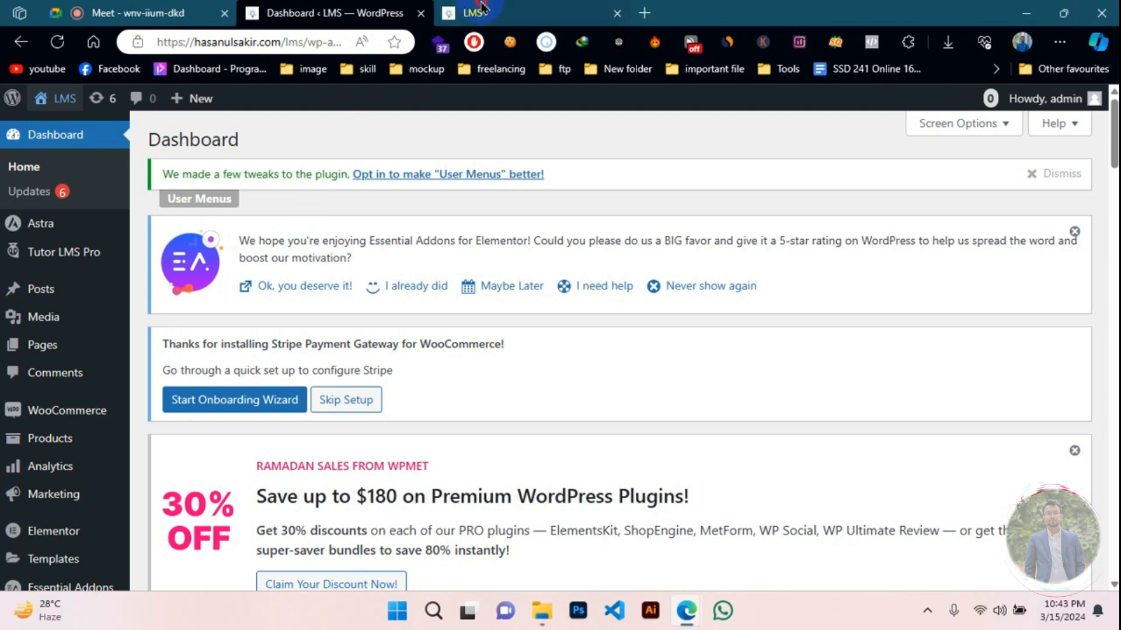
- Look over the LMS site's homepage and the full admin menu of its WordPress dashboard
left_click(484, 13)
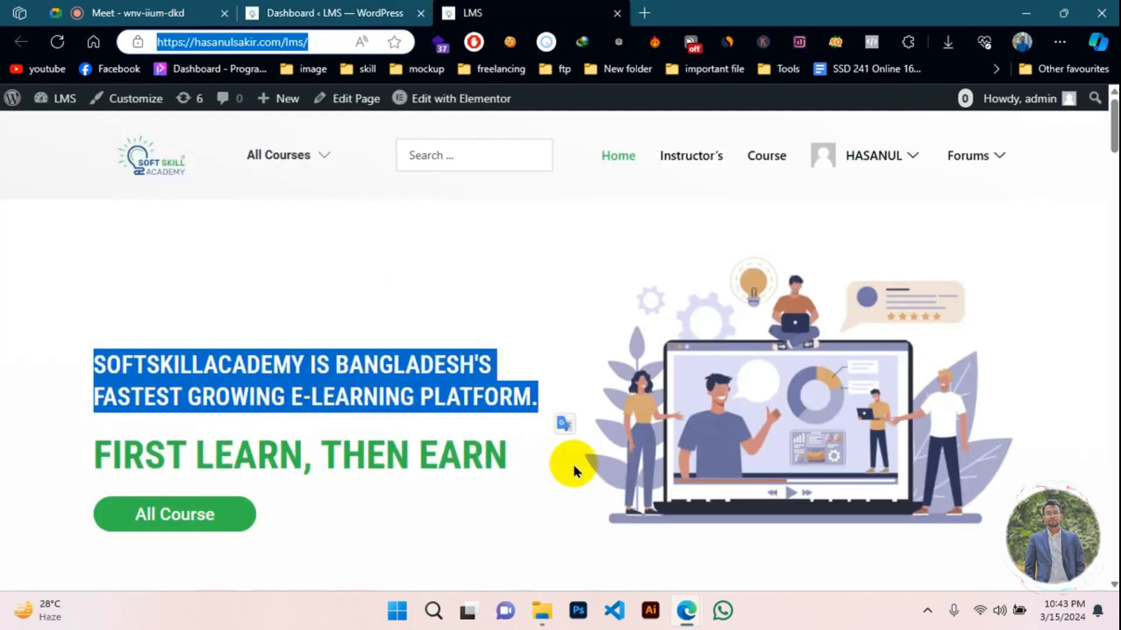
scroll(570, 465, "down", 10)
left_click(327, 13)
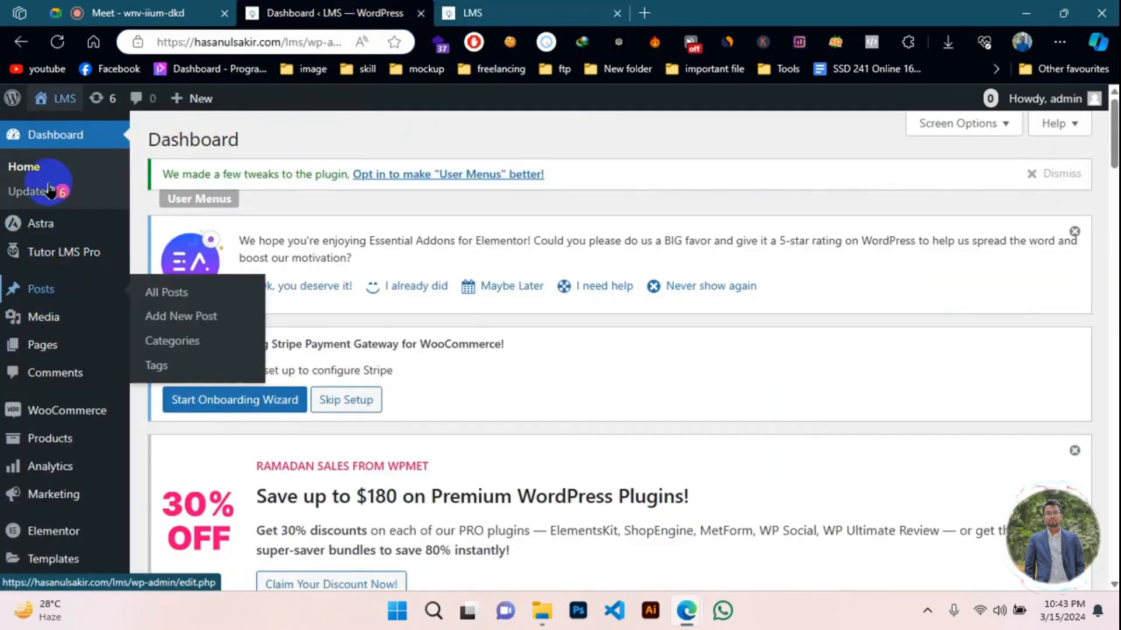
scroll(50, 175, "down", 7)
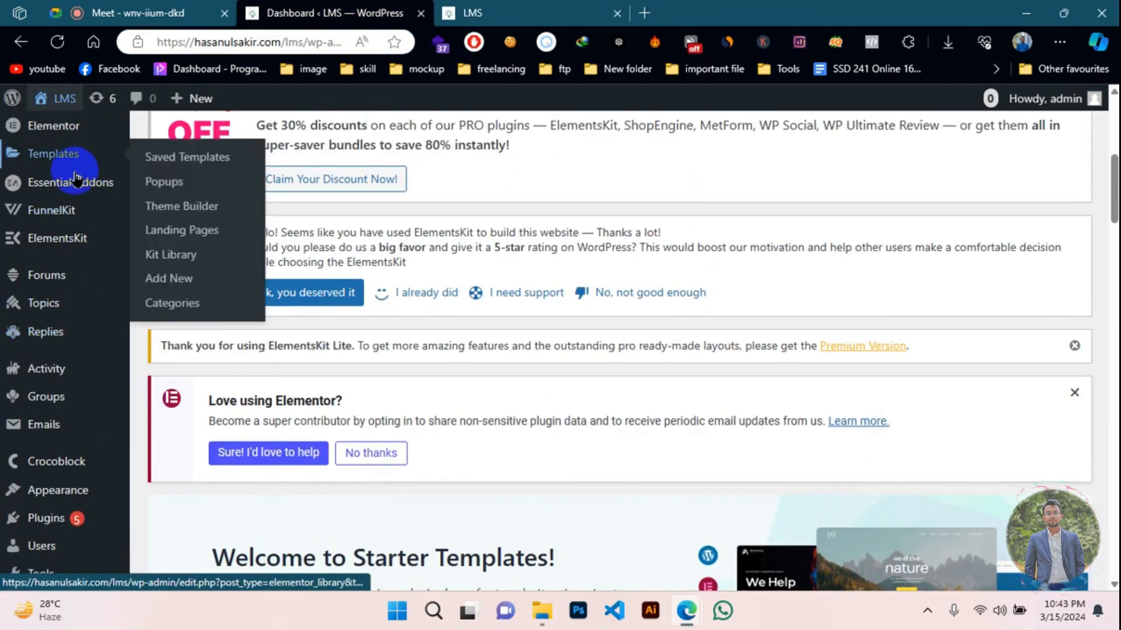
scroll(75, 350, "down", 3)
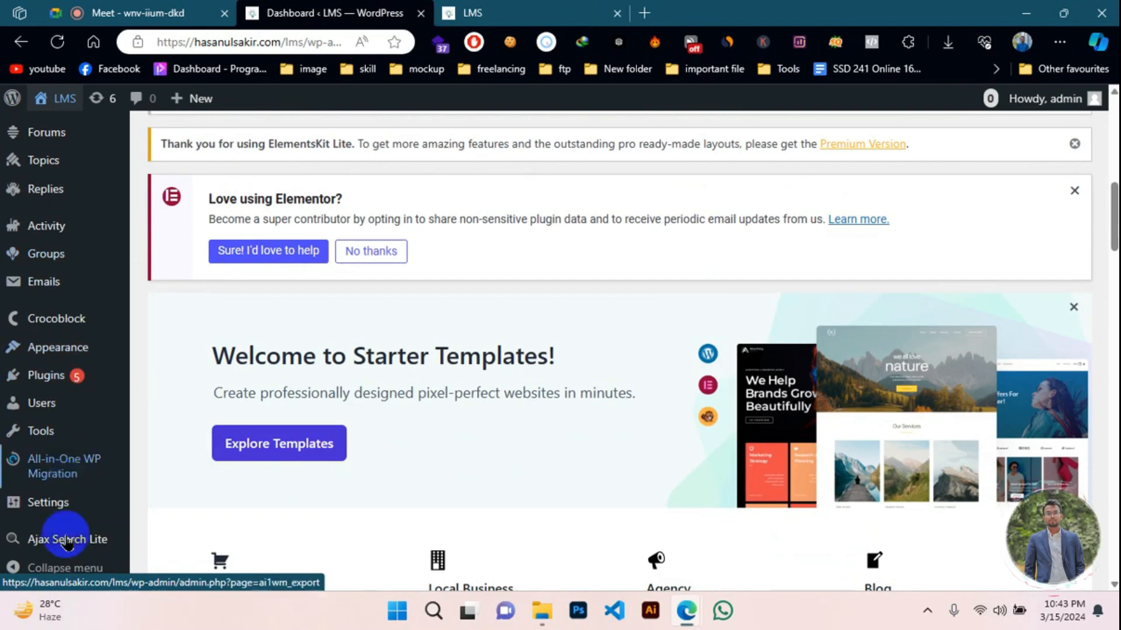
scroll(50, 475, "up", 4)
scroll(58, 493, "up", 5)
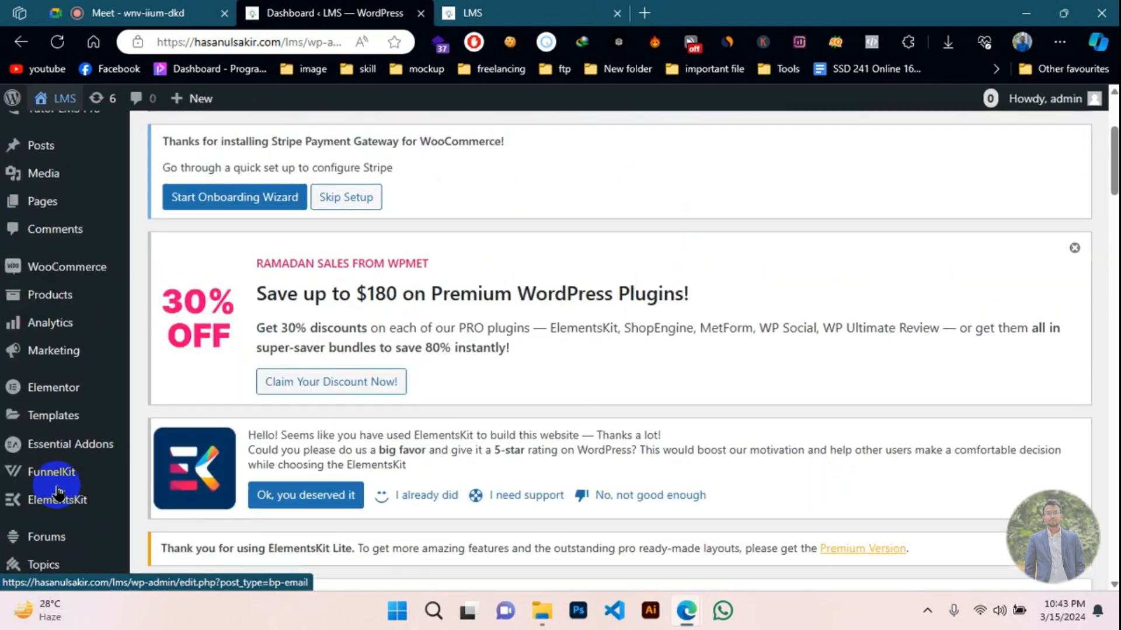
- Examine the LMS homepage from the hero banner through the Featured Courses and All Courses sections
left_click(507, 9)
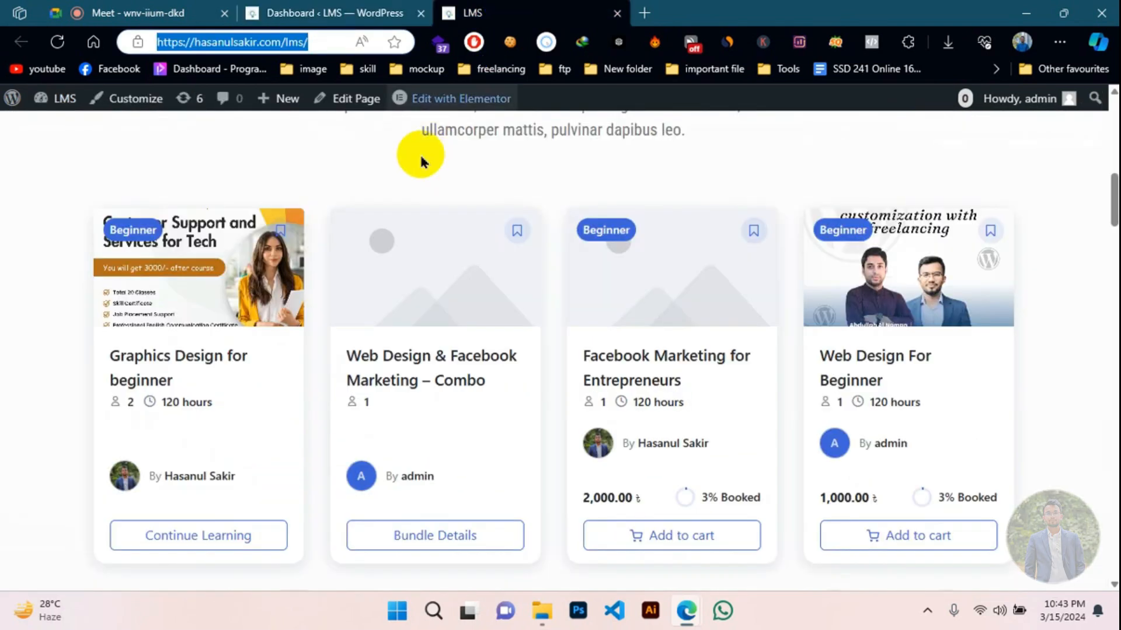
scroll(355, 230, "up", 6)
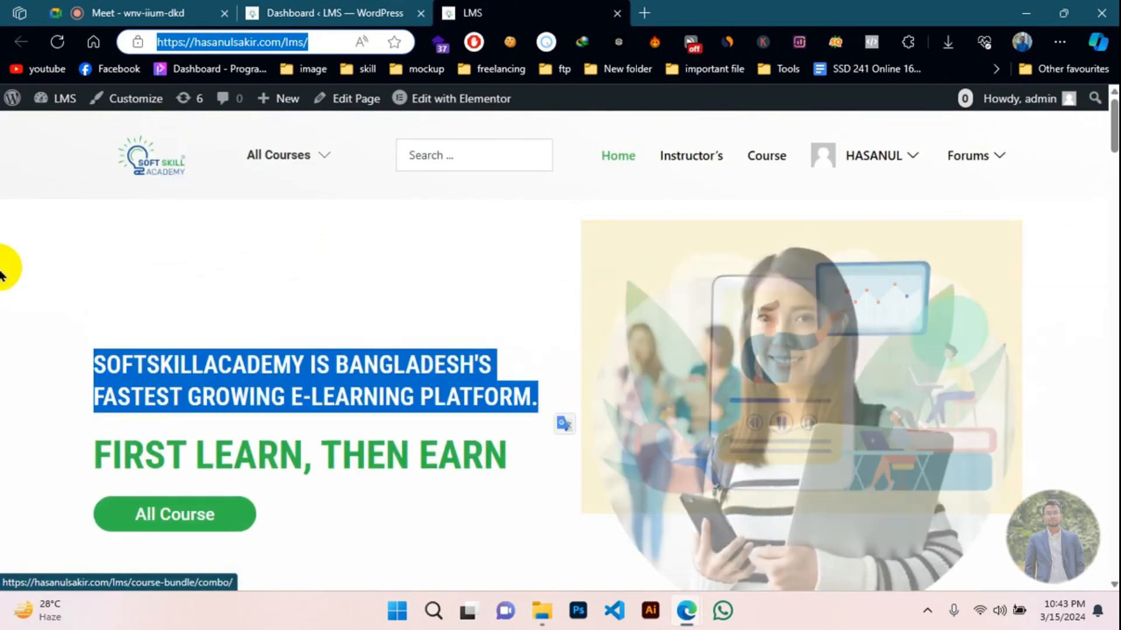
scroll(465, 290, "down", 3)
scroll(465, 290, "down", 6)
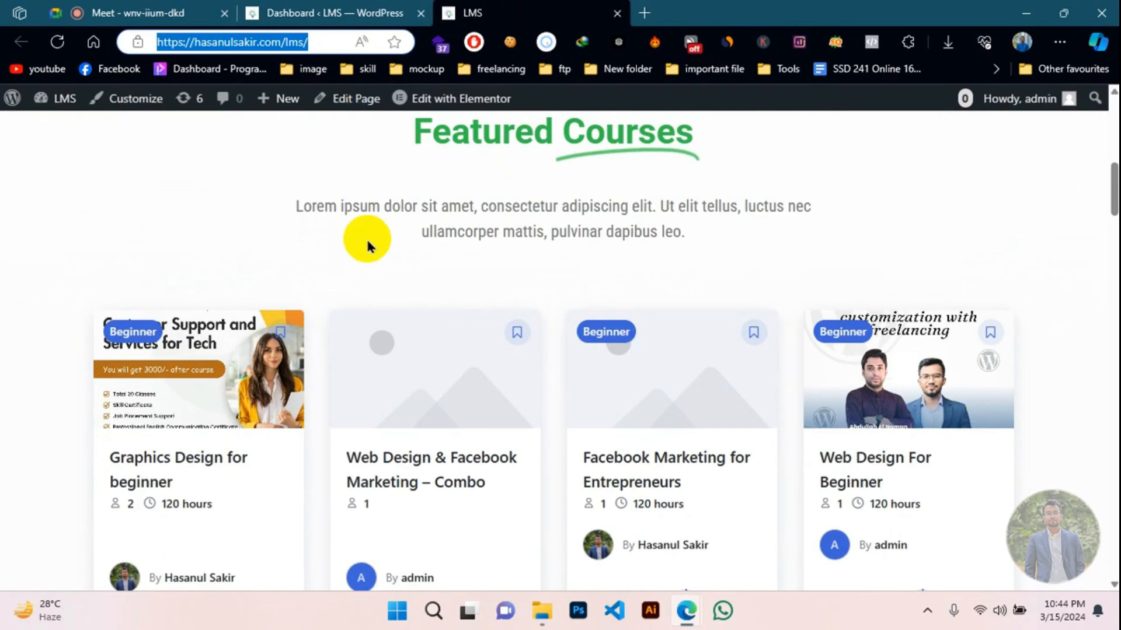
scroll(368, 245, "down", 11)
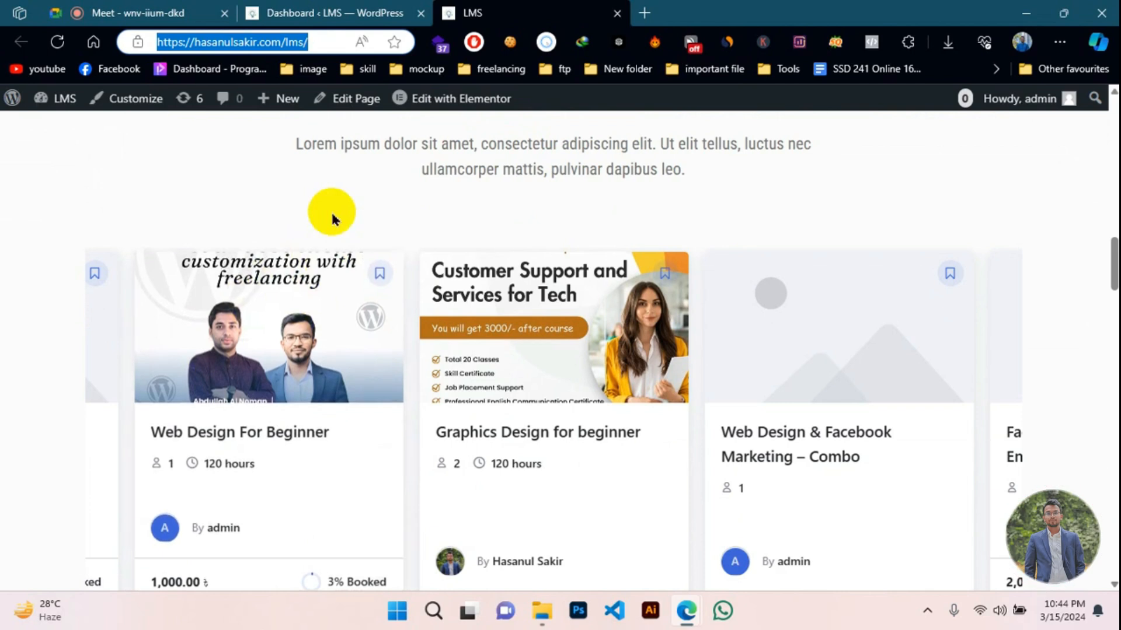
- View the Web Design For Beginner course page, including its details and curriculum, and return to the site's homepage
left_click(289, 353)
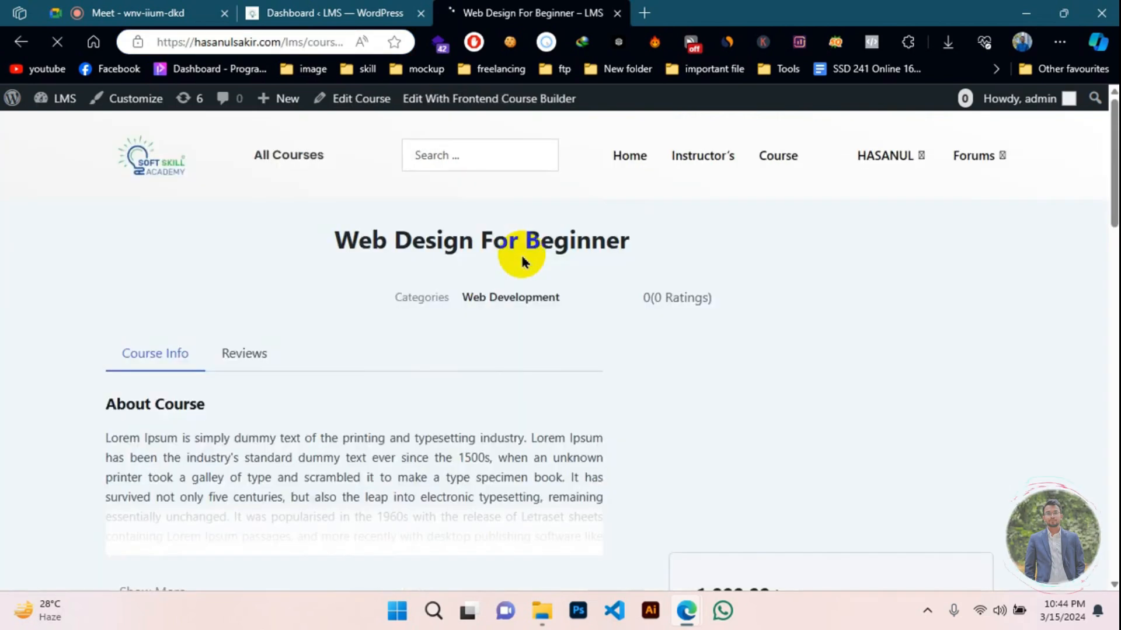
scroll(257, 306, "down", 9)
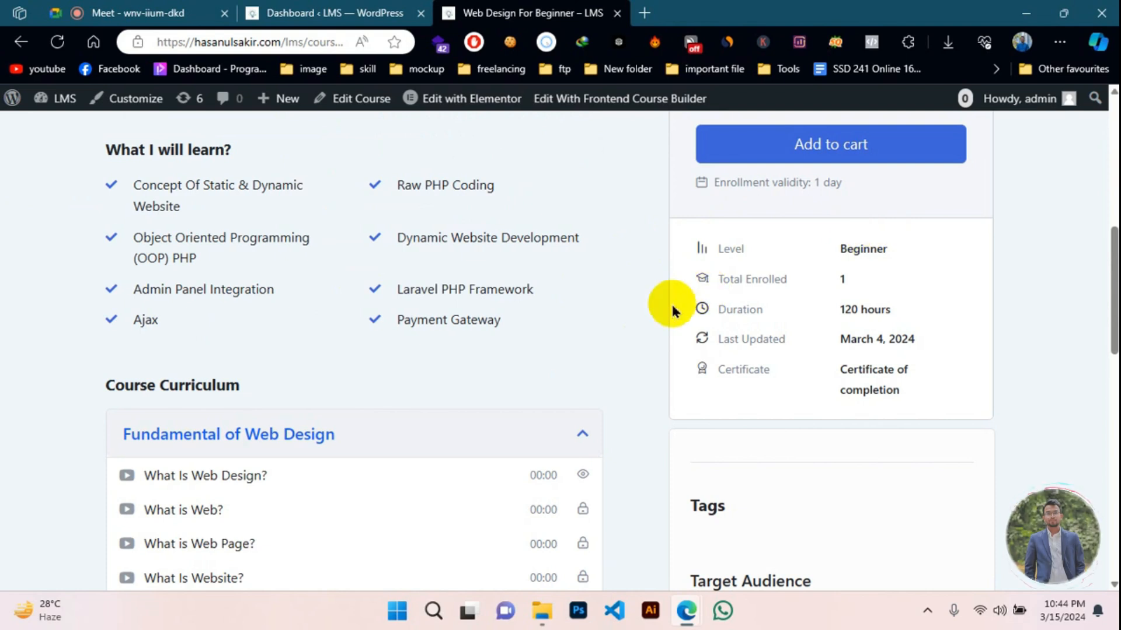
left_click(362, 10)
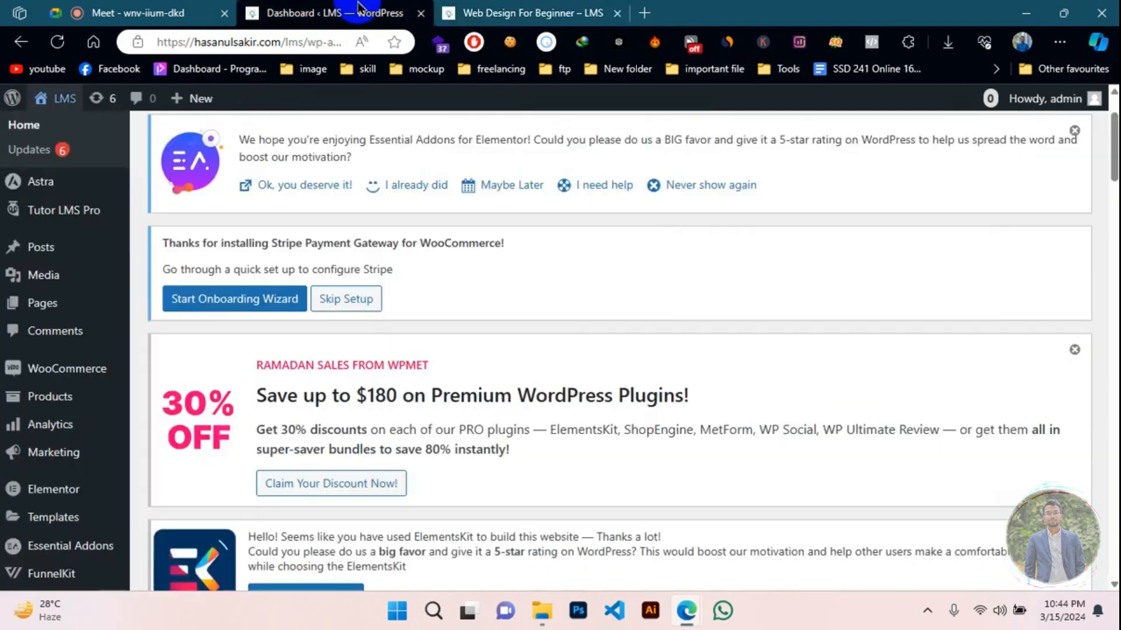
left_click(493, 9)
scroll(368, 227, "up", 10)
left_click(129, 175)
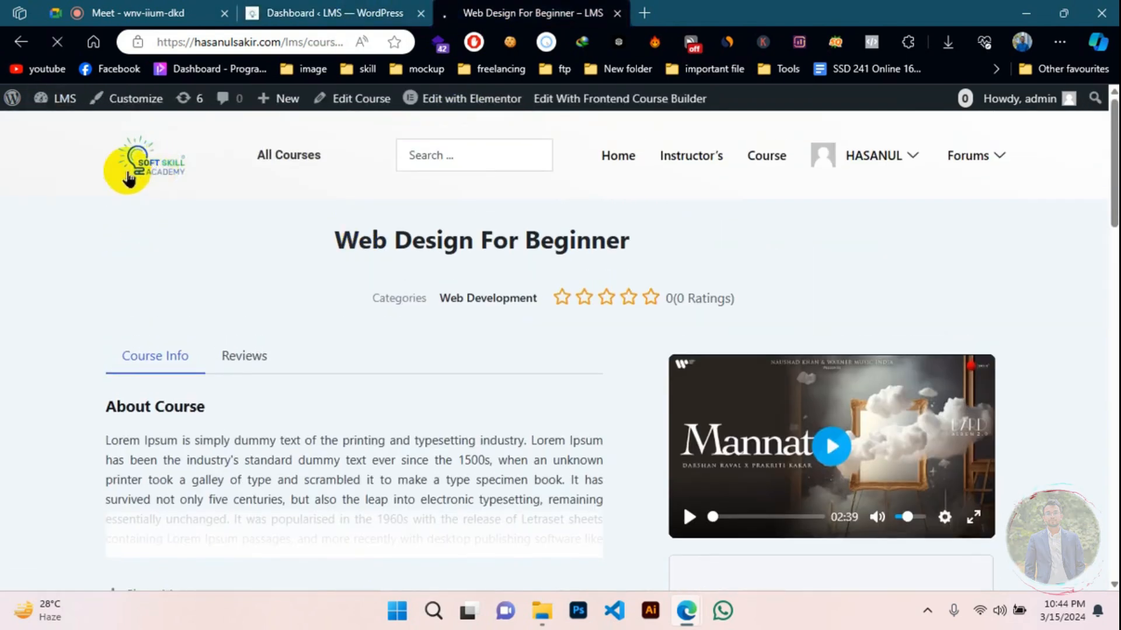
- Review the plugin entries in the dashboard's admin menu and the course listings on the LMS homepage
left_click(283, 9)
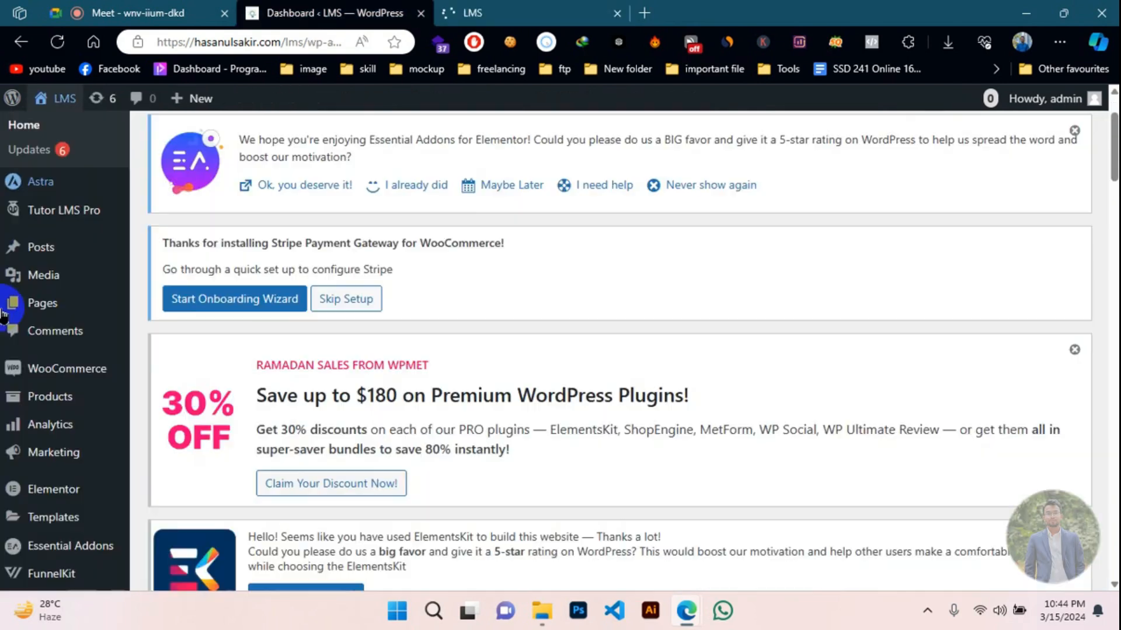
scroll(53, 350, "down", 5)
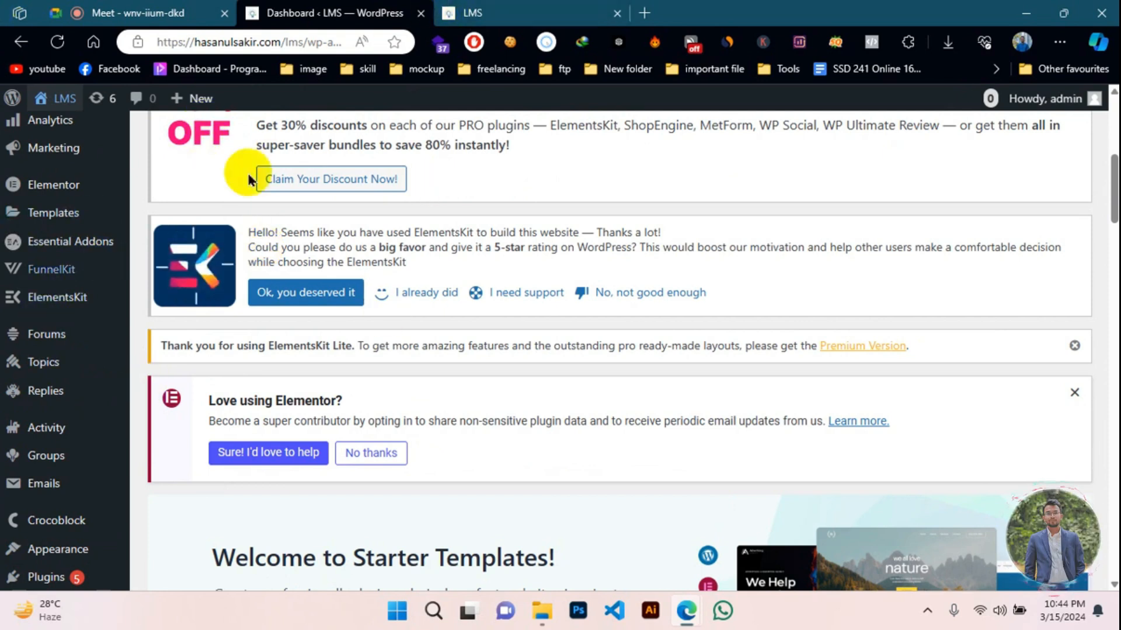
left_click(584, 12)
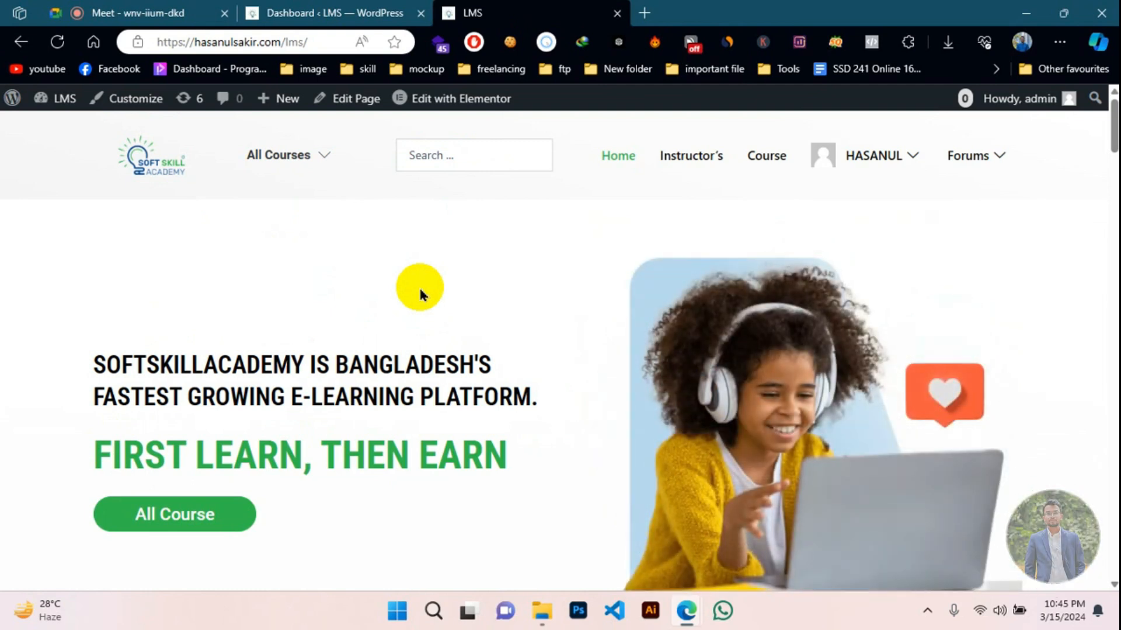
scroll(422, 294, "down", 3)
scroll(422, 293, "down", 10)
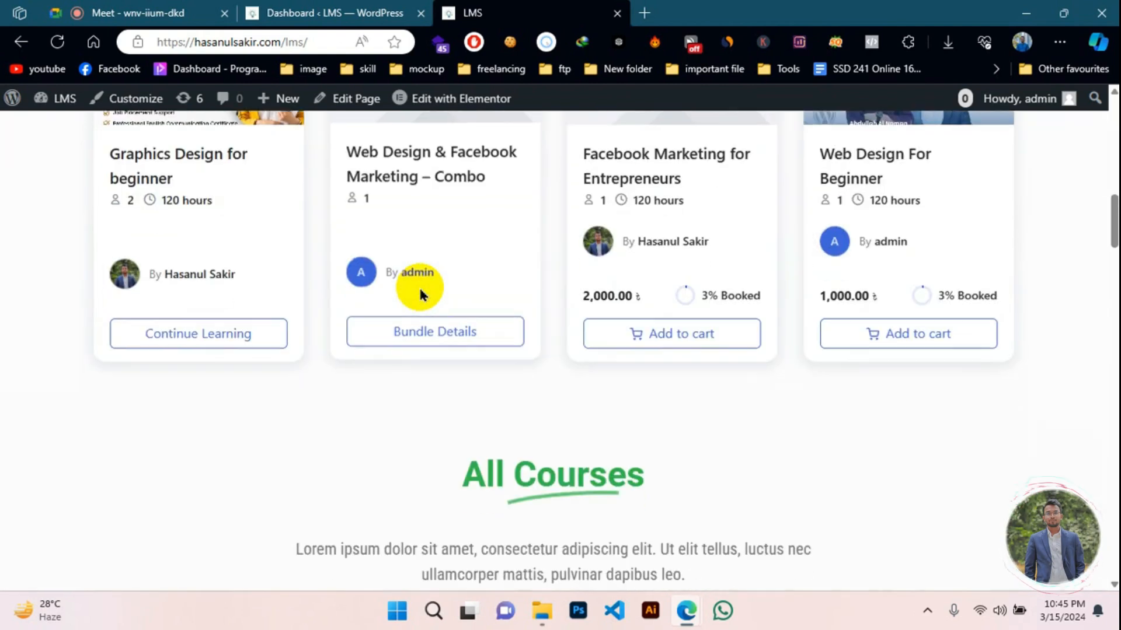
scroll(422, 293, "down", 8)
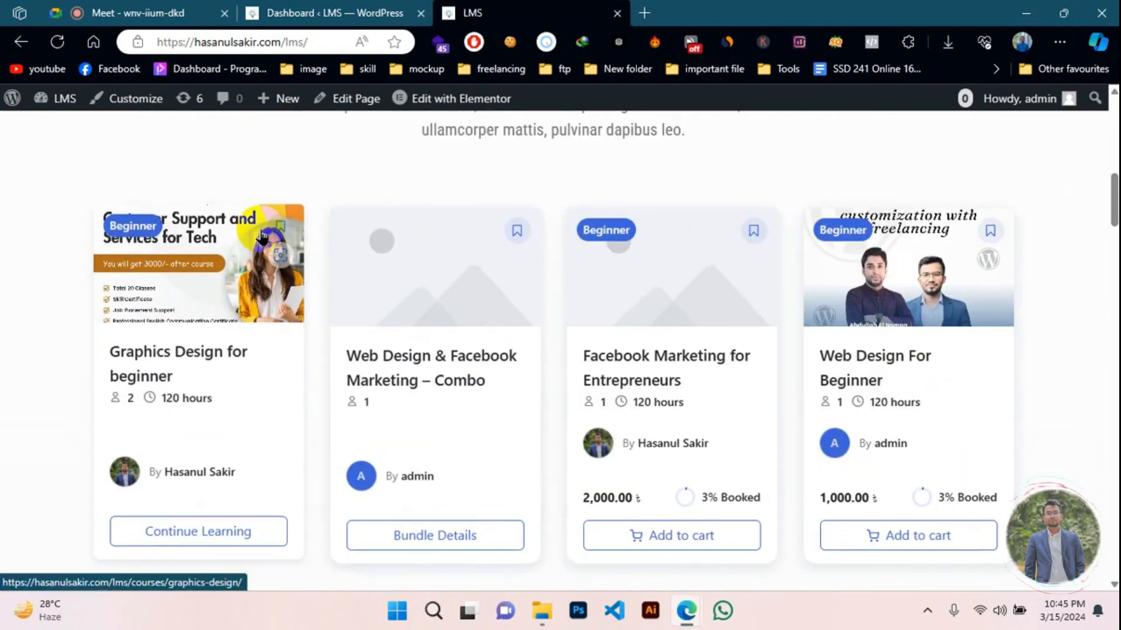
- View the Graphics Design for beginner course page from the Featured Courses and go back to the homepage
left_click(179, 298)
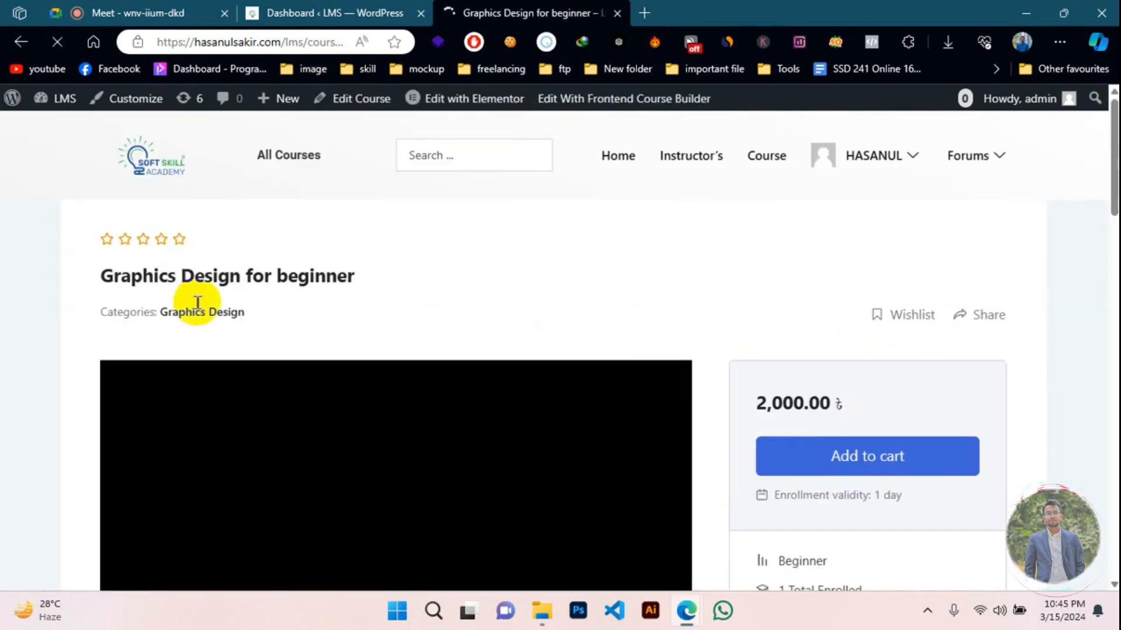
scroll(299, 563, "down", 5)
scroll(563, 420, "down", 7)
left_click(20, 46)
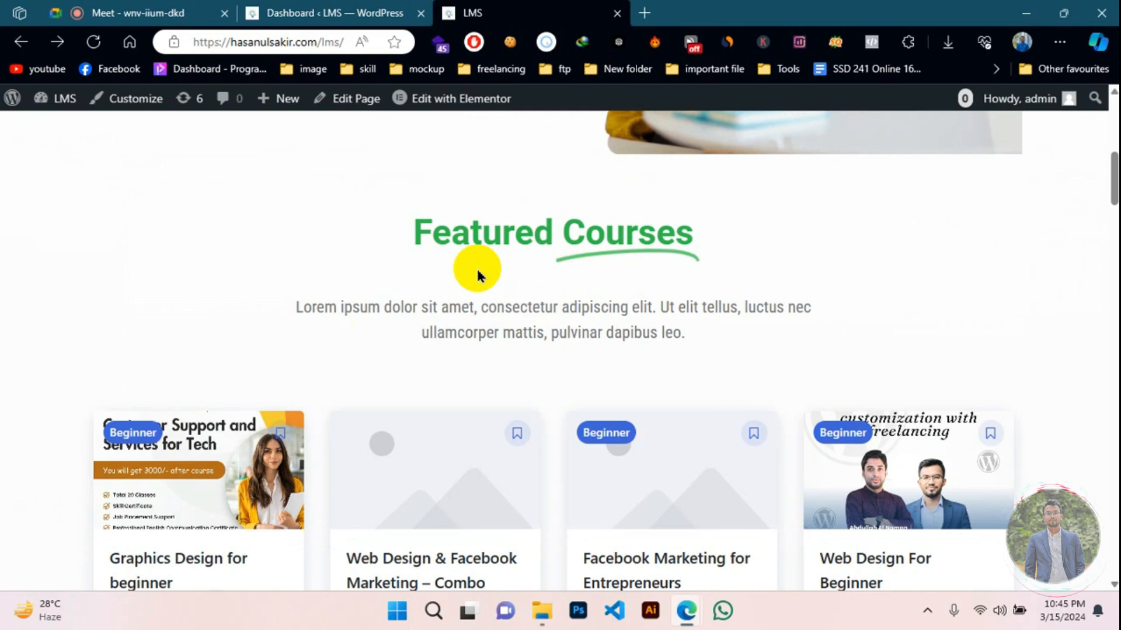
- Compare the homepage's Featured Courses cards with the WordPress dashboard that manages them
left_click(296, 3)
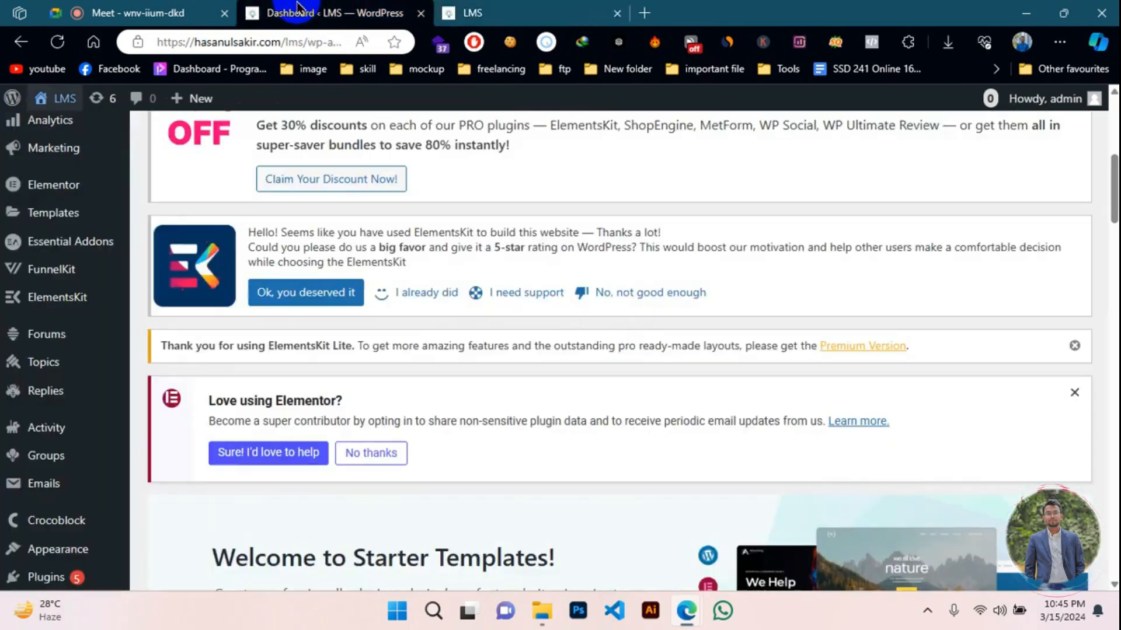
left_click(489, 3)
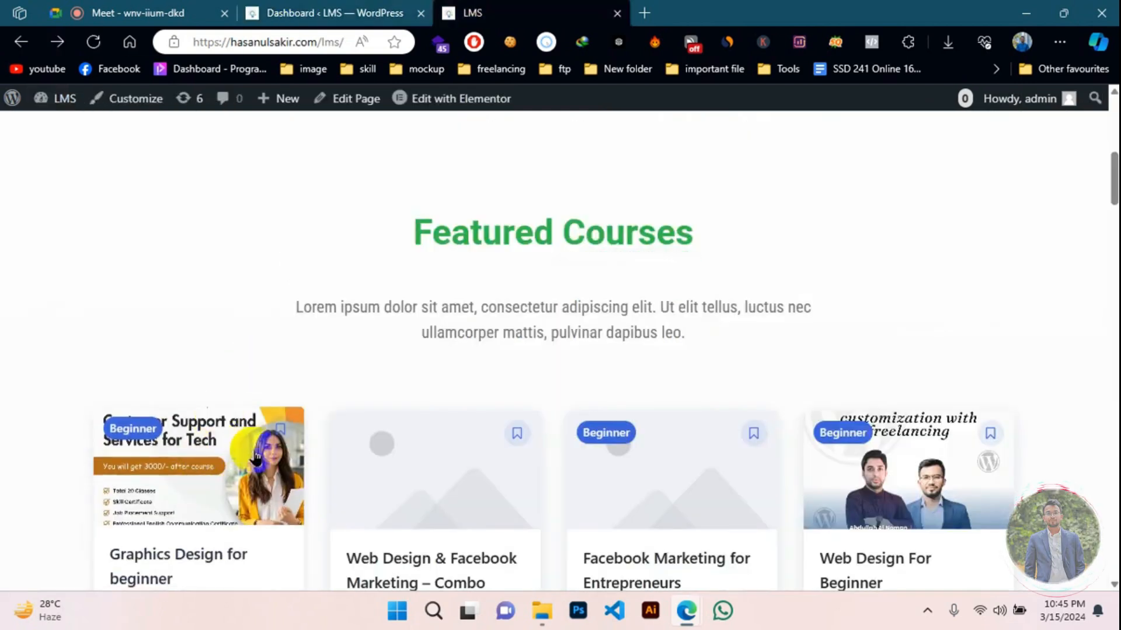
scroll(239, 449, "down", 3)
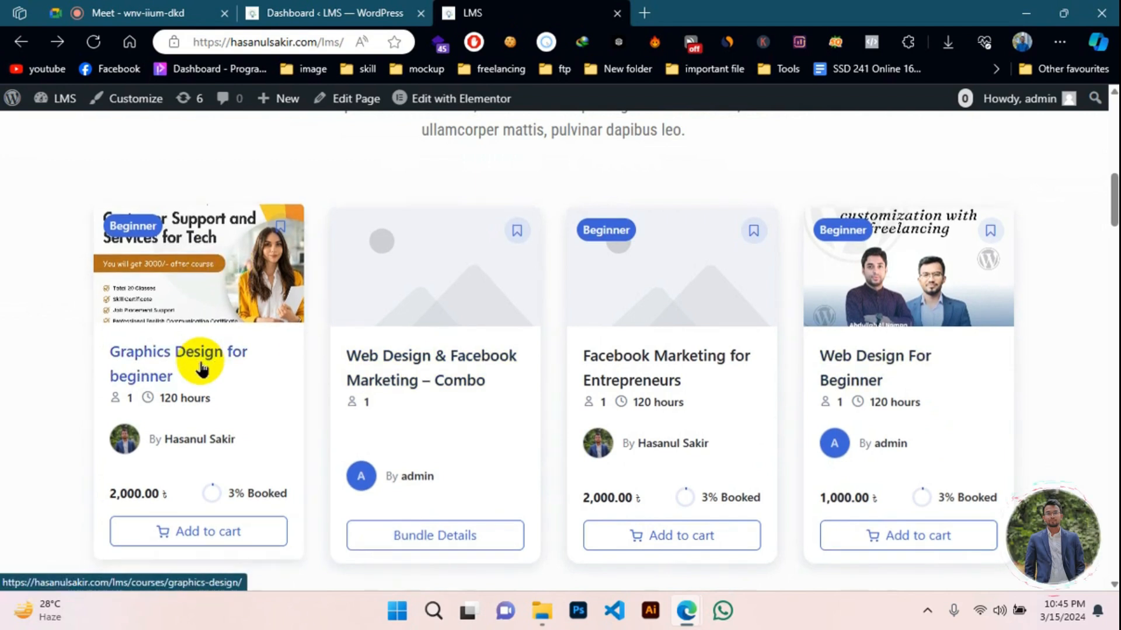
left_click(274, 12)
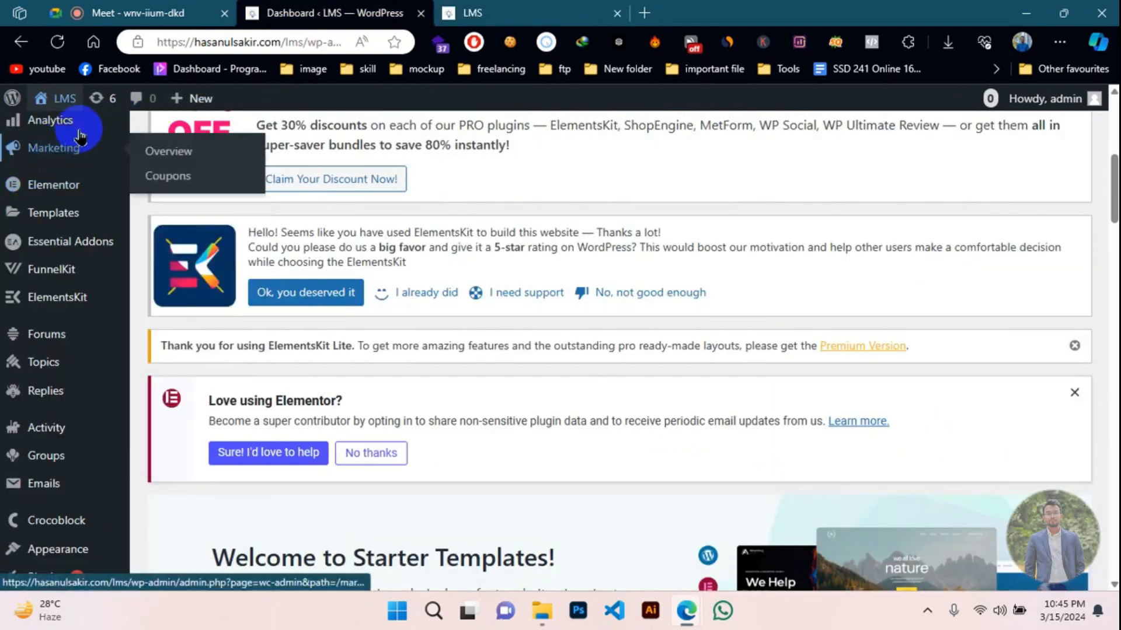
left_click(537, 8)
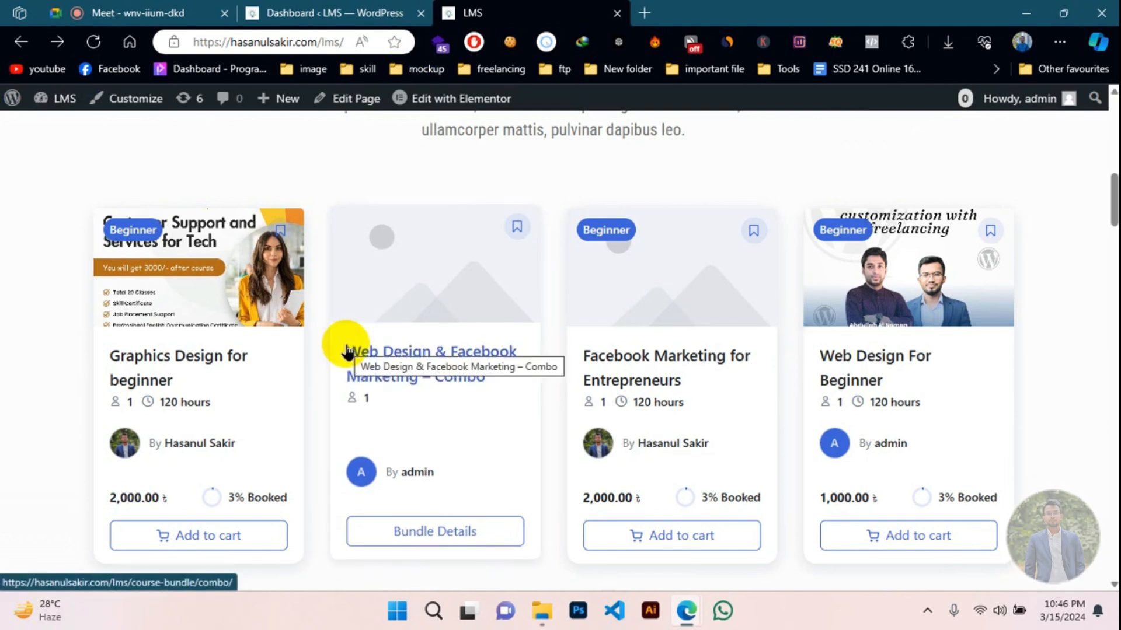
- Examine the dashboard's admin menu entries, including Tutor LMS Pro, Posts, WooCommerce, Products, Analytics and Elementor
left_click(290, 8)
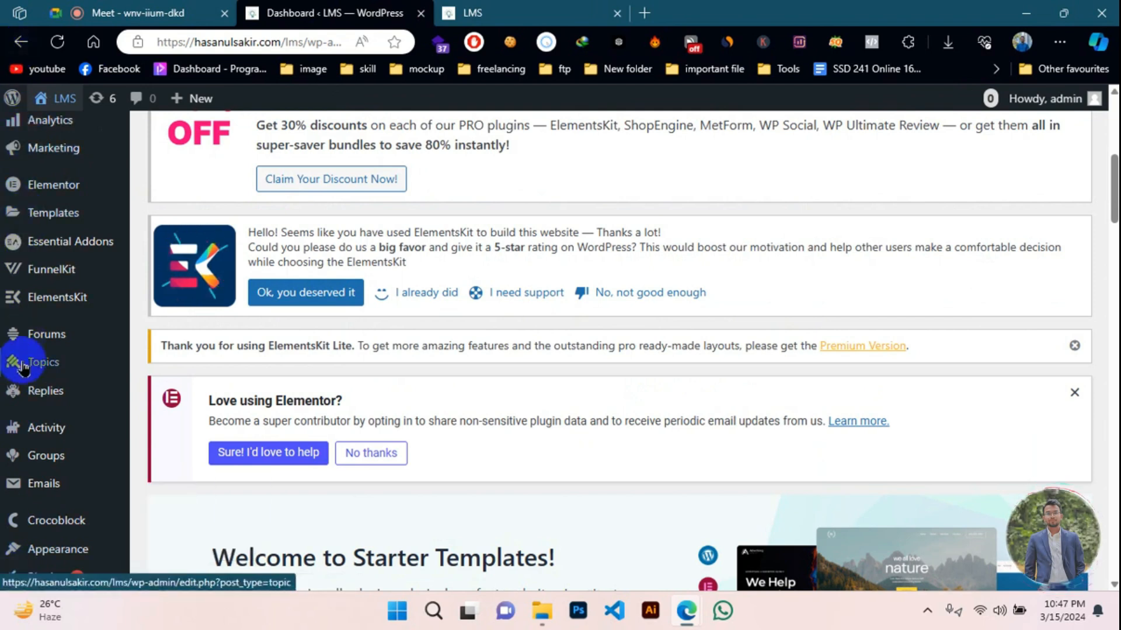
scroll(22, 367, "up", 3)
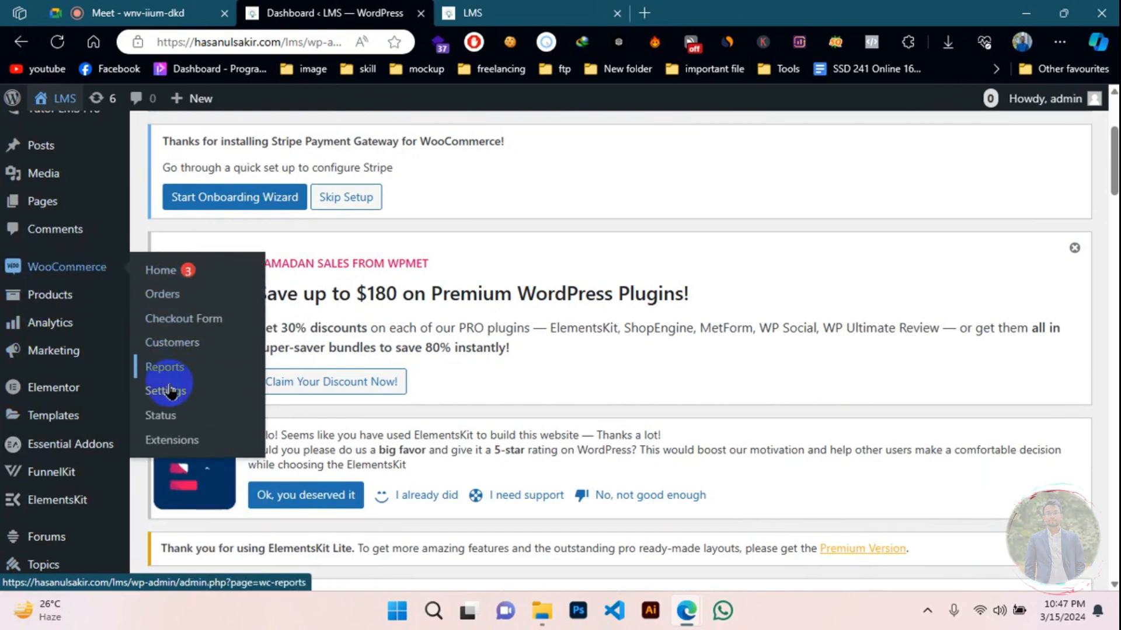
mouse_move(50, 295)
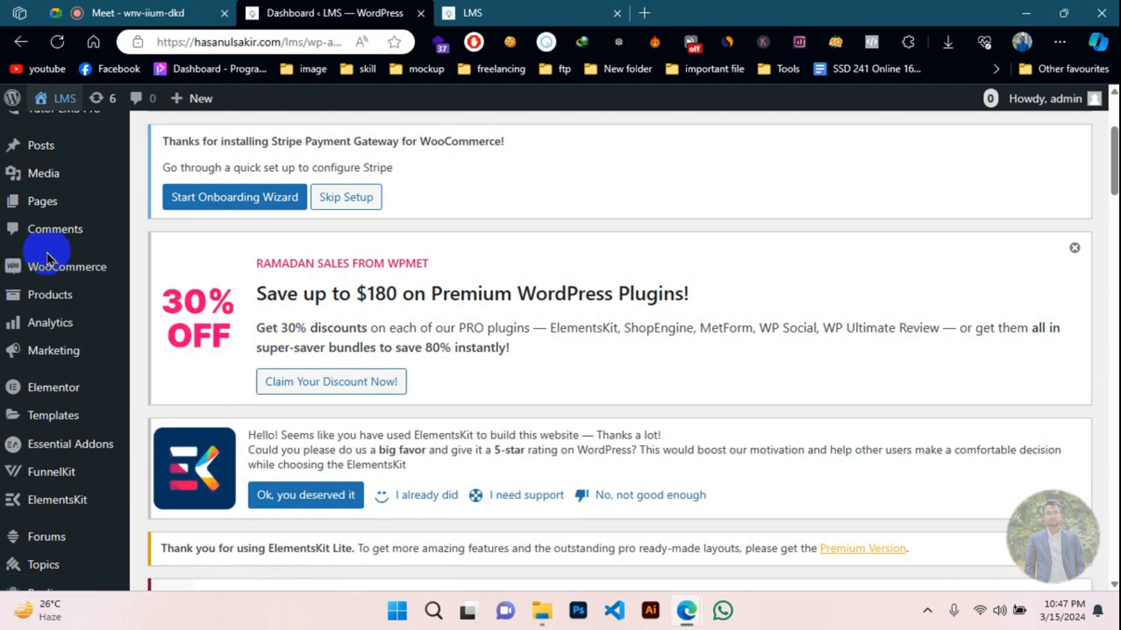
scroll(46, 256, "up", 2)
mouse_move(70, 196)
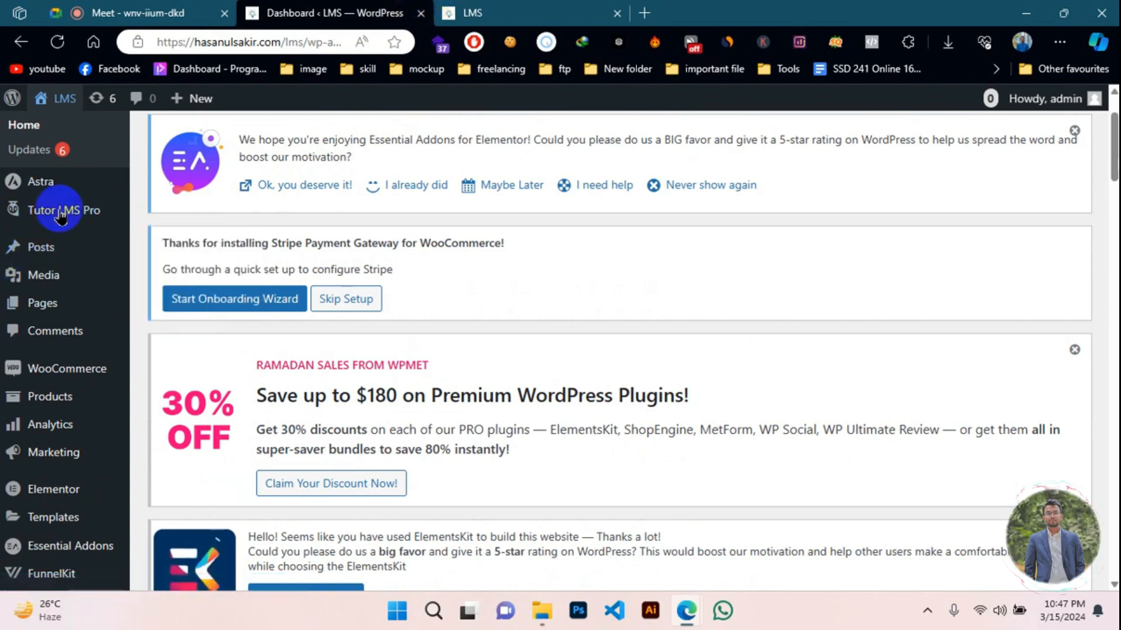
mouse_move(49, 250)
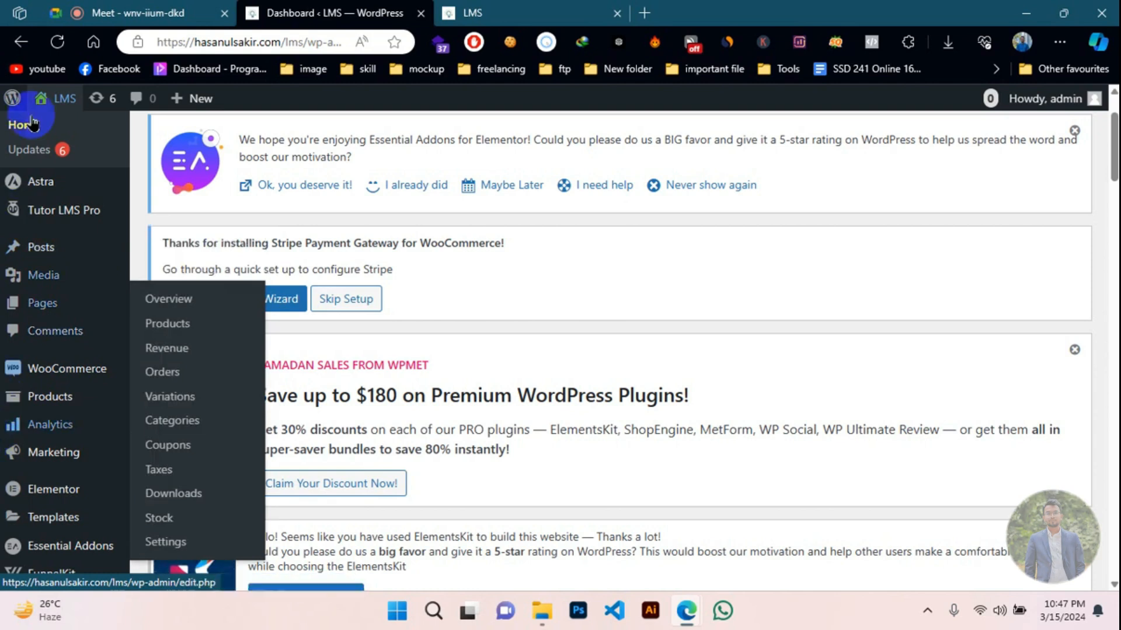
mouse_move(29, 428)
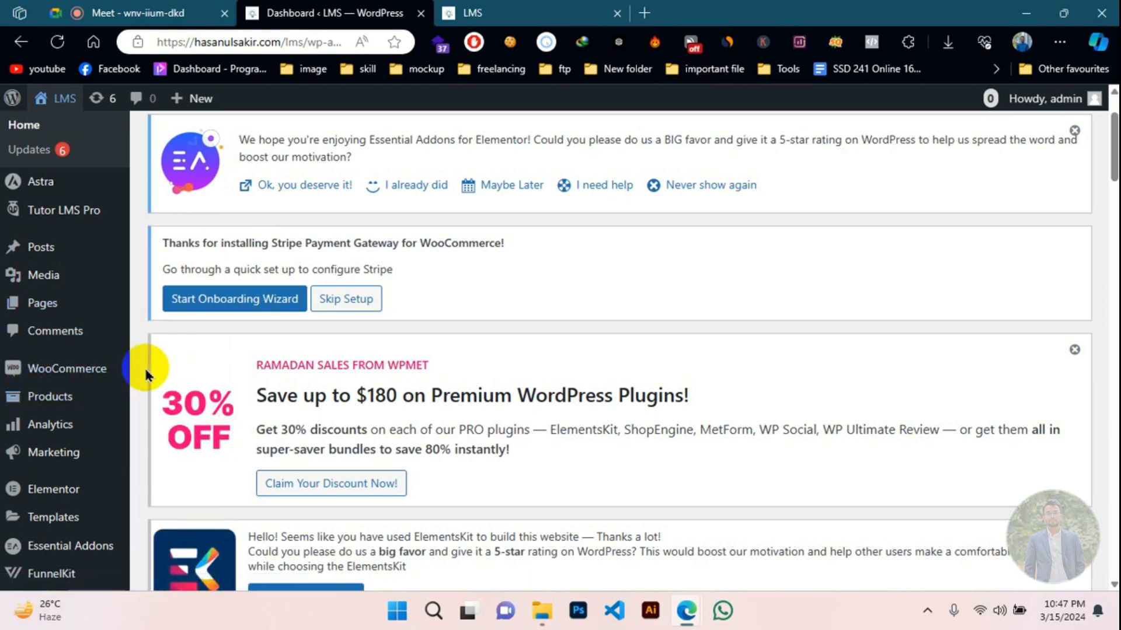
scroll(154, 362, "down", 2)
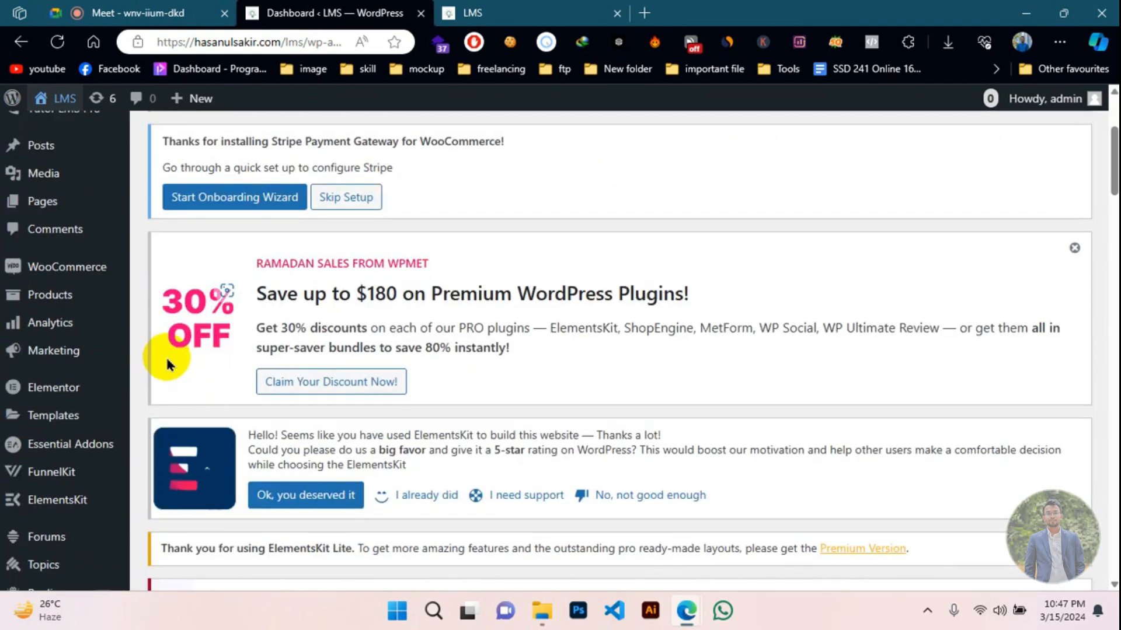
scroll(165, 362, "up", 2)
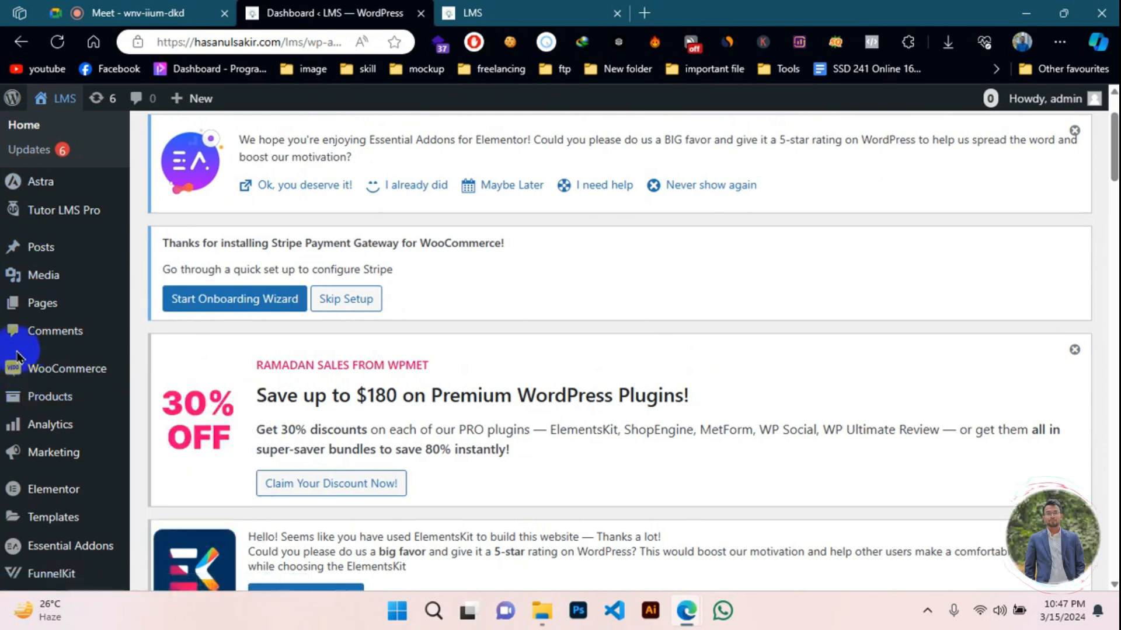
scroll(18, 356, "down", 2)
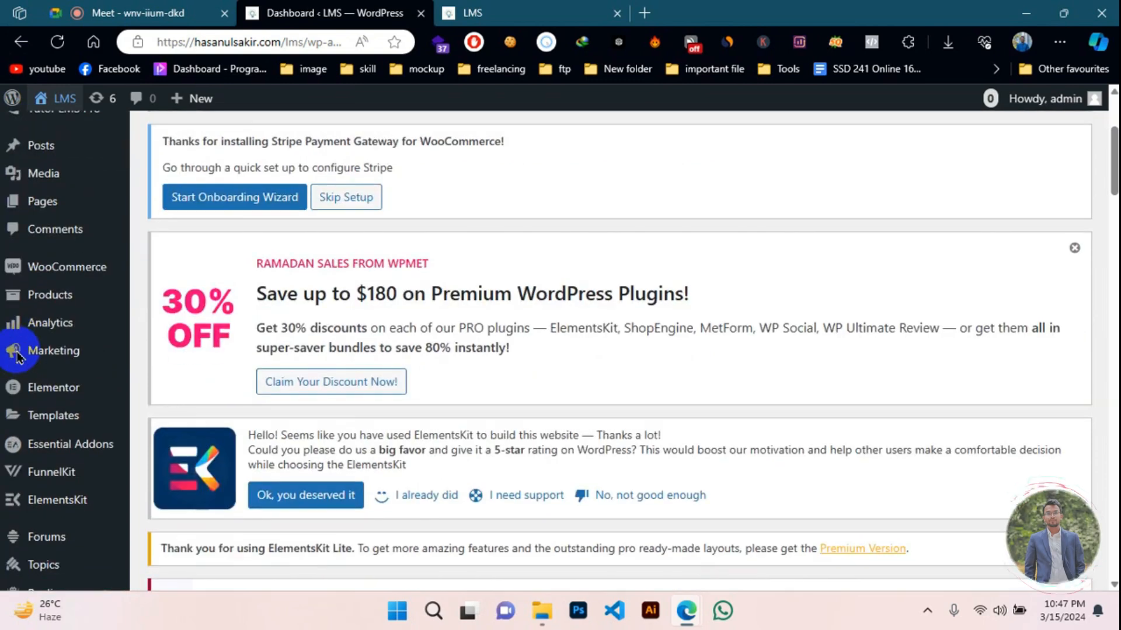
scroll(18, 357, "down", 2)
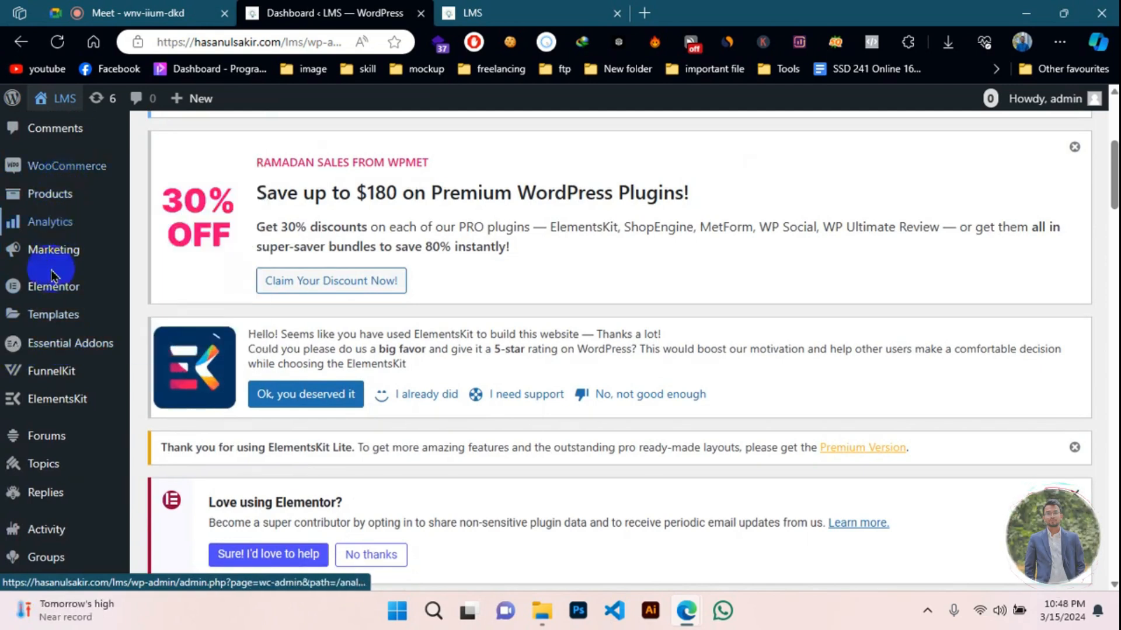
- Open a new post in the dashboard and examine its title field, content editor, publish, format, category and tag settings
mouse_move(52, 385)
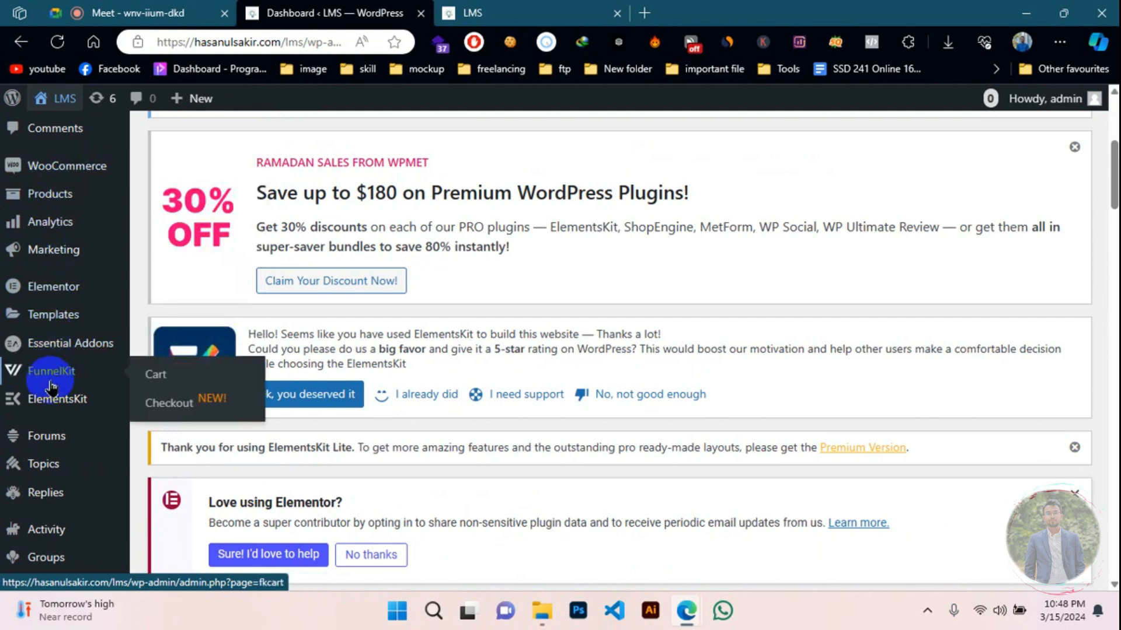
scroll(35, 397, "up", 5)
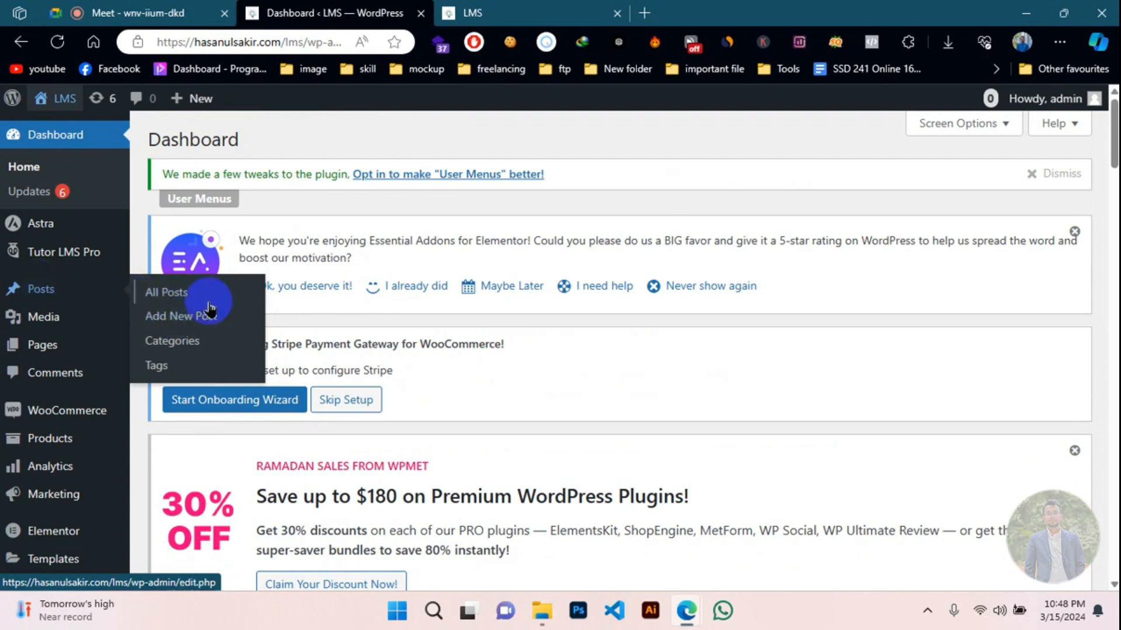
left_click(152, 324)
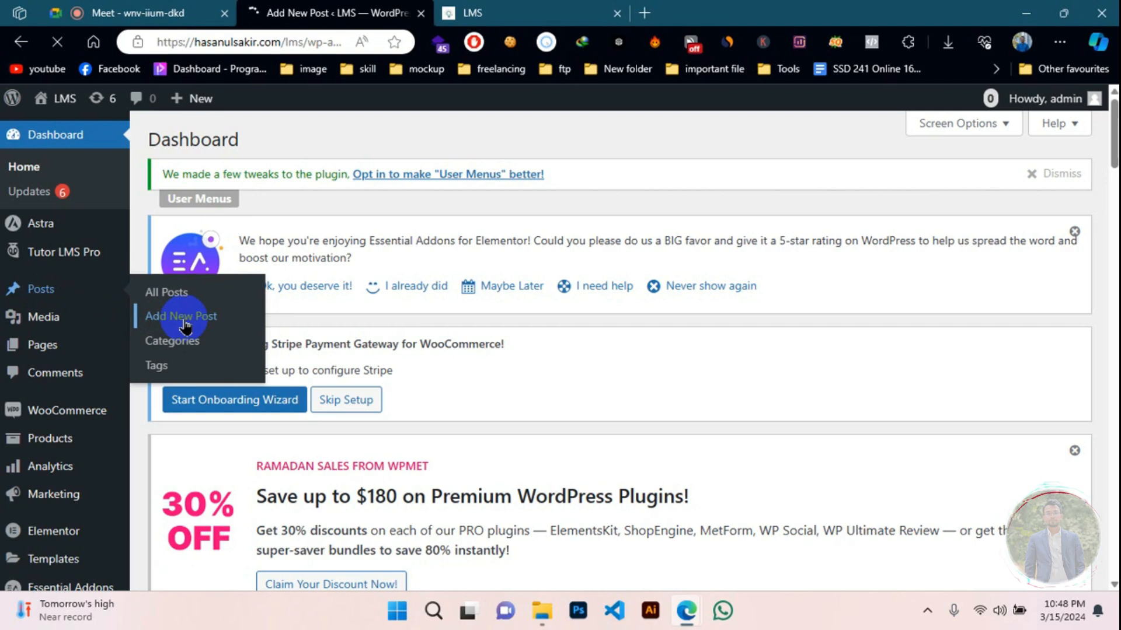
scroll(207, 296, "down", 5)
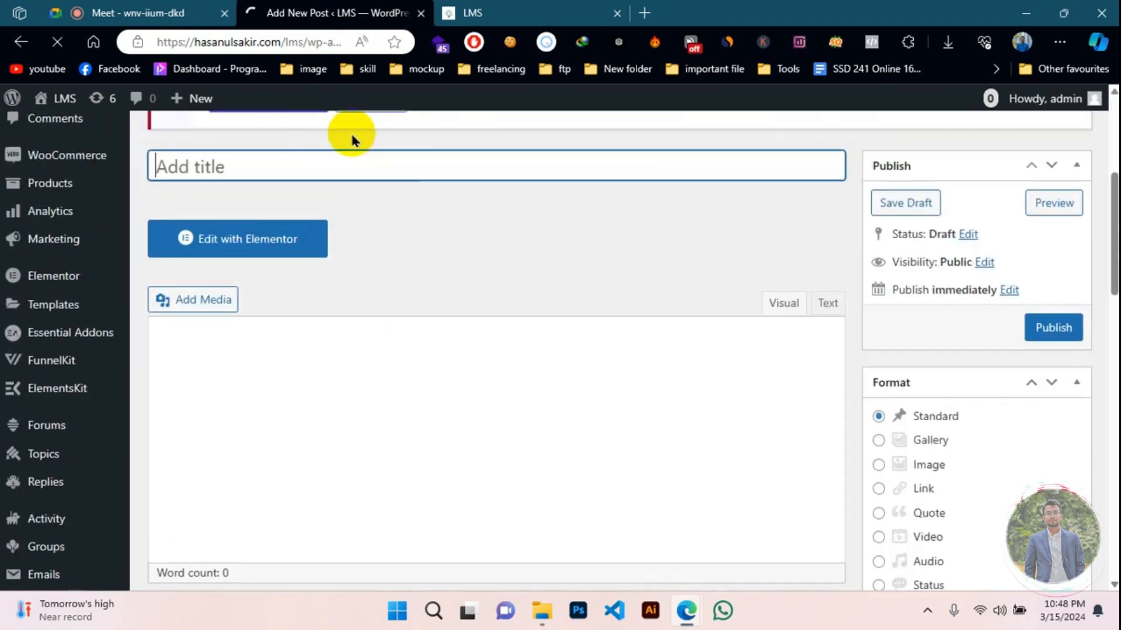
scroll(338, 325, "down", 3)
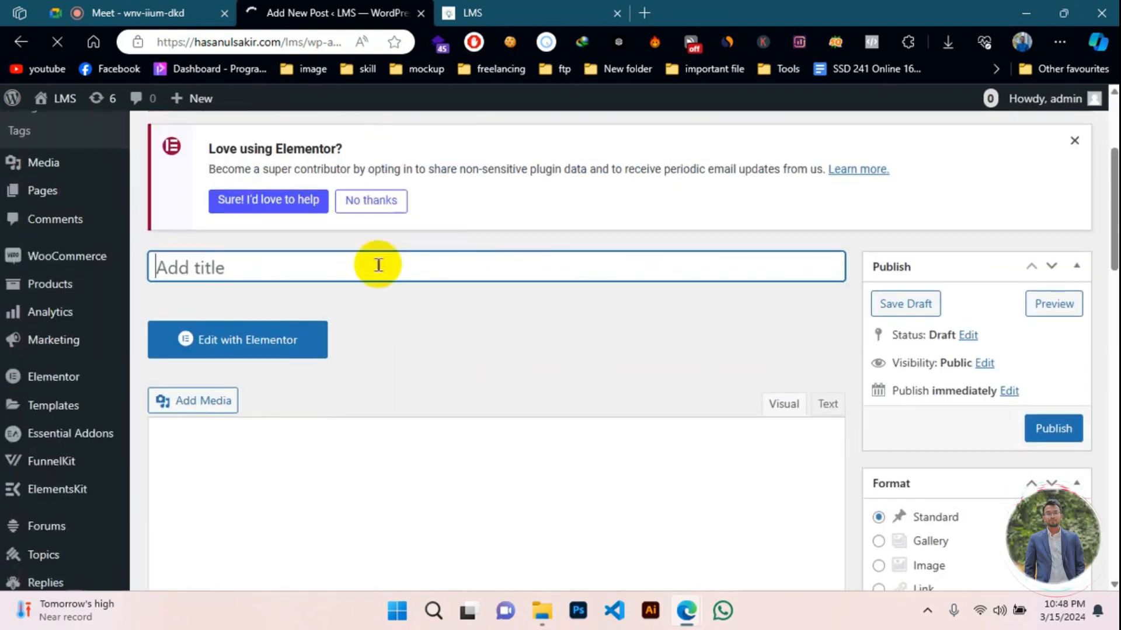
scroll(378, 265, "down", 7)
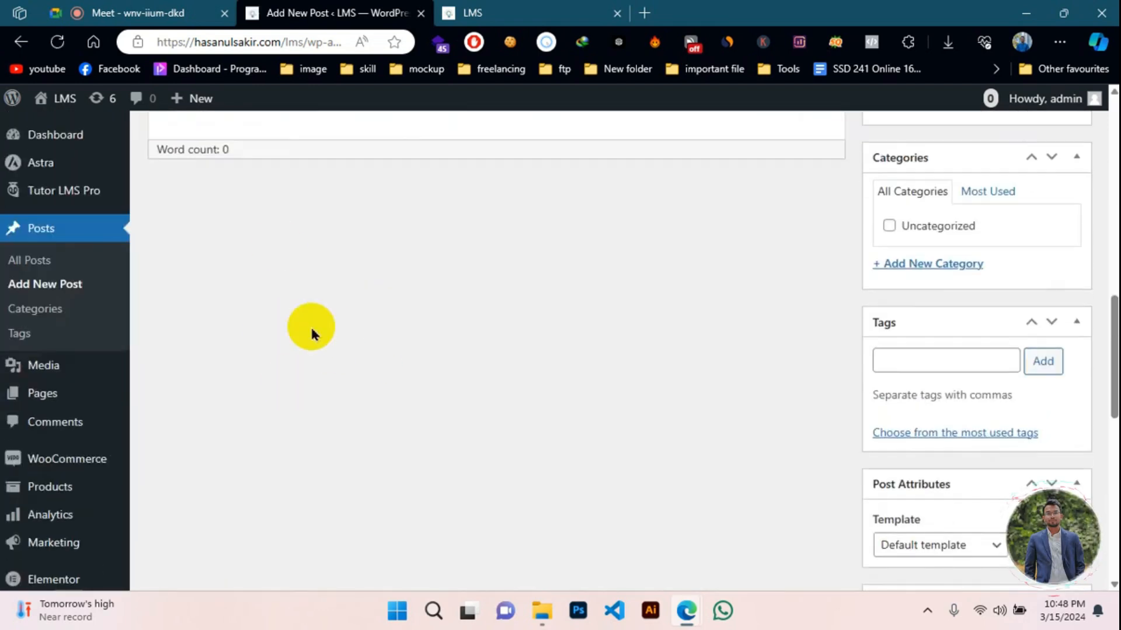
scroll(424, 356, "up", 8)
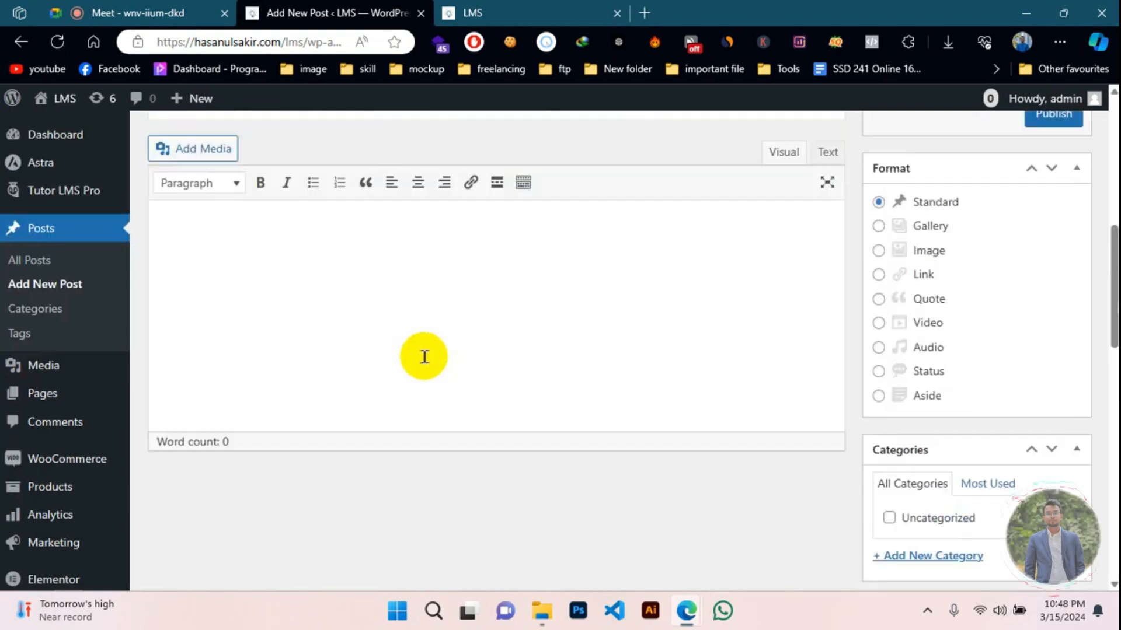
scroll(424, 357, "up", 4)
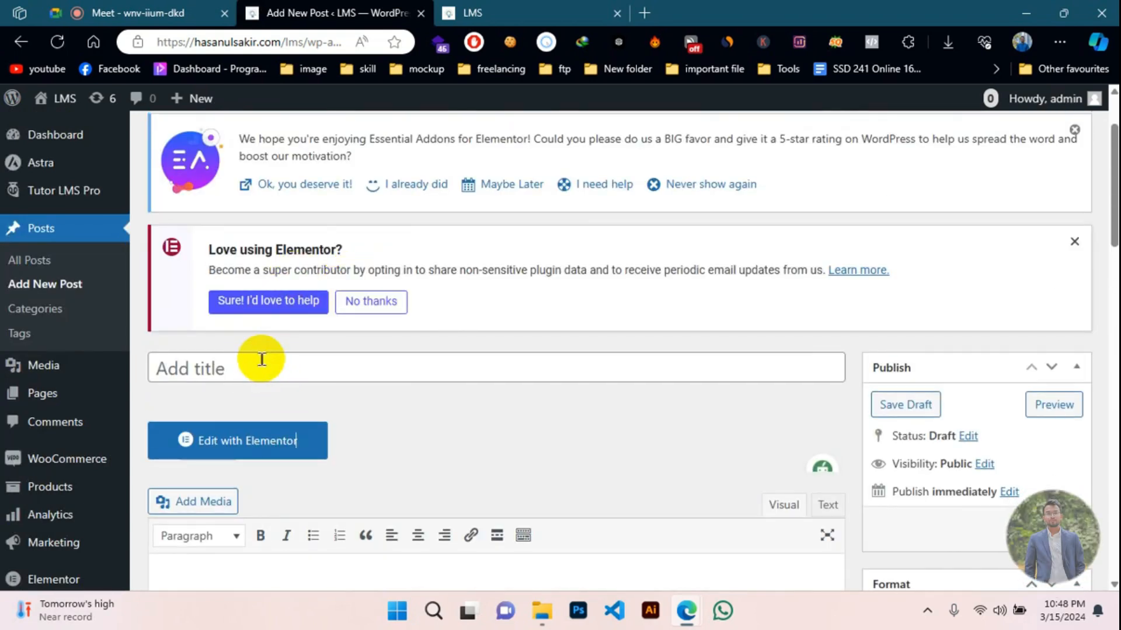
left_click(261, 359)
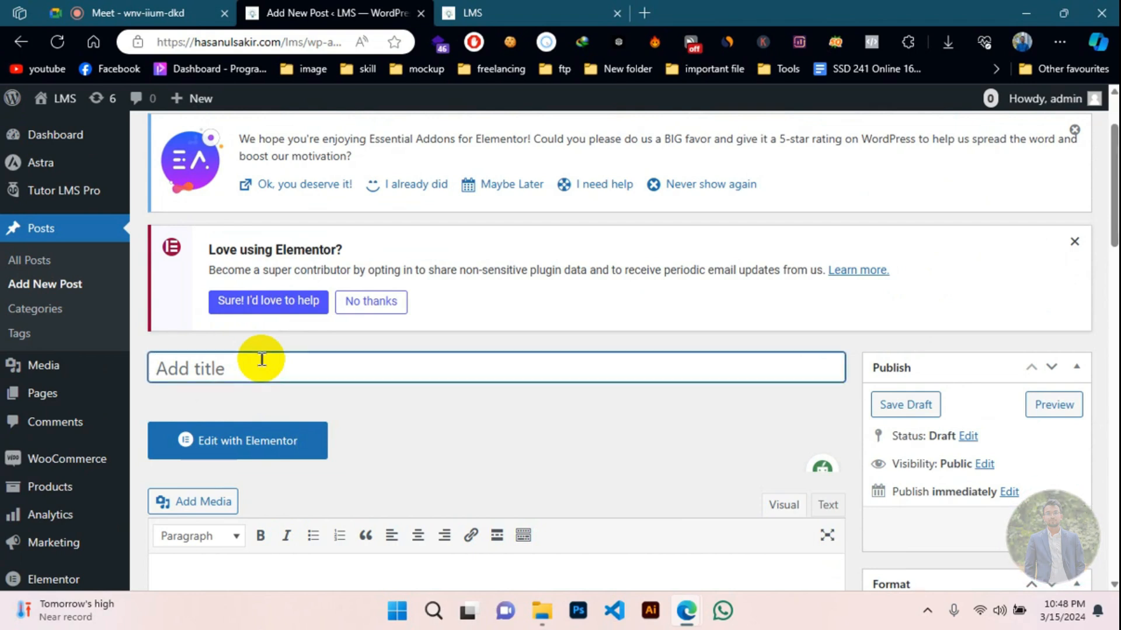
scroll(533, 292, "down", 12)
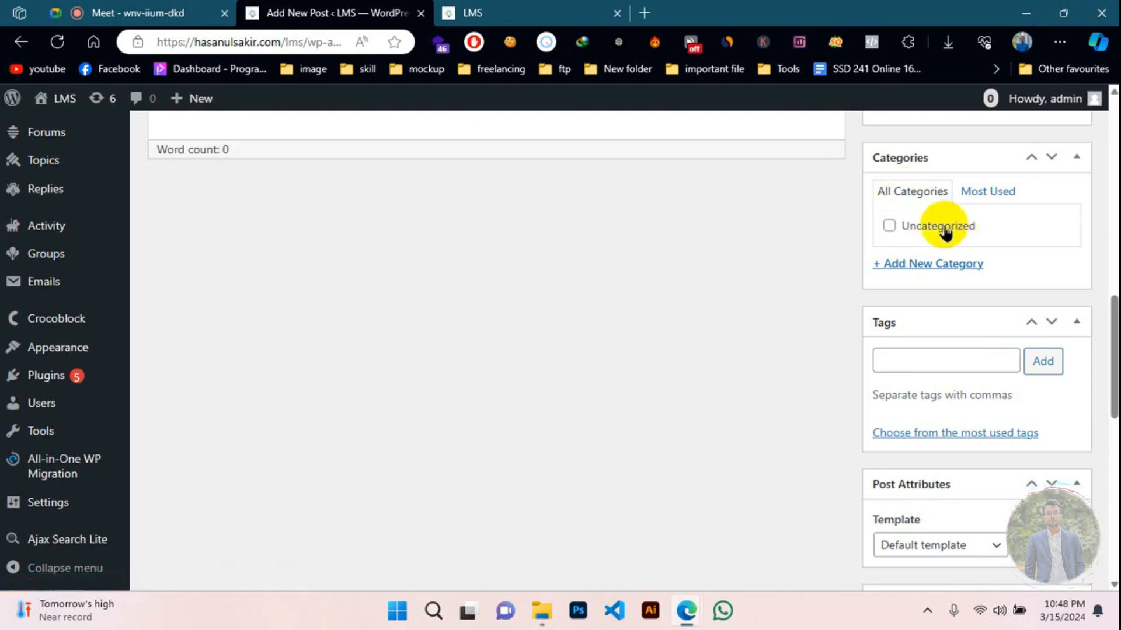
scroll(183, 319, "up", 3)
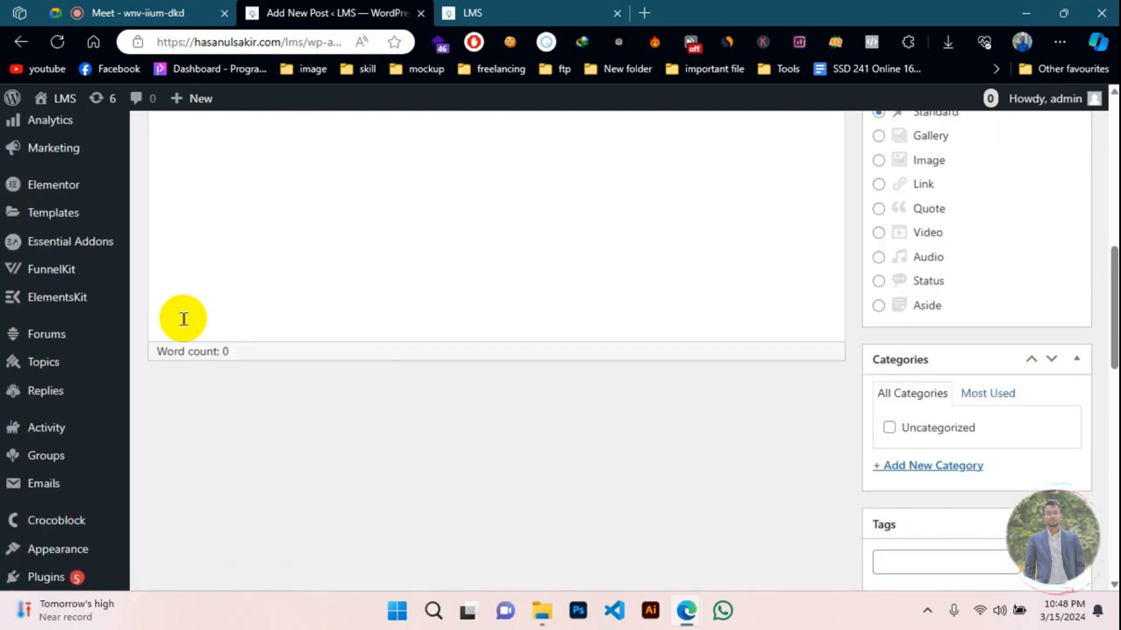
- Go to the page for adding new plugins and search it for "custom post type"
scroll(183, 318, "up", 5)
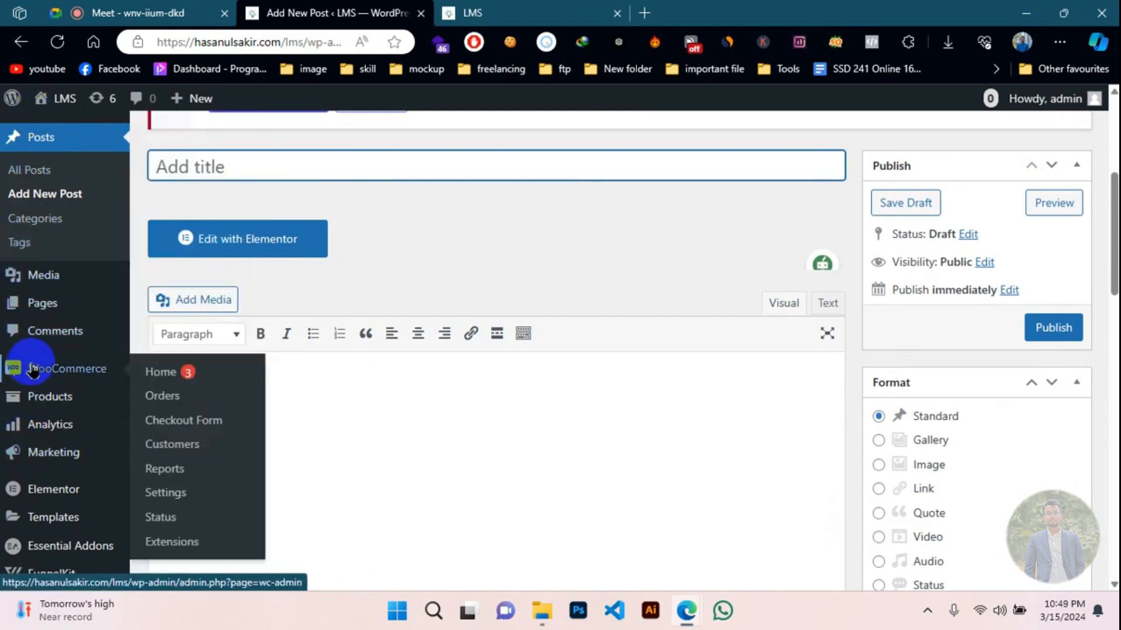
scroll(29, 304, "down", 2)
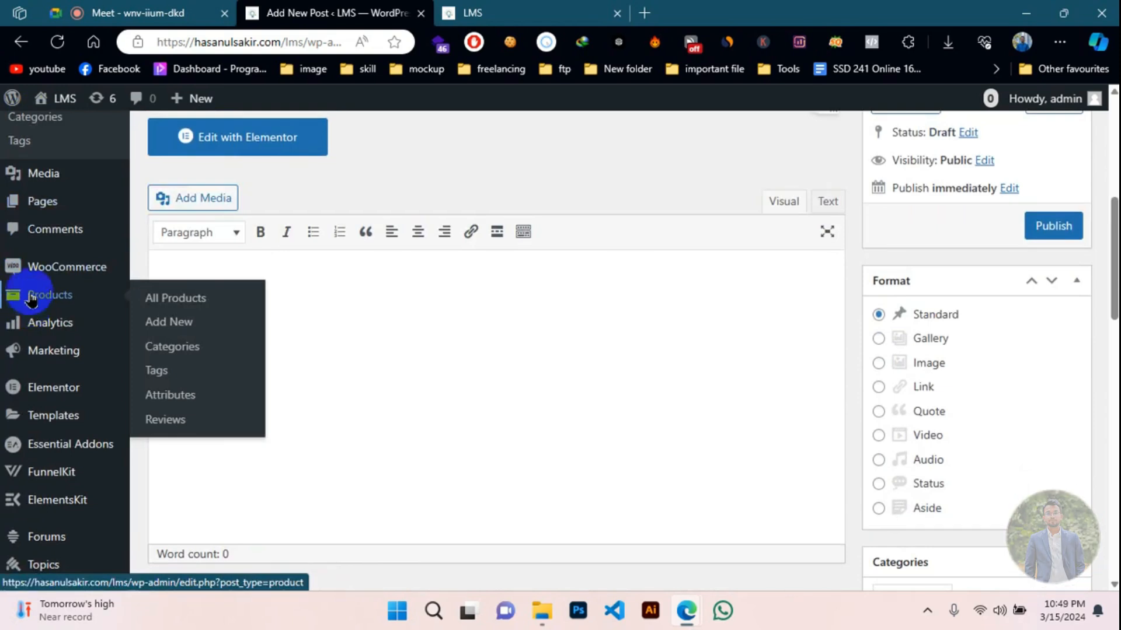
scroll(32, 303, "down", 3)
scroll(41, 507, "down", 3)
mouse_move(50, 475)
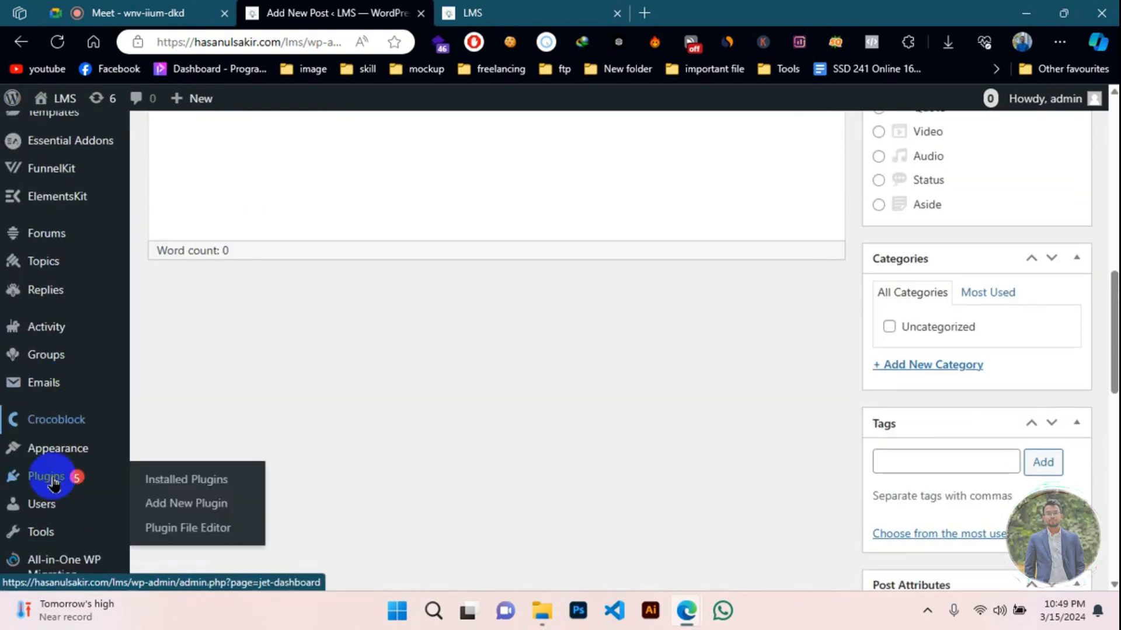
left_click(175, 503)
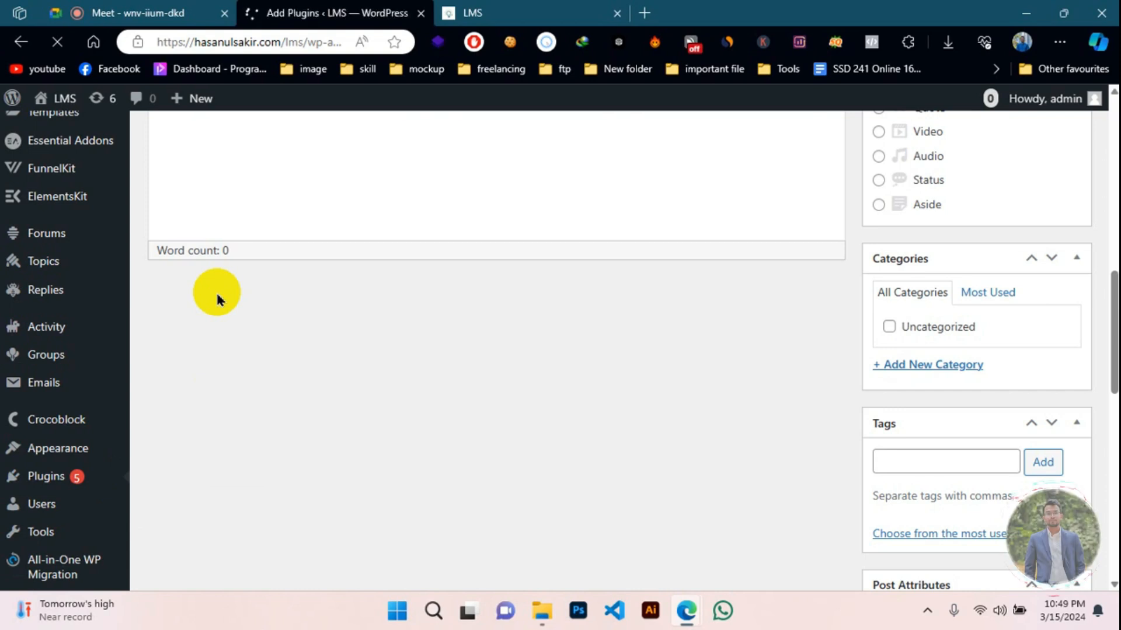
scroll(401, 295, "down", 3)
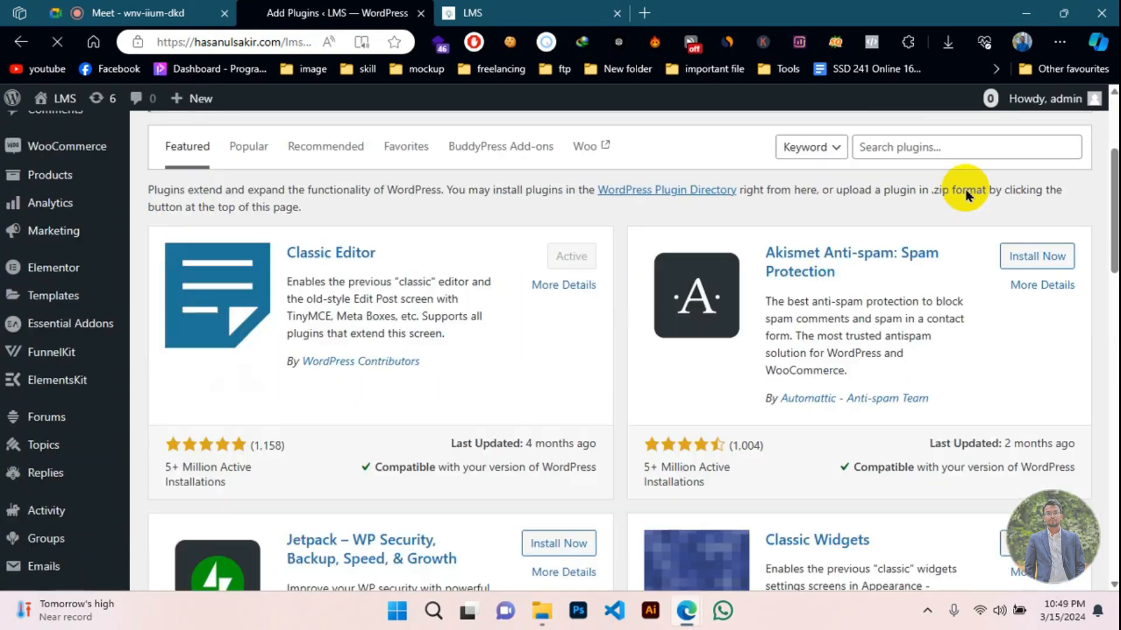
left_click(926, 155)
type("custom post type")
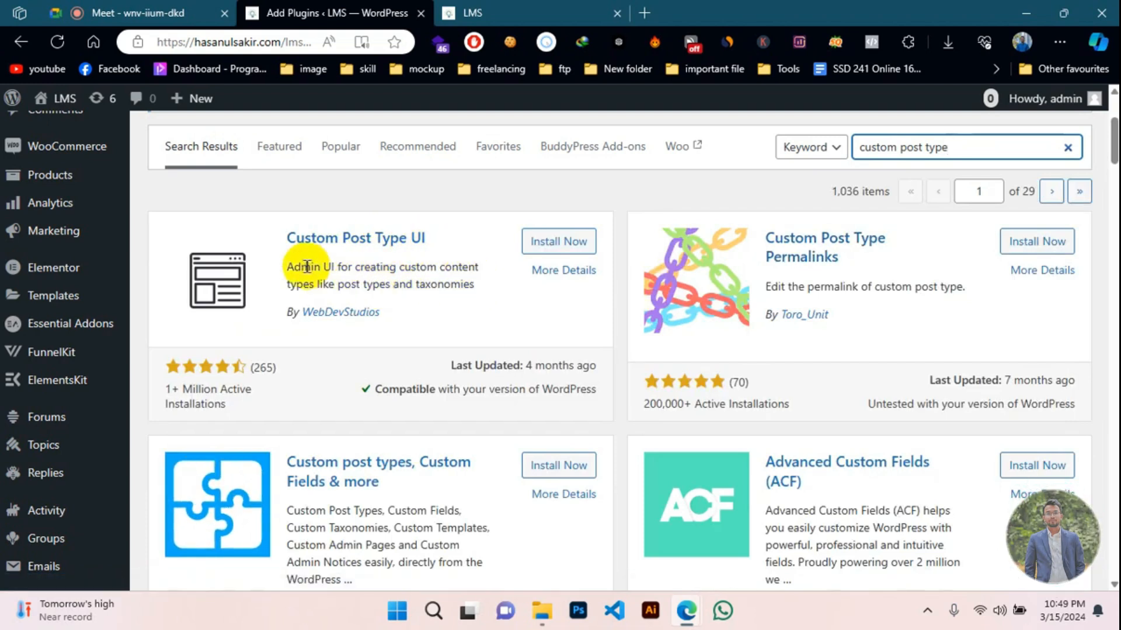
- Install the Custom Post Type UI and Advanced Custom Fields (ACF) plugins from the search results
left_click(559, 240)
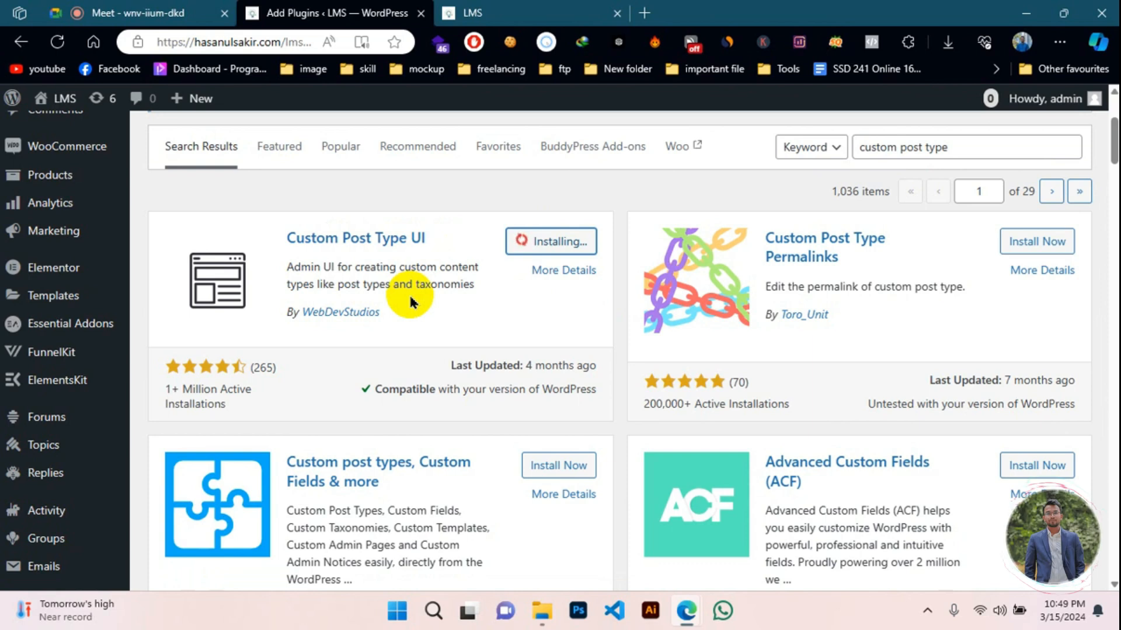
scroll(408, 298, "down", 4)
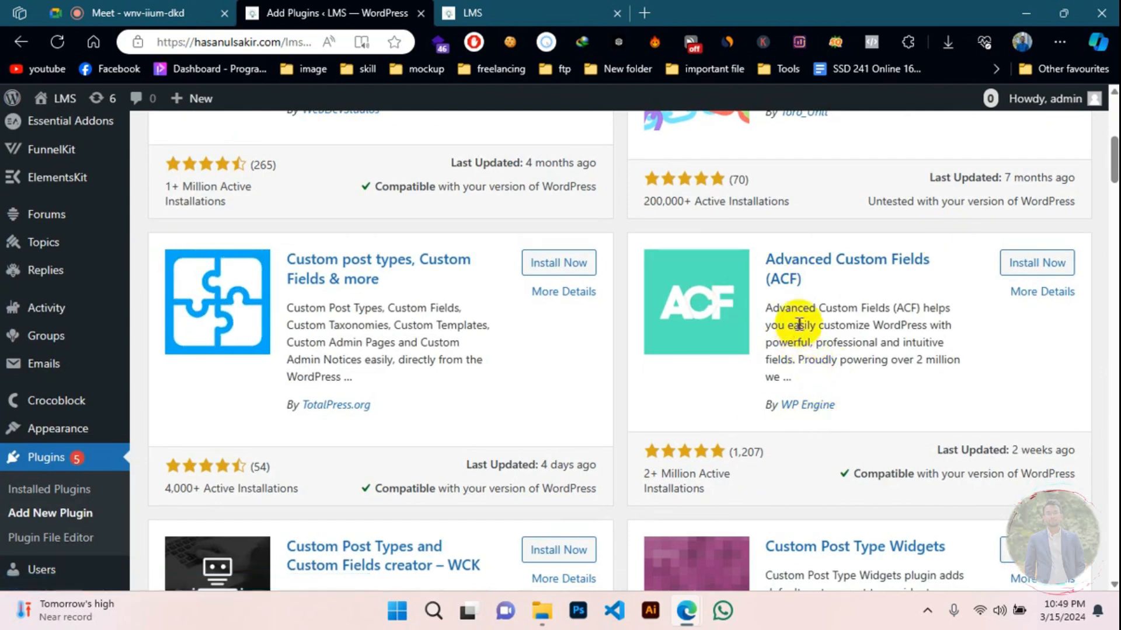
left_click(1030, 262)
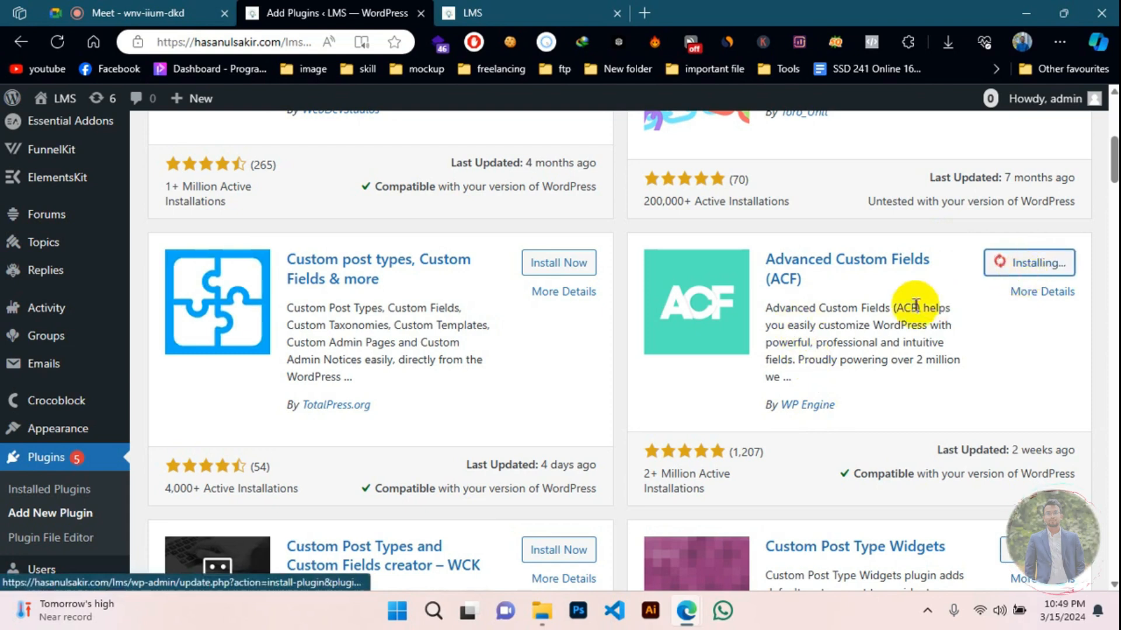
- Activate the Custom Post Type UI plugin
scroll(911, 306, "up", 2)
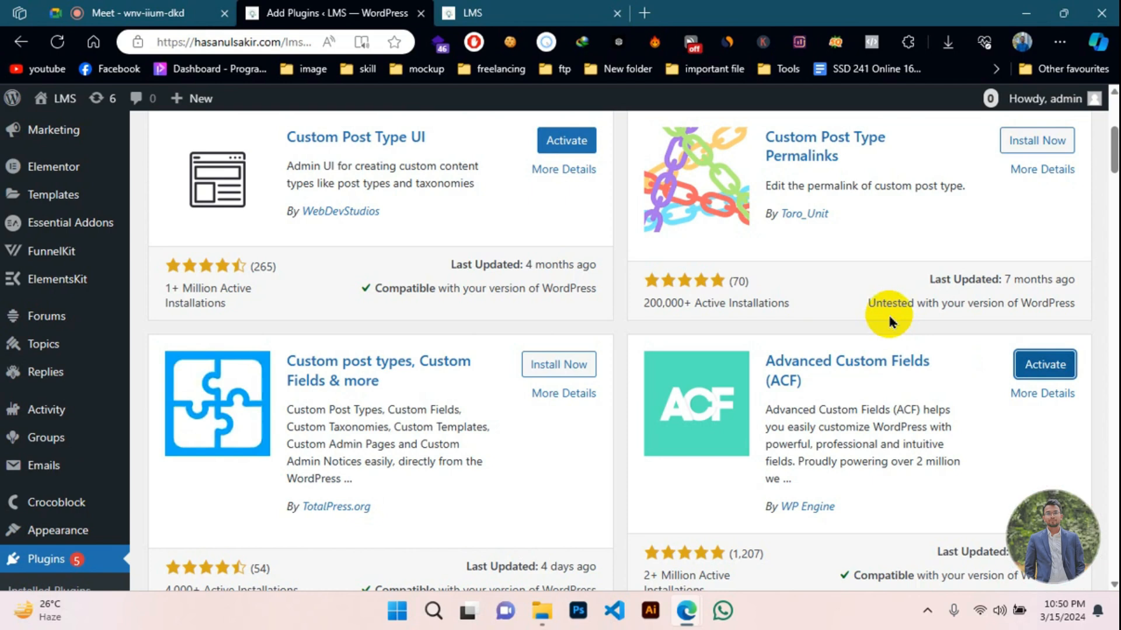
scroll(15, 442, "down", 1)
scroll(14, 442, "down", 2)
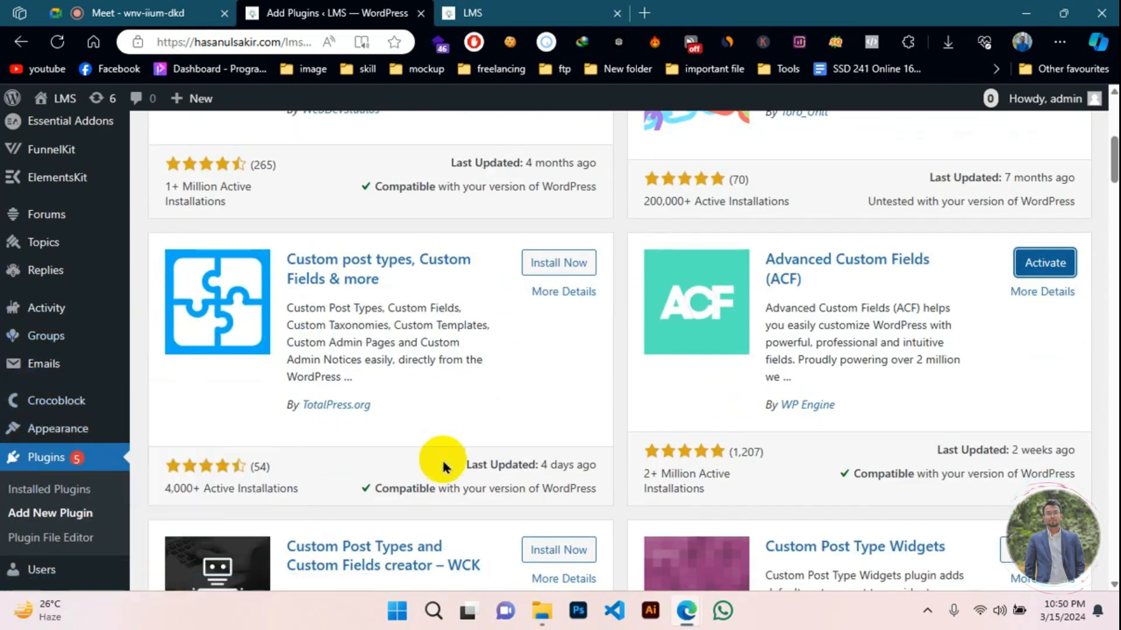
scroll(370, 350, "up", 9)
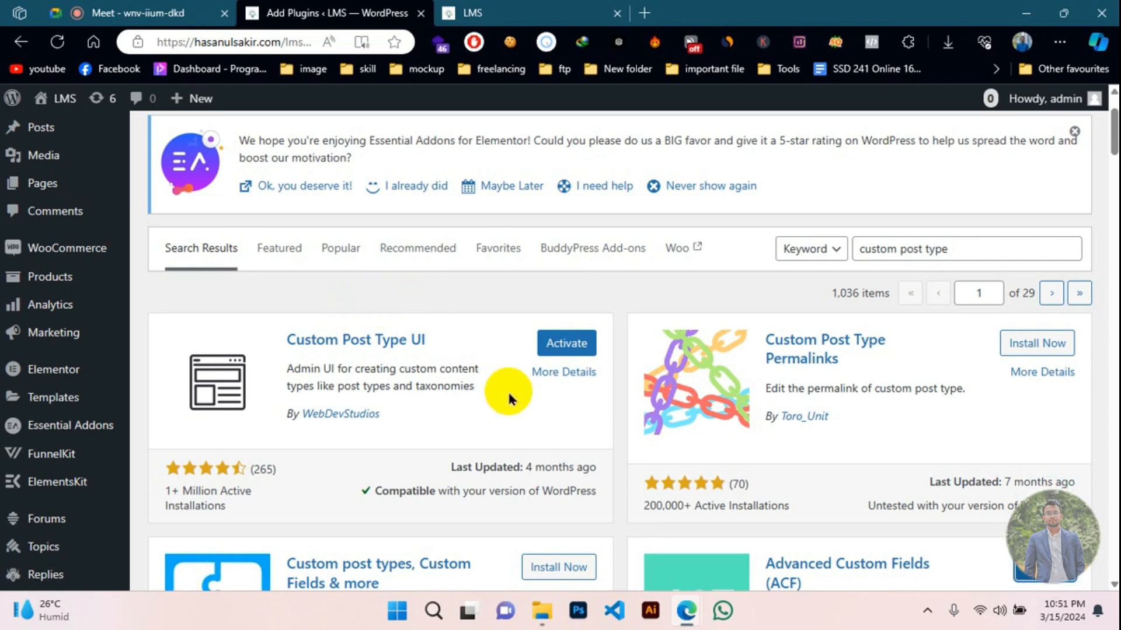
left_click(556, 344)
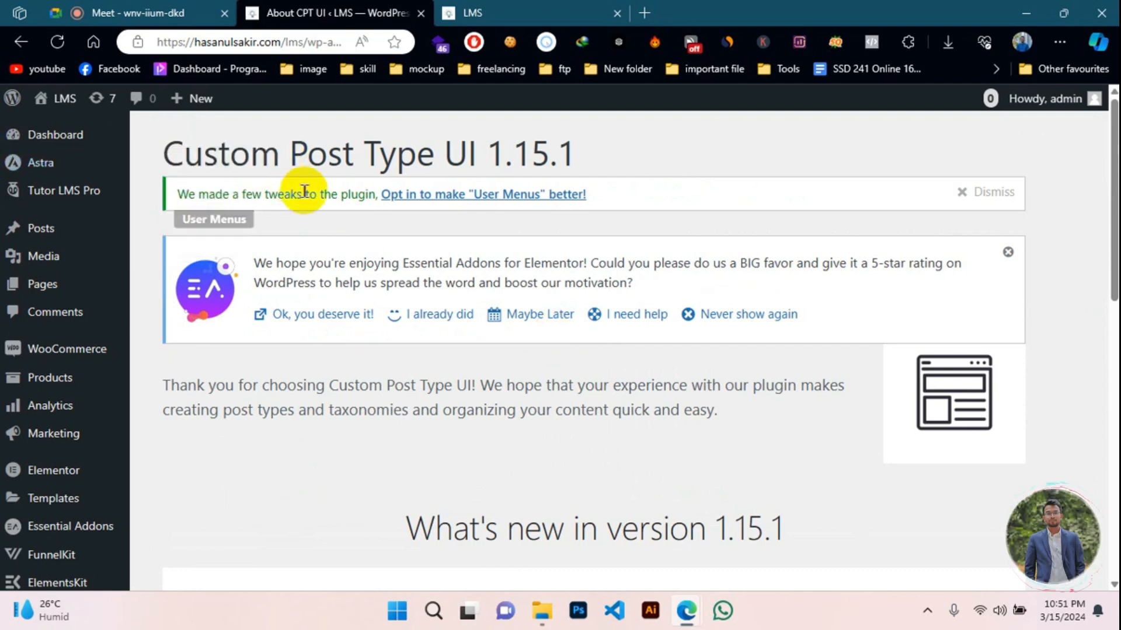
- Review the CPT UI entries in the admin menu, including post types, taxonomies, registered types and tools
scroll(358, 188, "down", 15)
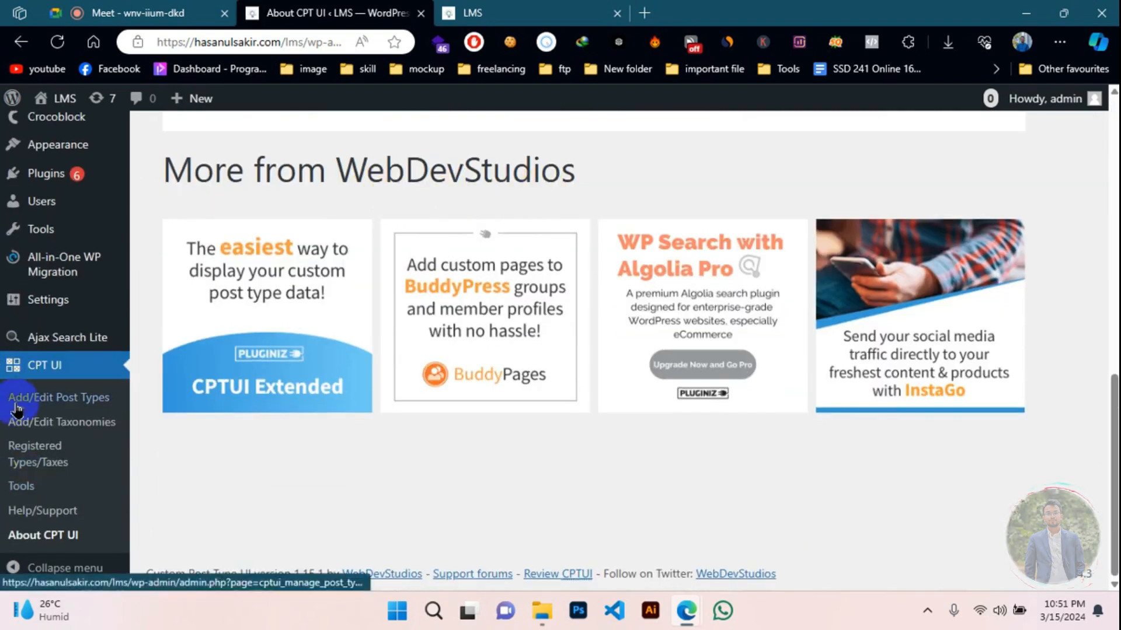
left_click(17, 467)
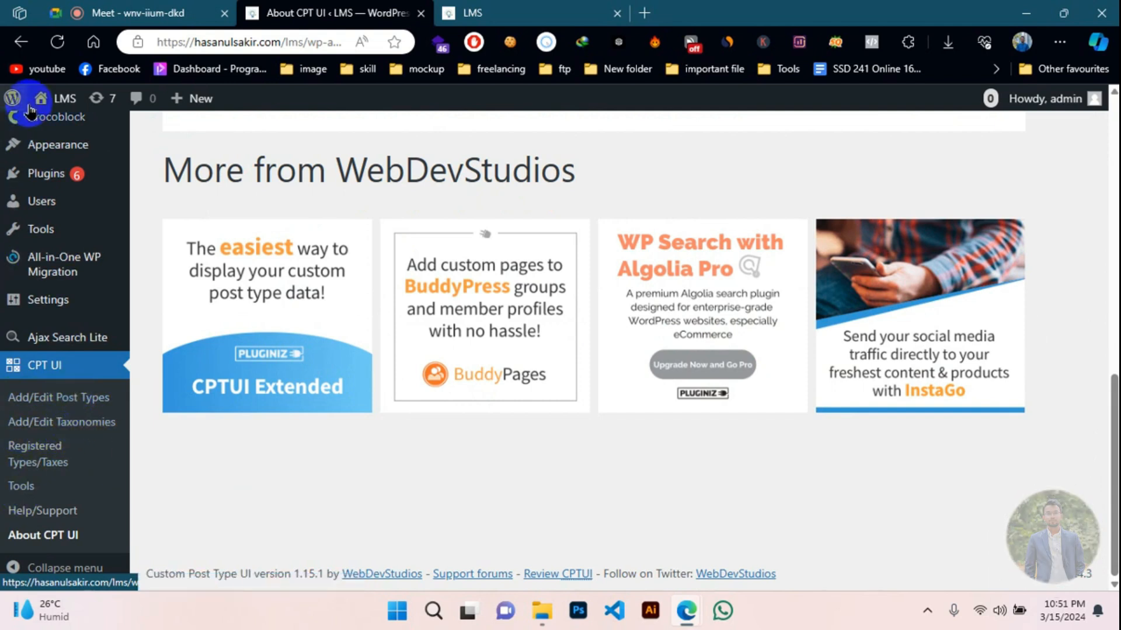
scroll(46, 338, "up", 15)
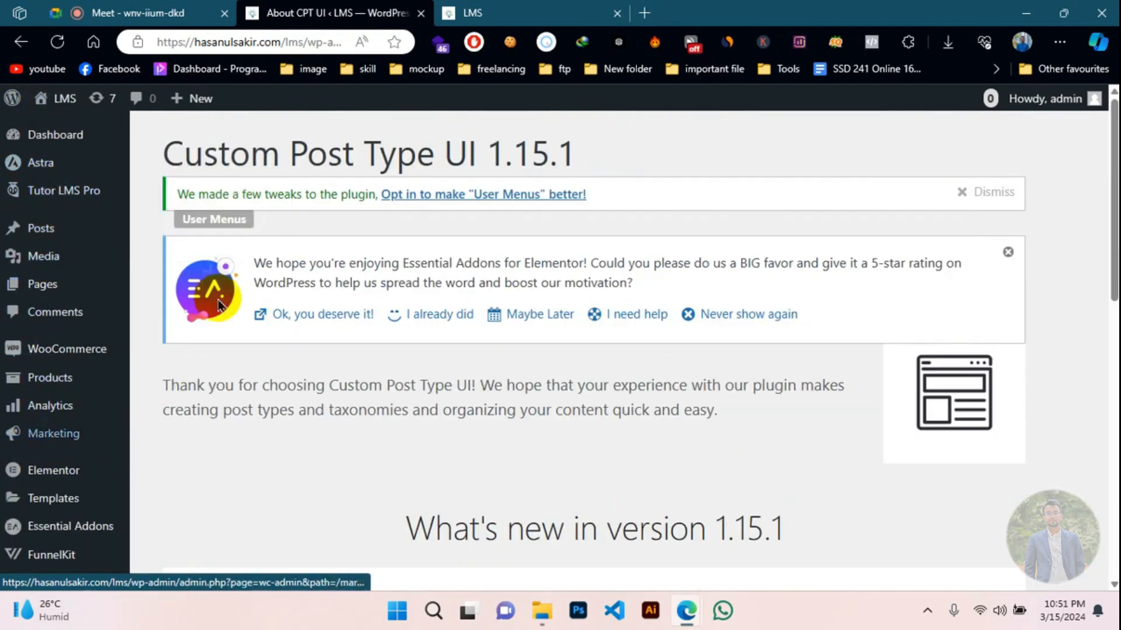
- Examine the admin menu's submenus for Posts, Media, Products, Tutor LMS Pro and Templates, and the entries down to Plugins and CPT UI
mouse_move(52, 233)
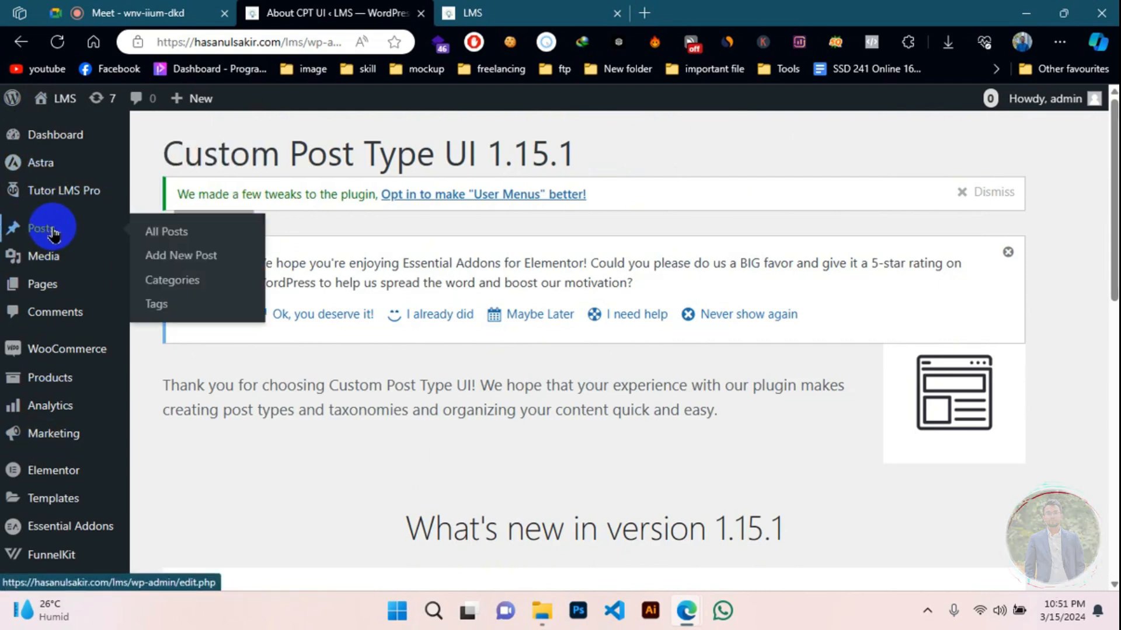
mouse_move(110, 269)
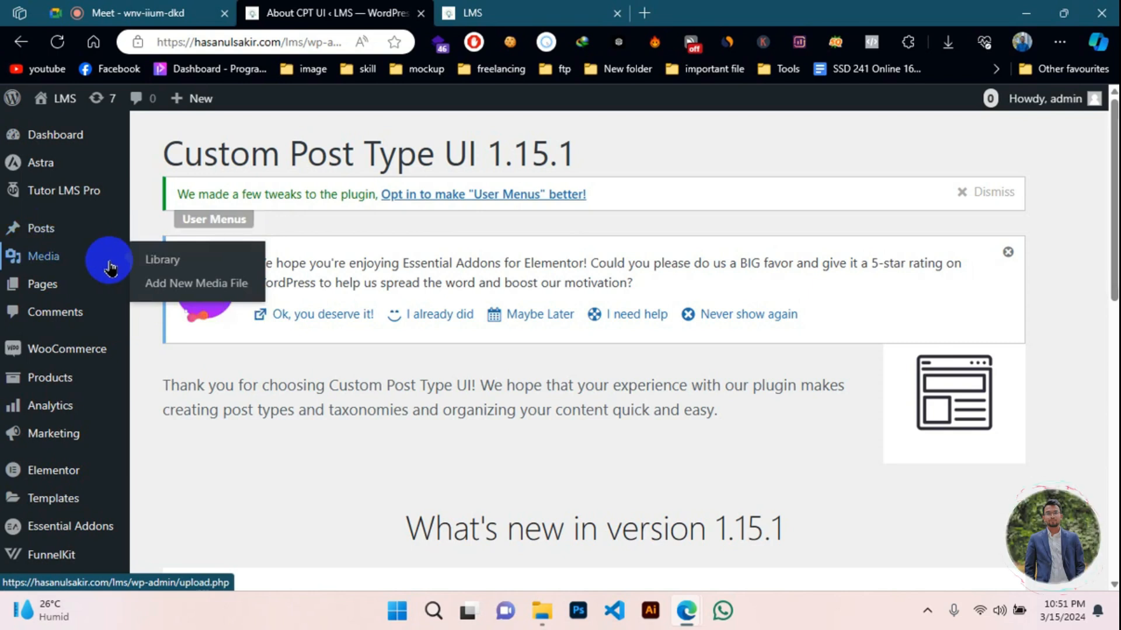
mouse_move(21, 299)
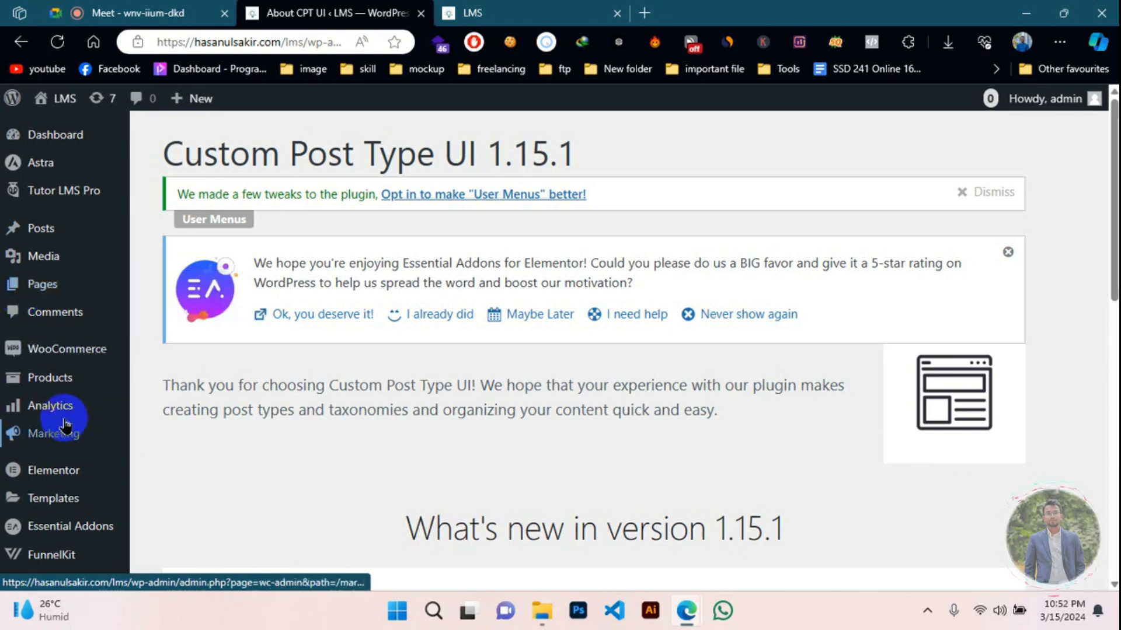
mouse_move(58, 387)
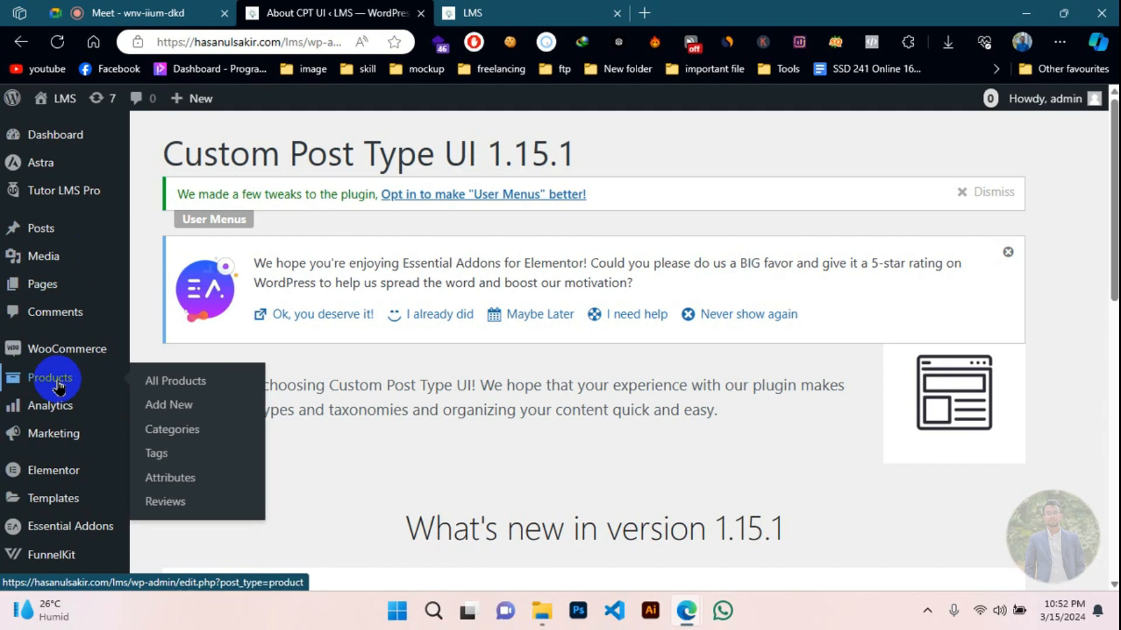
scroll(58, 386, "down", 2)
scroll(51, 251, "up", 2)
mouse_move(58, 190)
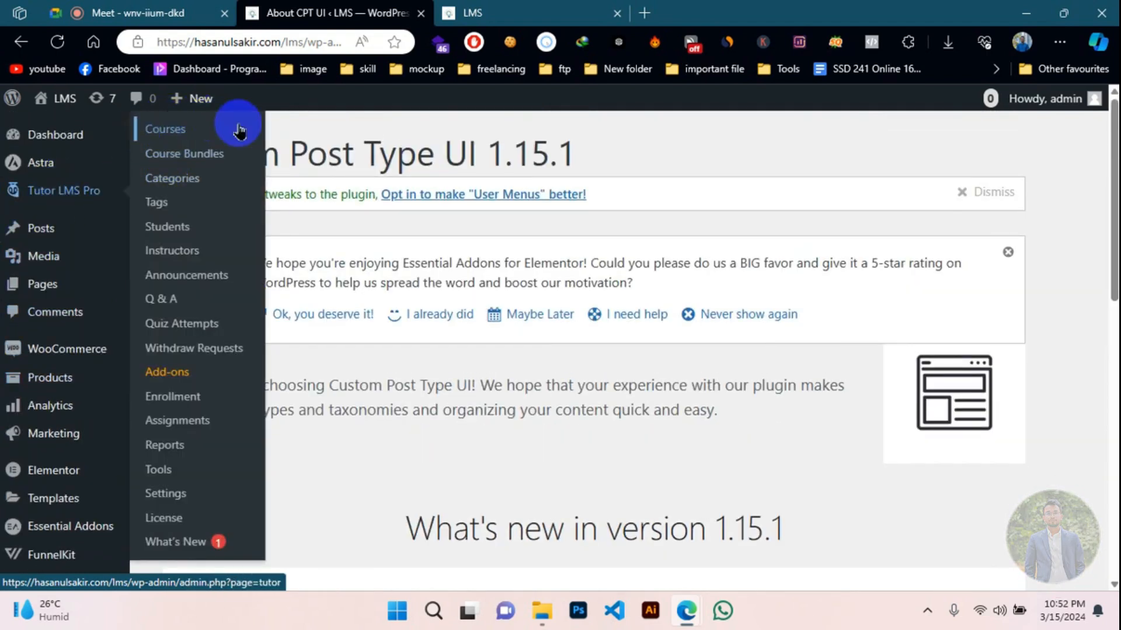
scroll(69, 207, "down", 5)
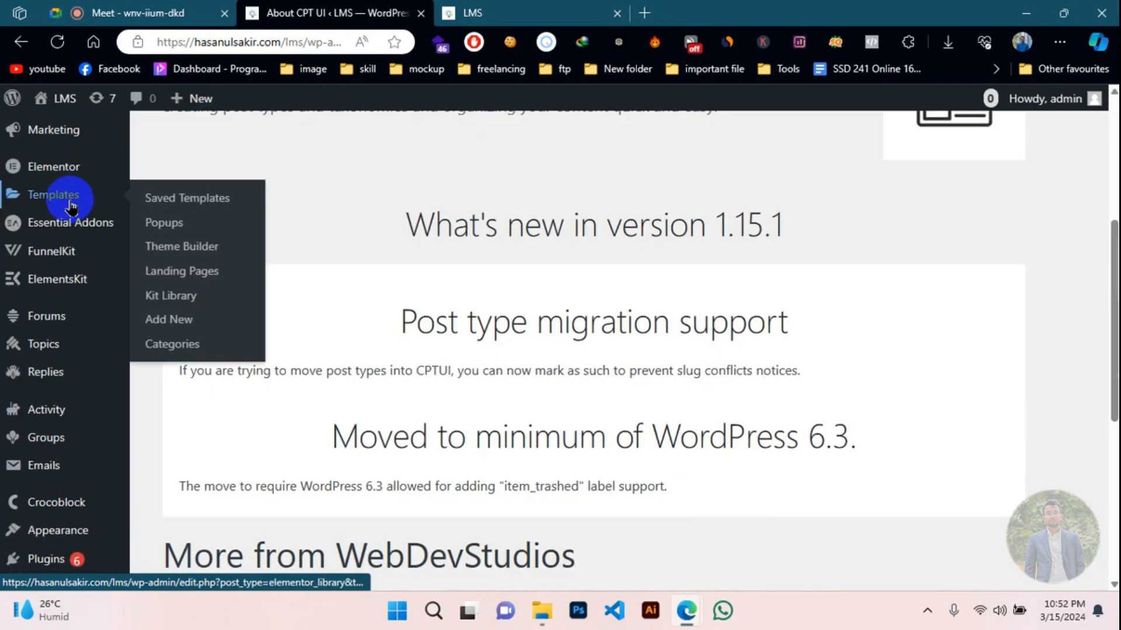
scroll(45, 261, "down", 3)
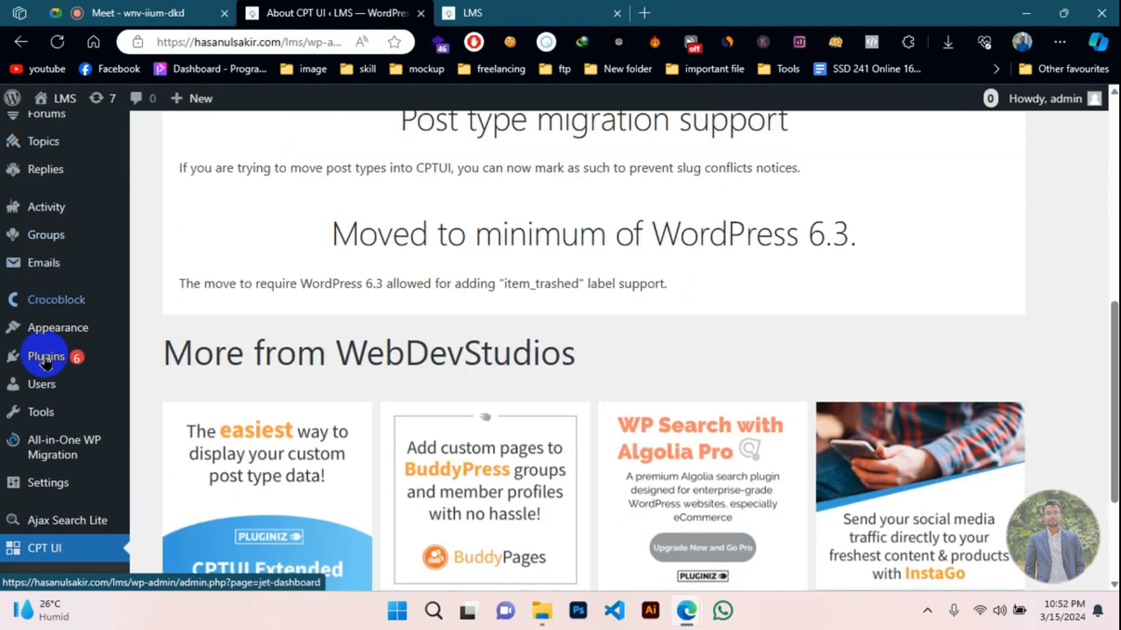
scroll(50, 327, "down", 3)
scroll(66, 400, "up", 3)
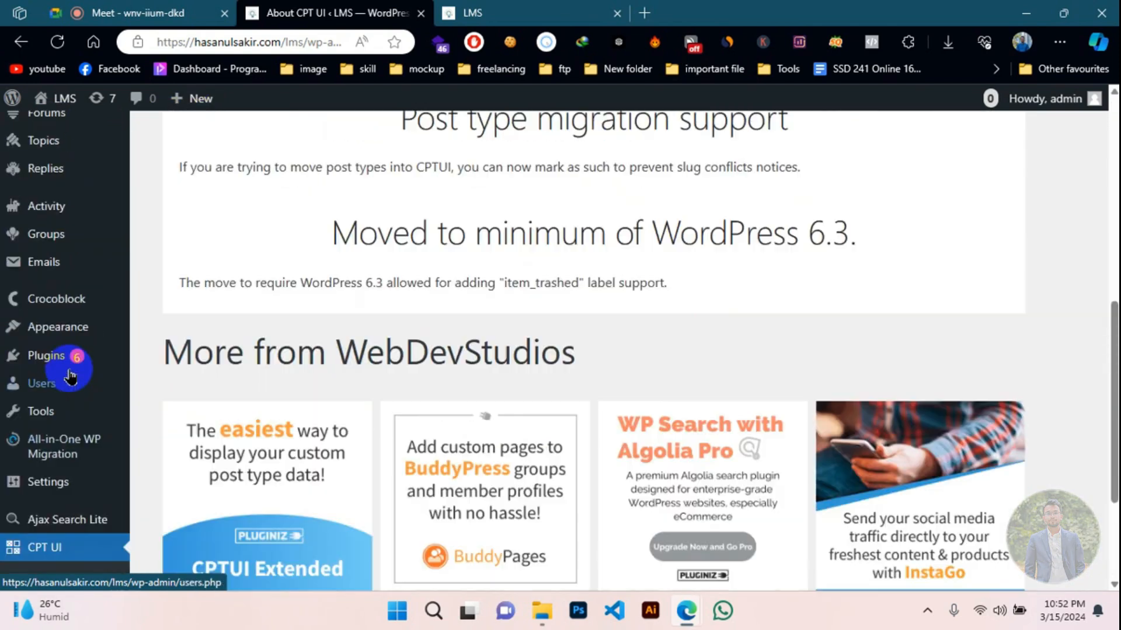
- Open CPT UI's Add/Edit Post Types page and look over the start of the new post type form
mouse_move(97, 315)
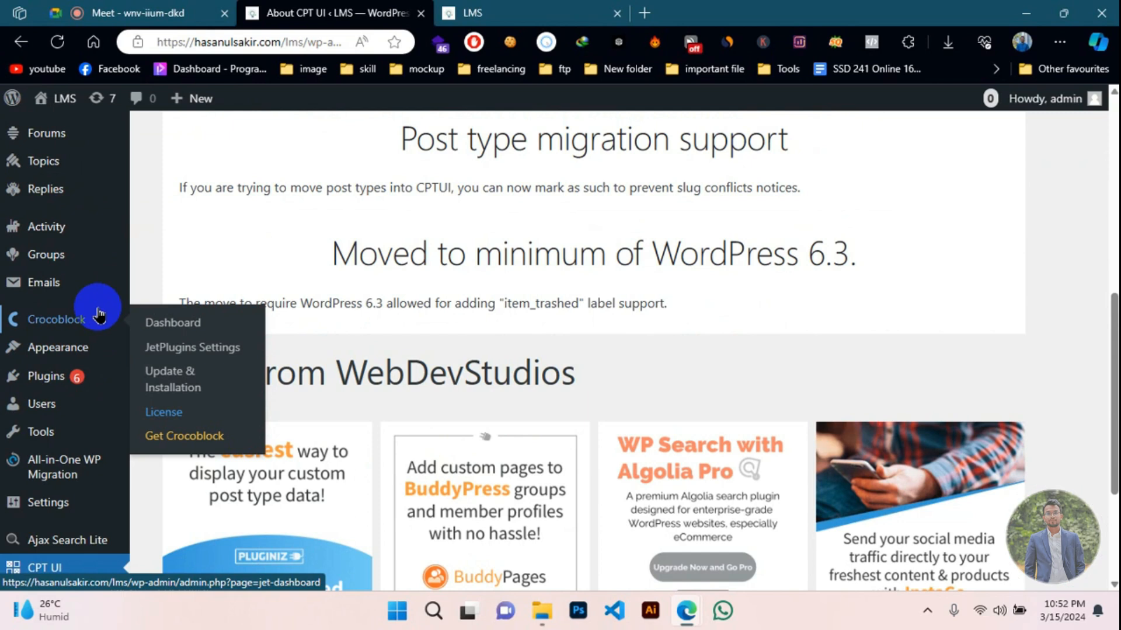
scroll(97, 312, "down", 3)
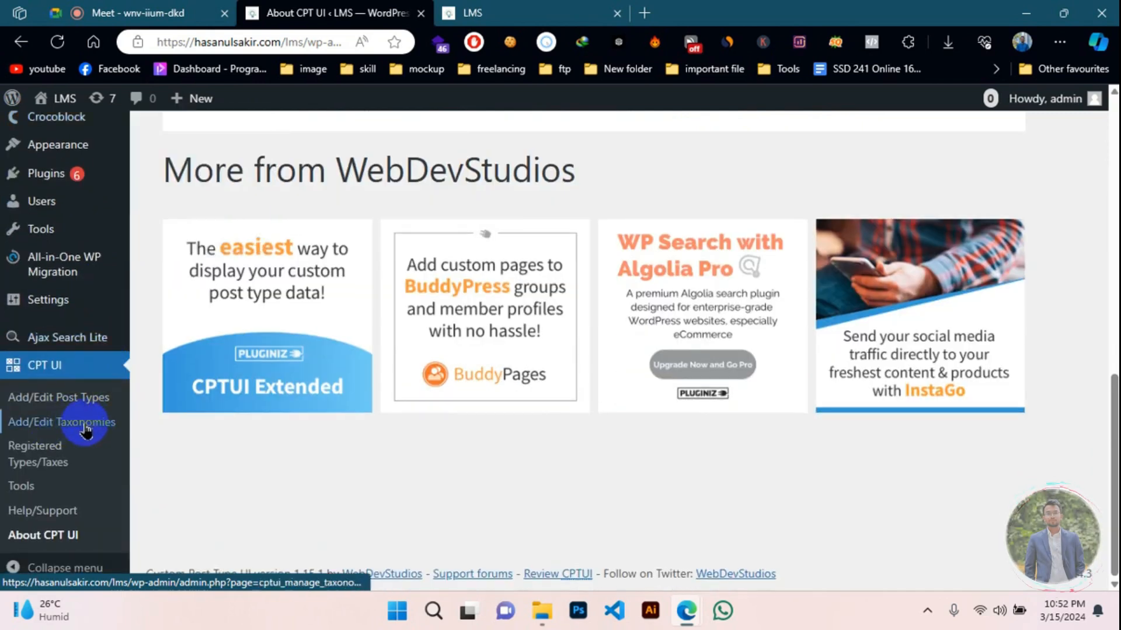
left_click(58, 403)
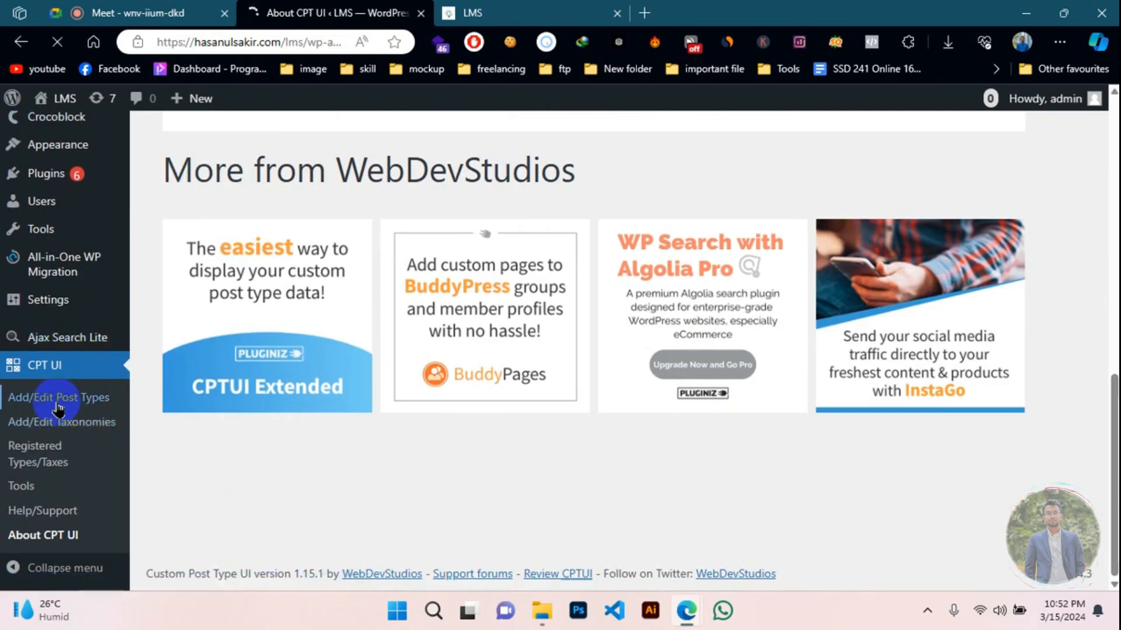
scroll(97, 310, "down", 2)
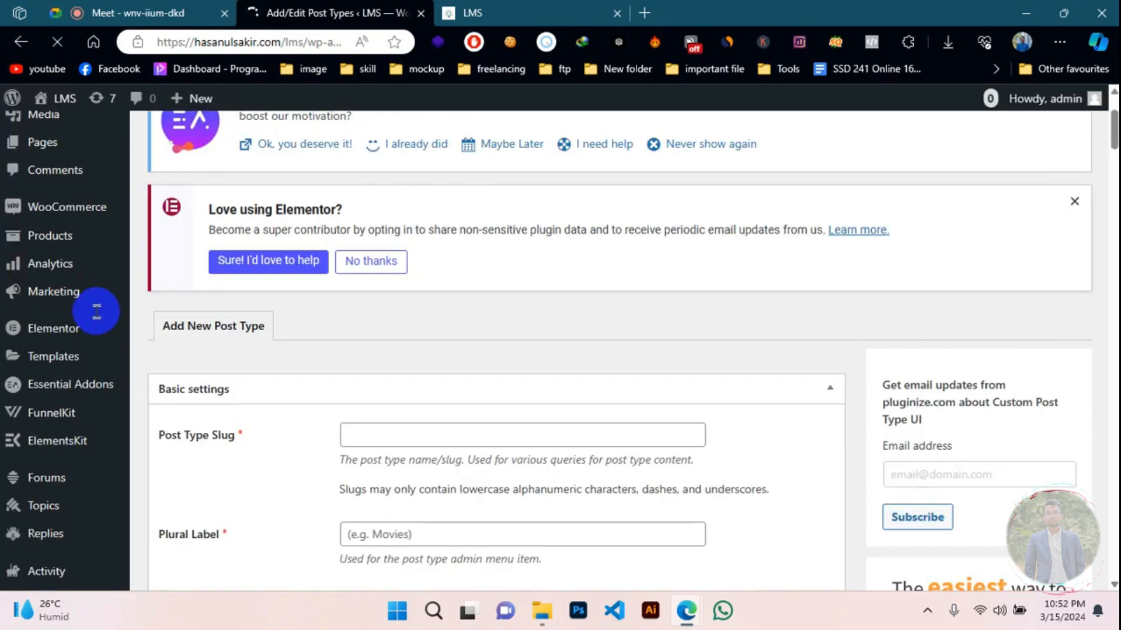
scroll(97, 310, "down", 4)
scroll(268, 309, "up", 5)
scroll(34, 269, "down", 2)
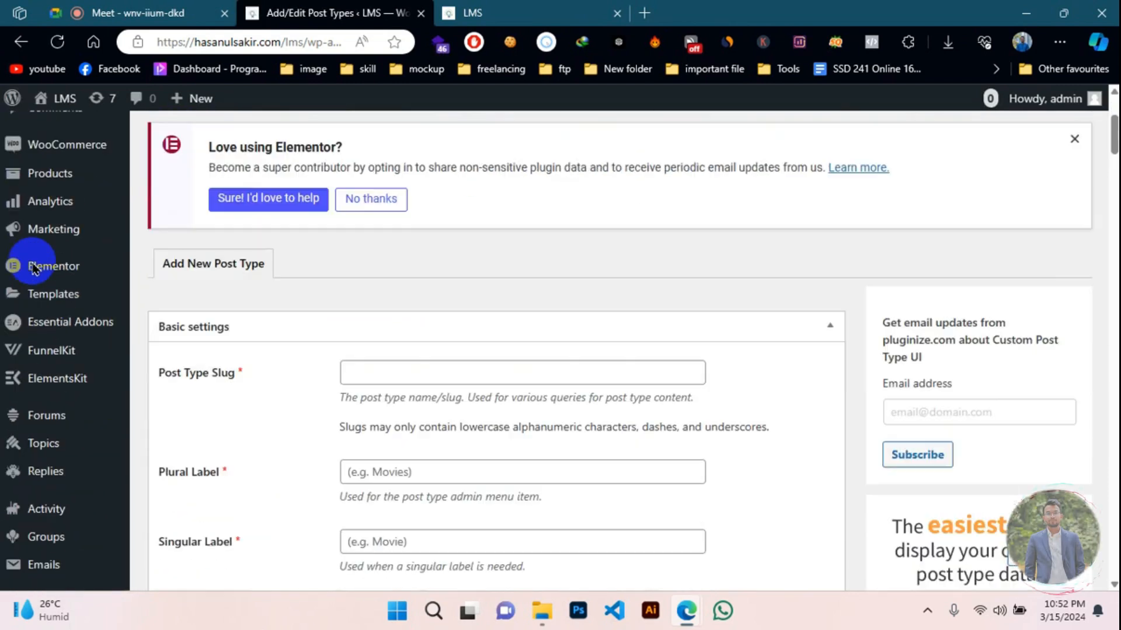
scroll(34, 269, "down", 5)
scroll(220, 431, "down", 2)
scroll(307, 304, "up", 7)
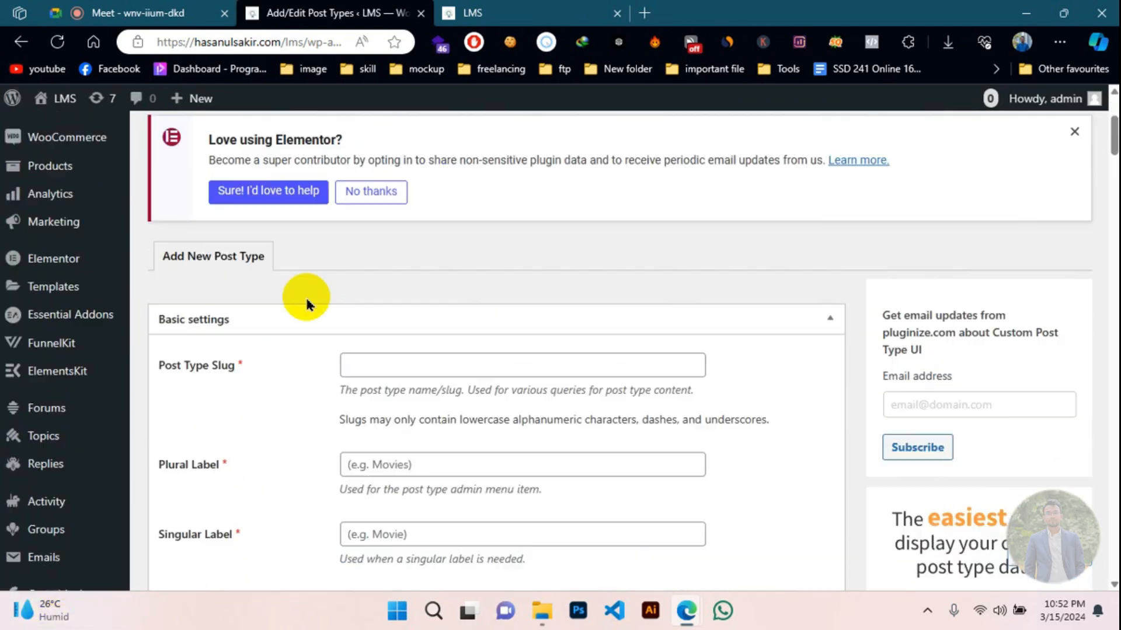
- Examine the new post type form's basic settings, additional labels and REST API and archive options
scroll(388, 218, "down", 3)
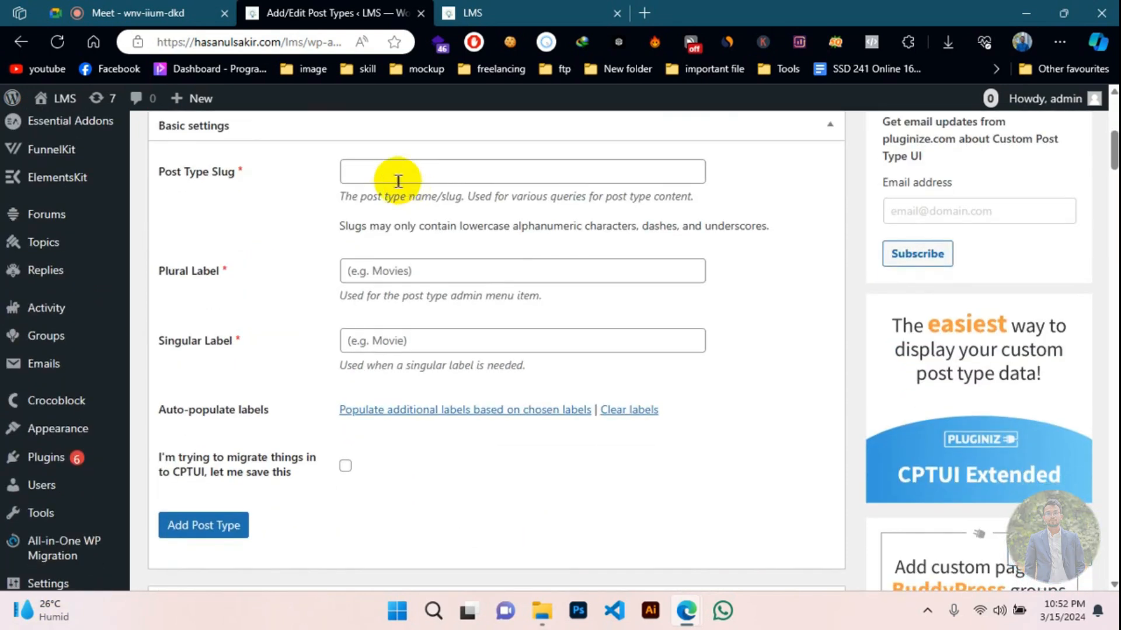
scroll(391, 235, "down", 6)
scroll(391, 234, "down", 7)
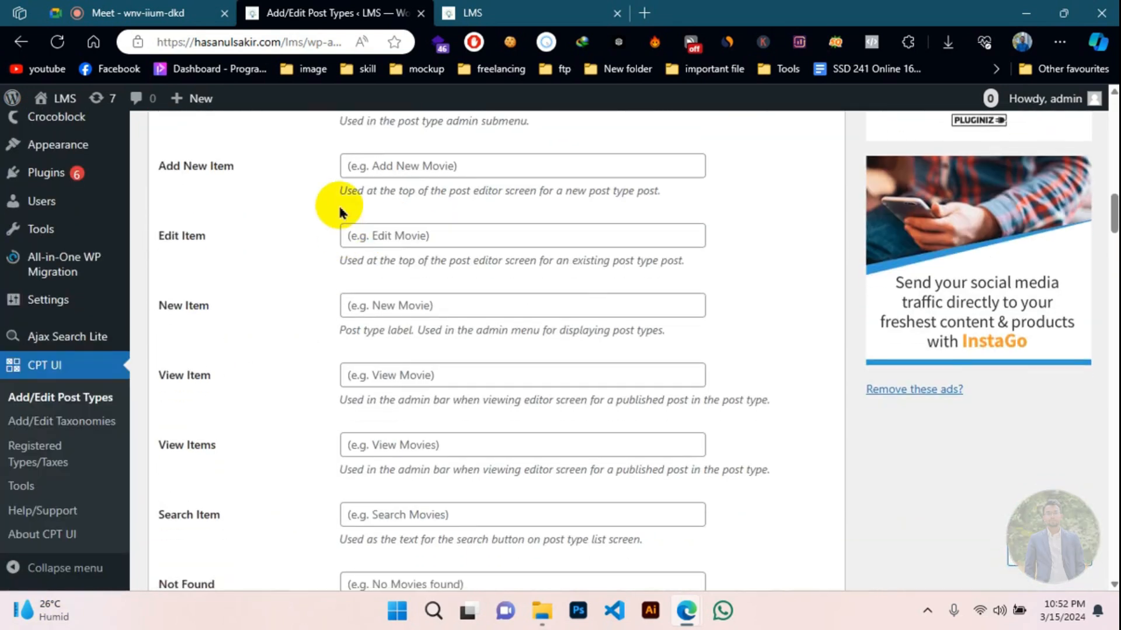
scroll(341, 210, "down", 20)
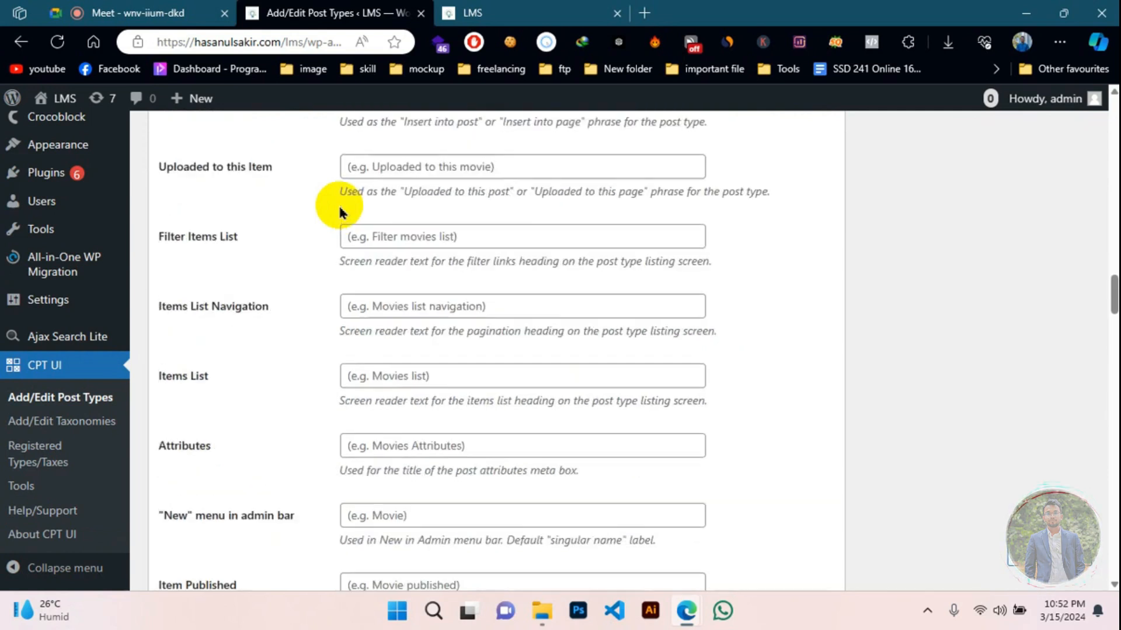
scroll(341, 211, "down", 12)
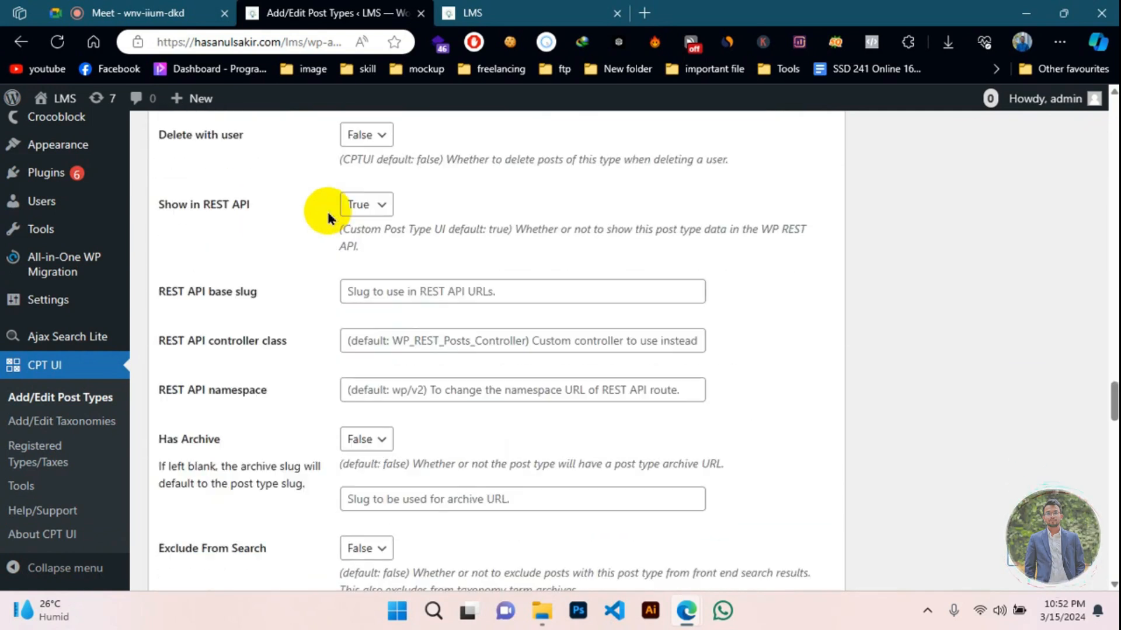
- Open CPT UI's Add/Edit Taxonomies page and review the new taxonomy form's label fields
left_click(100, 418)
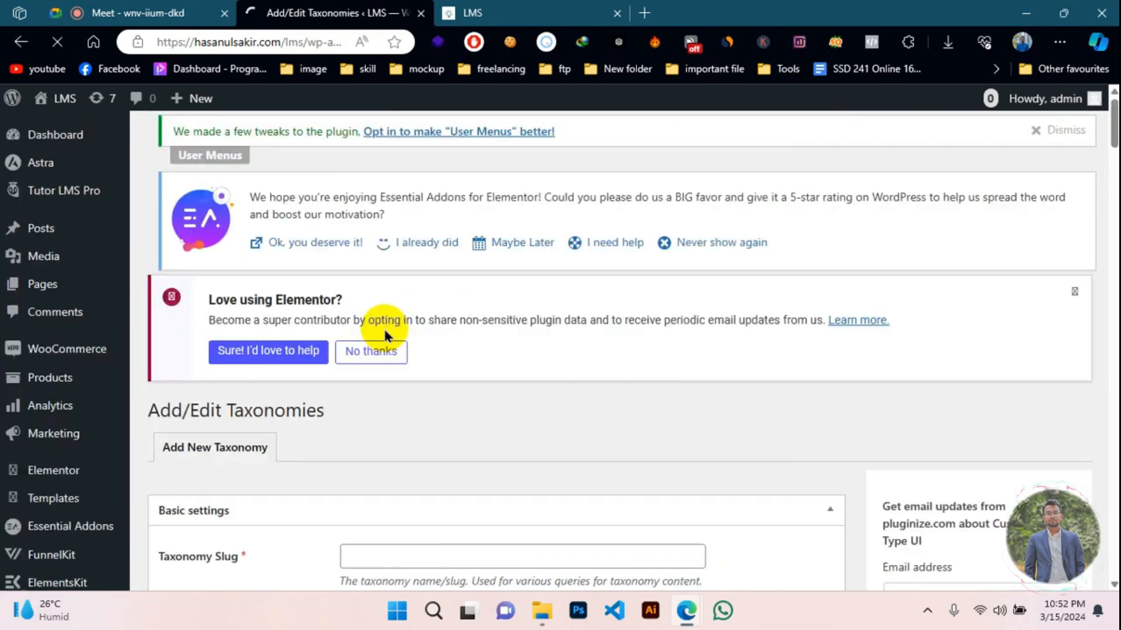
scroll(383, 327, "down", 10)
scroll(275, 231, "up", 15)
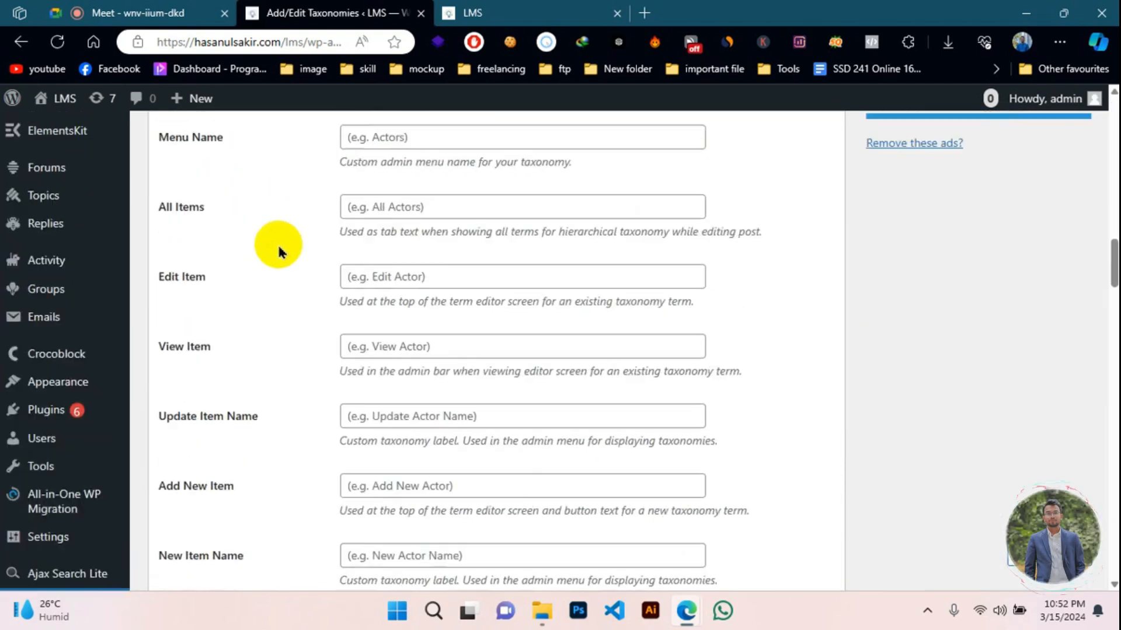
scroll(221, 195, "down", 3)
scroll(221, 193, "down", 14)
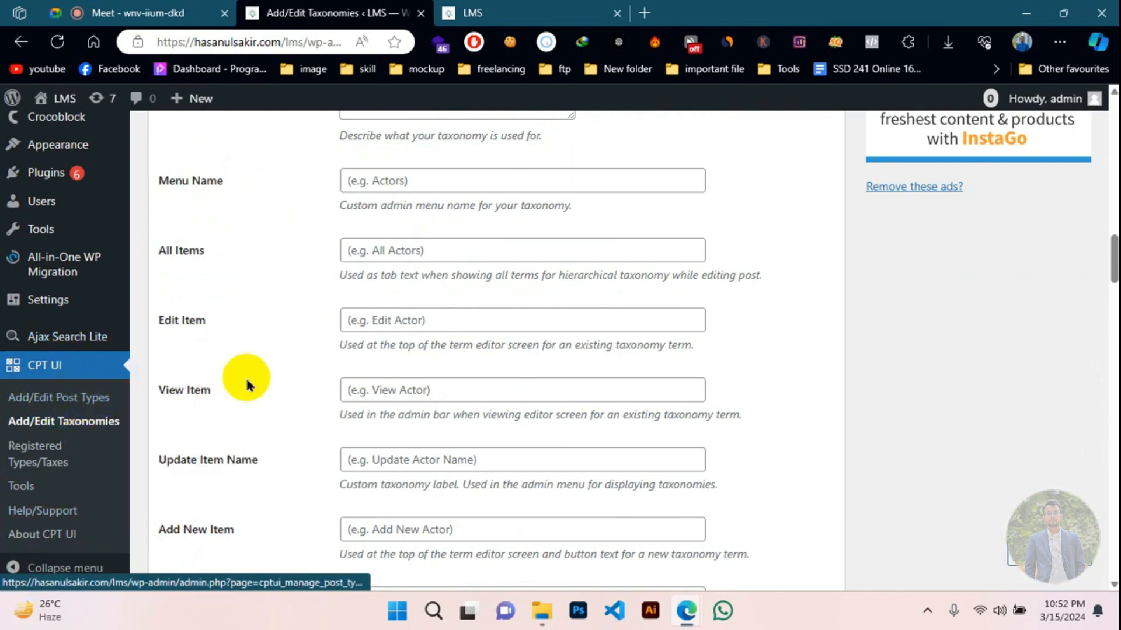
- Examine the Attach to Post Type options in the new taxonomy form, from Posts to Tutor Course Bundle
scroll(246, 384, "up", 14)
left_click_drag(157, 152, 251, 156)
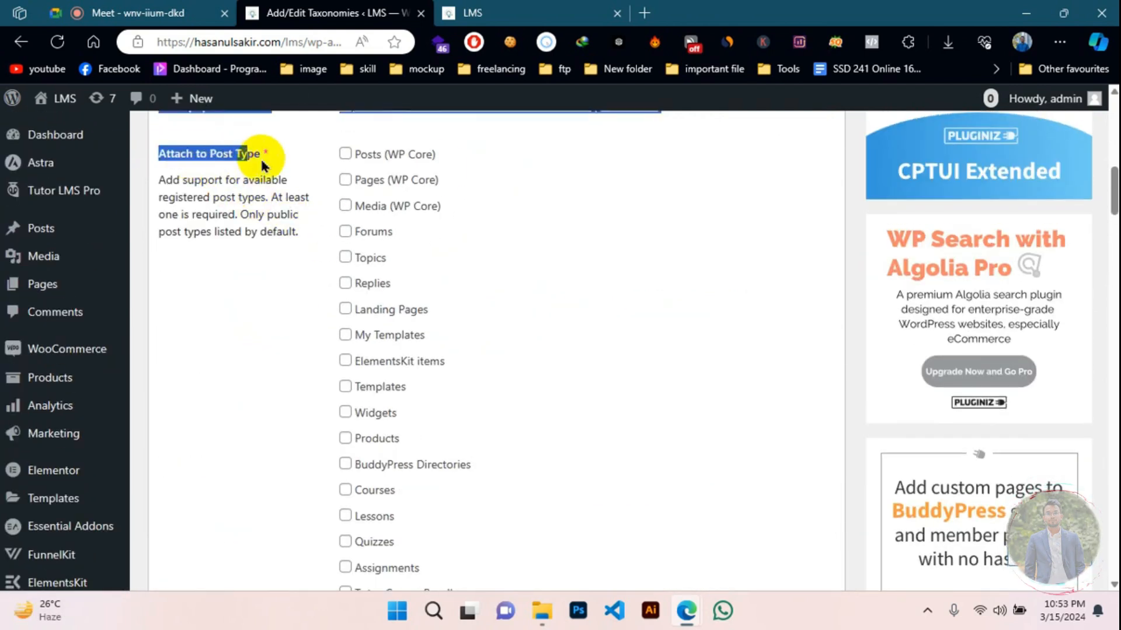
left_click(687, 150)
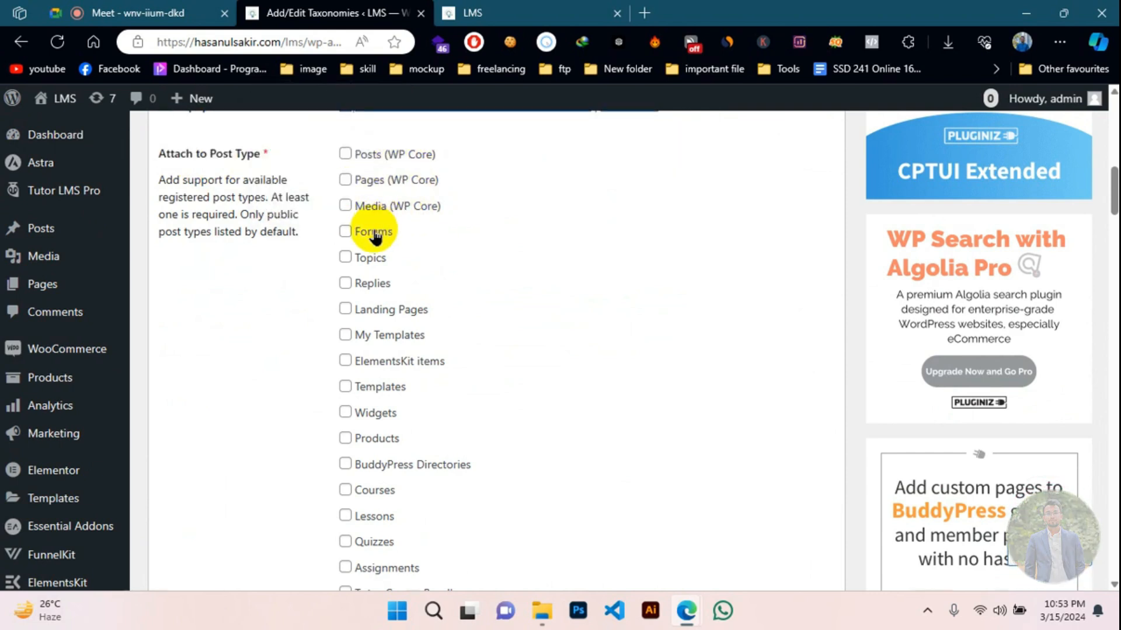
scroll(373, 265, "down", 3)
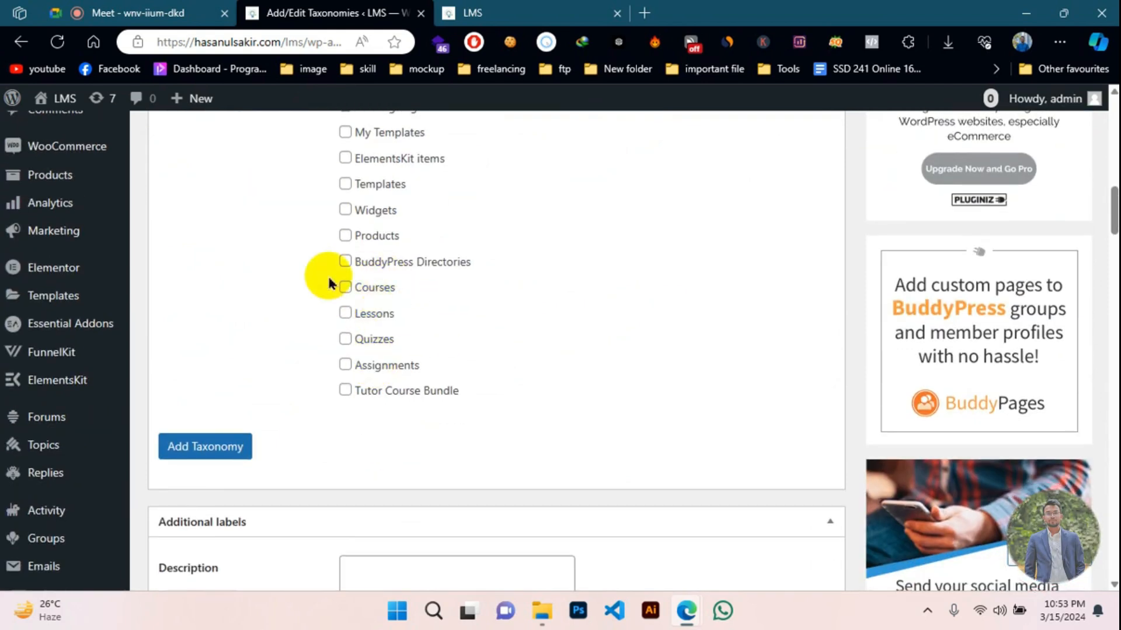
scroll(380, 225, "up", 2)
scroll(380, 228, "down", 2)
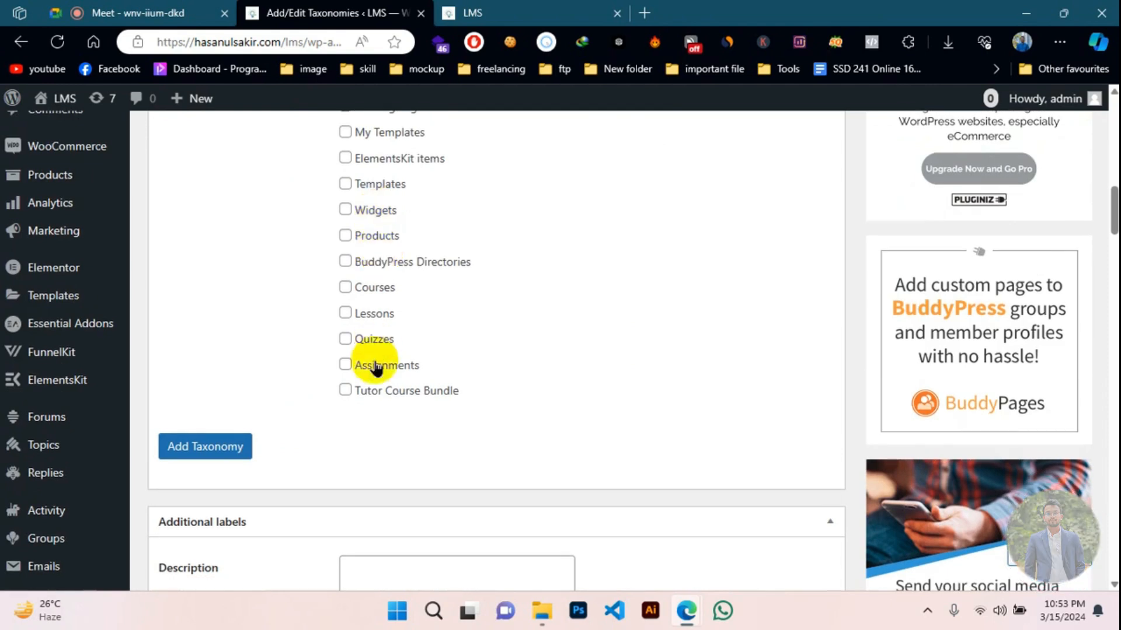
scroll(401, 230, "up", 2)
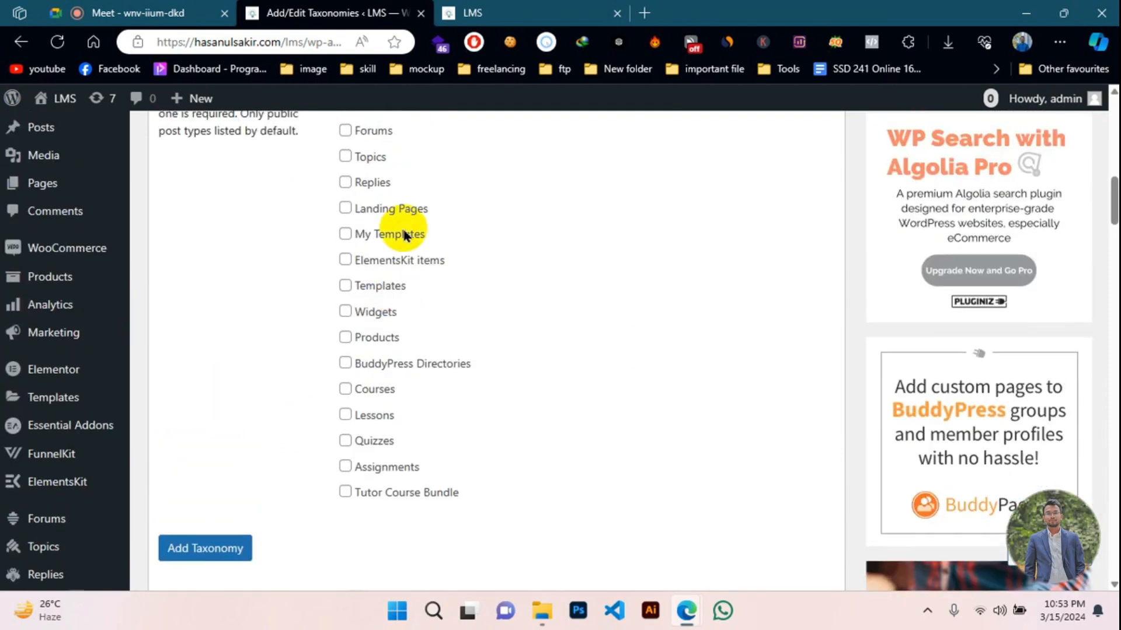
scroll(305, 313, "down", 8)
scroll(88, 388, "down", 2)
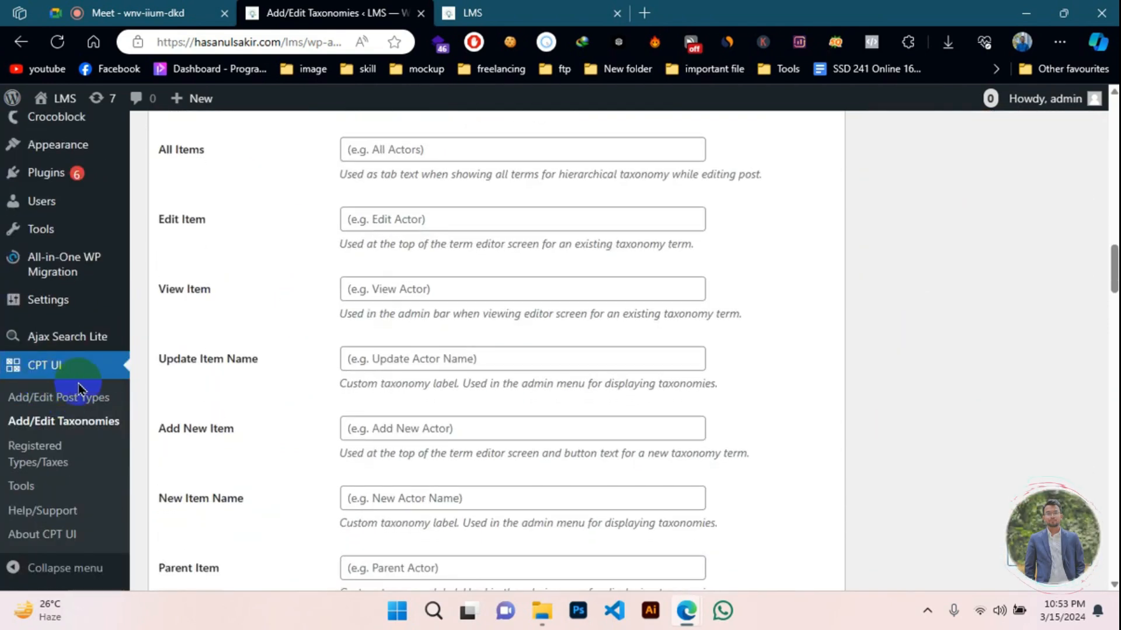
- Open CPT UI's Registered Types/Taxes page and review its post types and taxonomies sections
left_click(14, 473)
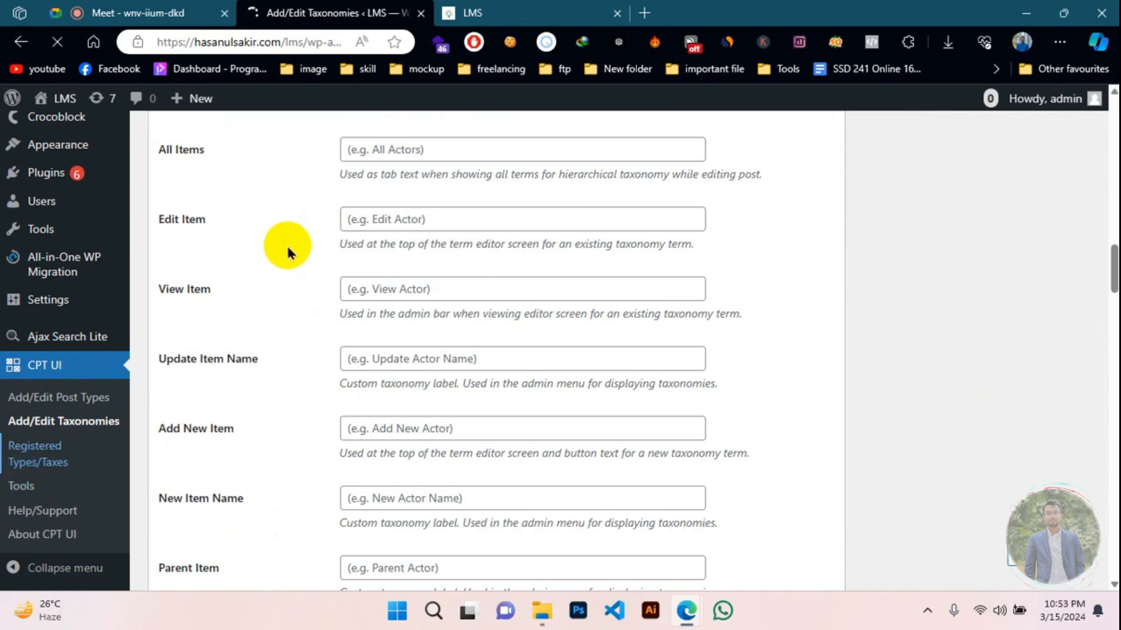
scroll(288, 257, "down", 5)
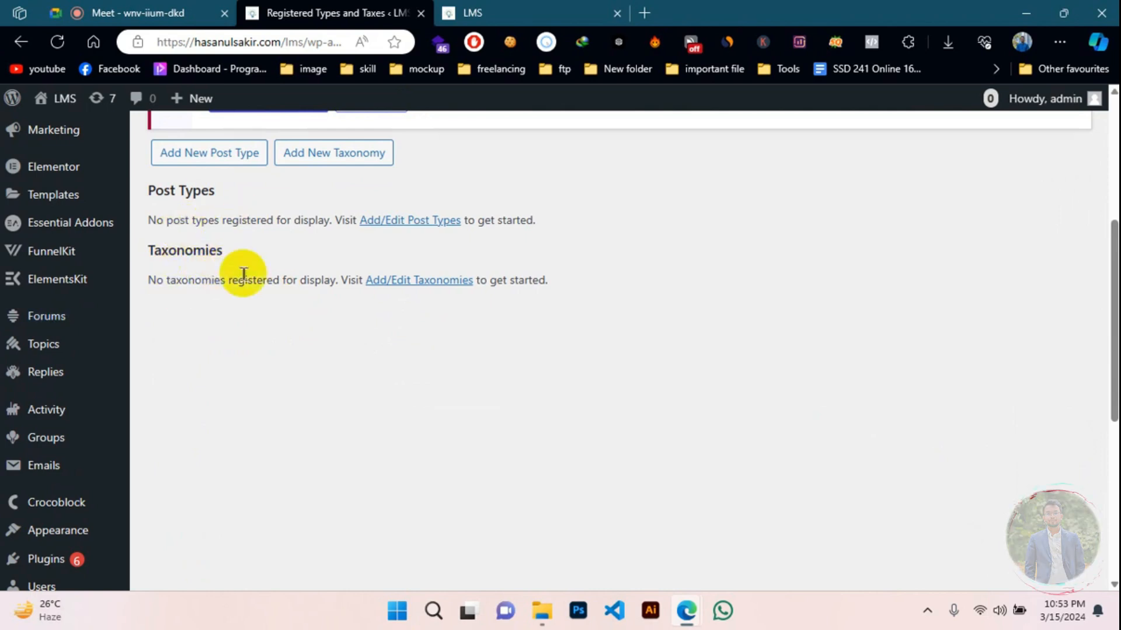
scroll(62, 309, "down", 7)
scroll(283, 257, "up", 8)
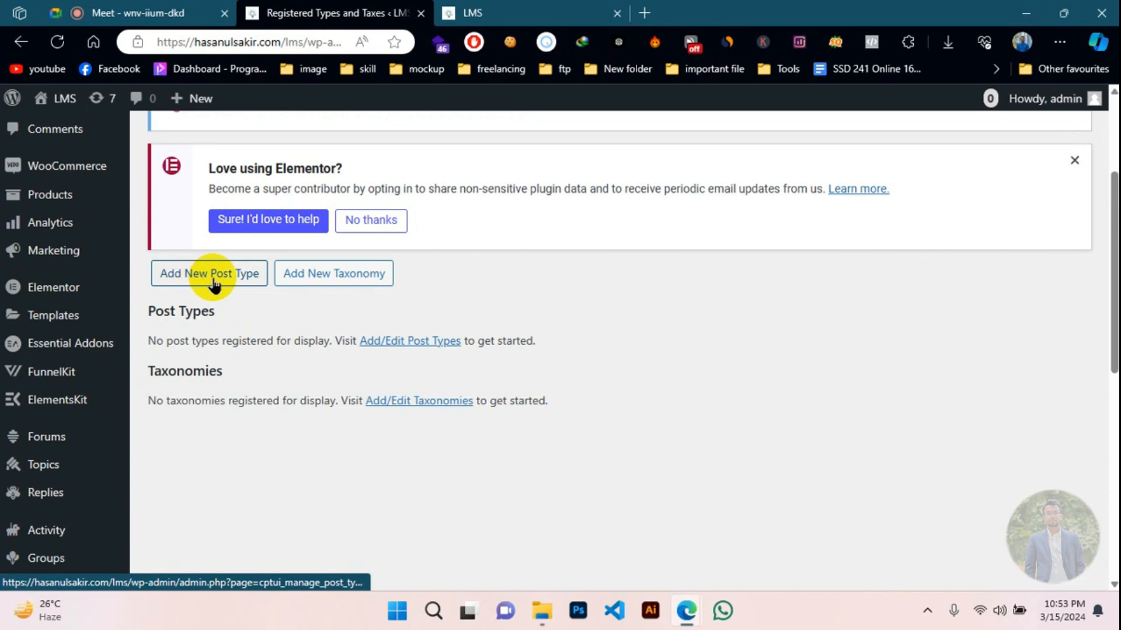
left_click(308, 274)
scroll(170, 330, "down", 10)
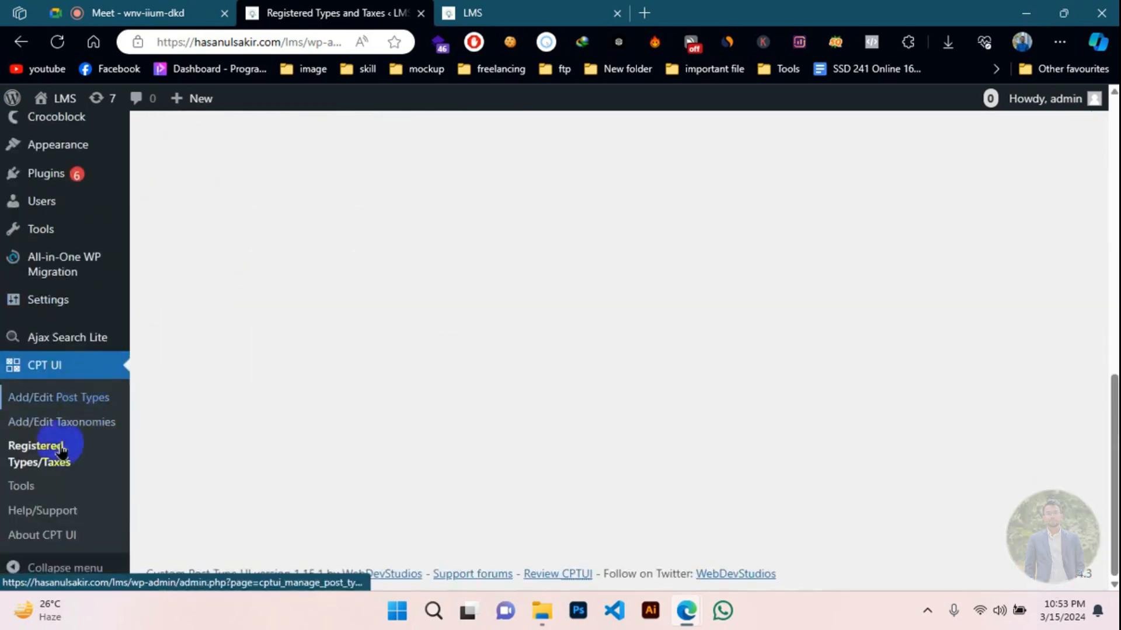
- Open the CPT UI Tools page and inspect the post type import and export boxes
left_click(37, 495)
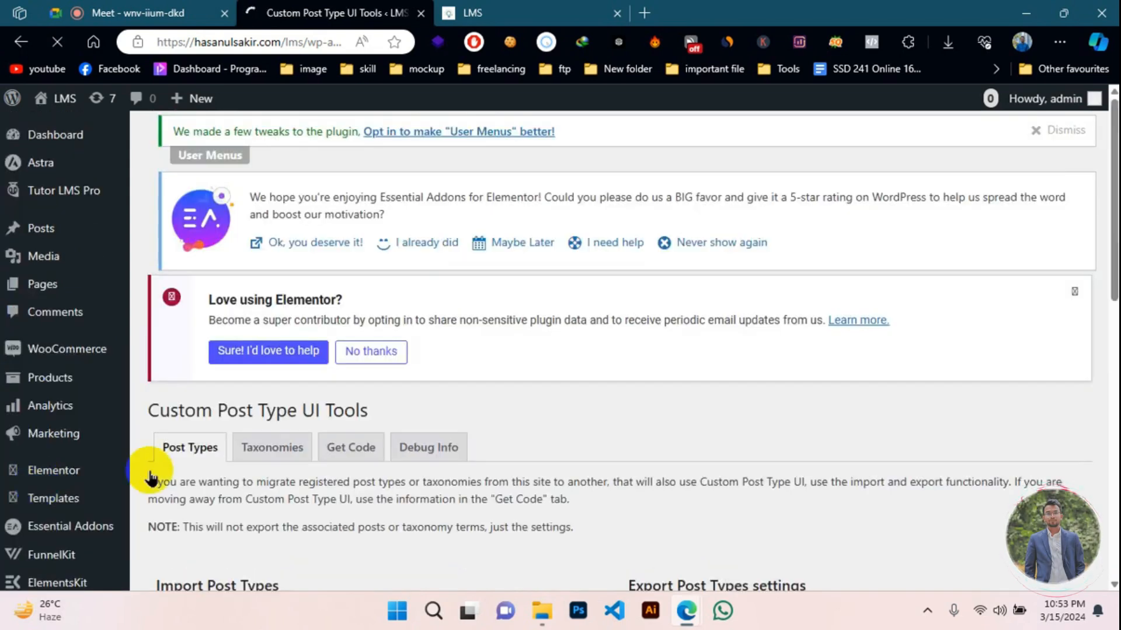
scroll(211, 418, "down", 4)
scroll(216, 416, "down", 4)
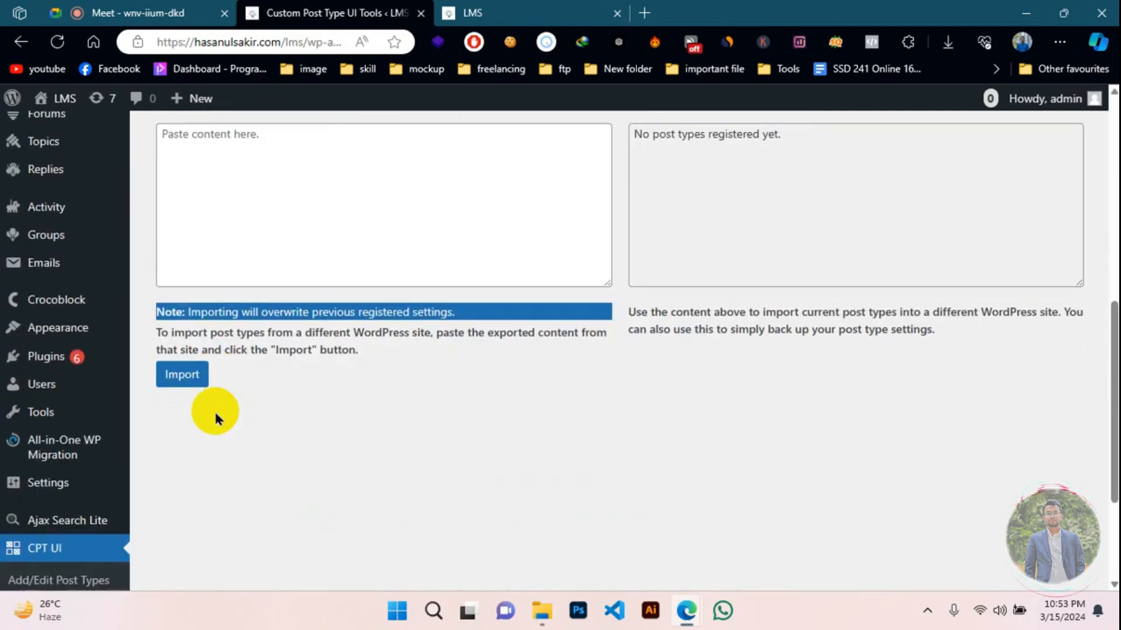
scroll(215, 414, "up", 3)
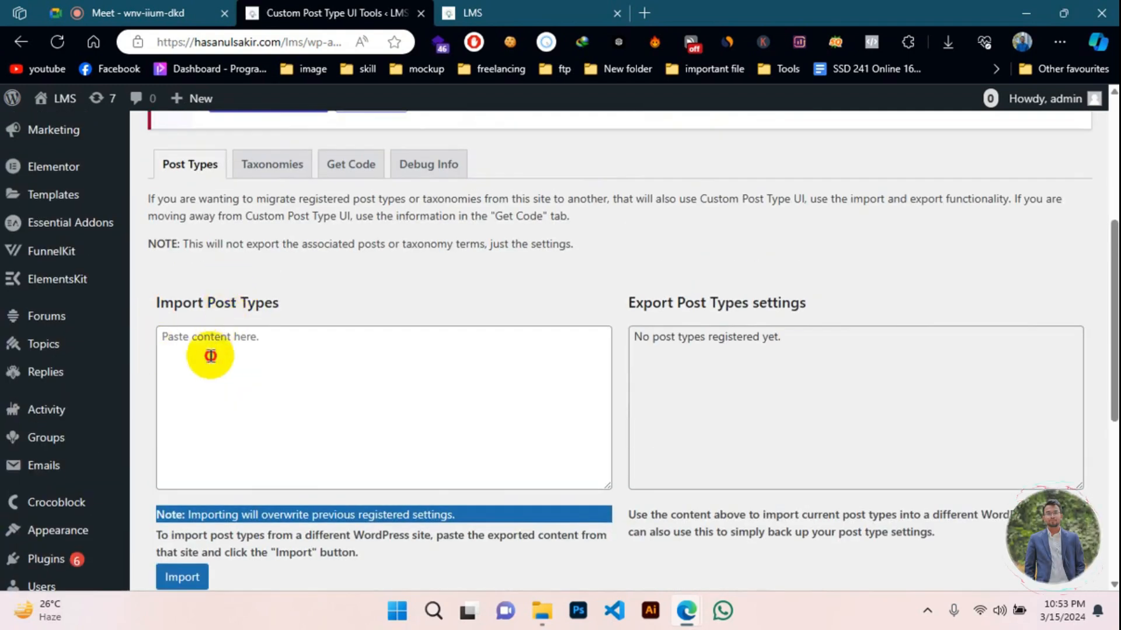
left_click(211, 356)
left_click(704, 342)
scroll(401, 172, "down", 1)
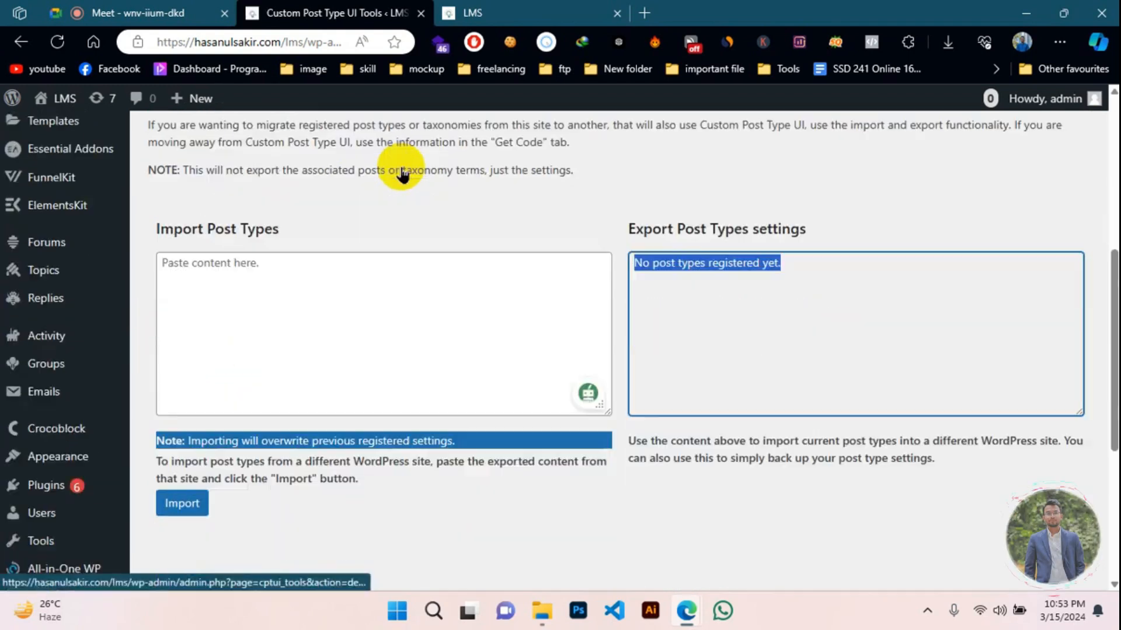
- Return to CPT UI's Add/Edit Post Types page and bring up the new post type's basic settings
scroll(379, 210, "down", 4)
left_click(98, 470)
left_click(47, 557)
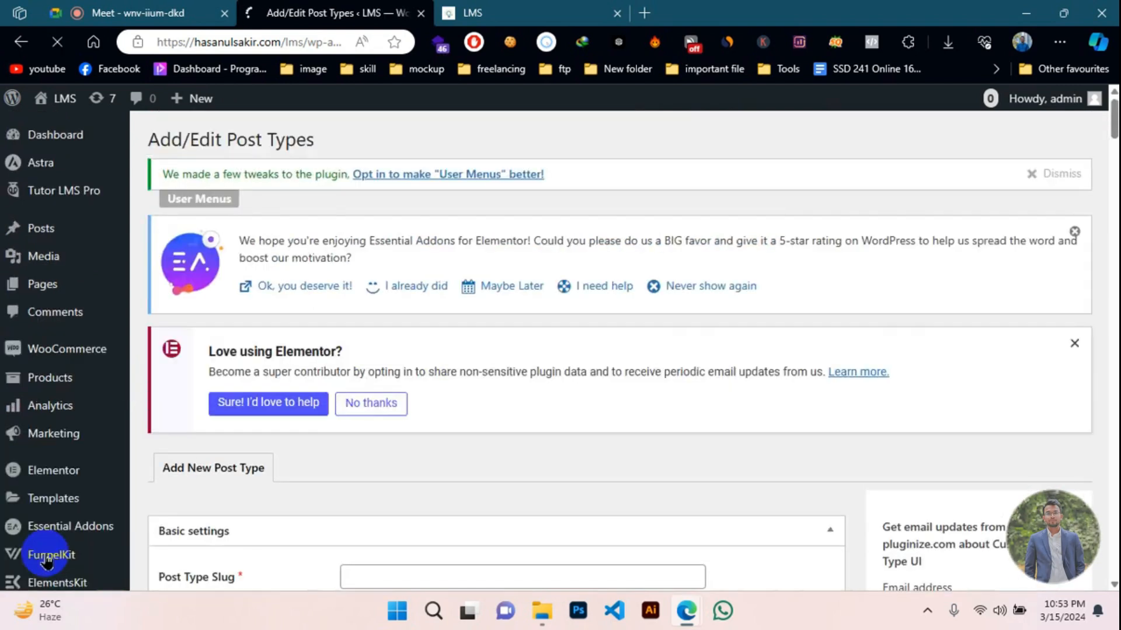
scroll(640, 471, "down", 5)
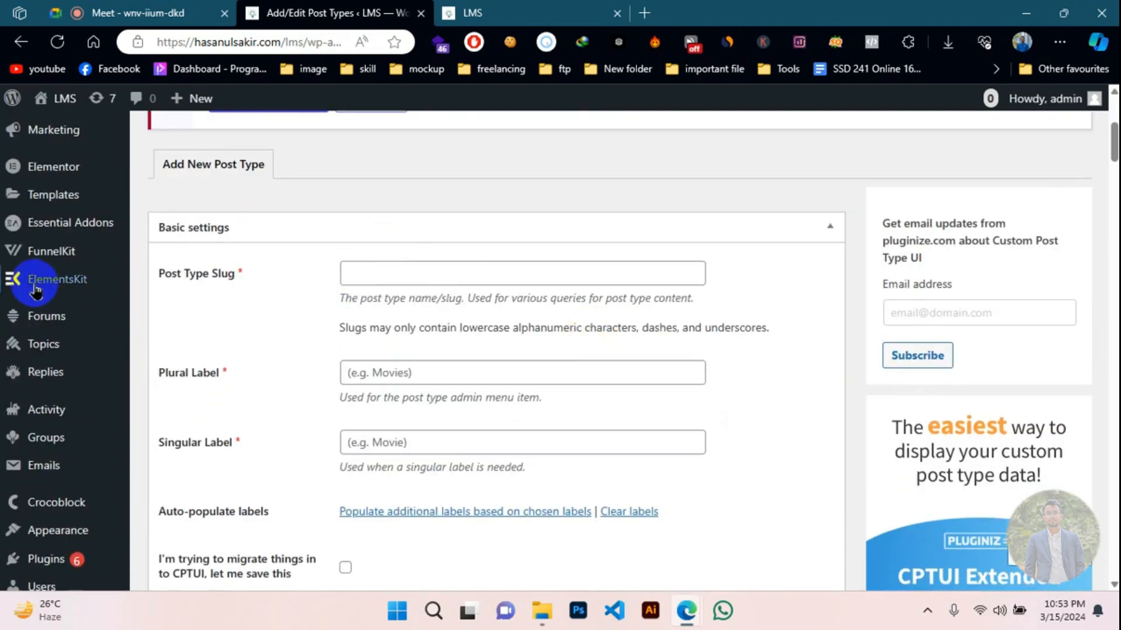
left_click(351, 272)
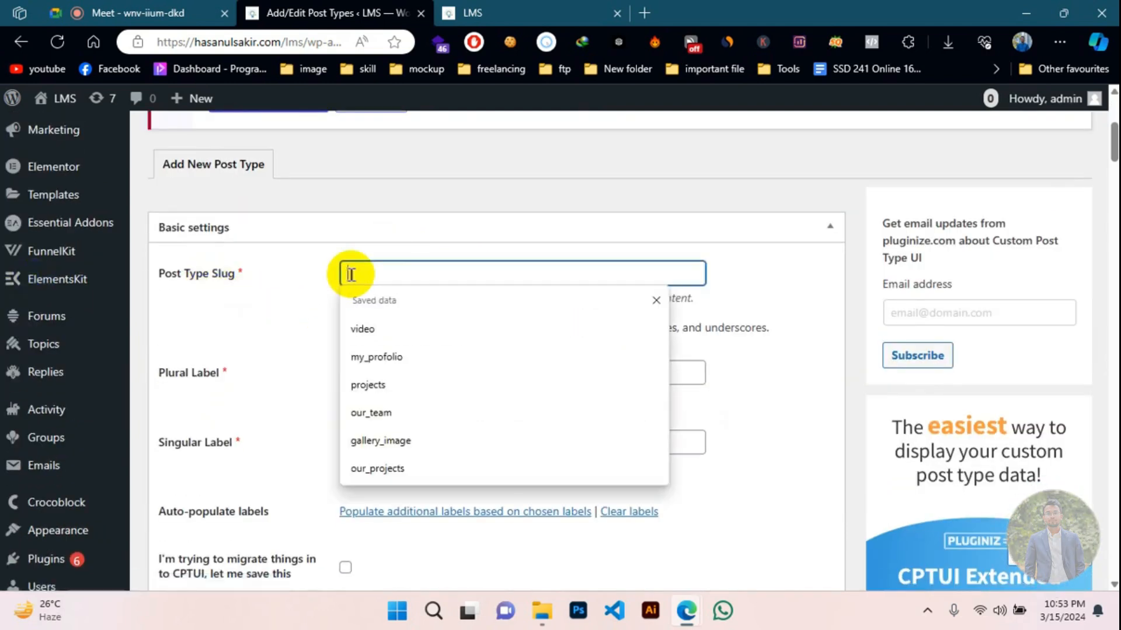
left_click(297, 325)
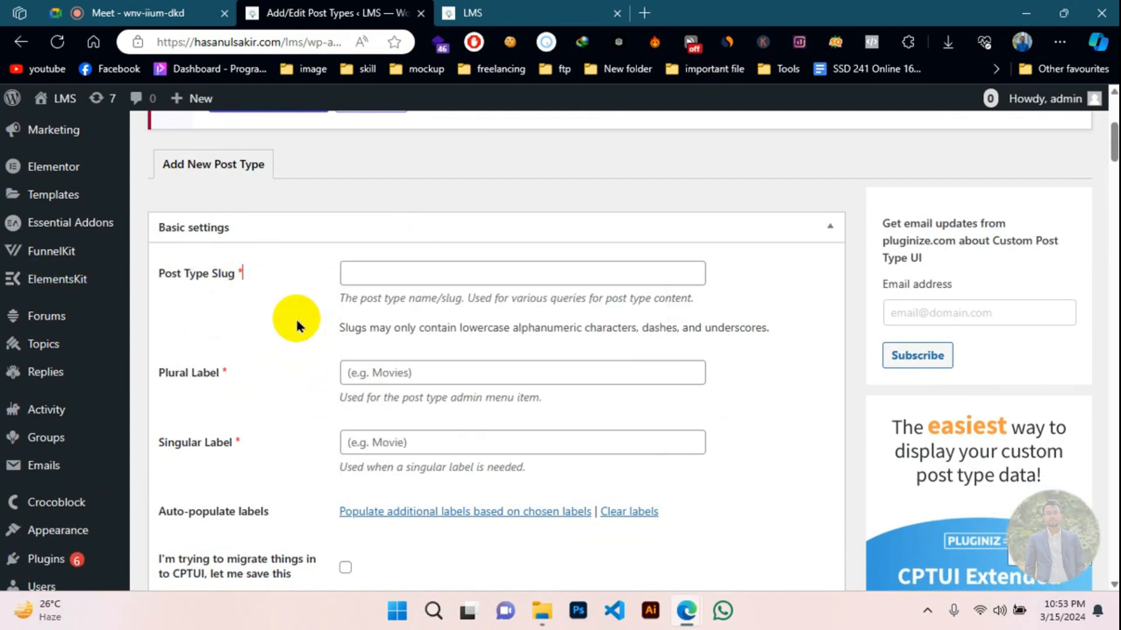
scroll(297, 325, "down", 2)
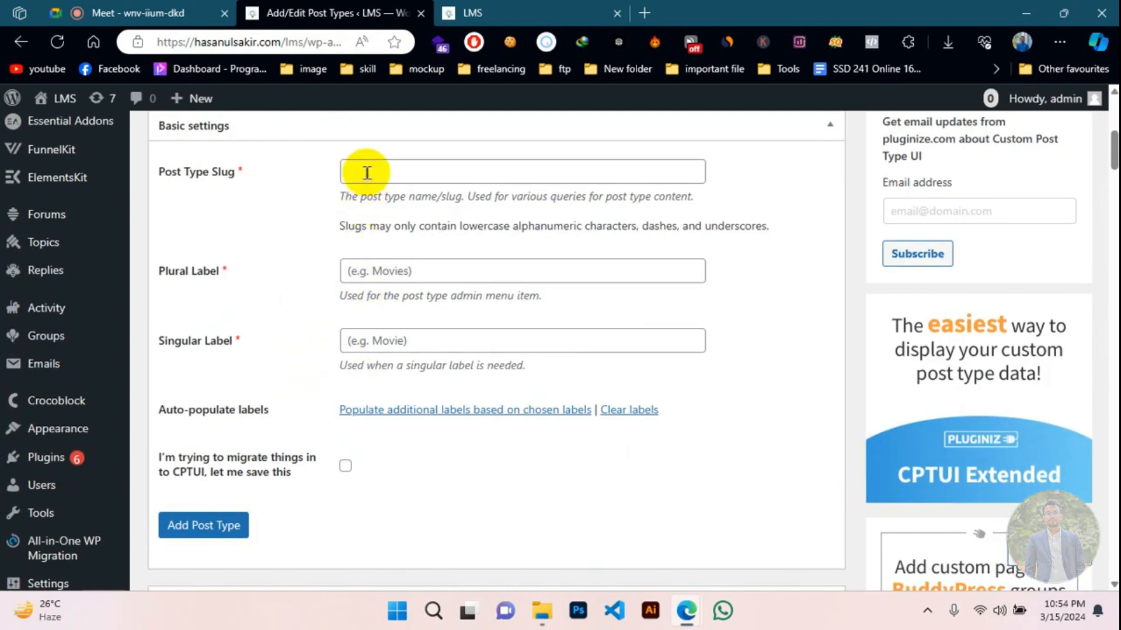
- Set the new post type's plural label to Projects
left_click(377, 265)
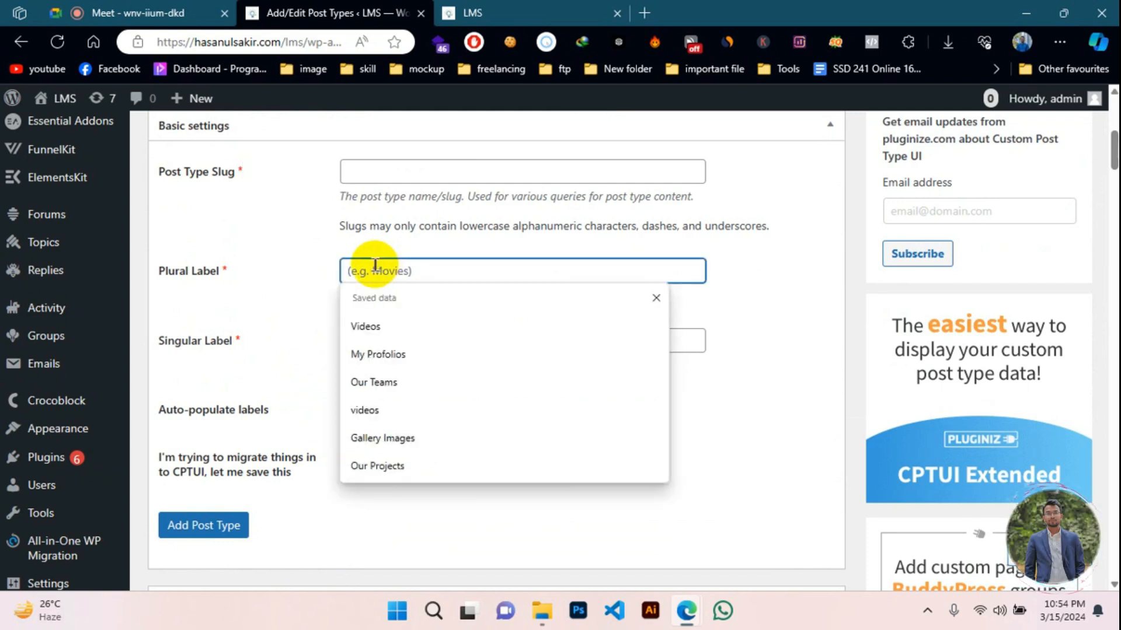
type("Proje")
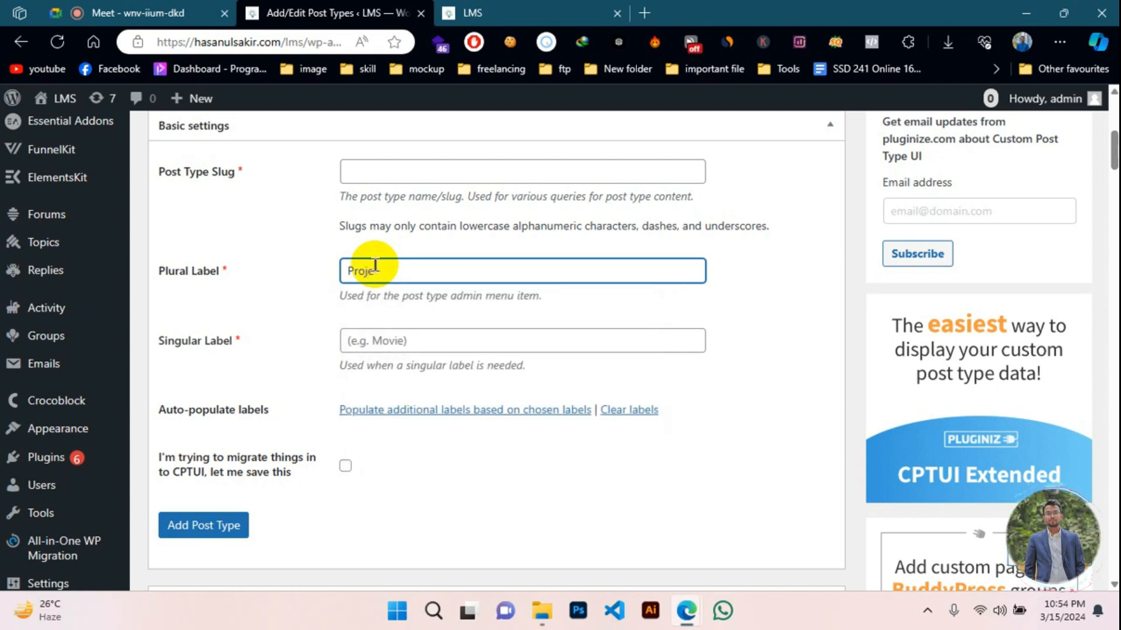
type("cts")
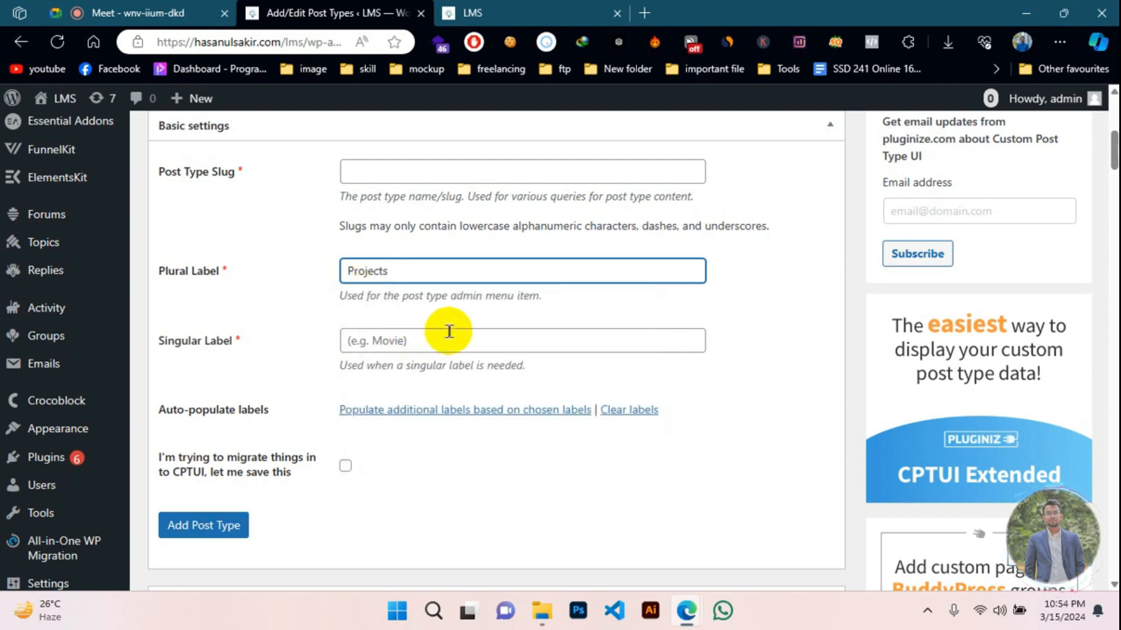
- Set the new post type's singular label to Project and try to add the post type
left_click(201, 292)
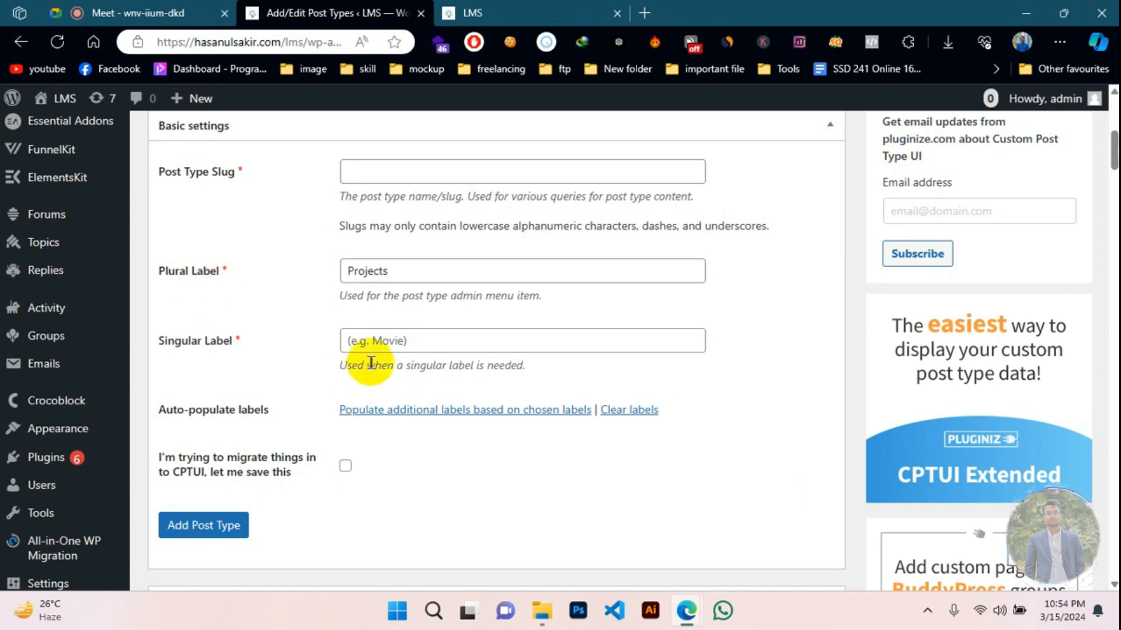
left_click(372, 345)
type("Project")
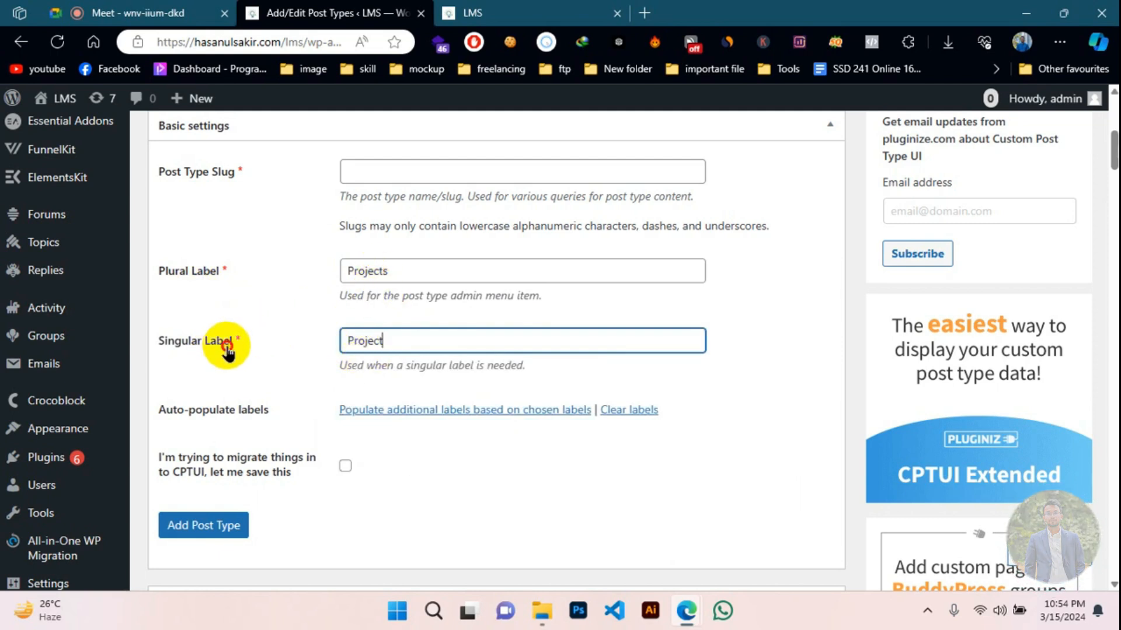
scroll(249, 320, "down", 2)
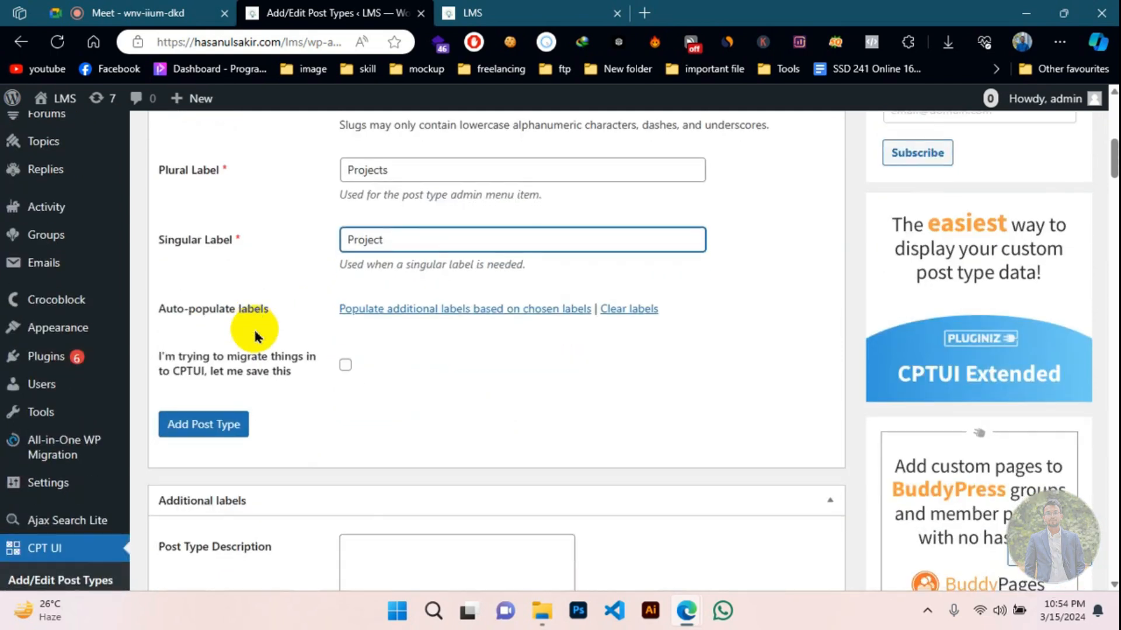
left_click(208, 435)
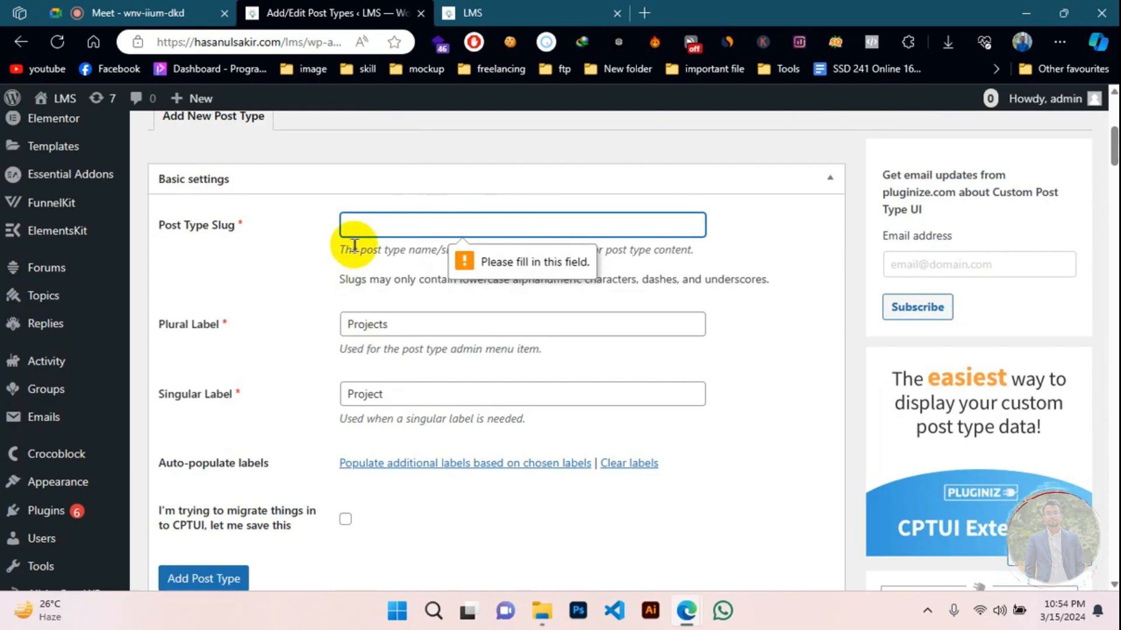
- Enter project as the post type slug and add the post type
scroll(354, 245, "down", 7)
left_click(260, 304)
scroll(261, 305, "down", 14)
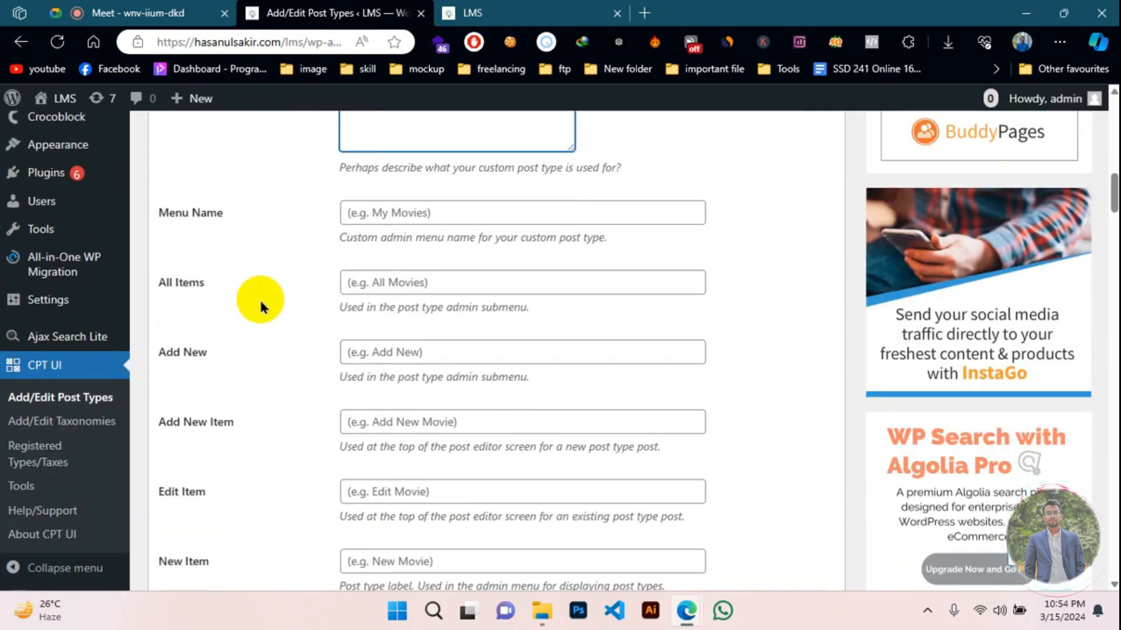
scroll(260, 304, "up", 12)
scroll(260, 305, "up", 13)
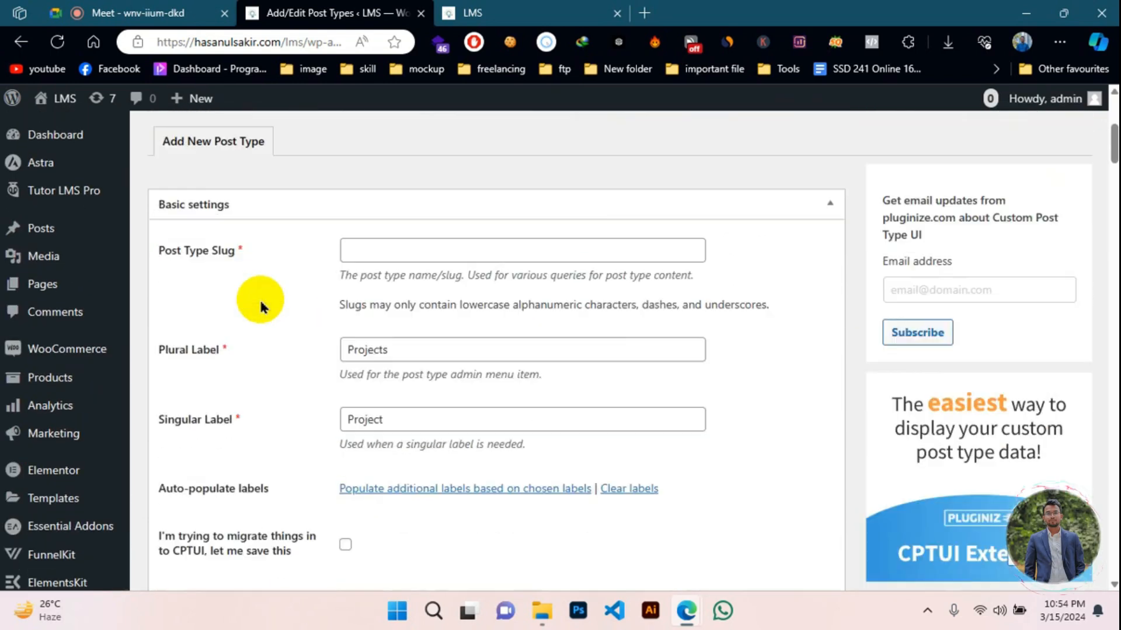
scroll(267, 338, "down", 5)
left_click(398, 273)
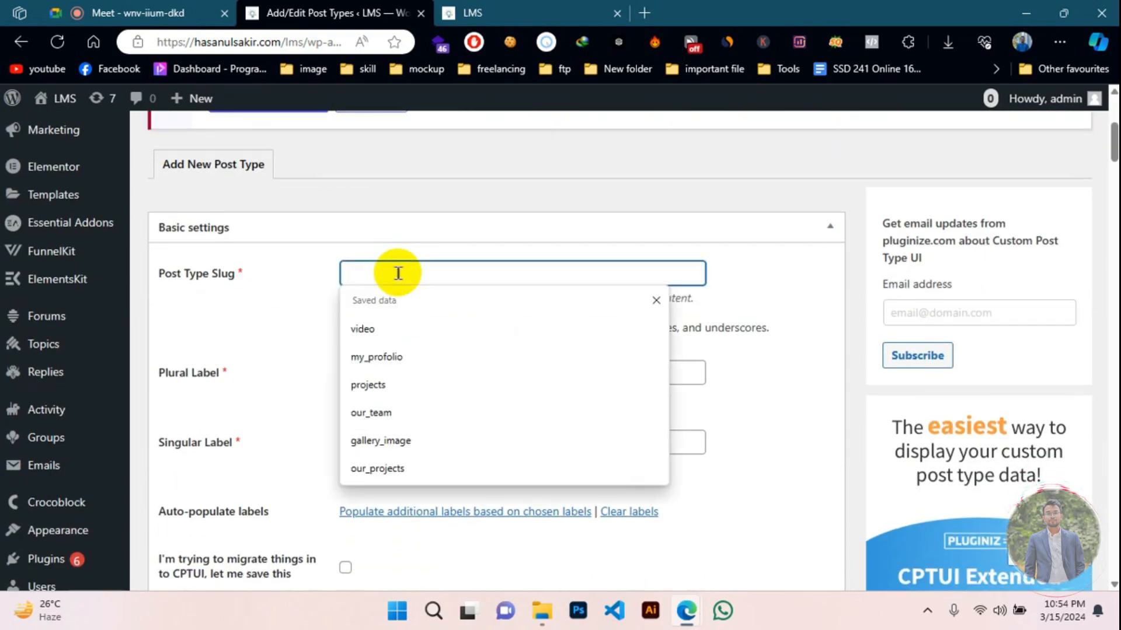
type("projects")
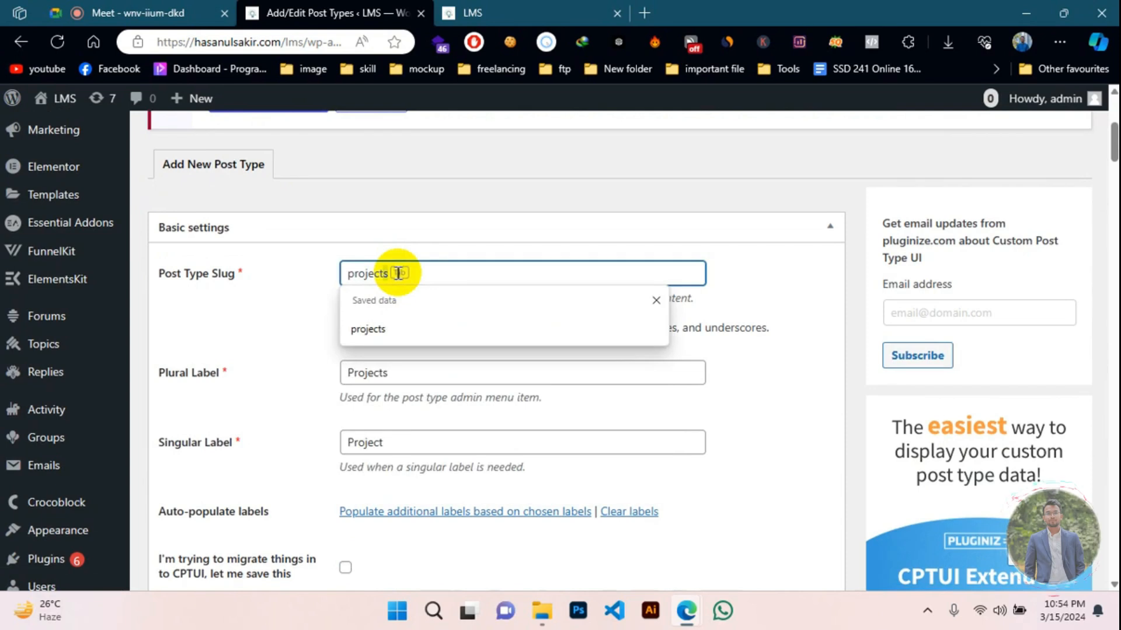
left_click(263, 287)
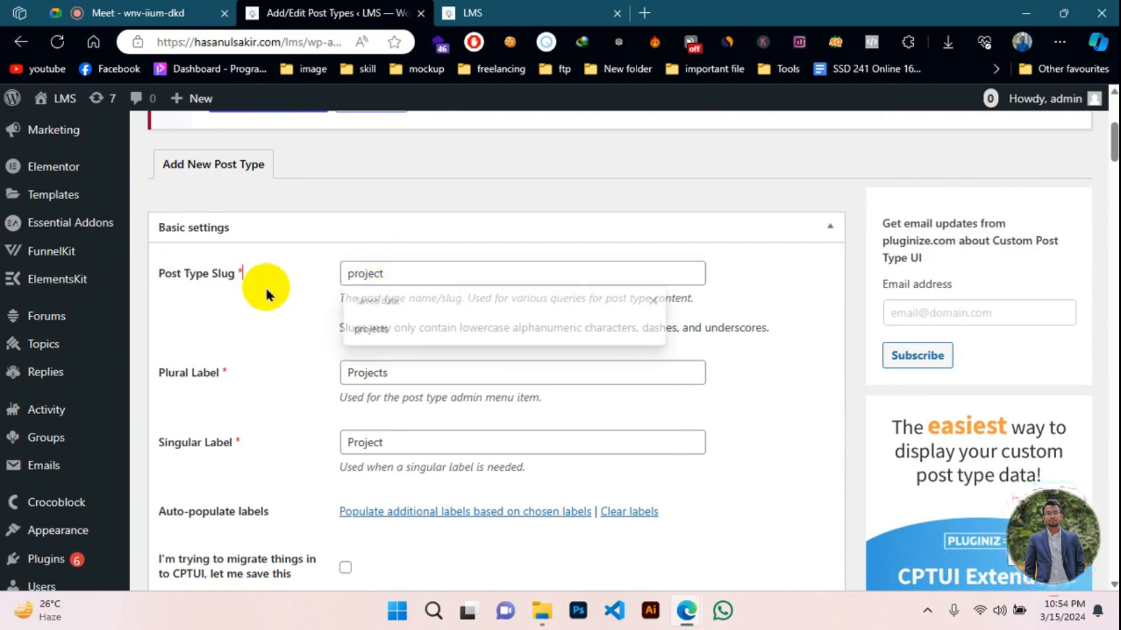
scroll(201, 320, "down", 5)
left_click(202, 324)
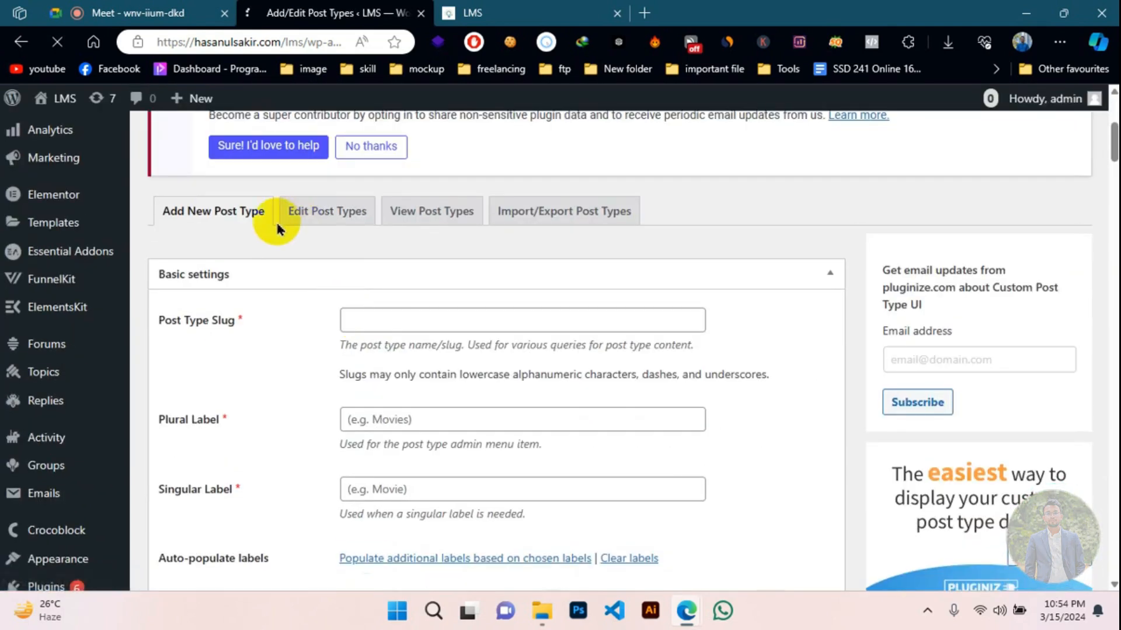
- Switch to editing existing post types and look at which post types are offered for selection
scroll(263, 370, "down", 8)
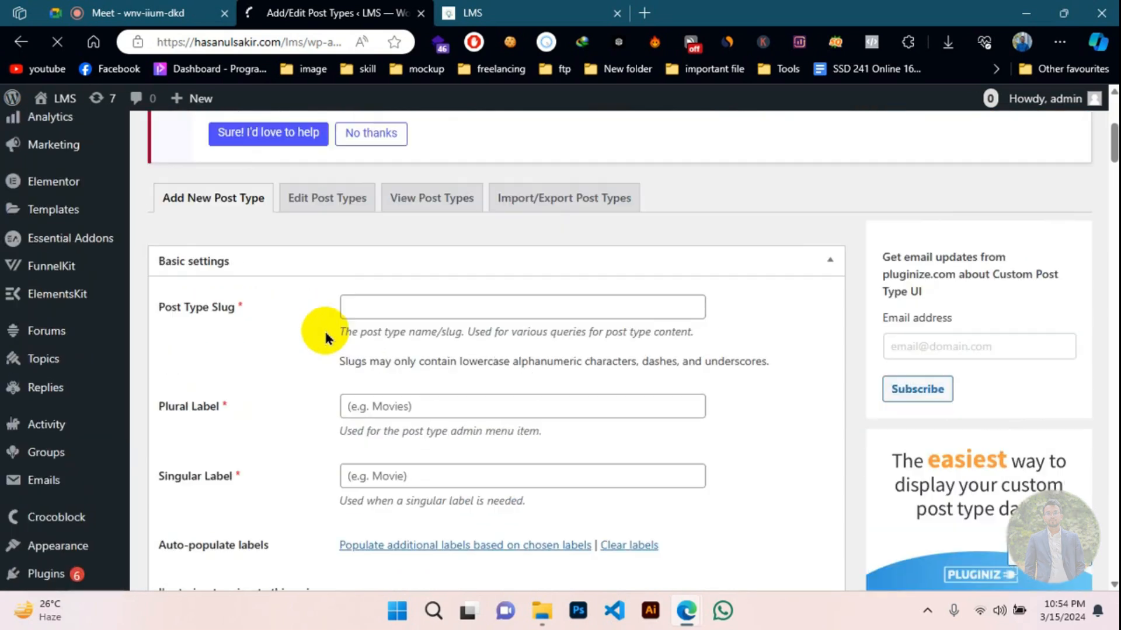
scroll(32, 513, "down", 6)
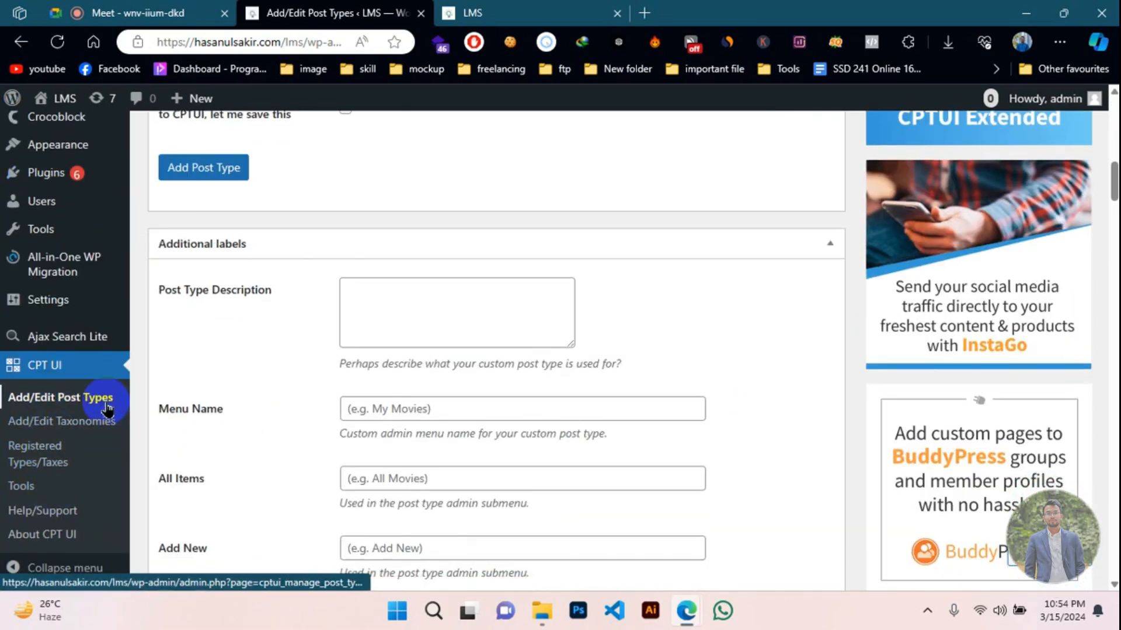
left_click(69, 403)
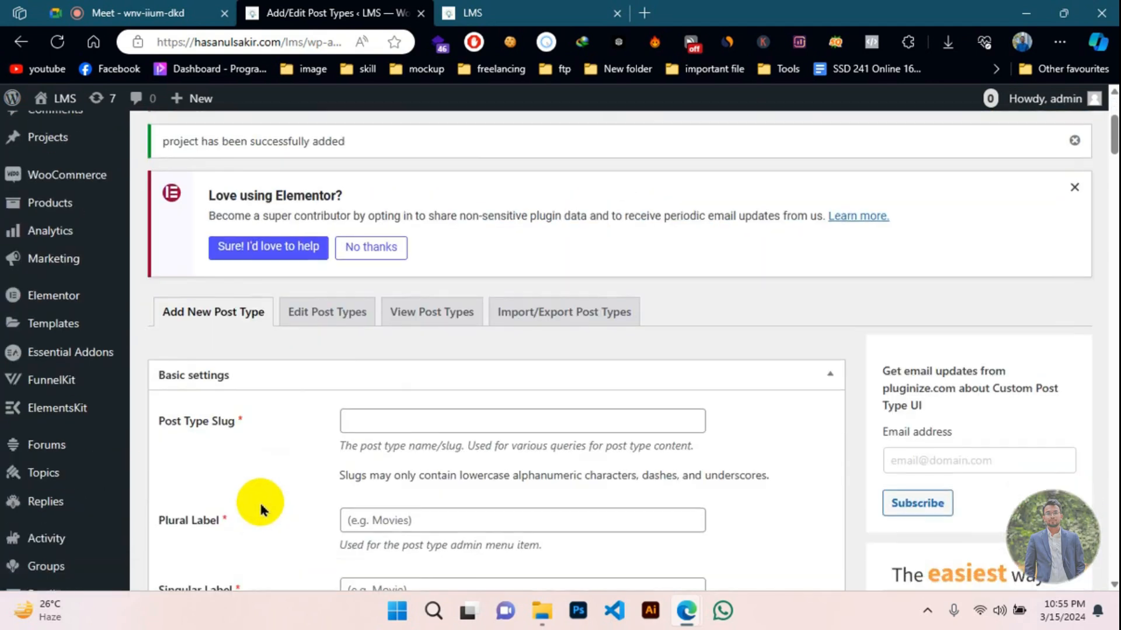
left_click(316, 319)
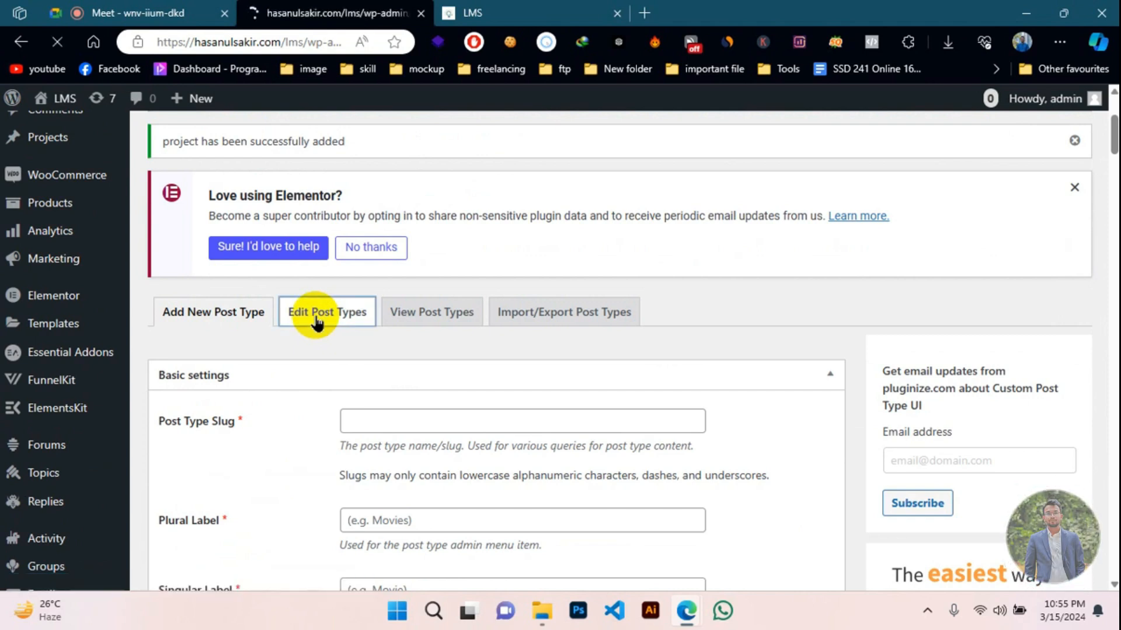
scroll(308, 379, "down", 4)
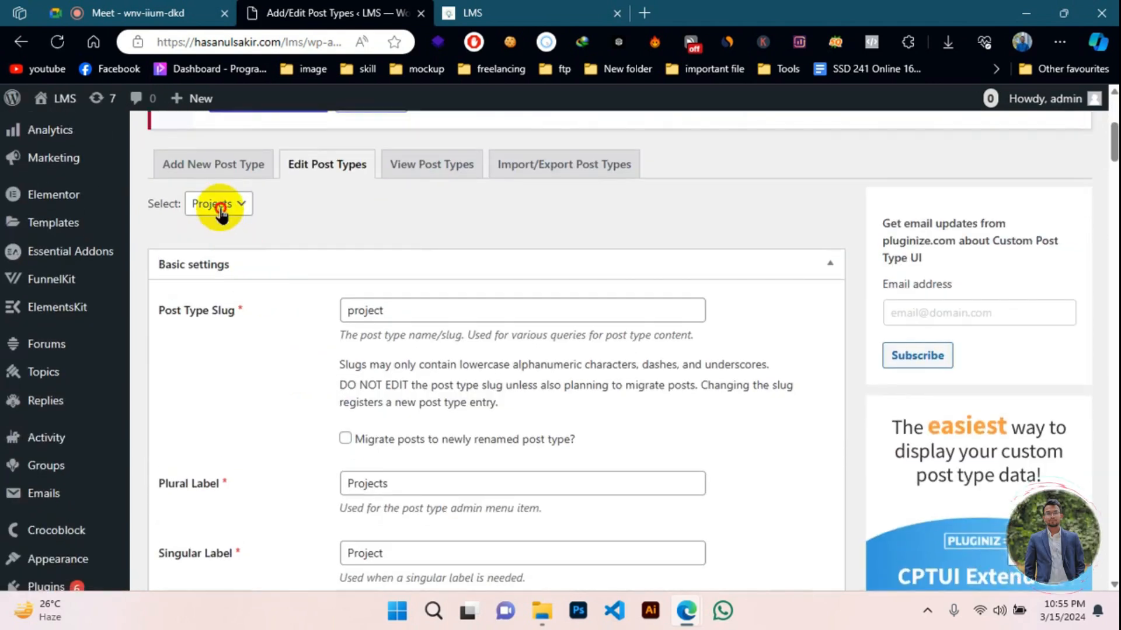
left_click(219, 205)
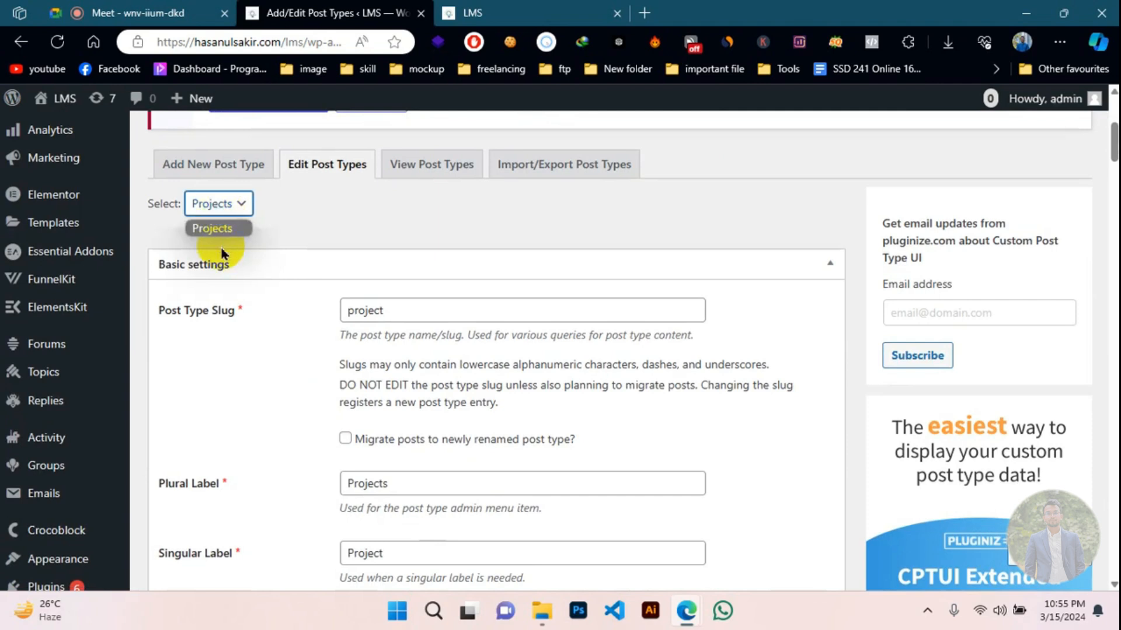
- View the registered post types and review the listed settings of the Projects type
left_click(436, 176)
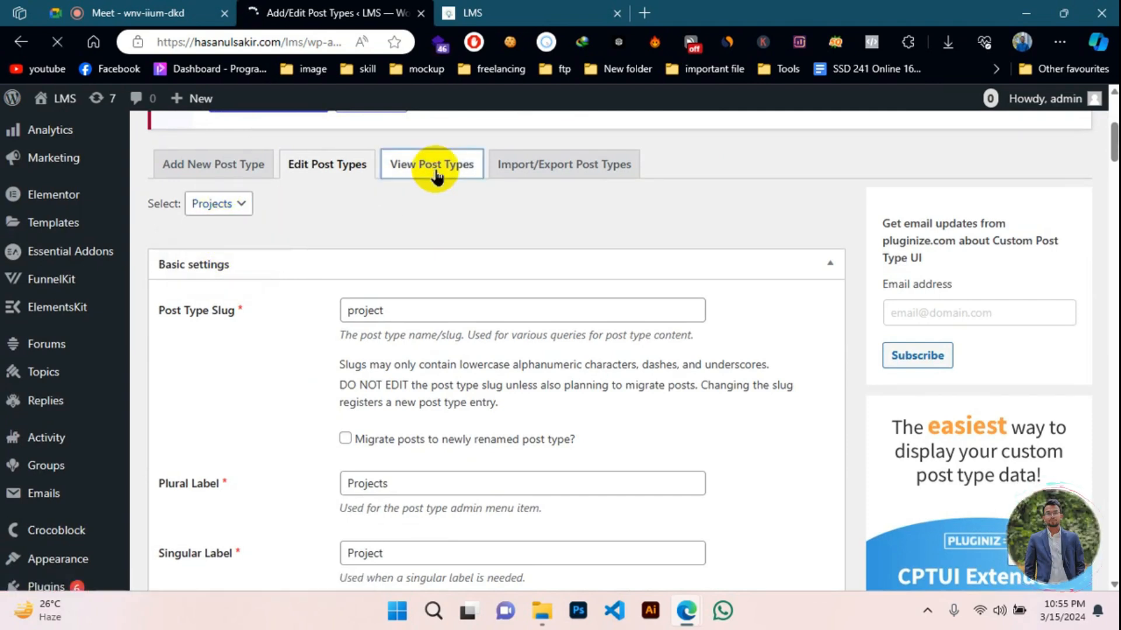
scroll(367, 353, "down", 15)
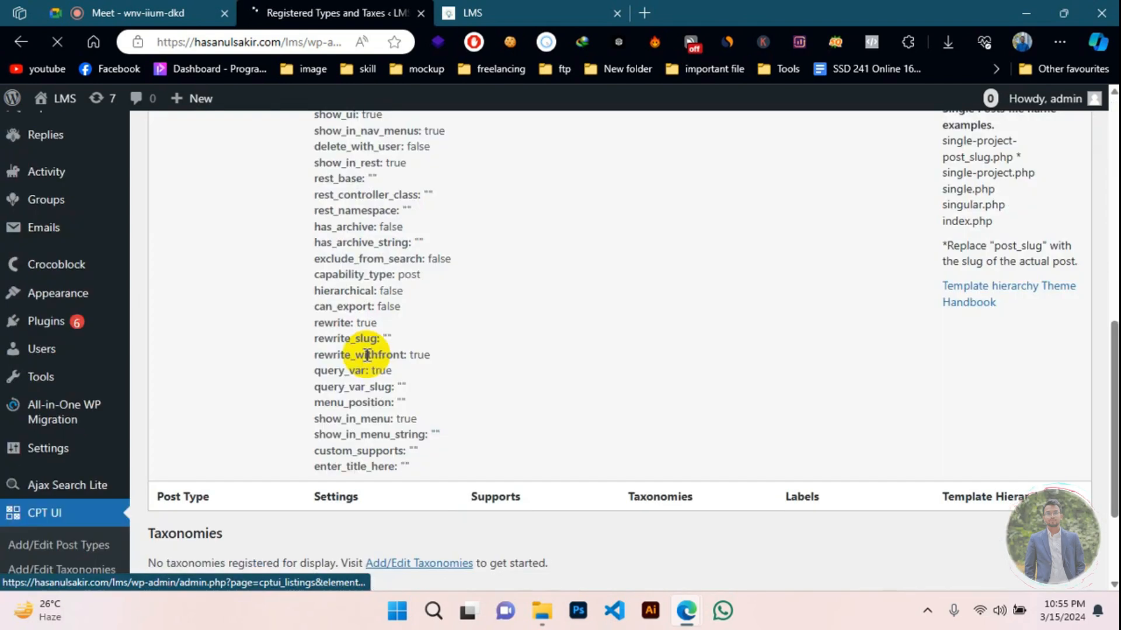
scroll(316, 235, "up", 5)
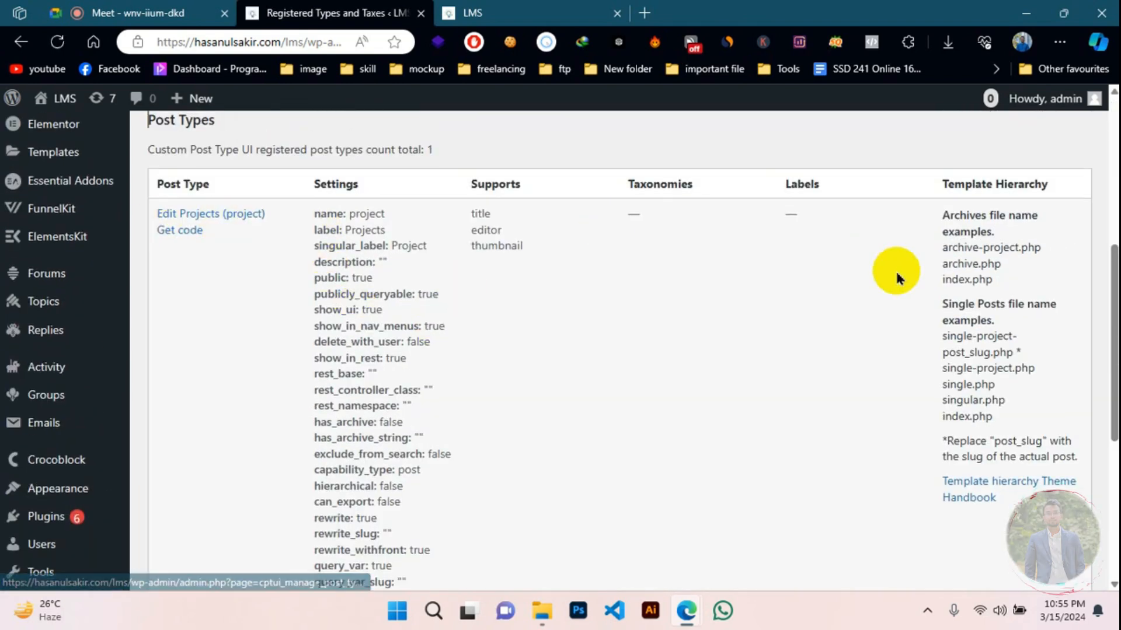
- Open the Projects post type for editing and review its slug, plural and singular labels, and additional labels
left_click(227, 217)
scroll(237, 218, "up", 6)
left_click(308, 459)
scroll(300, 453, "down", 5)
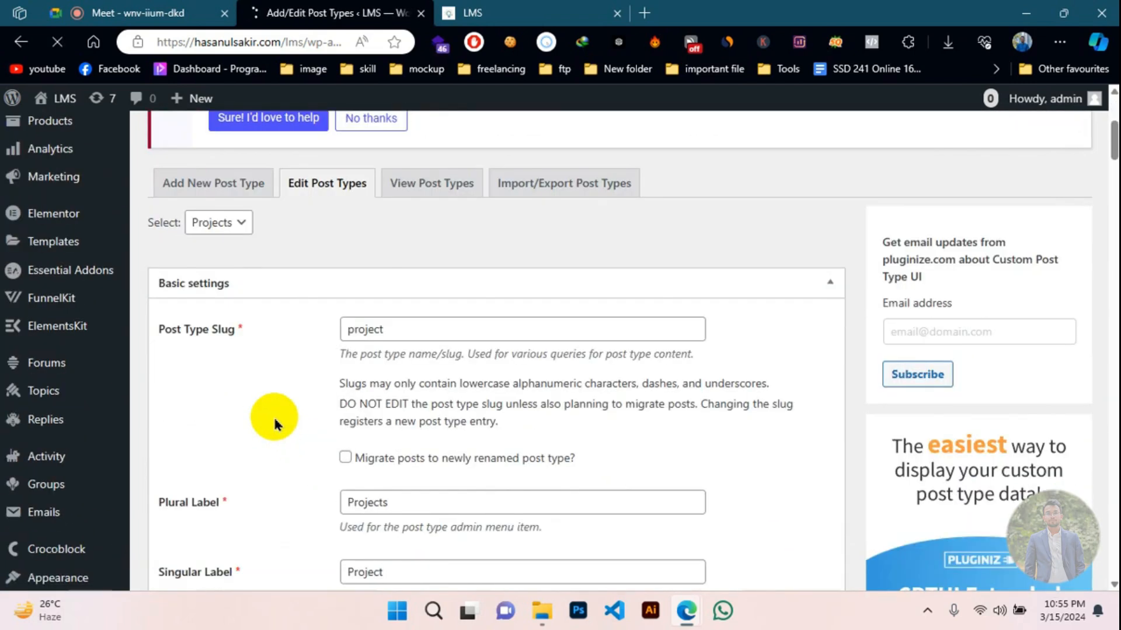
left_click_drag(390, 207, 336, 204)
left_click(297, 202)
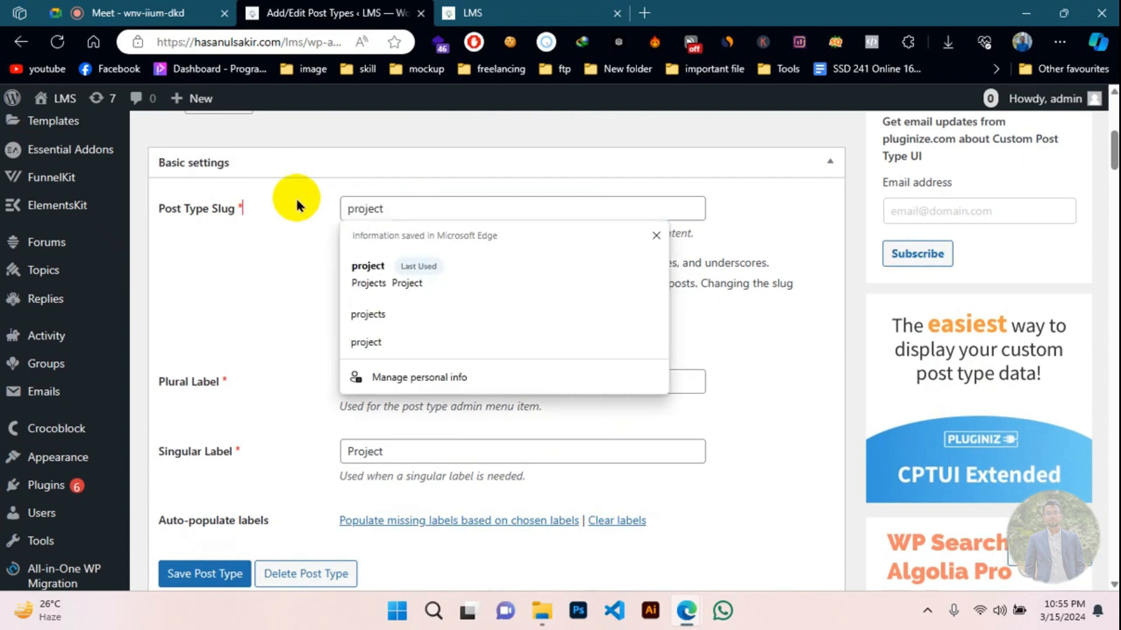
left_click_drag(392, 381, 353, 380)
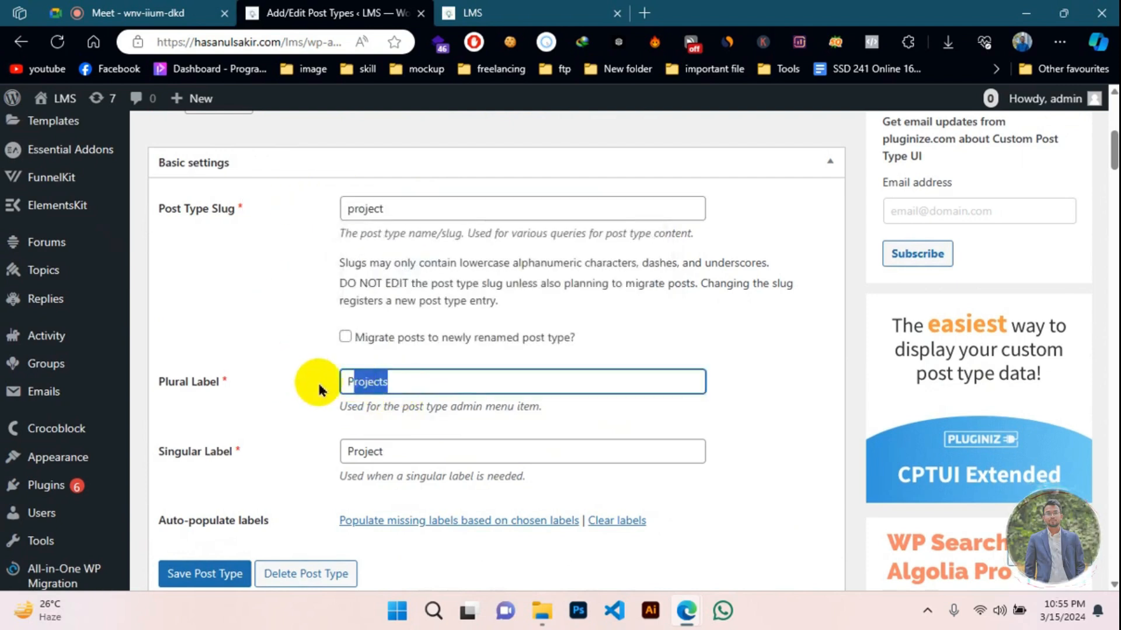
scroll(345, 379, "down", 2)
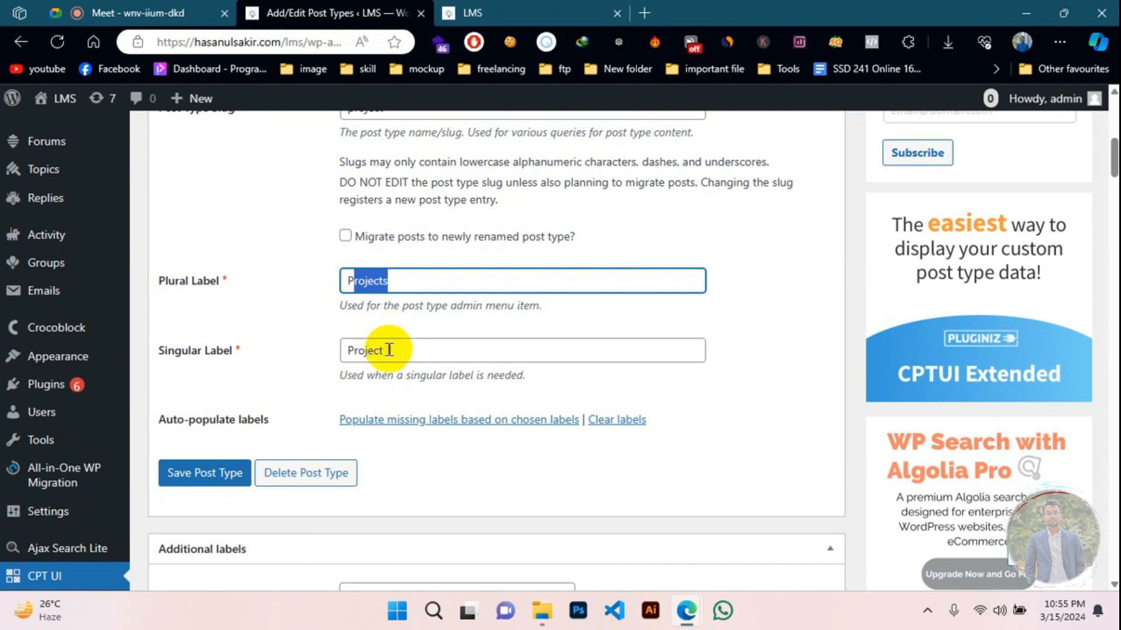
scroll(388, 349, "down", 5)
scroll(230, 350, "down", 2)
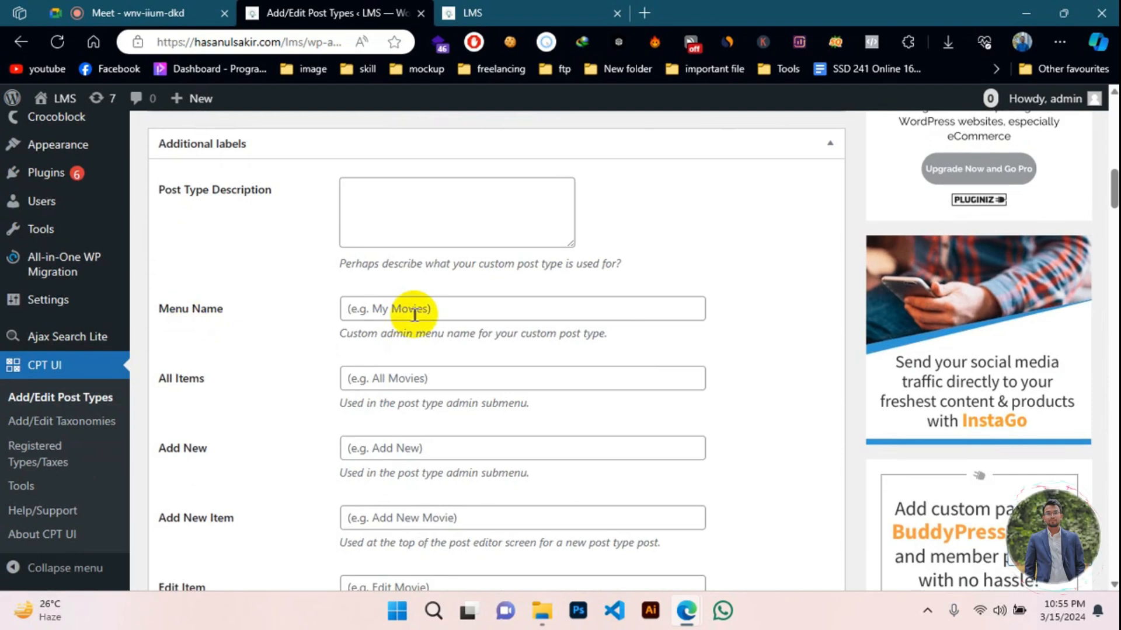
- Inspect the Projects submenu in the admin menu and read through the related additional label fields of the post type
scroll(75, 175, "up", 10)
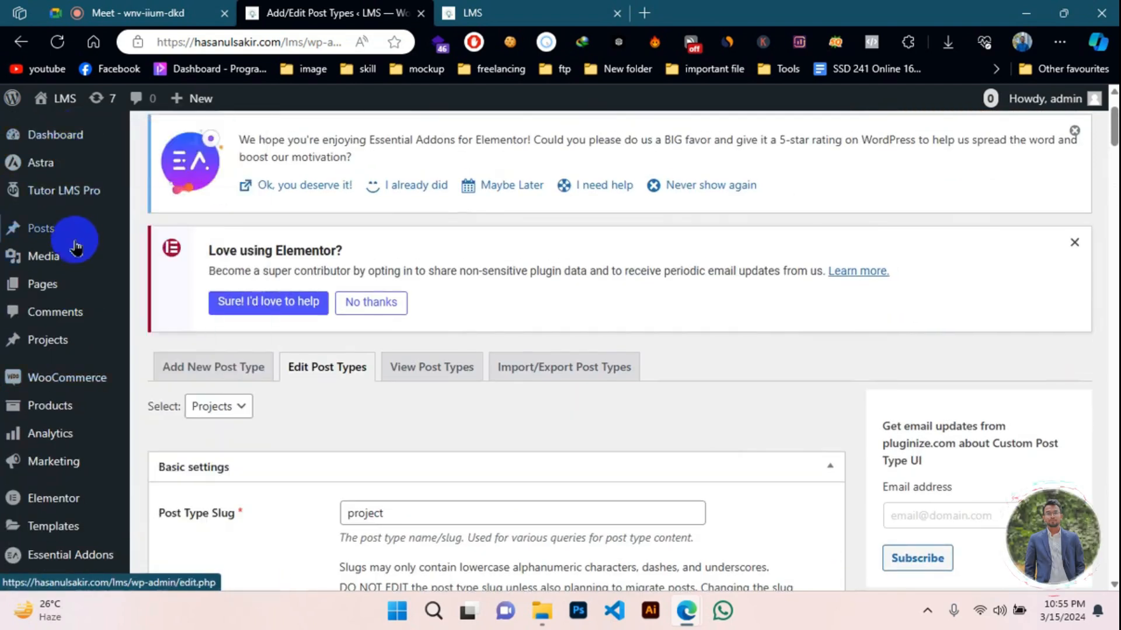
mouse_move(56, 344)
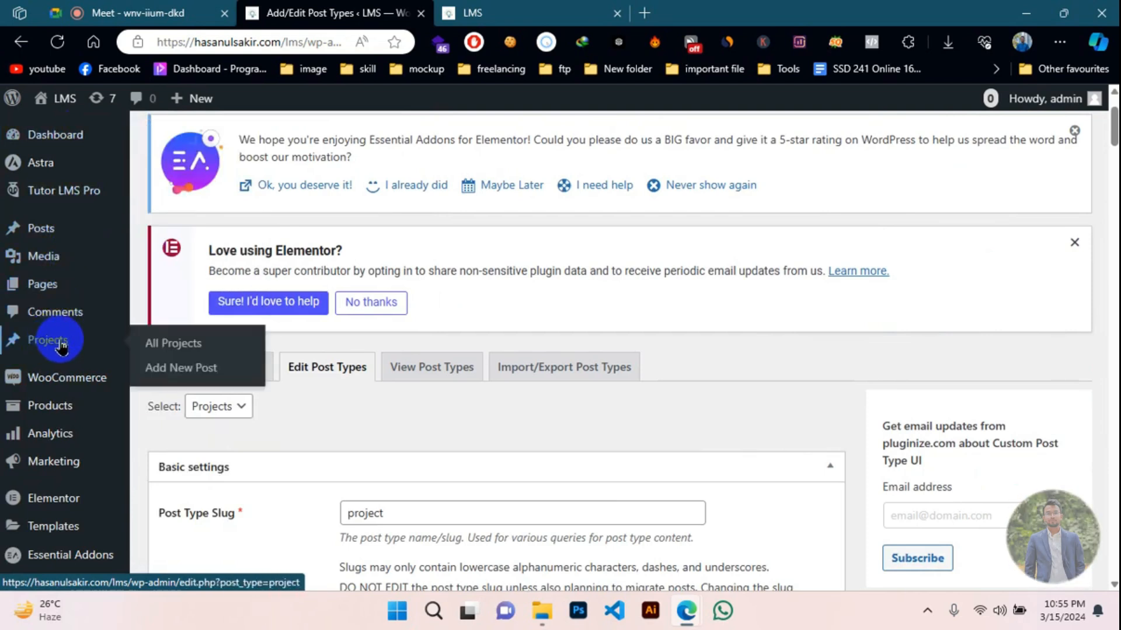
left_click(164, 348)
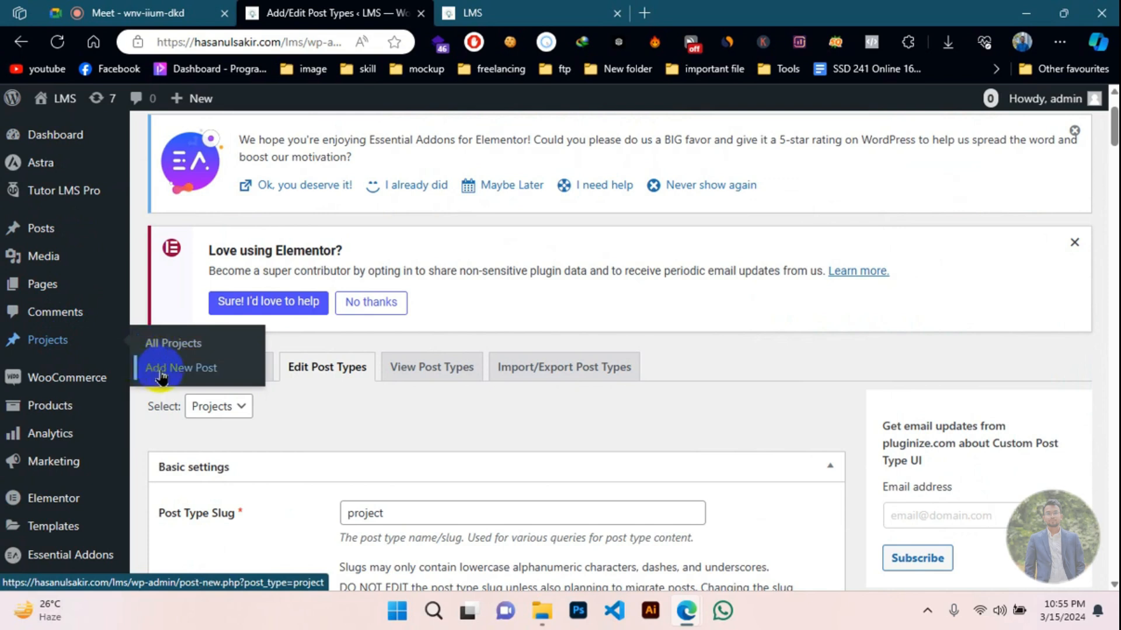
scroll(296, 358, "down", 14)
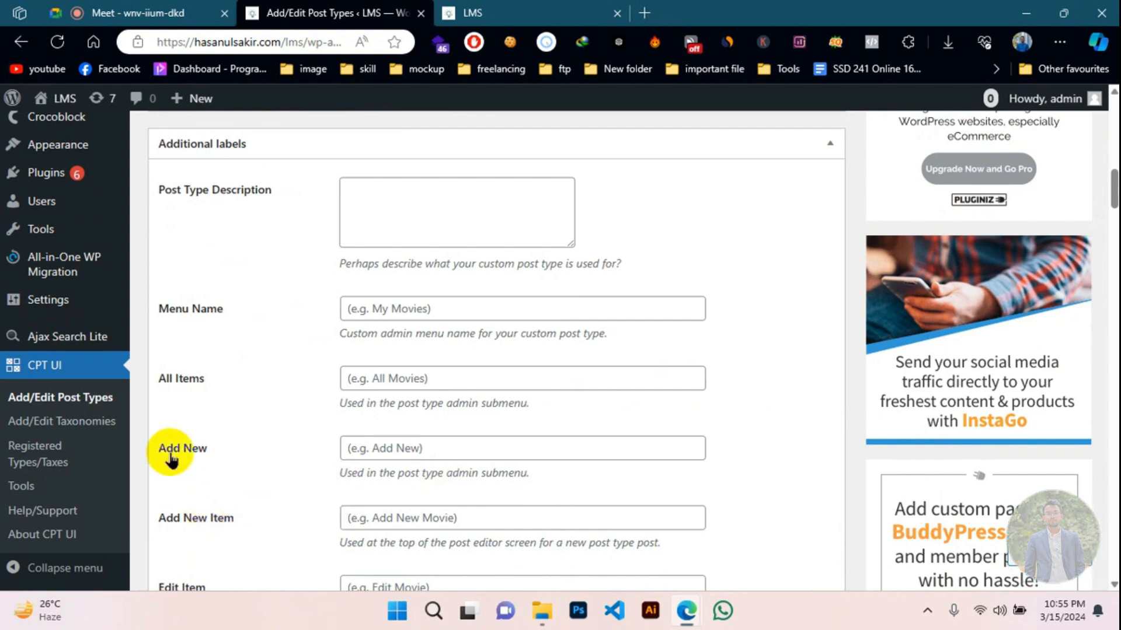
scroll(241, 531, "down", 3)
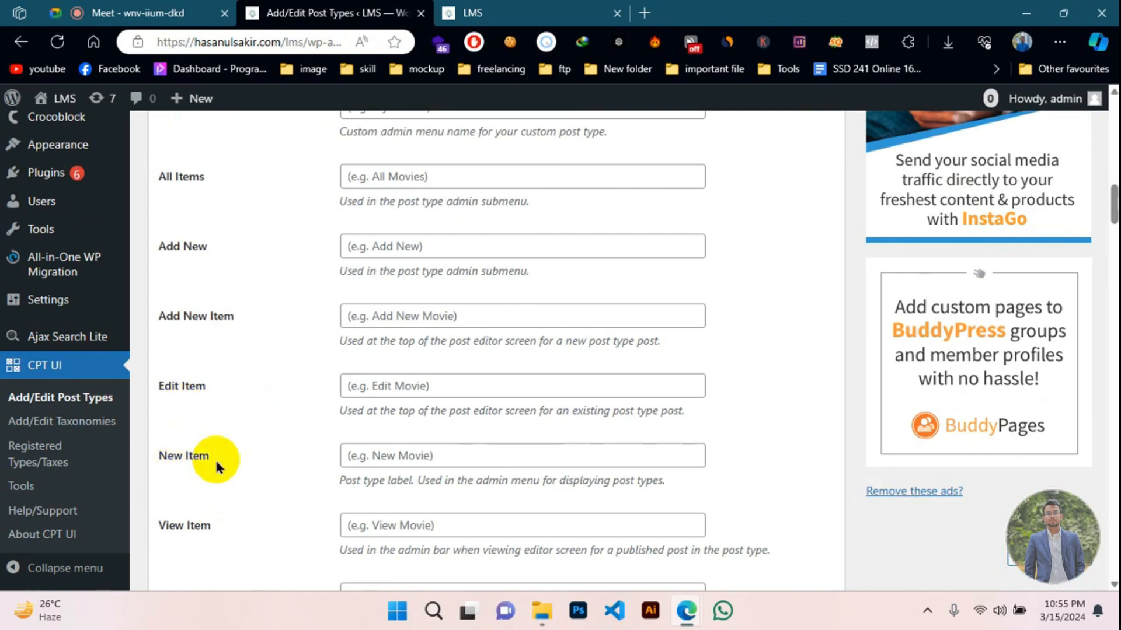
scroll(236, 522, "down", 3)
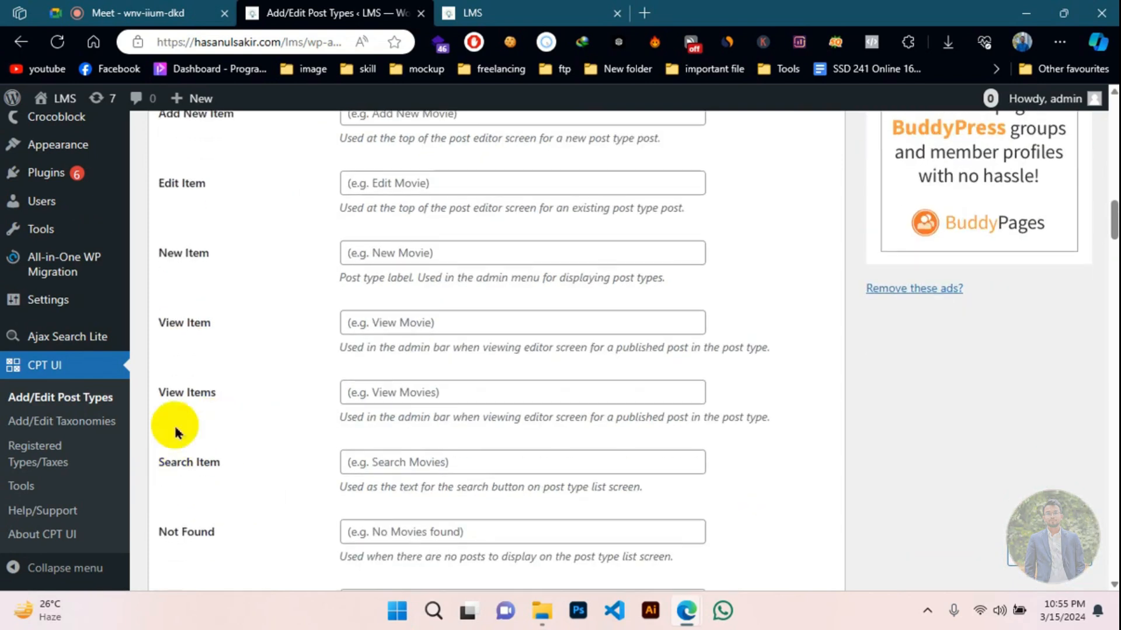
scroll(233, 475, "down", 3)
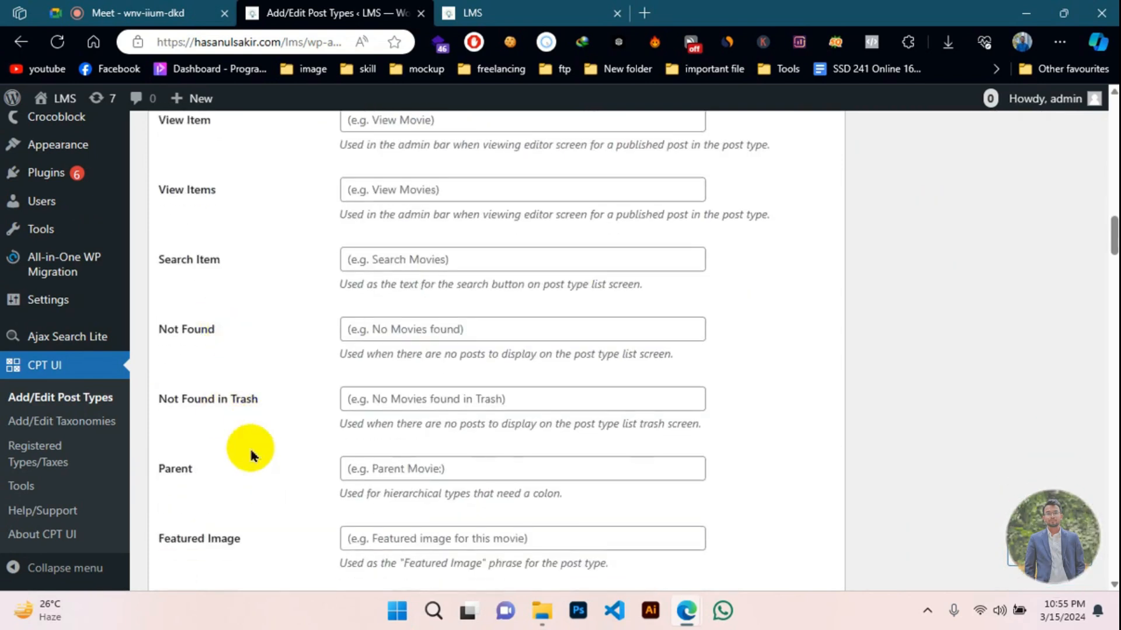
- Set the Projects post type's menu name to Our Projects and save the post type
scroll(249, 450, "up", 12)
scroll(250, 450, "down", 4)
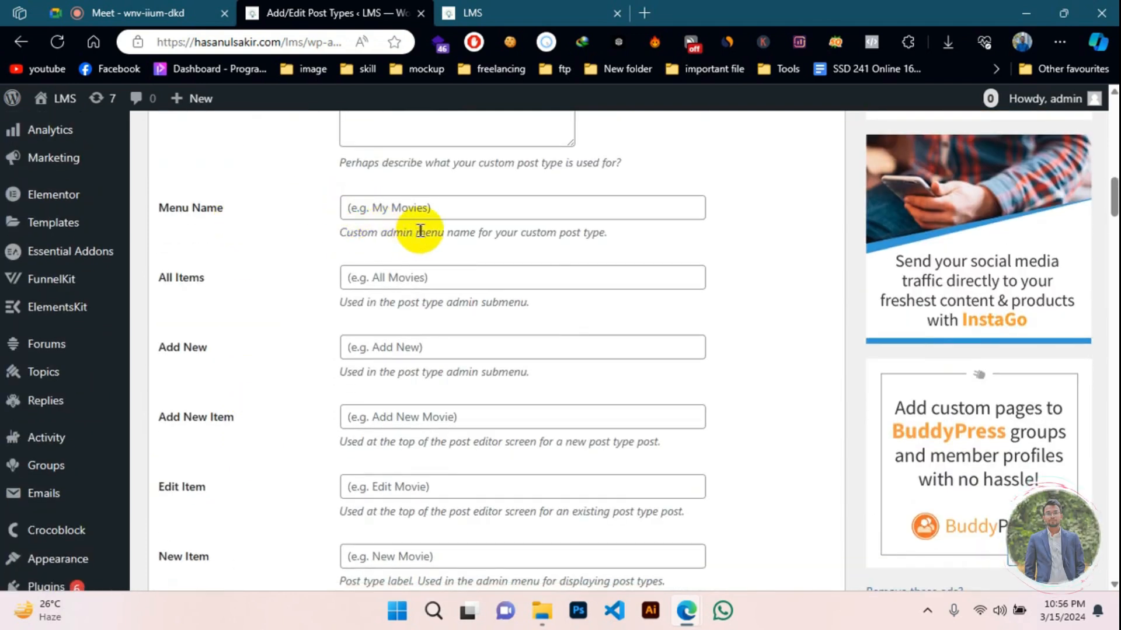
left_click(434, 208)
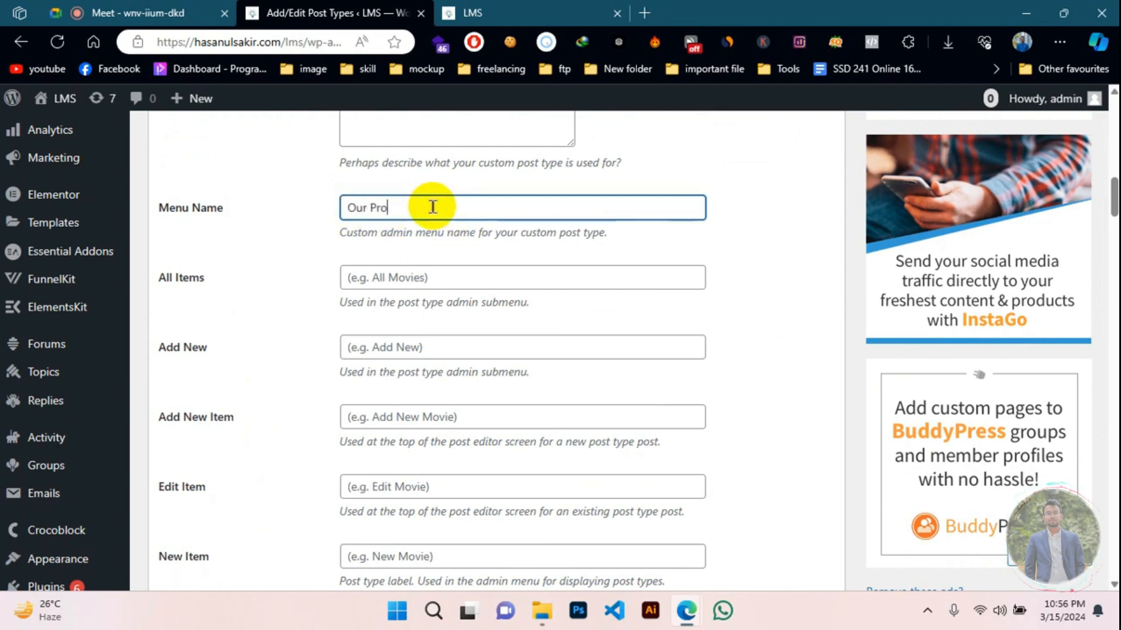
scroll(288, 395, "down", 15)
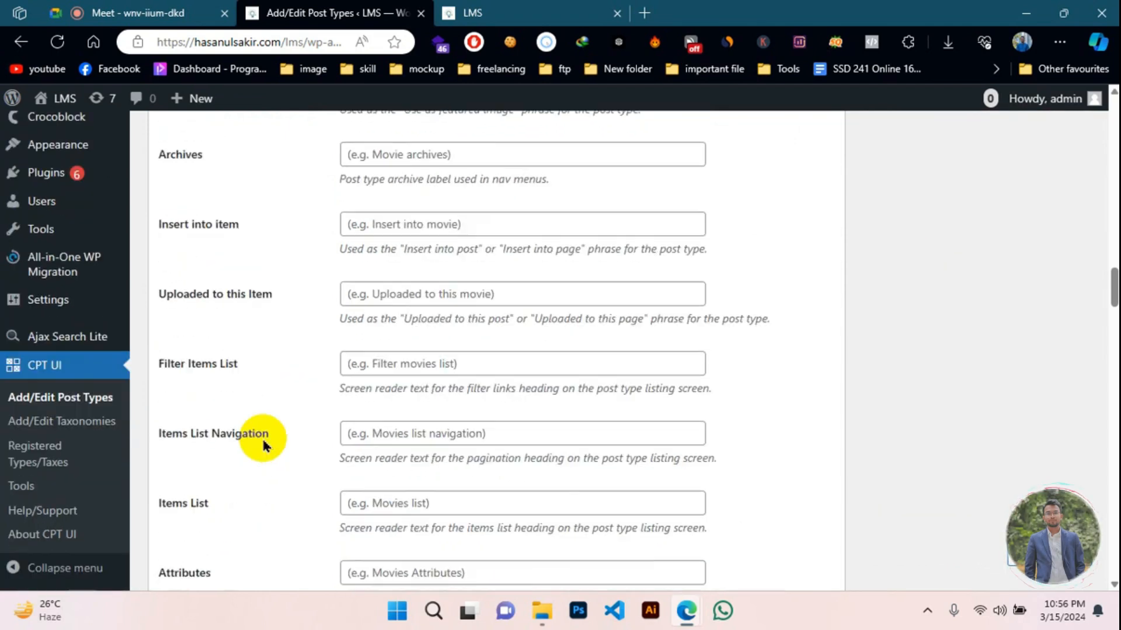
scroll(255, 467, "down", 15)
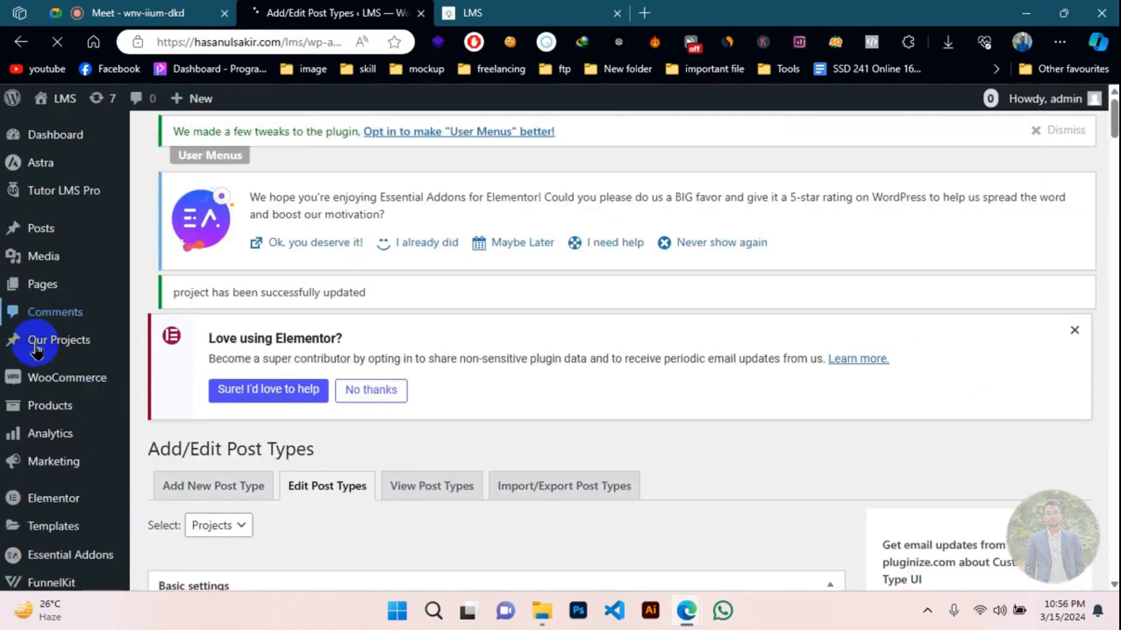
- Set the Projects post type's Add New label to Add New Project and save the post type
mouse_move(72, 344)
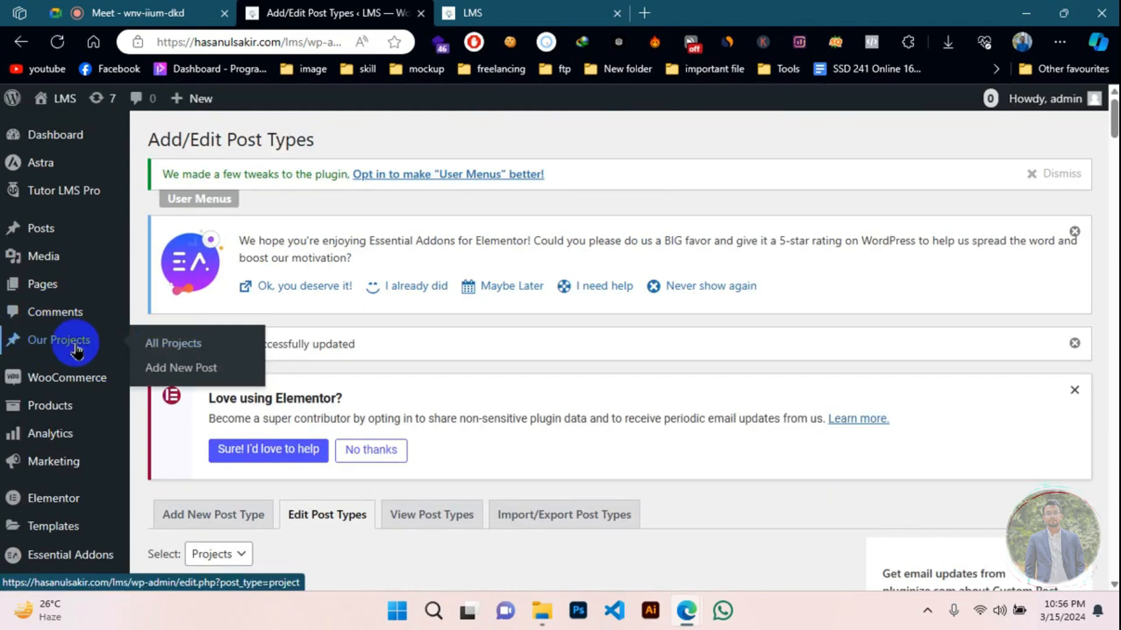
scroll(250, 325, "down", 15)
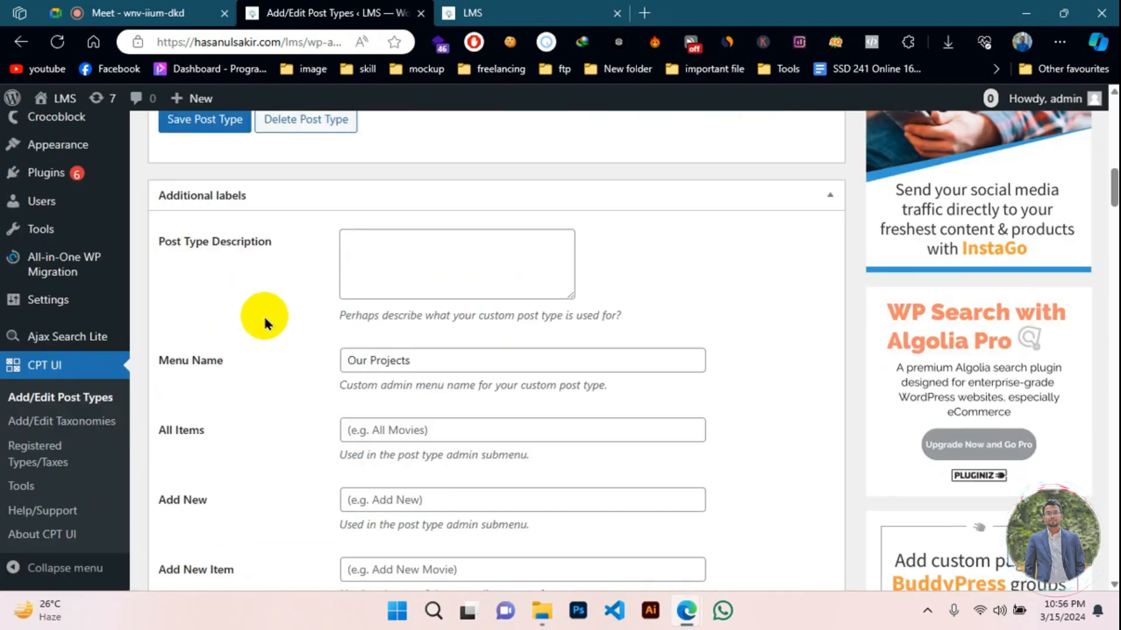
scroll(264, 323, "up", 3)
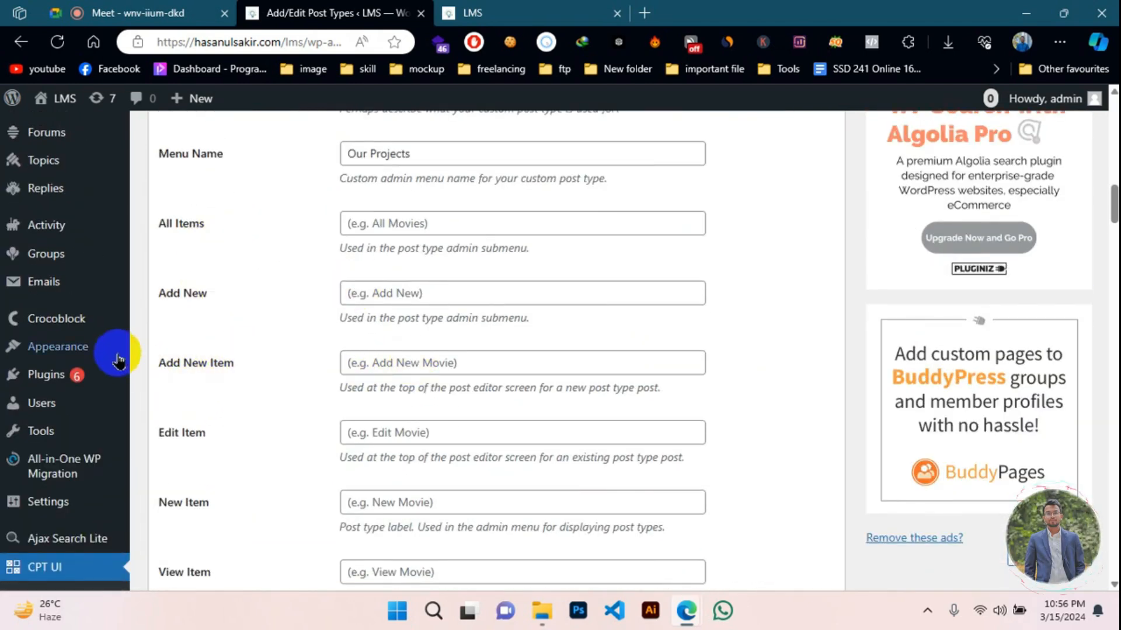
scroll(105, 333, "up", 2)
scroll(76, 263, "up", 5)
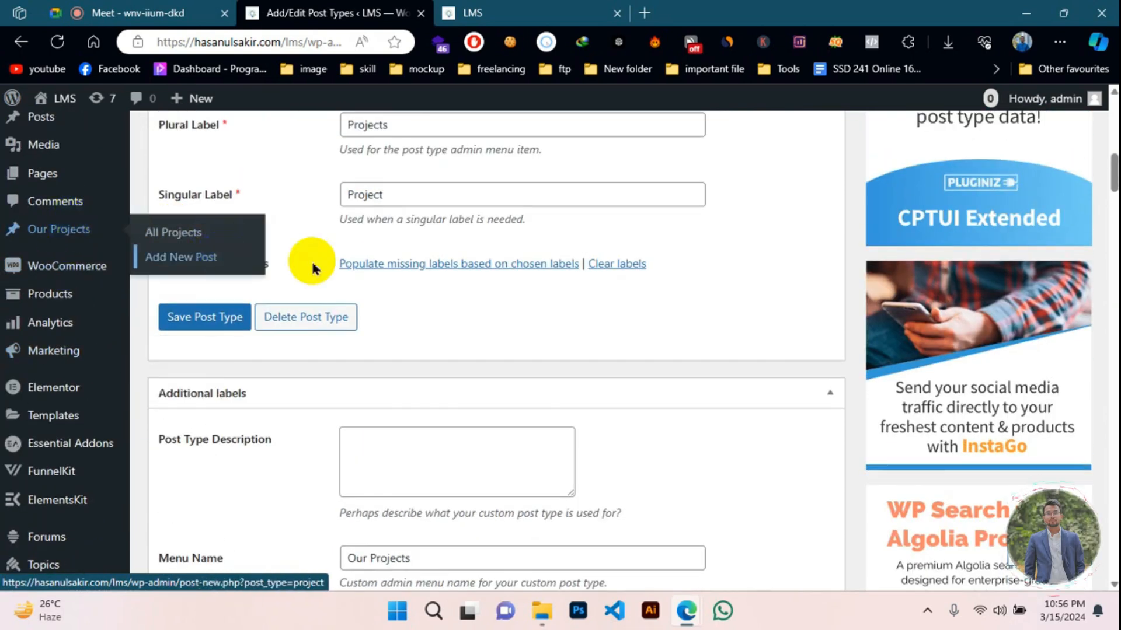
scroll(245, 315, "down", 8)
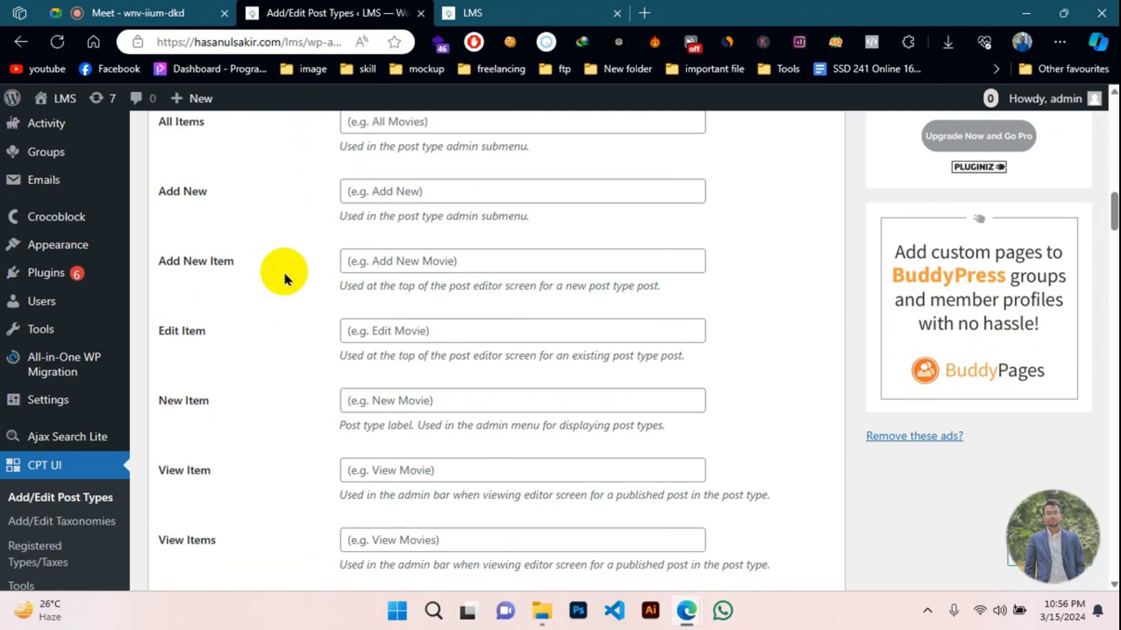
left_click(391, 196)
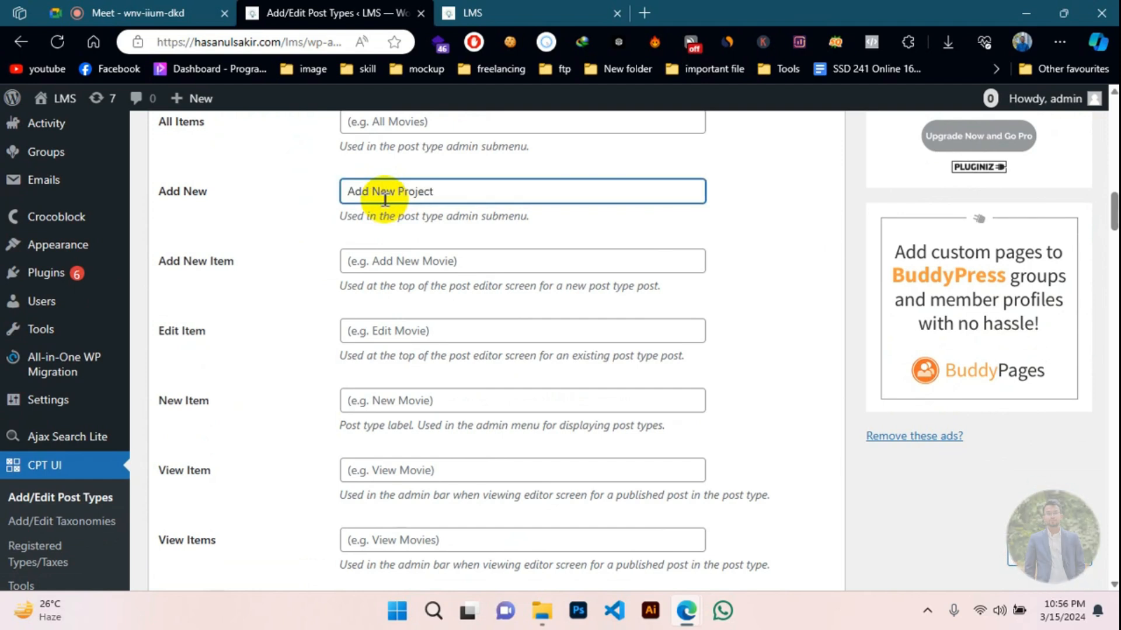
scroll(385, 200, "down", 20)
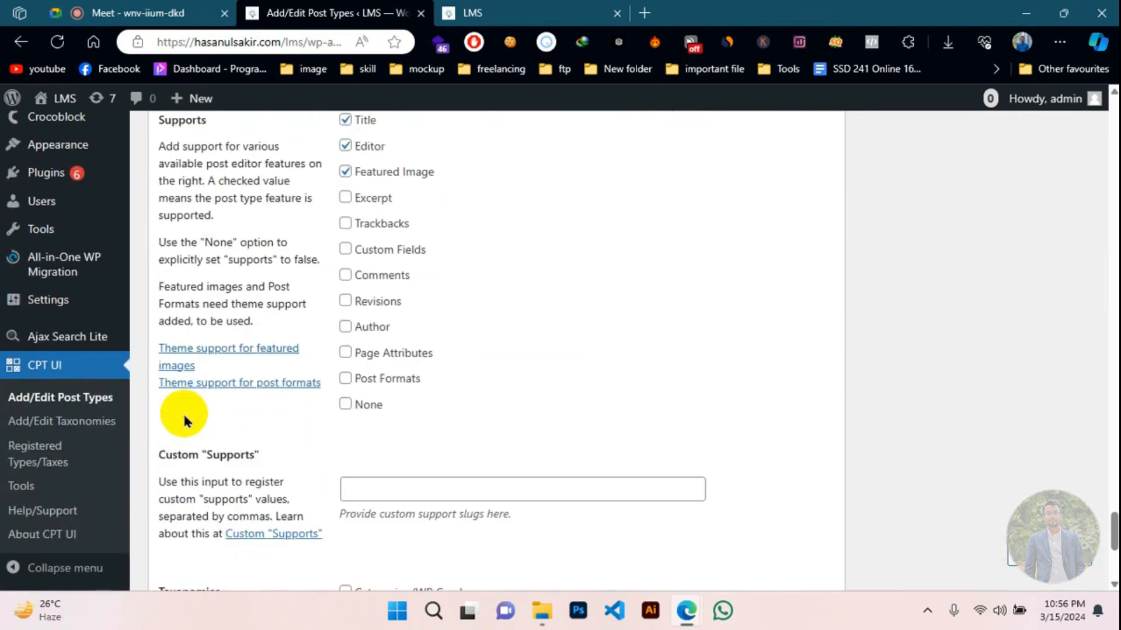
scroll(184, 420, "down", 5)
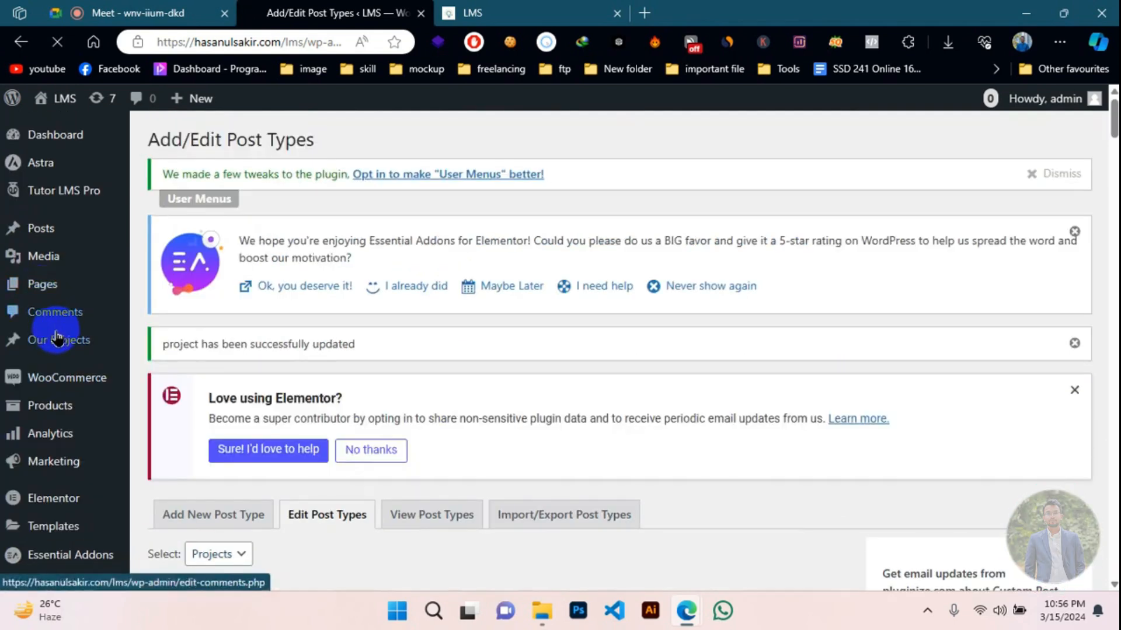
- Check the Our Projects submenu in the admin menu and look through the post type's additional label fields up to Add Title
mouse_move(56, 338)
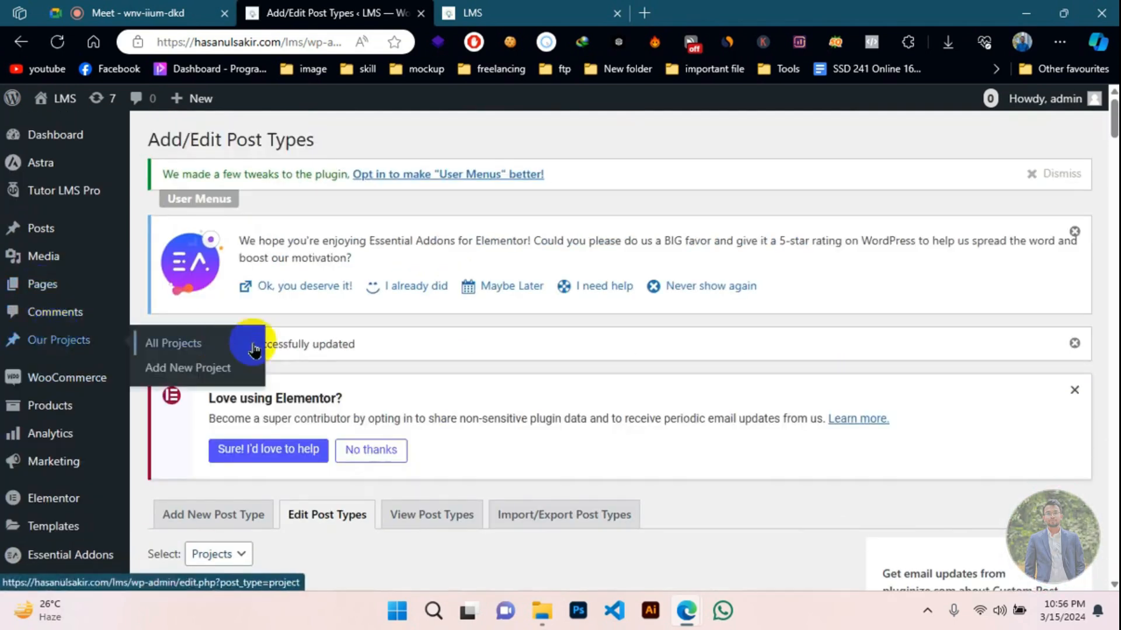
scroll(282, 368, "down", 15)
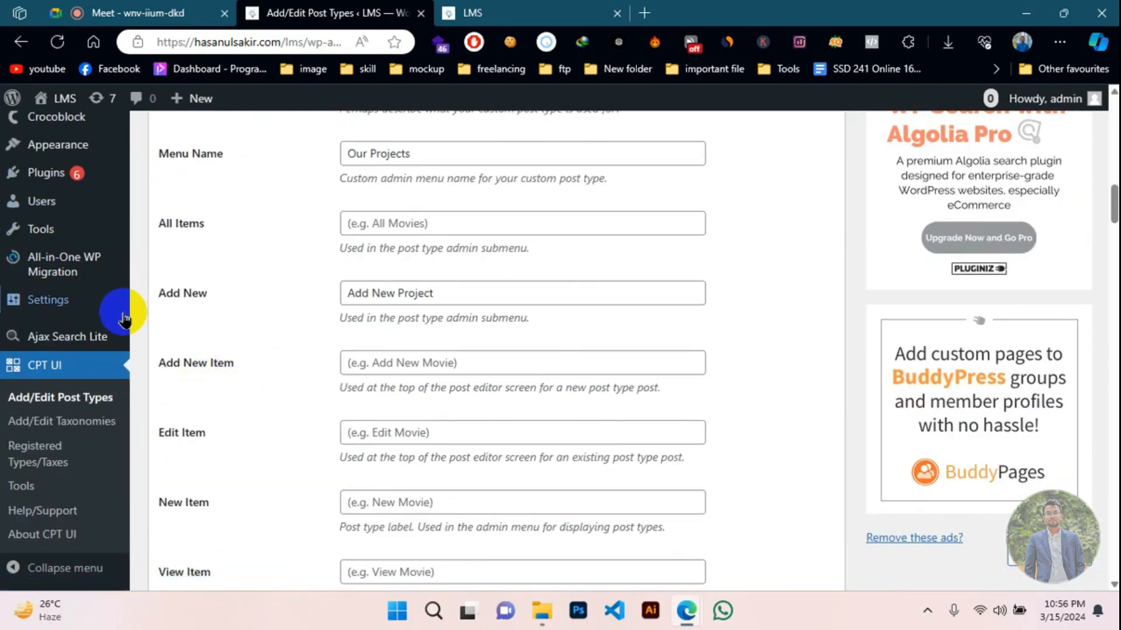
scroll(99, 245, "up", 8)
scroll(240, 376, "down", 6)
scroll(350, 255, "down", 3)
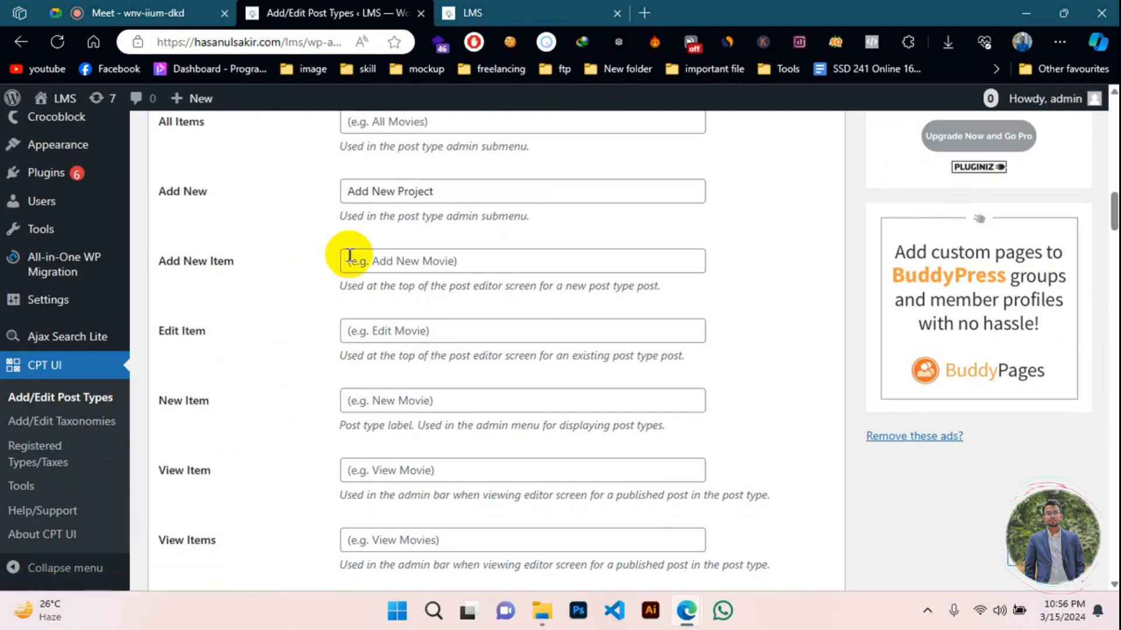
scroll(350, 265, "down", 3)
scroll(353, 273, "down", 3)
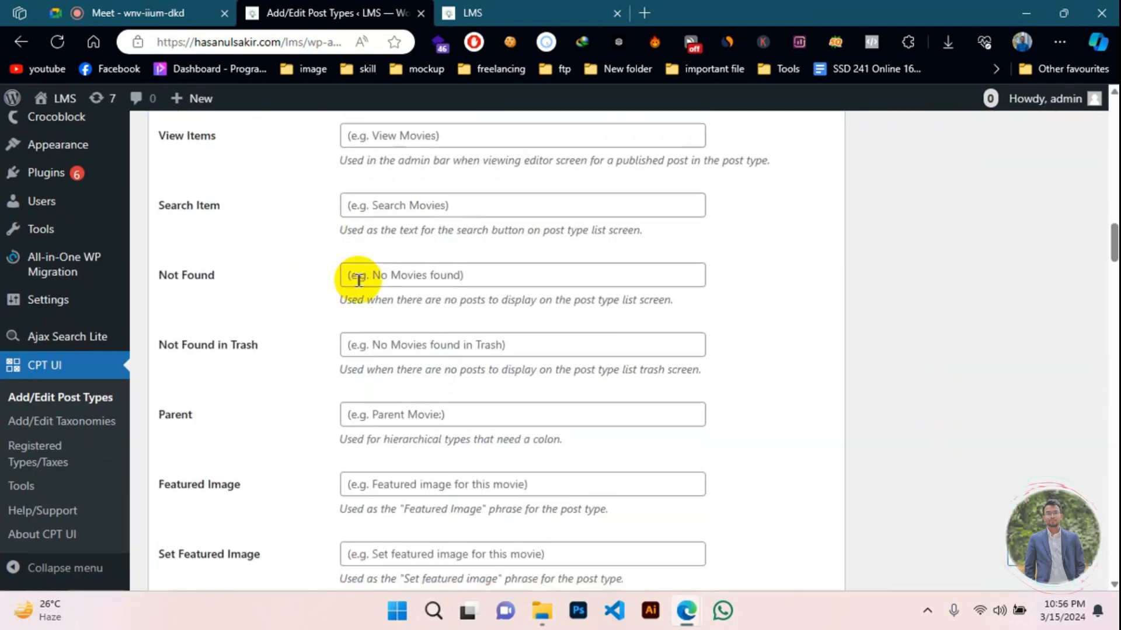
scroll(358, 280, "down", 12)
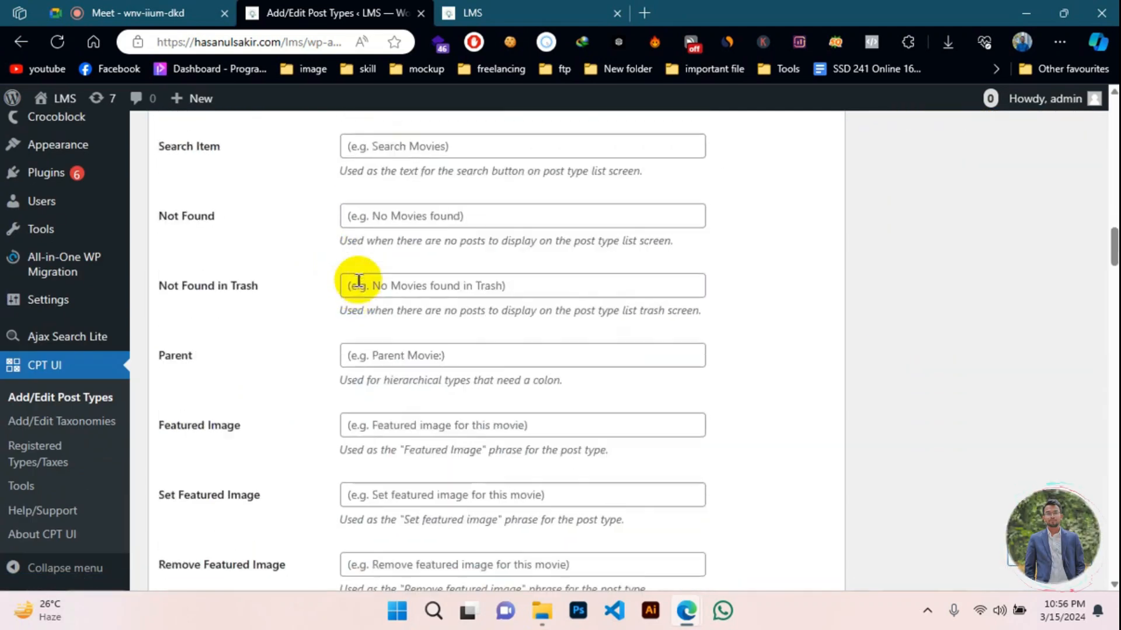
scroll(359, 280, "up", 3)
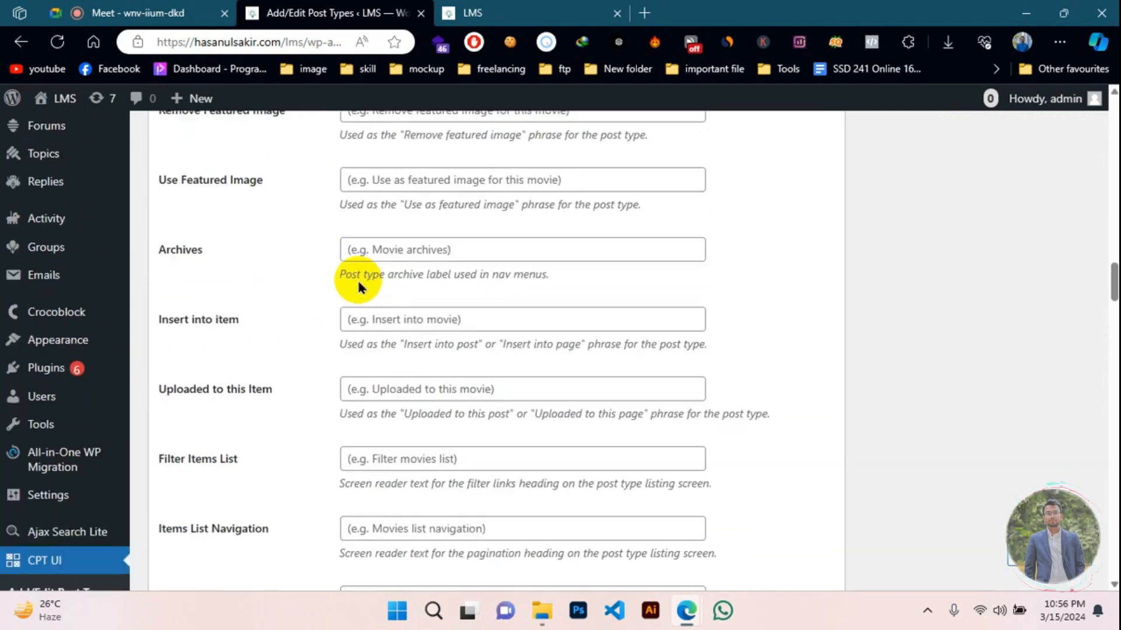
scroll(359, 280, "down", 11)
scroll(359, 280, "down", 6)
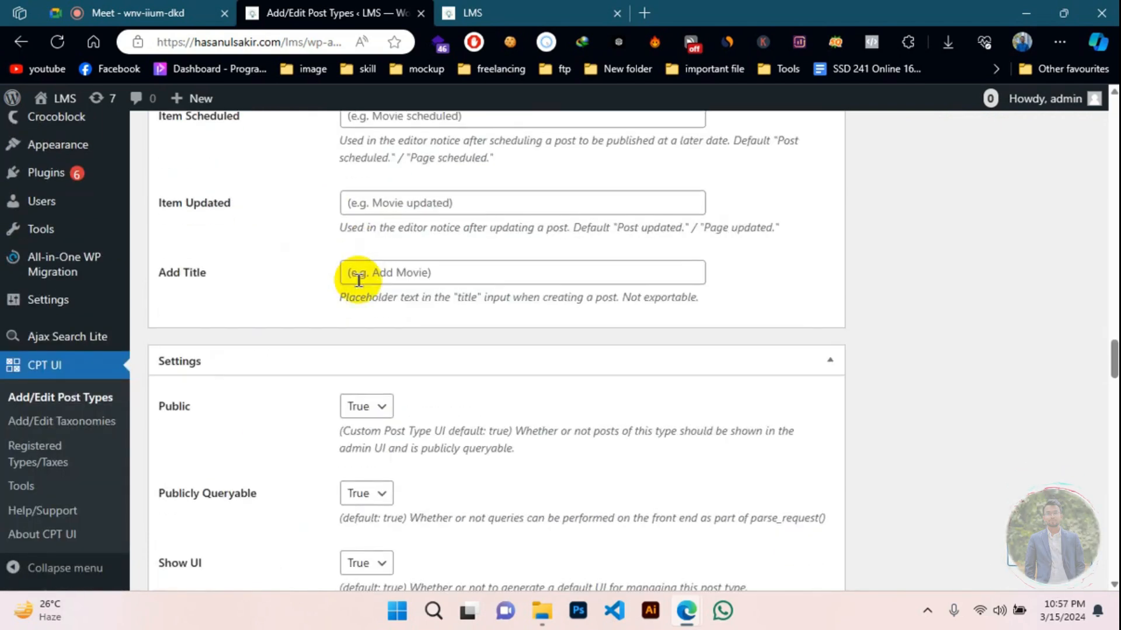
- Go back to the basic settings and review the post type's slug, plural label and singular label
scroll(360, 286, "up", 20)
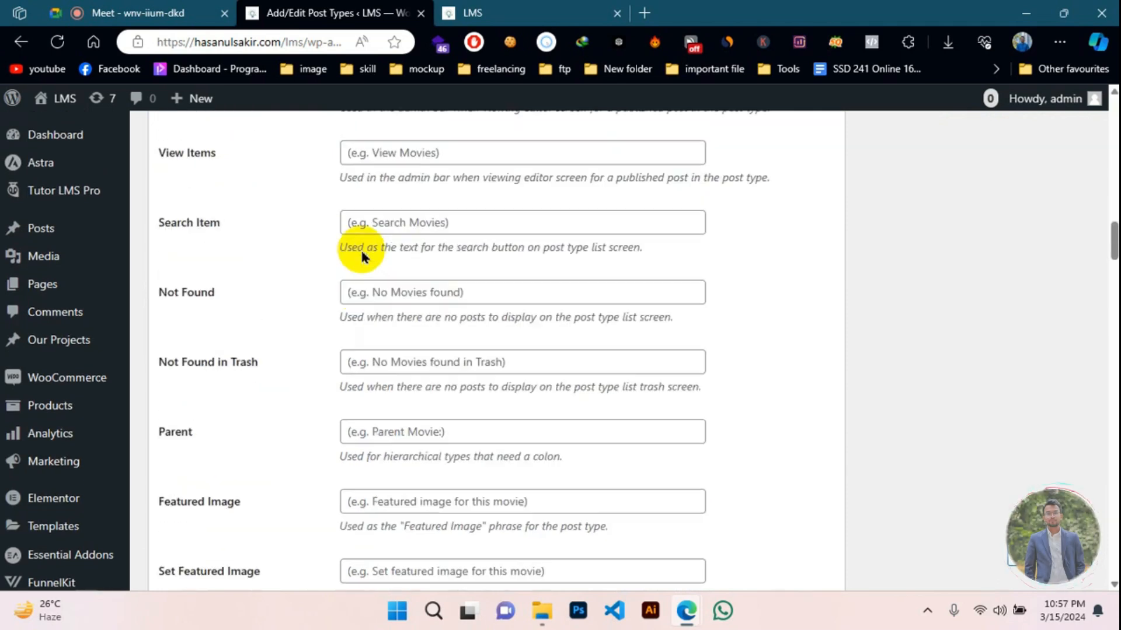
scroll(355, 250, "down", 5)
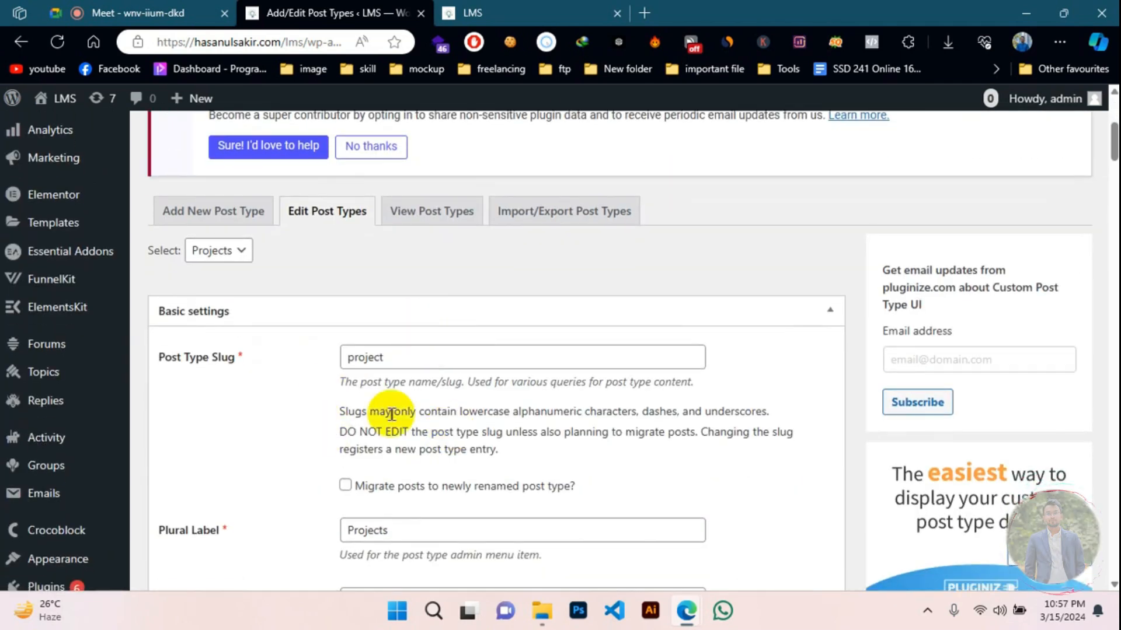
scroll(388, 413, "down", 3)
scroll(350, 376, "up", 3)
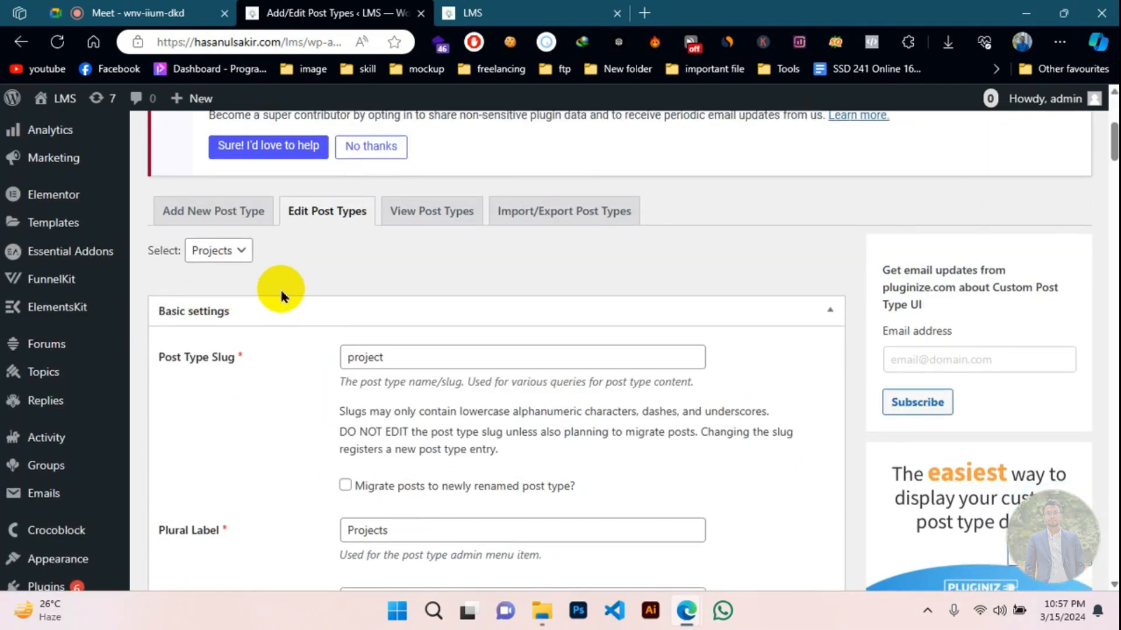
scroll(280, 279, "down", 3)
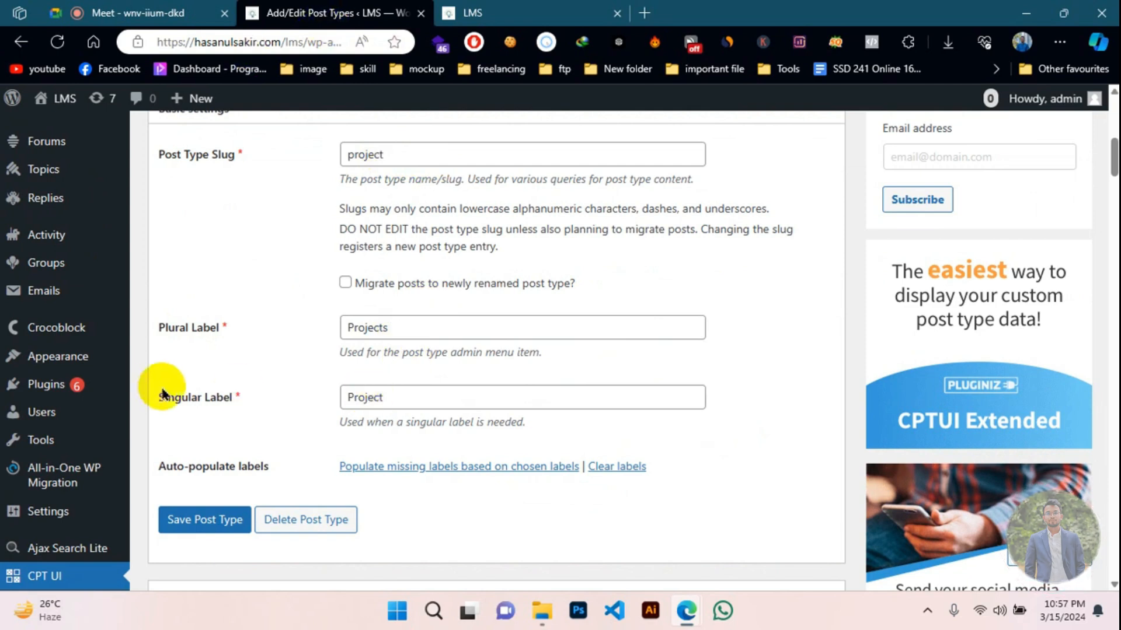
- Review the post type's settings from Public through the REST API options and highlight the Has Archive setting
scroll(401, 401, "down", 8)
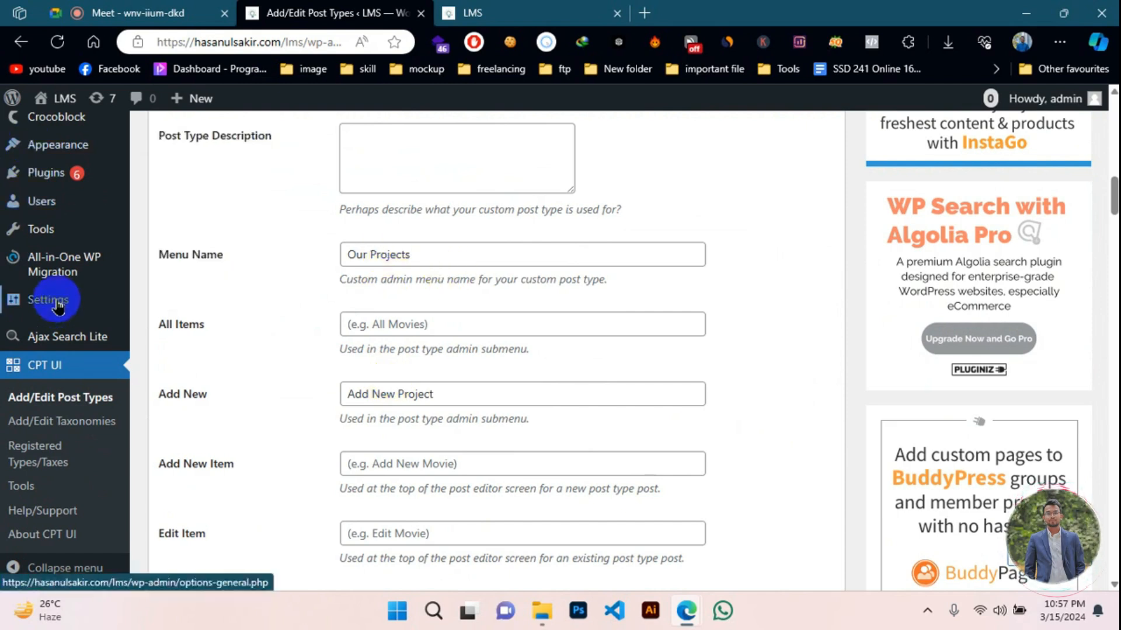
scroll(400, 310, "down", 9)
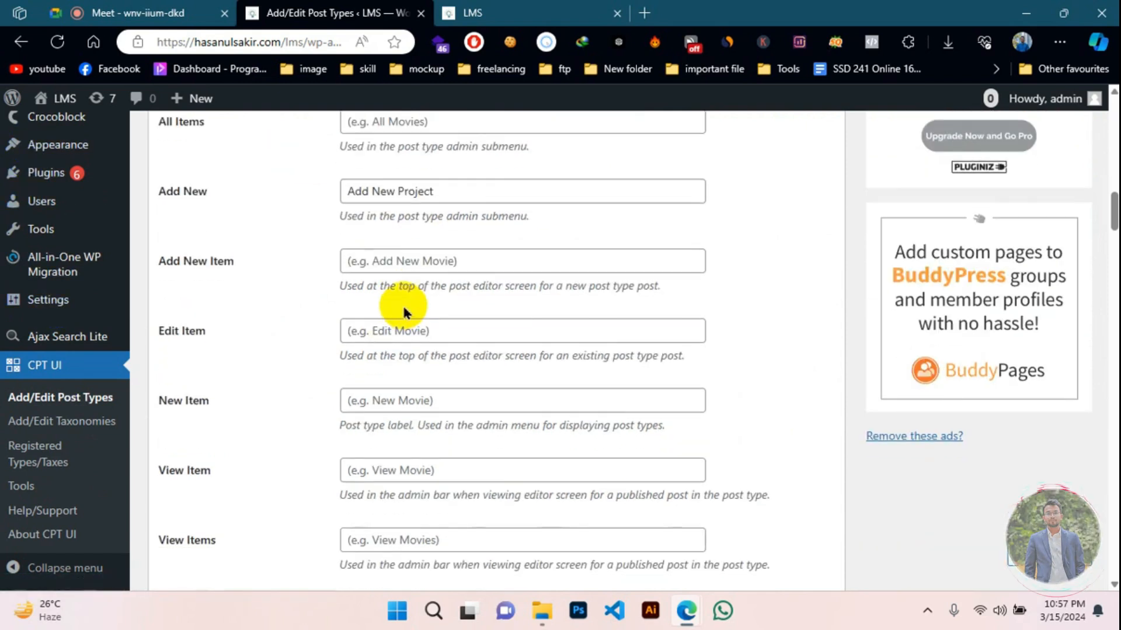
scroll(407, 304, "down", 20)
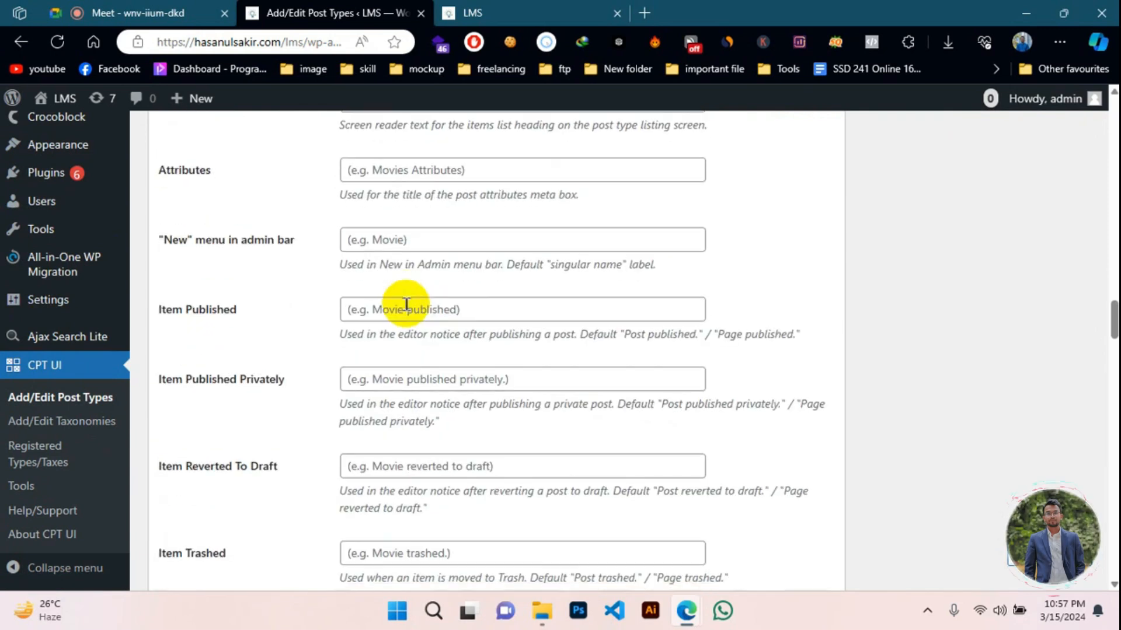
scroll(406, 304, "down", 7)
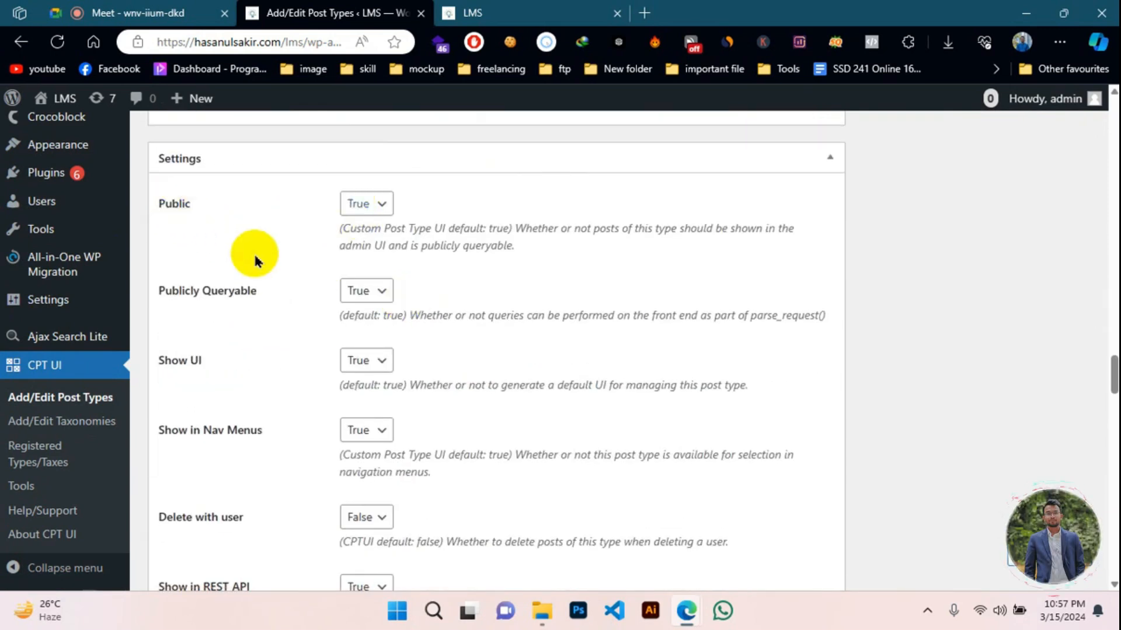
scroll(252, 262, "down", 2)
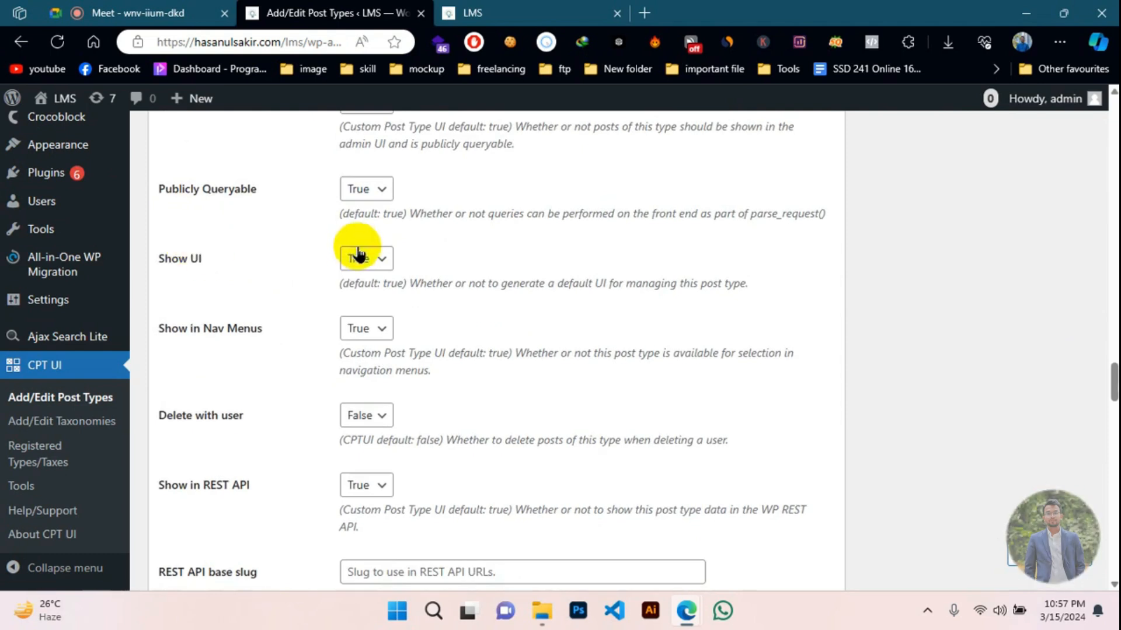
scroll(360, 234, "down", 2)
scroll(363, 313, "down", 2)
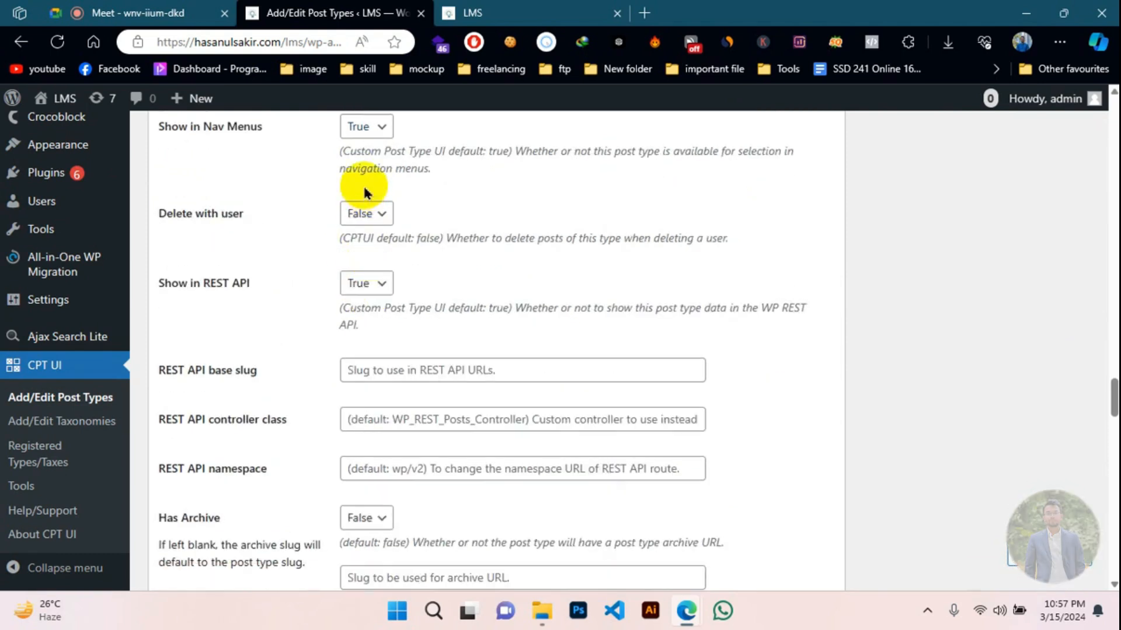
scroll(365, 193, "down", 5)
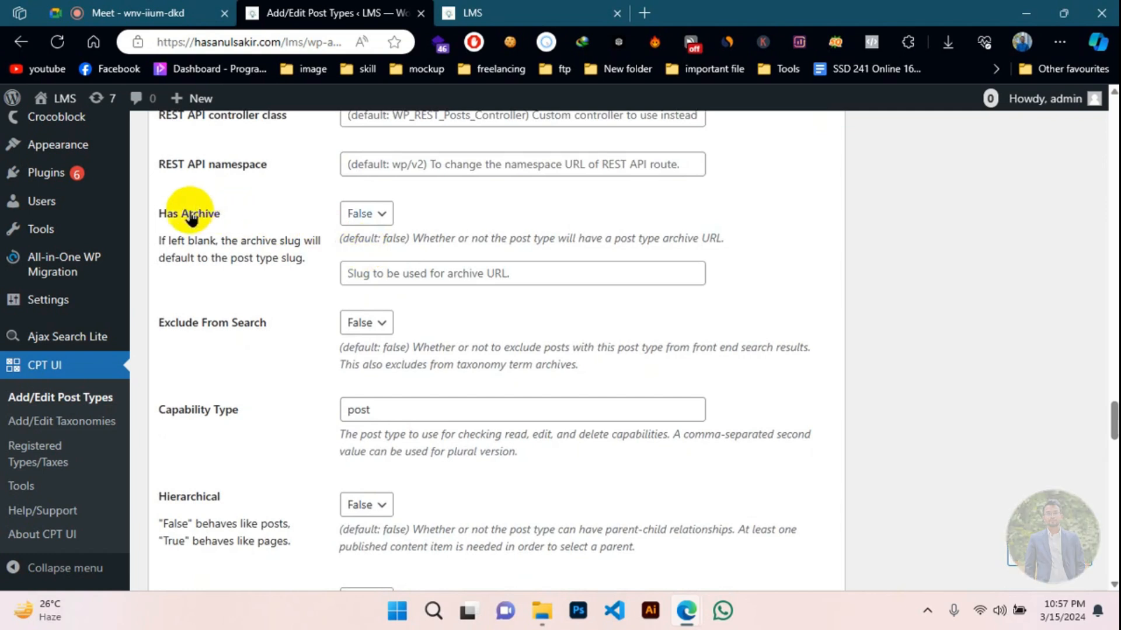
left_click_drag(160, 215, 223, 217)
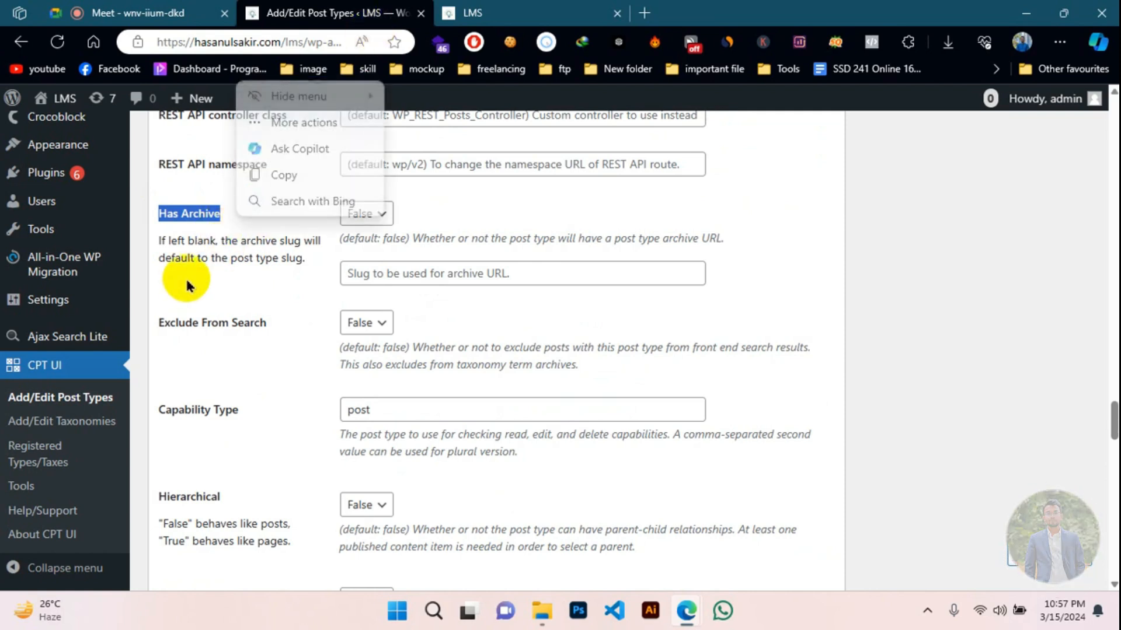
- Switch to the site's front end and try to open the Projects archive at the /lms/projects address
left_click(470, 13)
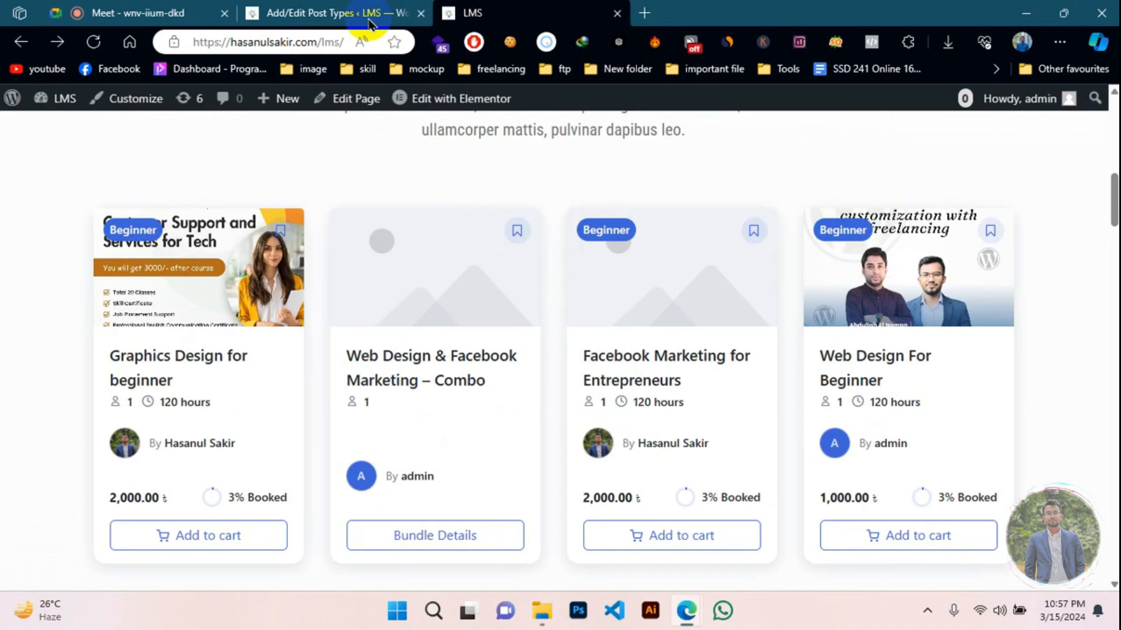
left_click(344, 44)
type("projects")
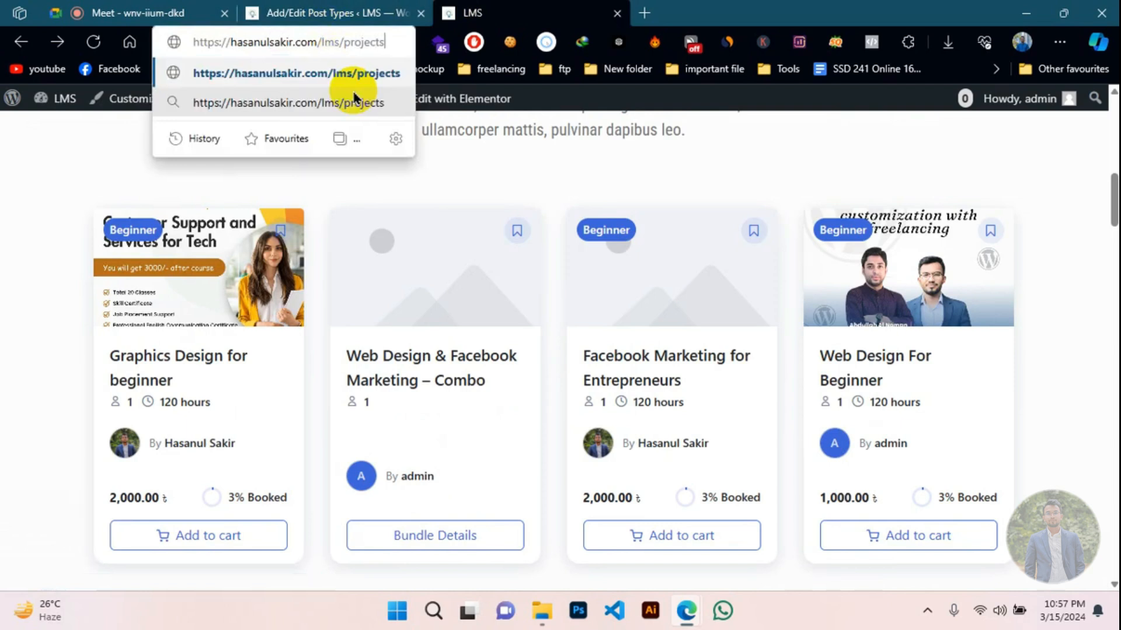
key("Return")
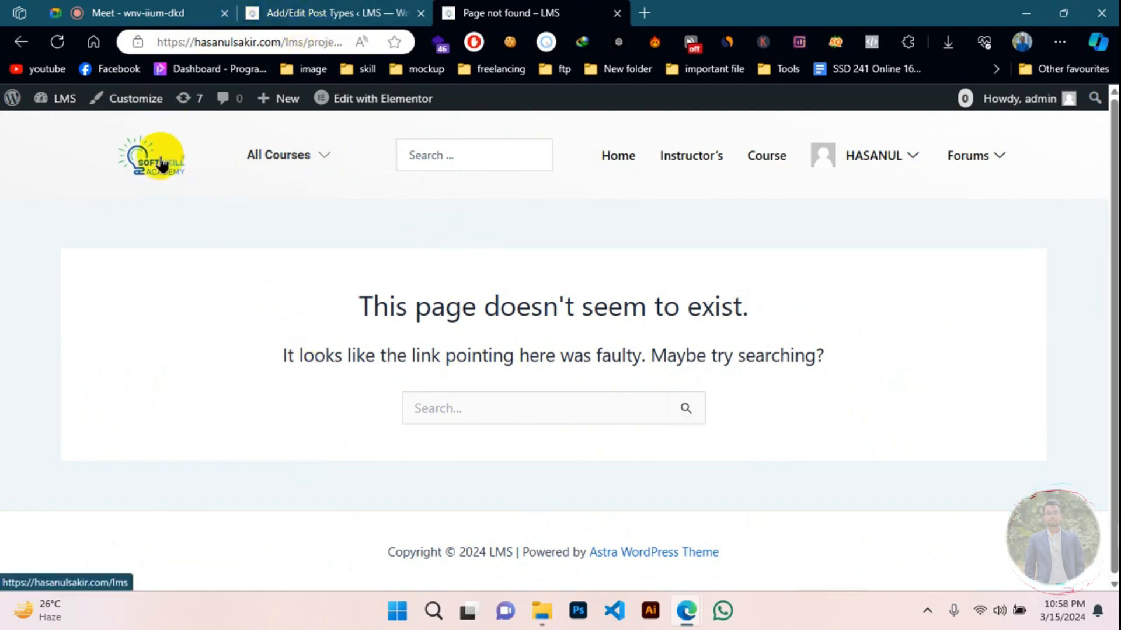
- Open the site's Course page to examine its course listing, and return to the post type's Has Archive setting
mouse_move(295, 152)
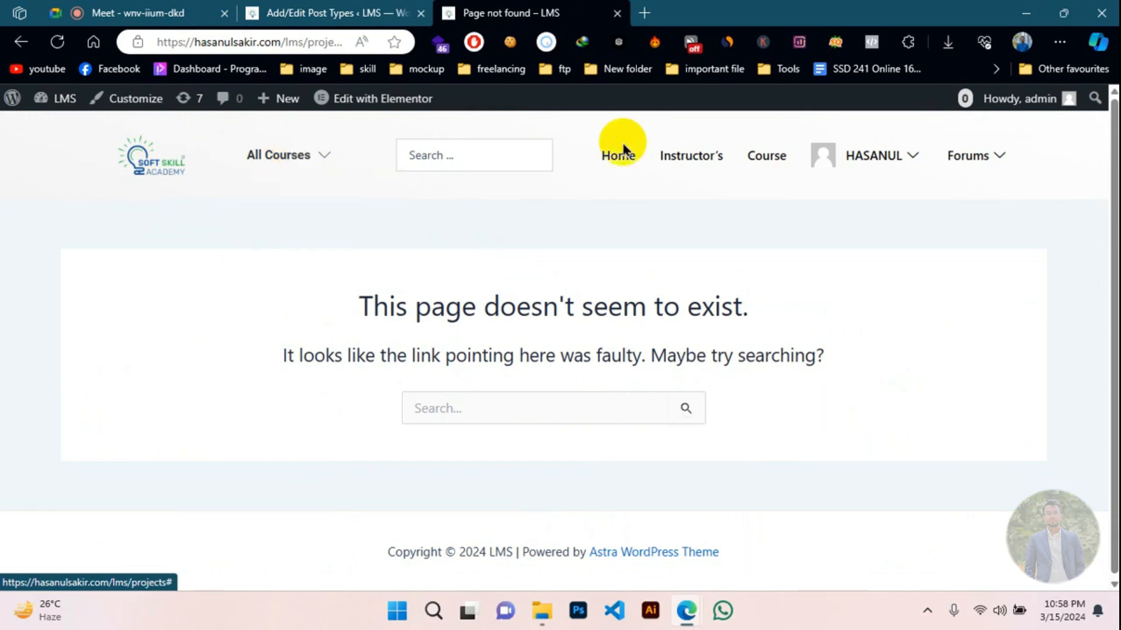
left_click(760, 156)
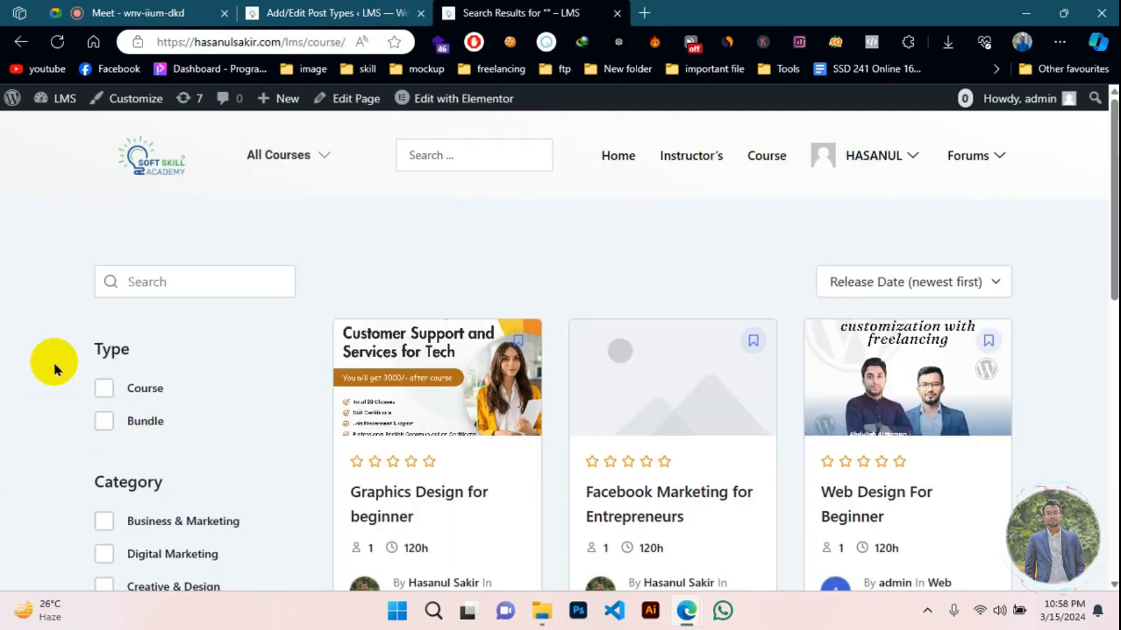
scroll(520, 265, "down", 5)
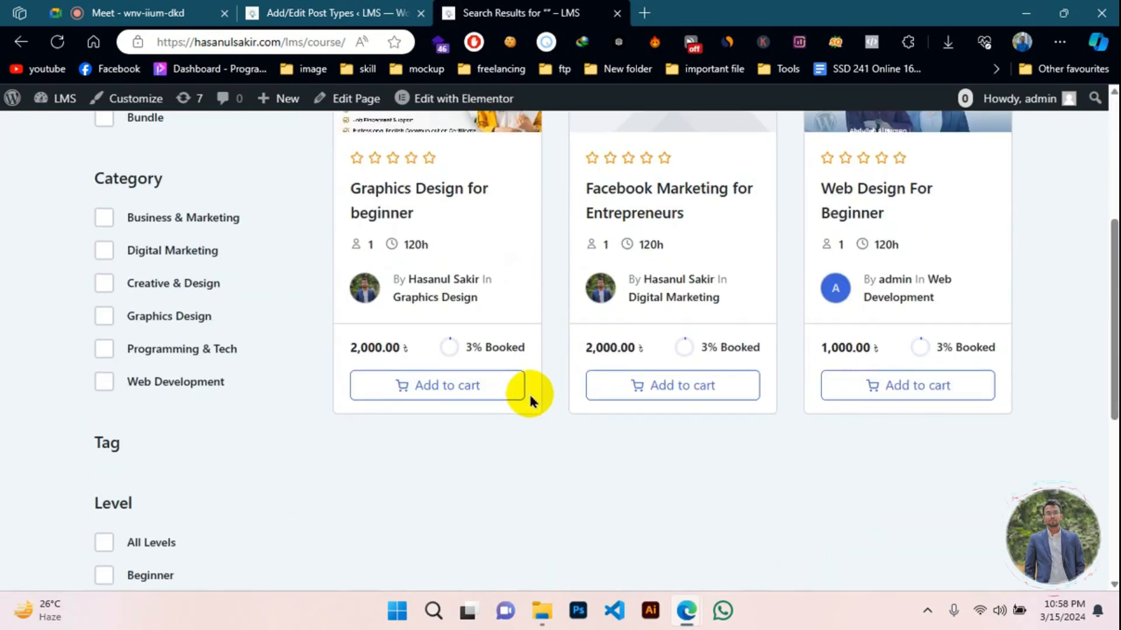
scroll(531, 400, "up", 5)
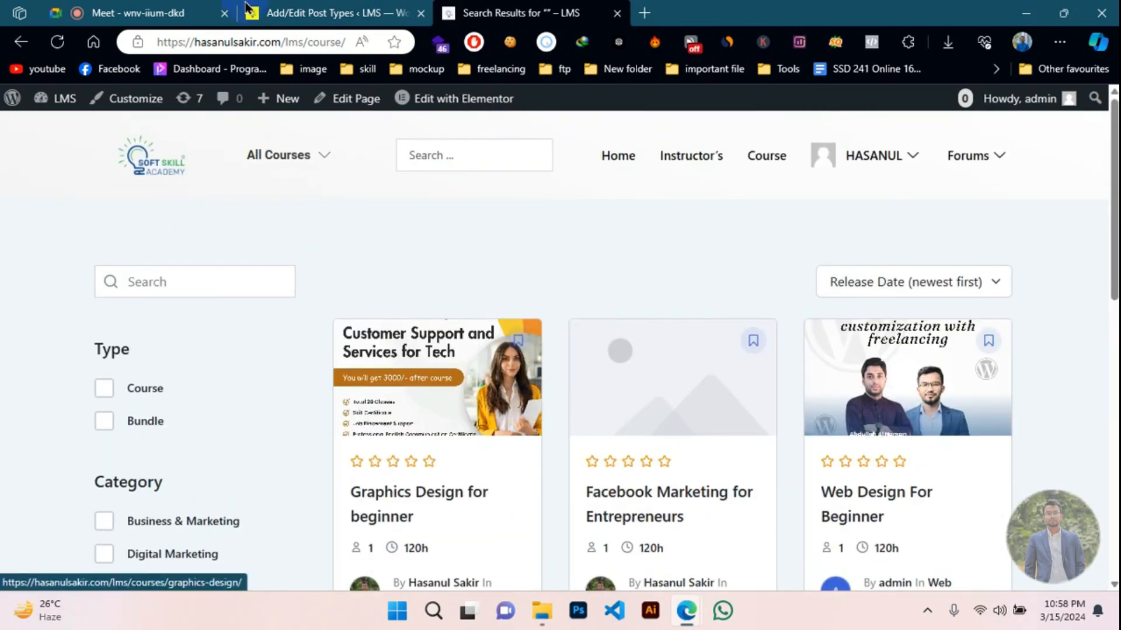
left_click(328, 7)
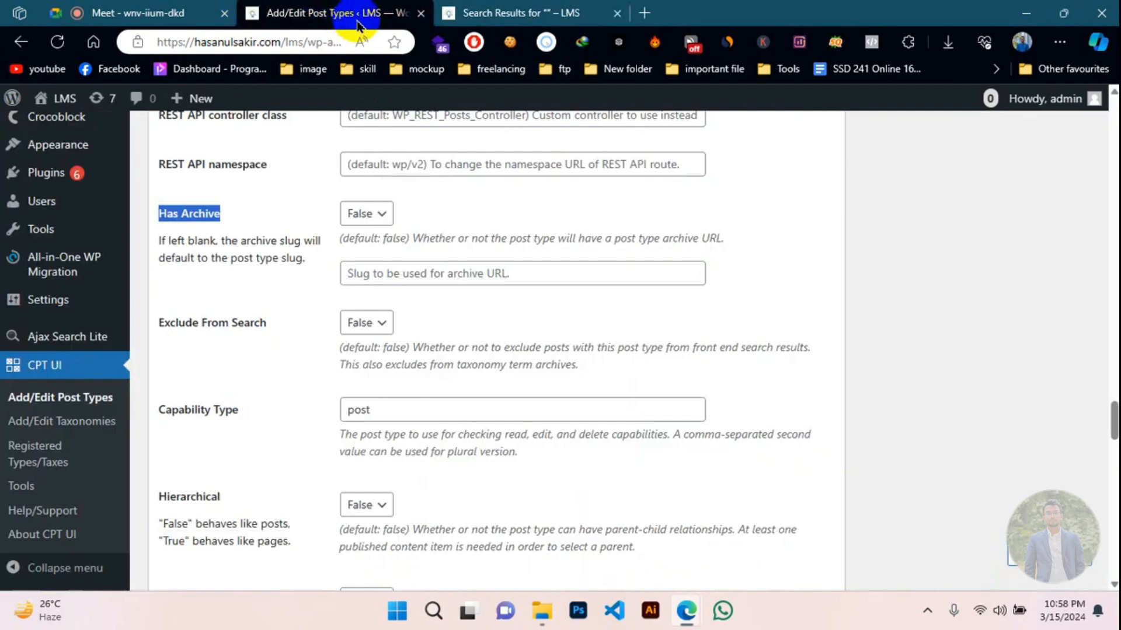
- Look at the site's course listing once more, and set the post type's Has Archive option to True
left_click(563, 11)
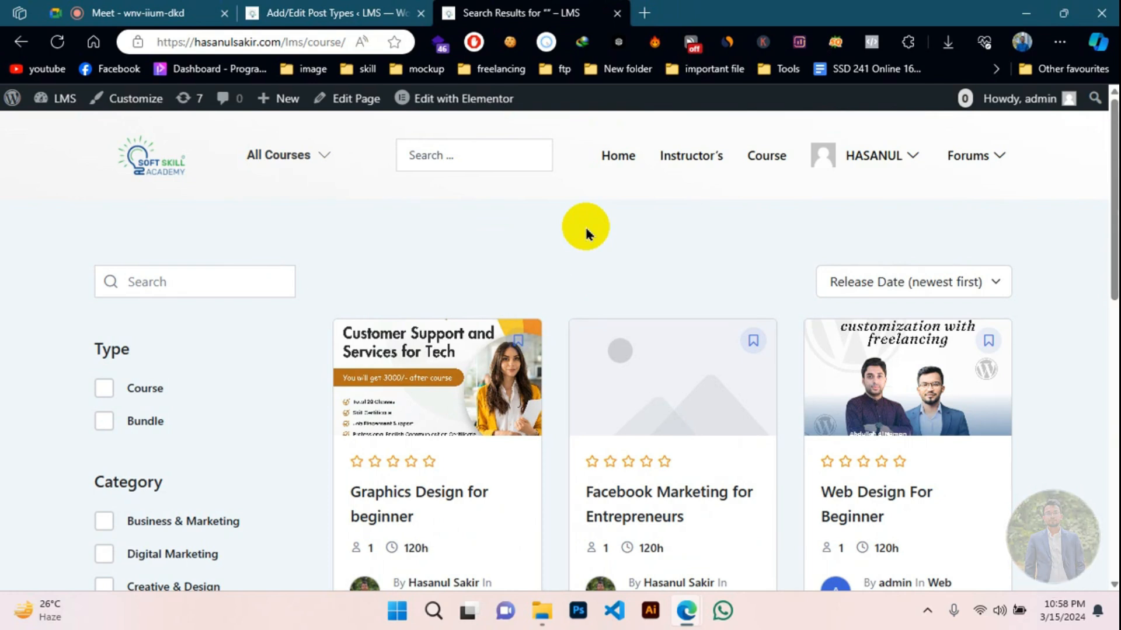
left_click(257, 10)
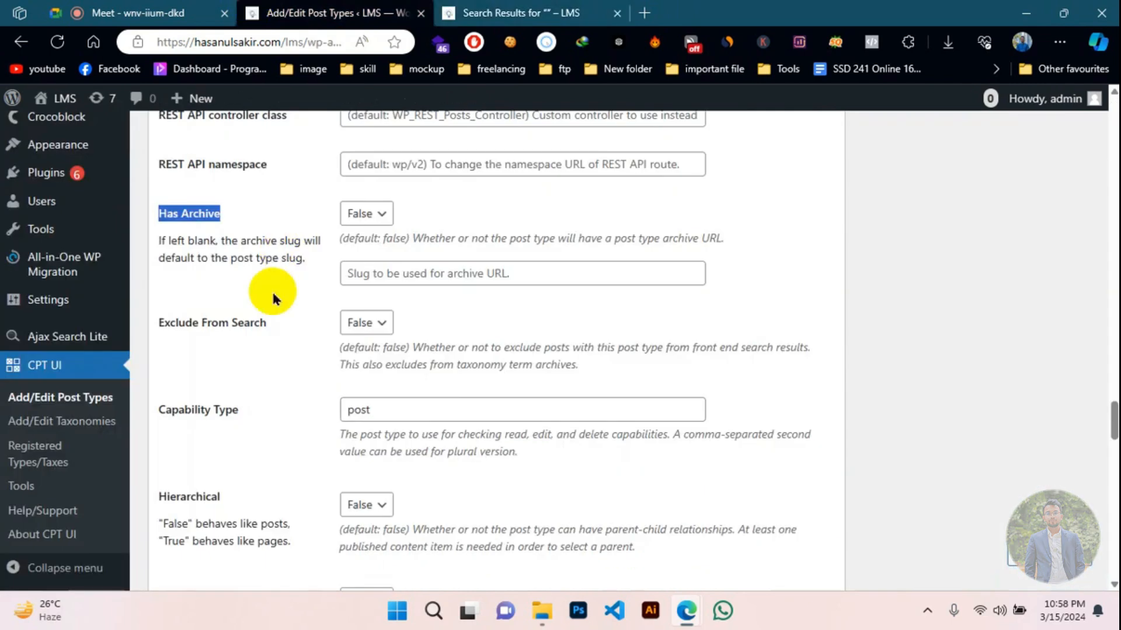
left_click(363, 213)
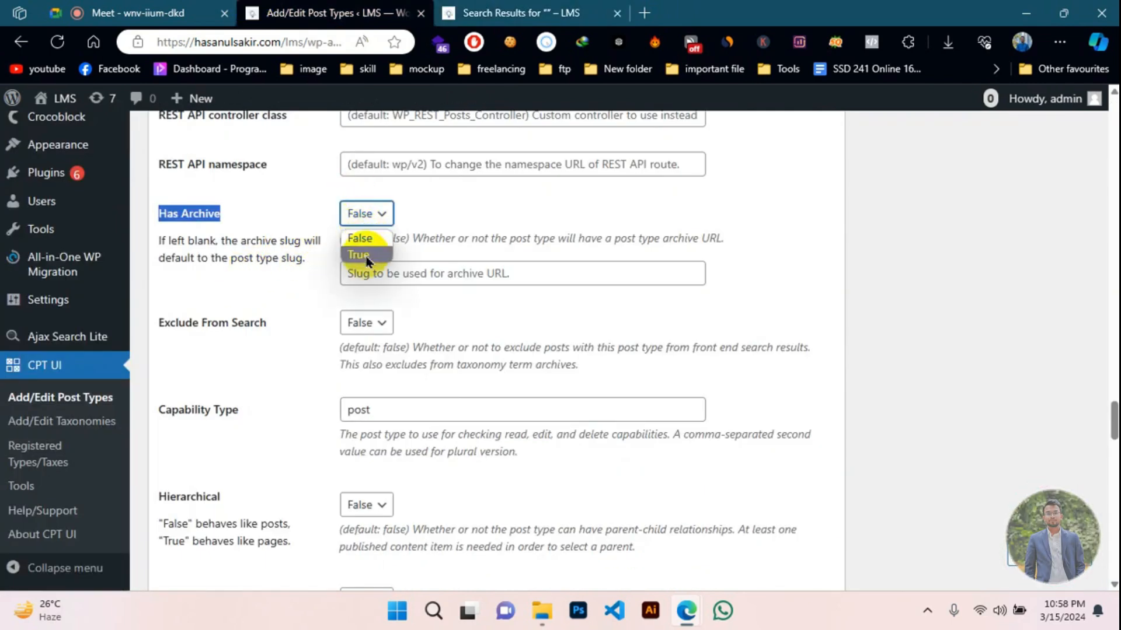
left_click(360, 253)
- Review the post type's options below Has Archive and keep Hierarchical set to False
scroll(298, 247, "down", 5)
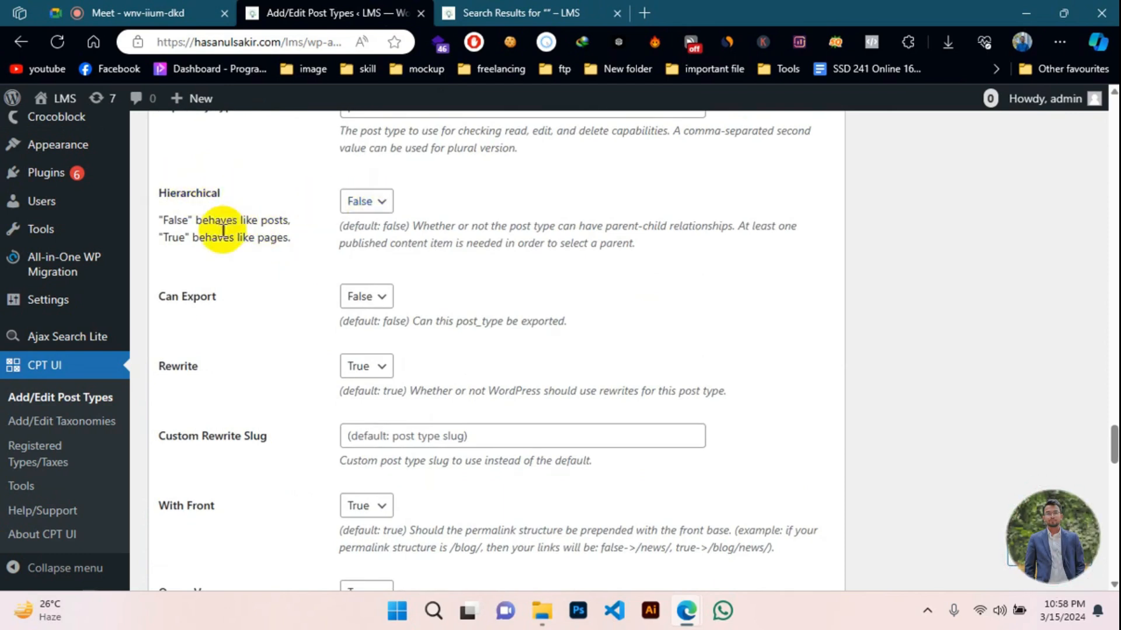
scroll(223, 244, "down", 8)
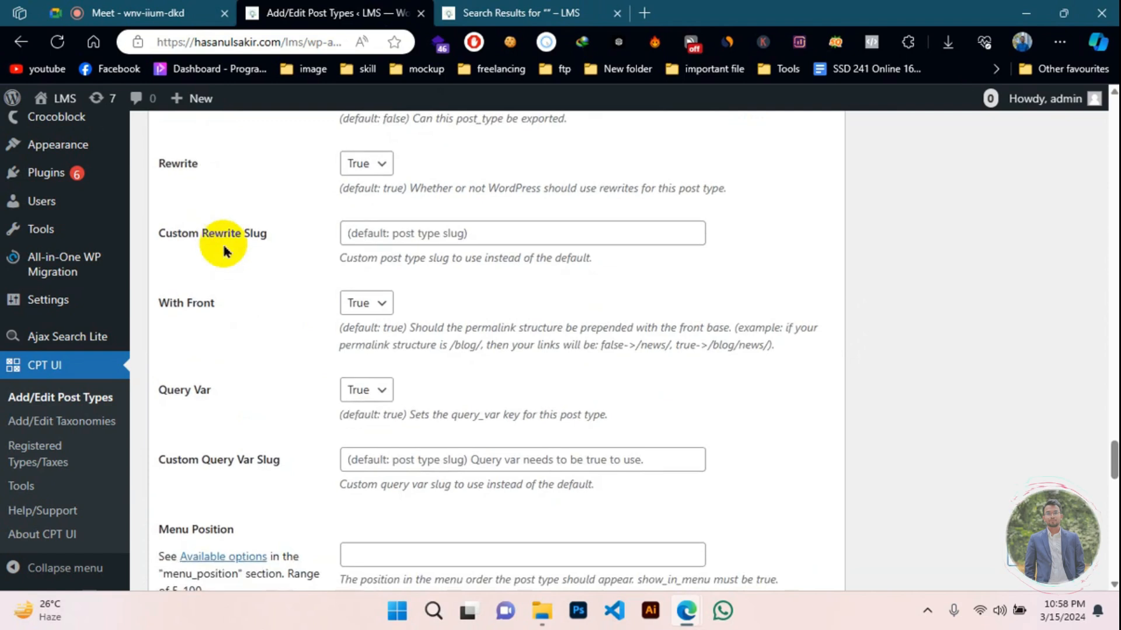
scroll(225, 251, "up", 8)
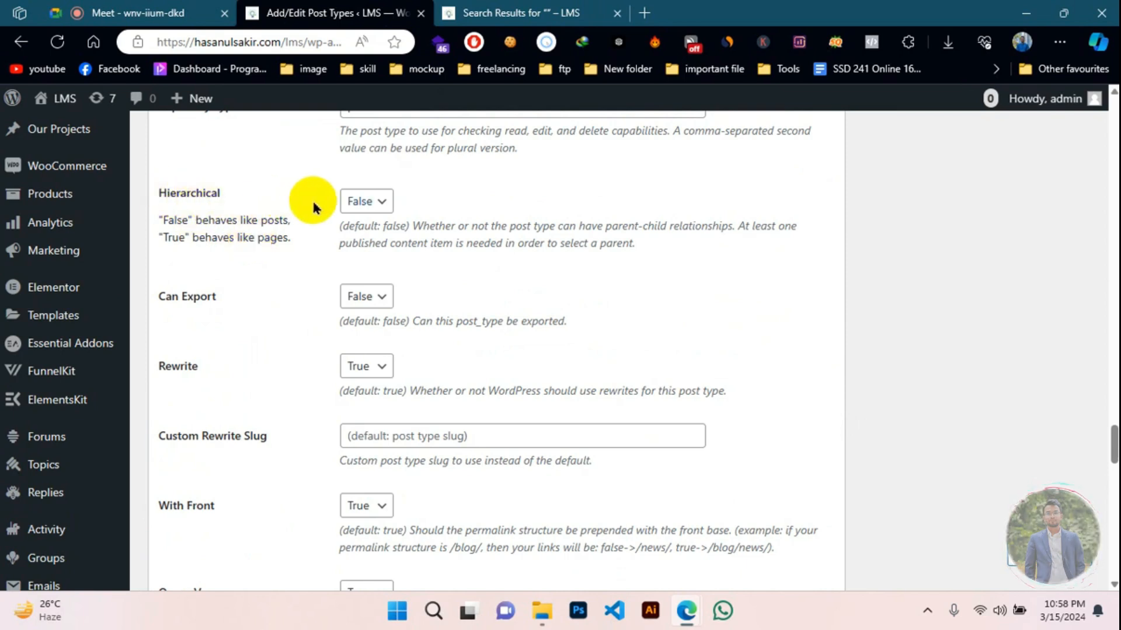
scroll(40, 170, "up", 6)
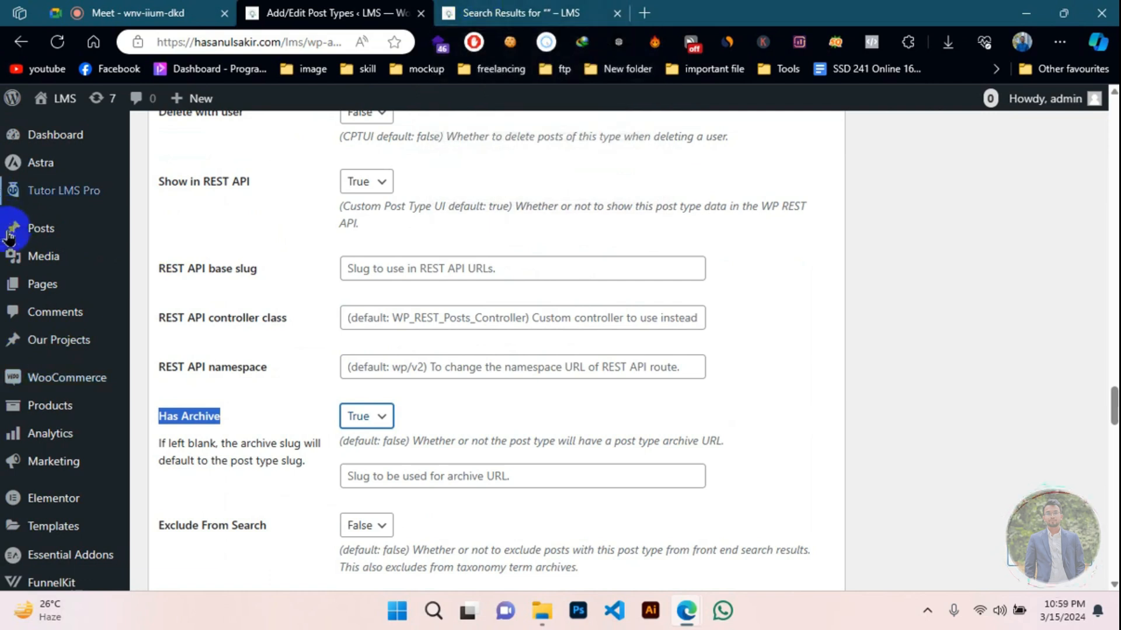
scroll(200, 365, "down", 2)
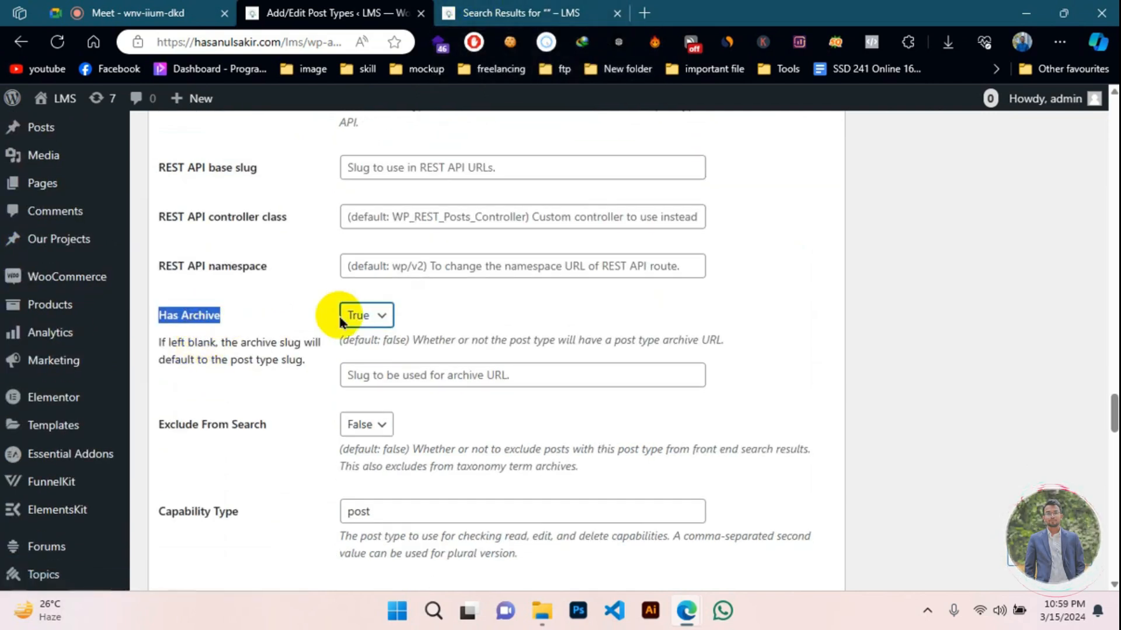
scroll(239, 463, "down", 2)
scroll(239, 463, "down", 4)
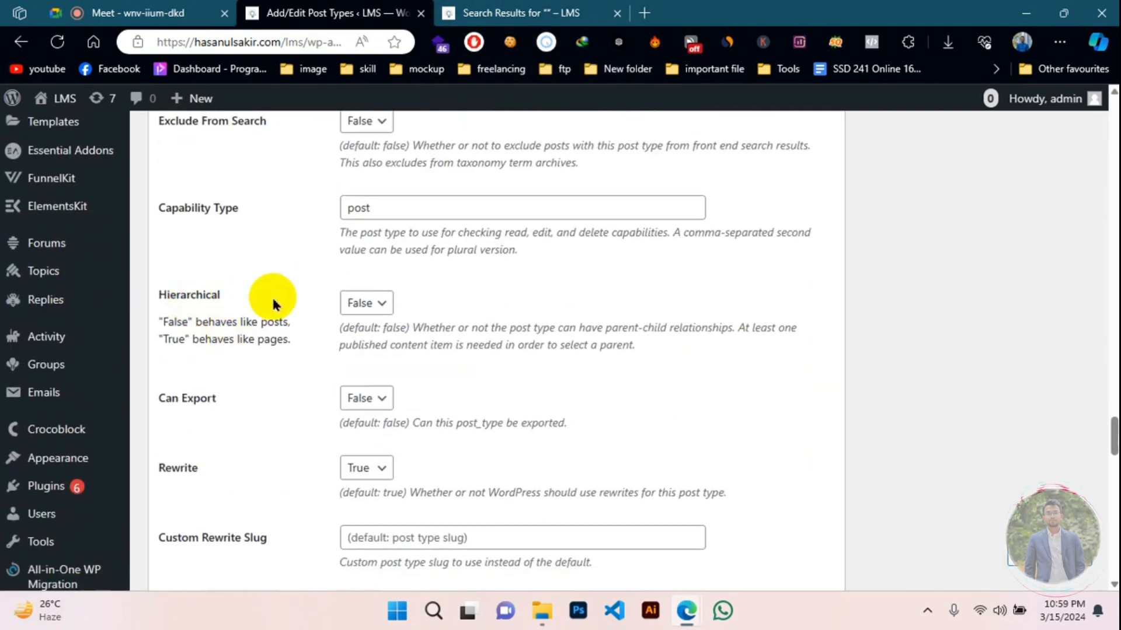
left_click(379, 304)
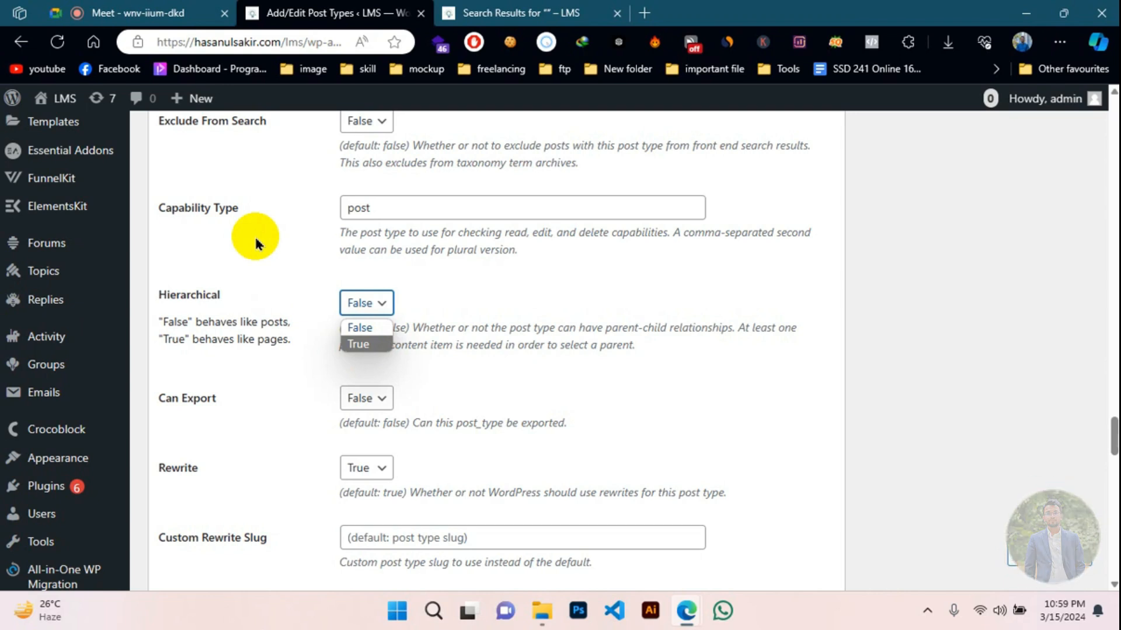
left_click(355, 327)
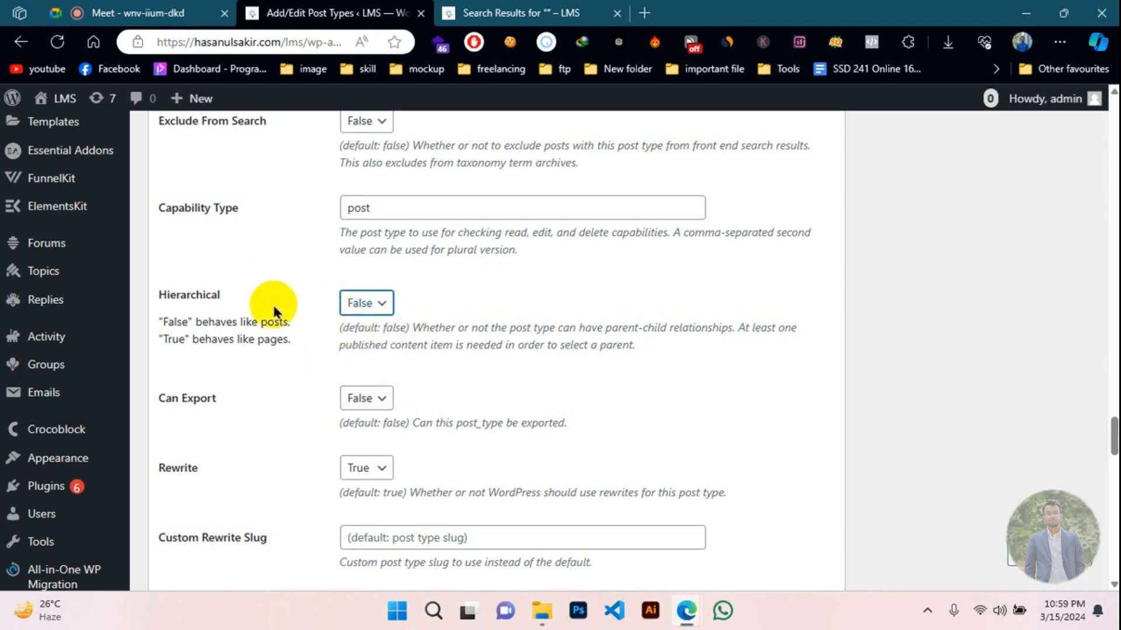
- Go to the post type's Supports options and highlight their heading
scroll(273, 309, "down", 10)
scroll(257, 286, "down", 6)
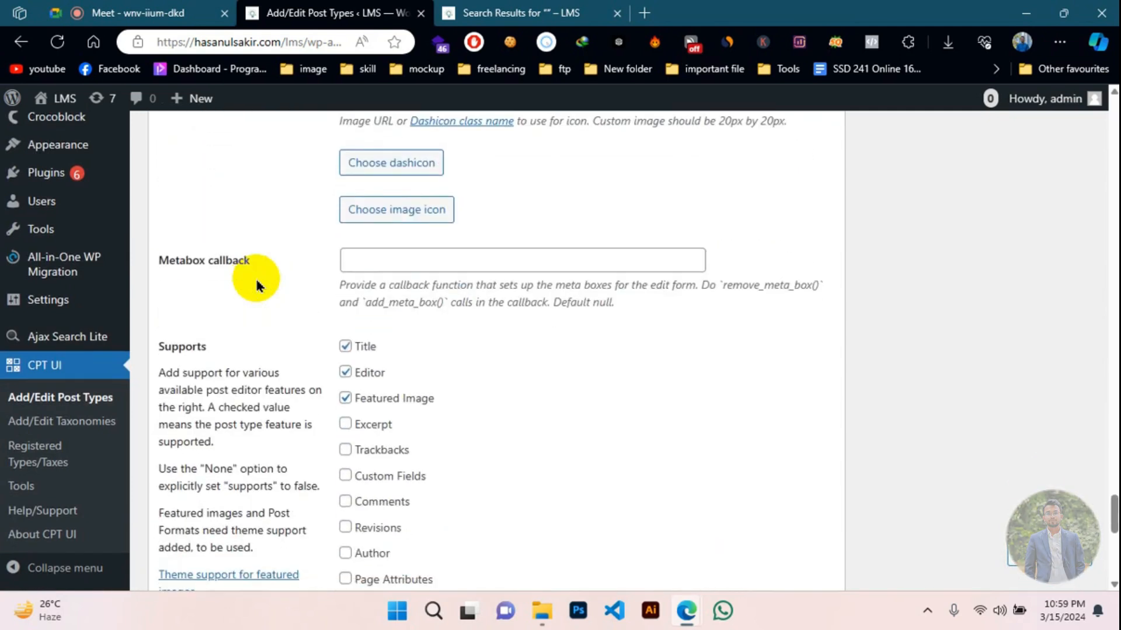
scroll(220, 356, "down", 3)
left_click_drag(153, 143, 216, 148)
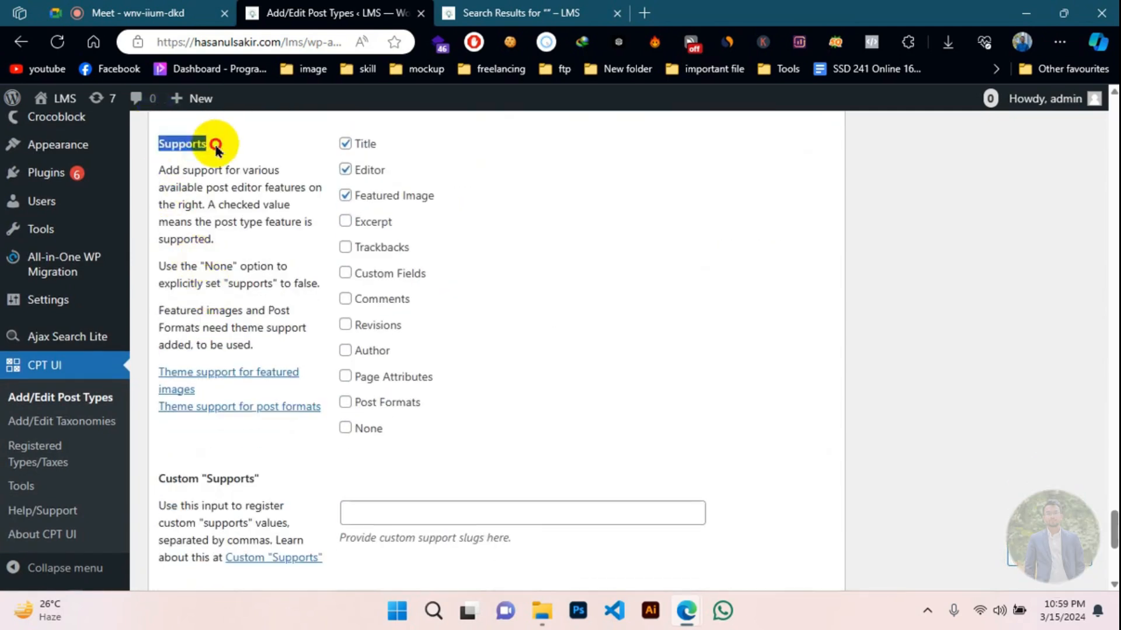
- Open the Add New Project form of Our Projects in a separate browser tab and show it
scroll(175, 263, "up", 2)
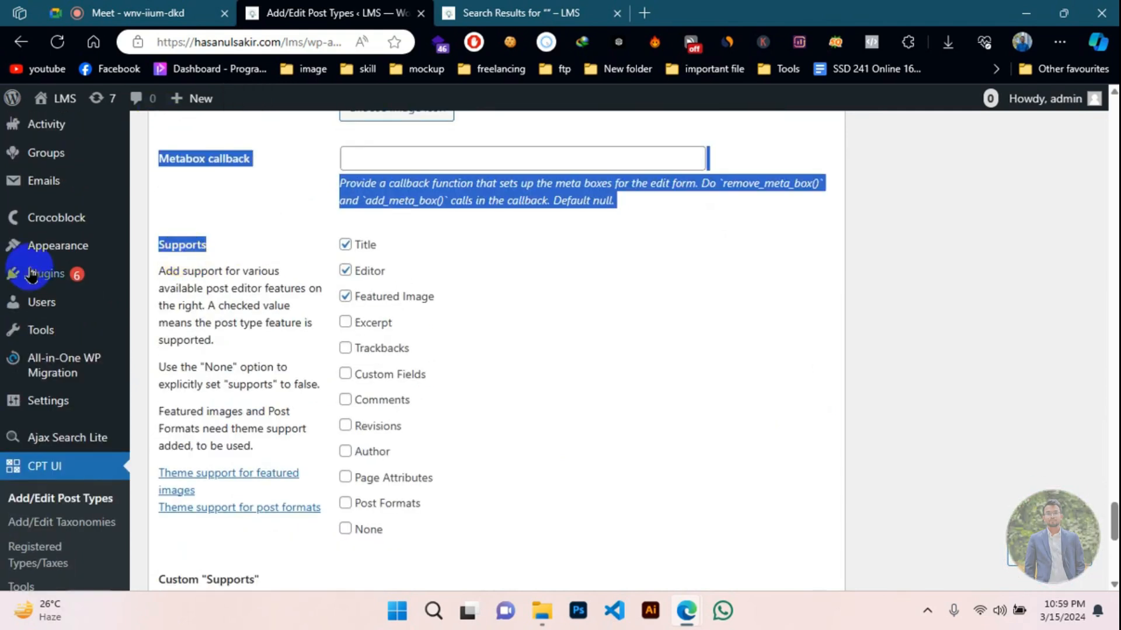
scroll(32, 275, "up", 7)
mouse_move(35, 408)
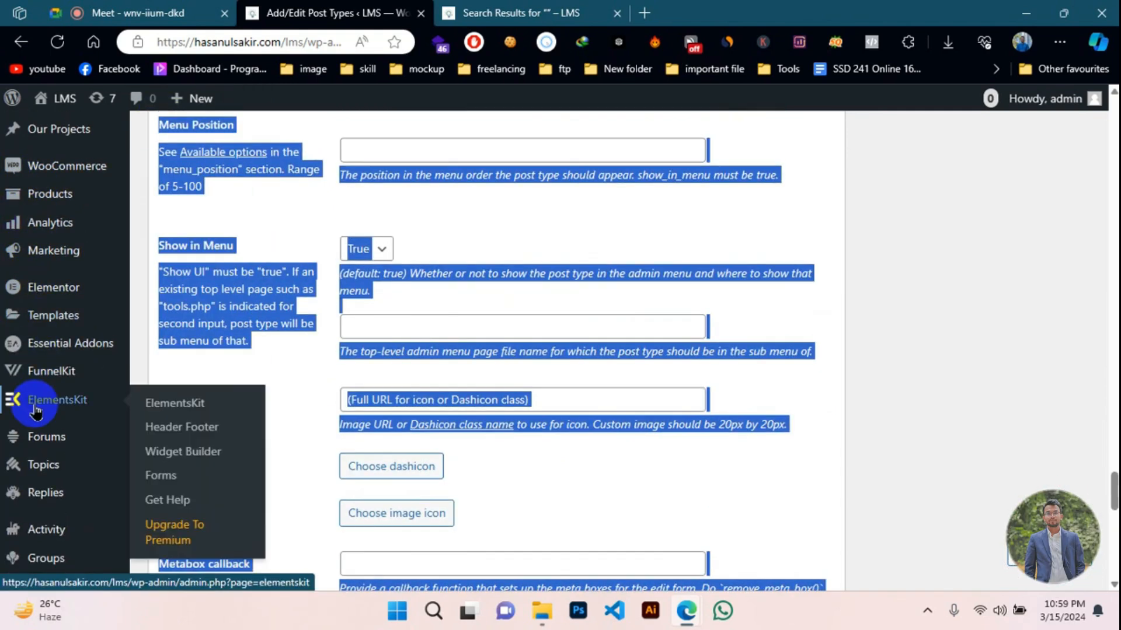
scroll(36, 409, "up", 4)
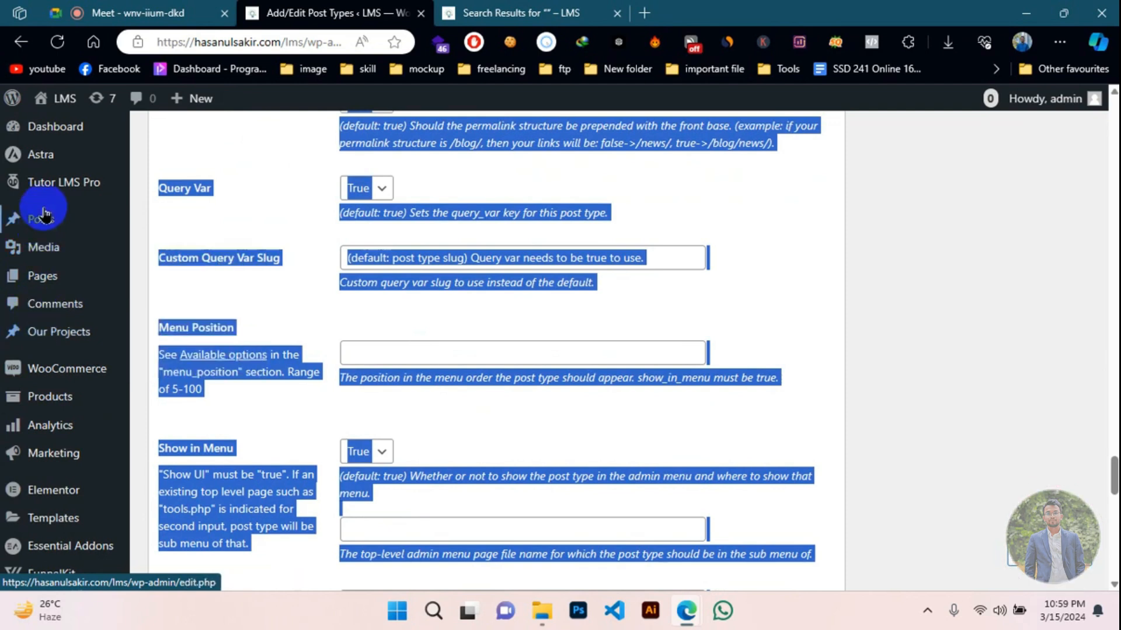
mouse_move(50, 332)
right_click(211, 359)
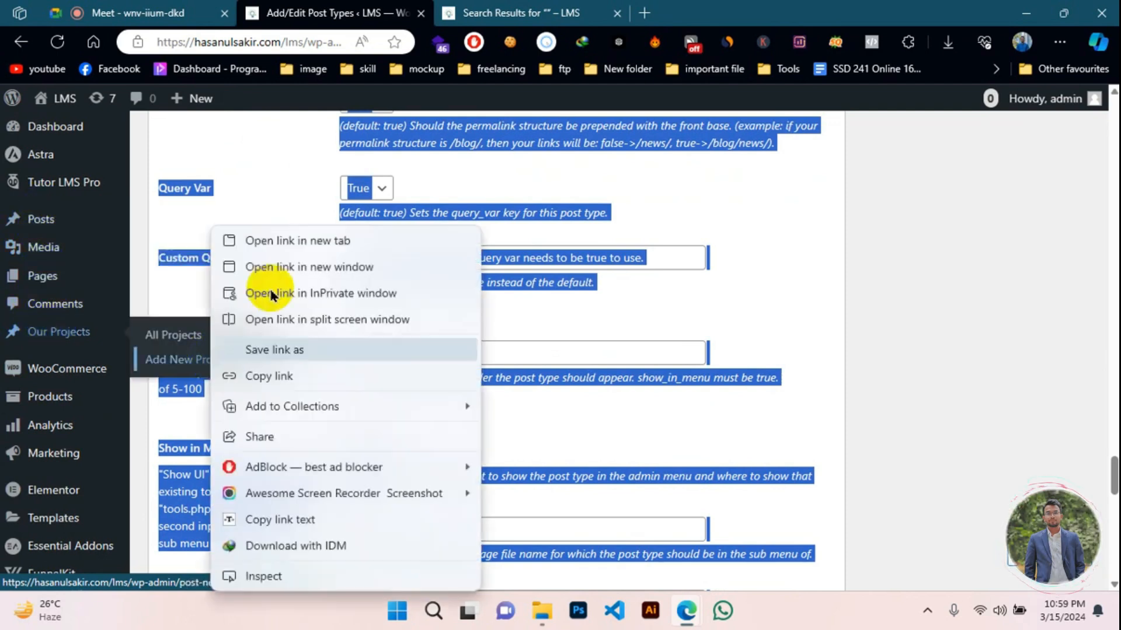
left_click(289, 242)
left_click(487, 13)
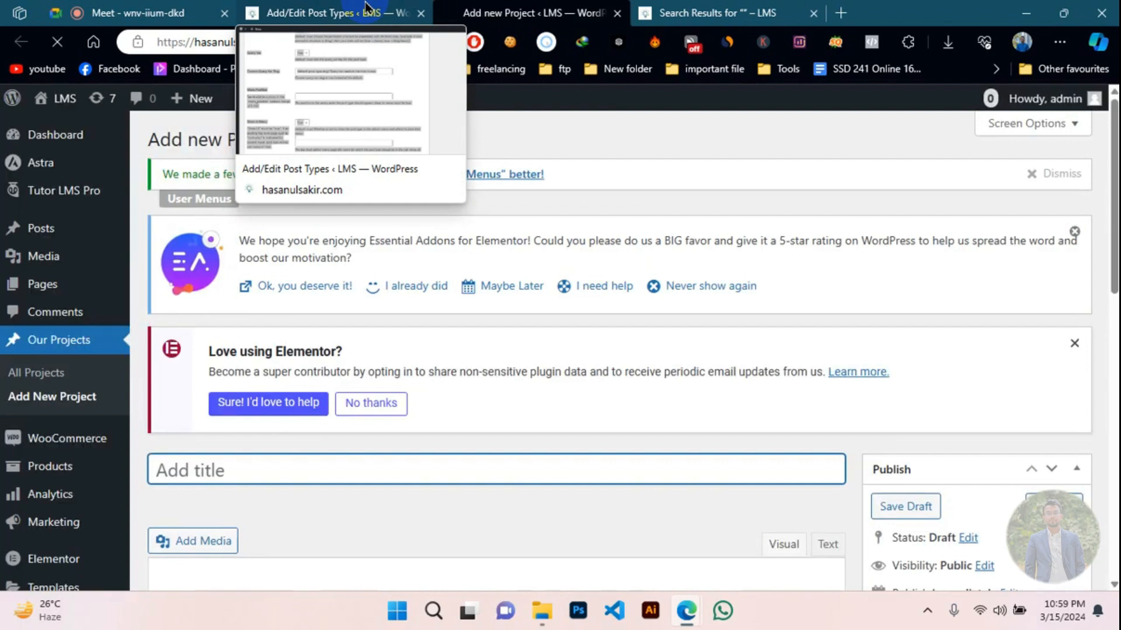
- Examine the new project form's title, content editor, Custom Fields and Featured image sections
scroll(405, 240, "down", 3)
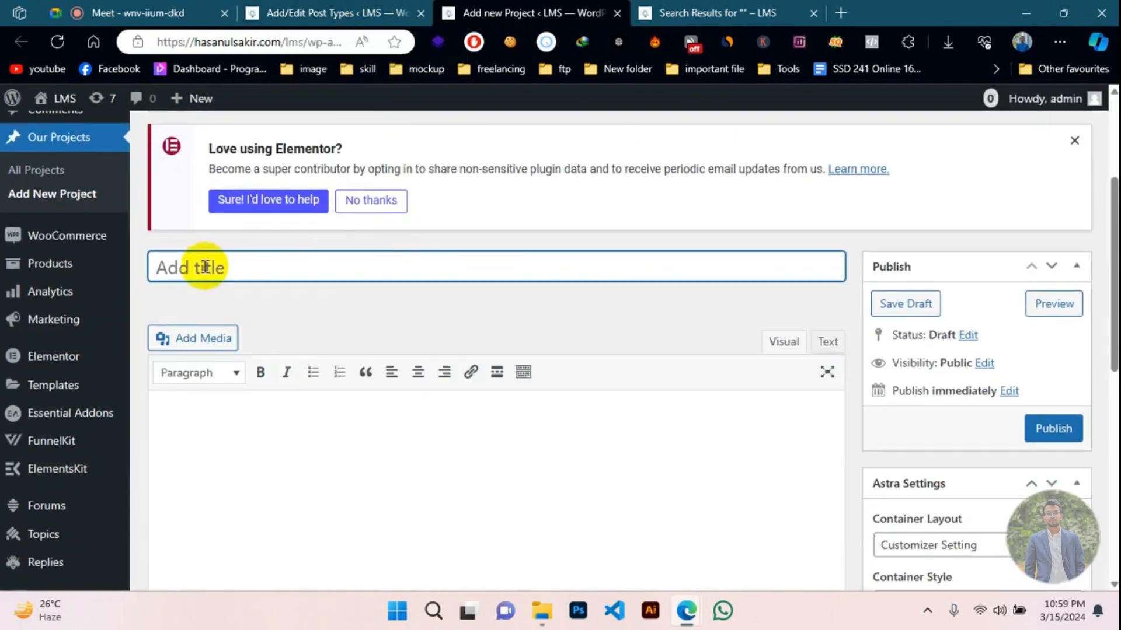
scroll(268, 321, "down", 3)
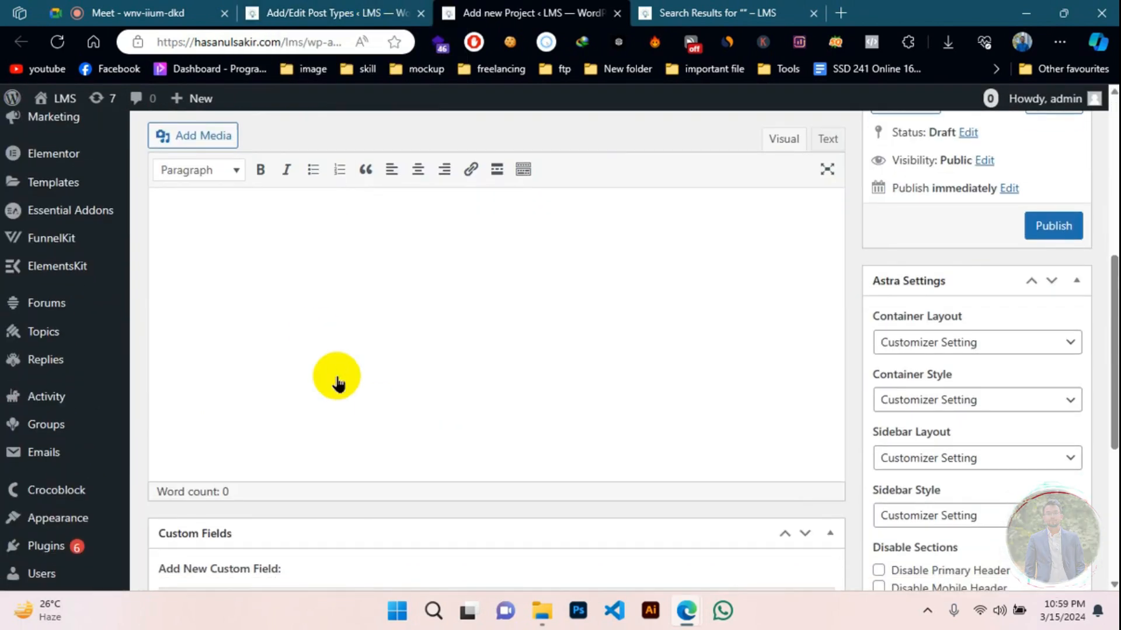
left_click(298, 313)
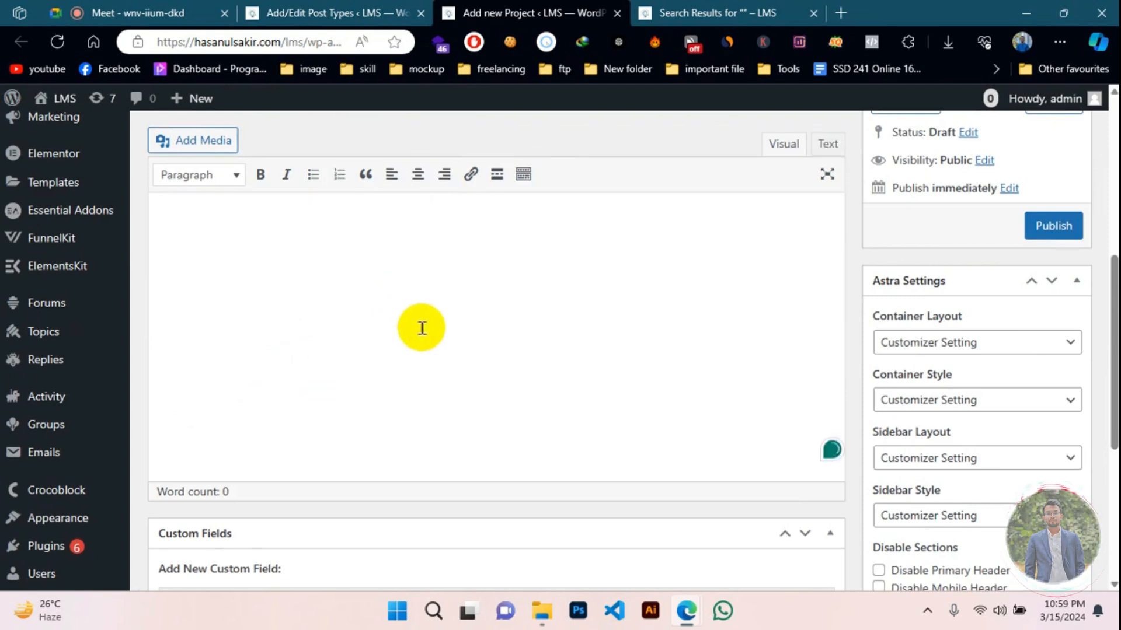
scroll(418, 325, "down", 5)
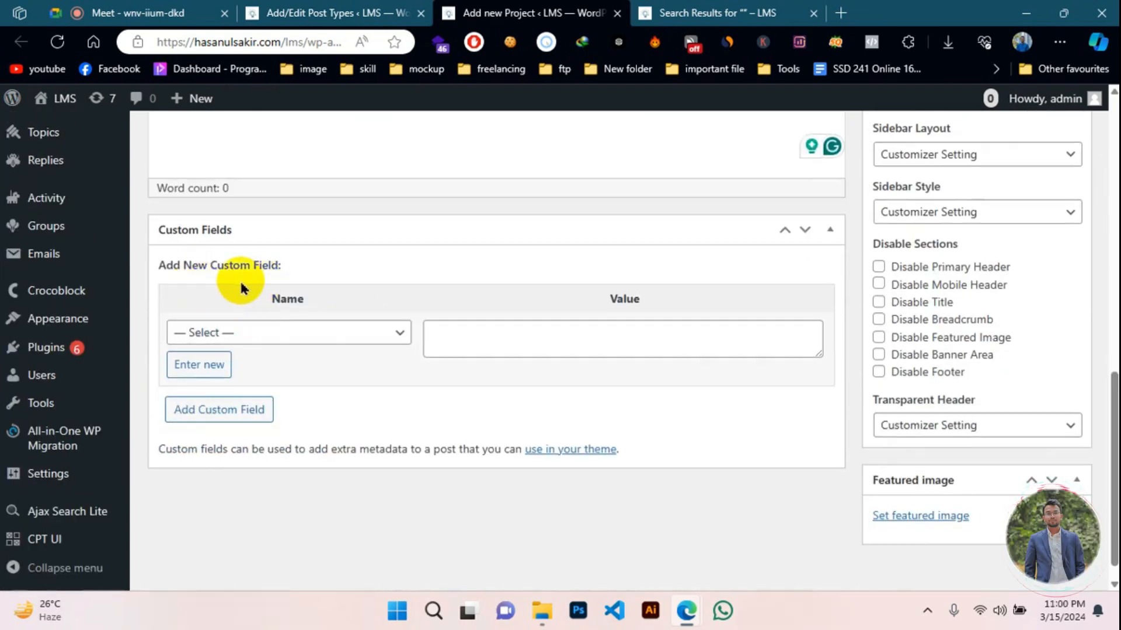
scroll(589, 385, "down", 1)
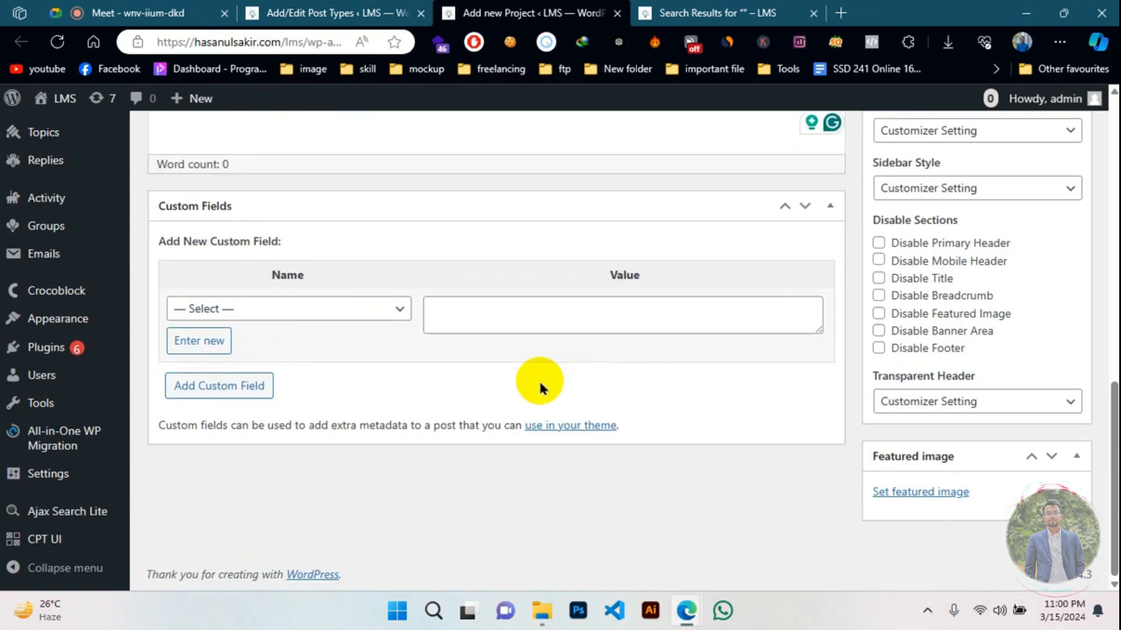
scroll(930, 444, "up", 3)
scroll(926, 378, "up", 5)
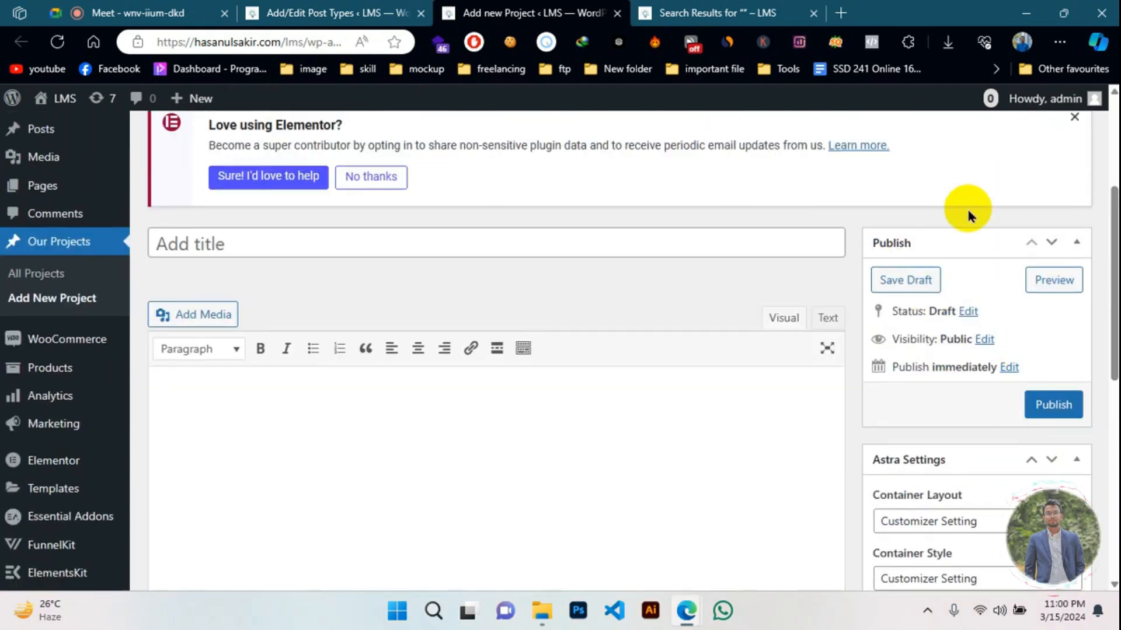
left_click(247, 250)
left_click(239, 418)
scroll(372, 368, "down", 7)
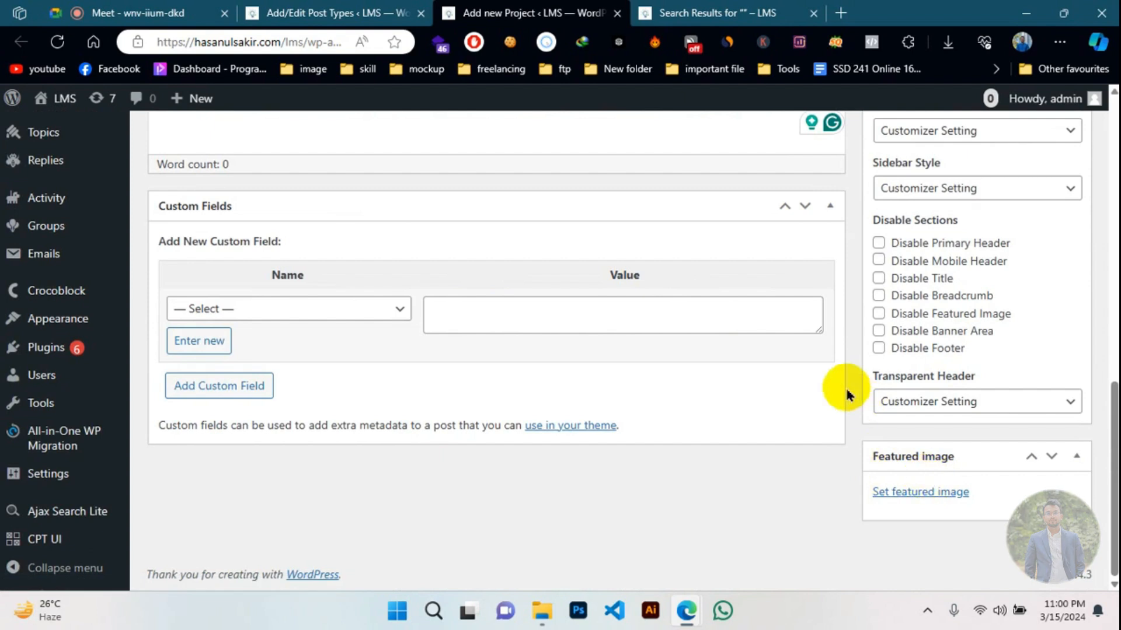
- Return to the post type's Supports options and enable Excerpt alongside Title, Editor and Featured Image
left_click(370, 7)
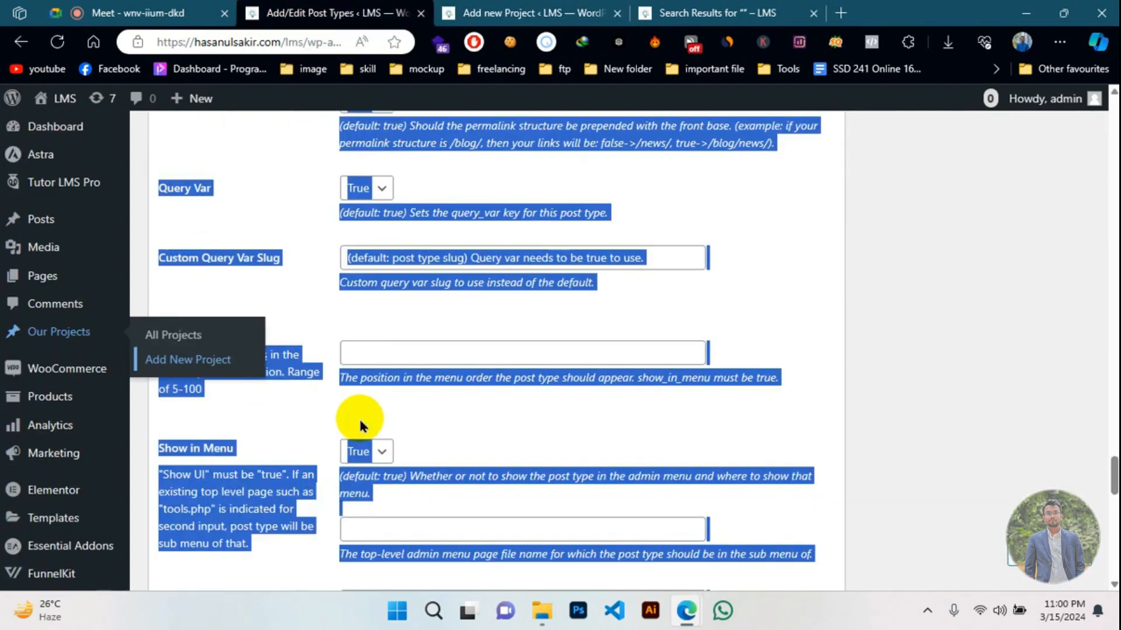
left_click(305, 408)
scroll(305, 408, "down", 15)
scroll(308, 415, "up", 5)
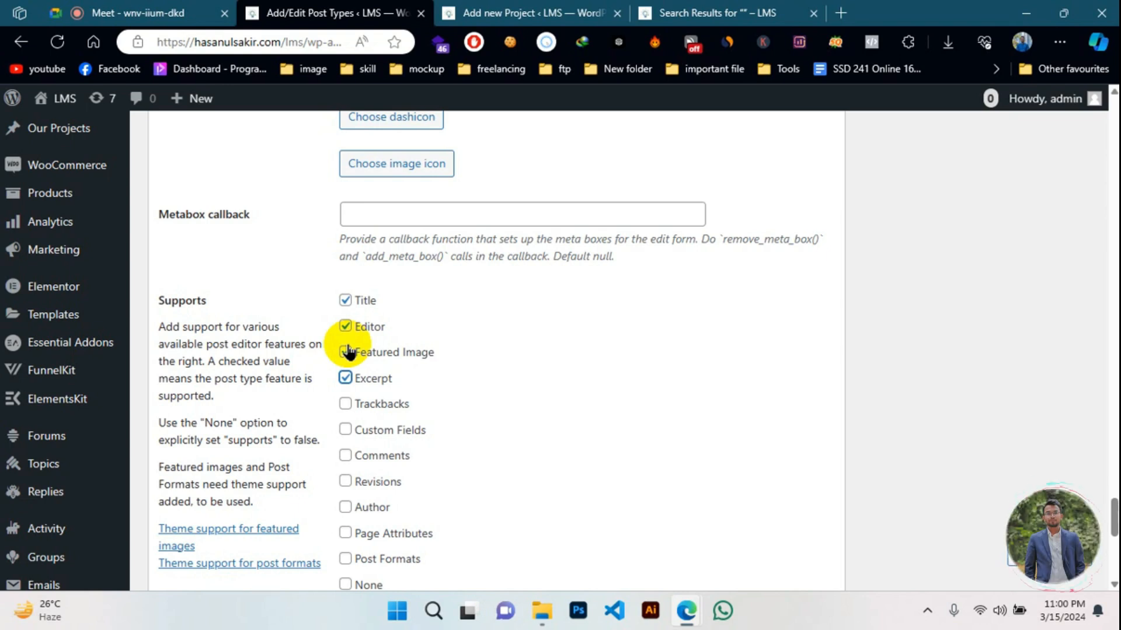
left_click(347, 352)
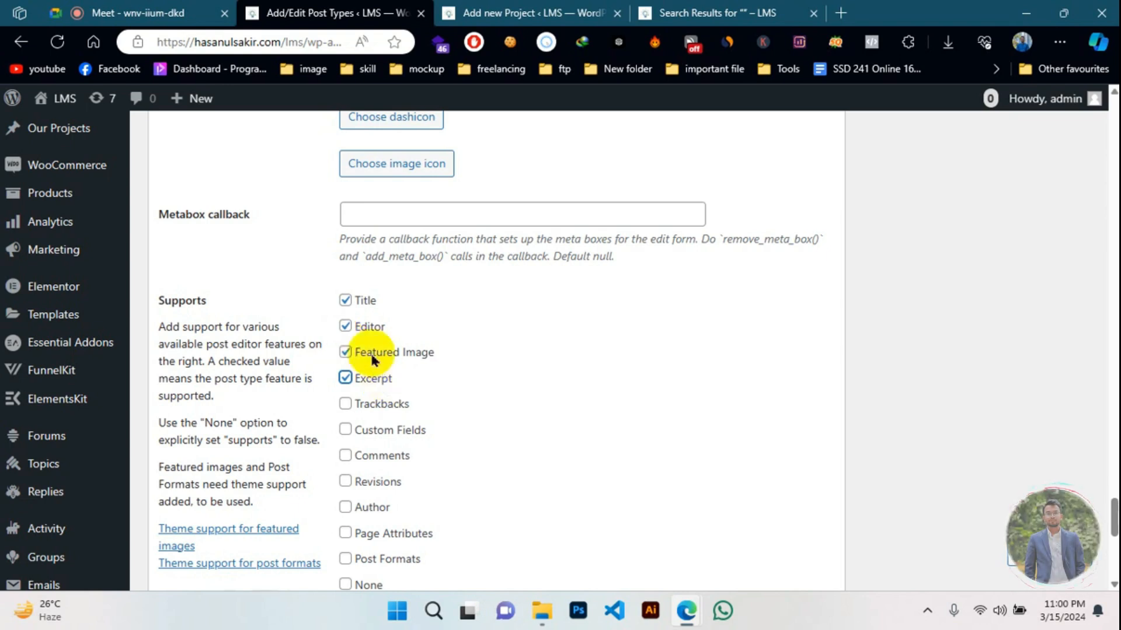
scroll(350, 353, "down", 2)
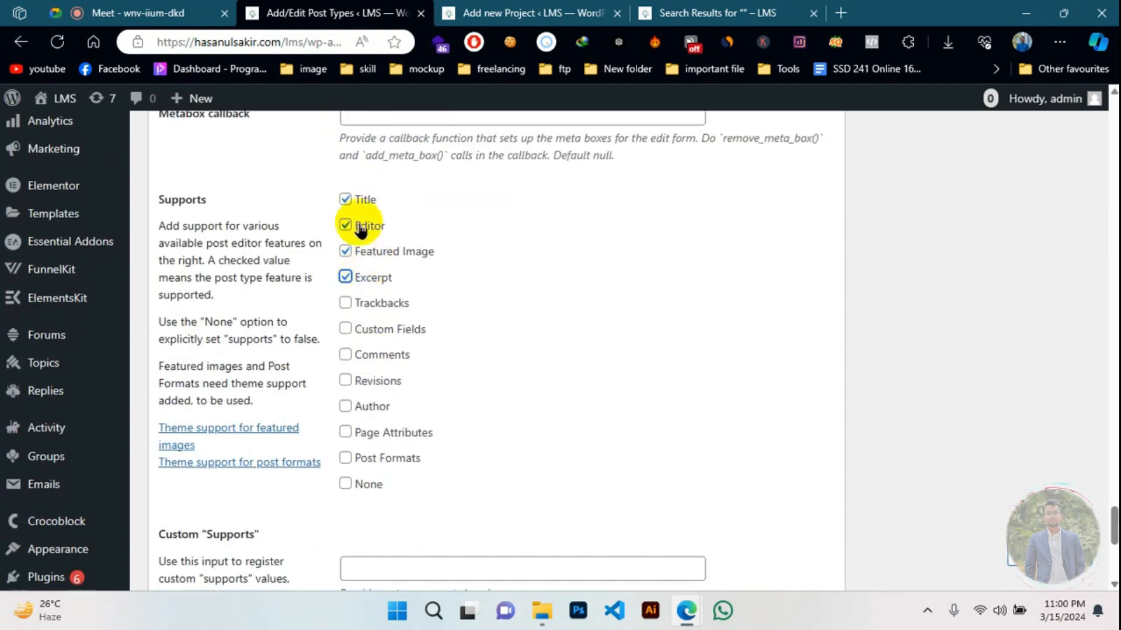
- Look over the available Taxonomies without selecting any and save the Projects post type
scroll(365, 274, "down", 5)
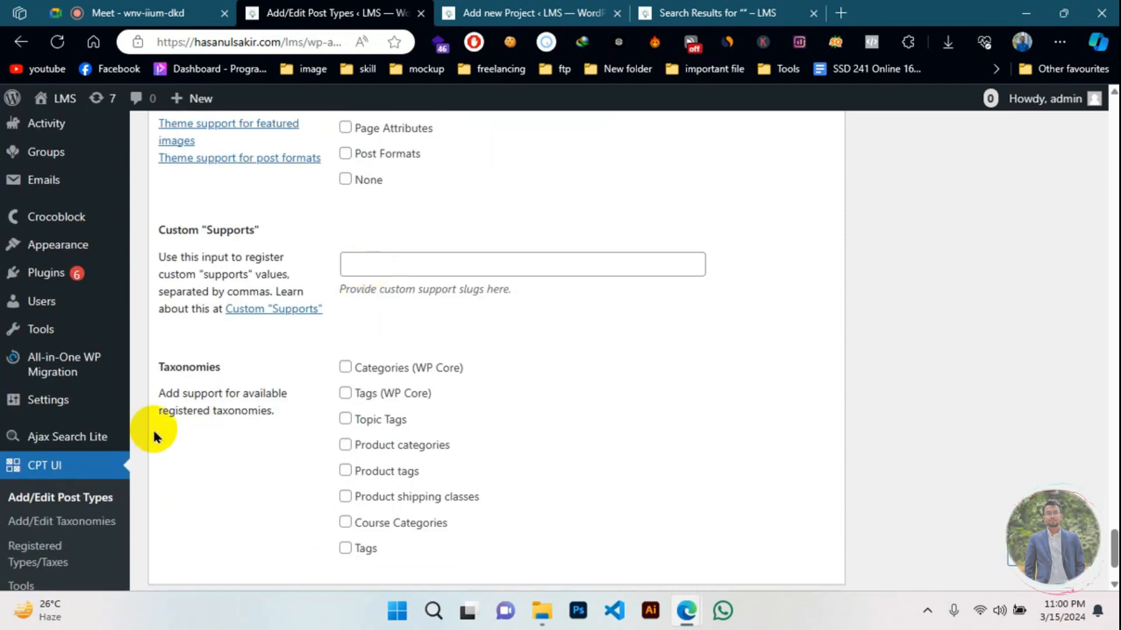
scroll(172, 344, "down", 2)
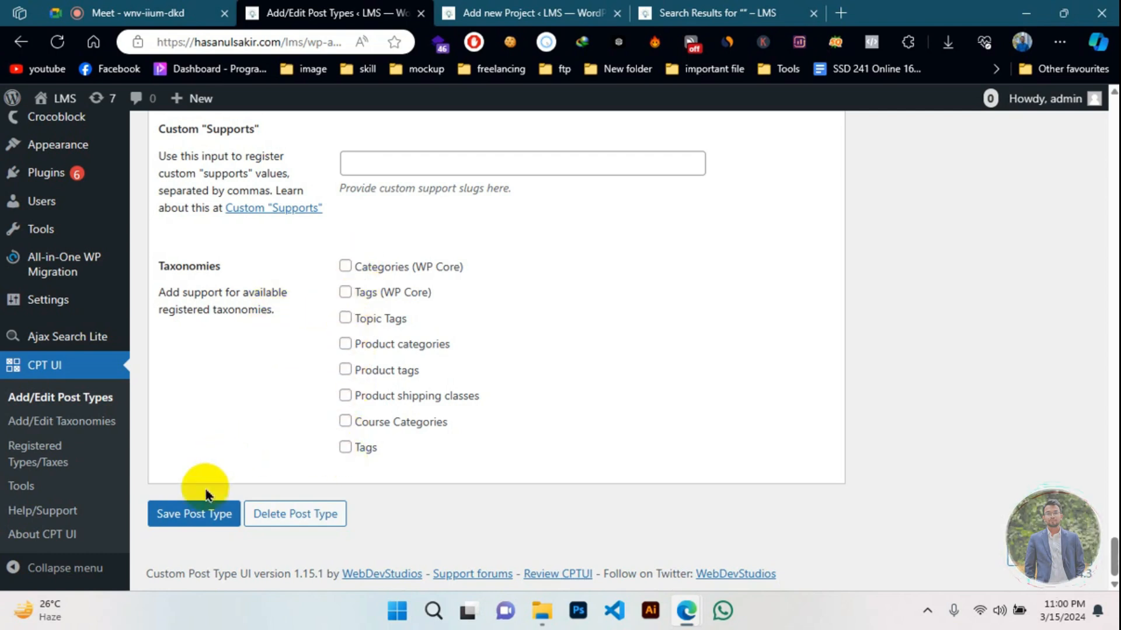
left_click(213, 514)
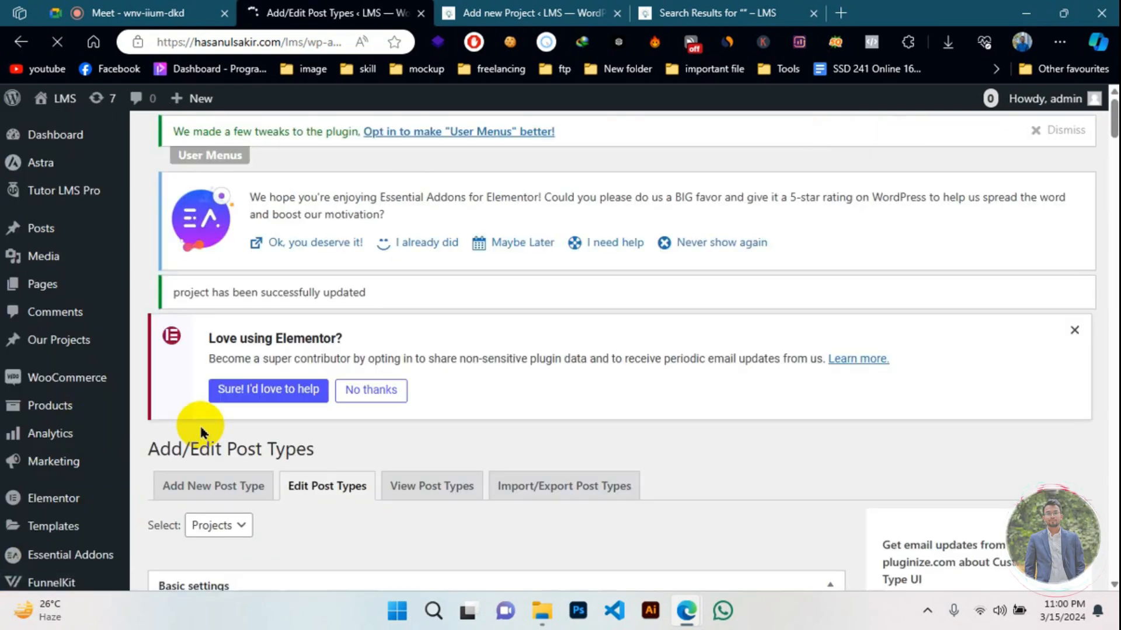
- Examine the Categories and Tags entries that belong to Posts in the admin navigation
scroll(267, 386, "down", 2)
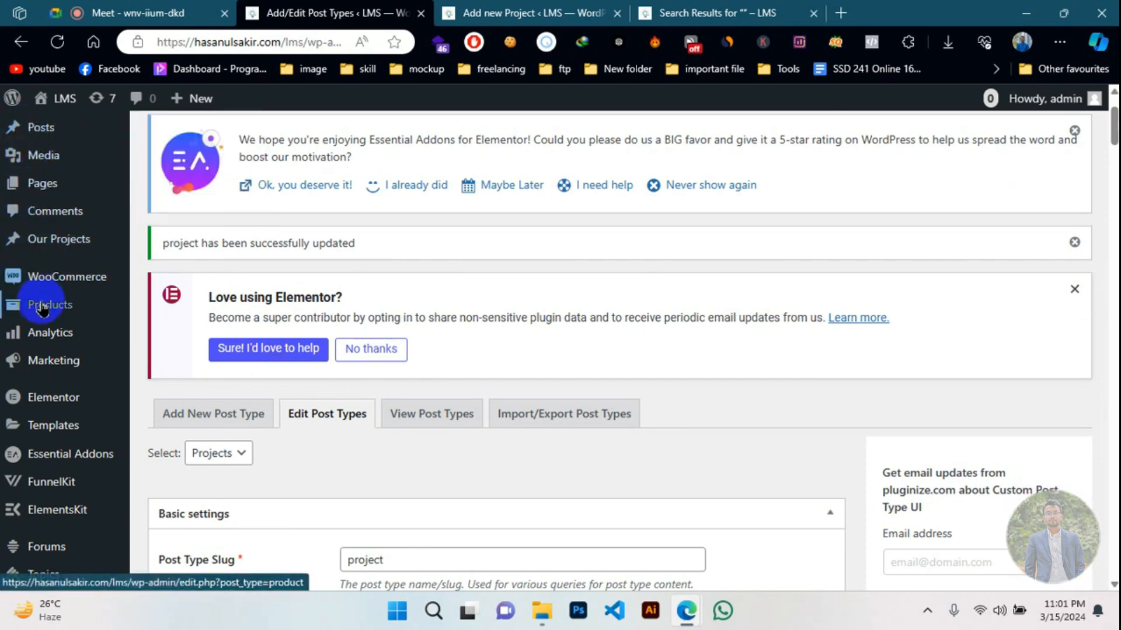
scroll(42, 308, "up", 2)
mouse_move(35, 228)
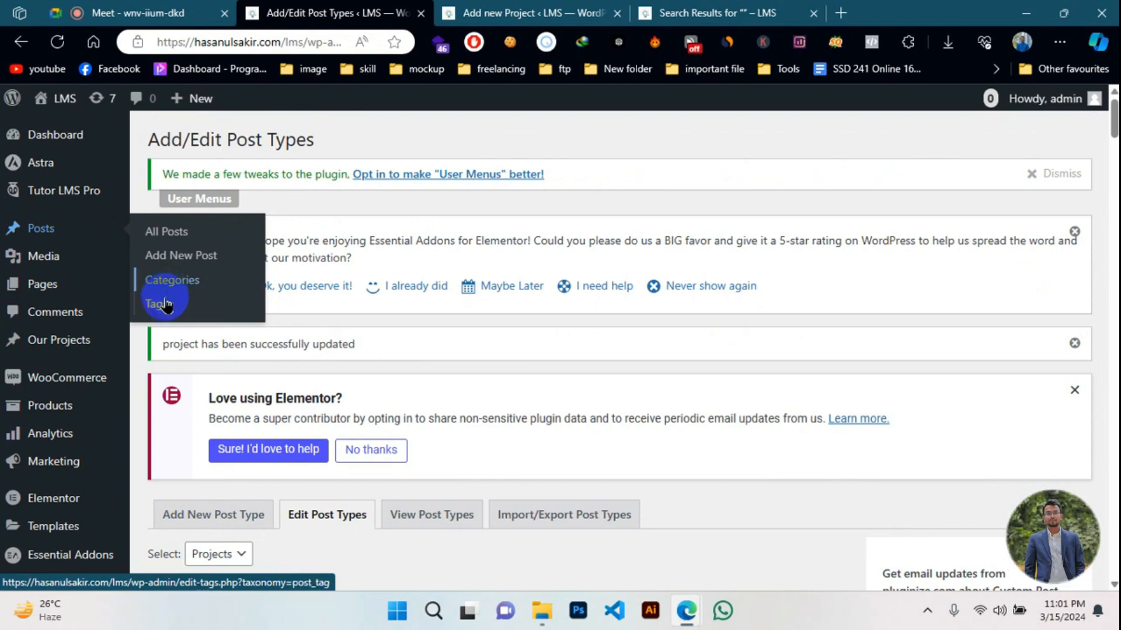
scroll(163, 323, "down", 2)
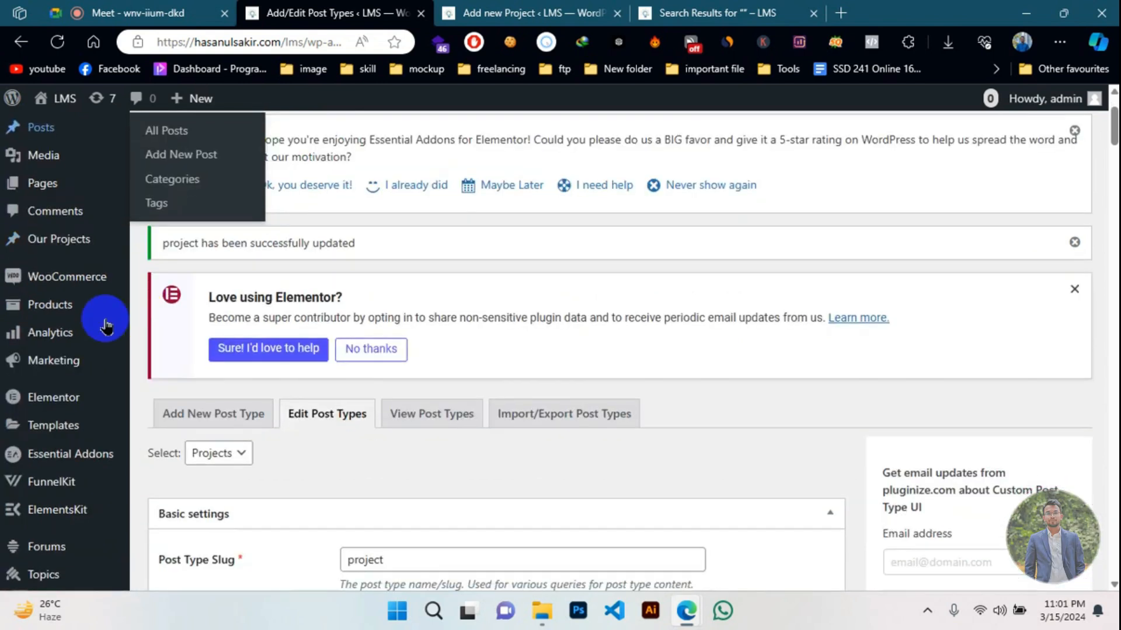
- Review the new project form's title, content editor, Custom Fields, Astra Settings and Featured image sections alongside the admin navigation
mouse_move(50, 304)
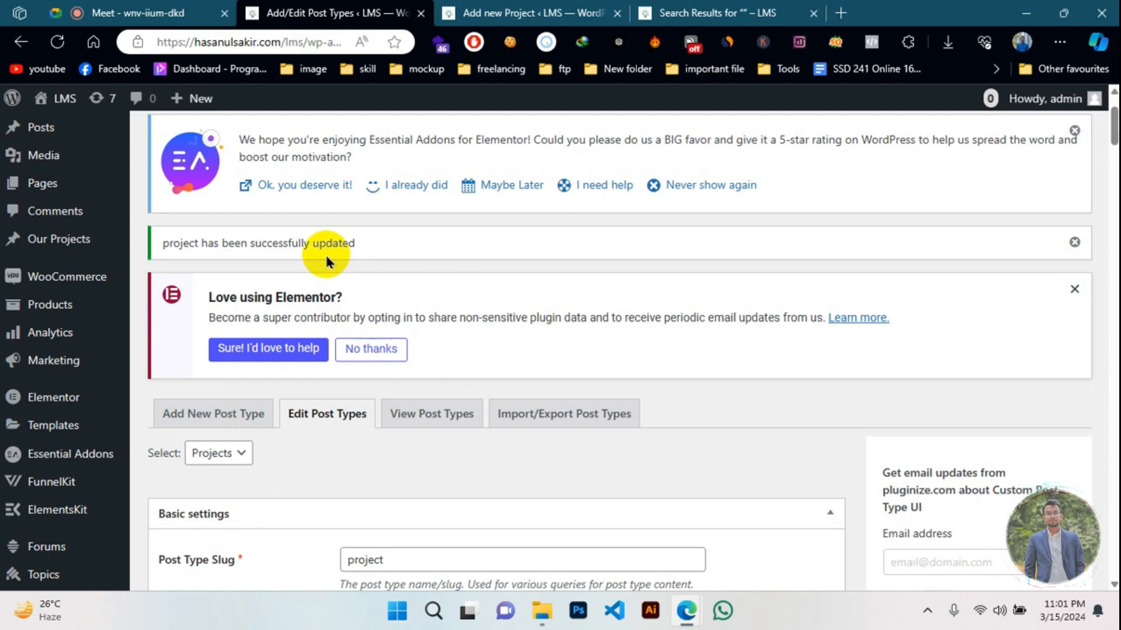
scroll(324, 253, "down", 2)
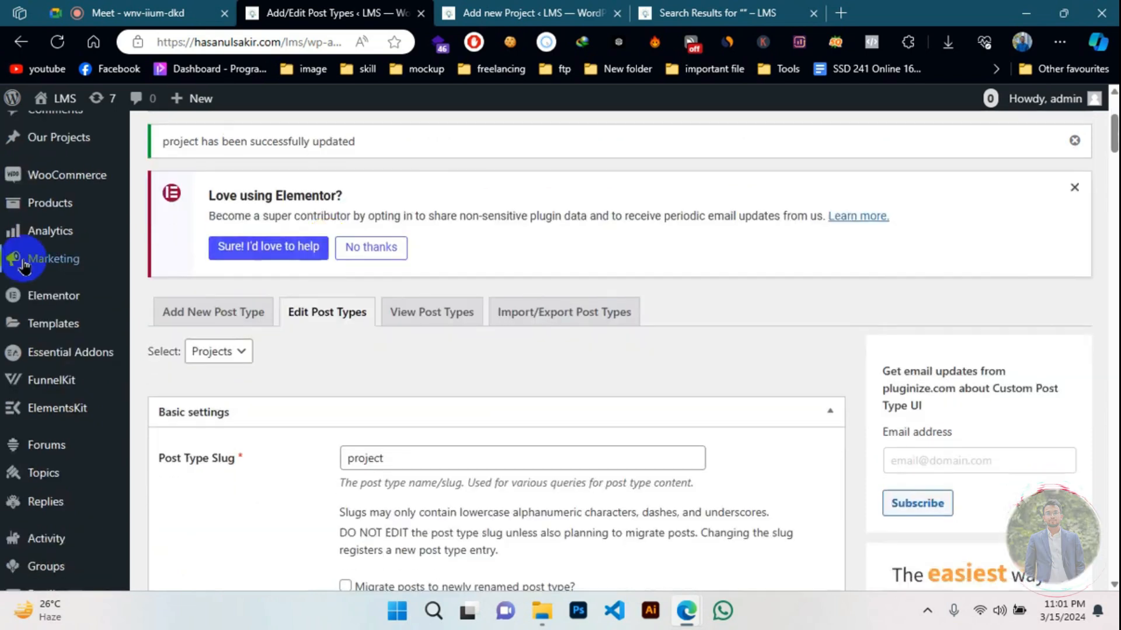
left_click(562, 7)
scroll(915, 340, "up", 10)
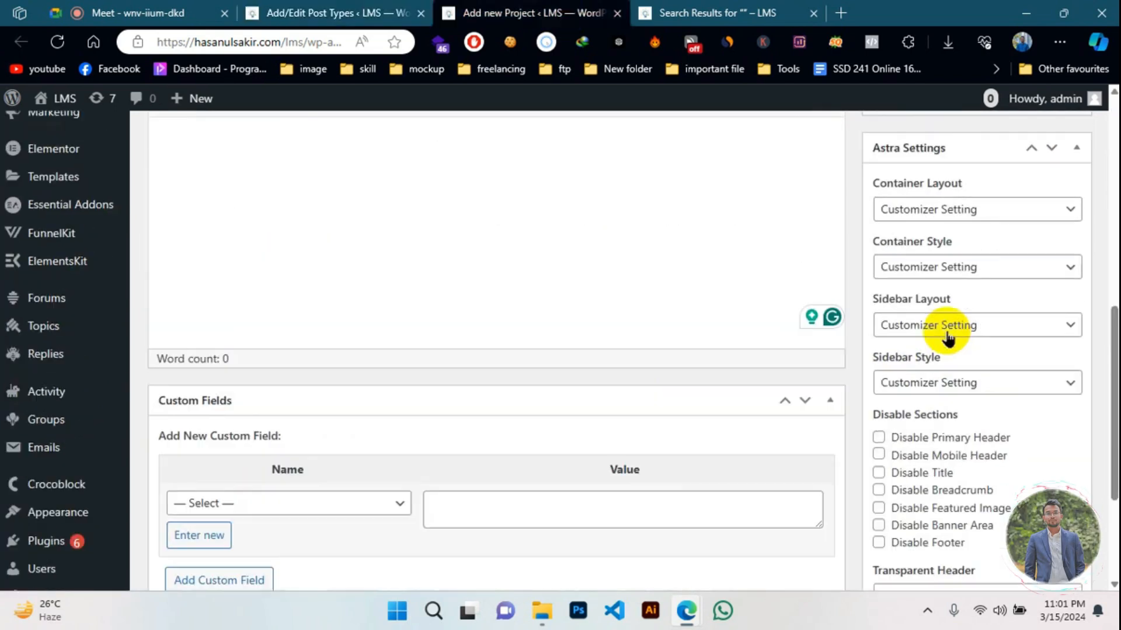
scroll(934, 332, "down", 10)
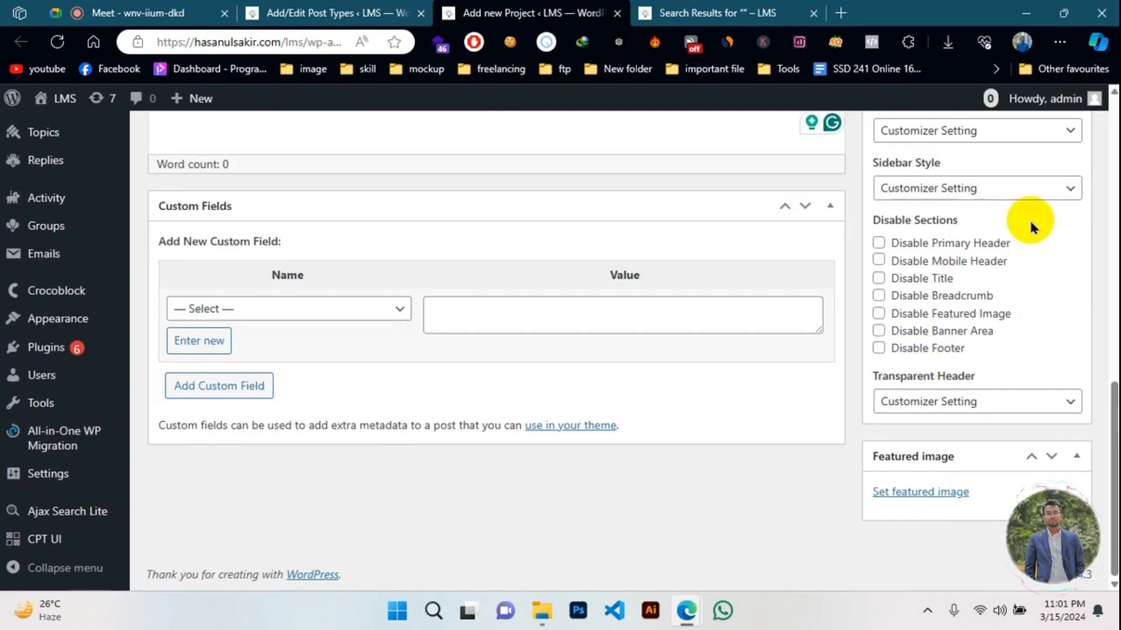
scroll(548, 394, "up", 8)
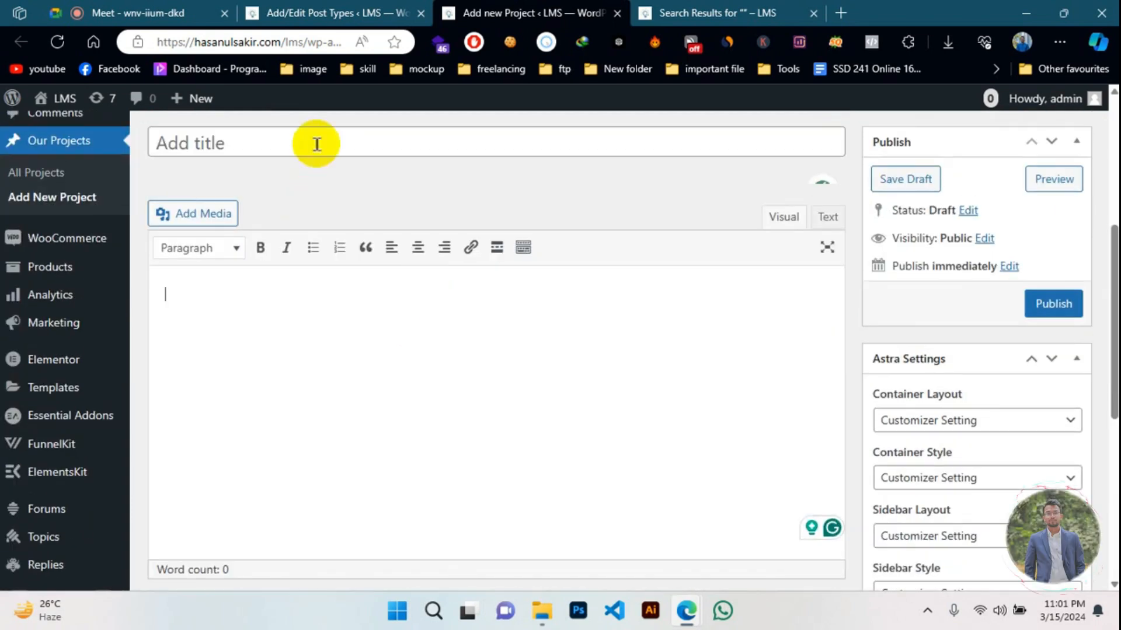
scroll(1008, 359, "down", 6)
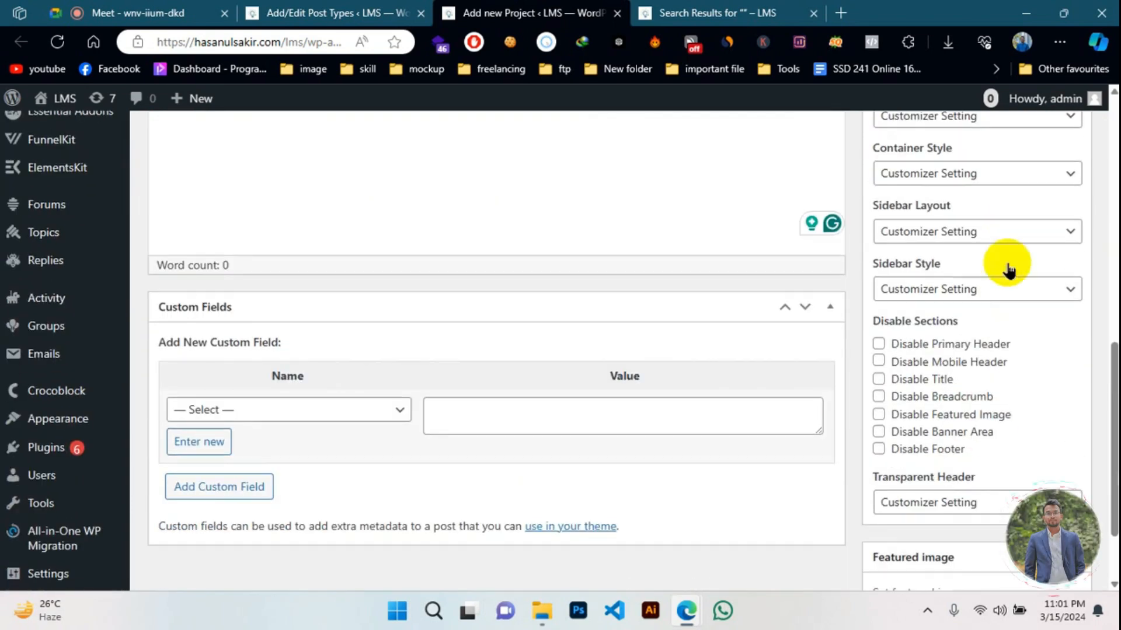
scroll(888, 292, "up", 8)
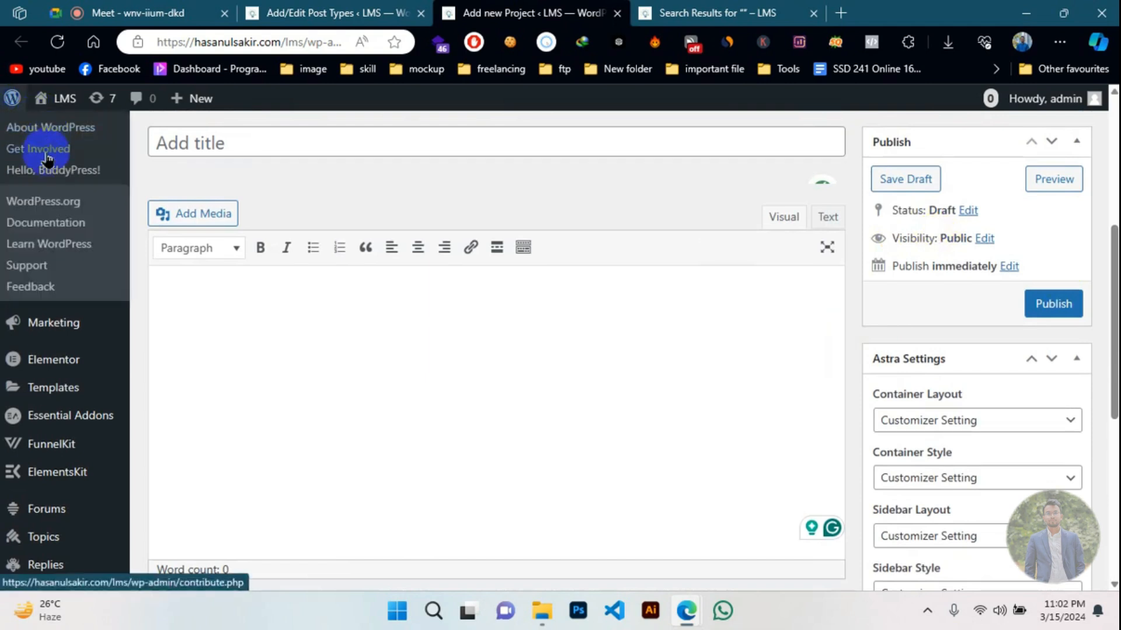
scroll(201, 362, "up", 4)
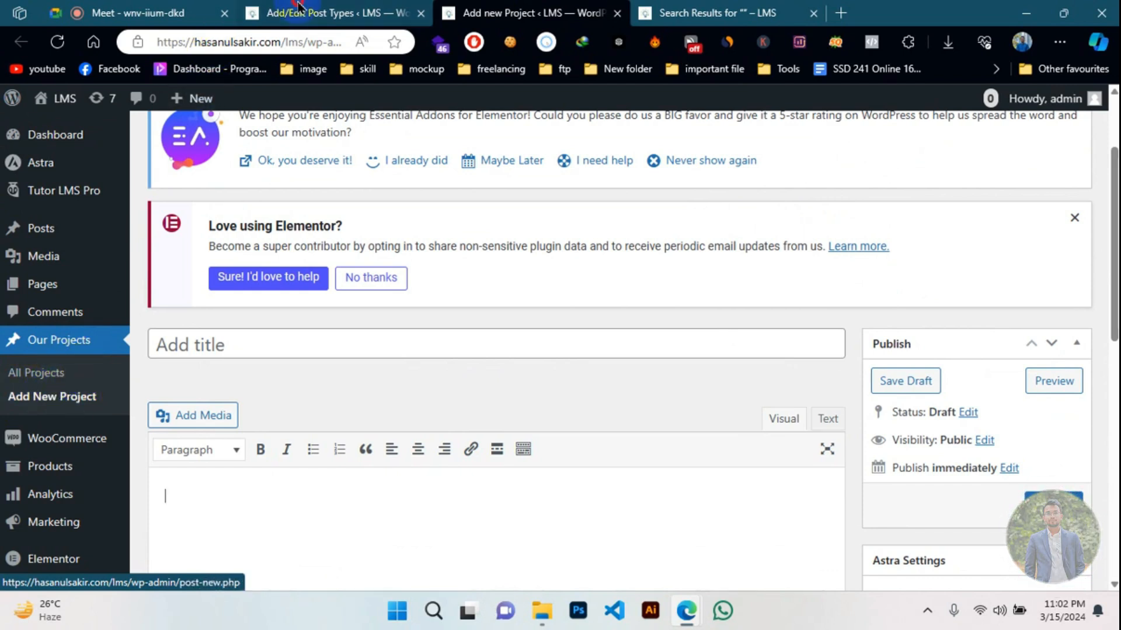
- Return to the post type settings and open CPT UI's Add/Edit Taxonomies page
left_click(315, 13)
scroll(328, 244, "down", 2)
scroll(327, 240, "down", 10)
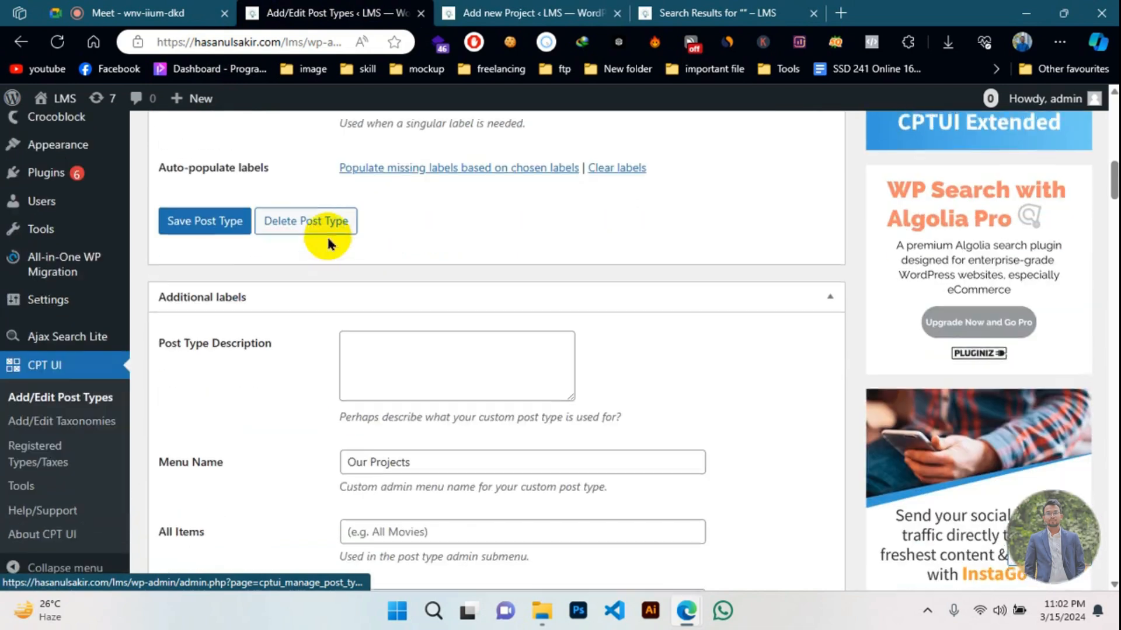
left_click(42, 430)
left_click(47, 426)
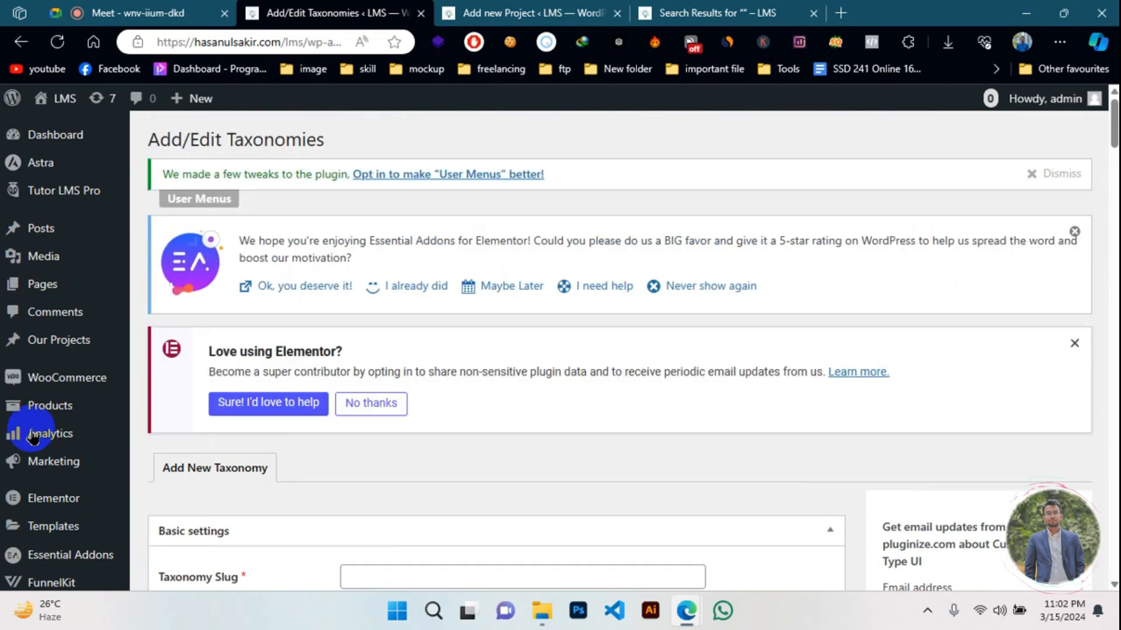
- Examine the new taxonomy's slug, plural label, singular label and post type attachment options
scroll(315, 332, "down", 5)
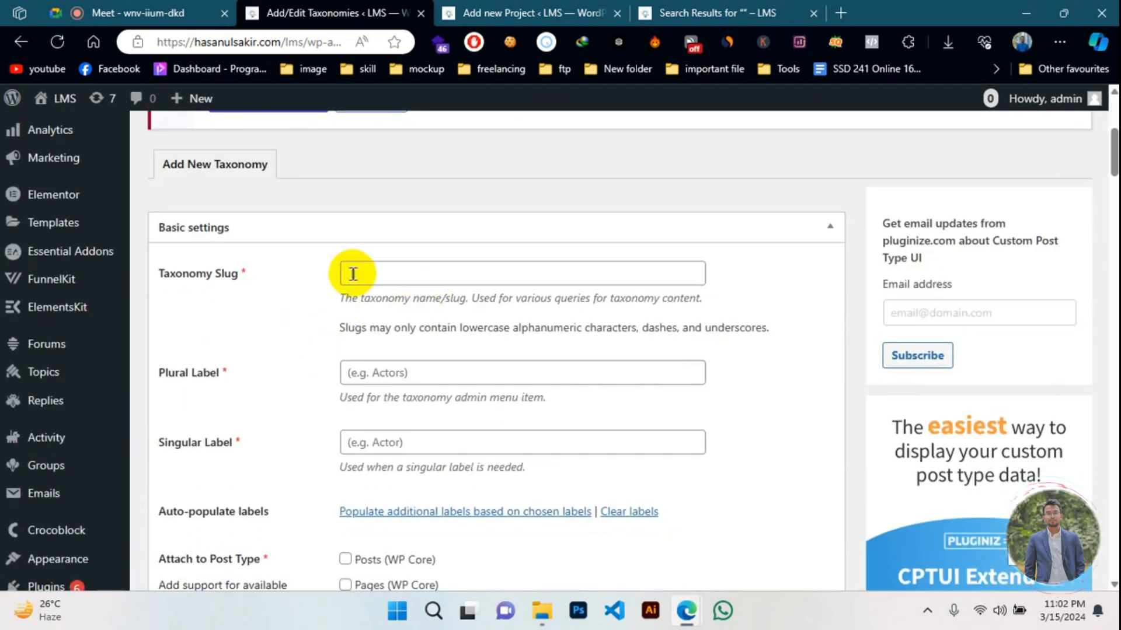
left_click(353, 274)
left_click(327, 306)
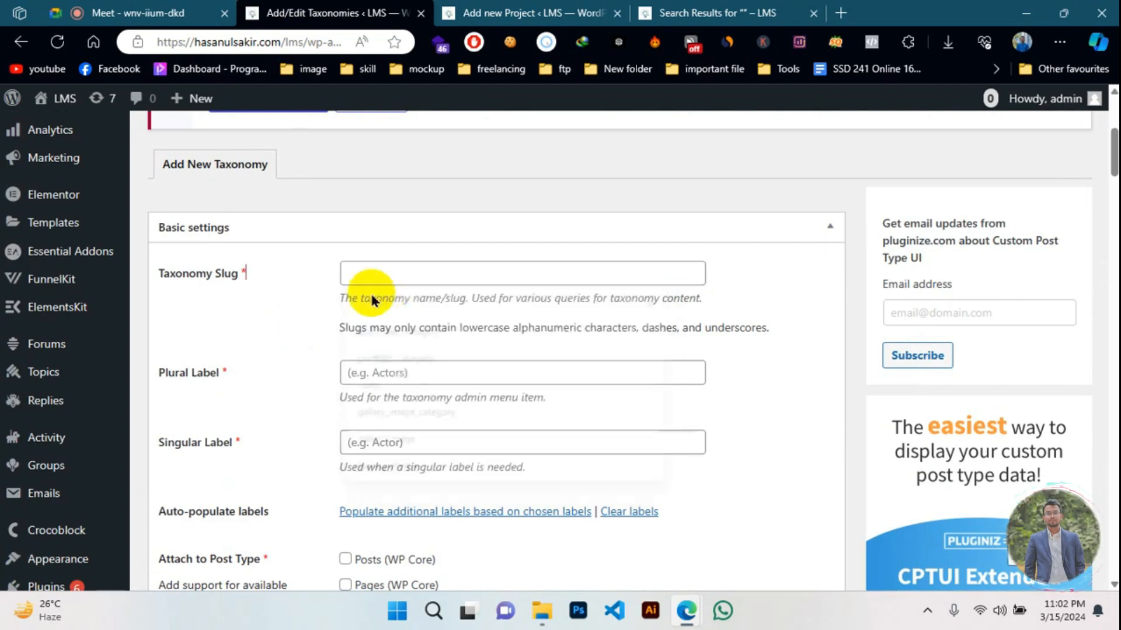
left_click(394, 283)
left_click(212, 401)
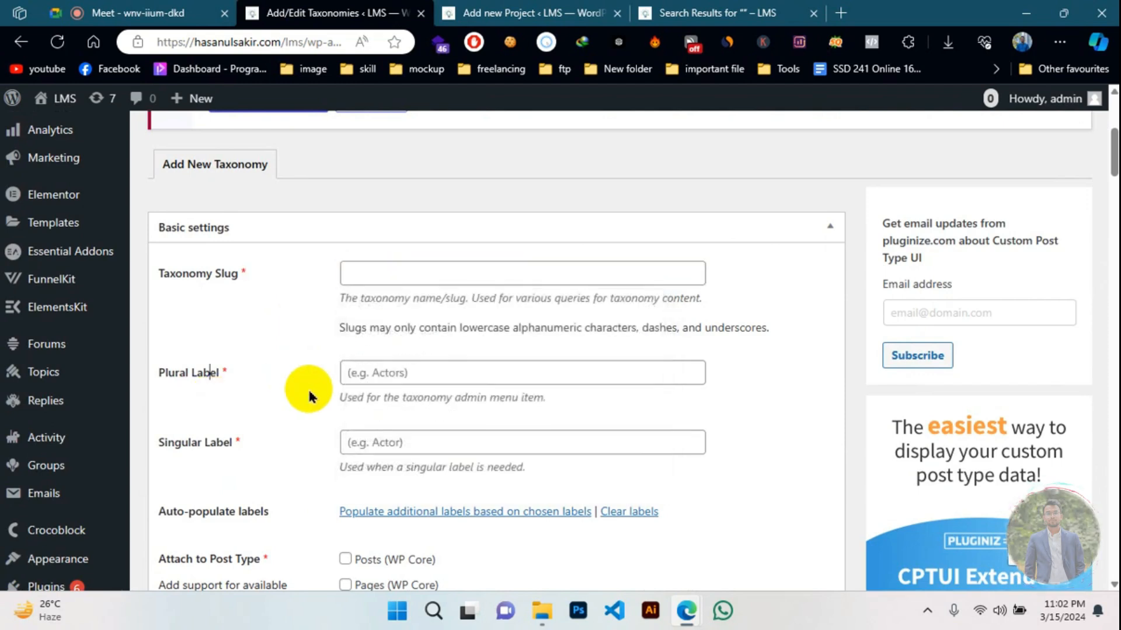
left_click(345, 370)
scroll(258, 391, "down", 3)
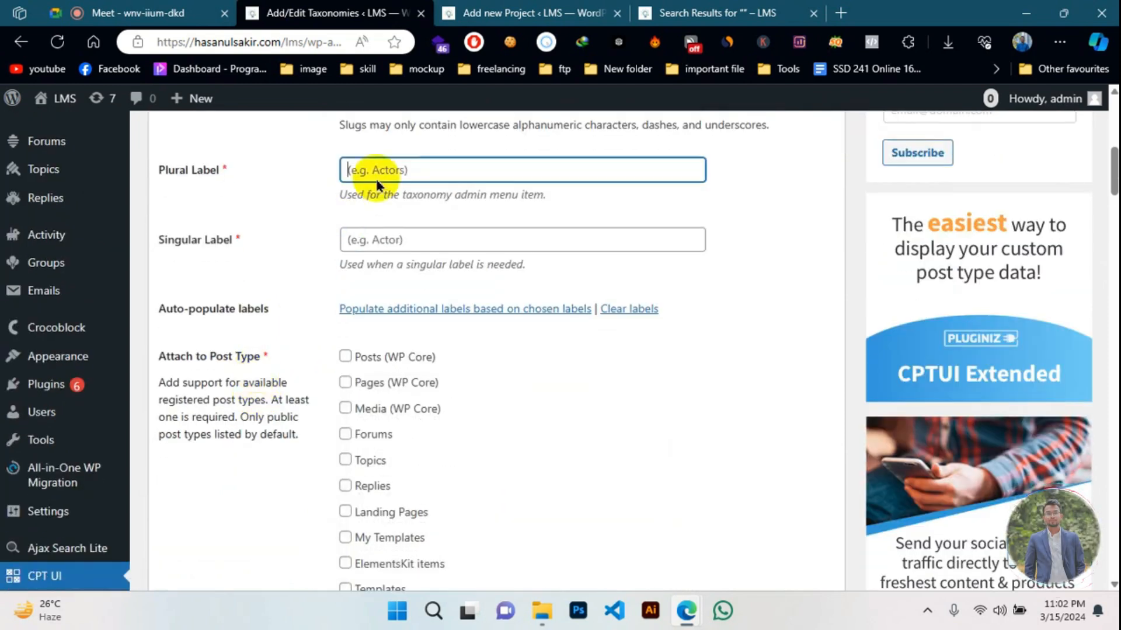
scroll(293, 380, "down", 2)
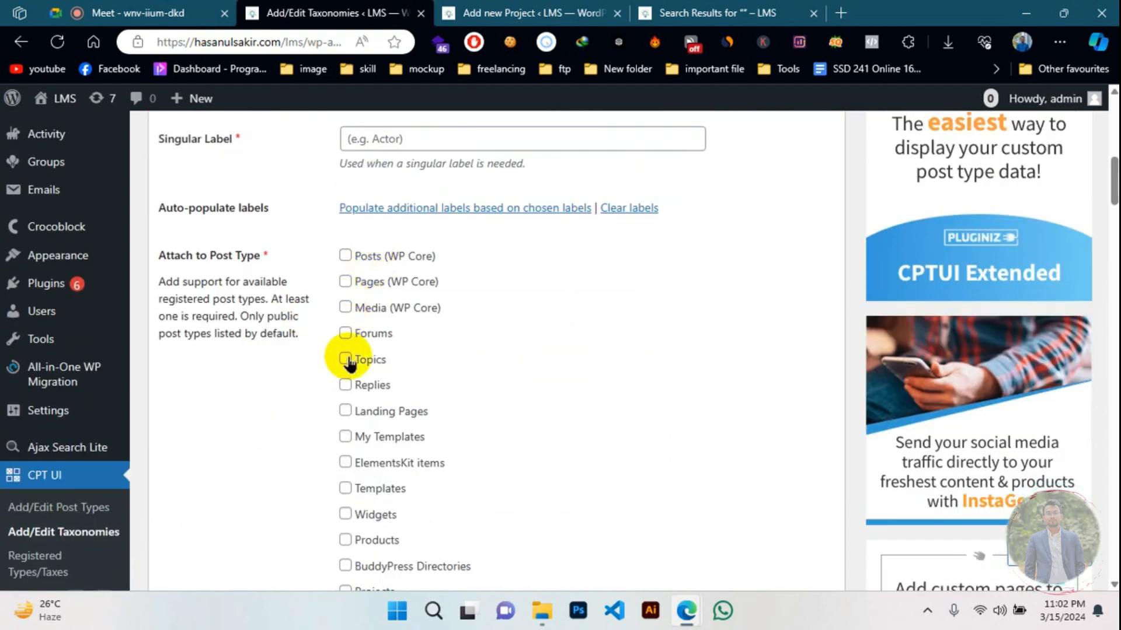
scroll(234, 245, "up", 5)
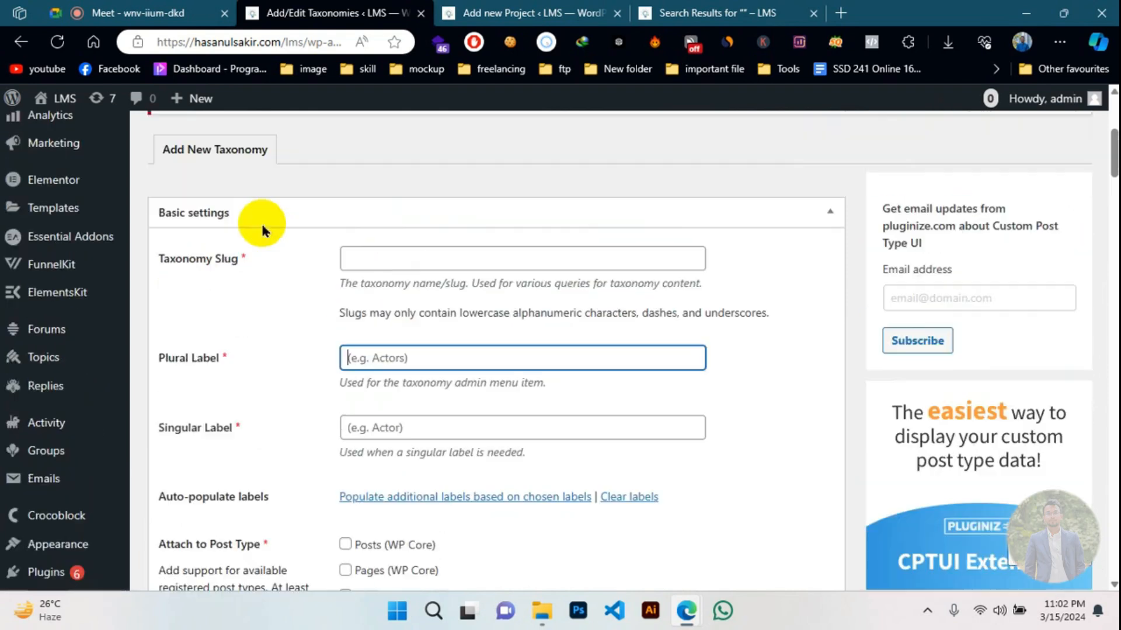
- Attach the new taxonomy to the Projects post type
scroll(303, 286, "down", 5)
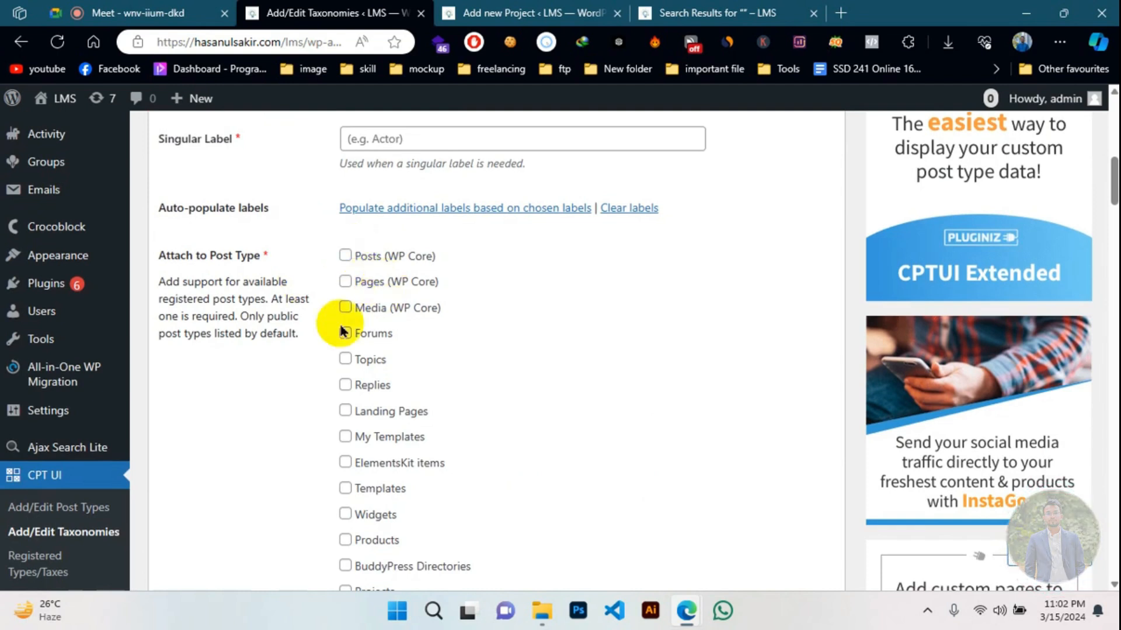
scroll(384, 325, "down", 4)
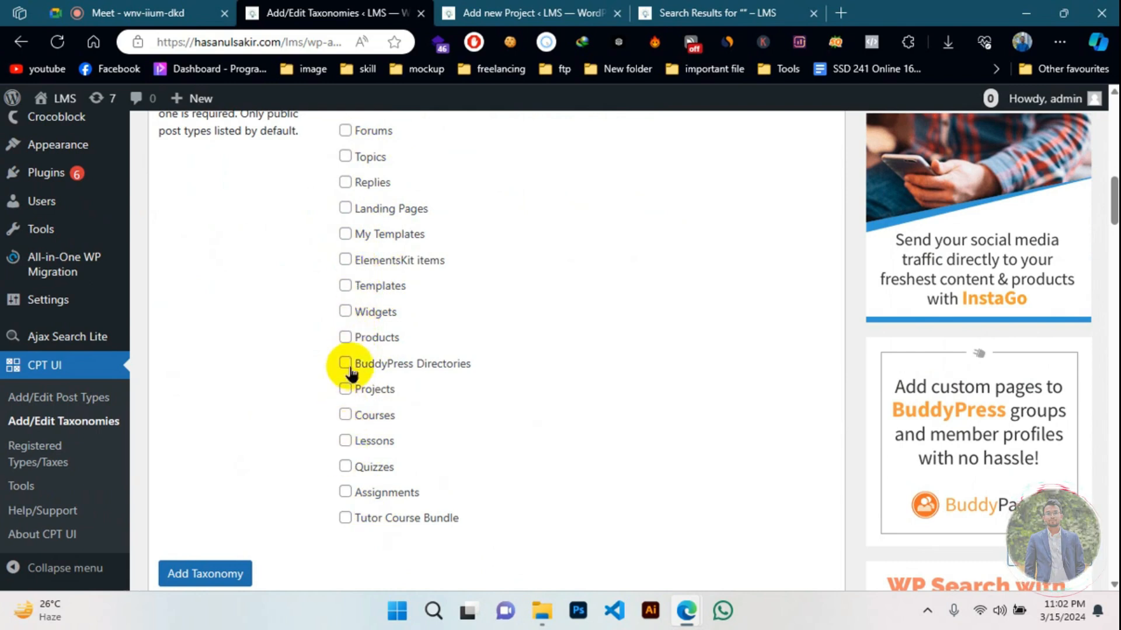
left_click(345, 389)
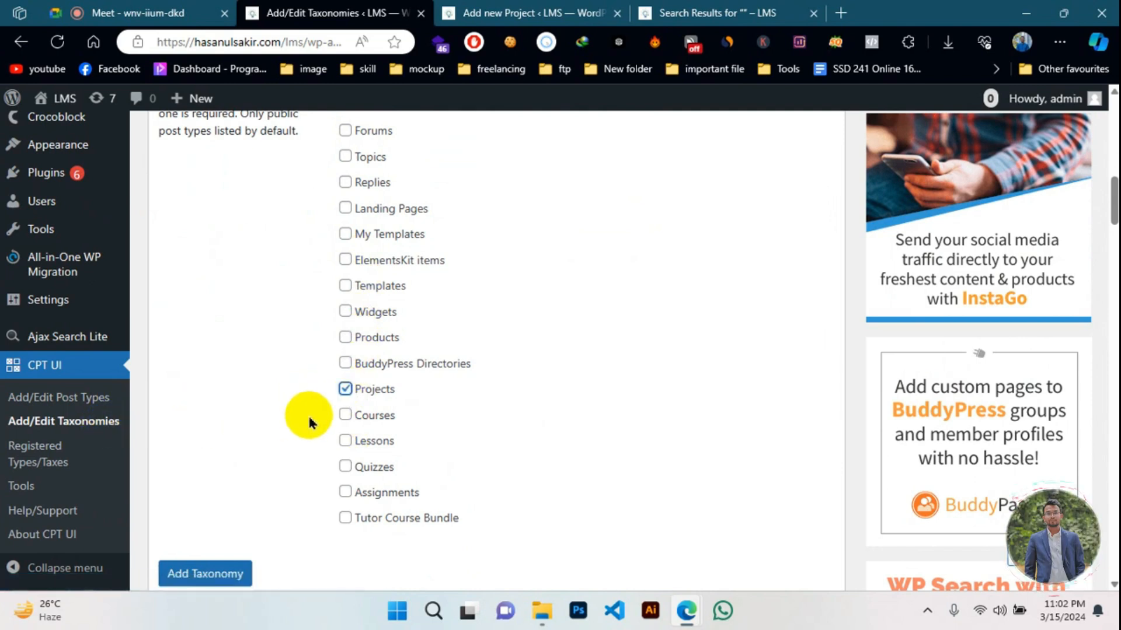
- Look through the taxonomy's additional labels and its Settings section, including the Hierarchical option
scroll(367, 395, "down", 10)
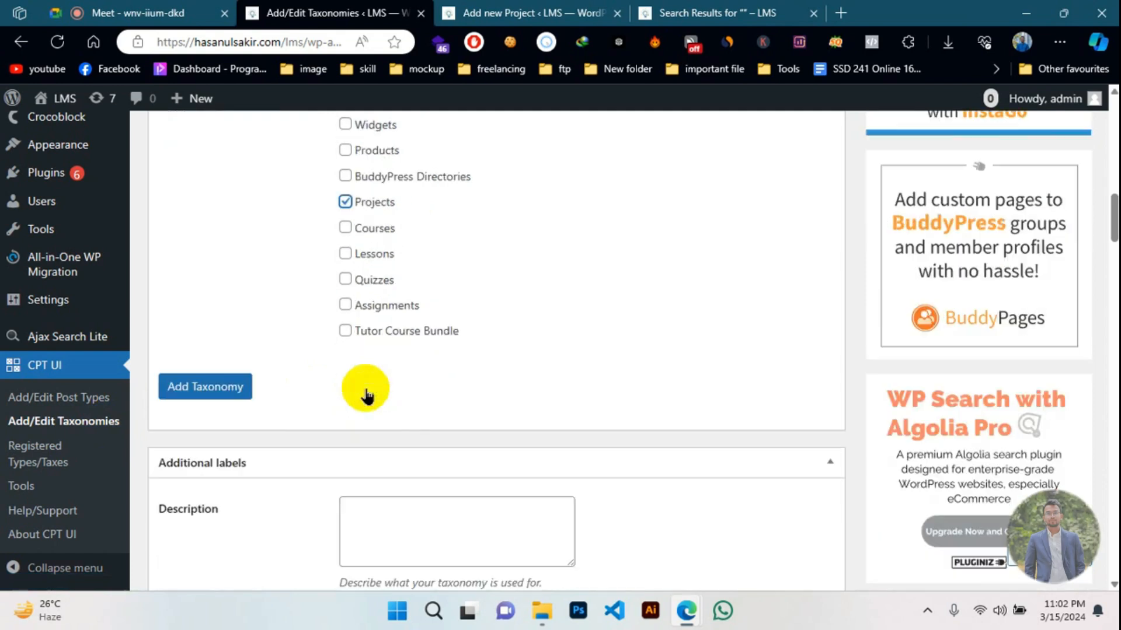
scroll(350, 230, "up", 2)
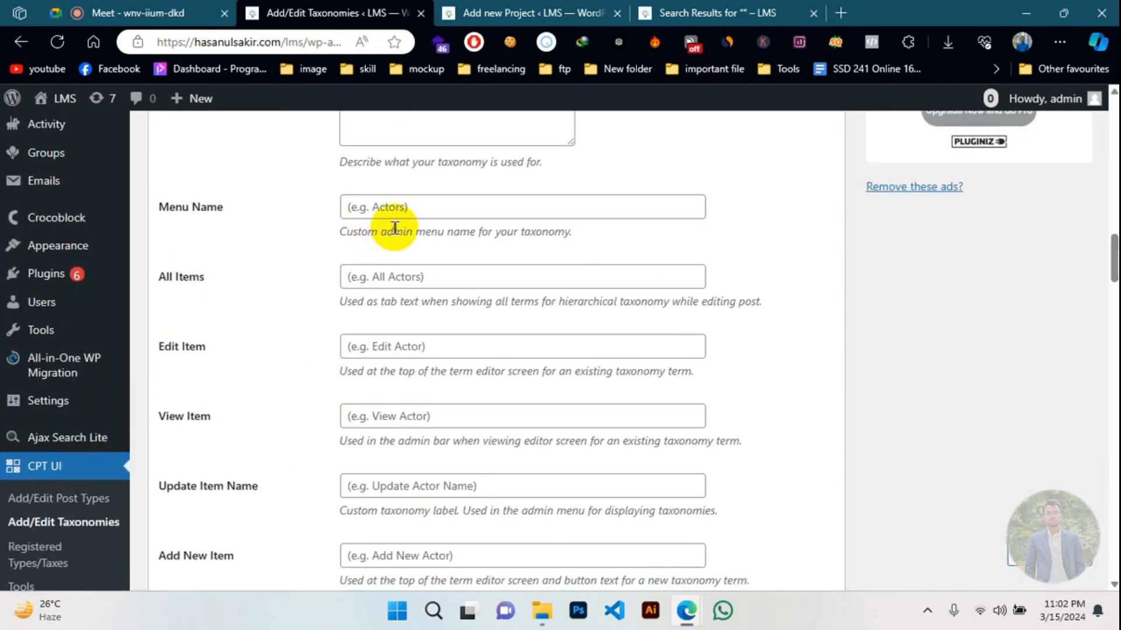
scroll(394, 228, "down", 12)
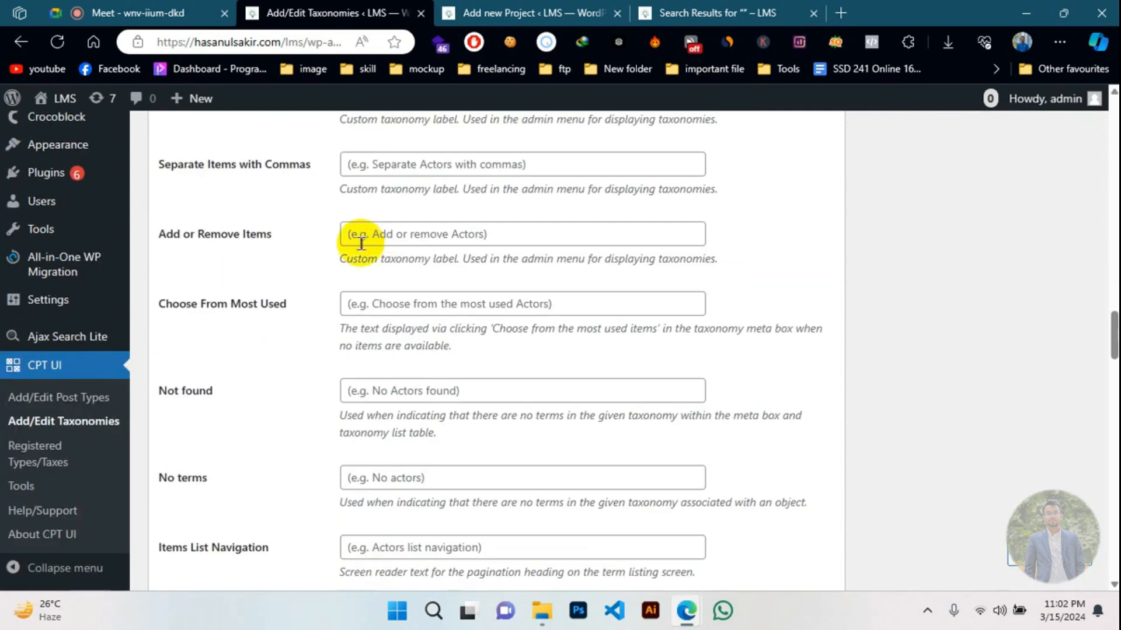
scroll(361, 244, "down", 14)
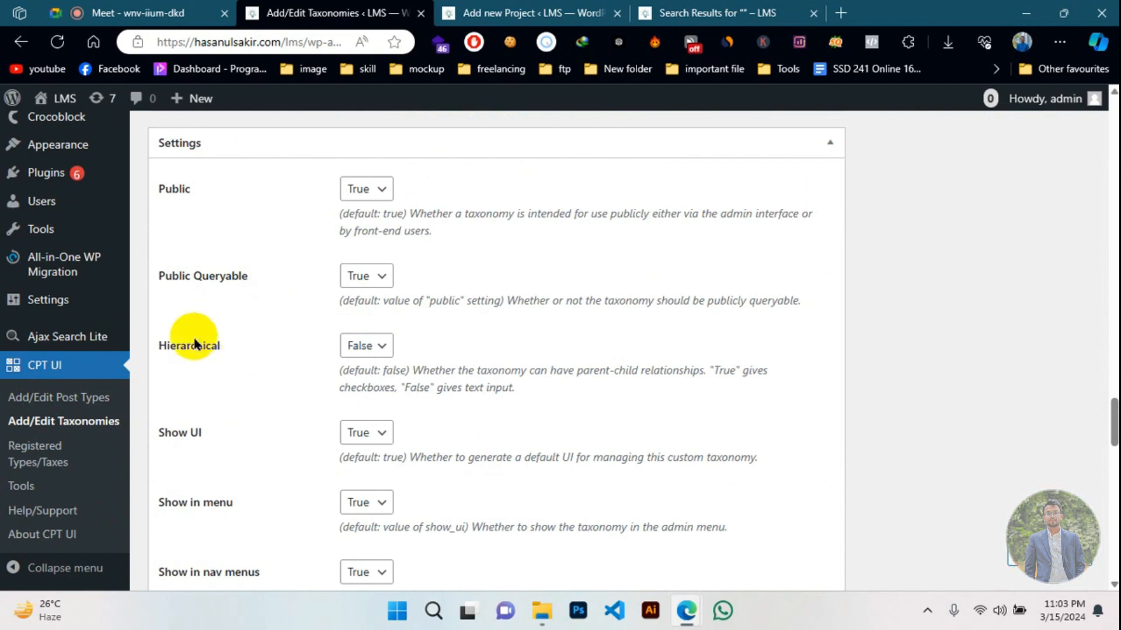
scroll(222, 337, "down", 2)
scroll(239, 385, "down", 2)
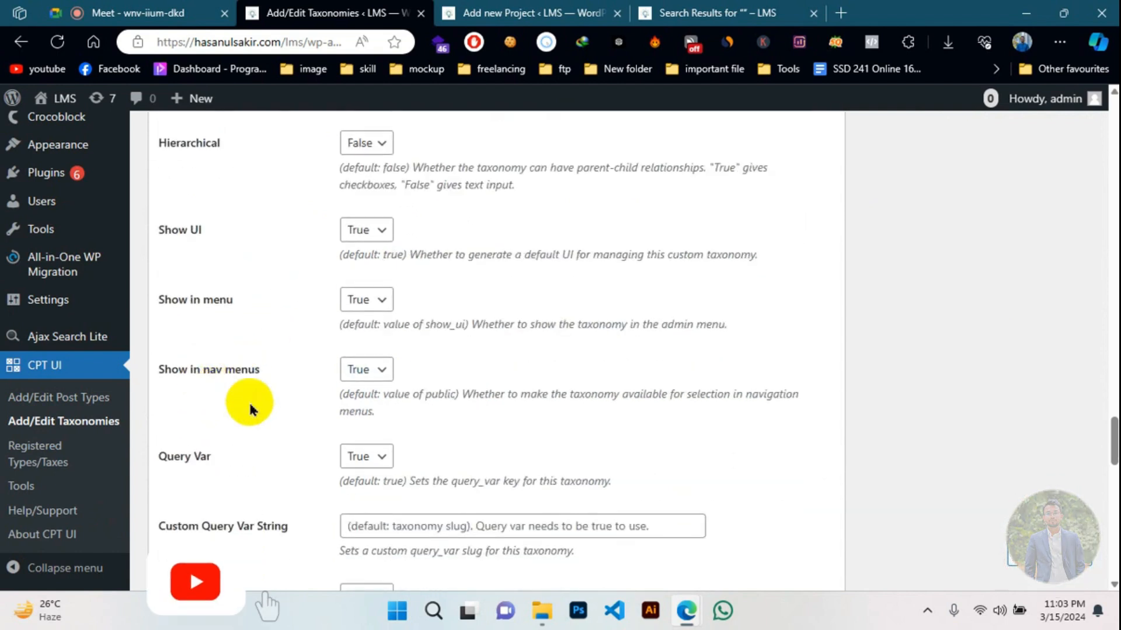
scroll(250, 405, "down", 7)
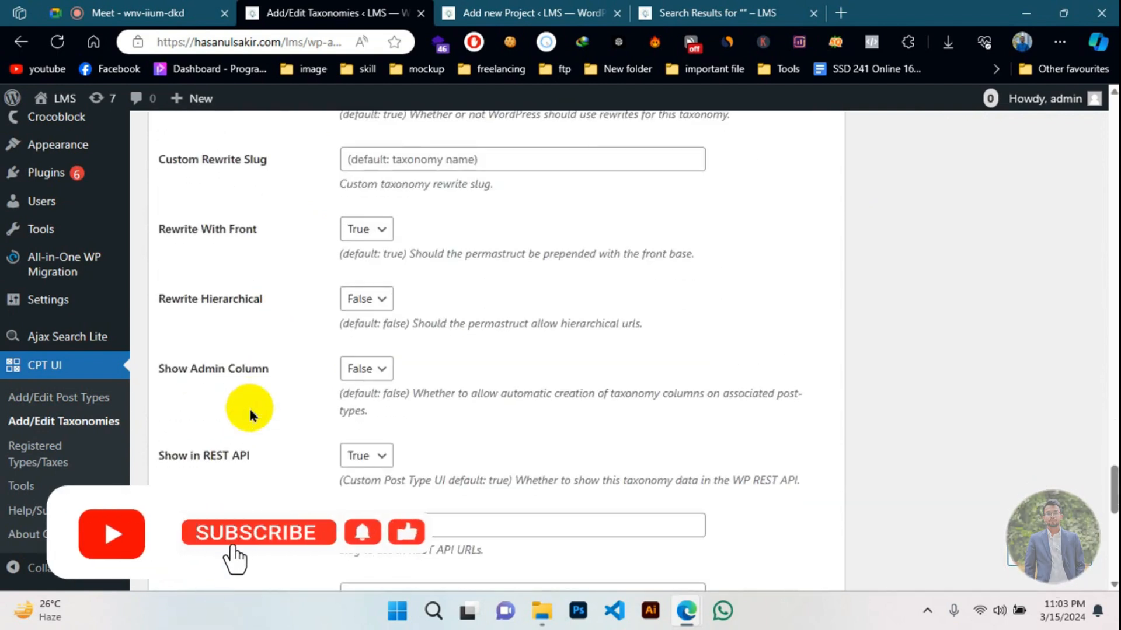
scroll(250, 413, "down", 9)
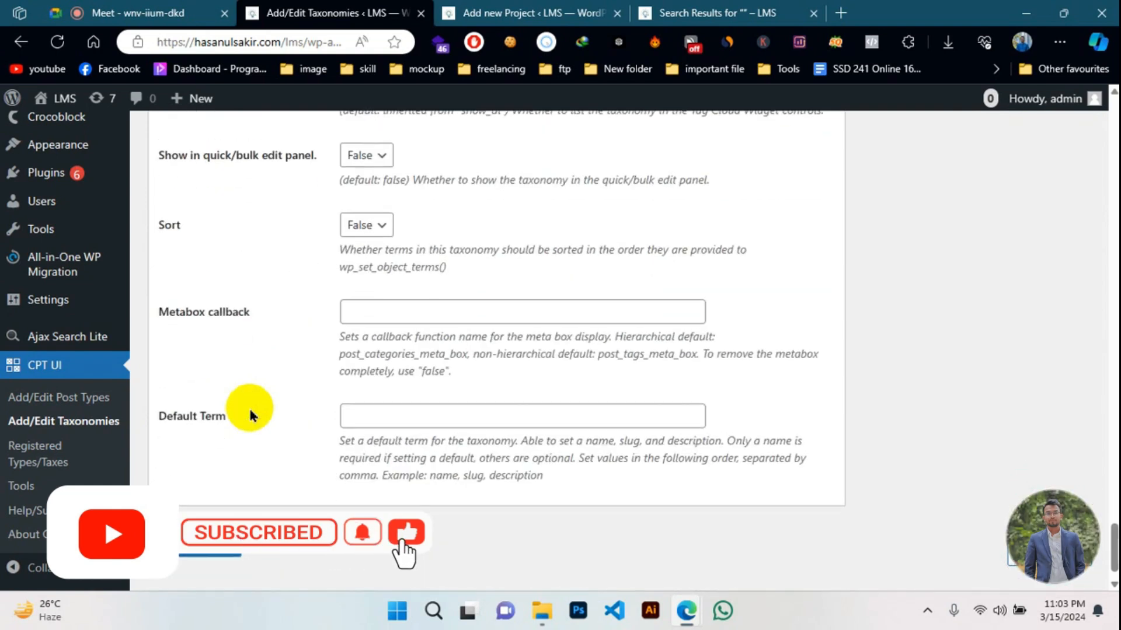
scroll(249, 411, "up", 18)
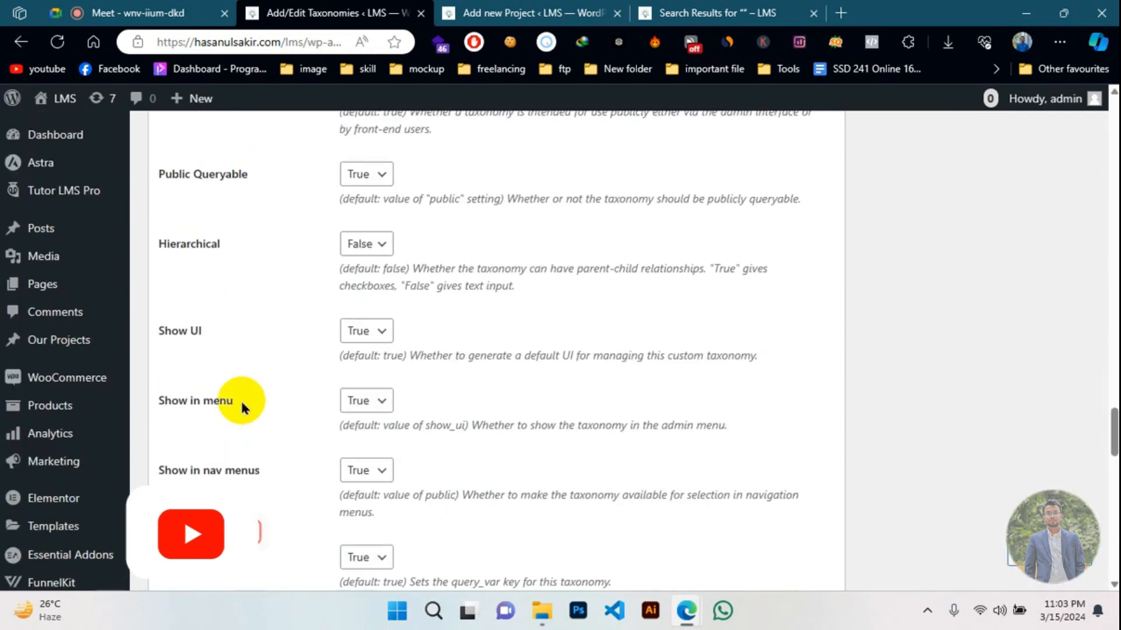
scroll(242, 407, "up", 3)
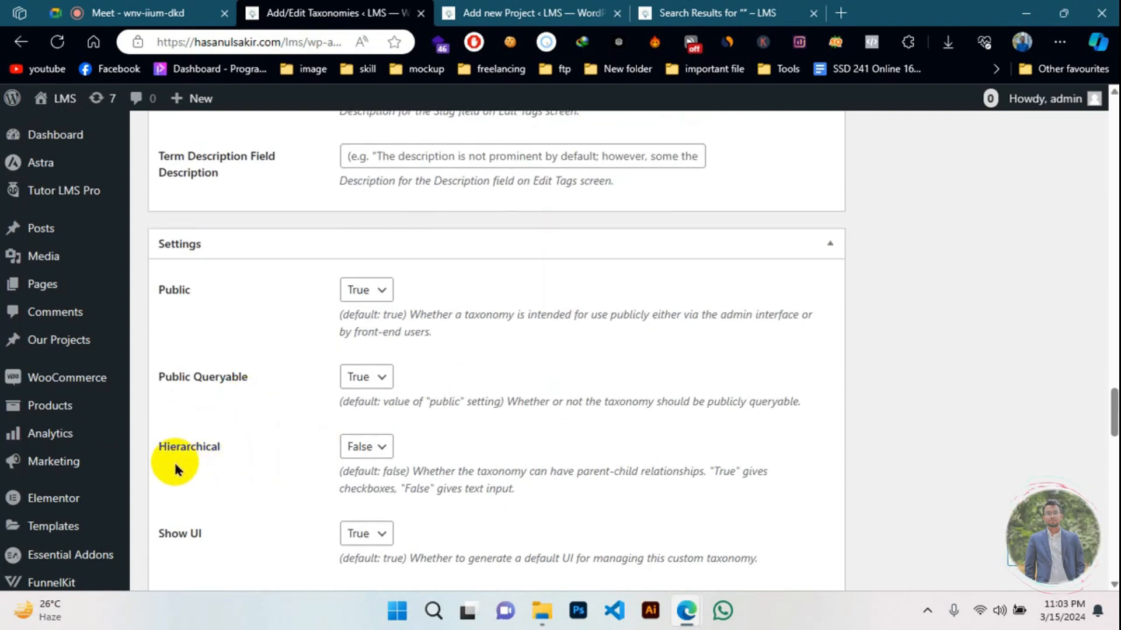
scroll(176, 466, "down", 2)
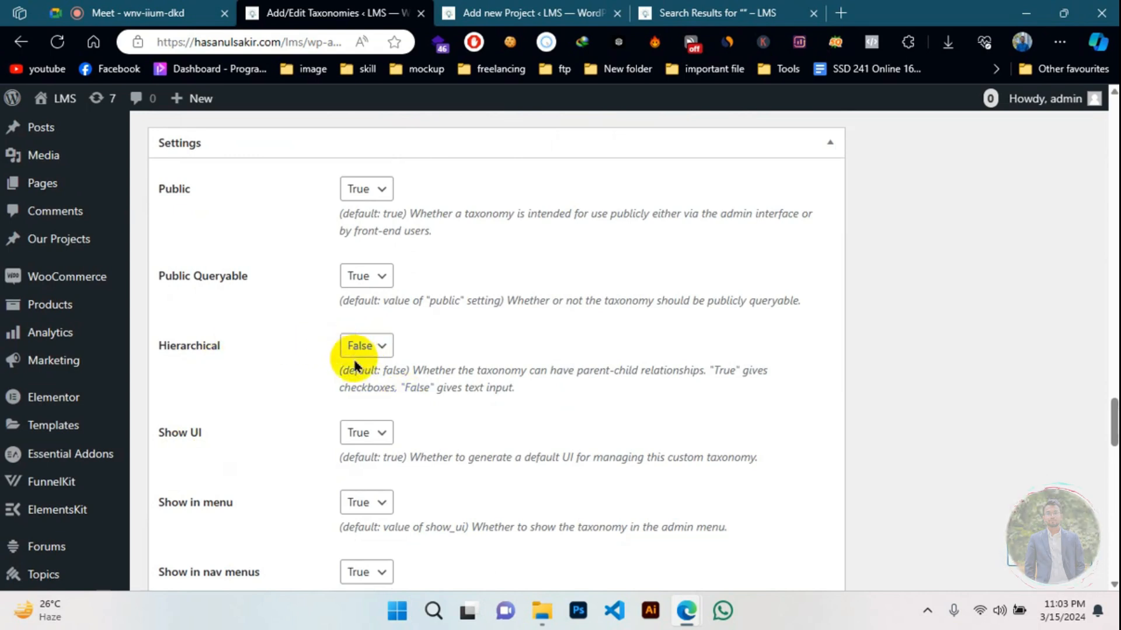
- Set the taxonomy slug to project_category and the plural label to Project Categories
scroll(354, 365, "up", 20)
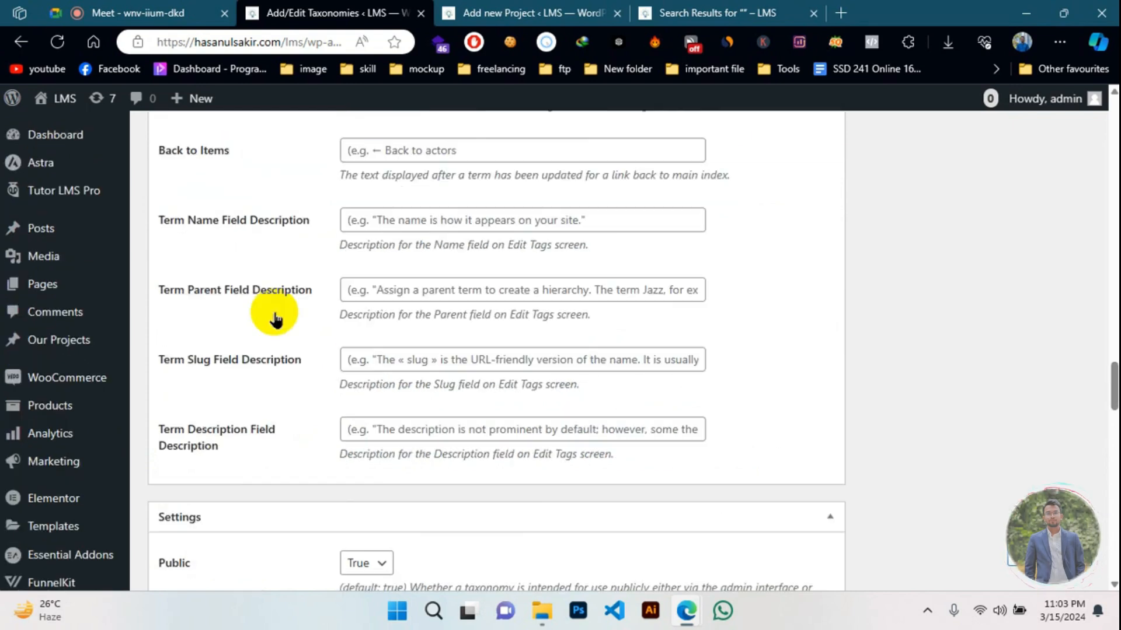
scroll(335, 339, "down", 5)
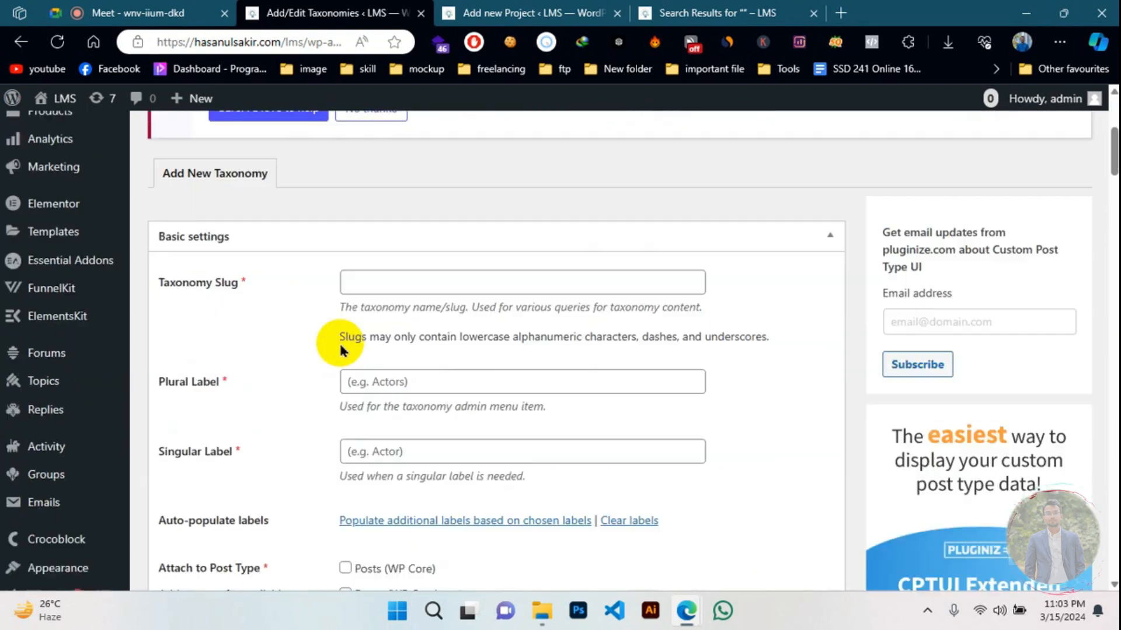
left_click(401, 275)
type("op")
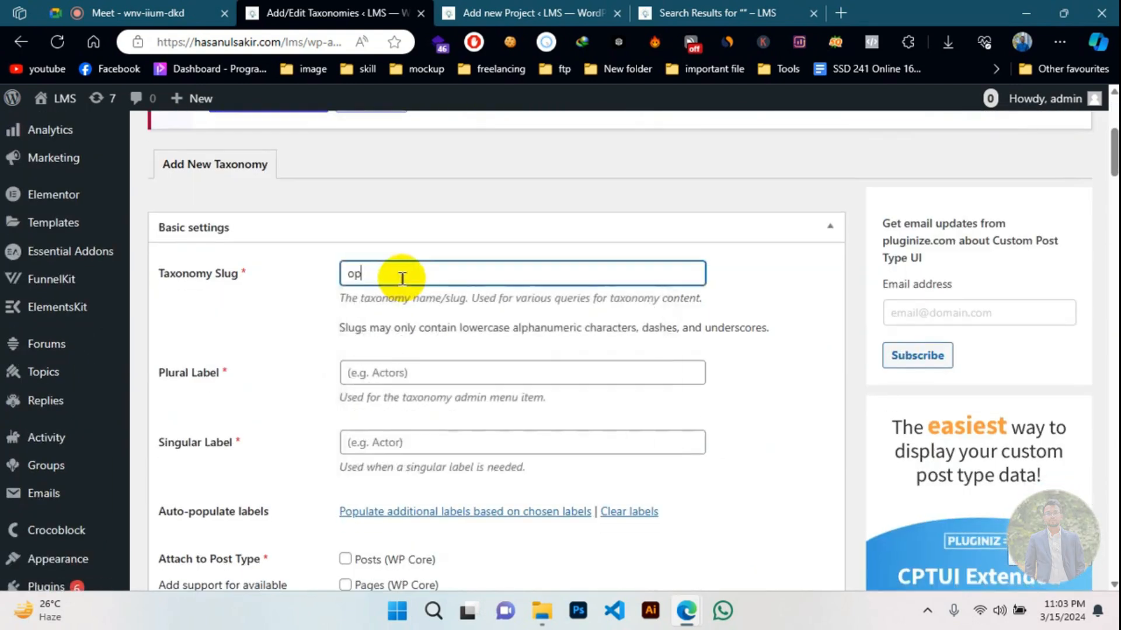
type("project_category")
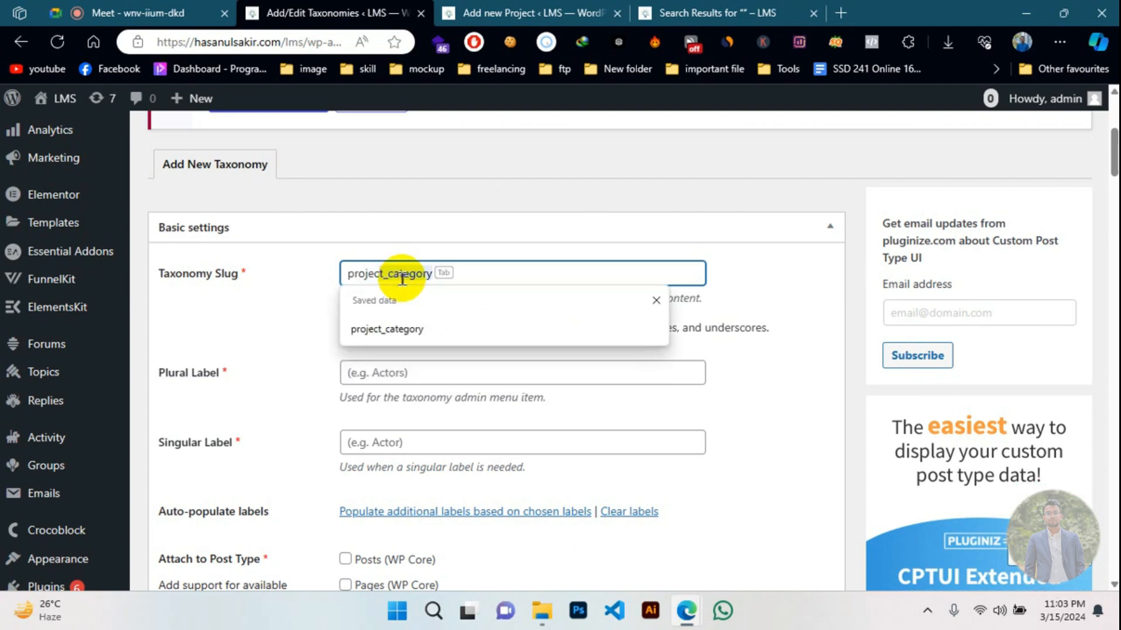
key("Tab")
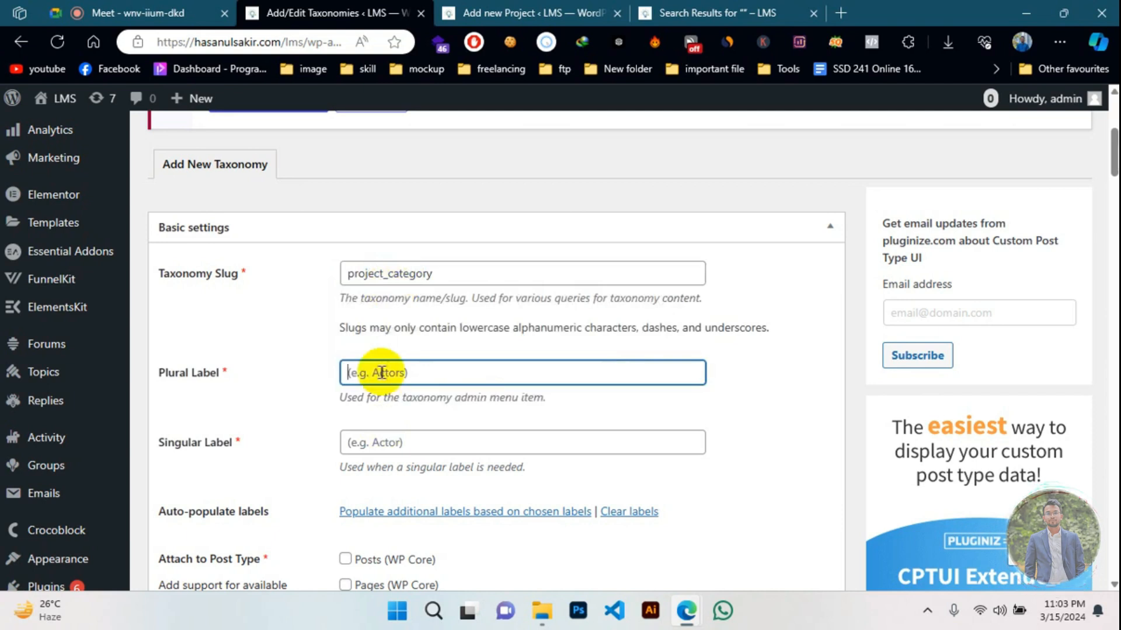
type("pr")
key("Tab")
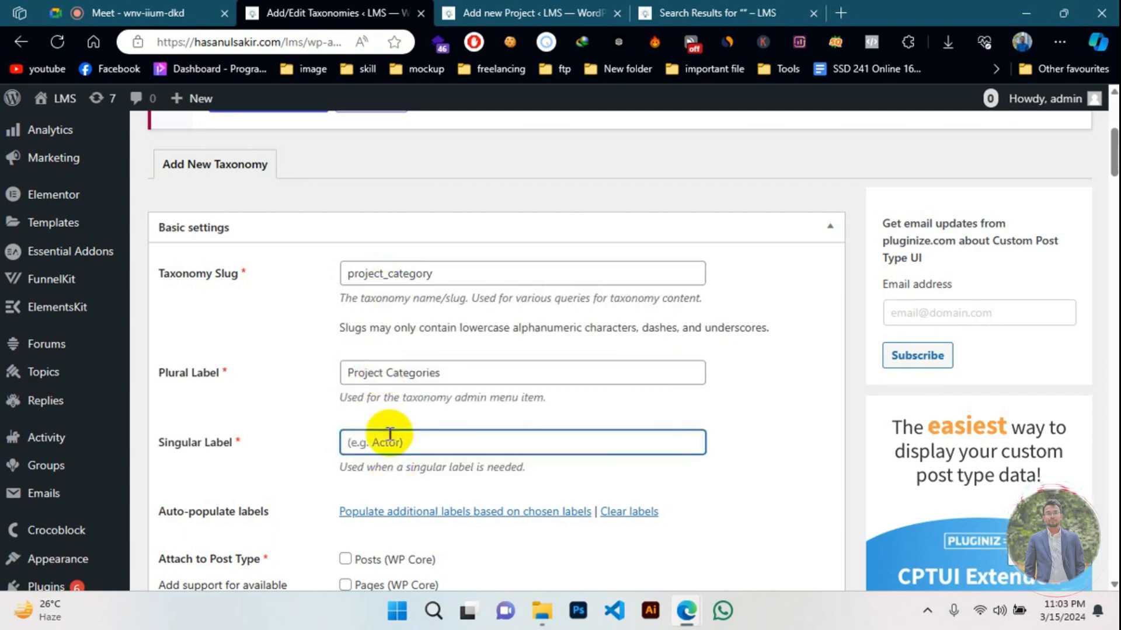
- Set the taxonomy's singular label to Project Categoriy and add the taxonomy with Projects as its attached post type
left_click(390, 437)
type("PRO")
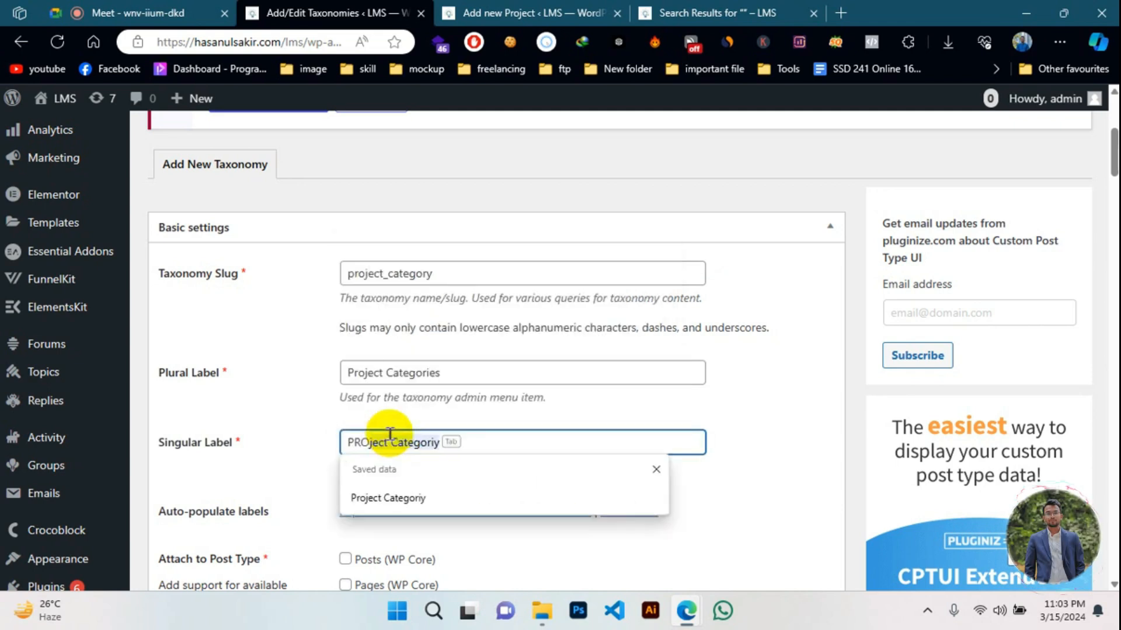
key("Tab")
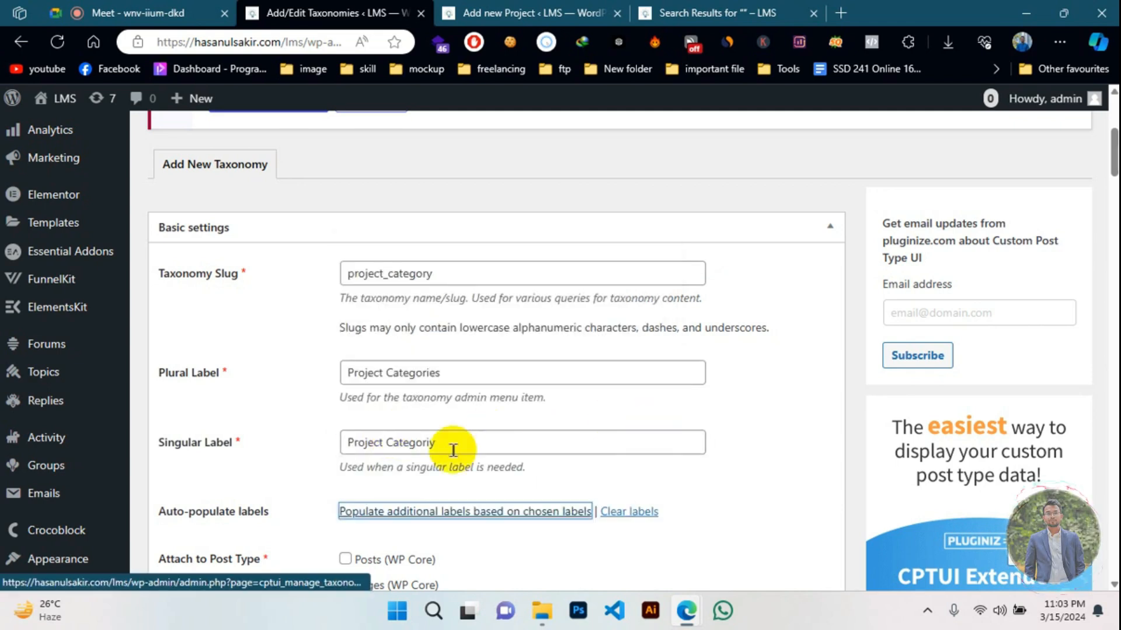
scroll(400, 155, "down", 2)
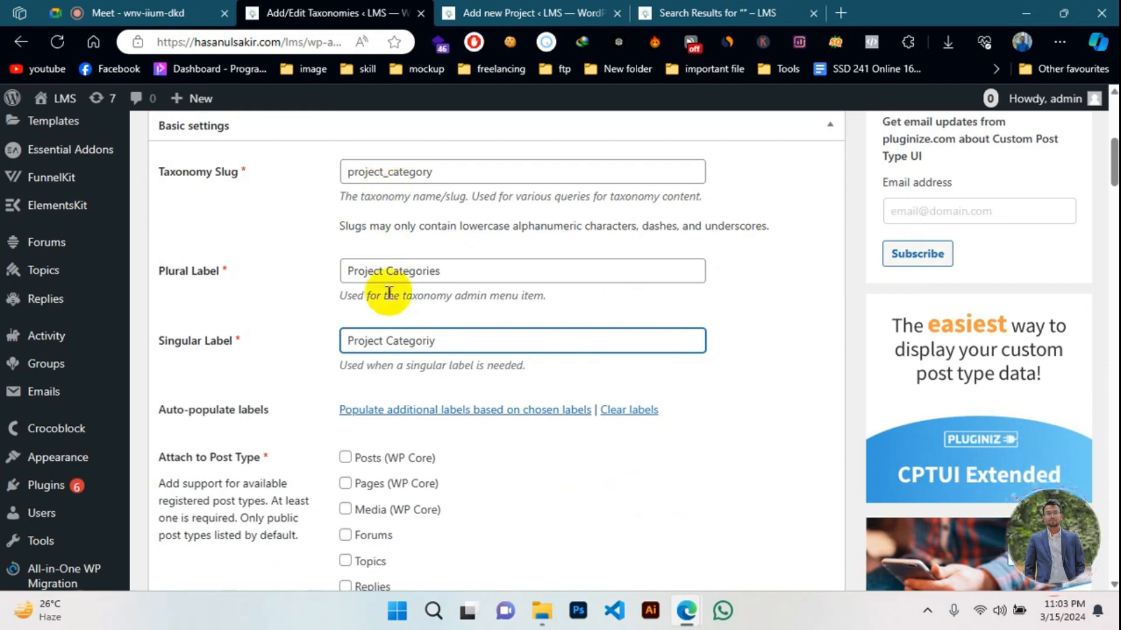
scroll(391, 291, "down", 4)
scroll(383, 484, "down", 4)
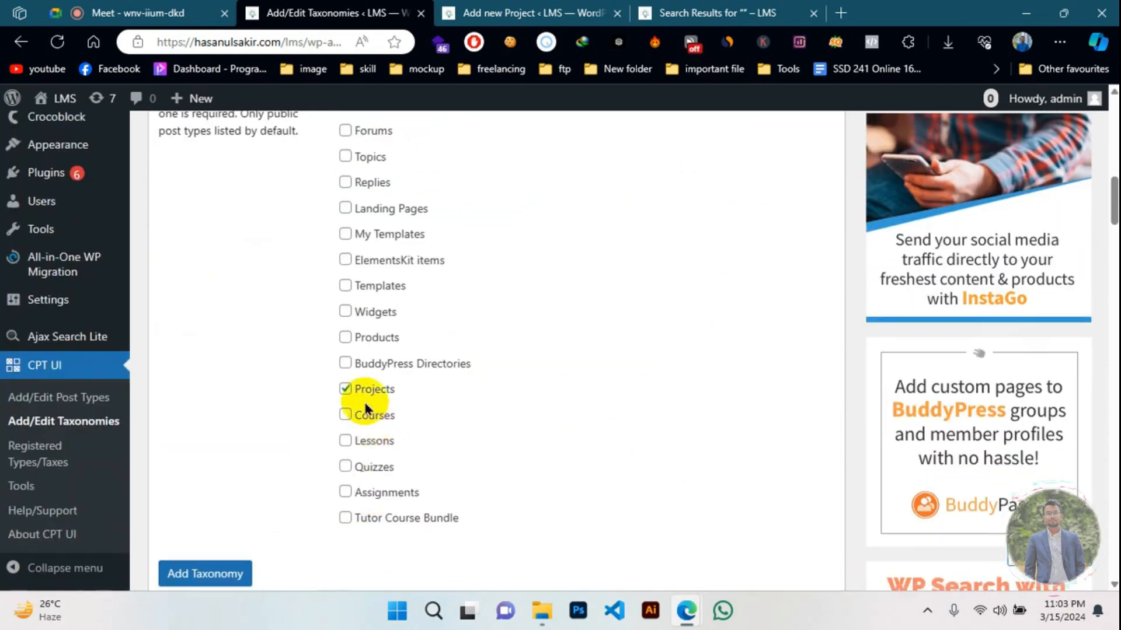
scroll(350, 409, "down", 4)
scroll(281, 446, "down", 1)
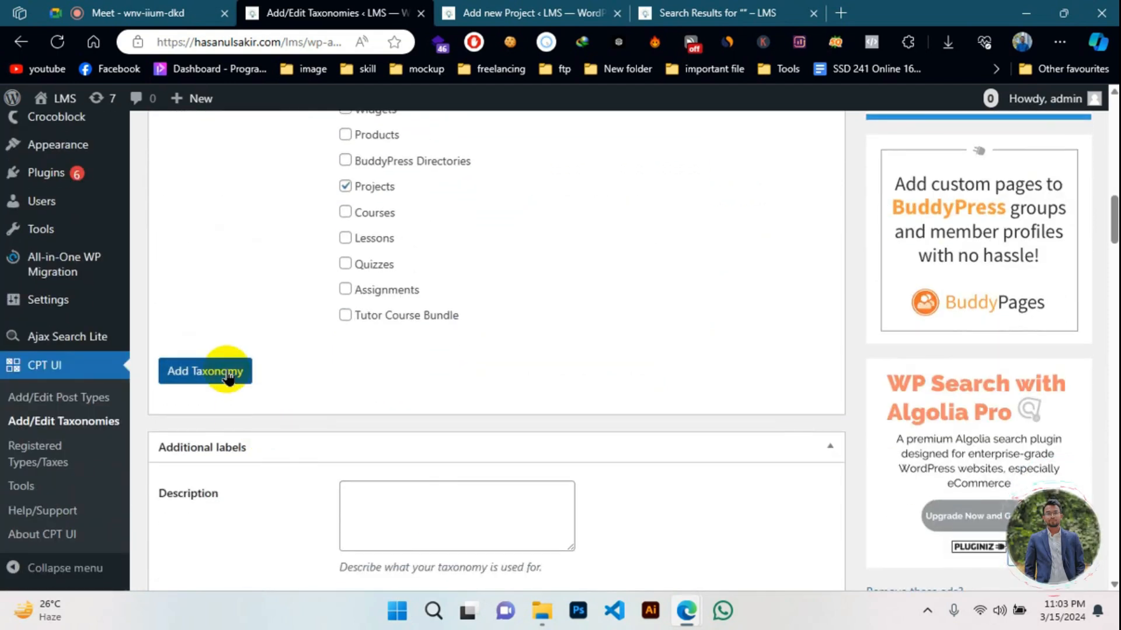
left_click(228, 376)
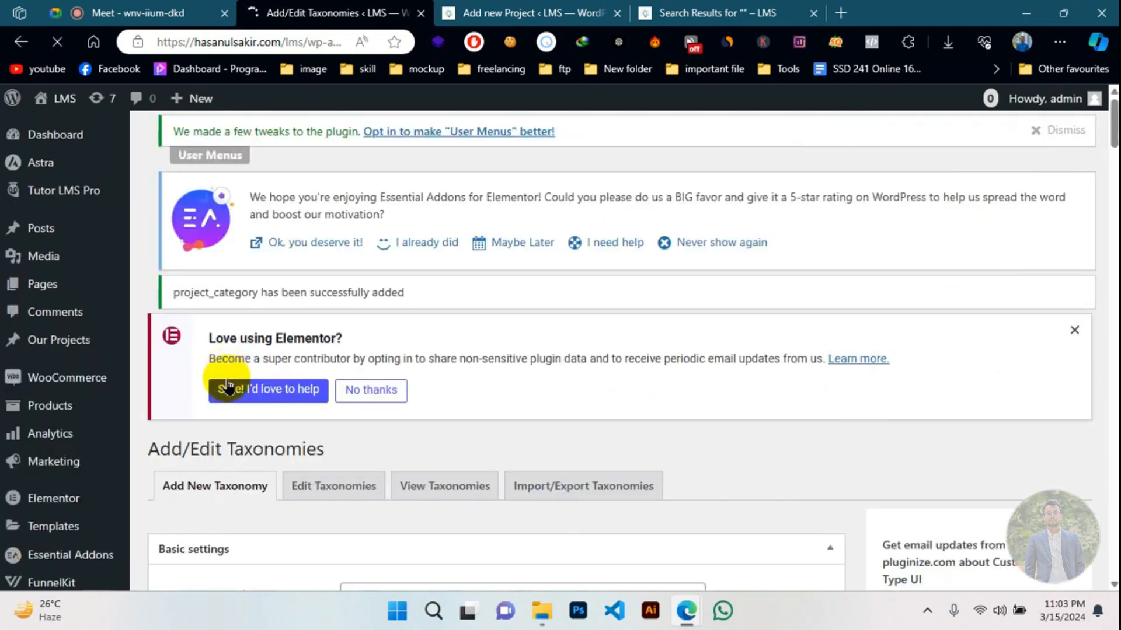
- Reload the new project form and examine its Project Categories box and the Our Projects submenu
scroll(234, 403, "down", 3)
left_click(452, 12)
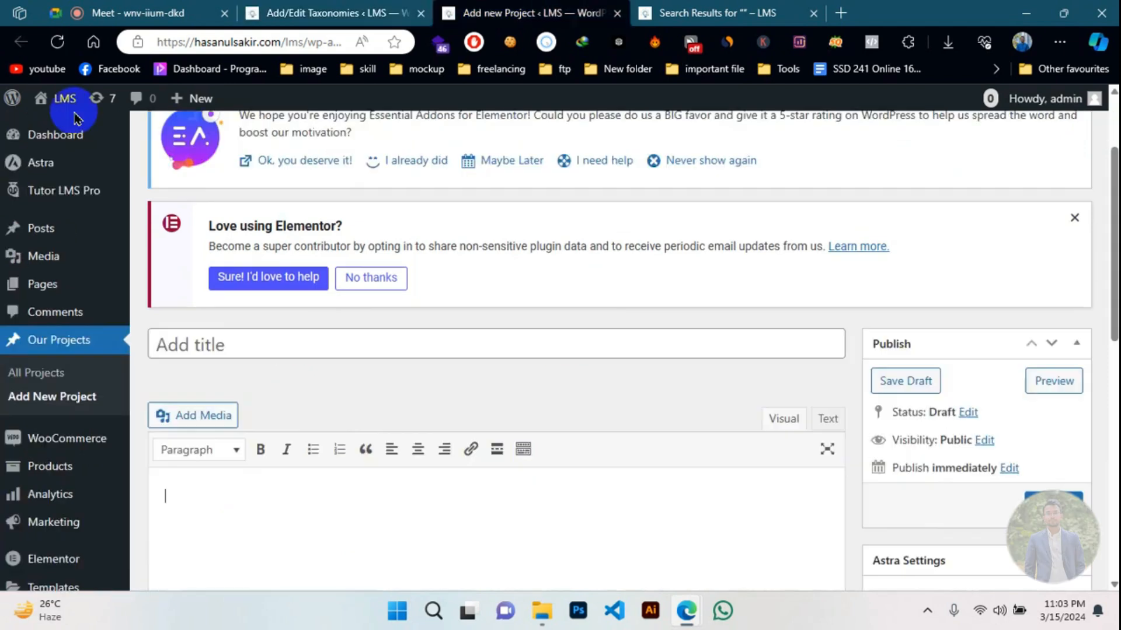
left_click(55, 52)
scroll(421, 234, "down", 4)
left_click(70, 163)
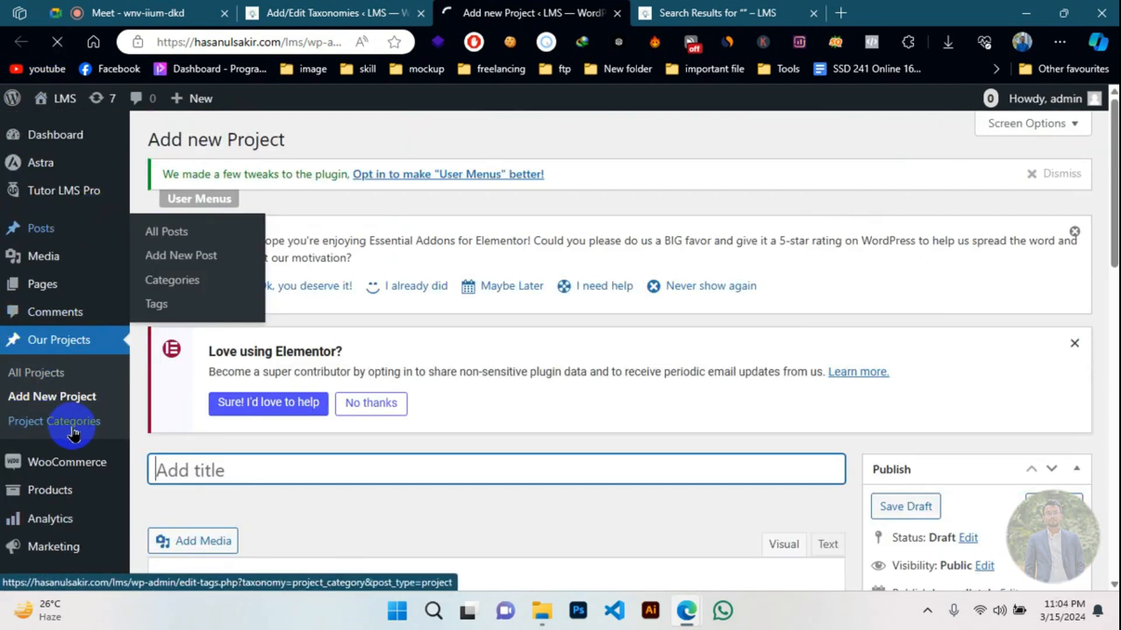
scroll(759, 374, "down", 7)
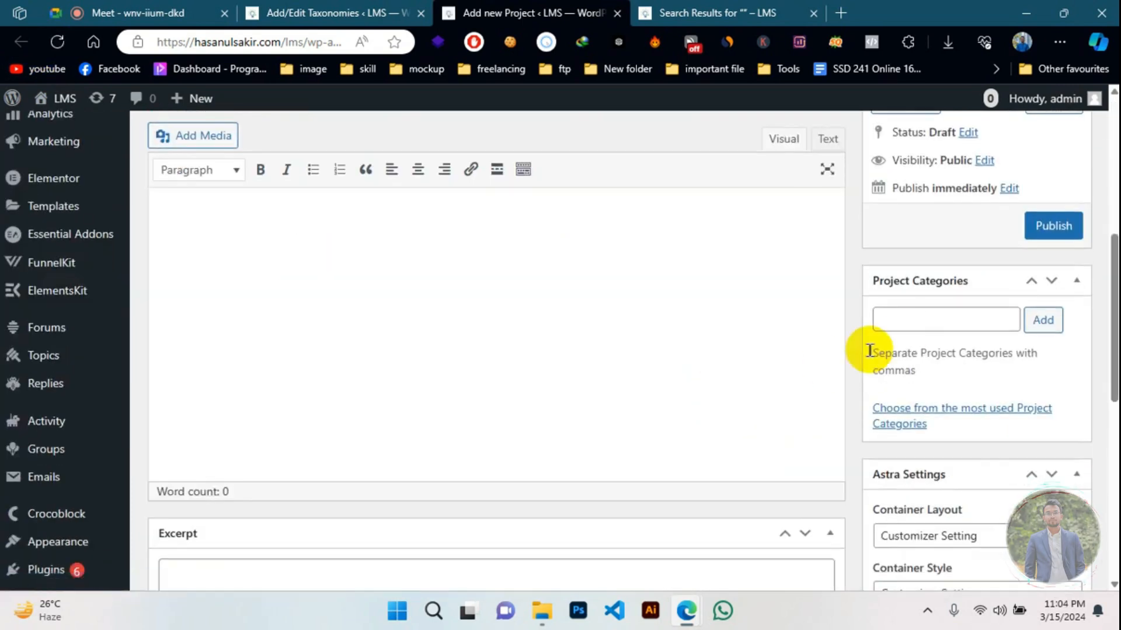
left_click(910, 325)
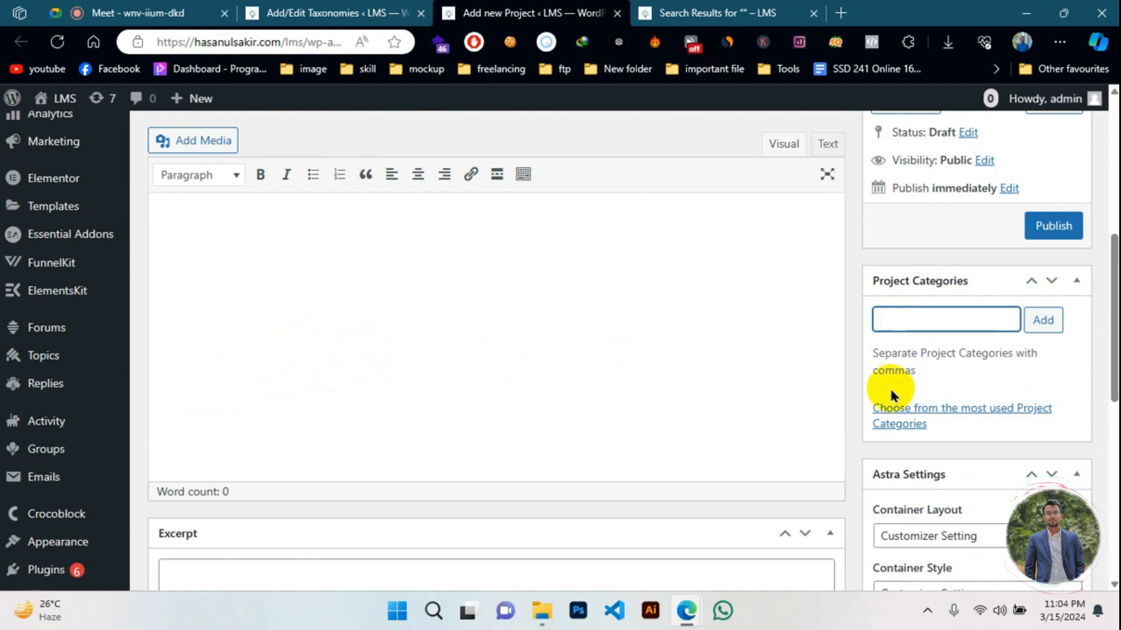
scroll(245, 239, "up", 5)
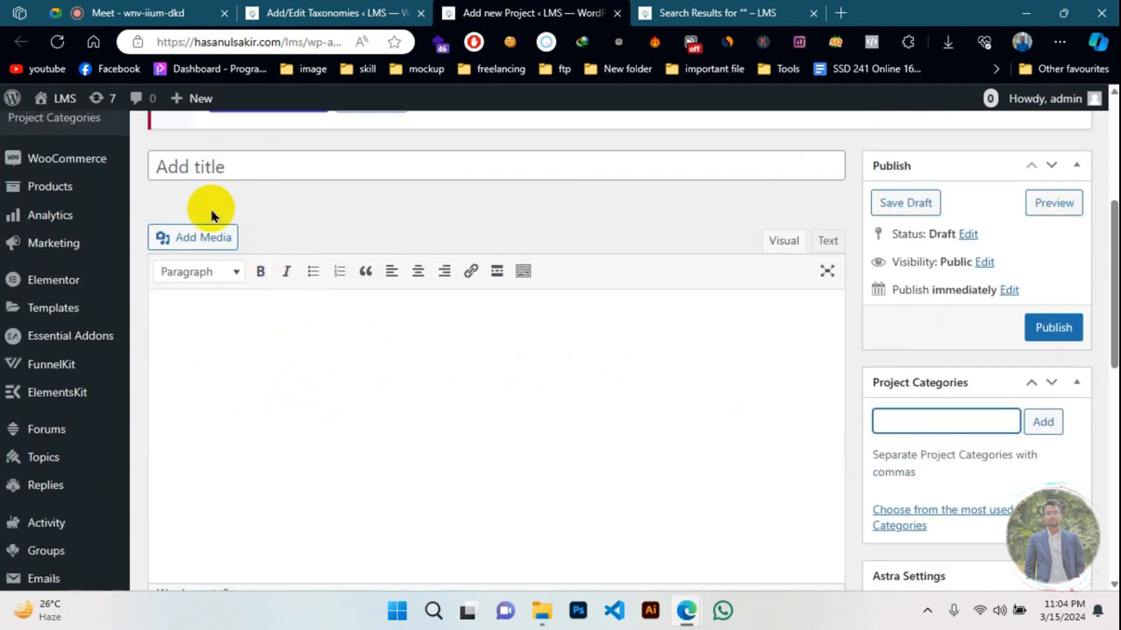
- Add a project category named Web design & Development on the Project Categories page
left_click(87, 320)
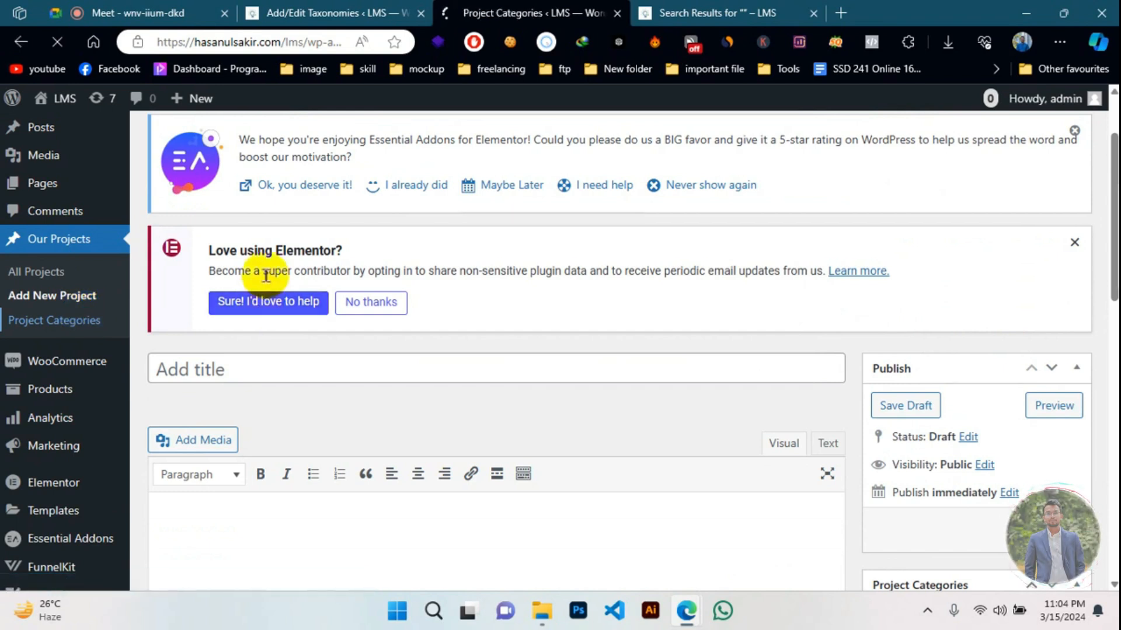
scroll(266, 276, "down", 3)
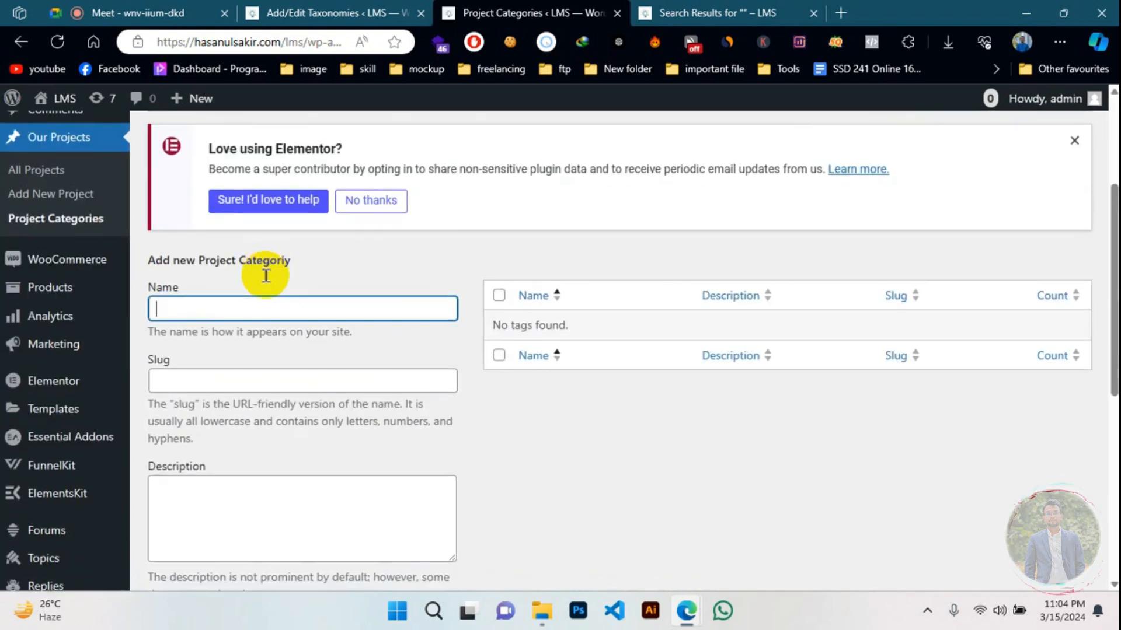
left_click(269, 316)
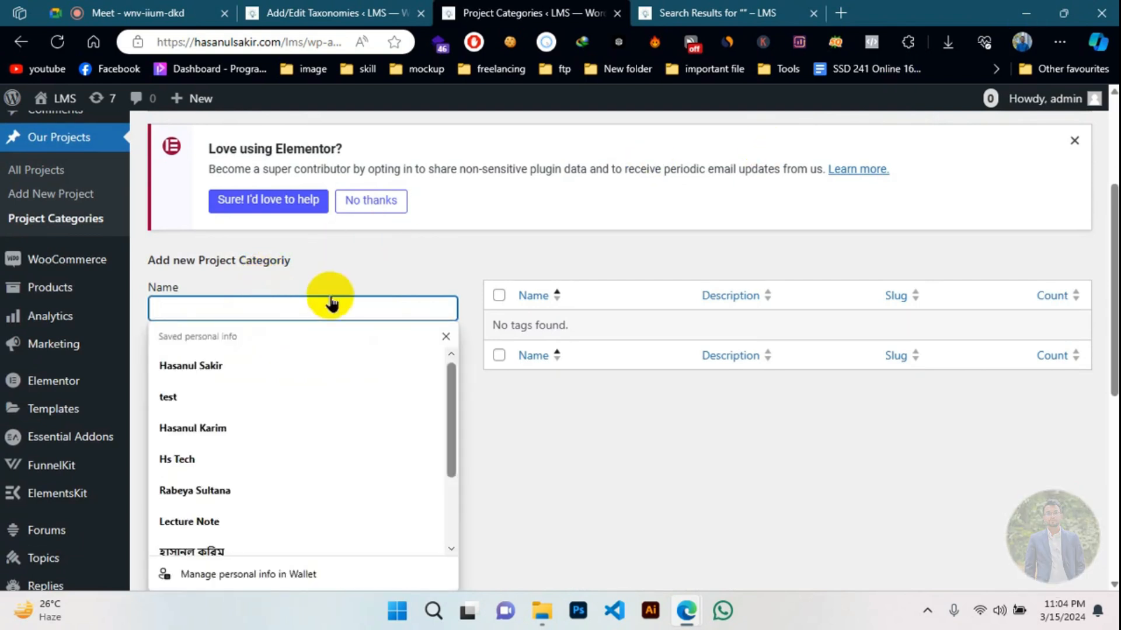
type("wEB d")
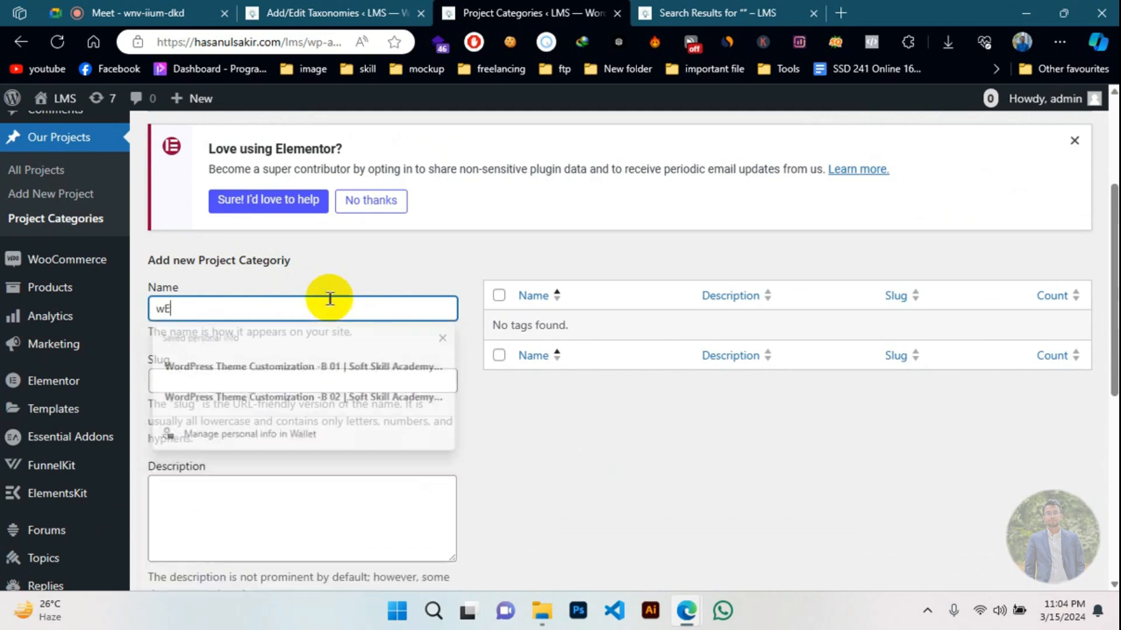
key("BackSpace")
key("BackSpace")
key("BackSpace")
type("we")
key("BackSpace")
key("BackSpace")
type("Web design & Development")
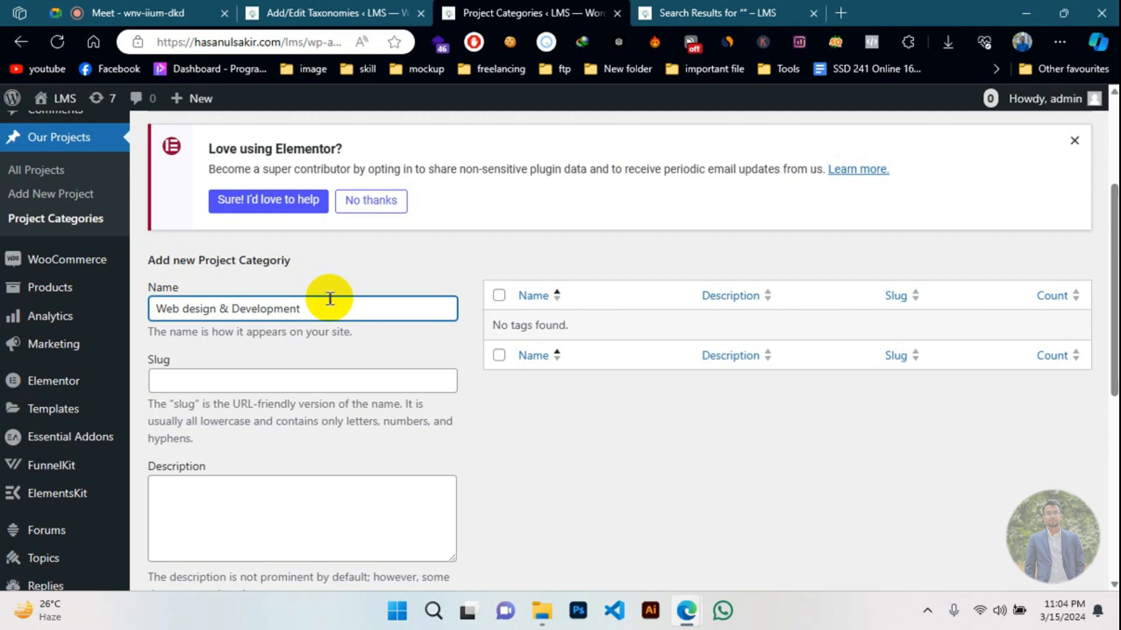
scroll(274, 455, "down", 3)
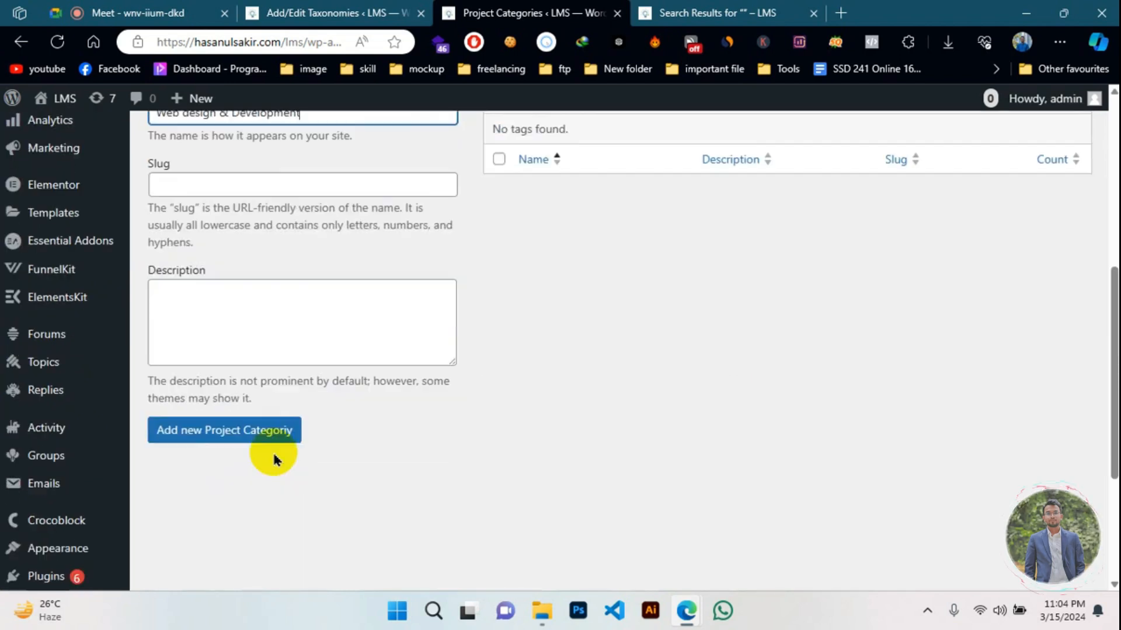
left_click(229, 429)
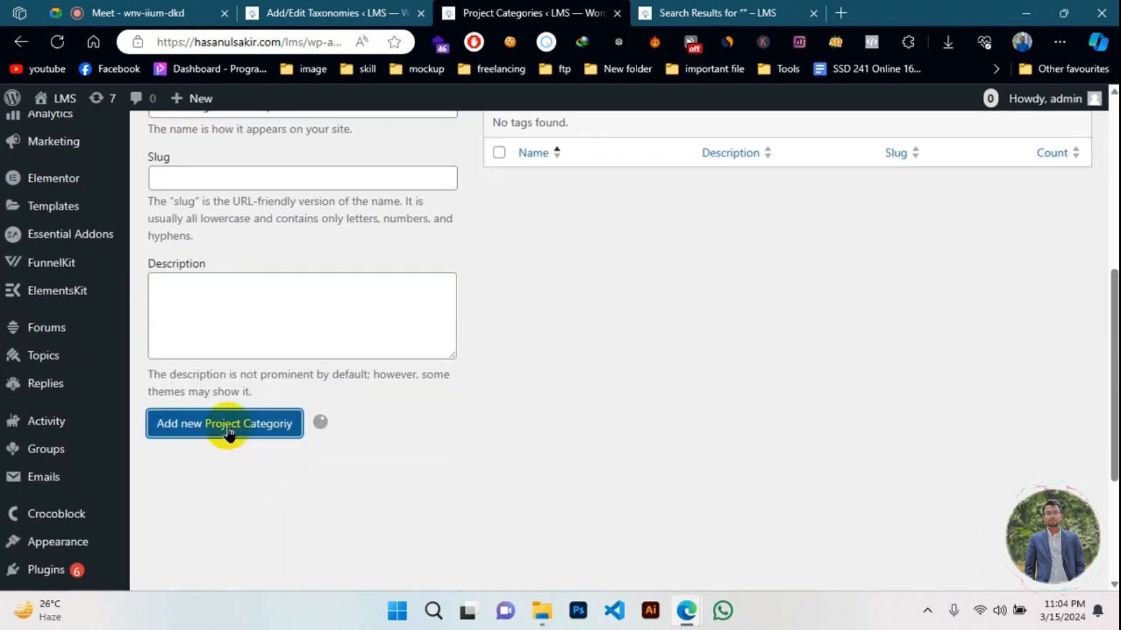
scroll(227, 426, "up", 2)
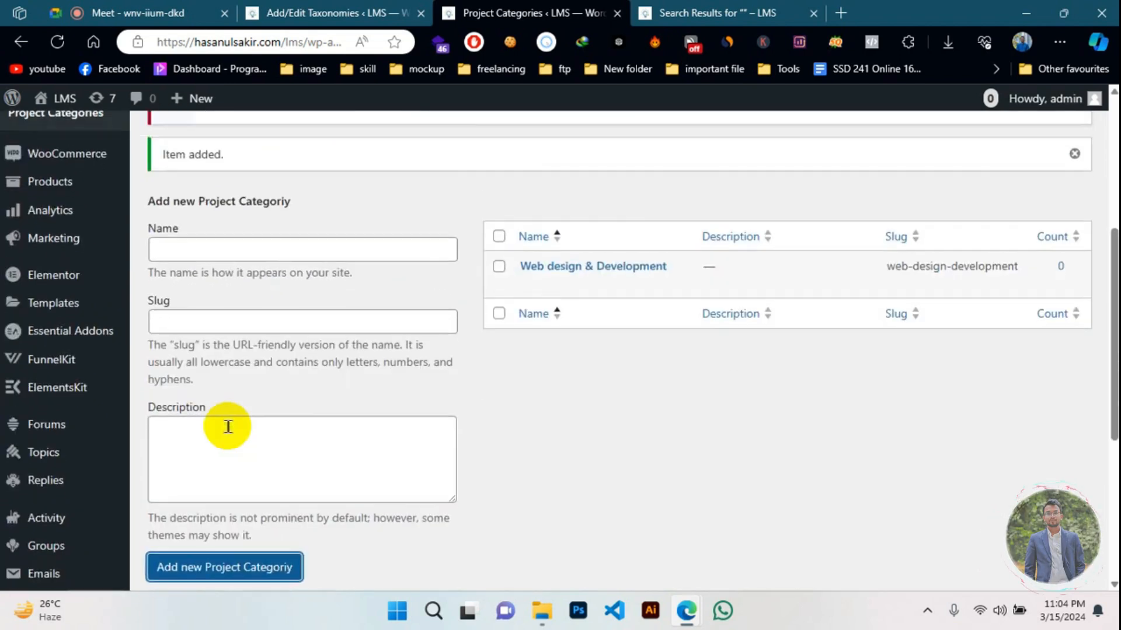
- Open a new project form and check how the Project Categories box offers its terms
scroll(45, 185, "up", 4)
left_click(57, 290)
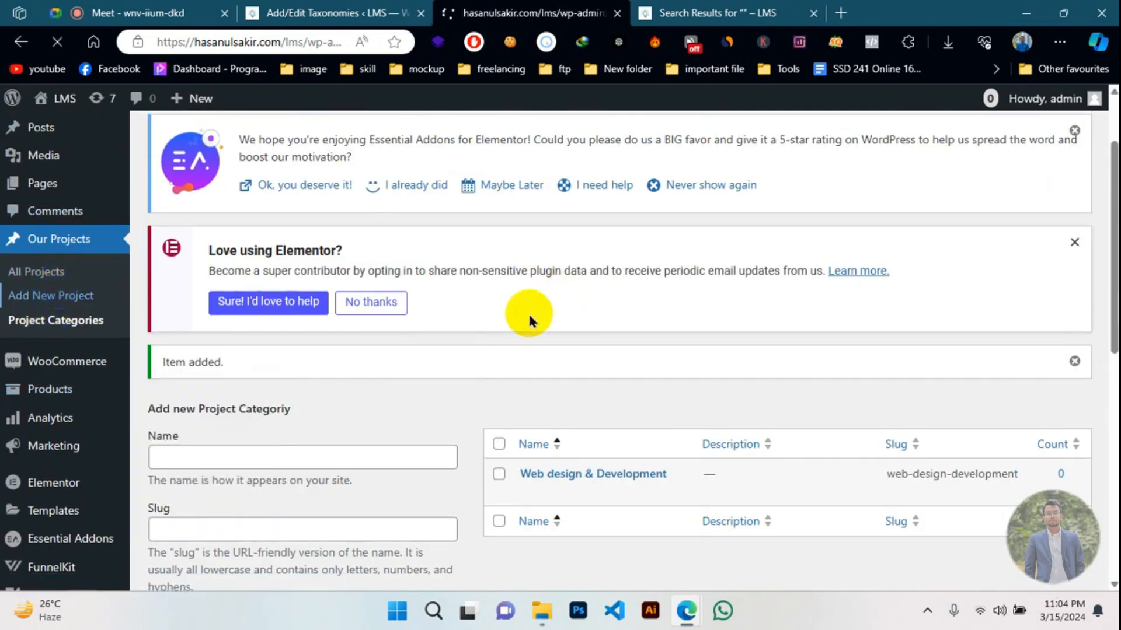
scroll(981, 430, "down", 4)
scroll(946, 356, "up", 2)
scroll(936, 362, "down", 3)
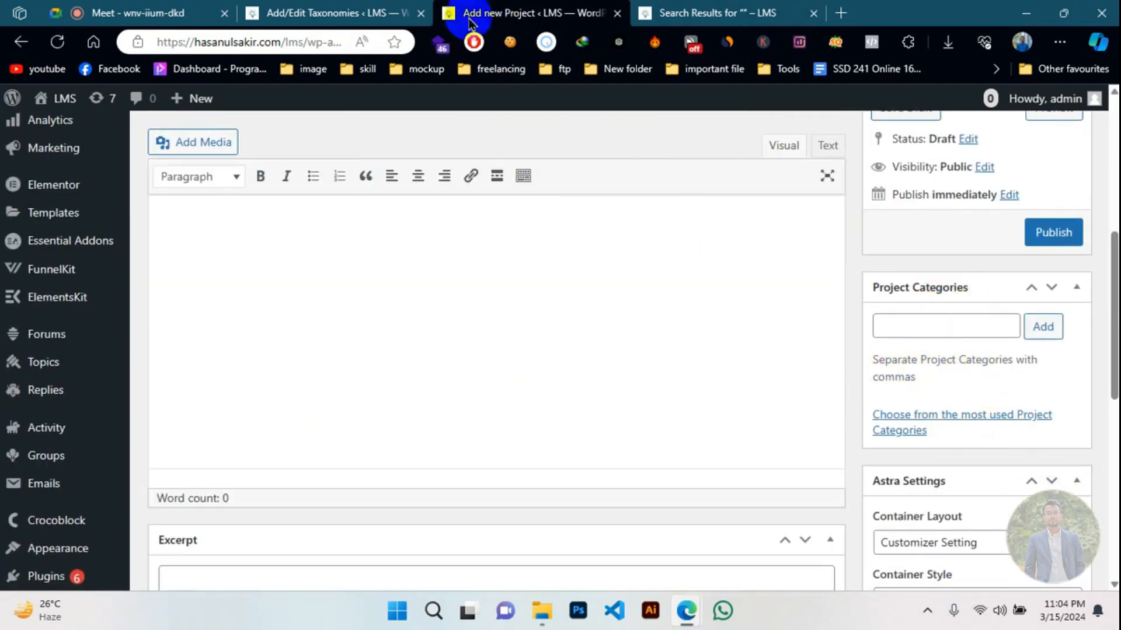
- Return to the CPT UI taxonomies page and open the existing Project Categories taxonomy for editing
left_click(362, 13)
scroll(316, 350, "down", 5)
scroll(304, 260, "down", 5)
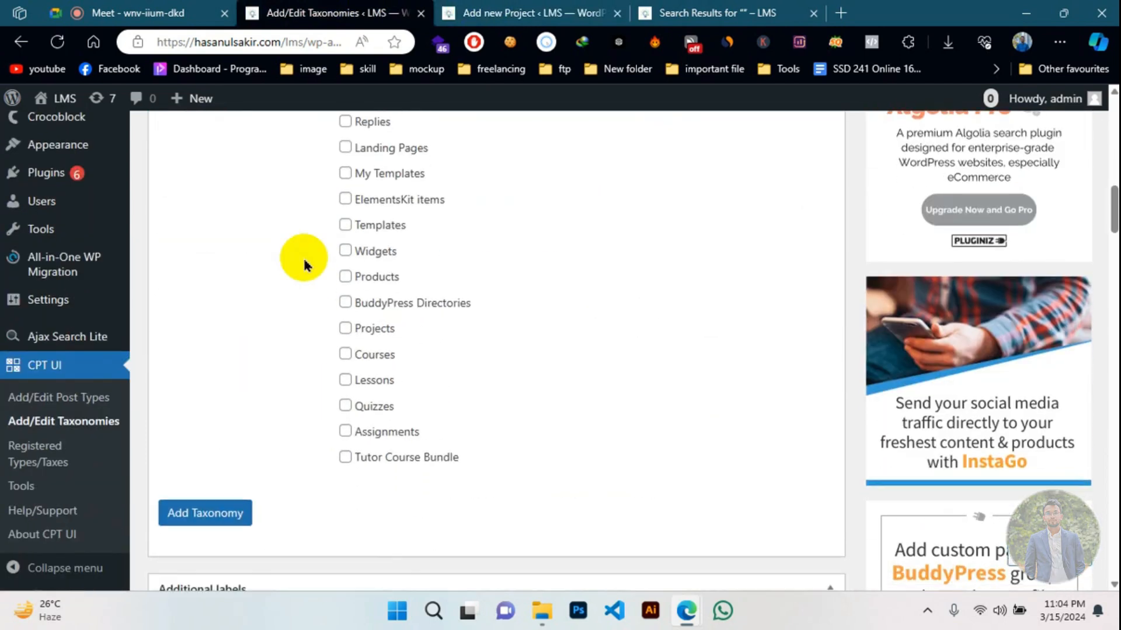
scroll(301, 268, "up", 15)
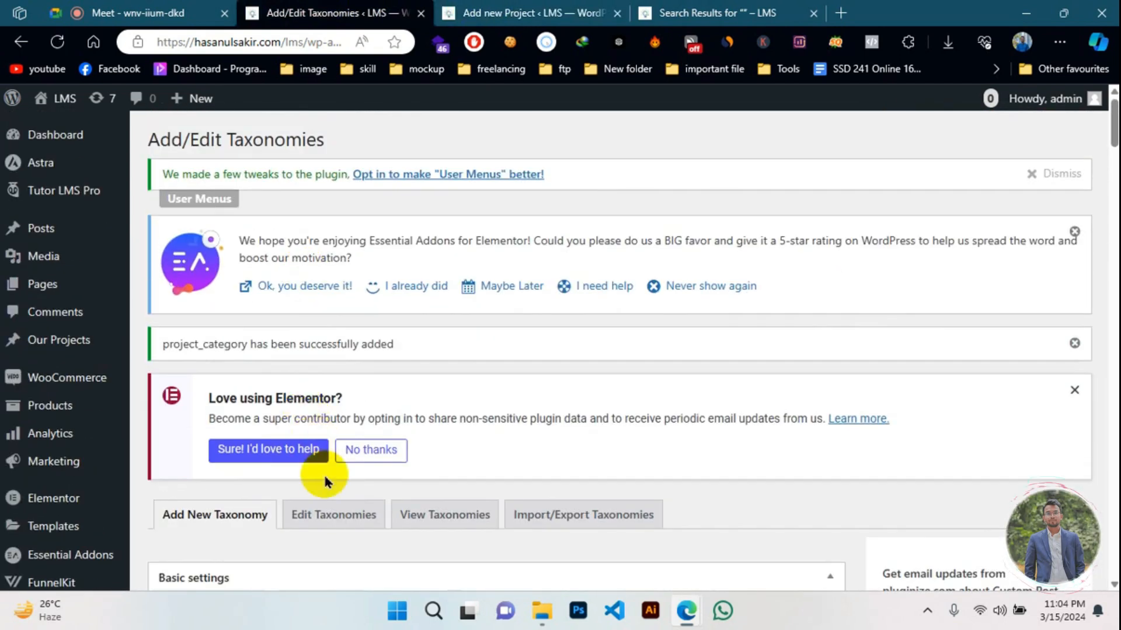
left_click(325, 515)
scroll(327, 382, "down", 2)
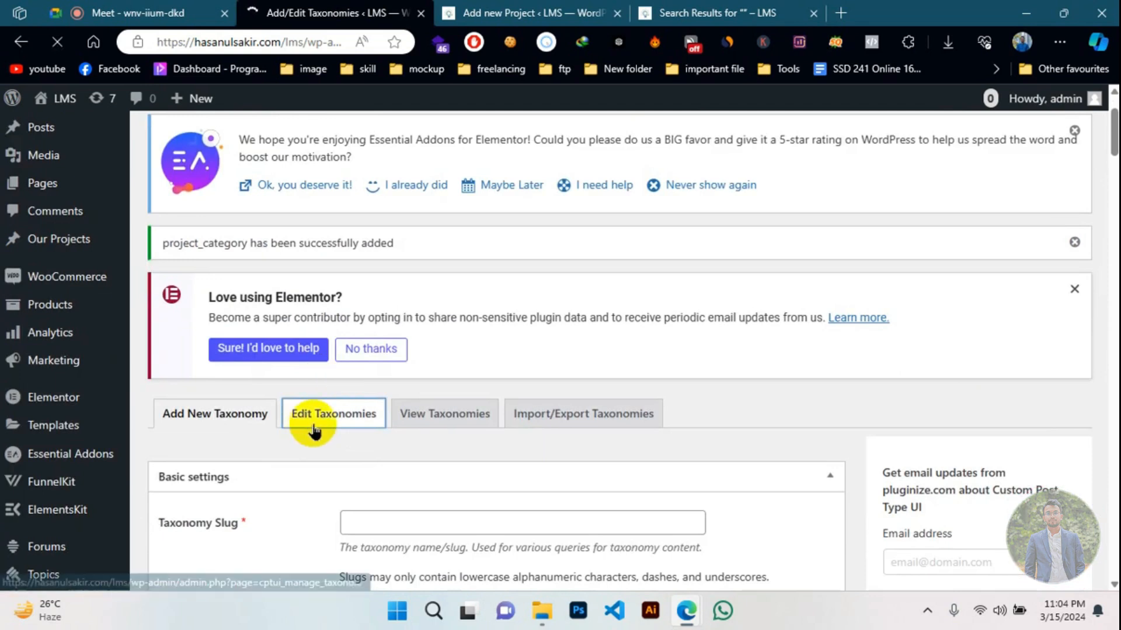
scroll(192, 311, "down", 3)
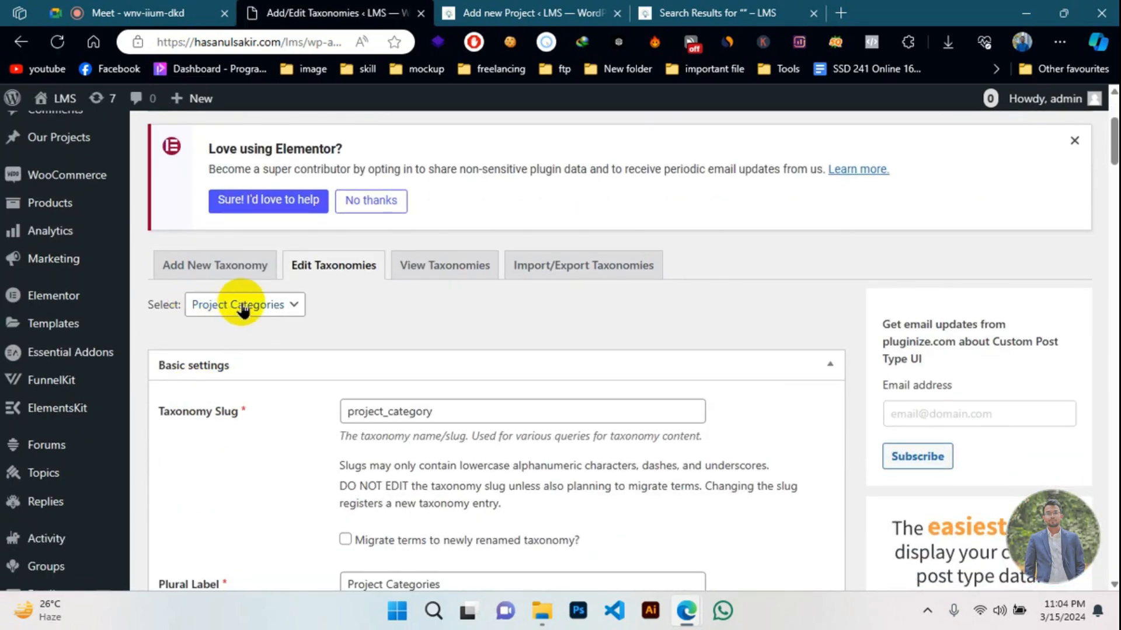
- Set Hierarchical to True in the Project Categories taxonomy settings and save the taxonomy
scroll(281, 320, "down", 7)
scroll(281, 320, "down", 20)
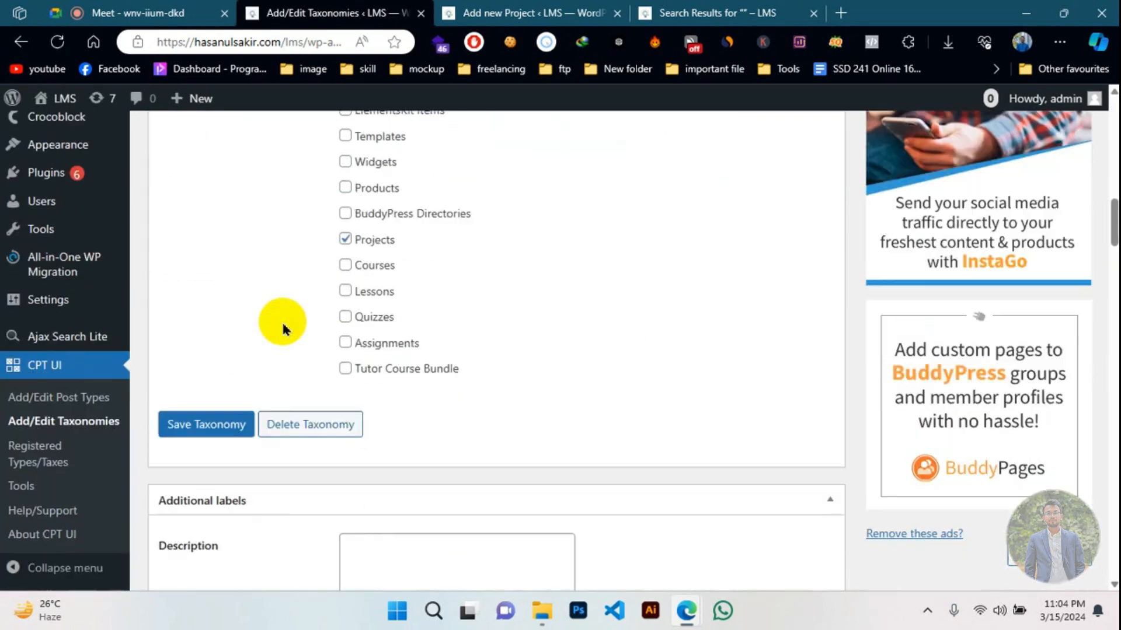
scroll(281, 320, "down", 18)
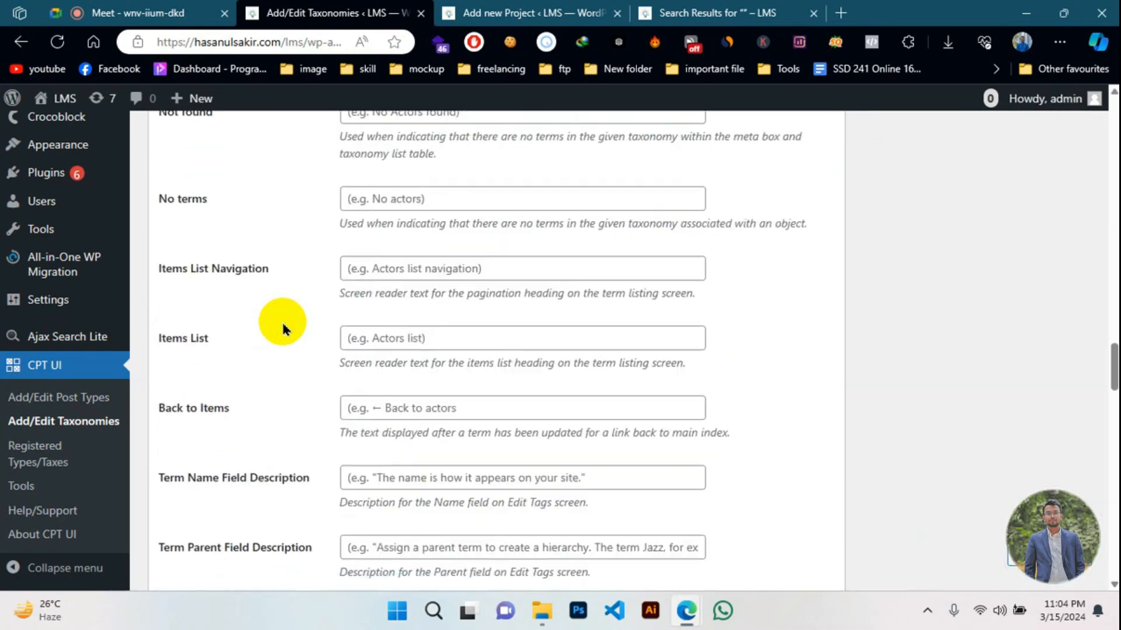
scroll(270, 330, "down", 2)
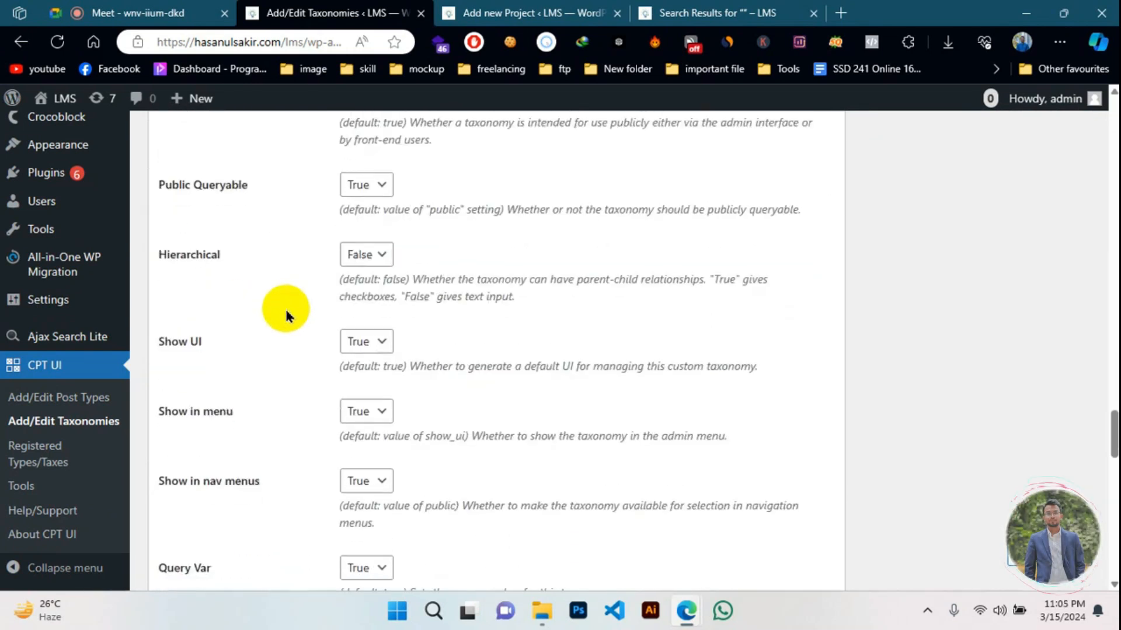
left_click(359, 255)
left_click(354, 296)
scroll(341, 295, "down", 15)
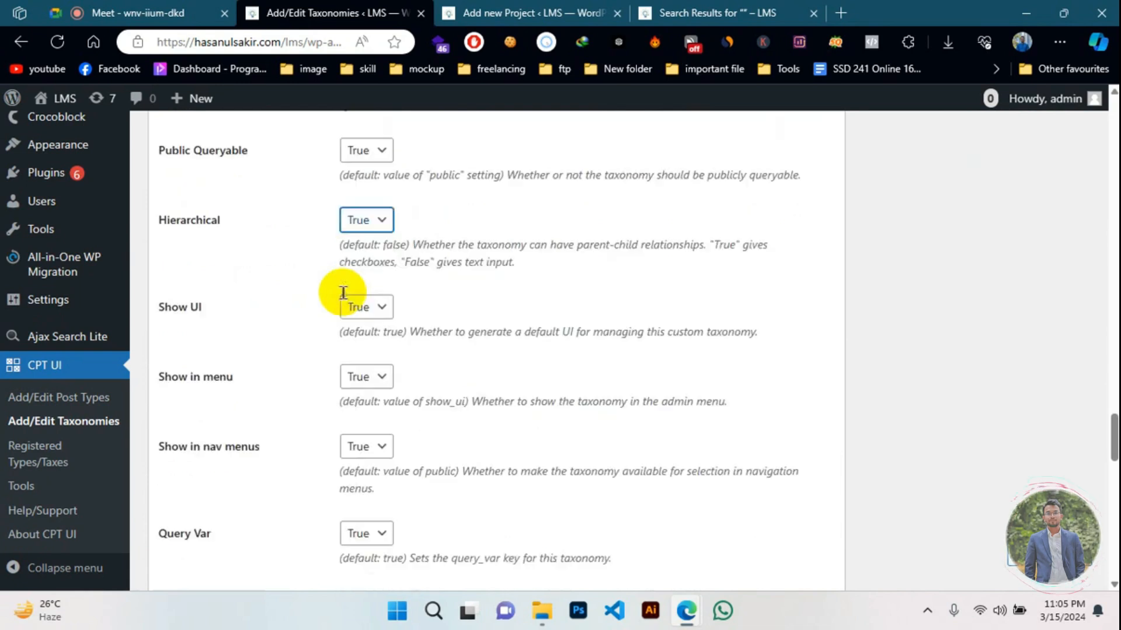
left_click(195, 503)
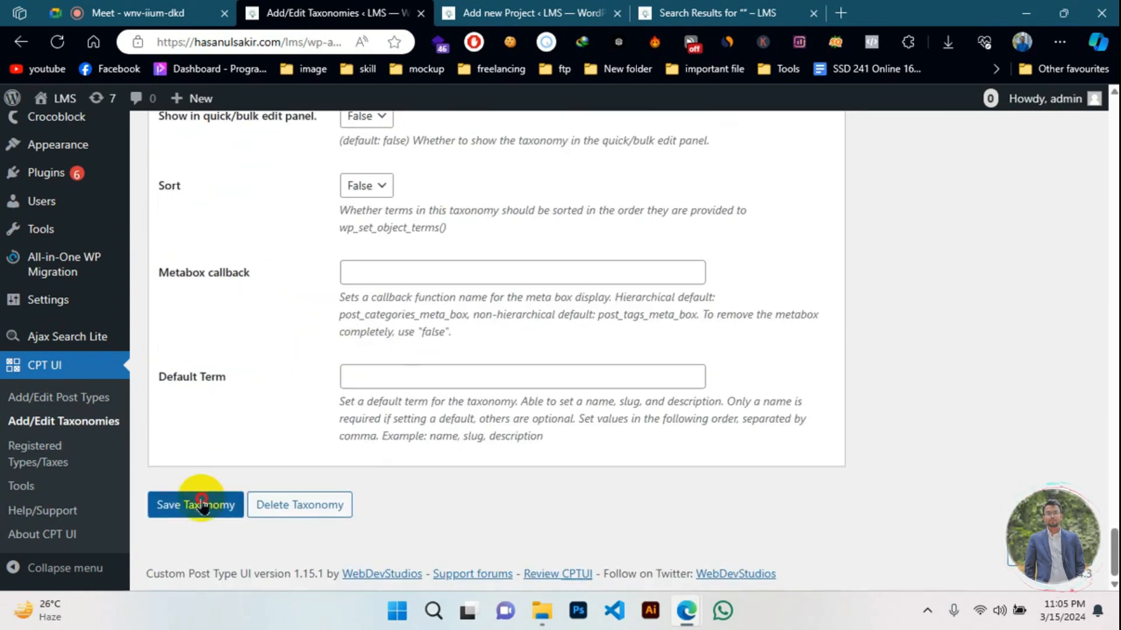
- Reload the new project form and try the Web design & Development checkbox in the Project Categories box
left_click(558, 8)
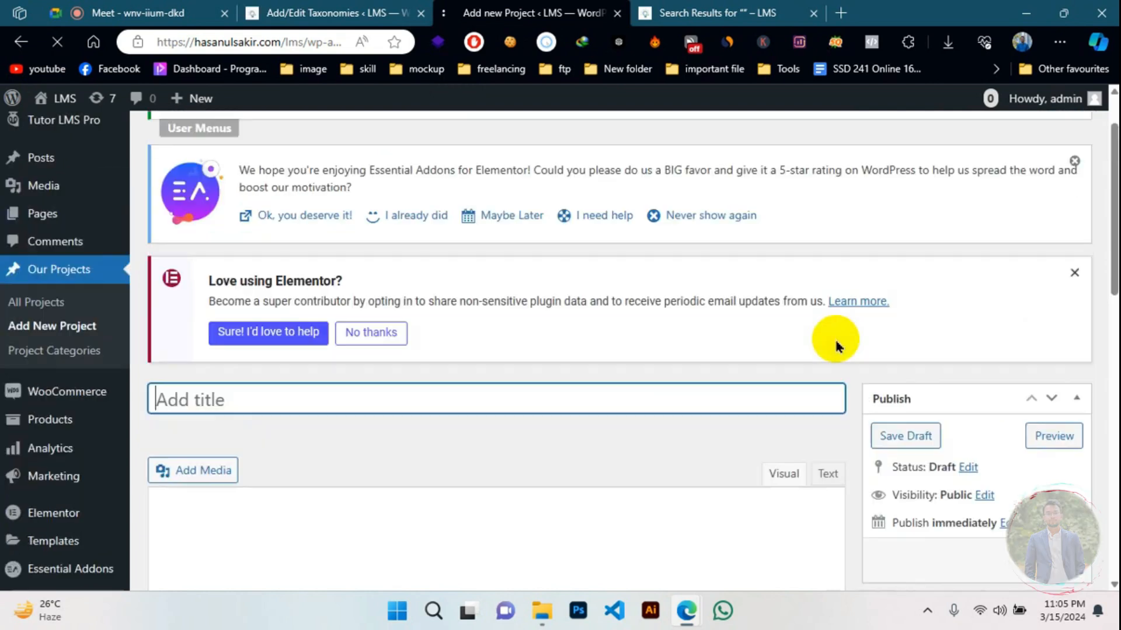
scroll(836, 346, "down", 3)
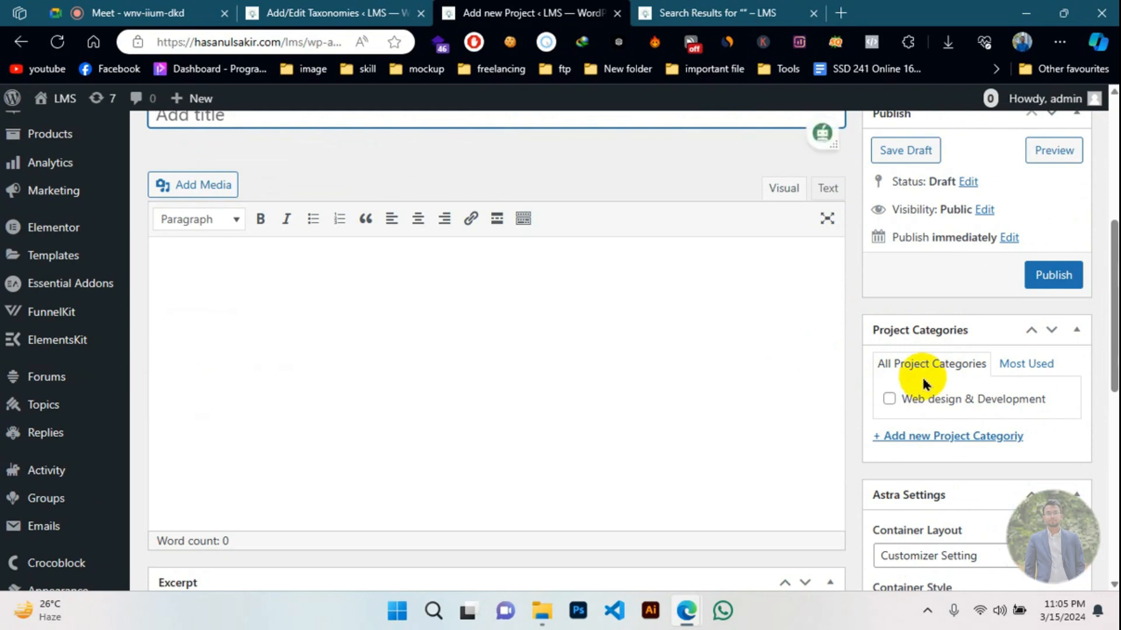
left_click(899, 402)
left_click(908, 397)
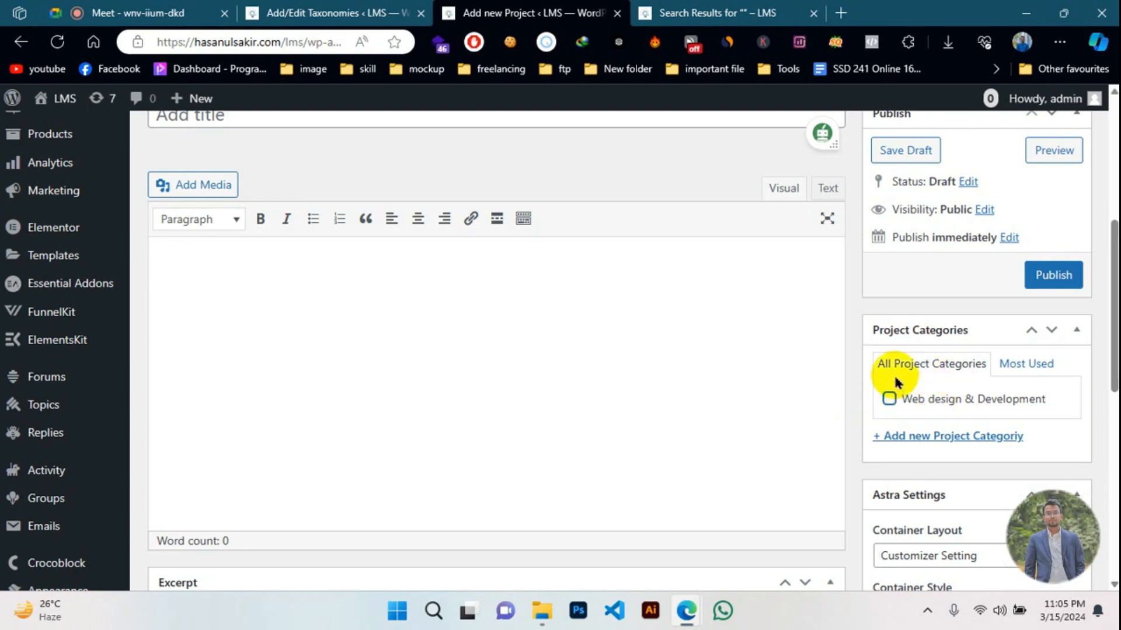
- Review the taxonomy's post type attachments and compare them with the Project Categories box on the new project form
left_click(320, 8)
scroll(367, 375, "down", 15)
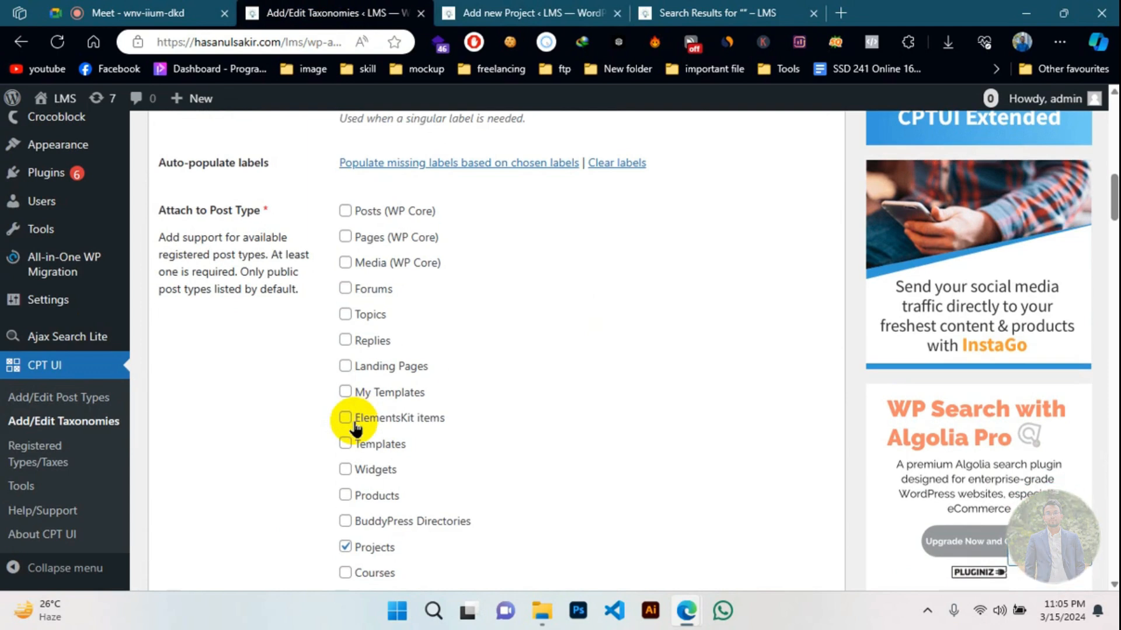
left_click(458, 11)
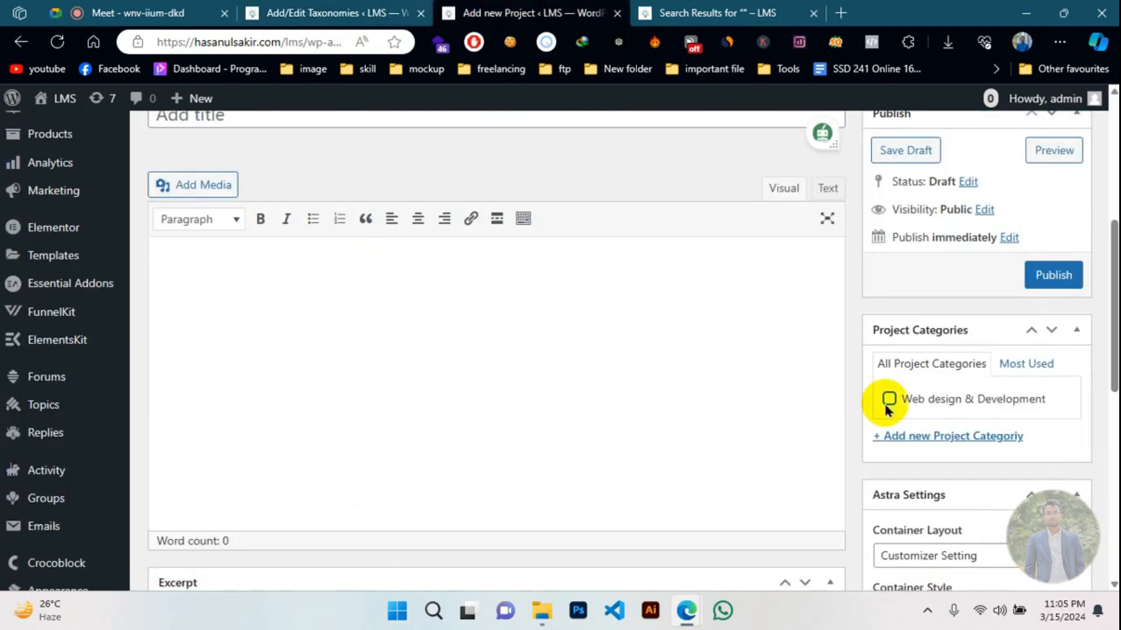
- Review the title, content editor, Excerpt, Project Categories and Featured image areas of the new project form
scroll(666, 375, "up", 5)
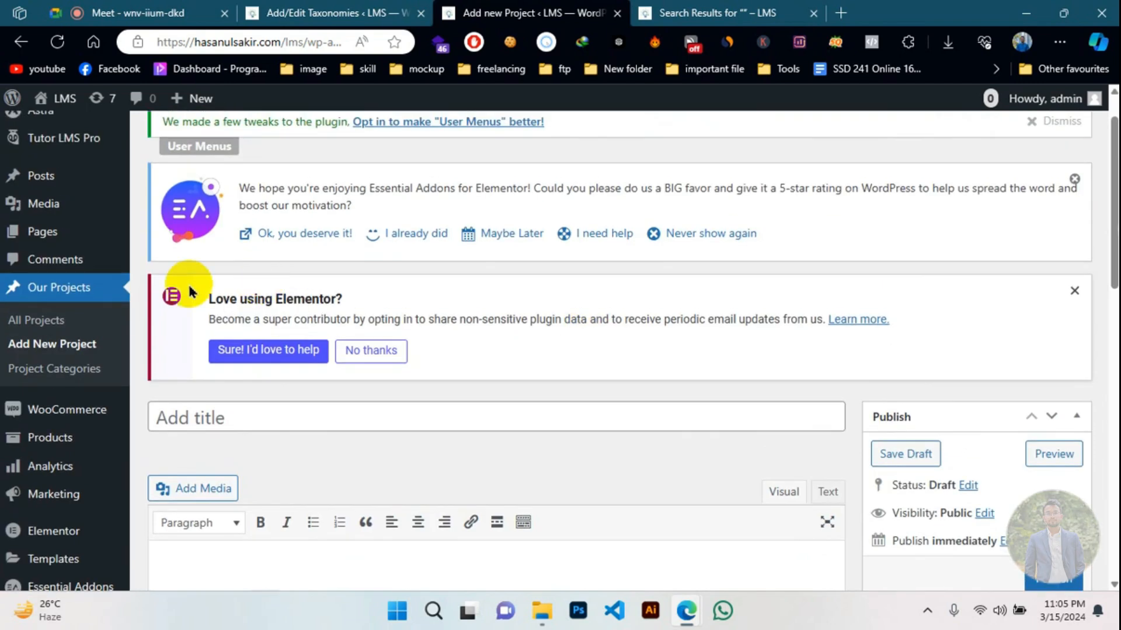
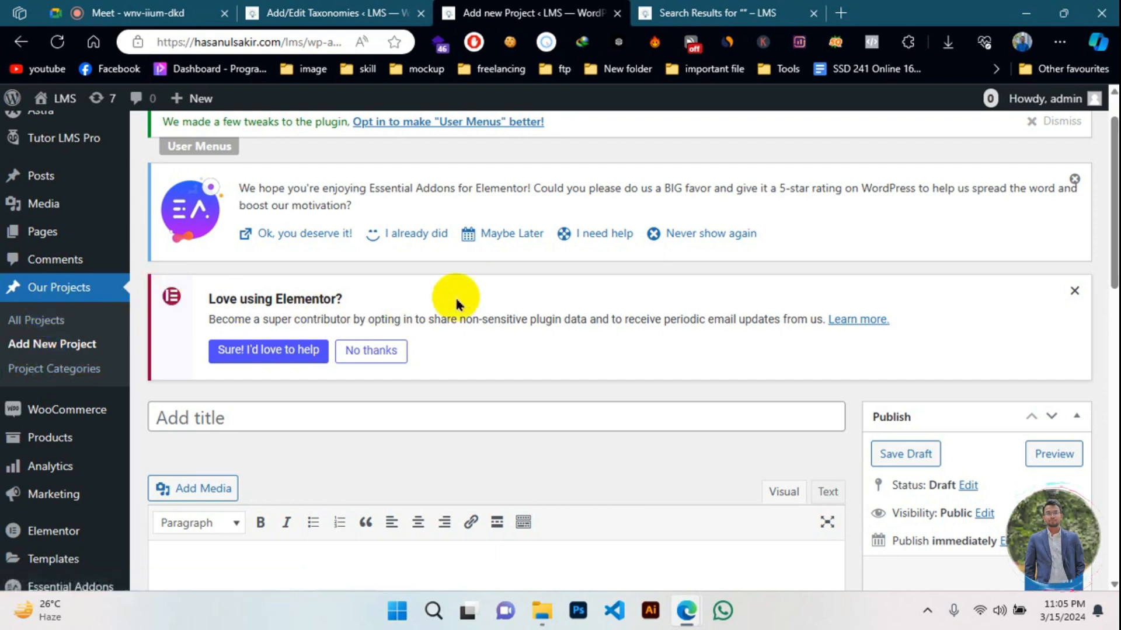
scroll(457, 303, "down", 2)
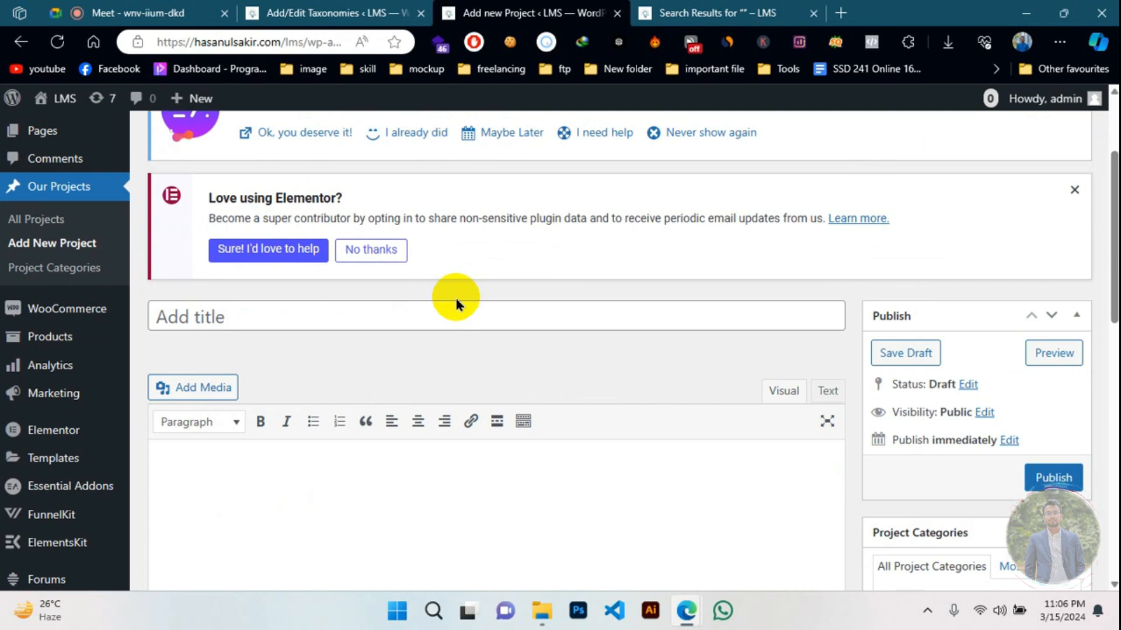
left_click(431, 310)
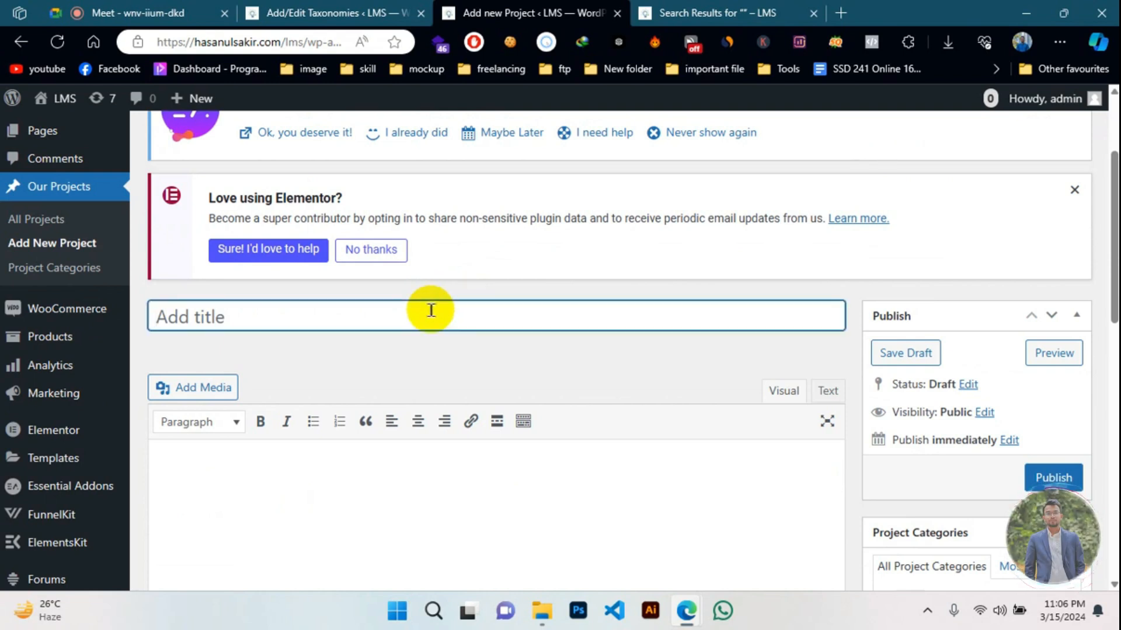
scroll(431, 309, "down", 5)
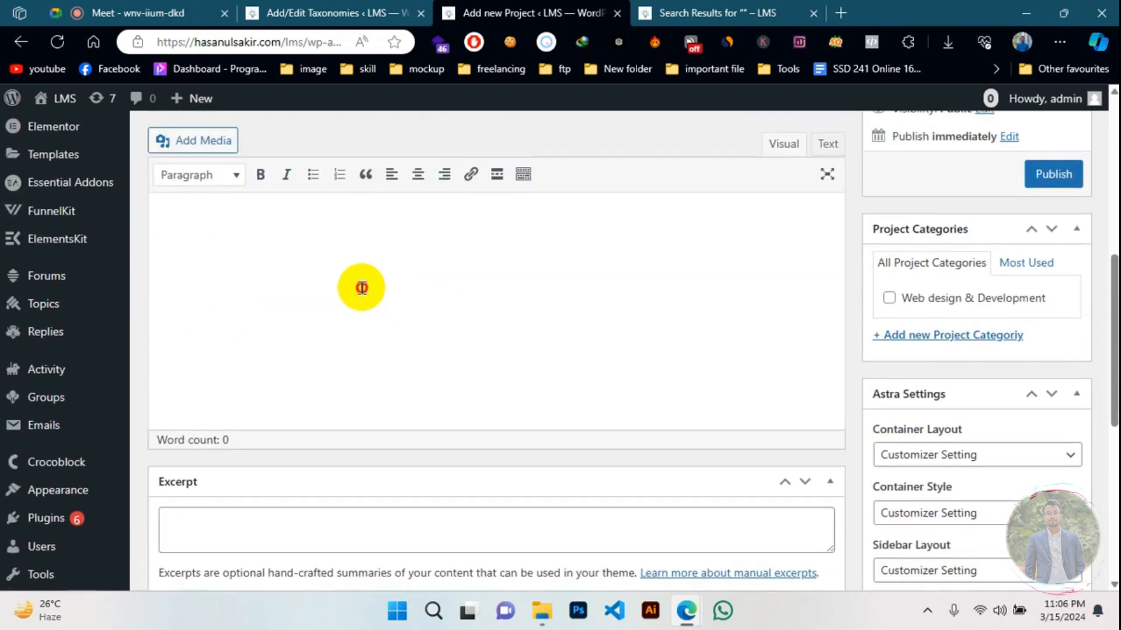
scroll(362, 287, "up", 4)
left_click(336, 375)
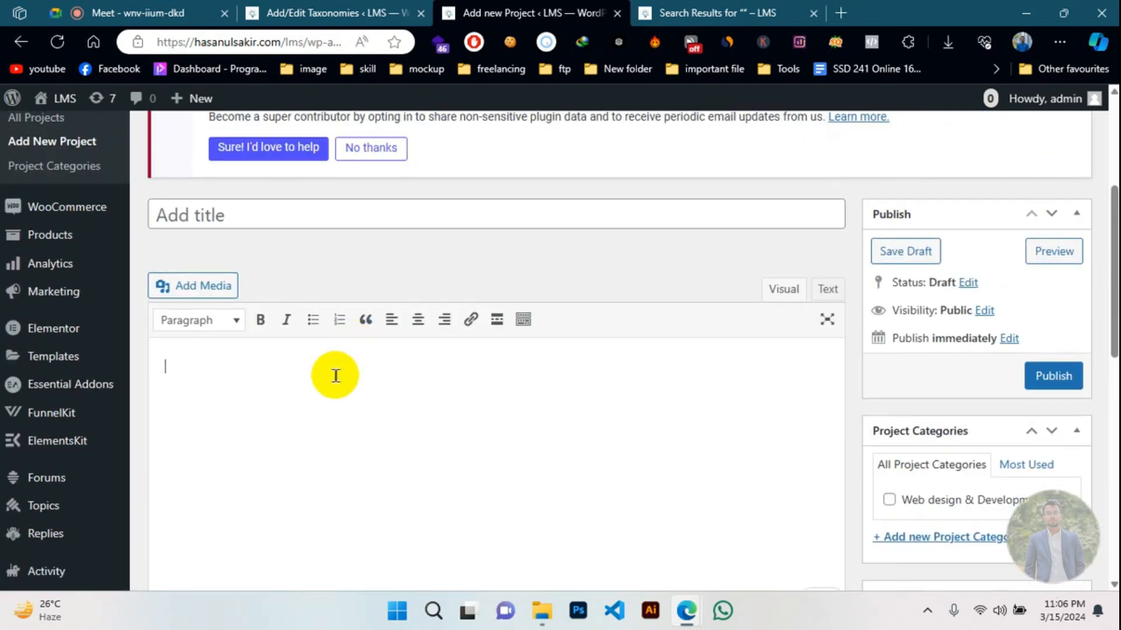
scroll(336, 375, "down", 10)
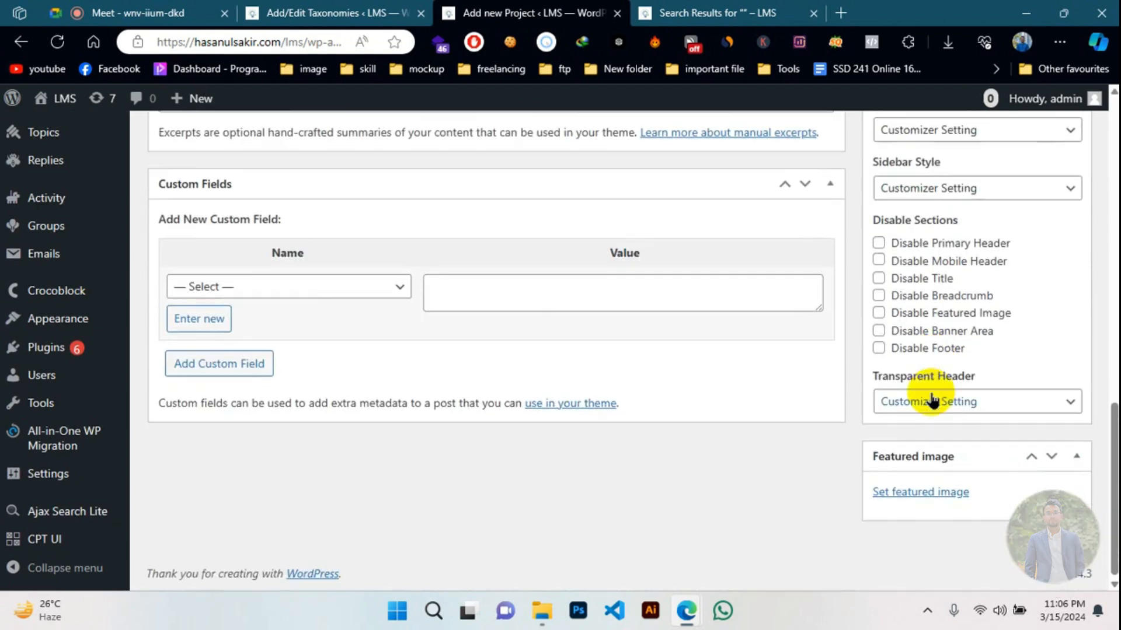
scroll(698, 440, "up", 4)
left_click(238, 283)
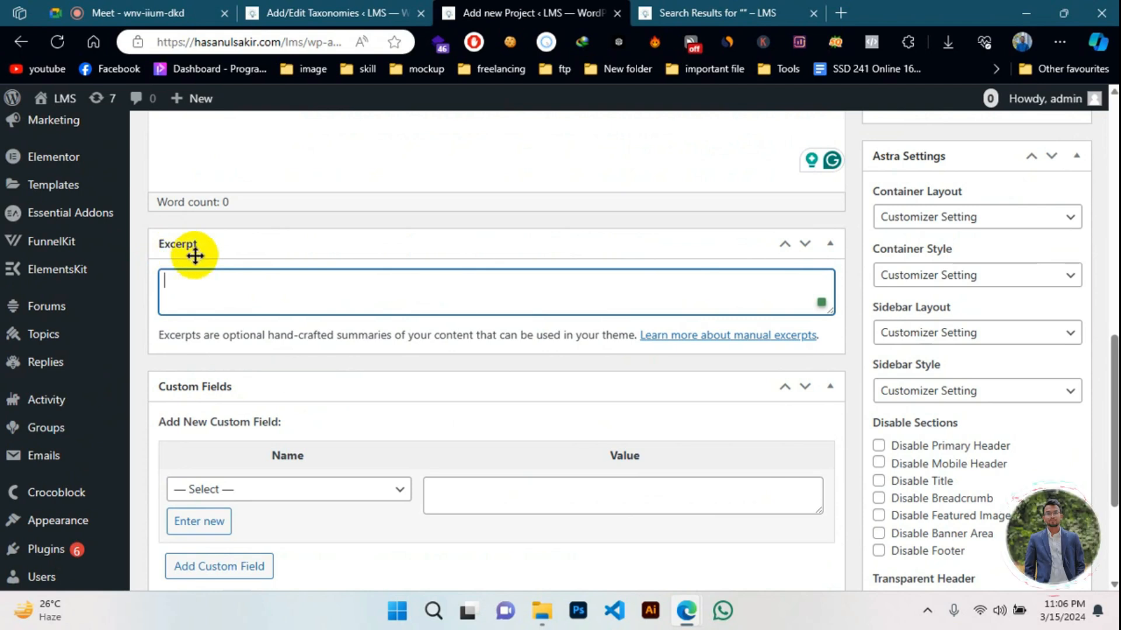
scroll(350, 337, "up", 2)
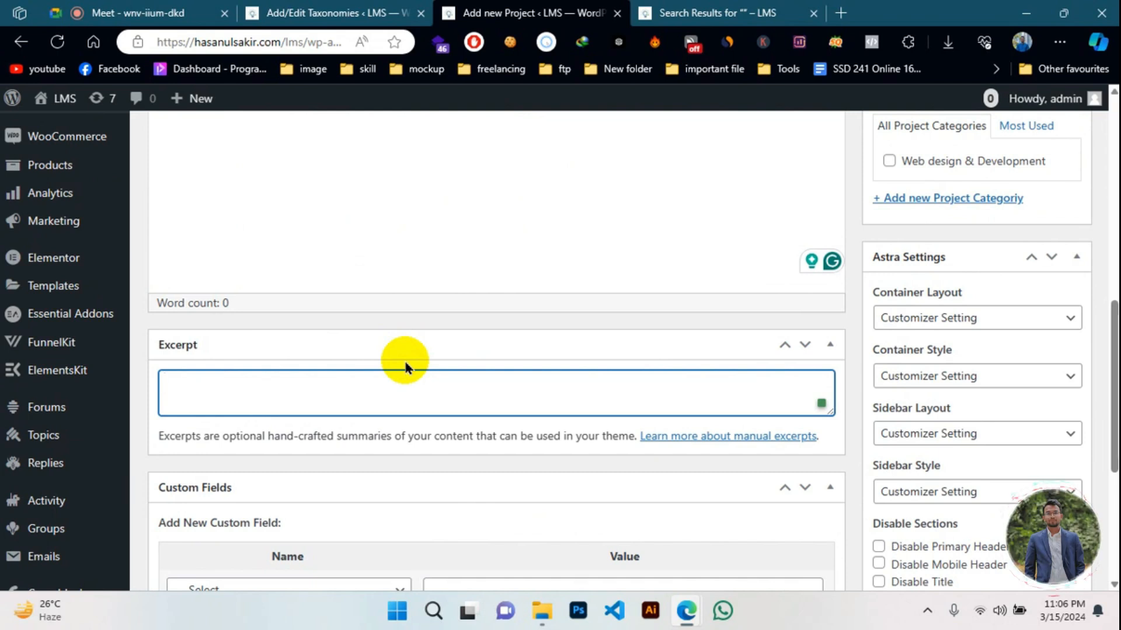
scroll(401, 366, "up", 3)
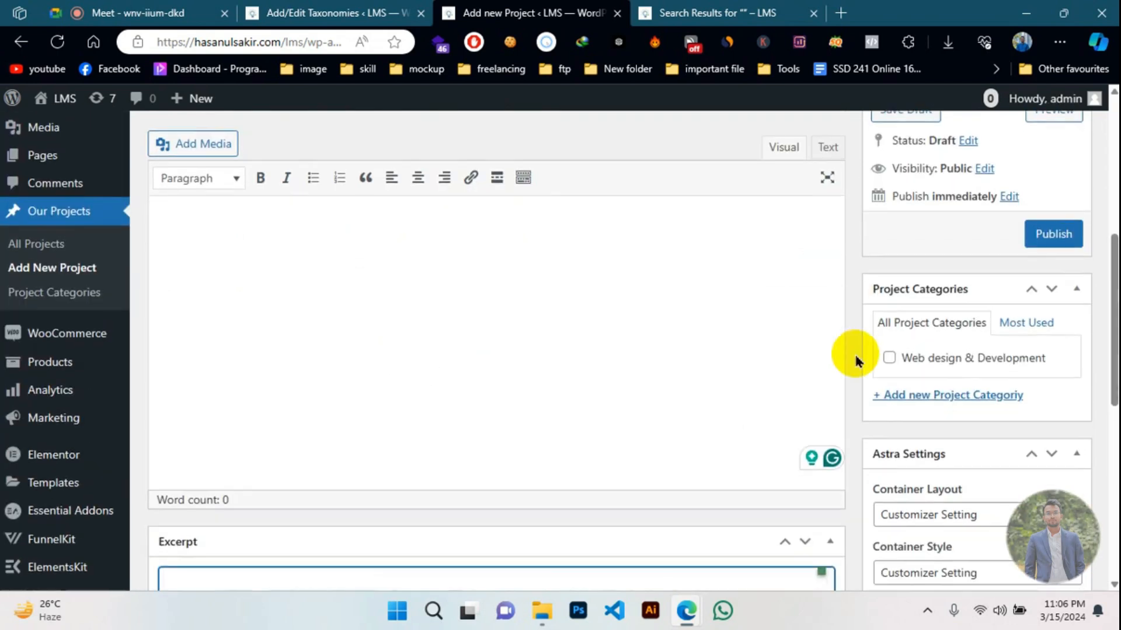
scroll(850, 362, "down", 7)
scroll(967, 398, "down", 2)
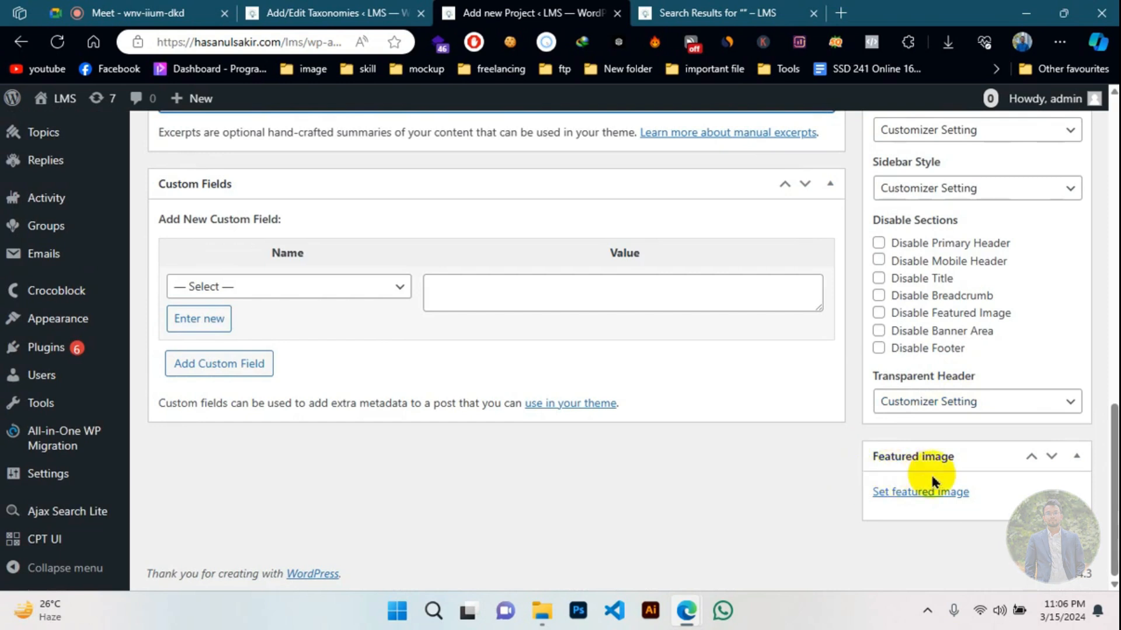
scroll(863, 471, "up", 10)
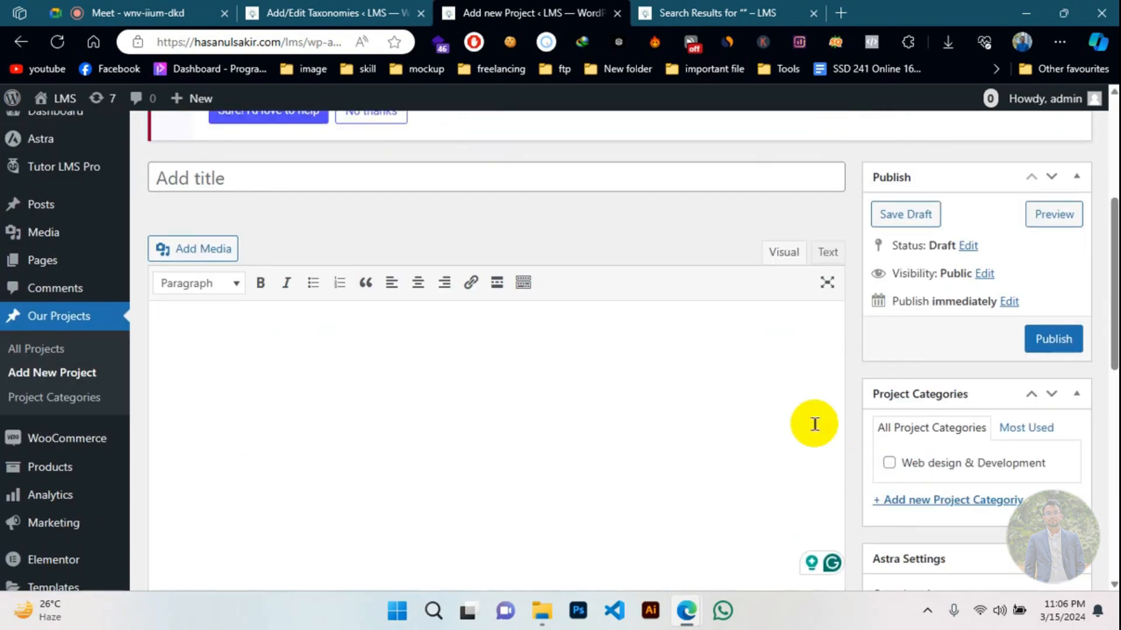
scroll(608, 235, "down", 10)
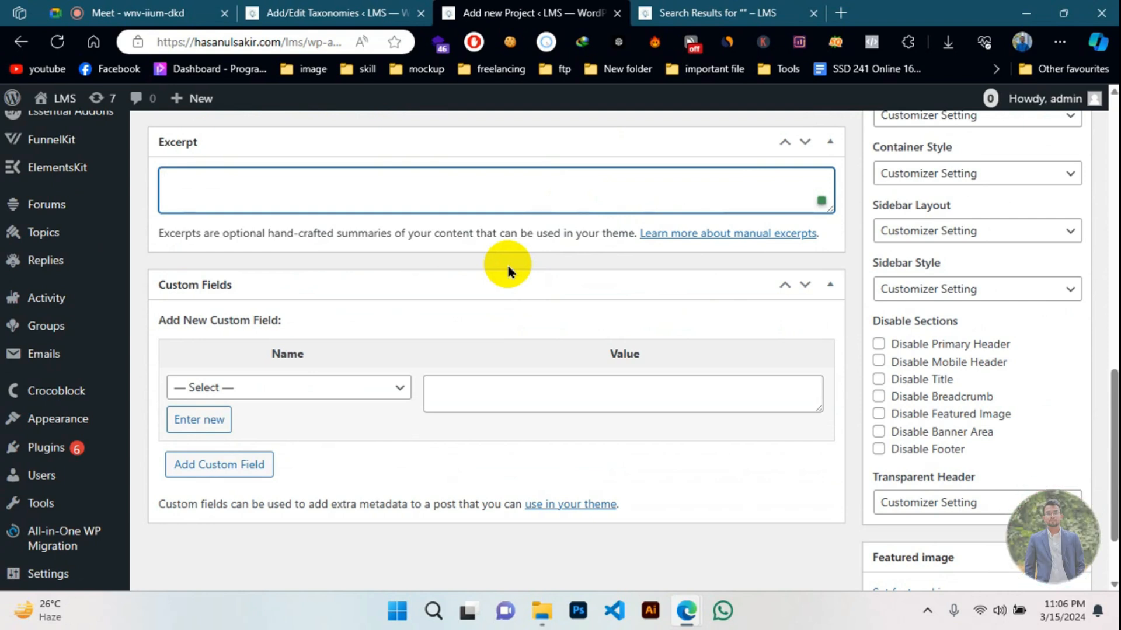
scroll(319, 356, "up", 10)
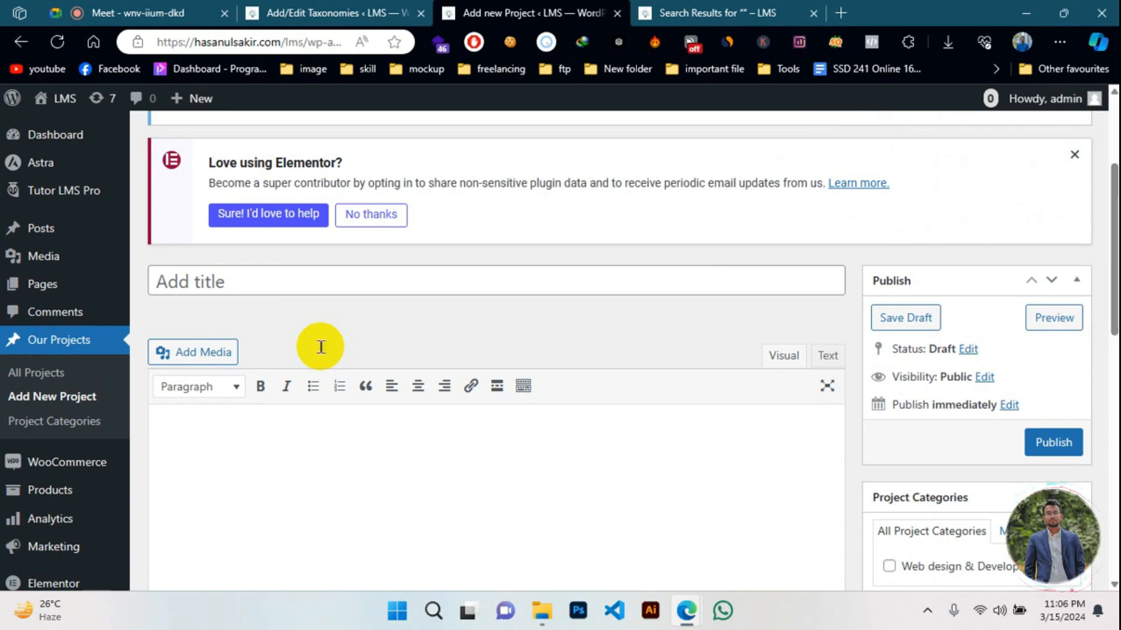
- Examine the Custom Fields box and its Name options on the new project form, comparing it with the default project fields
scroll(321, 346, "down", 7)
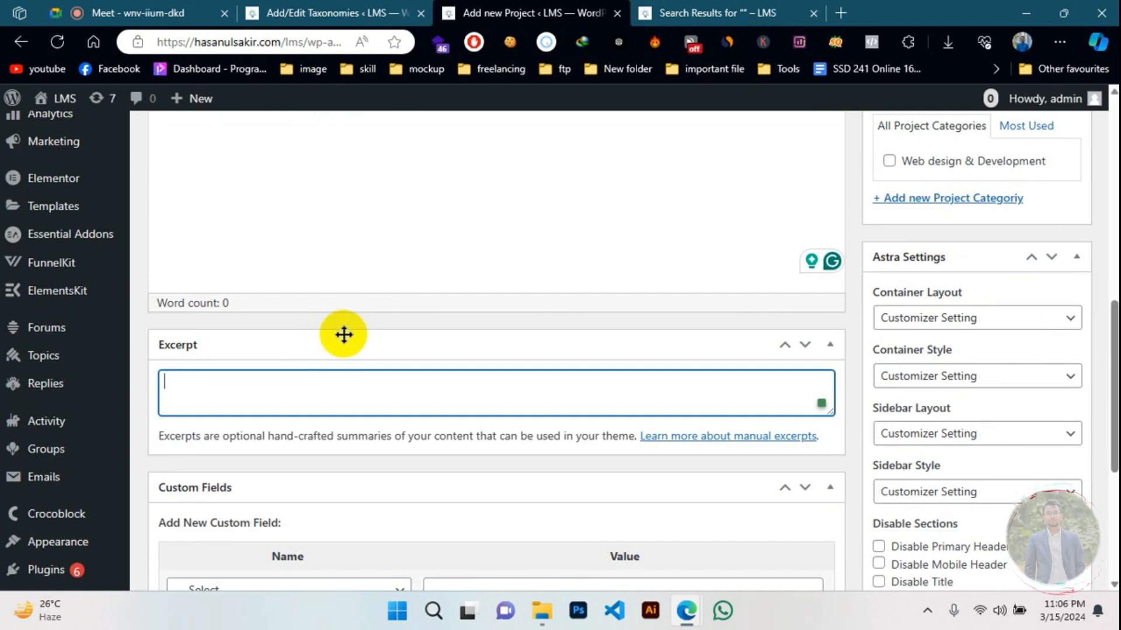
scroll(344, 334, "down", 5)
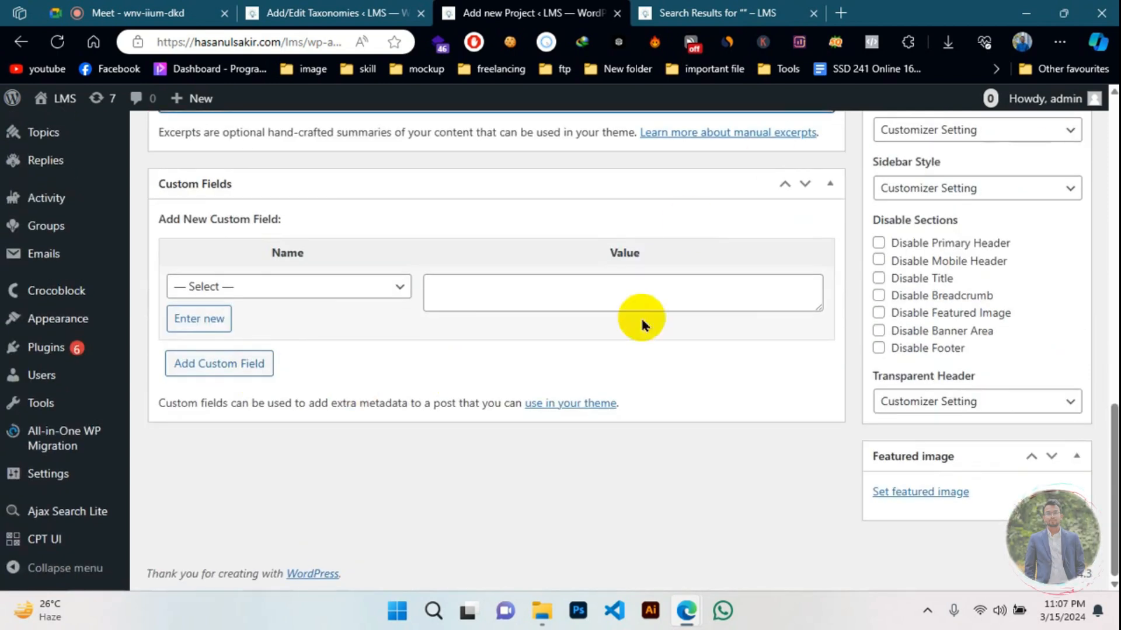
scroll(453, 308, "up", 2)
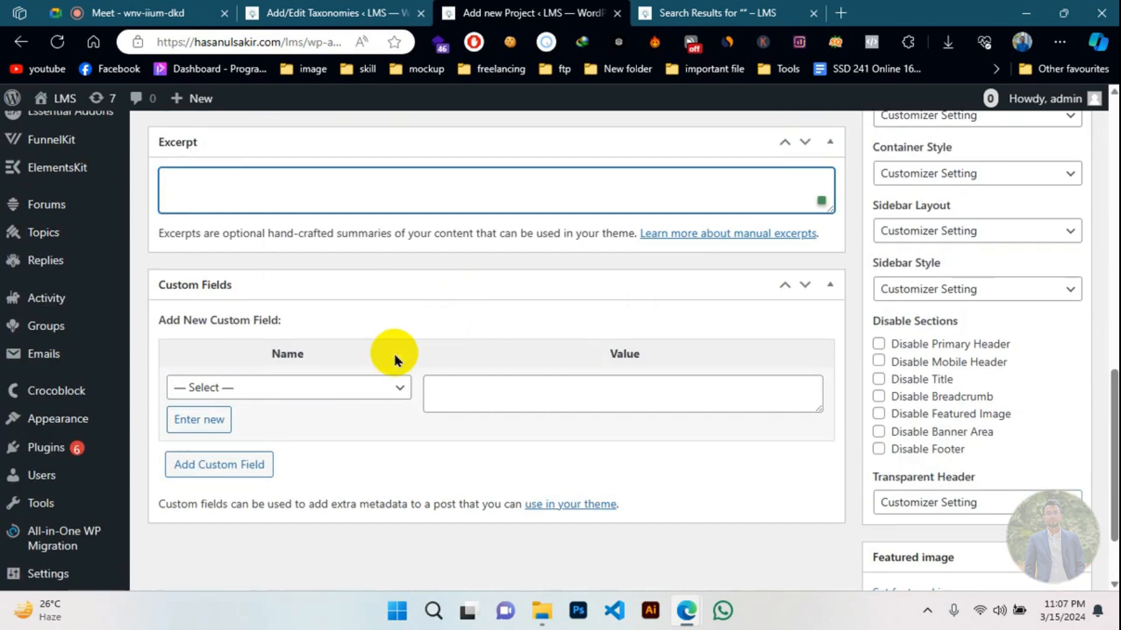
left_click(387, 397)
left_click(388, 395)
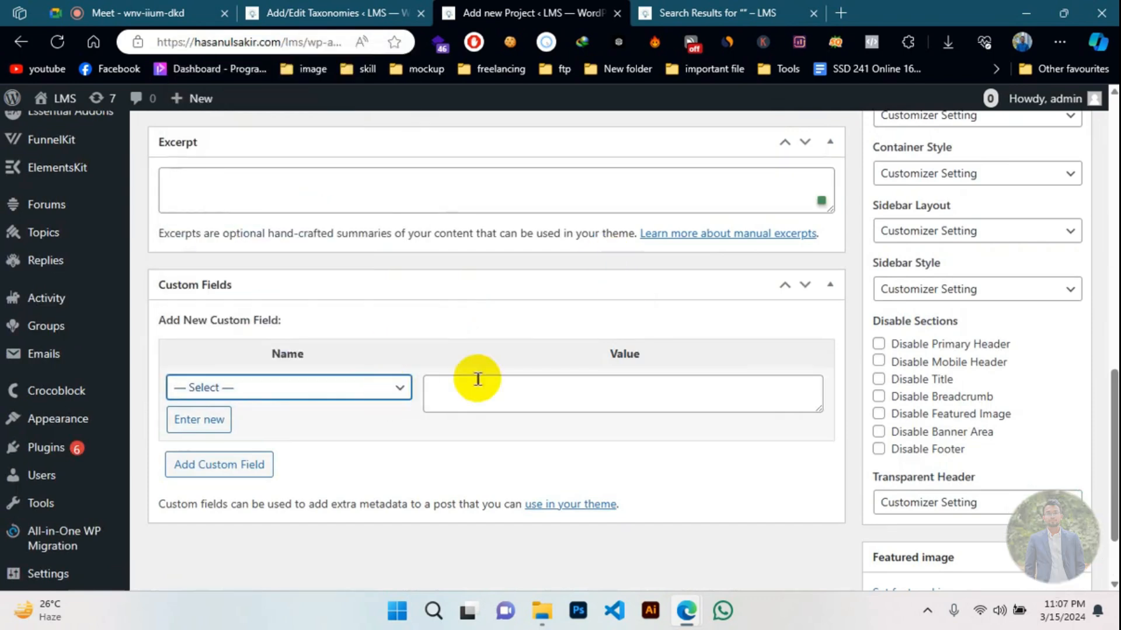
scroll(482, 382, "down", 2)
scroll(520, 351, "up", 7)
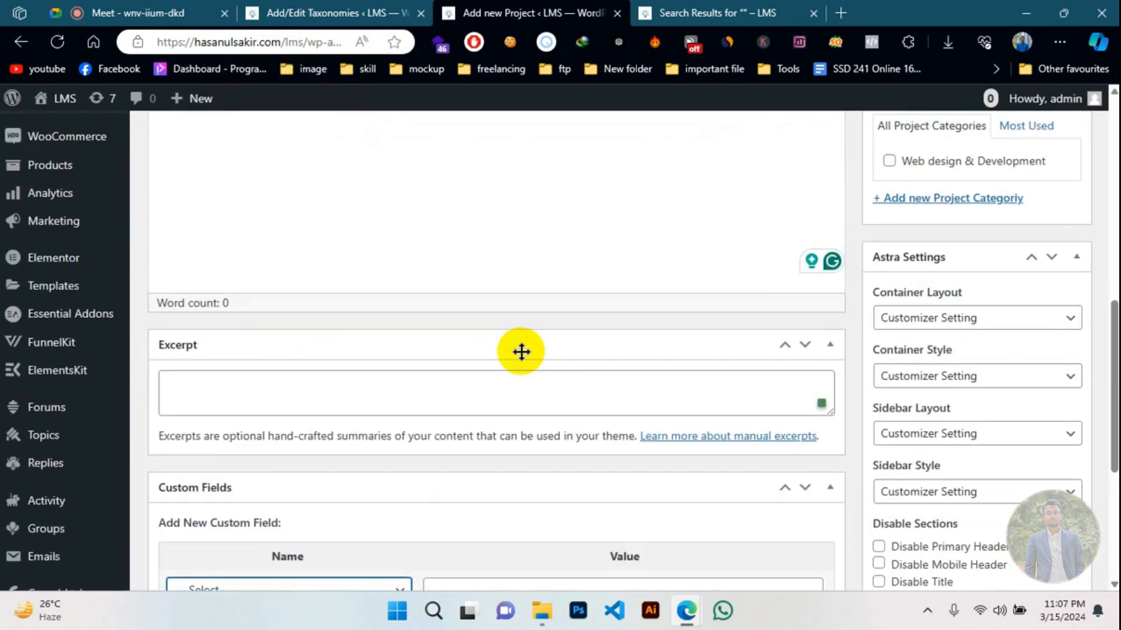
scroll(462, 370, "down", 5)
scroll(430, 282, "up", 4)
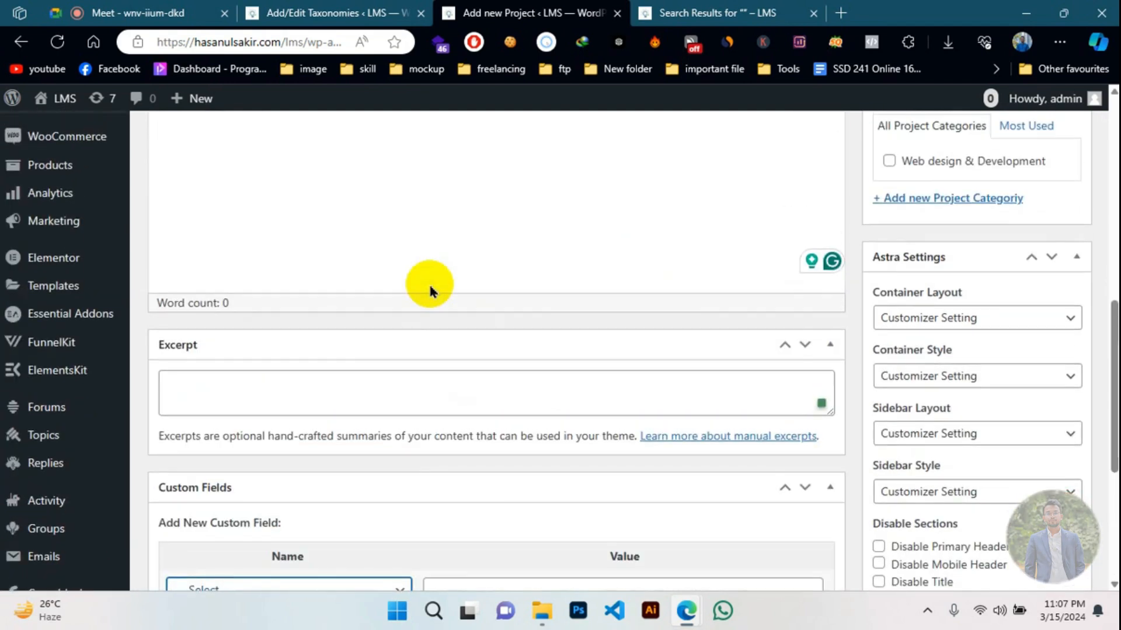
scroll(431, 286, "down", 5)
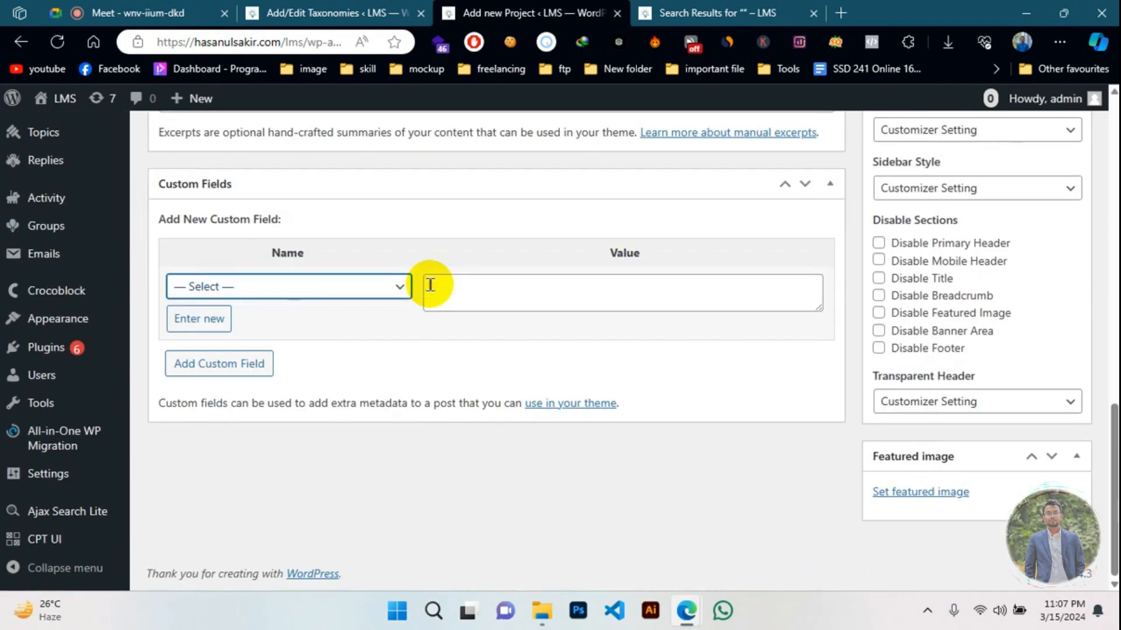
scroll(432, 290, "up", 7)
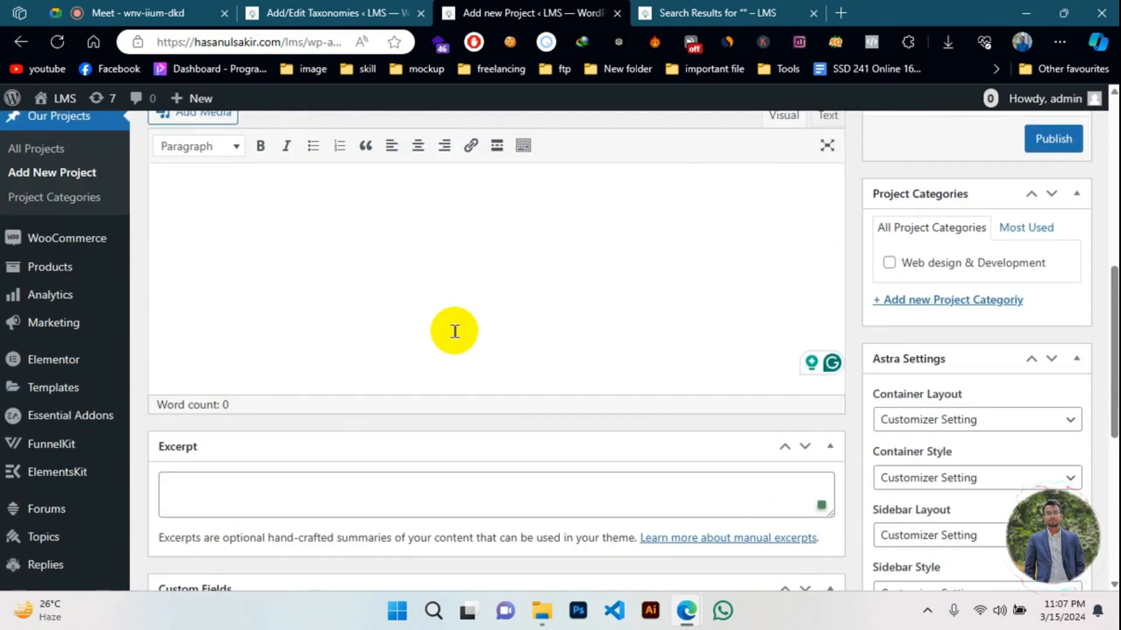
scroll(454, 331, "up", 2)
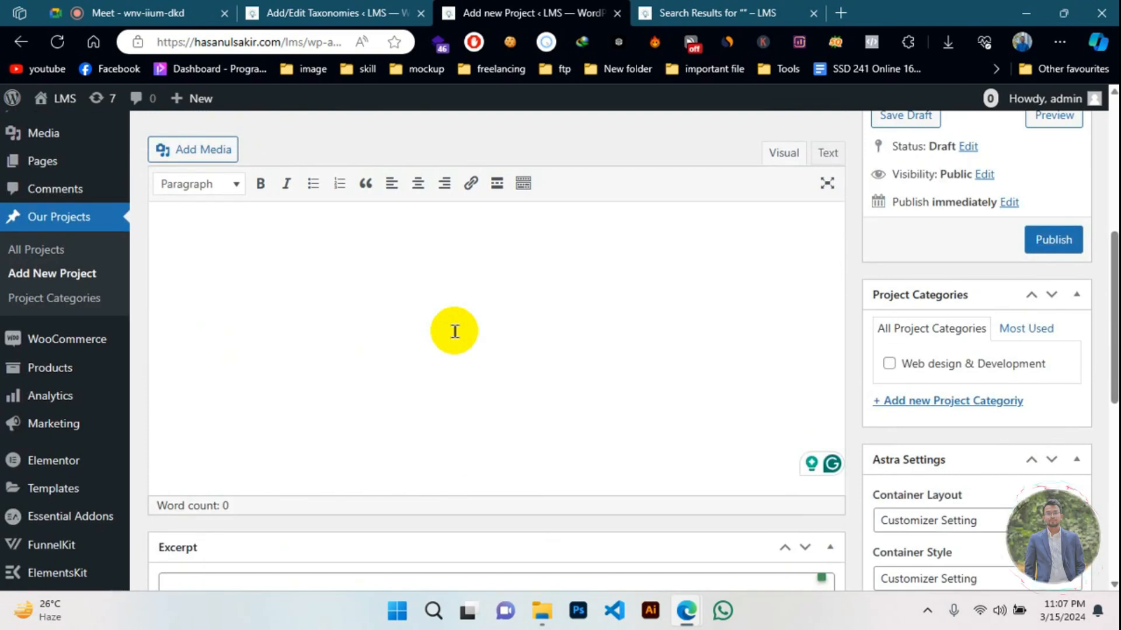
scroll(454, 331, "up", 2)
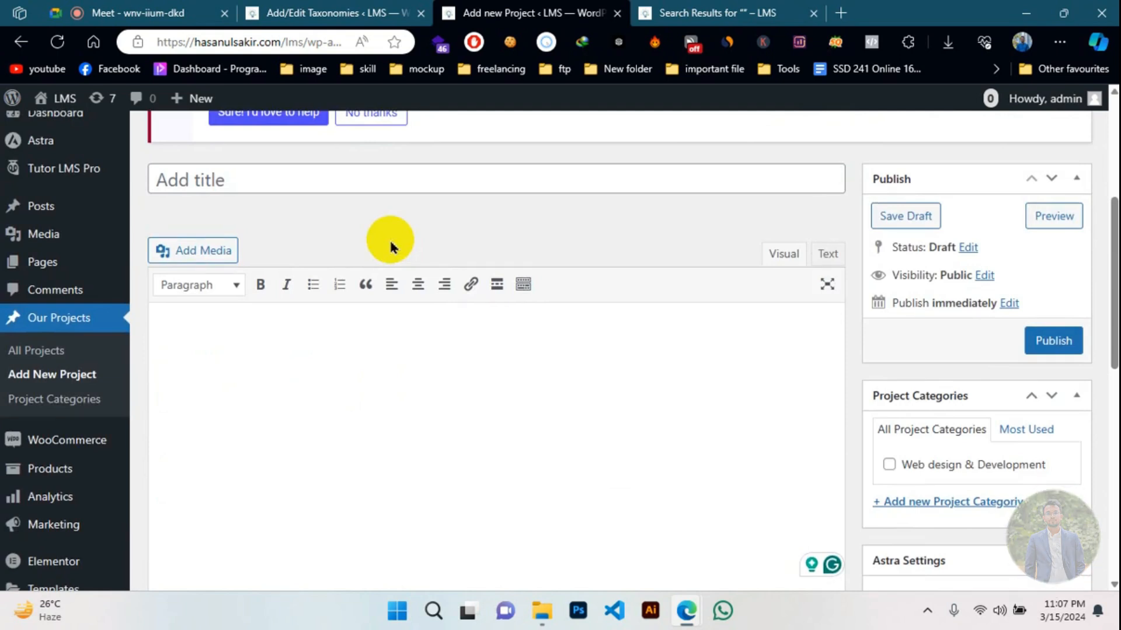
- Return from the project form to the taxonomy editing page, open the installed plugins list and activate Advanced Custom Fields
left_click(328, 9)
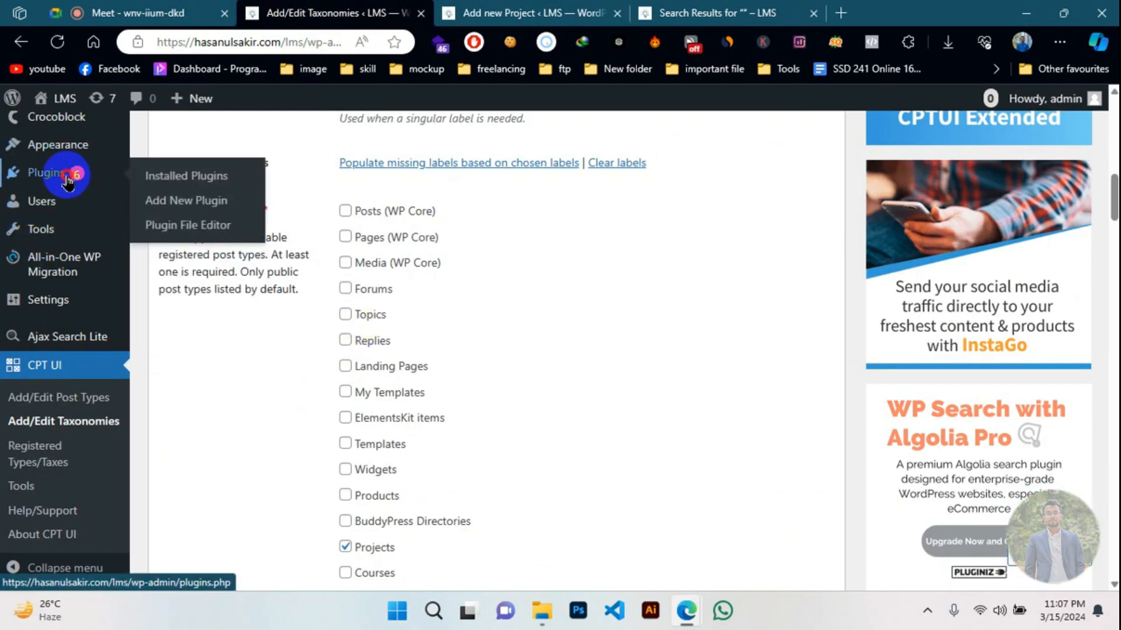
left_click(68, 180)
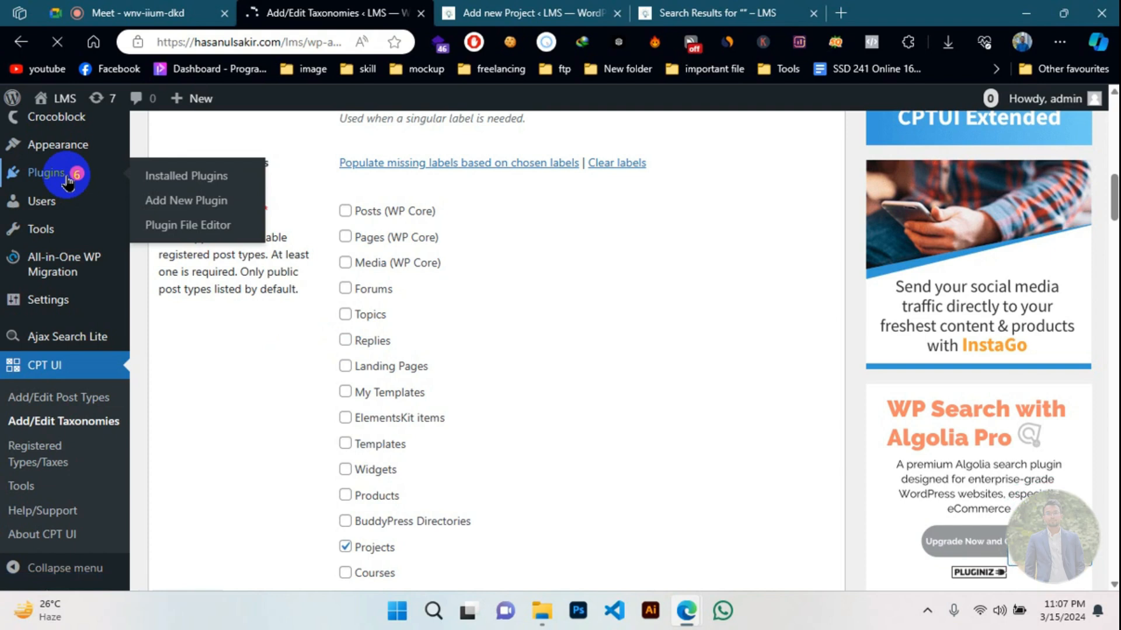
scroll(350, 245, "down", 5)
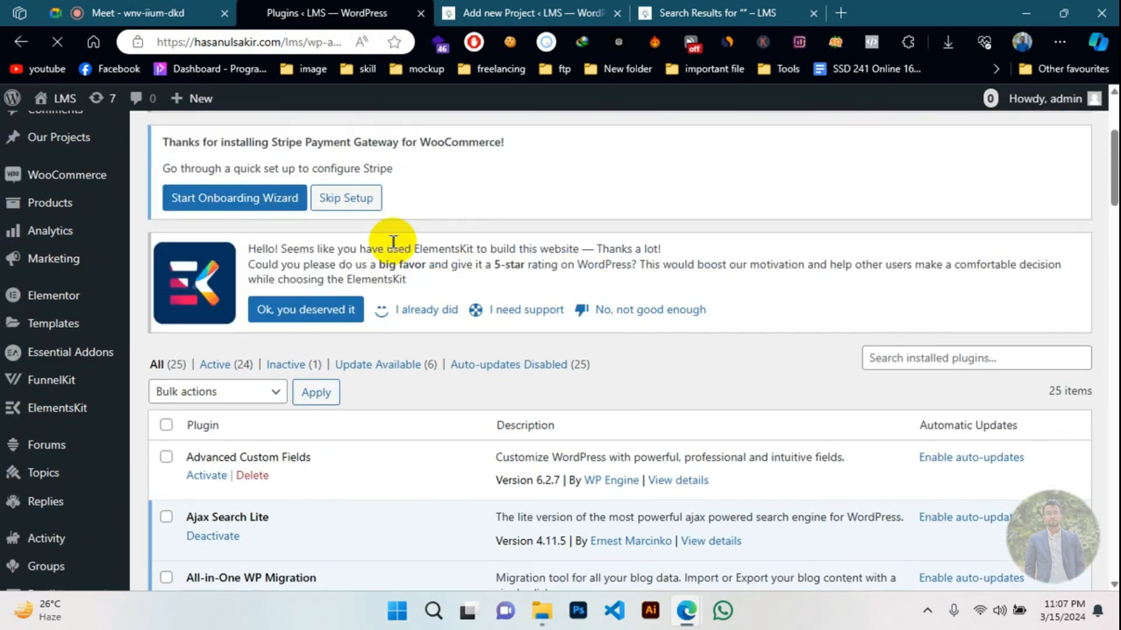
left_click_drag(236, 357, 193, 357)
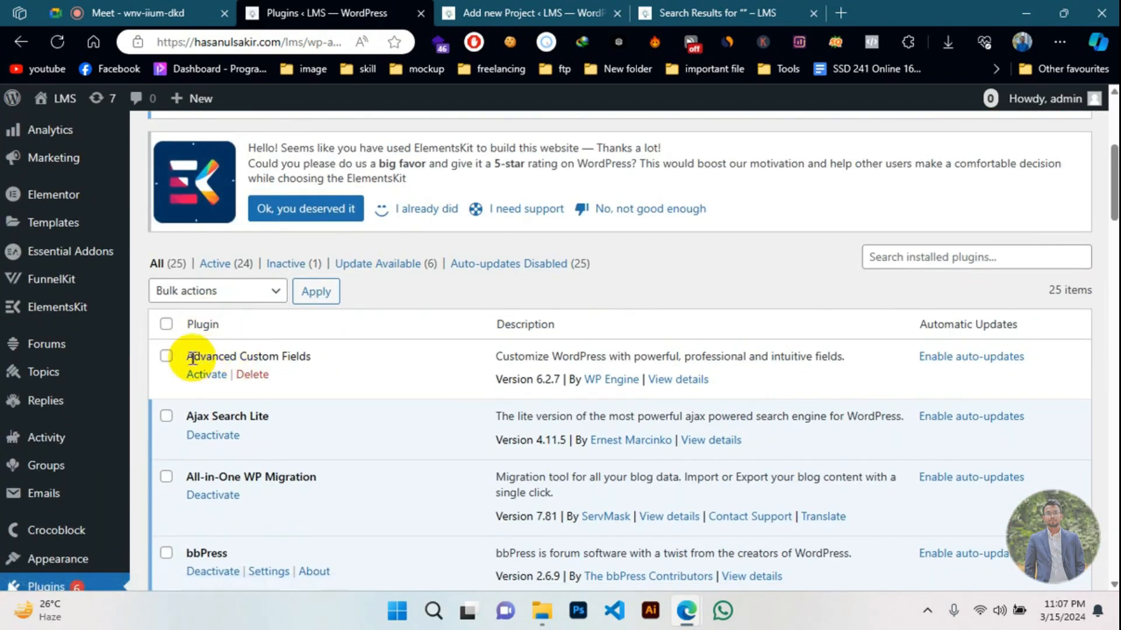
left_click_drag(330, 361, 321, 357)
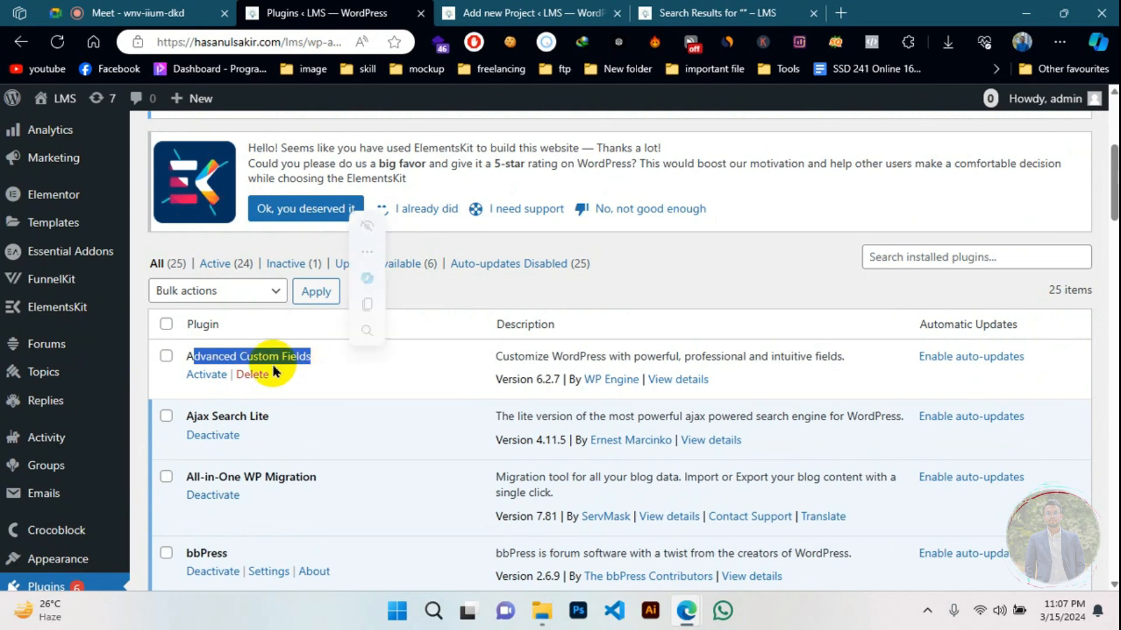
left_click(333, 366)
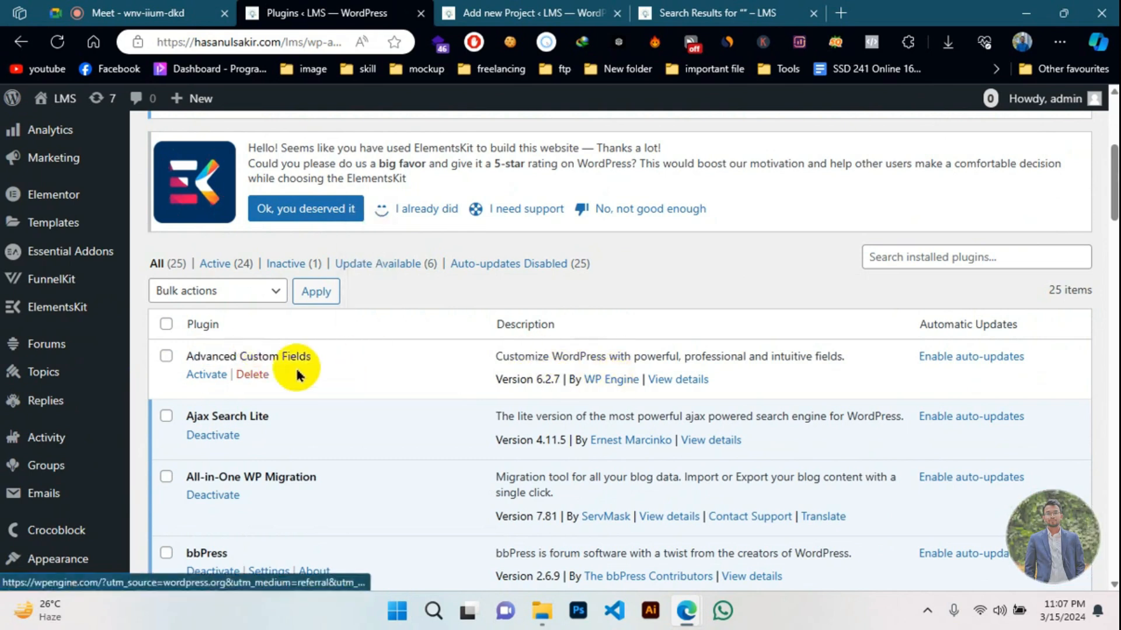
left_click(225, 377)
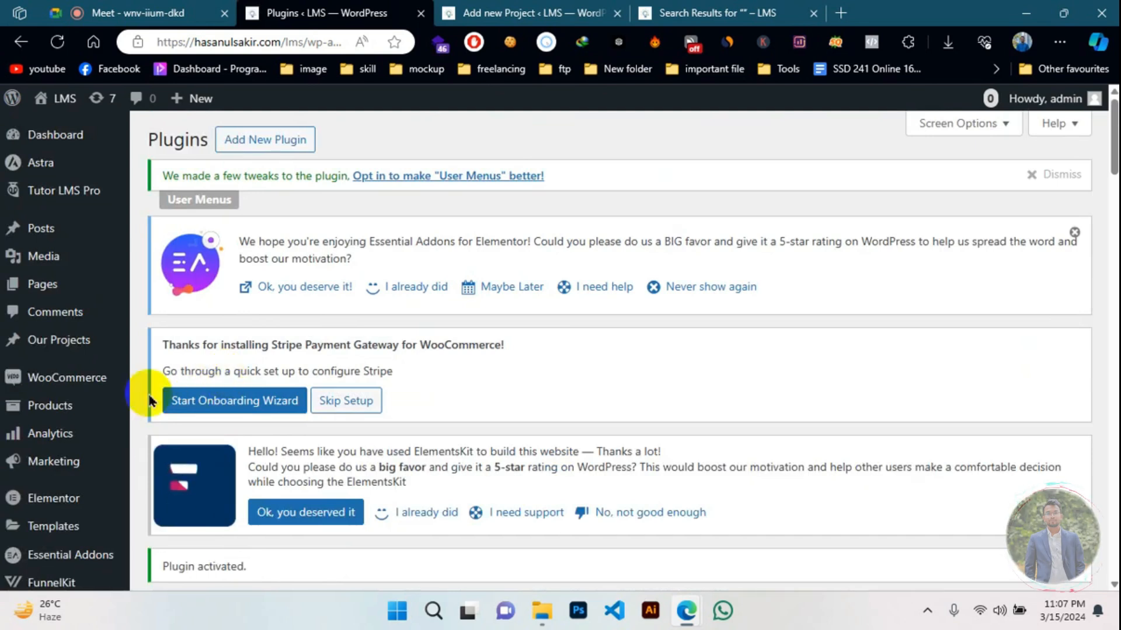
- Check the Advanced Custom Fields entry in the plugins list and look for its item in the admin menu
scroll(199, 286, "down", 6)
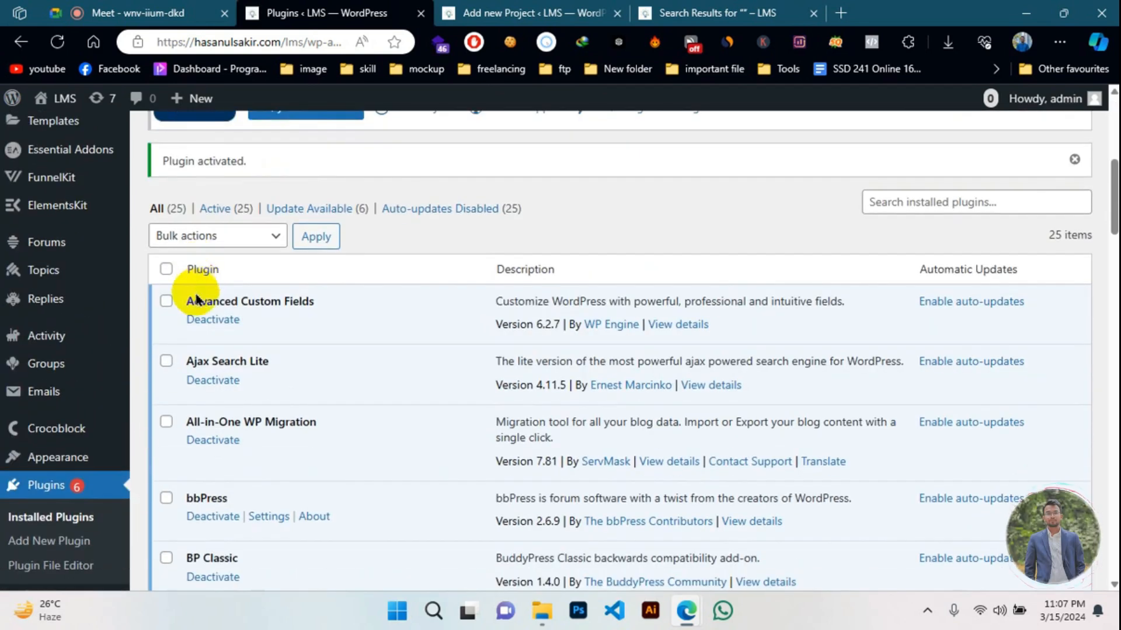
left_click_drag(188, 298, 383, 305)
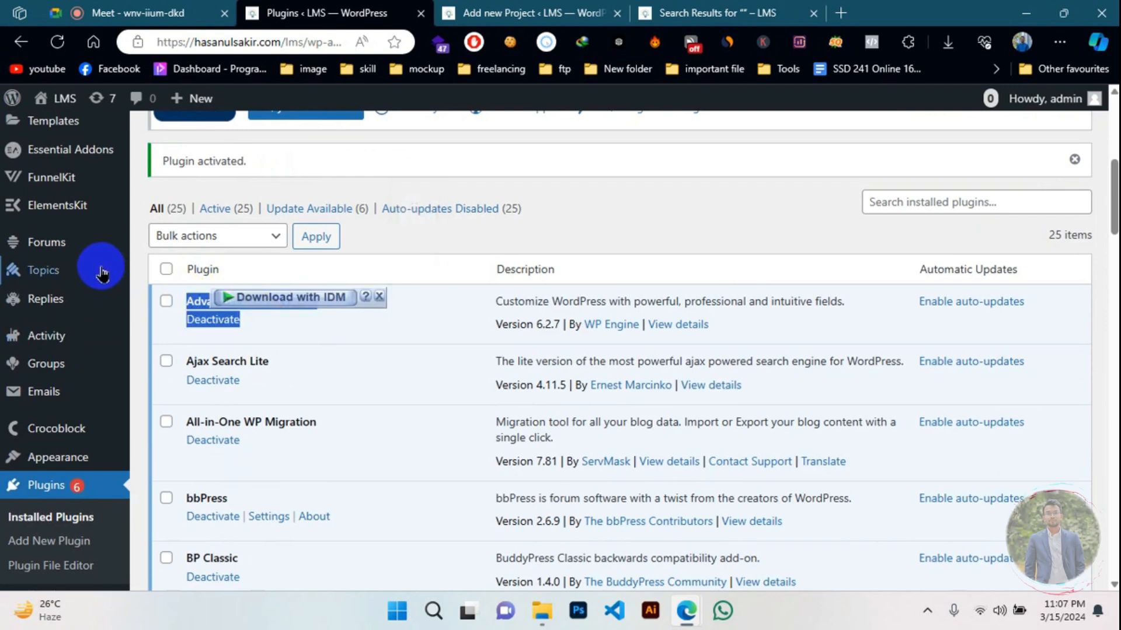
scroll(111, 461, "up", 4)
scroll(100, 233, "up", 3)
scroll(100, 270, "down", 9)
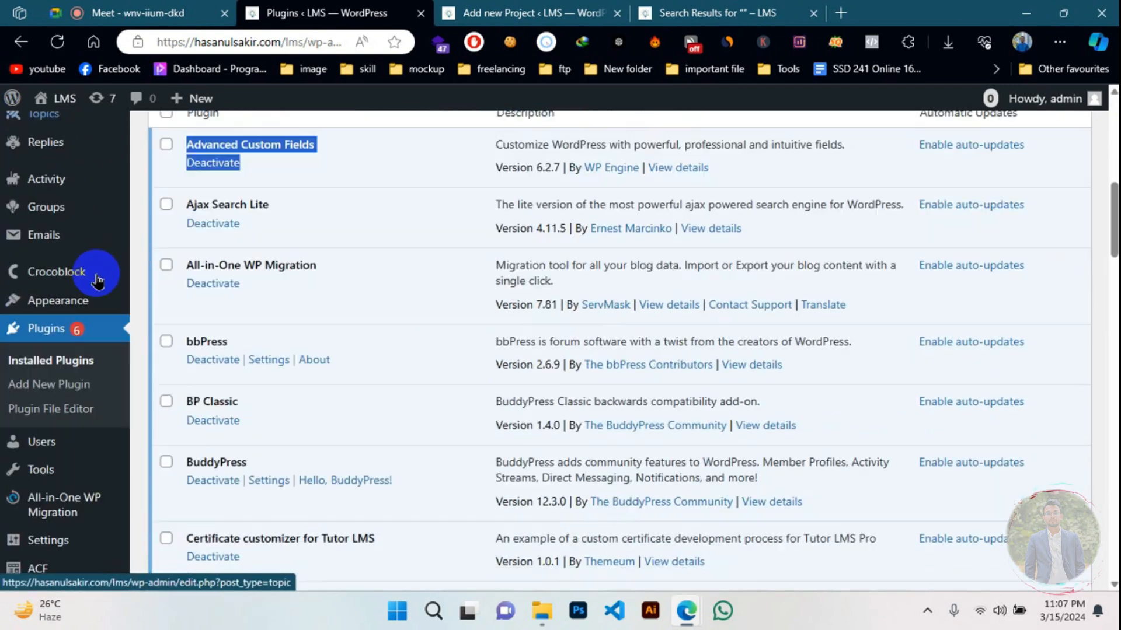
scroll(233, 246, "up", 3)
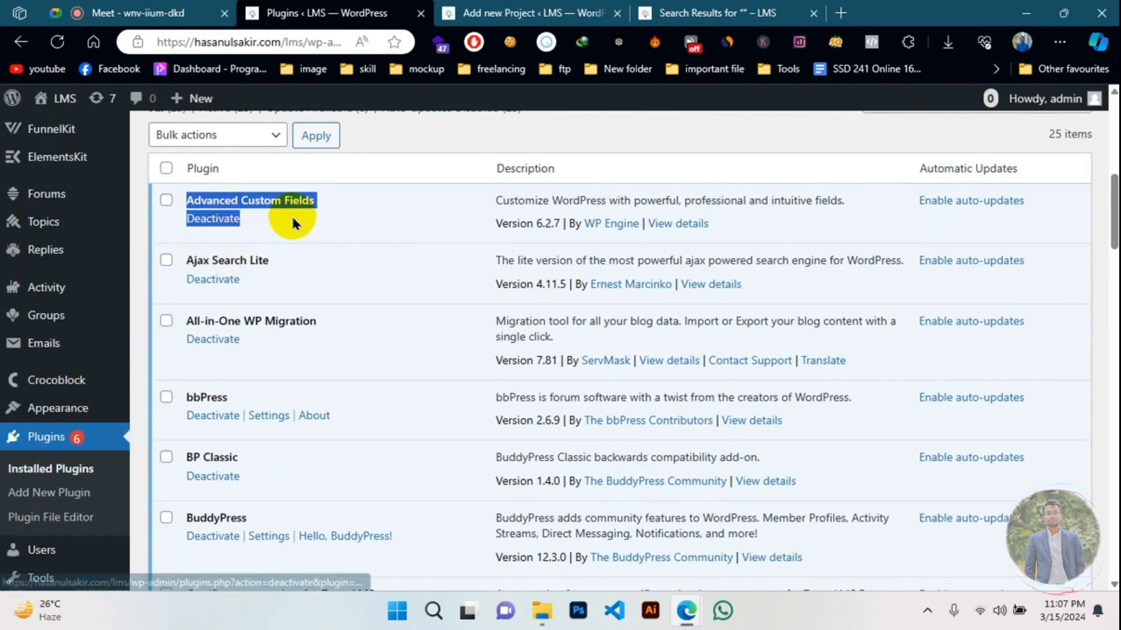
- Open the Advanced Custom Fields field groups page and look over its empty list and sub-pages
scroll(117, 302, "down", 3)
scroll(133, 288, "down", 2)
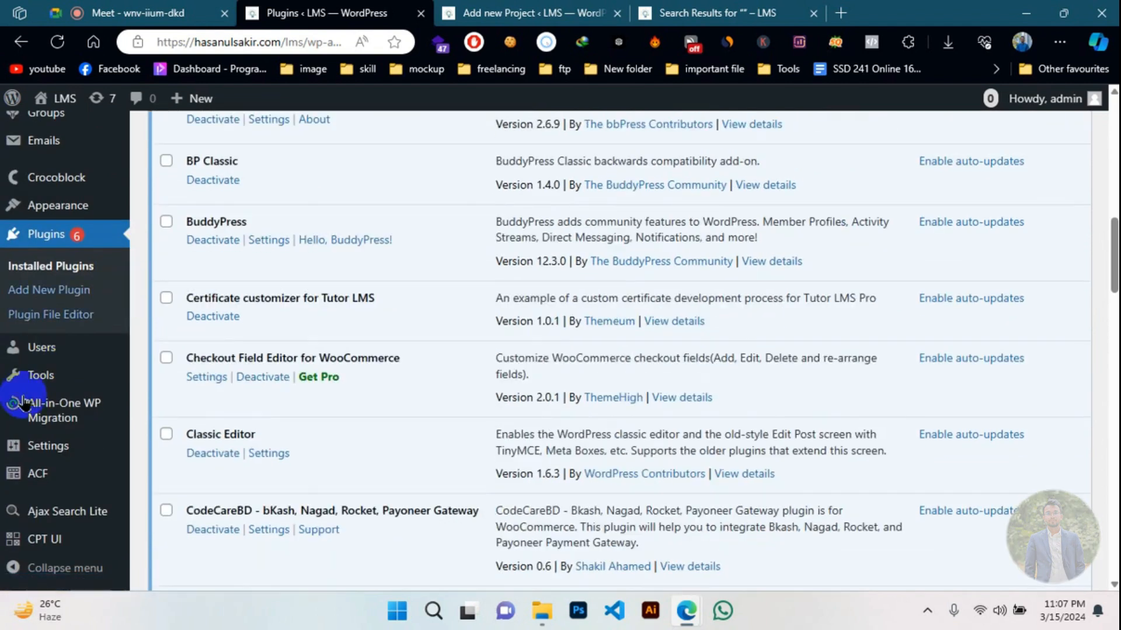
mouse_move(18, 474)
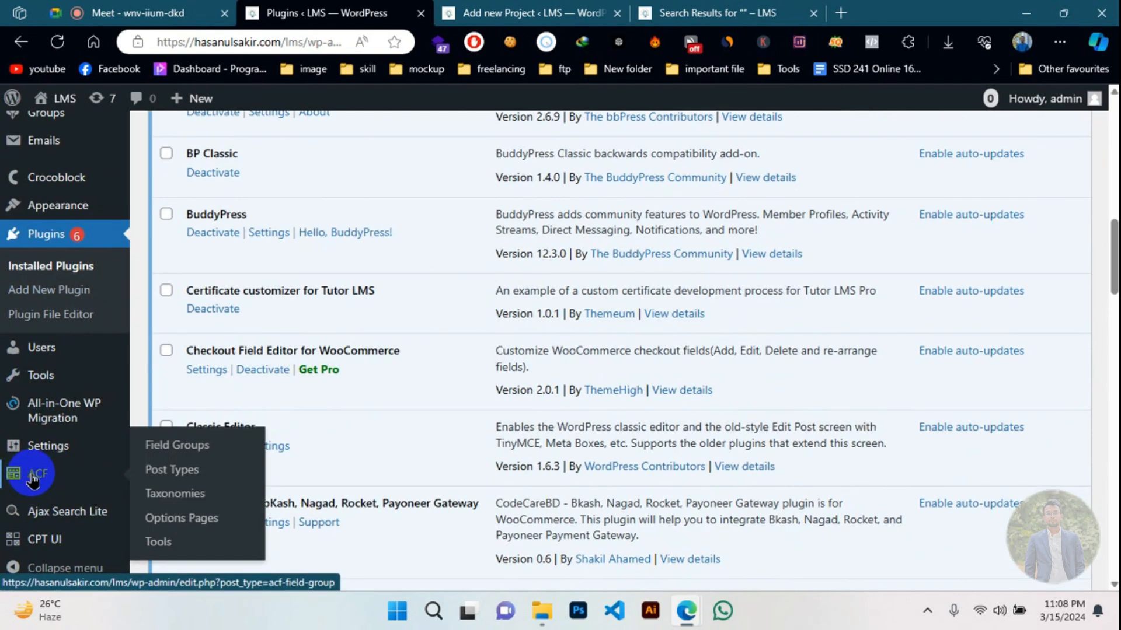
left_click(32, 479)
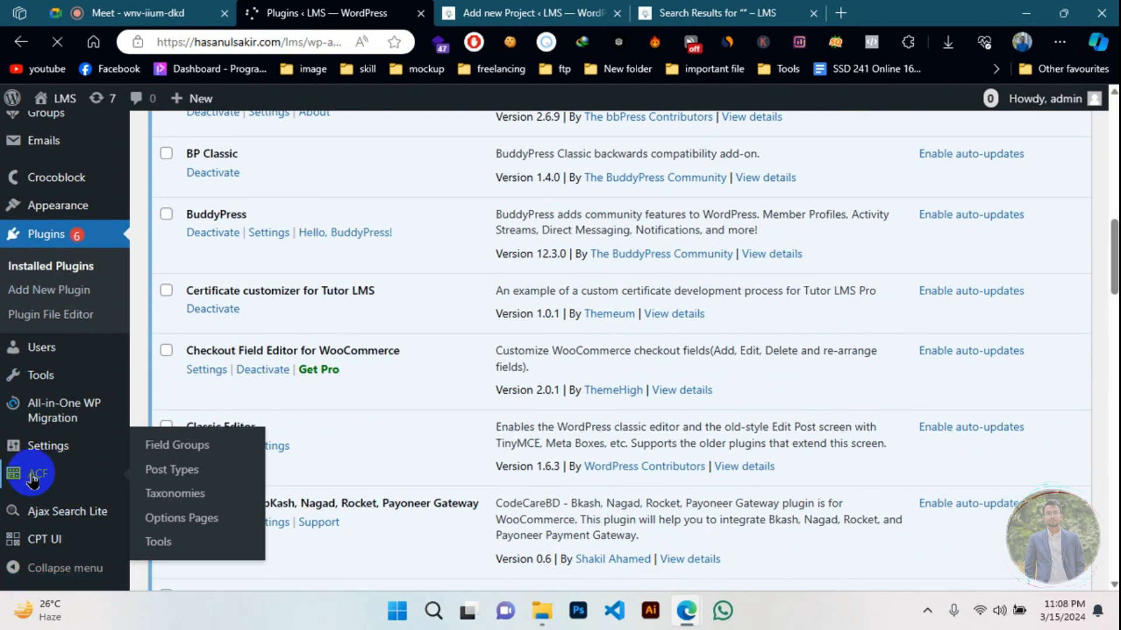
scroll(33, 482, "down", 5)
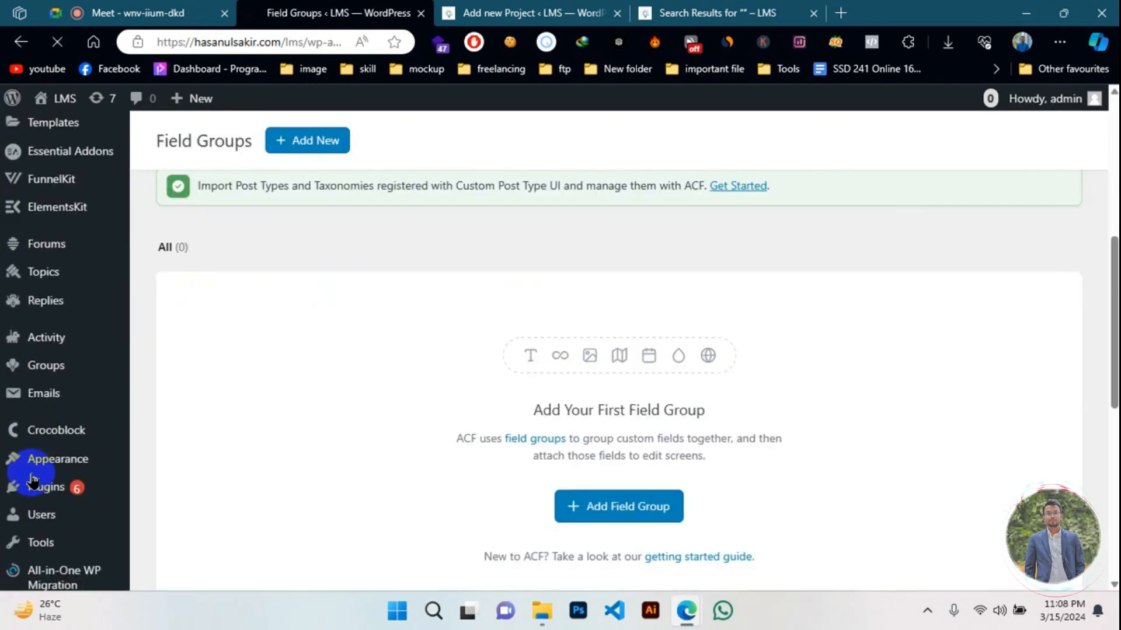
scroll(34, 482, "down", 5)
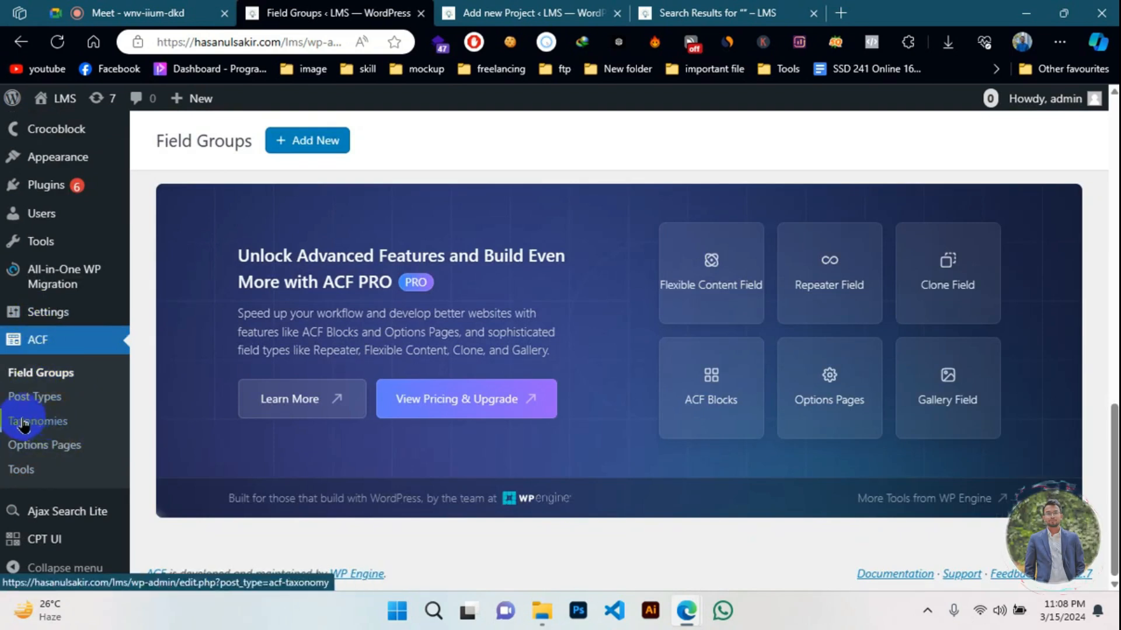
- Open the ACF post types page and bring up the form for a new post type
mouse_move(26, 547)
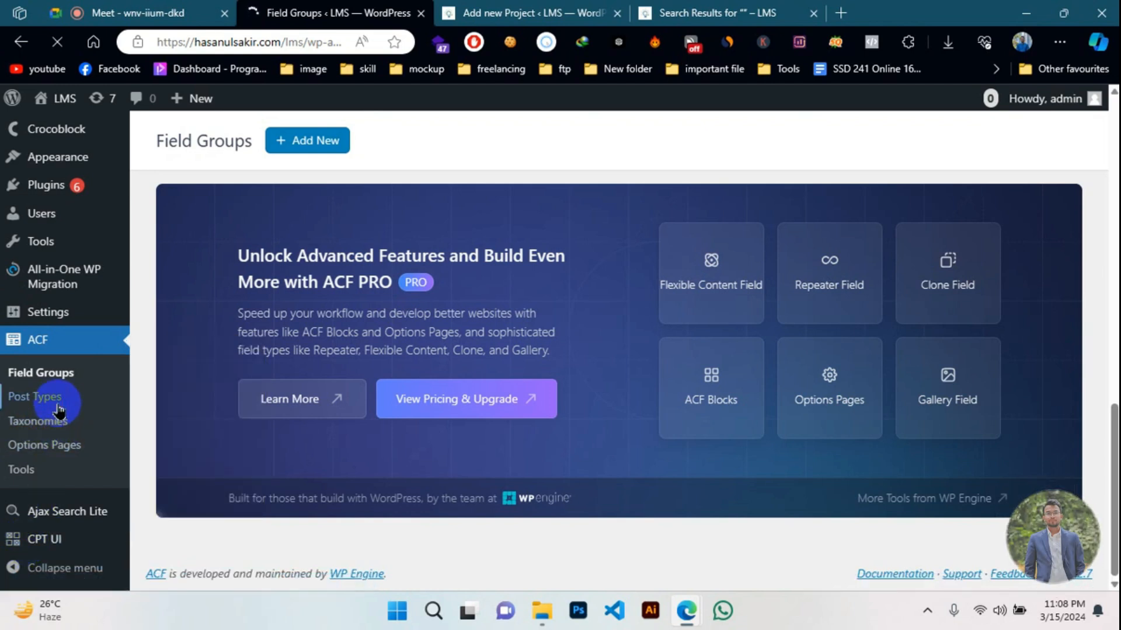
scroll(208, 336, "down", 4)
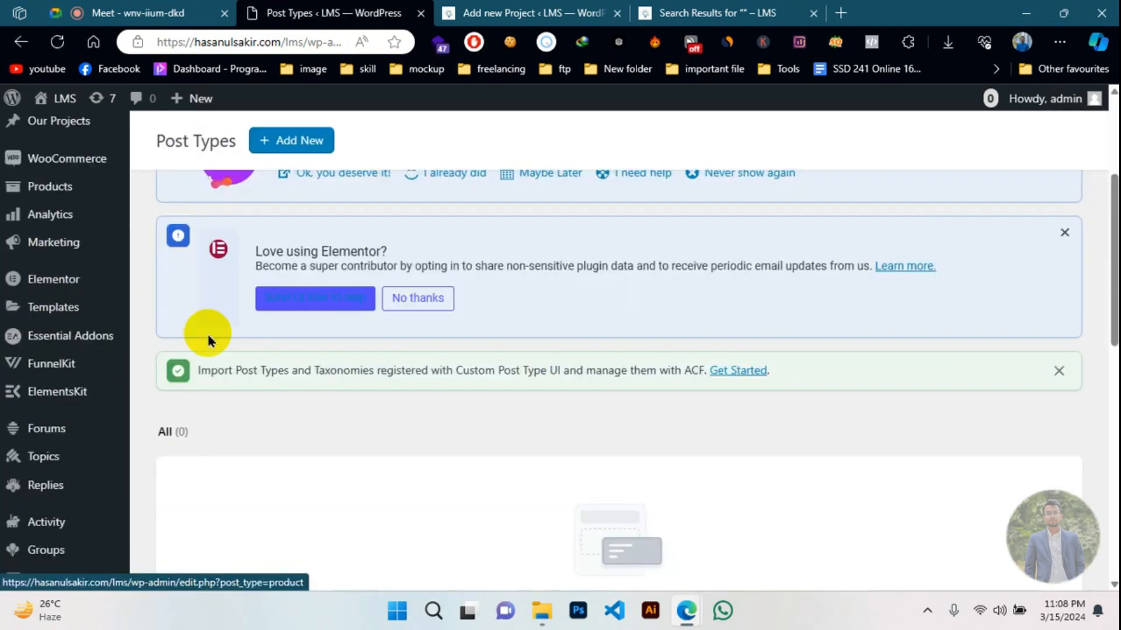
scroll(216, 350, "down", 5)
scroll(408, 344, "down", 1)
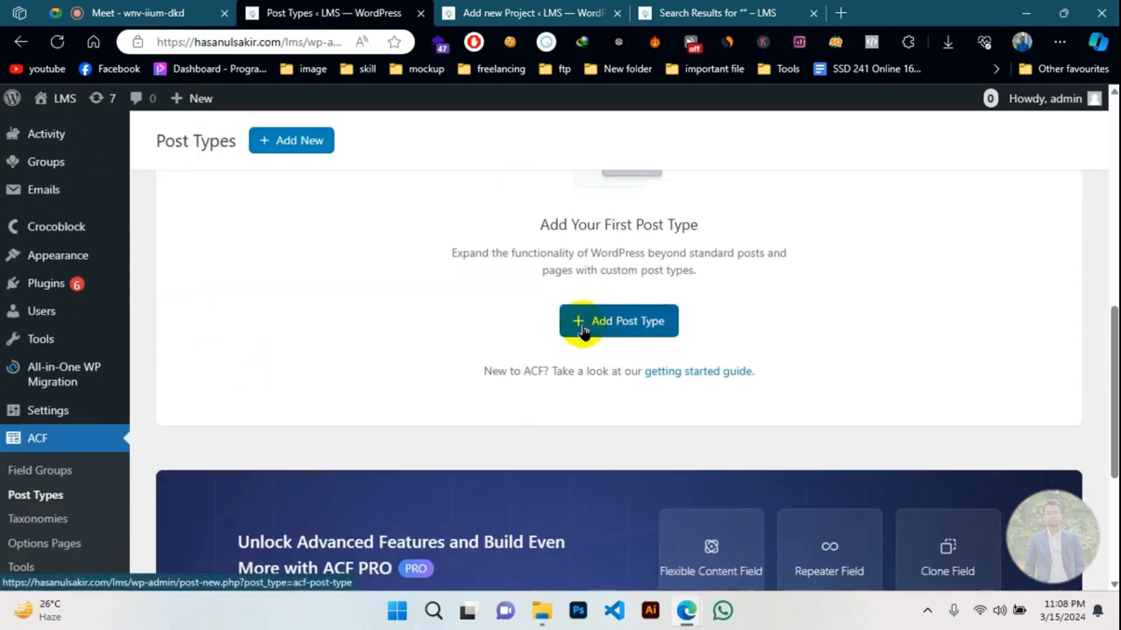
left_click(584, 330)
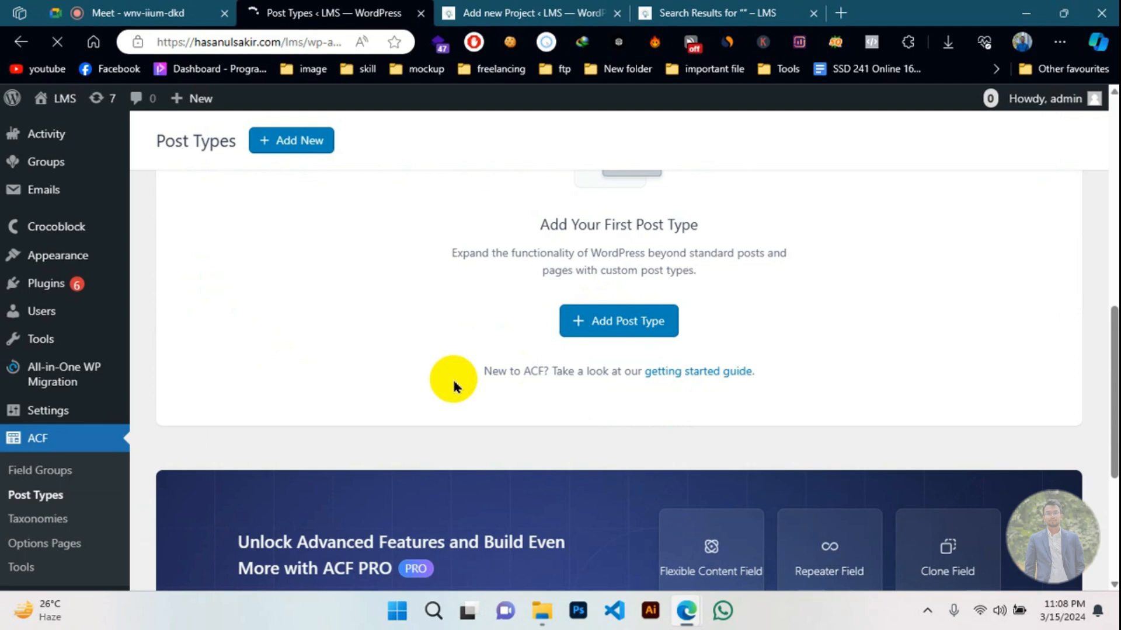
- Review the new ACF post type form, turning on Advanced Configuration to examine the labels, taxonomies and Supports options
scroll(258, 305, "down", 7)
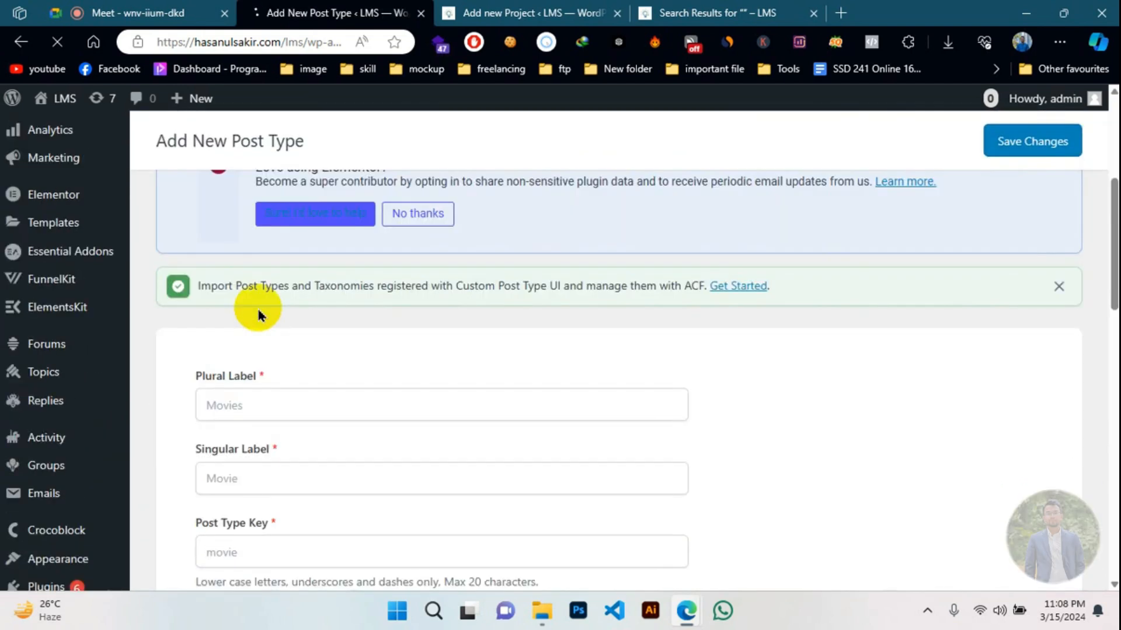
scroll(229, 399, "down", 3)
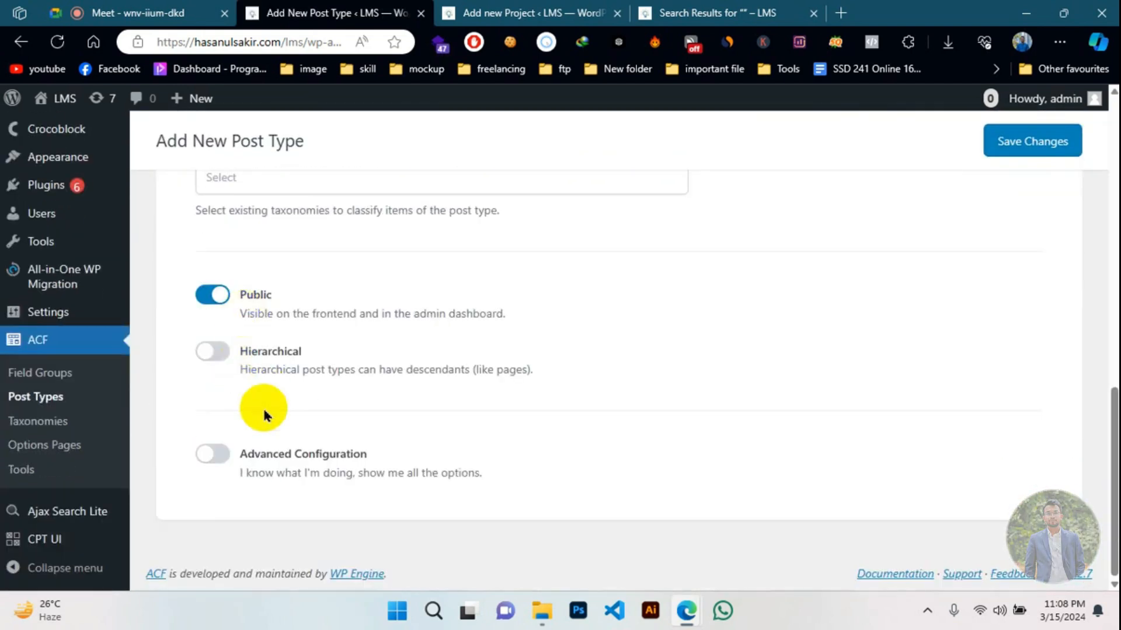
left_click(212, 453)
scroll(280, 432, "down", 7)
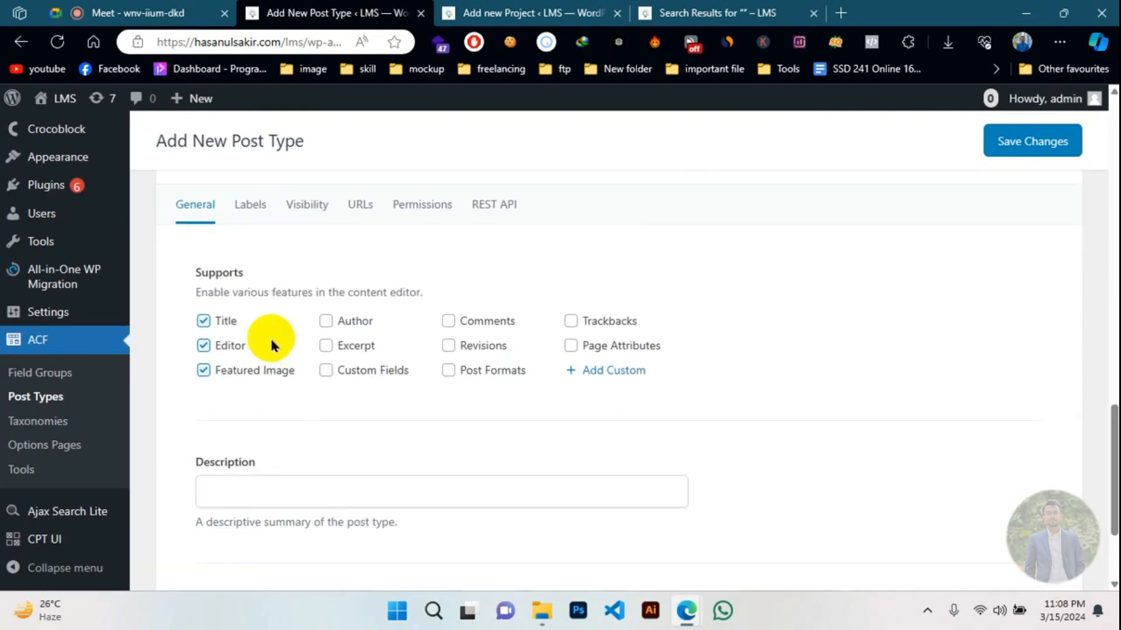
scroll(270, 402, "down", 3)
scroll(263, 483, "up", 10)
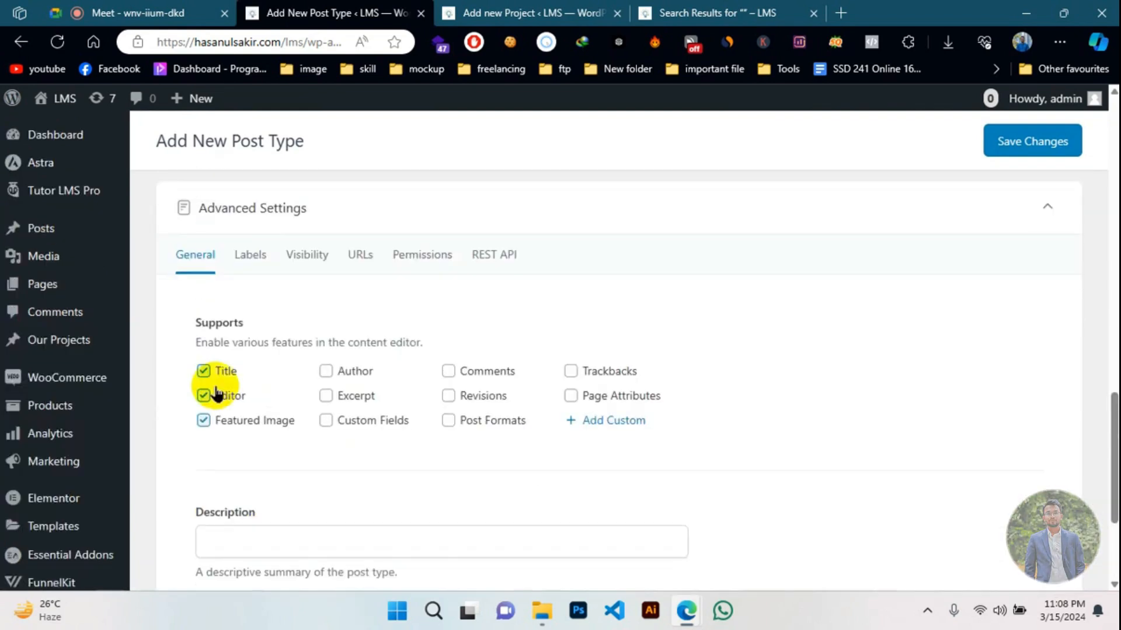
scroll(216, 394, "up", 5)
scroll(40, 395, "down", 10)
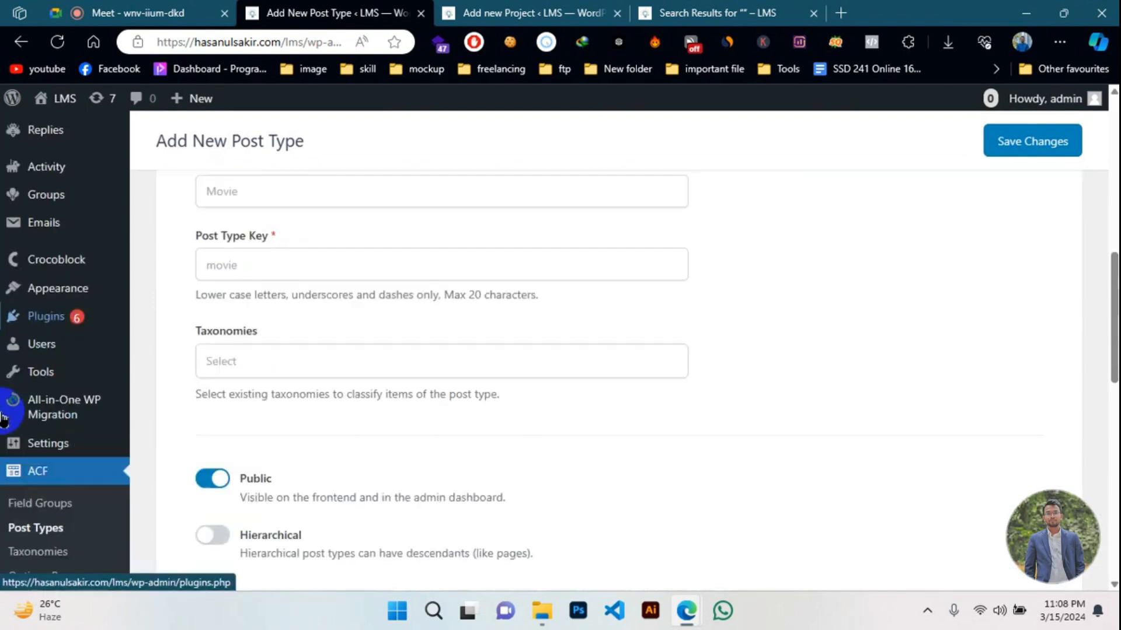
- Leave the new post type form without saving and return to the ACF field groups page
left_click(37, 385)
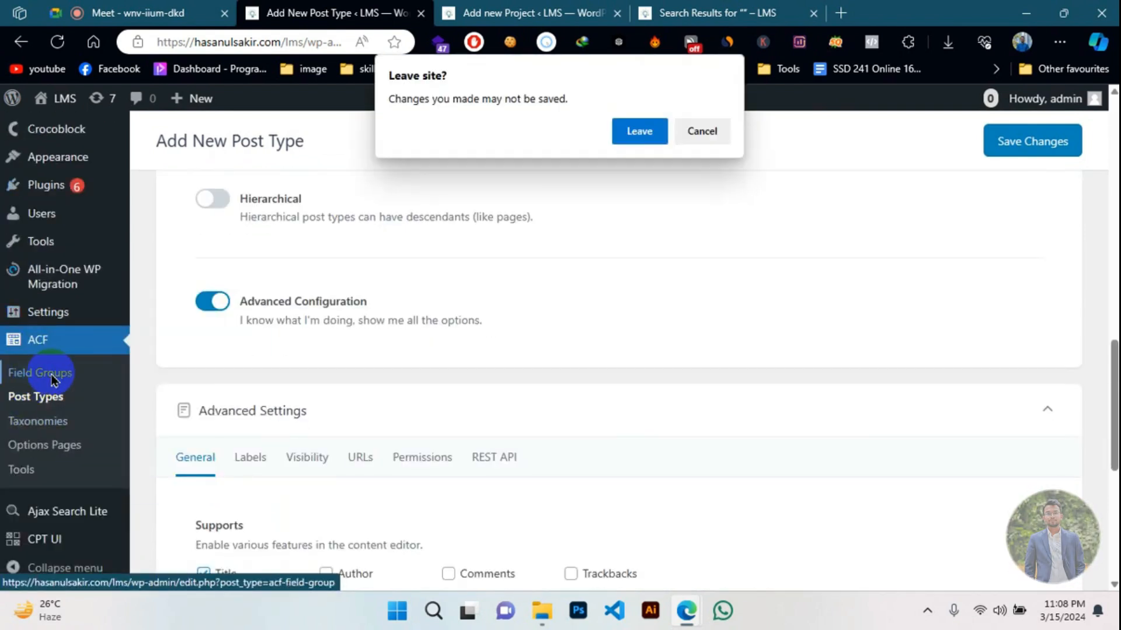
left_click(635, 130)
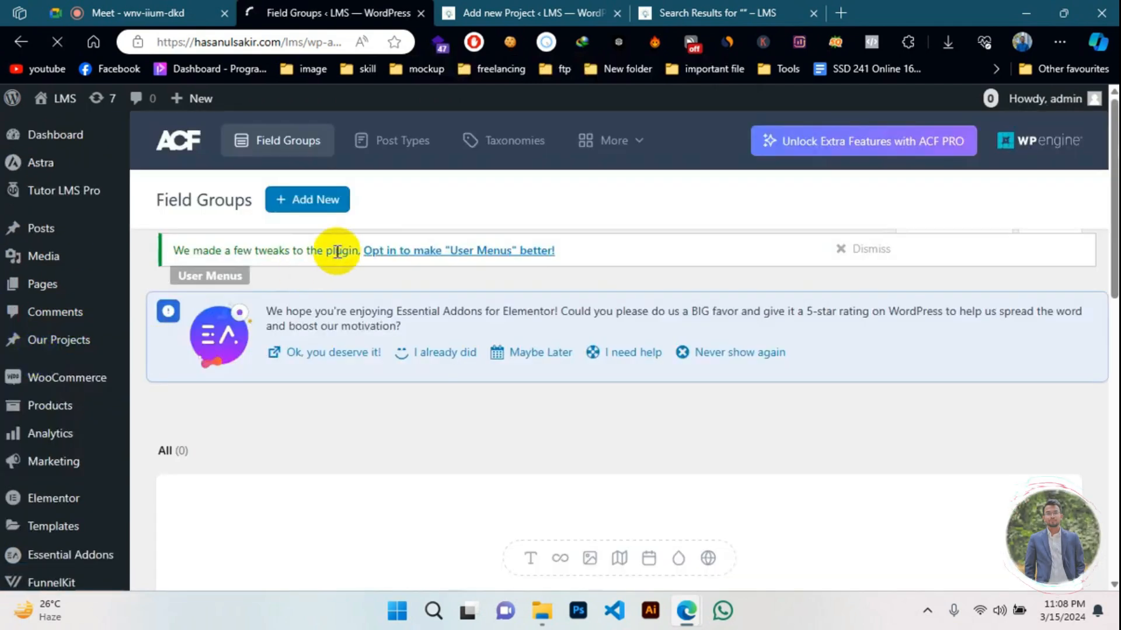
scroll(350, 260, "down", 15)
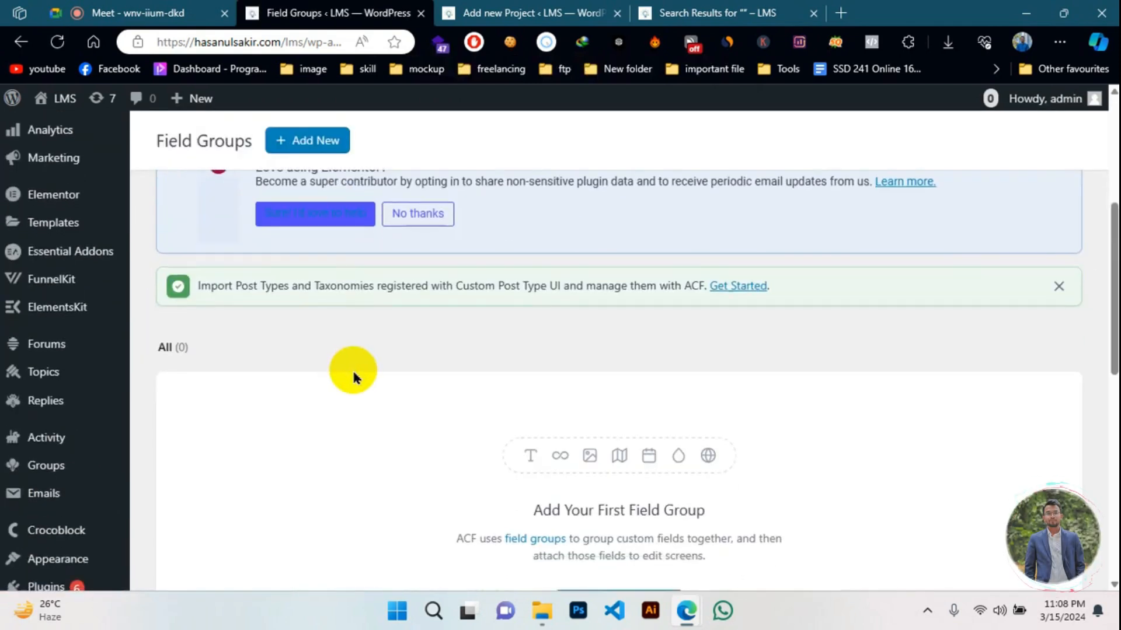
scroll(353, 377, "up", 15)
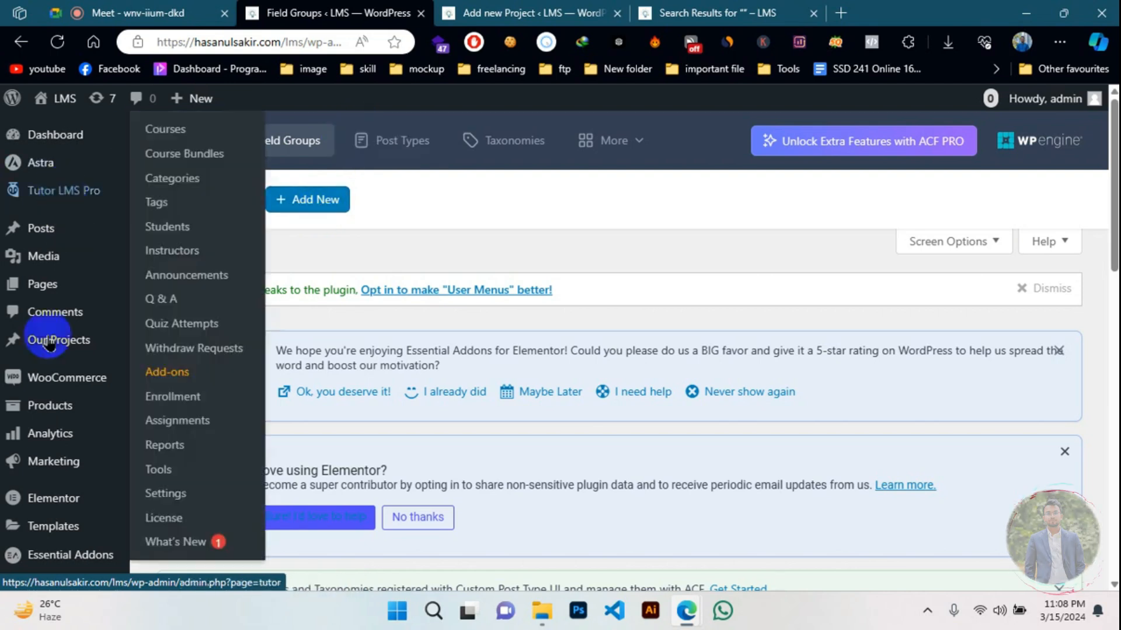
- Start a new ACF field group titled "Project Data" and bring its Fields section into view
left_click(295, 205)
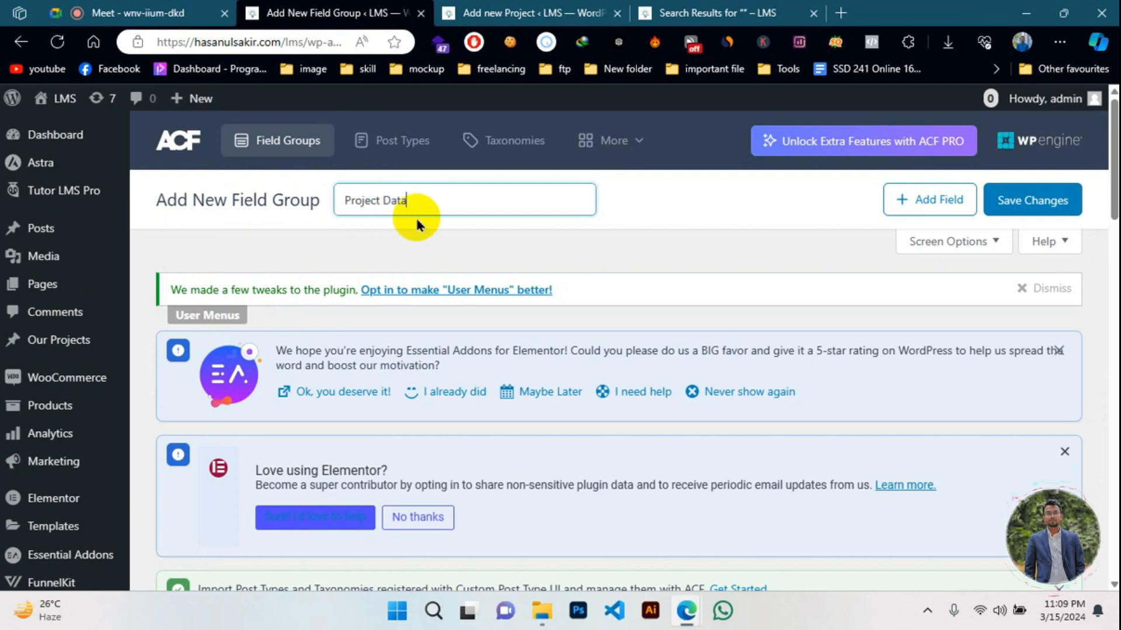
scroll(414, 222, "down", 6)
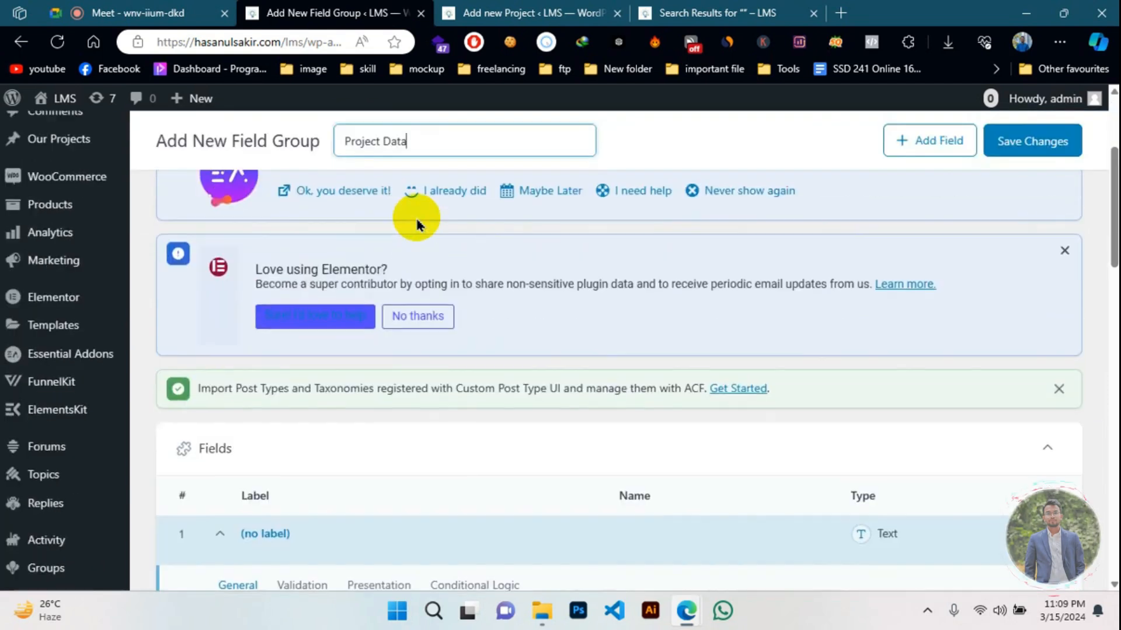
scroll(409, 379, "up", 6)
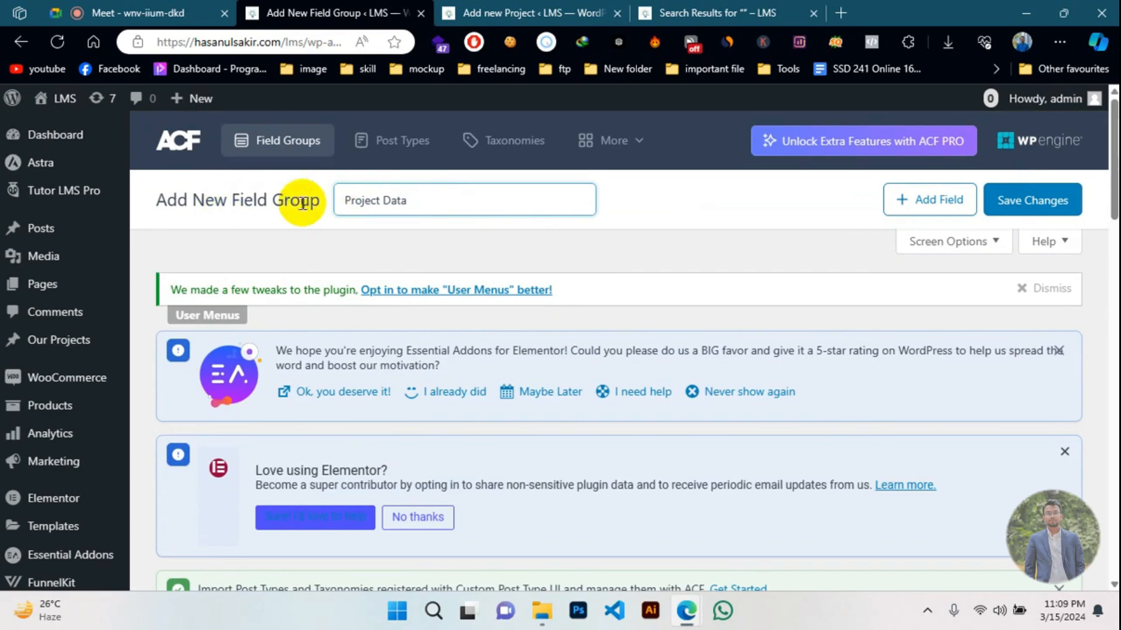
scroll(302, 203, "down", 2)
scroll(302, 210, "down", 5)
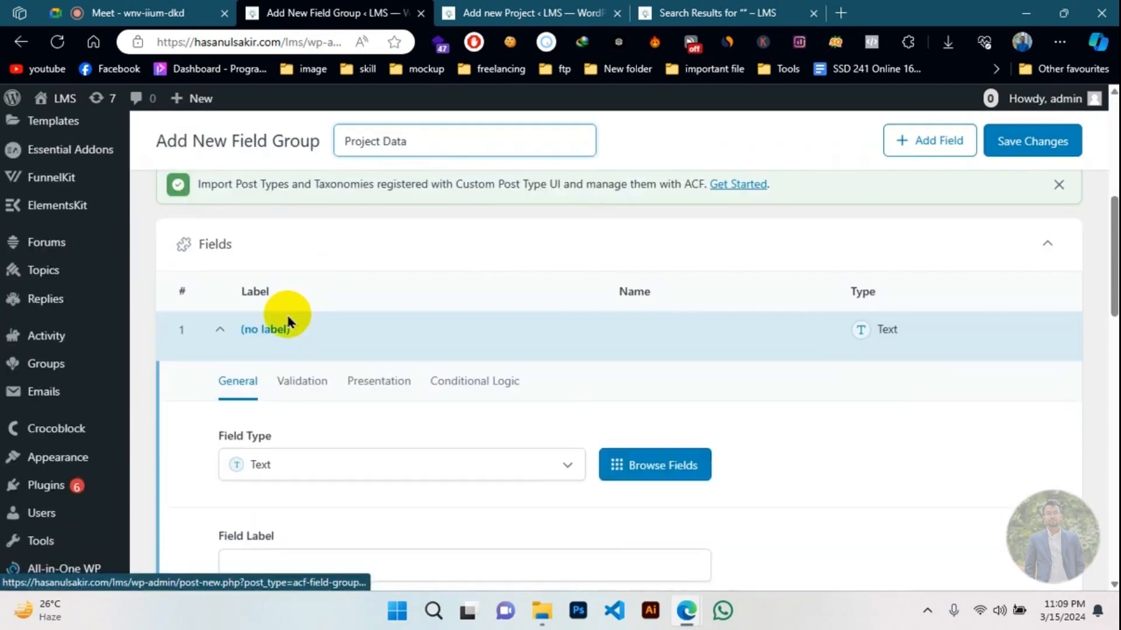
- Delete the default unlabelled field from the Project Data group and add a fresh Text field
left_click(221, 332)
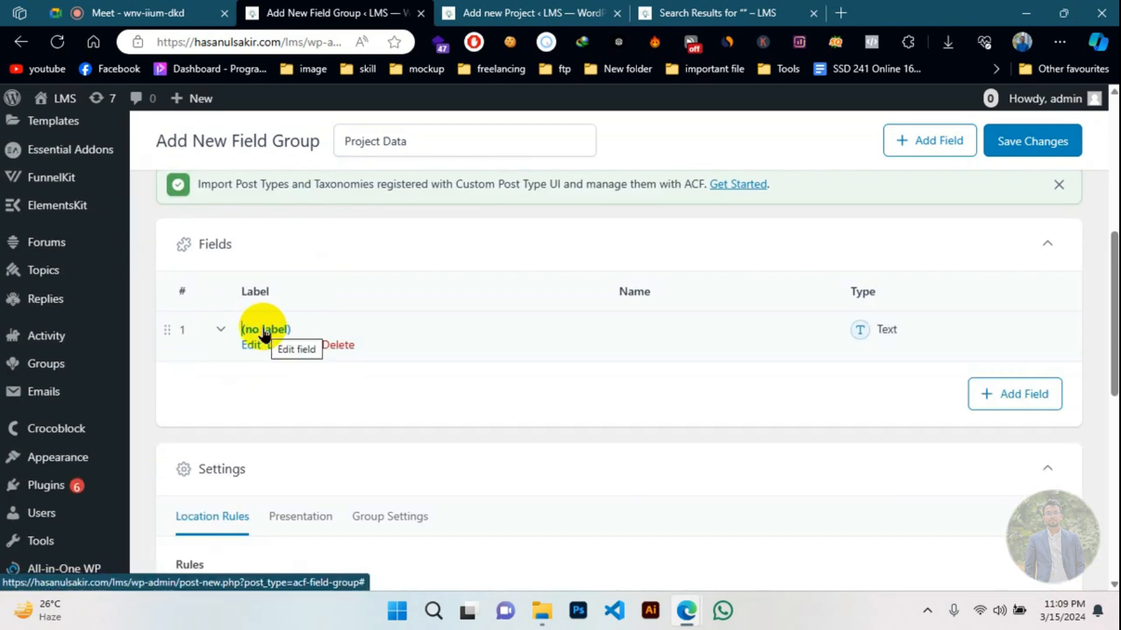
scroll(274, 292, "down", 4)
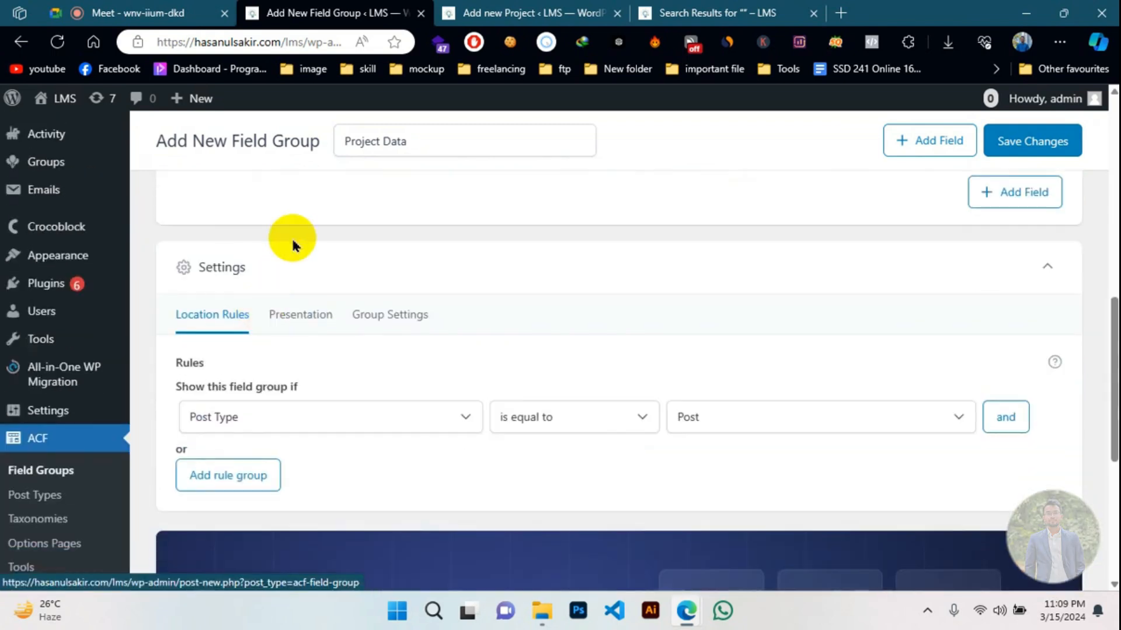
scroll(271, 292, "up", 2)
left_click(255, 246)
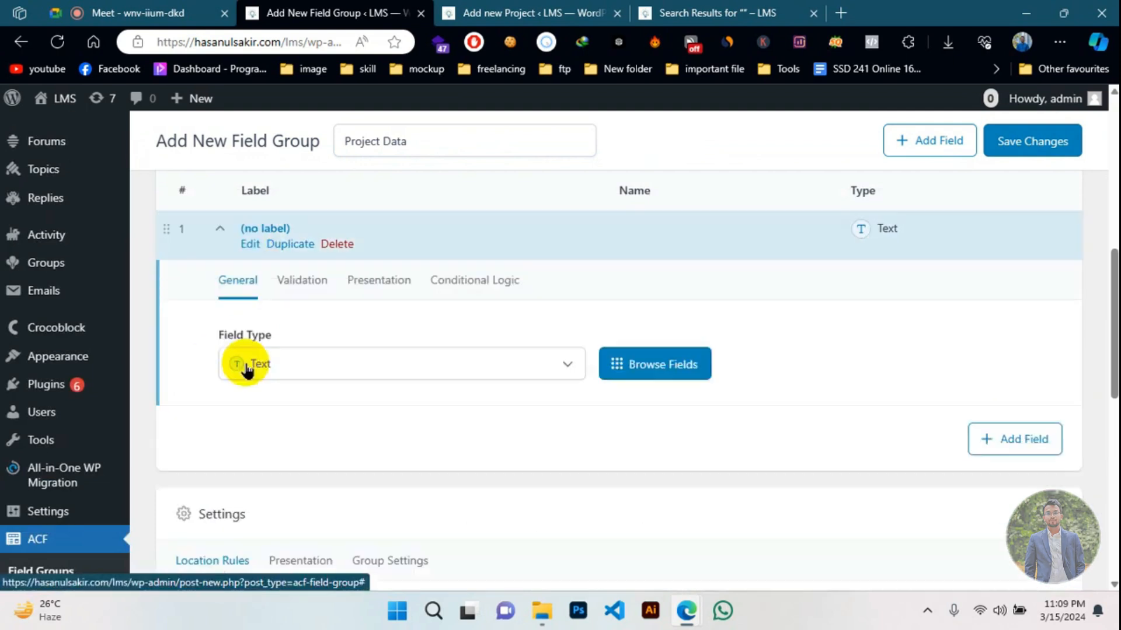
left_click(275, 239)
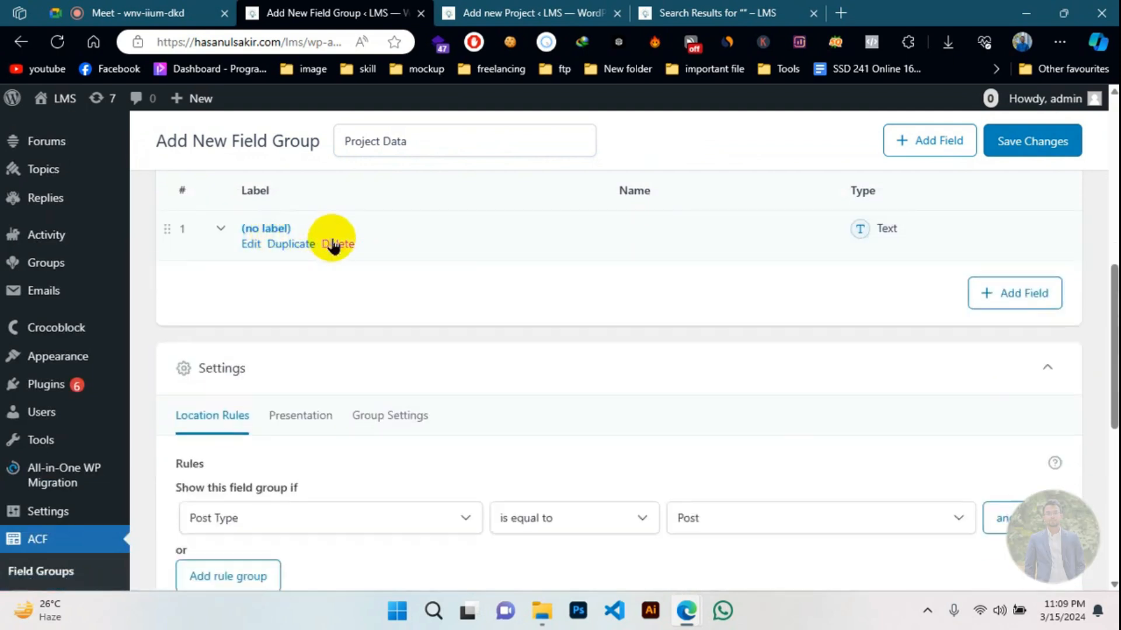
left_click(337, 244)
left_click(337, 244)
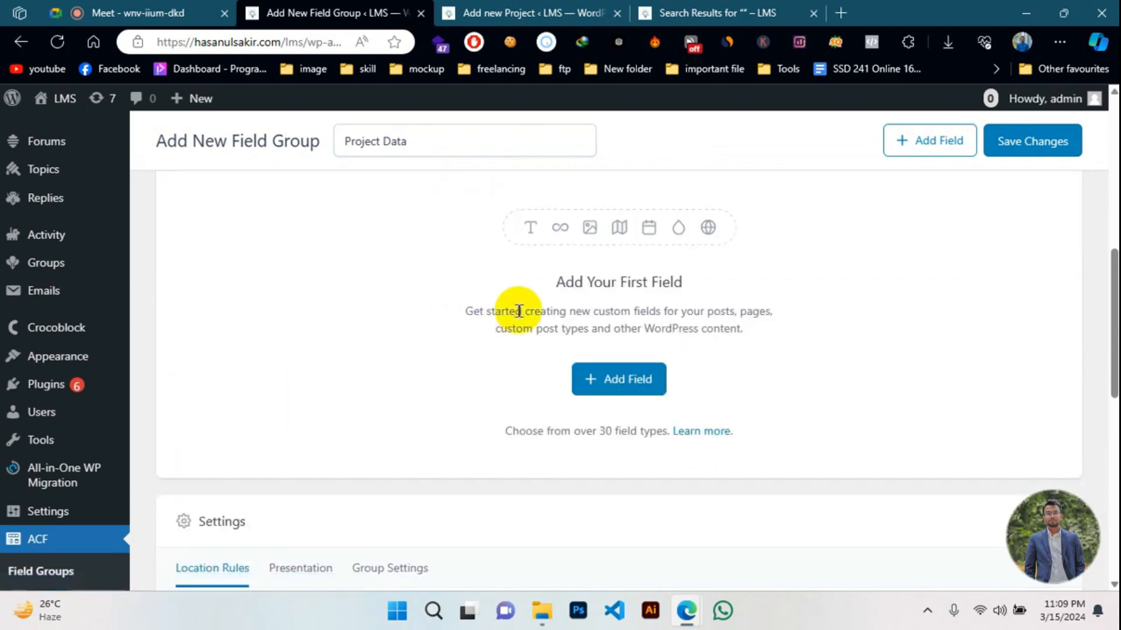
left_click(605, 367)
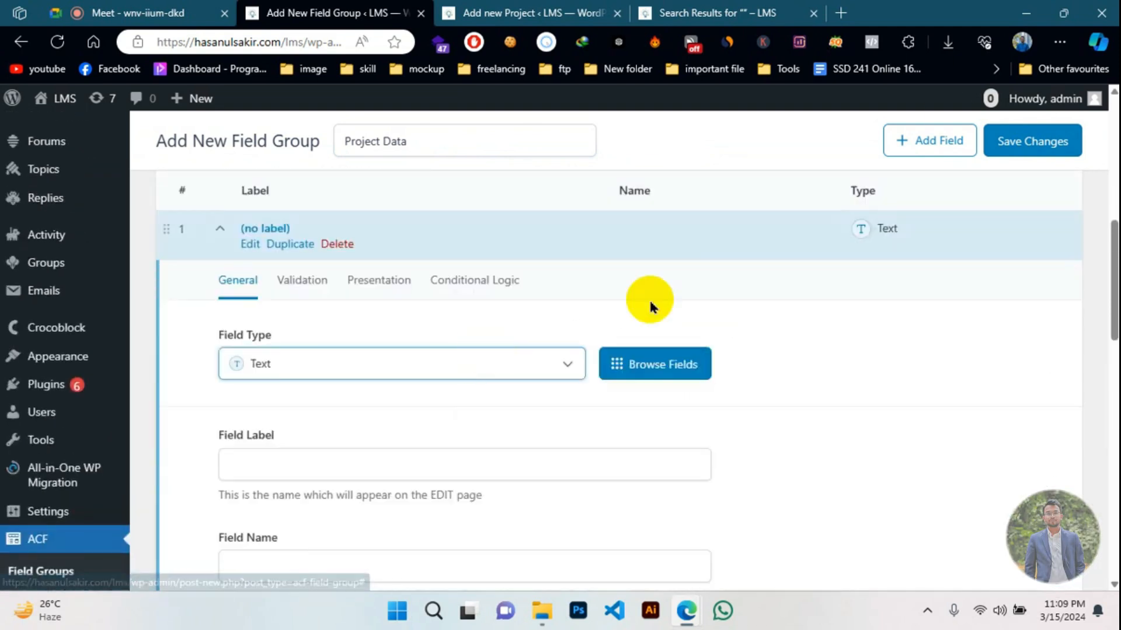
- Add a second blank field to the Project Data group and delete the first one so a single field remains
left_click(929, 140)
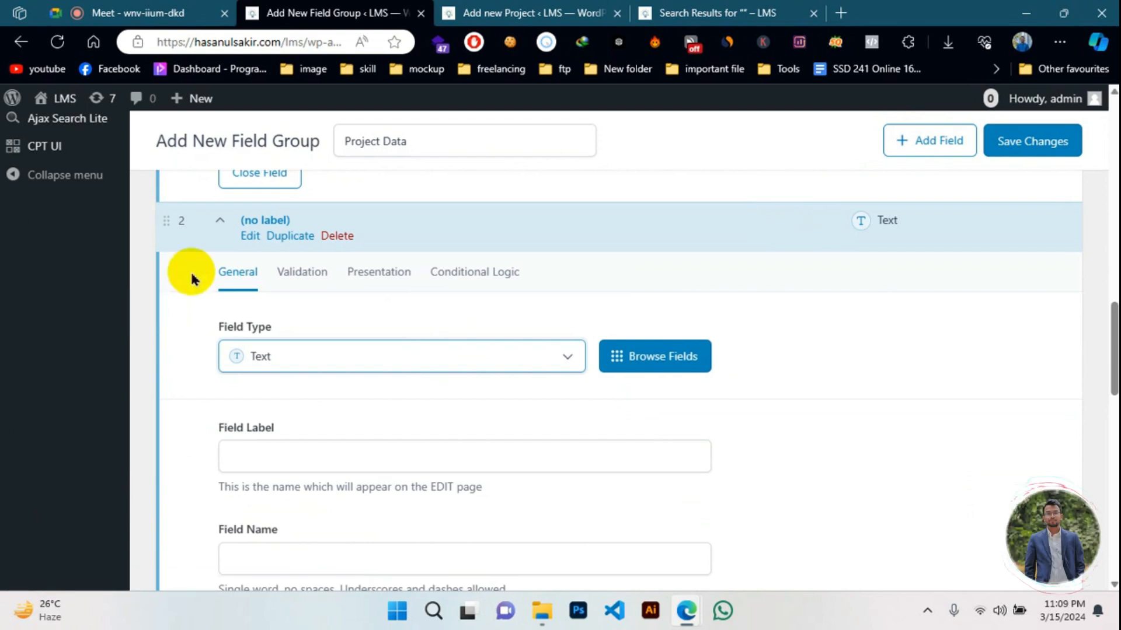
scroll(195, 261, "up", 5)
scroll(197, 377, "up", 5)
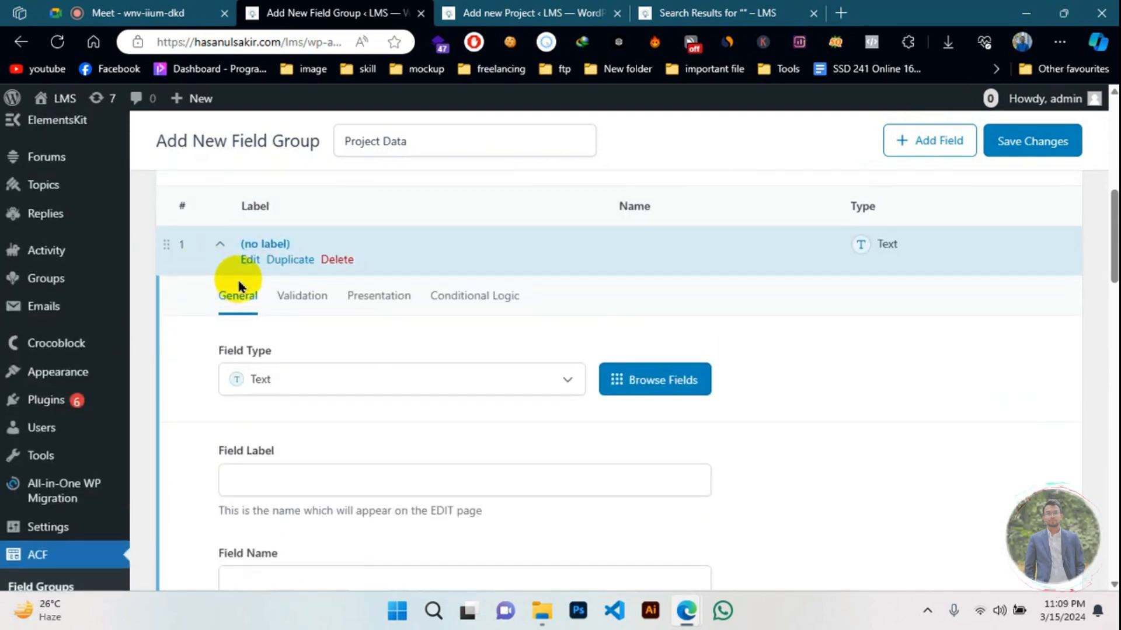
left_click(337, 259)
left_click(354, 227)
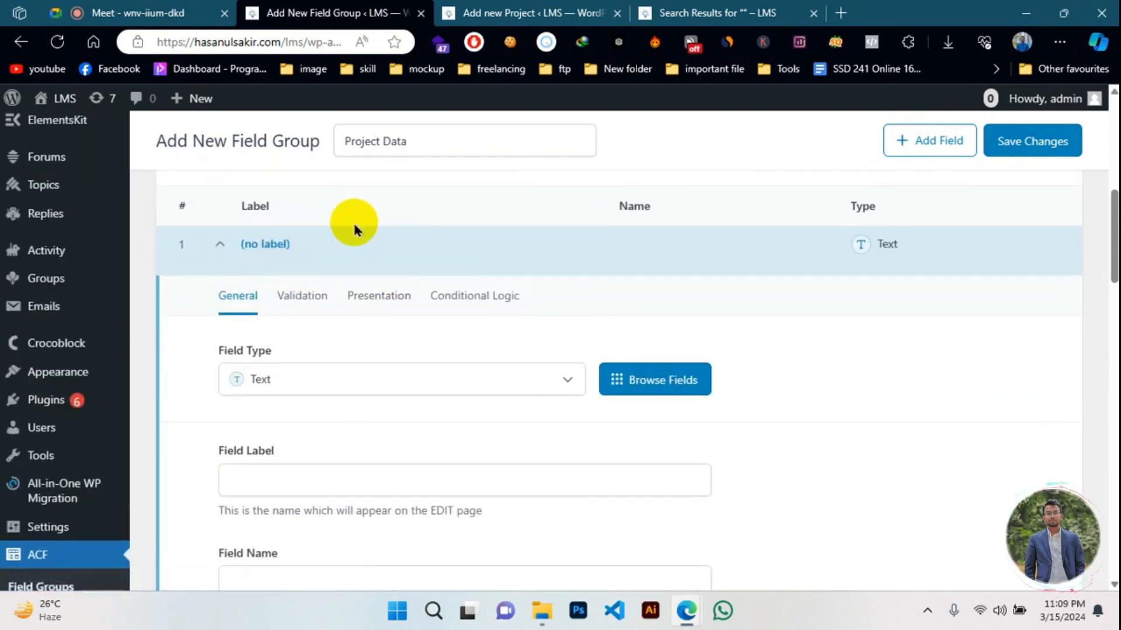
left_click(337, 259)
left_click(367, 232)
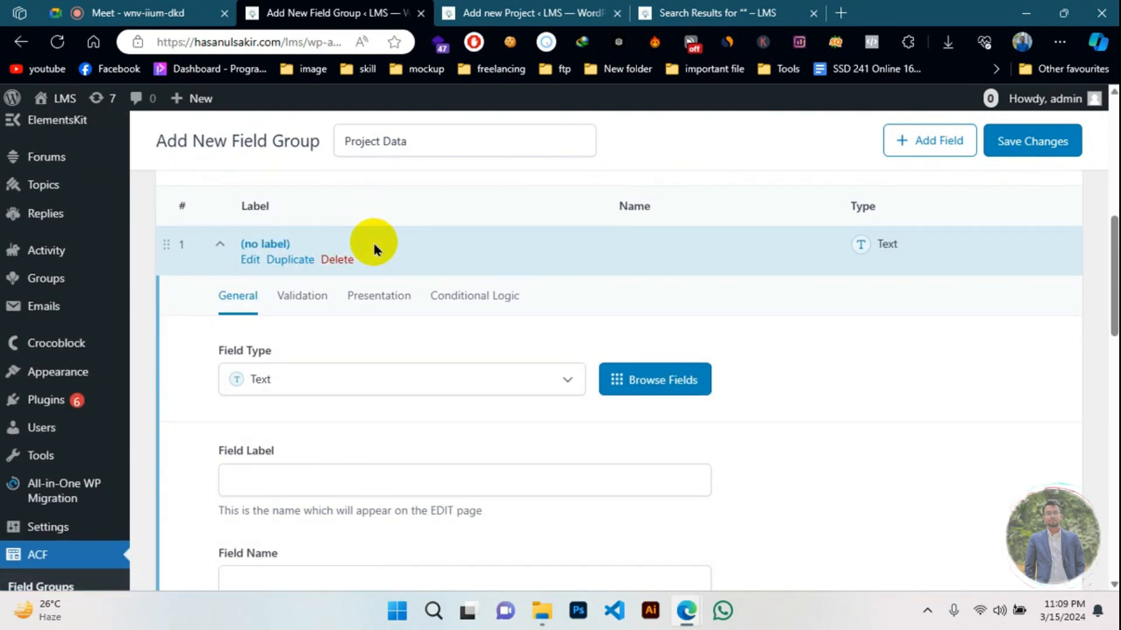
- Examine the basic, content, choice, relational, advanced and layout field types available for the unlabelled field
left_click(268, 245)
left_click(267, 245)
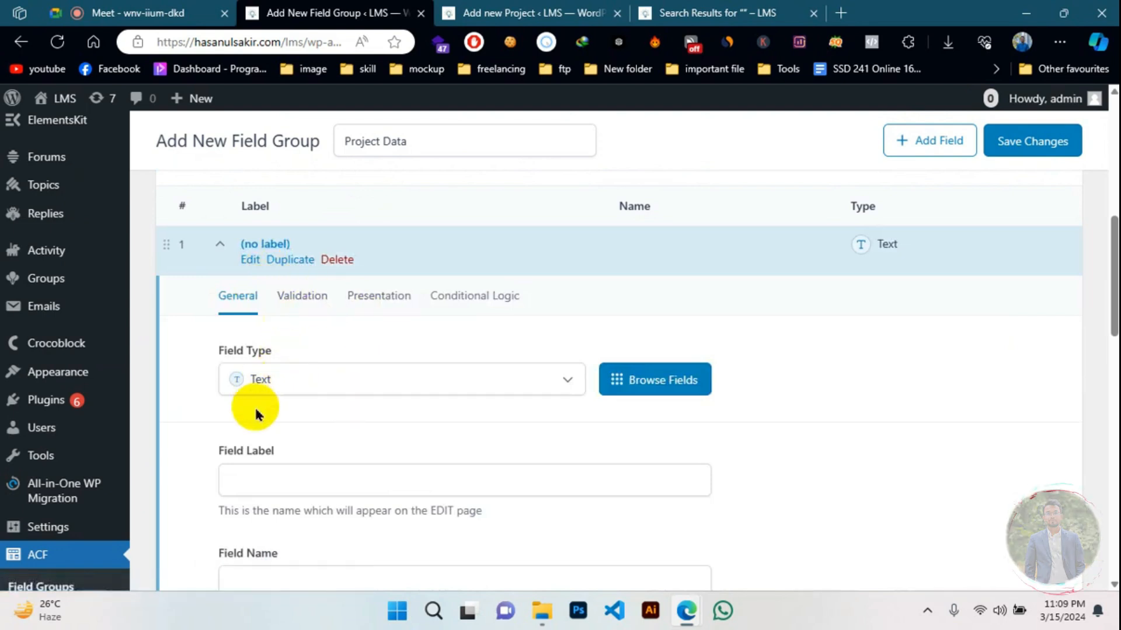
left_click(252, 482)
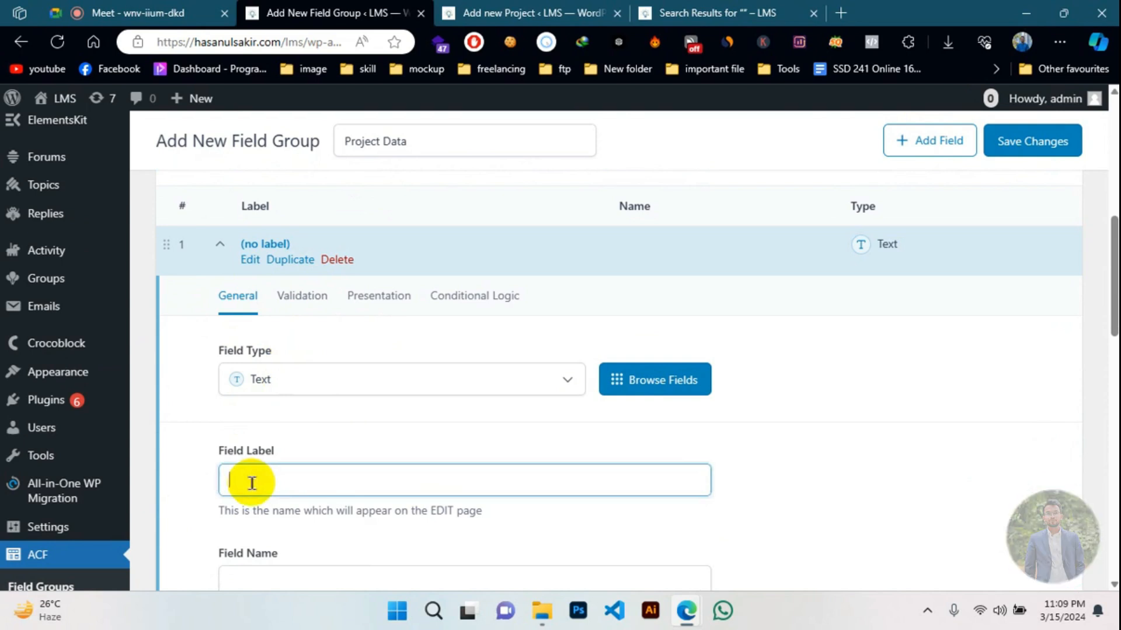
left_click(255, 383)
scroll(366, 332, "down", 3)
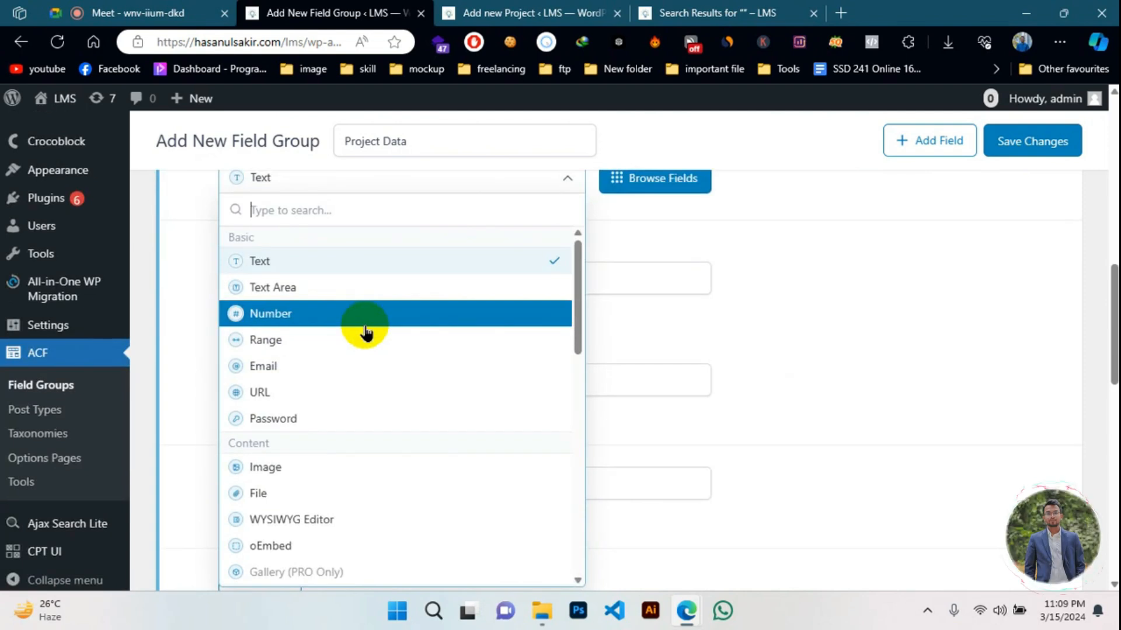
scroll(366, 332, "down", 2)
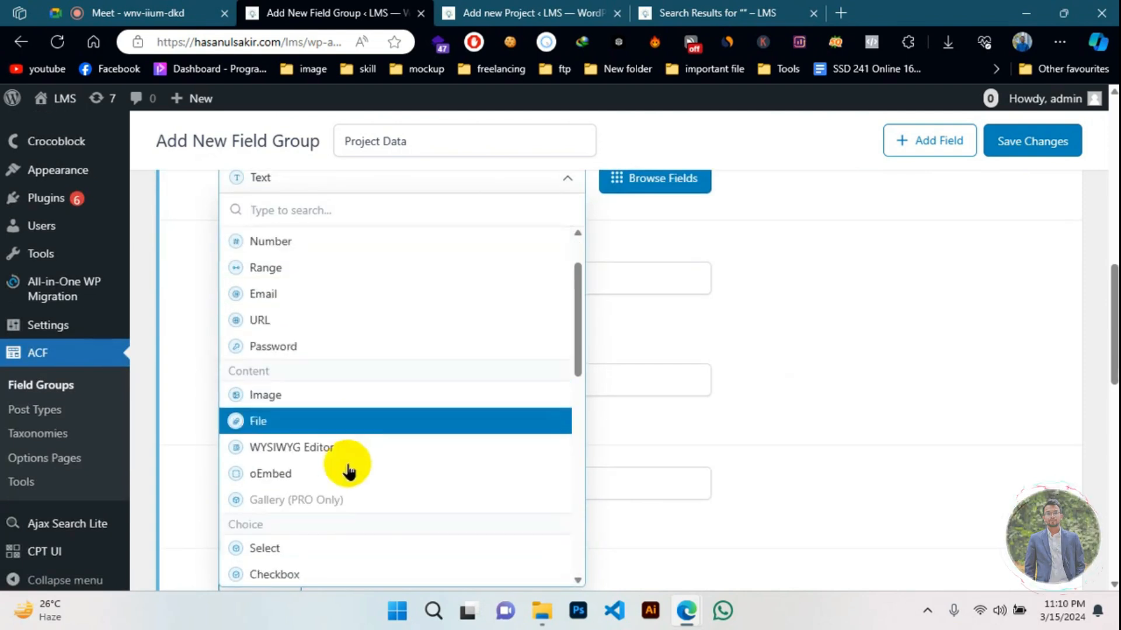
scroll(341, 501, "up", 2)
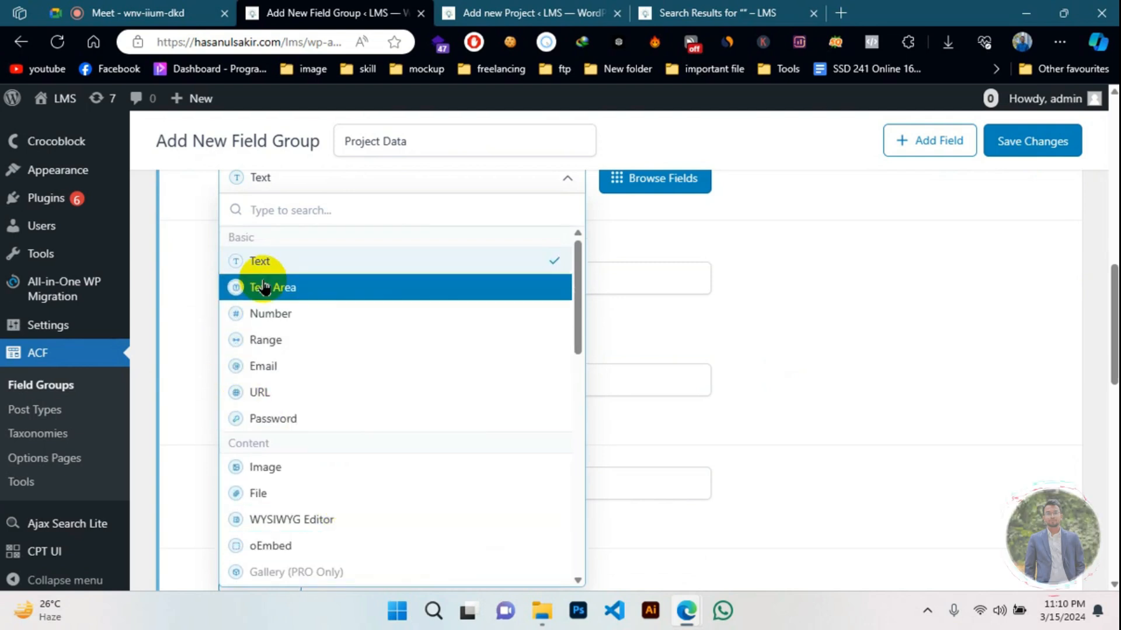
scroll(255, 272, "down", 3)
scroll(287, 270, "up", 3)
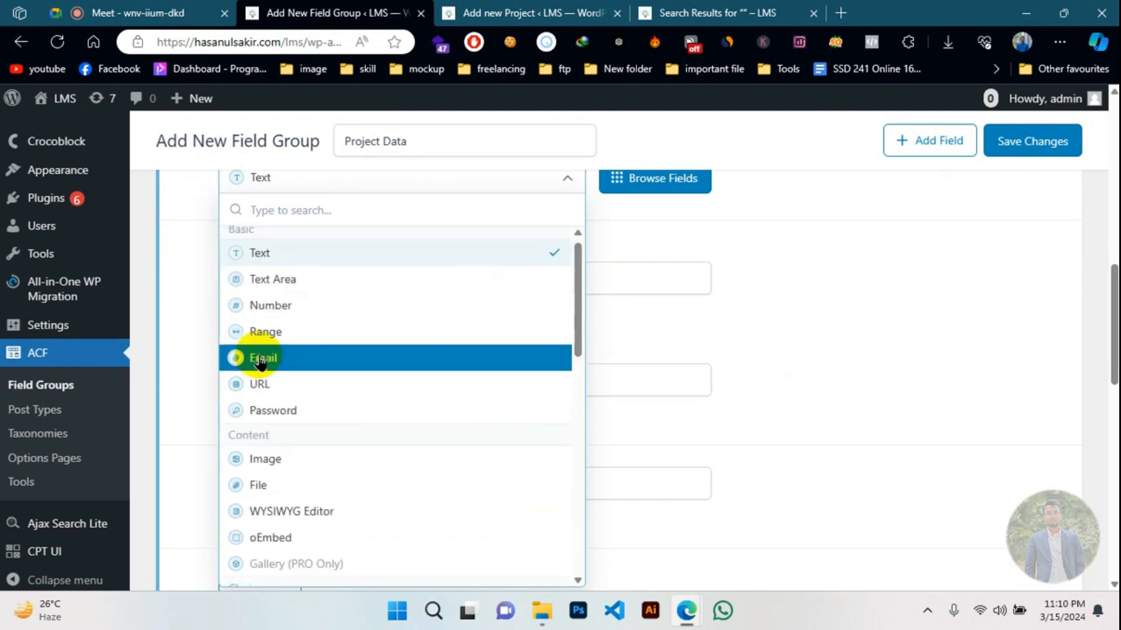
scroll(275, 271, "down", 5)
scroll(288, 423, "down", 6)
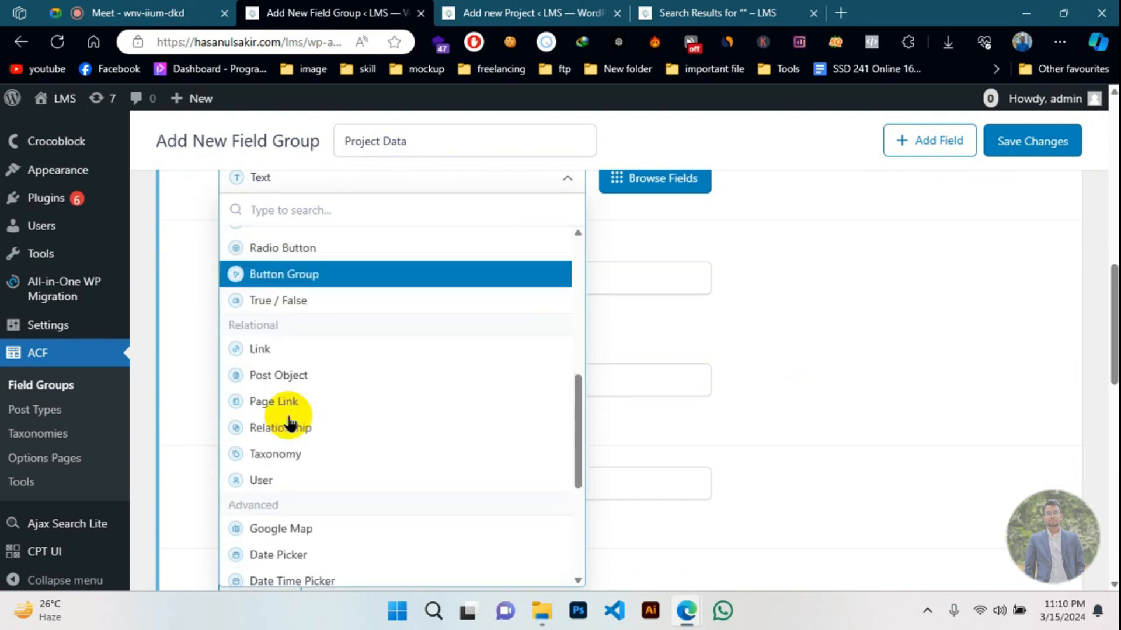
scroll(290, 526, "down", 1)
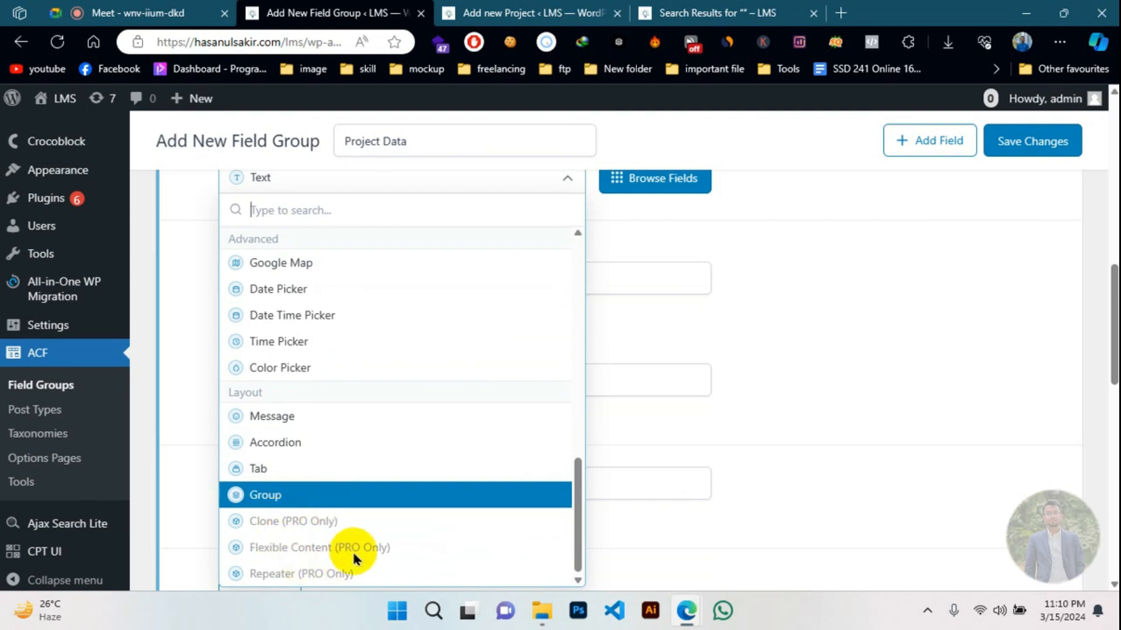
scroll(327, 532, "up", 3)
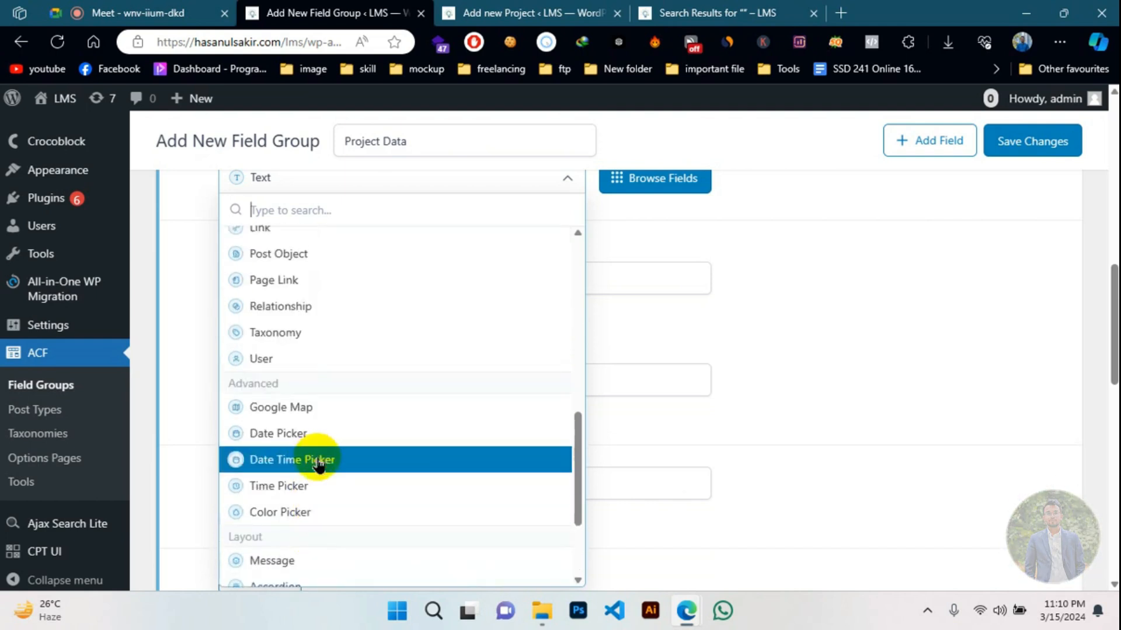
scroll(326, 407, "up", 3)
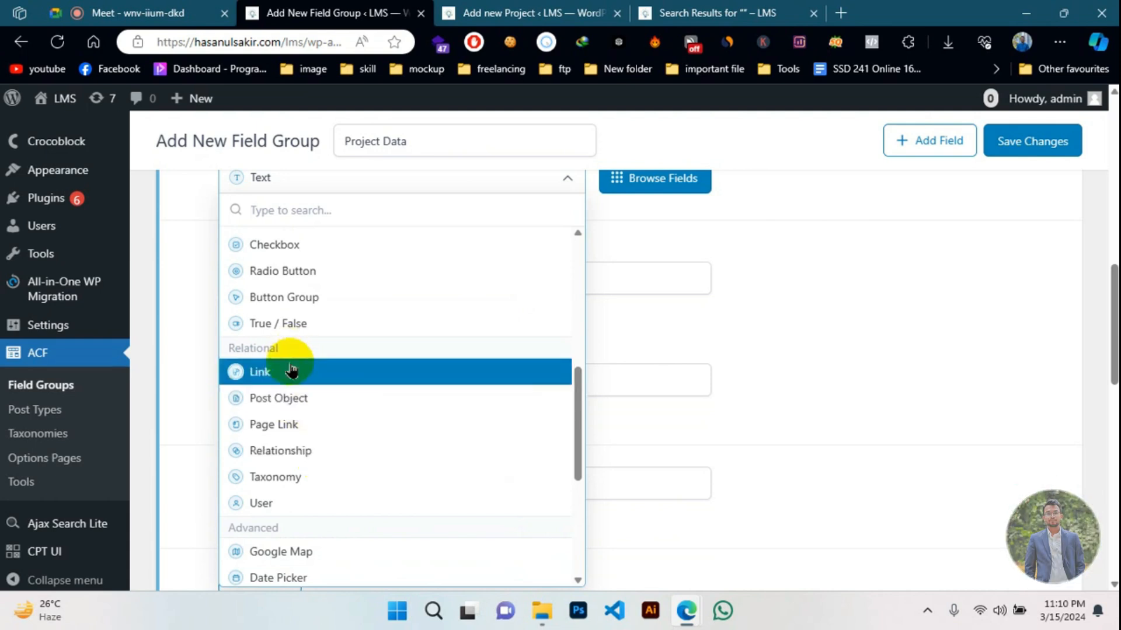
scroll(295, 372, "up", 2)
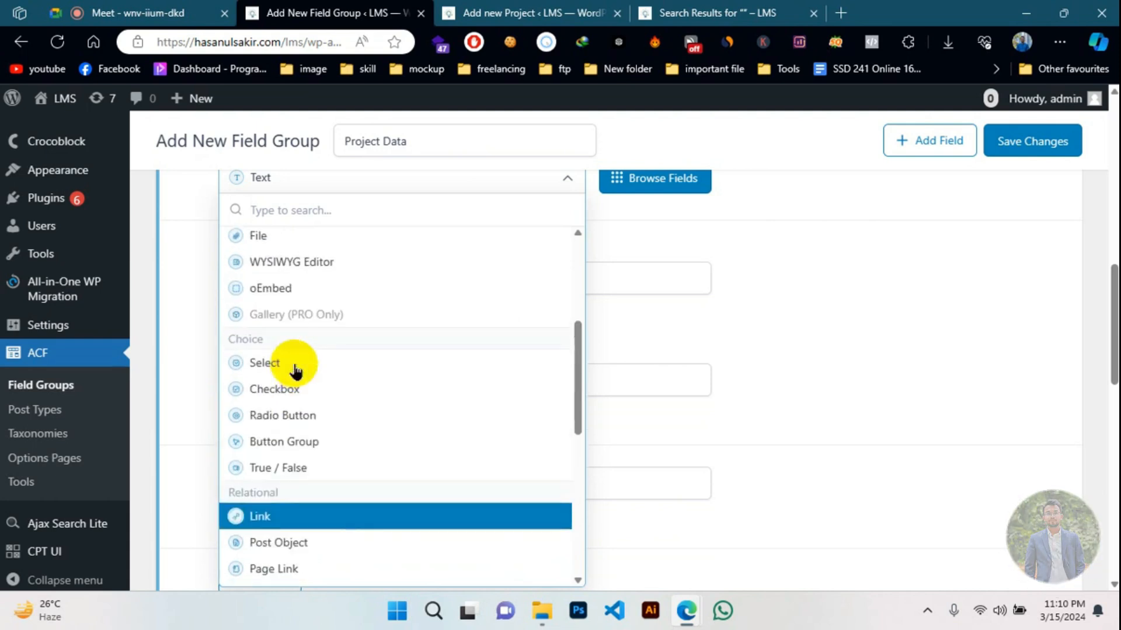
scroll(324, 418, "up", 1)
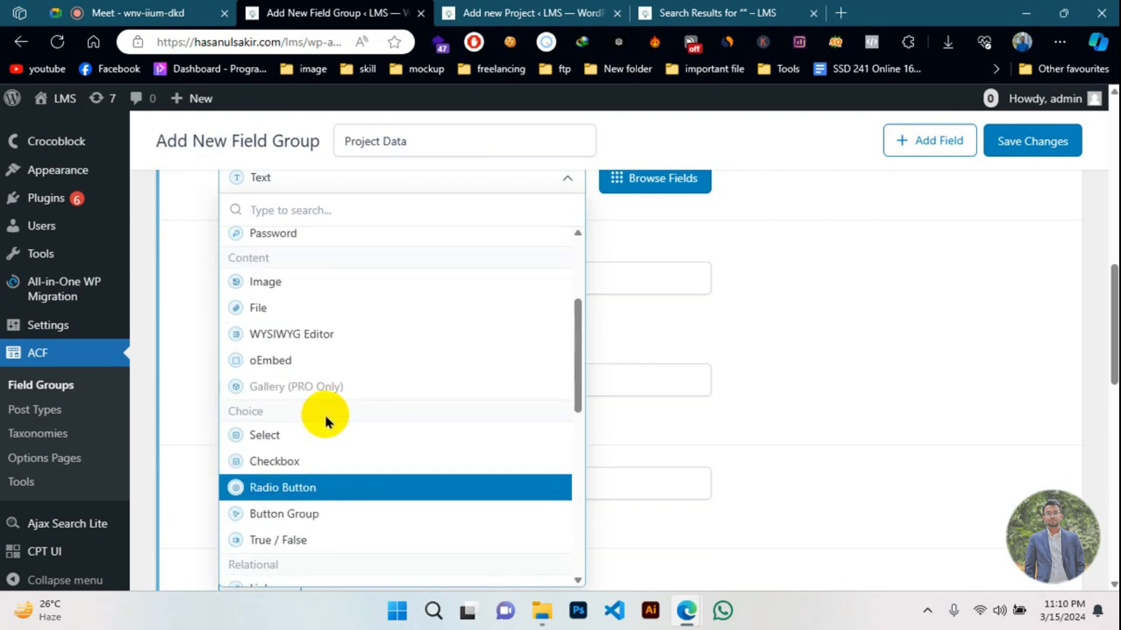
scroll(325, 418, "up", 4)
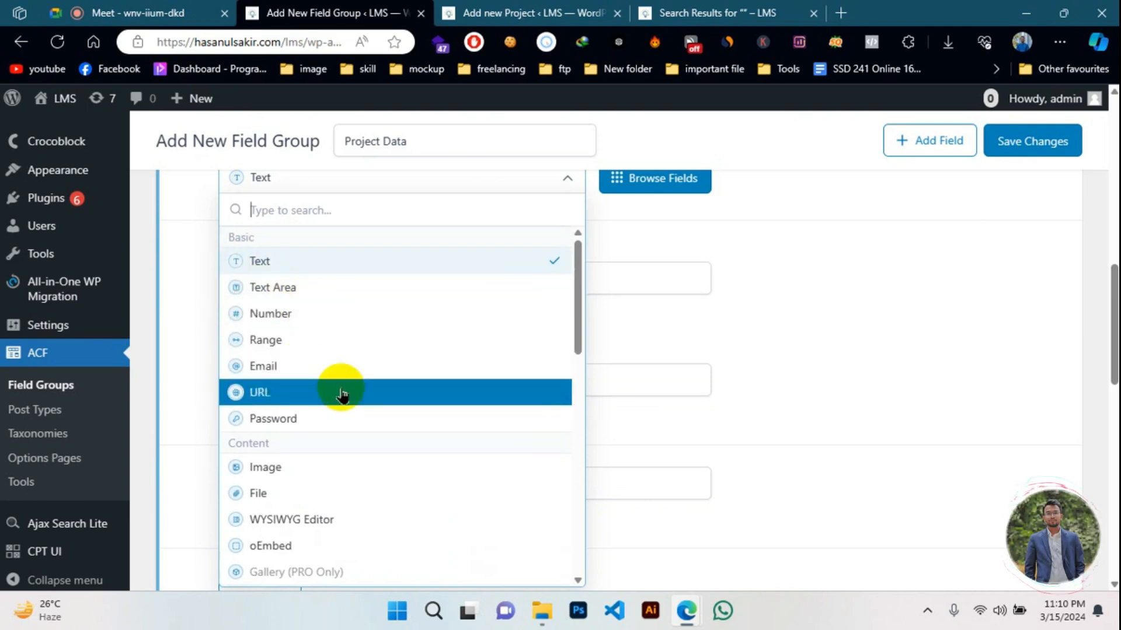
scroll(449, 425, "down", 1)
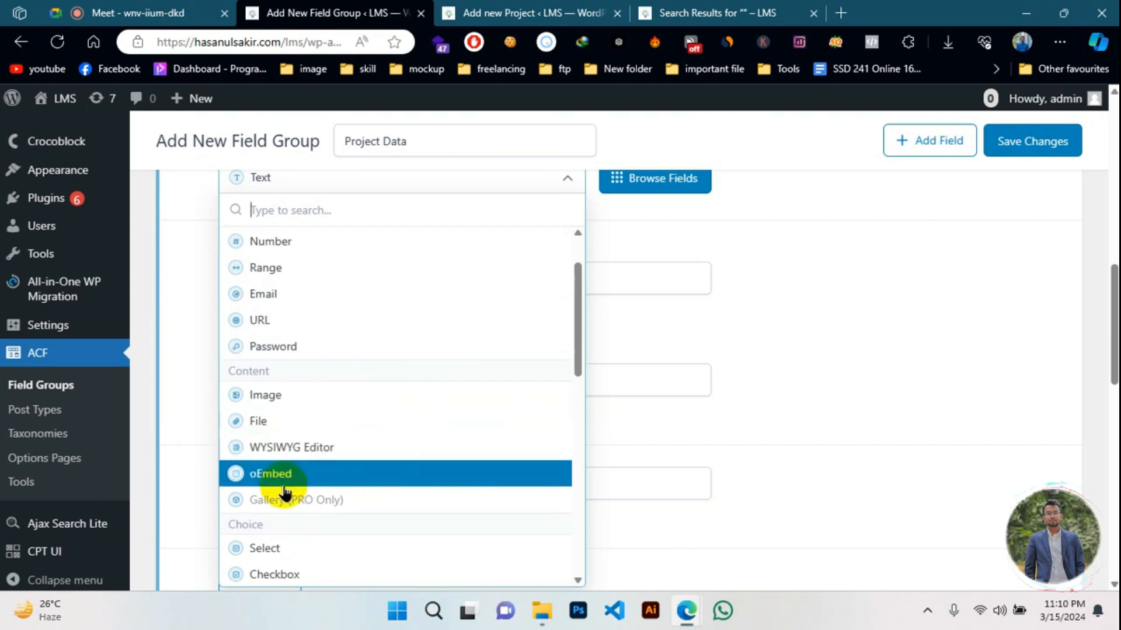
scroll(375, 485, "down", 2)
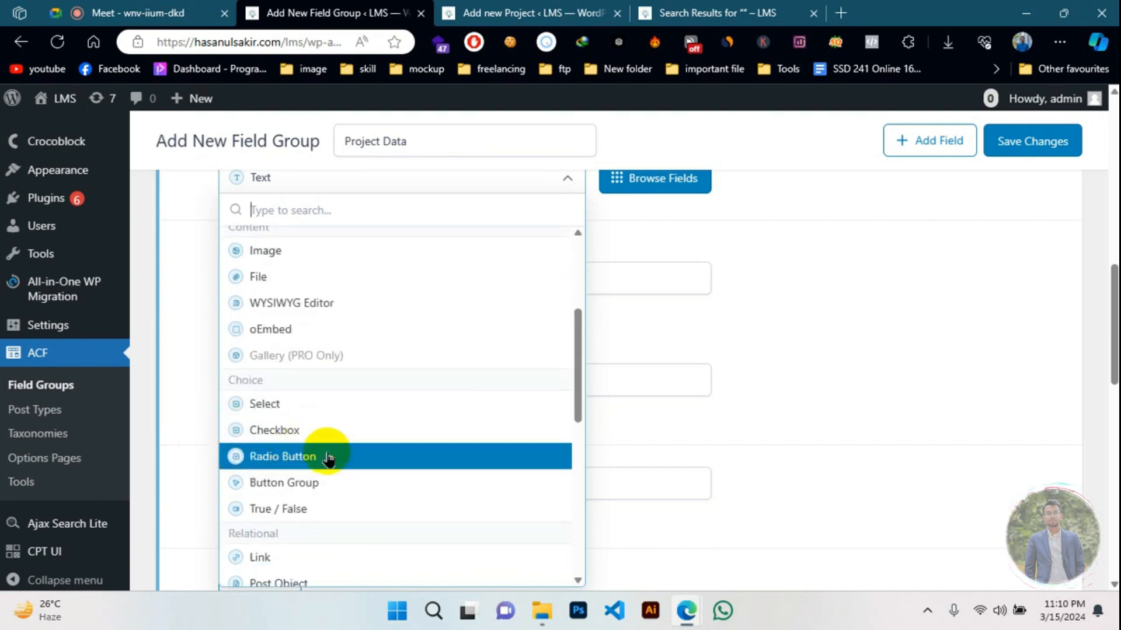
scroll(297, 502, "up", 2)
scroll(299, 345, "up", 1)
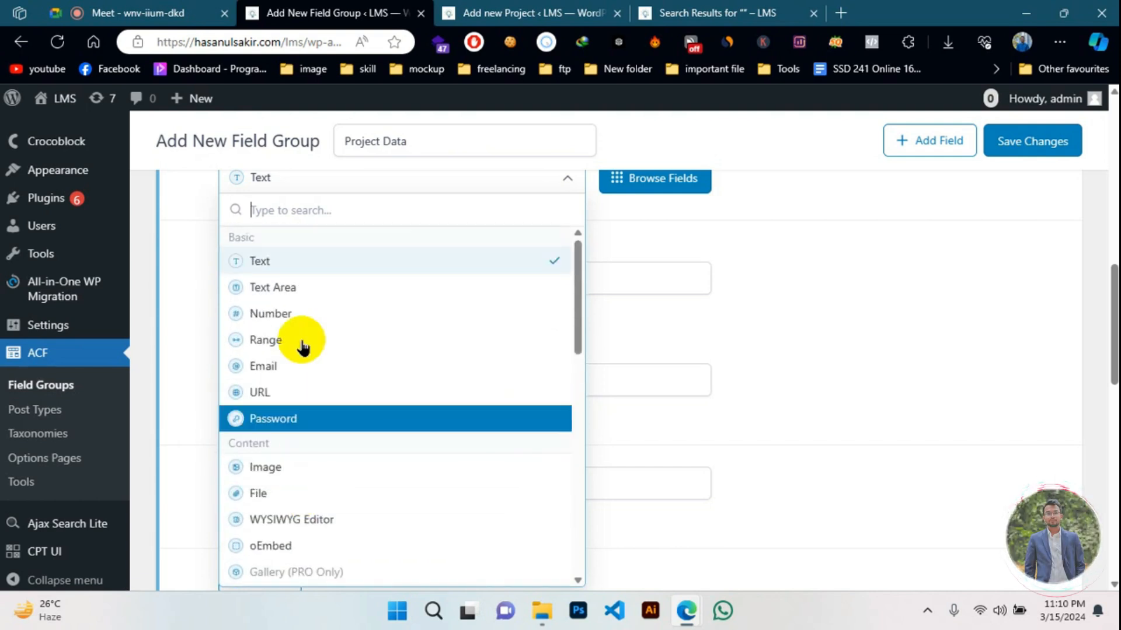
- Set the field's type to Text Area and label it "Project Short Description", letting the field name fill in from the label
left_click(300, 287)
scroll(261, 368, "up", 2)
left_click(261, 370)
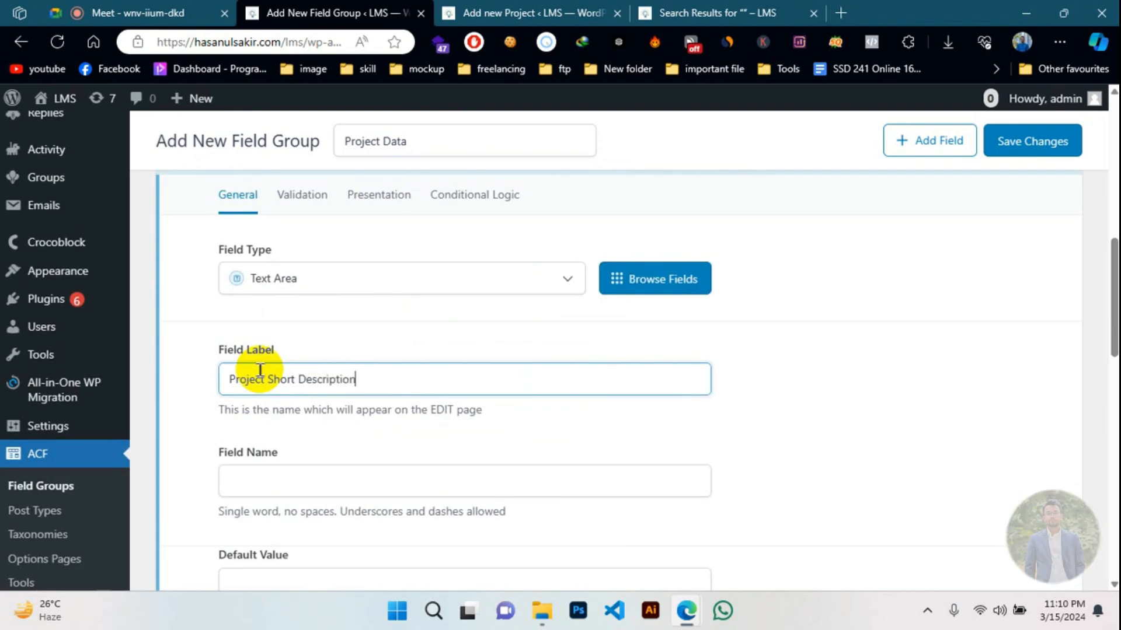
left_click(687, 412)
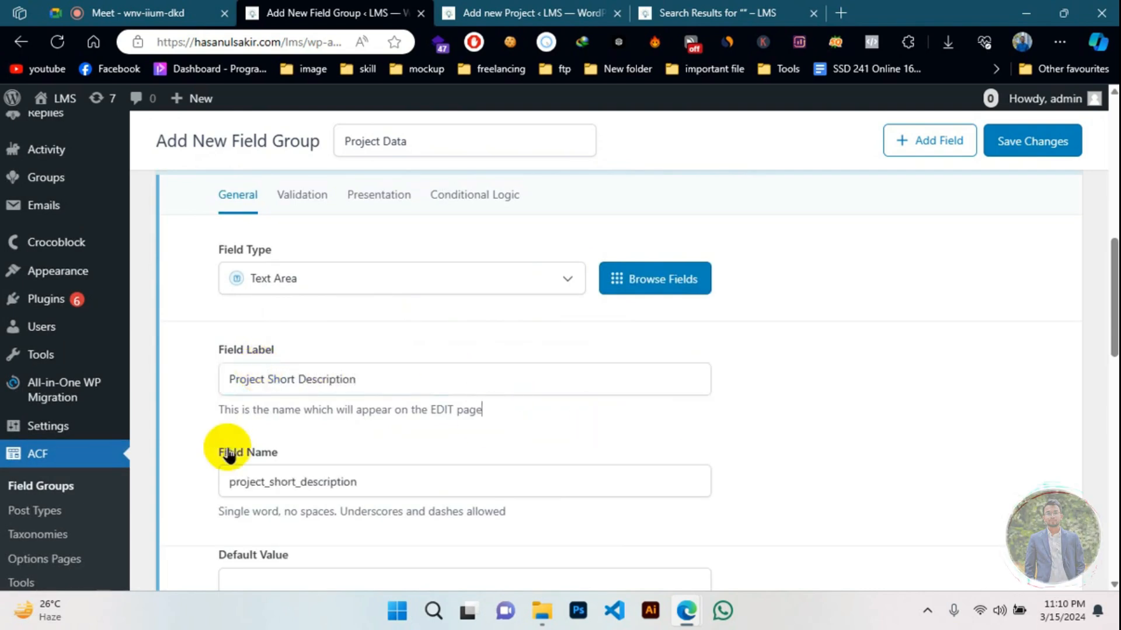
- Review the Project Short Description field's name and its empty default value
scroll(272, 455, "down", 2)
left_click_drag(230, 380, 420, 380)
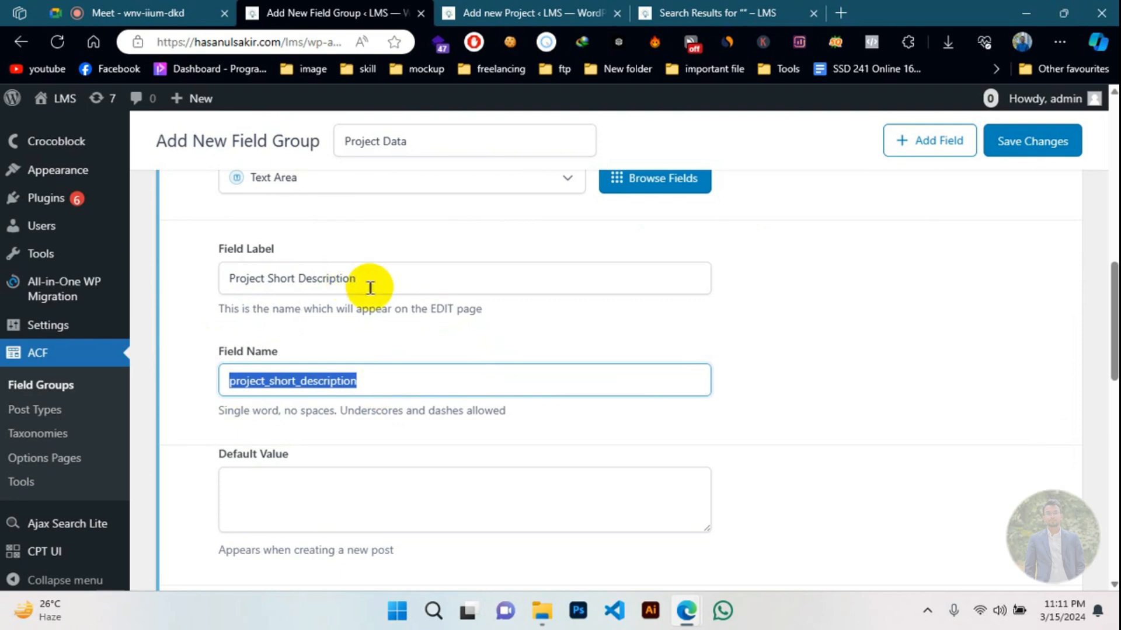
scroll(370, 287, "down", 2)
left_click(302, 400)
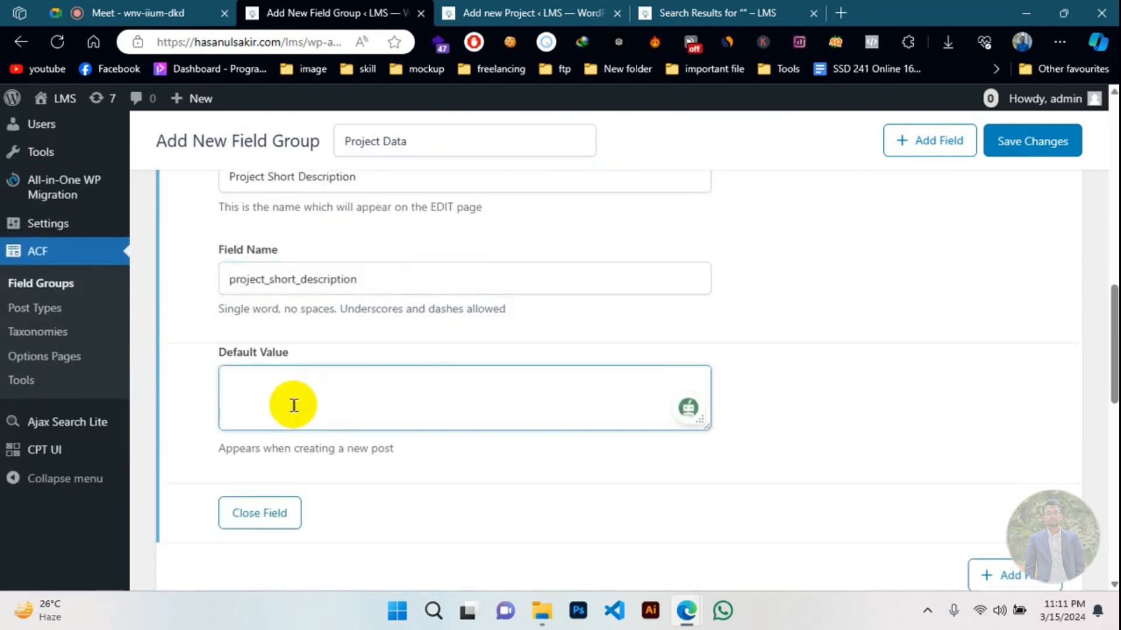
scroll(293, 405, "down", 4)
scroll(375, 400, "up", 9)
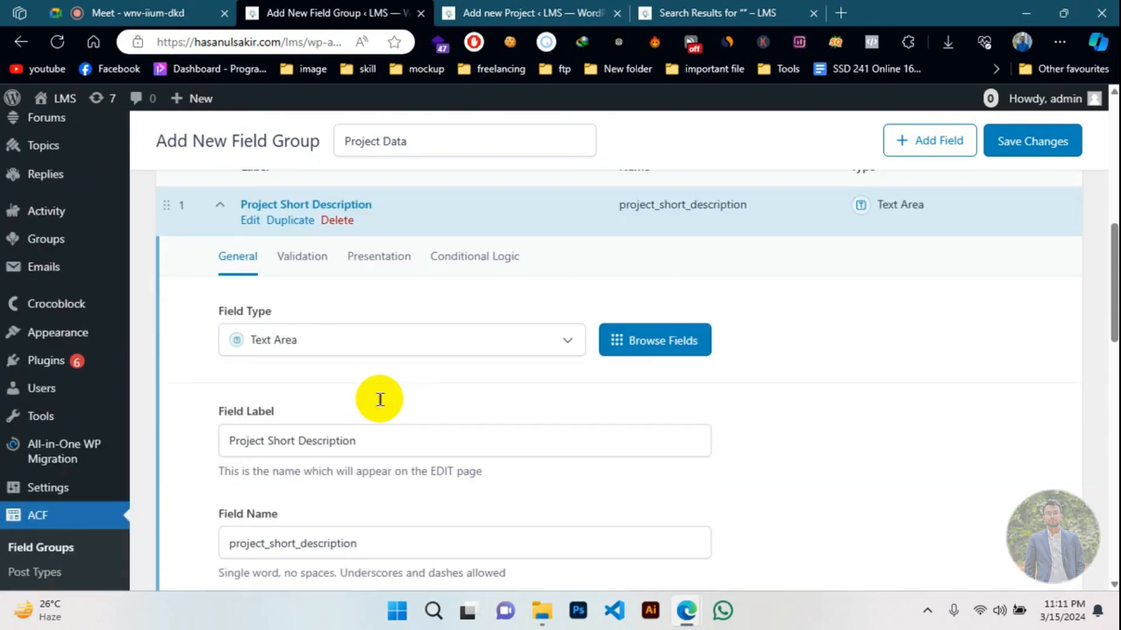
scroll(380, 399, "up", 1)
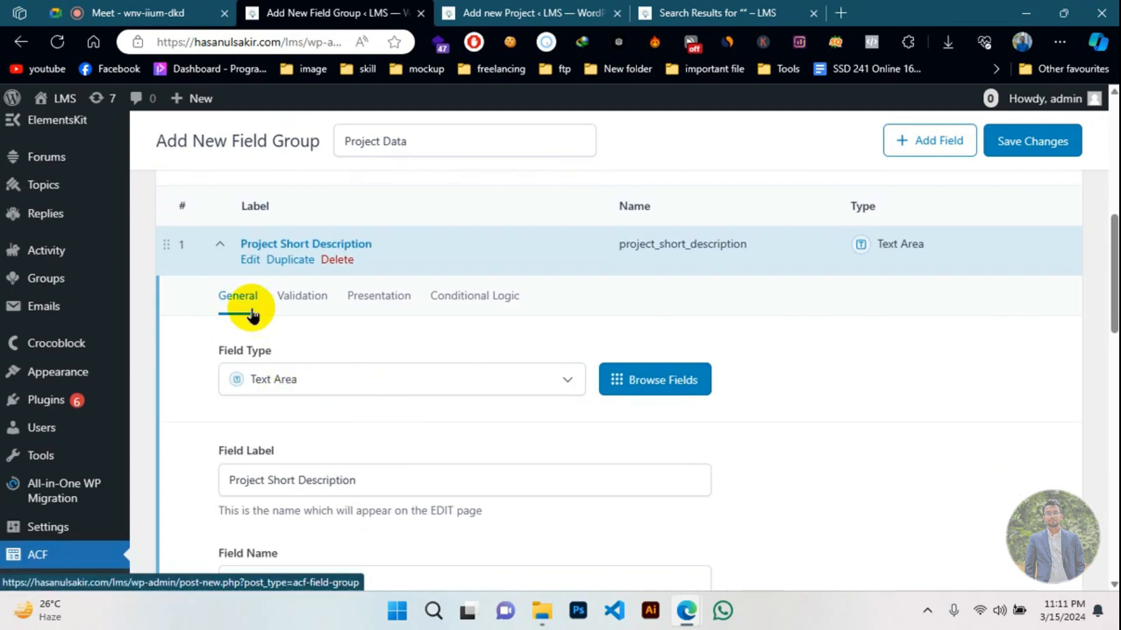
- Make the Project Short Description field required and set its character limit to 100
left_click(301, 294)
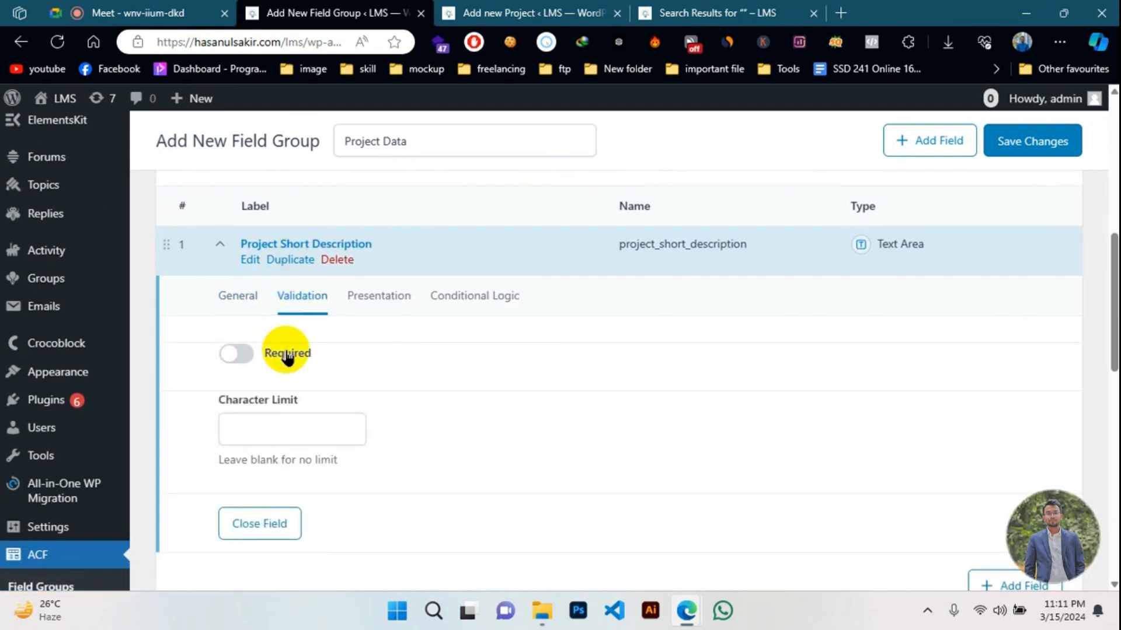
scroll(280, 362, "up", 3)
scroll(257, 409, "down", 3)
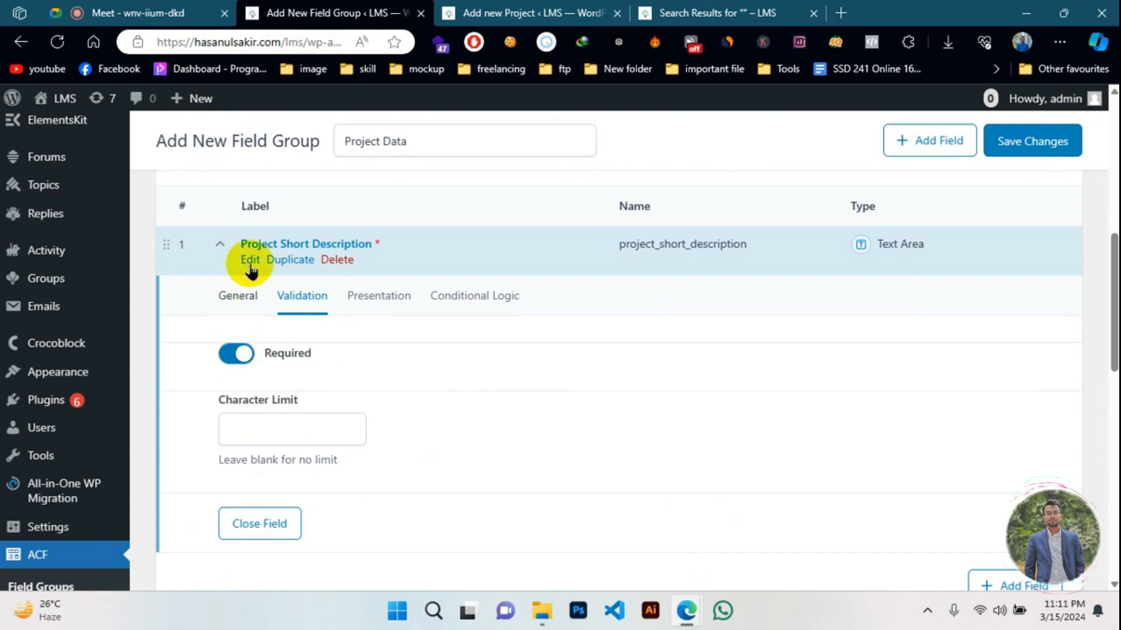
left_click(283, 415)
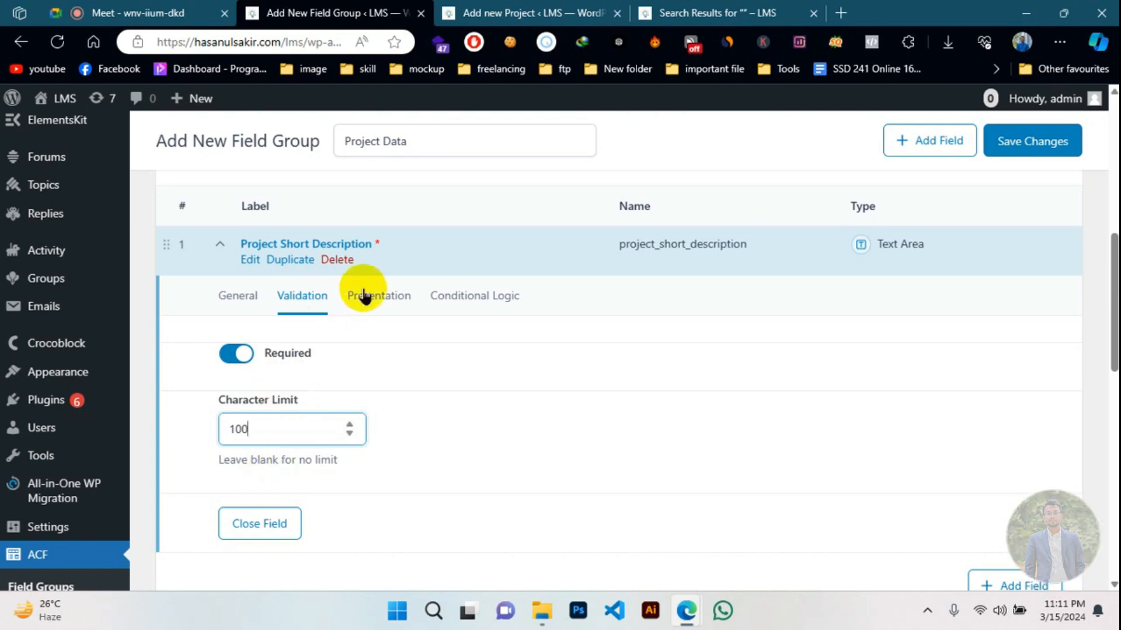
- Set the short description field's rows to -1 and its placeholder text to "Enter Project Short Description......"
left_click(366, 310)
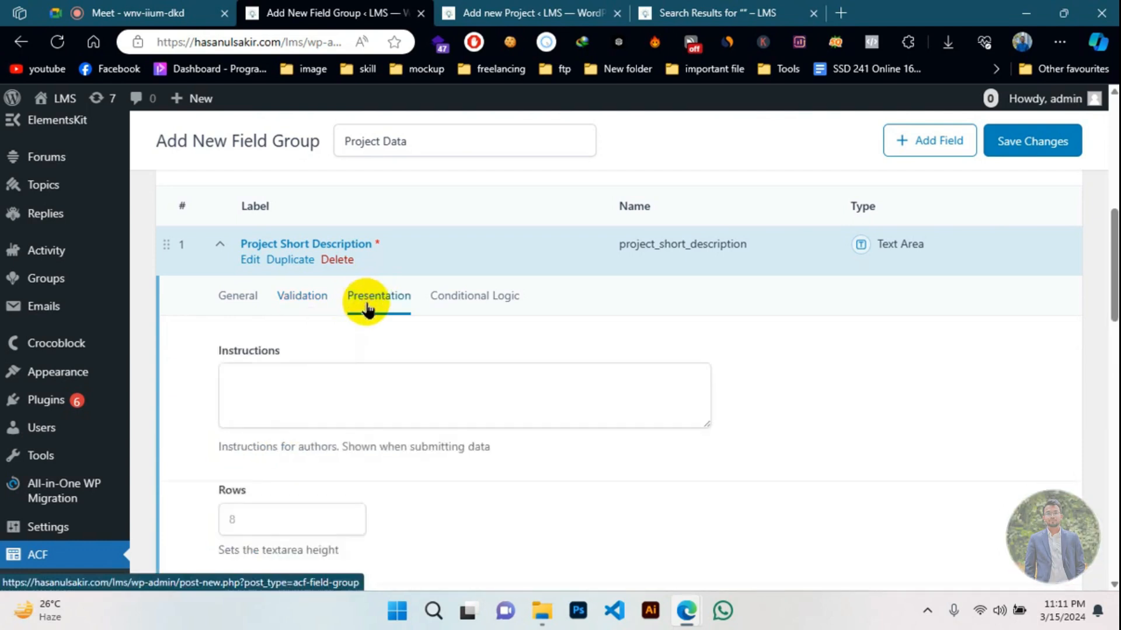
scroll(310, 370, "down", 2)
left_click(280, 418)
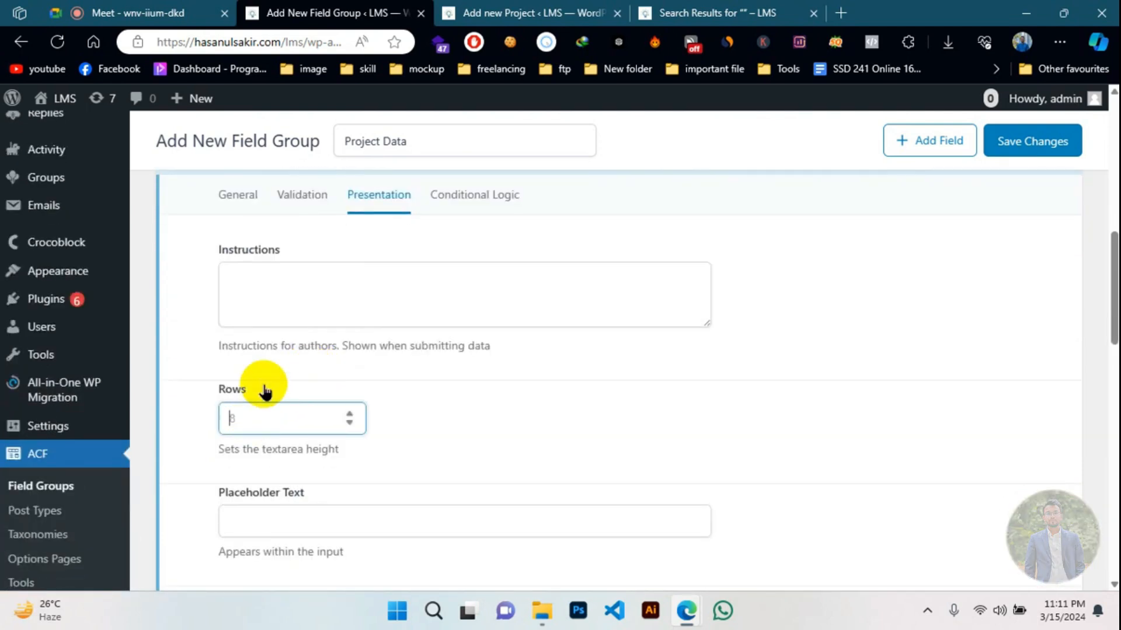
scroll(264, 390, "up", 4)
key("ctrl+Tab")
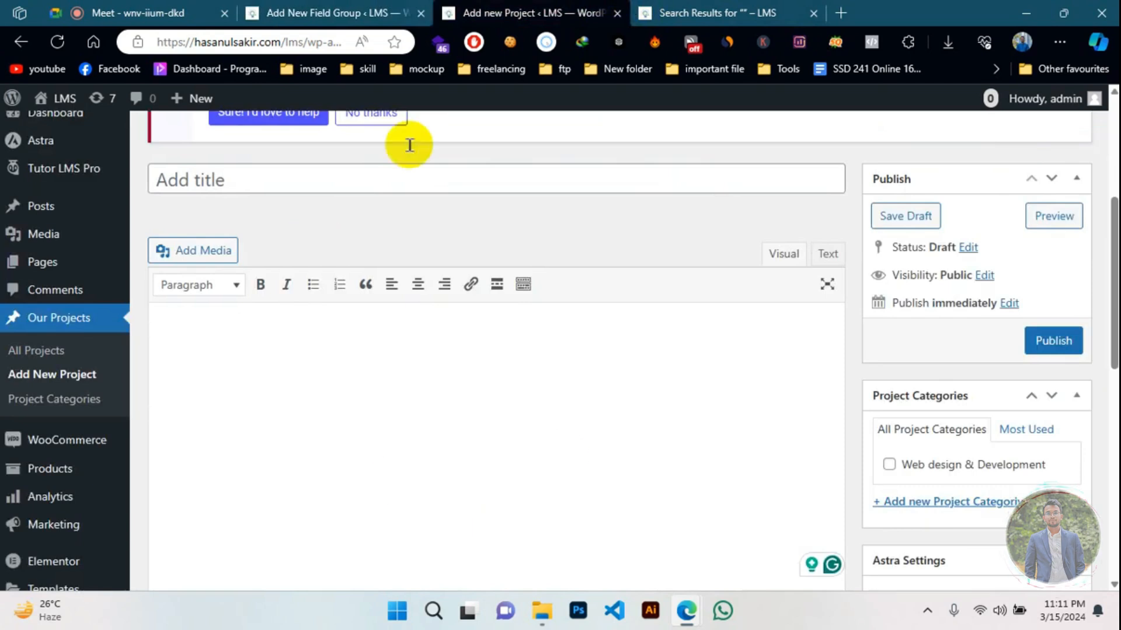
left_click(287, 9)
scroll(233, 459, "down", 4)
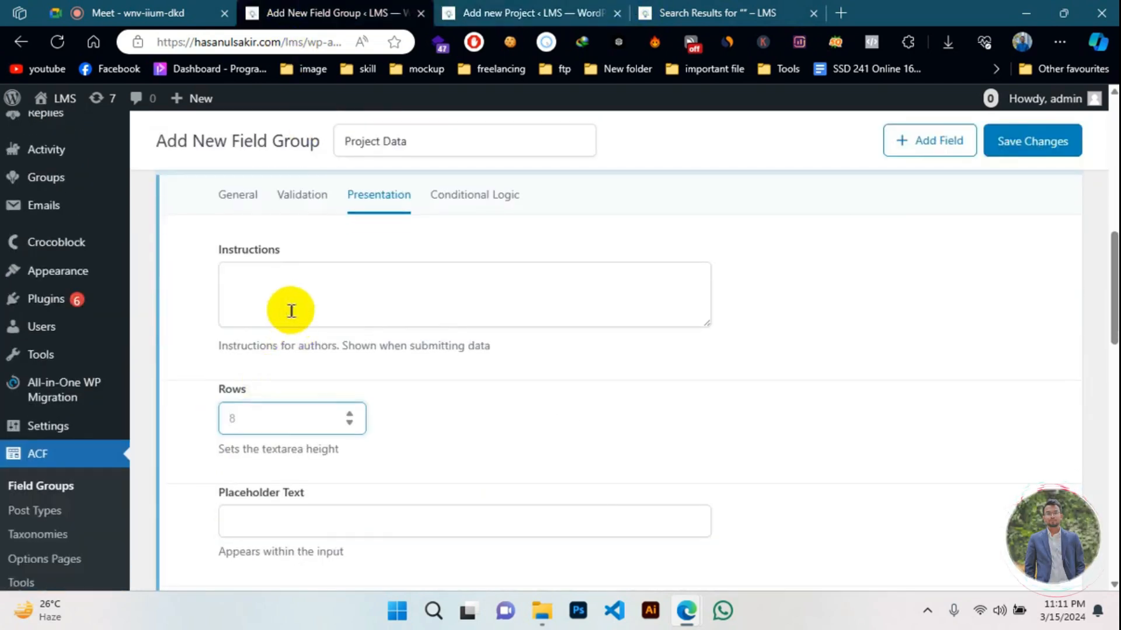
scroll(291, 310, "down", 4)
left_click(285, 327)
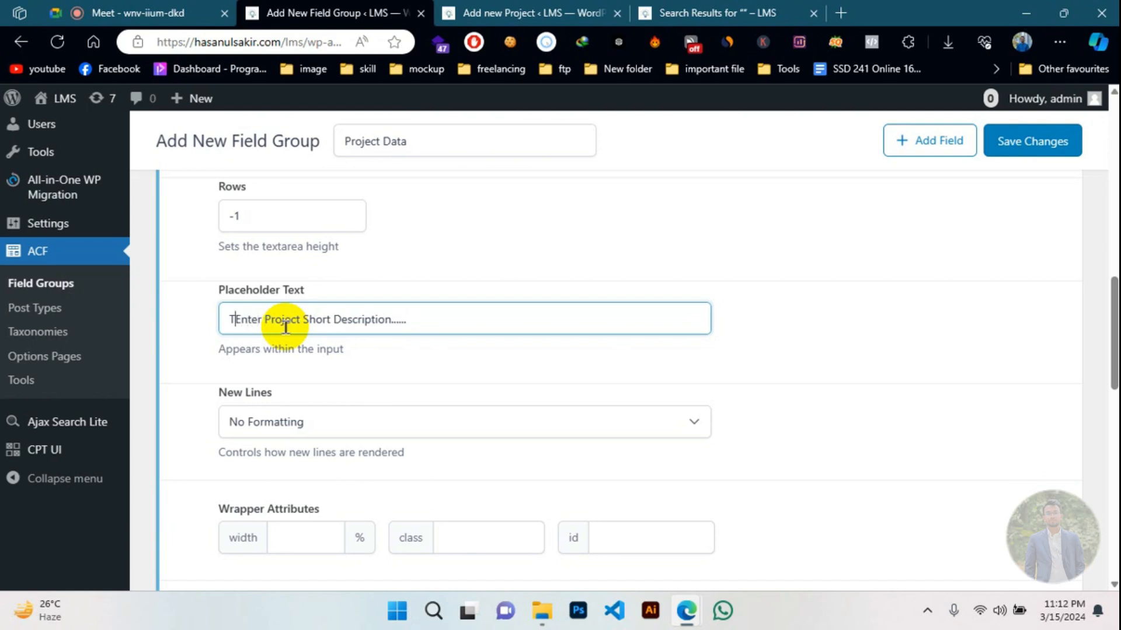
- Check the short description field's New Lines options and its conditional logic, and return to its general settings
scroll(285, 328, "down", 3)
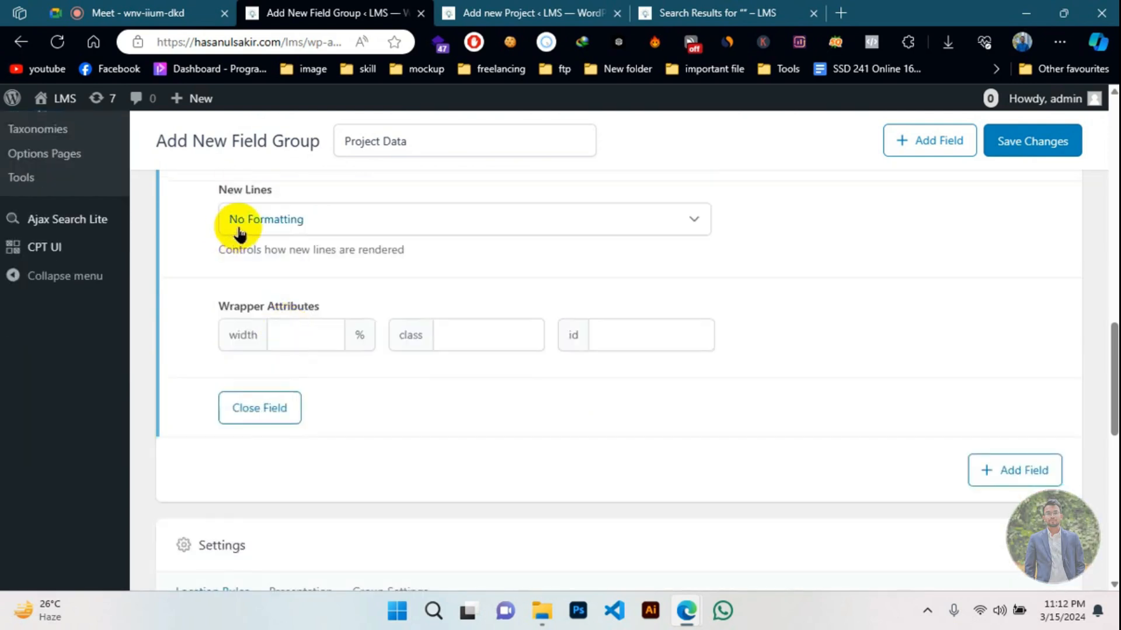
left_click(283, 237)
left_click(283, 281)
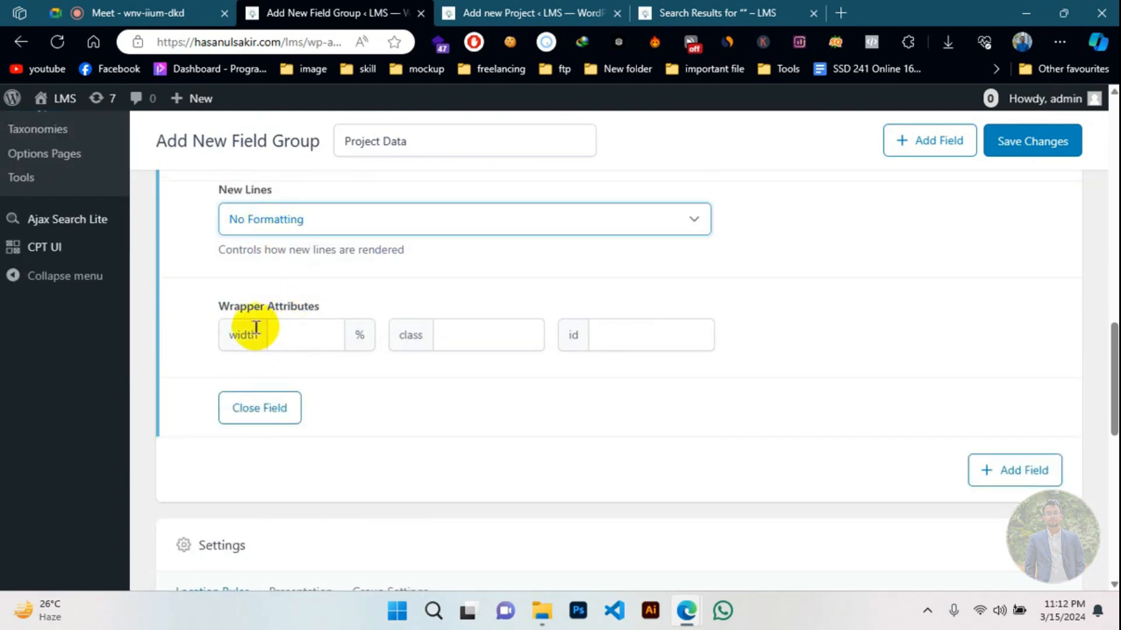
scroll(270, 380, "up", 6)
scroll(318, 325, "up", 3)
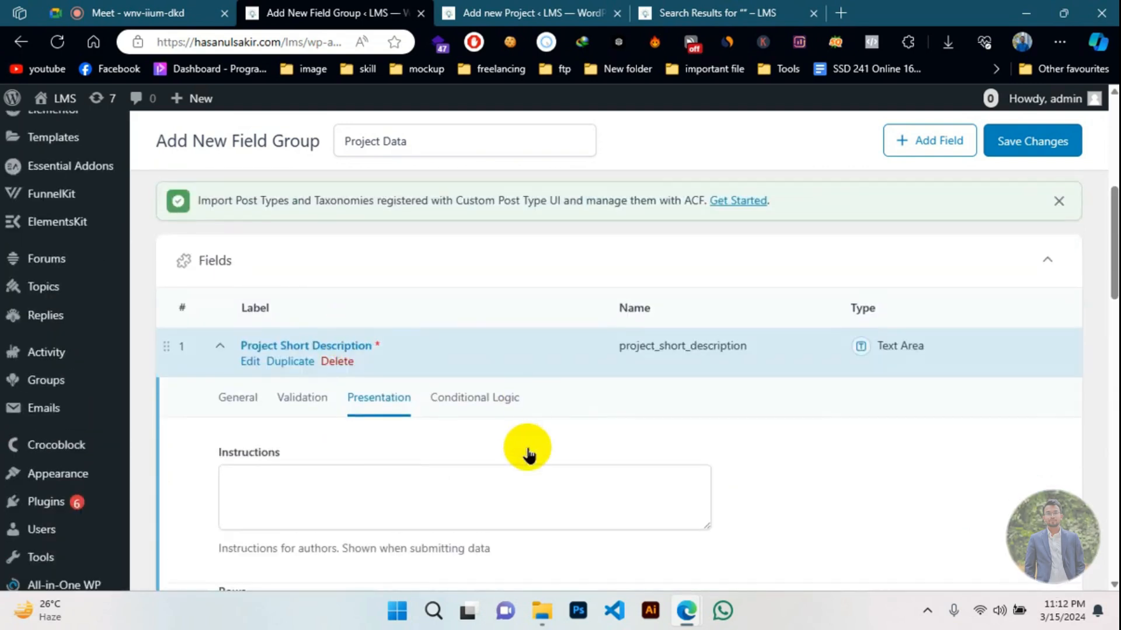
scroll(470, 397, "down", 2)
left_click(467, 298)
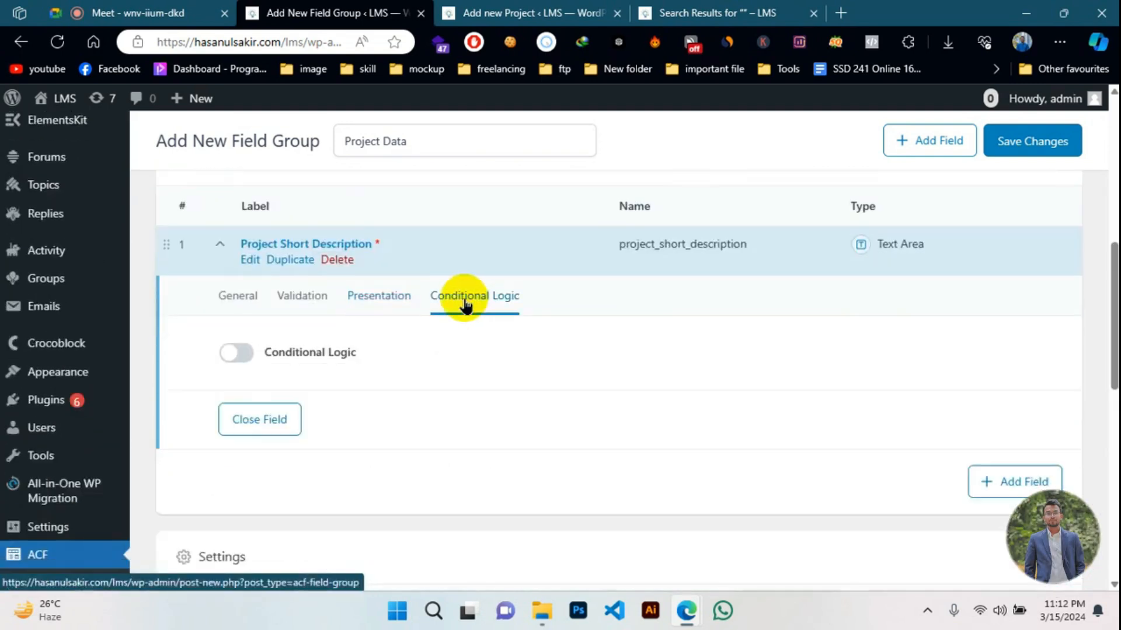
left_click(244, 296)
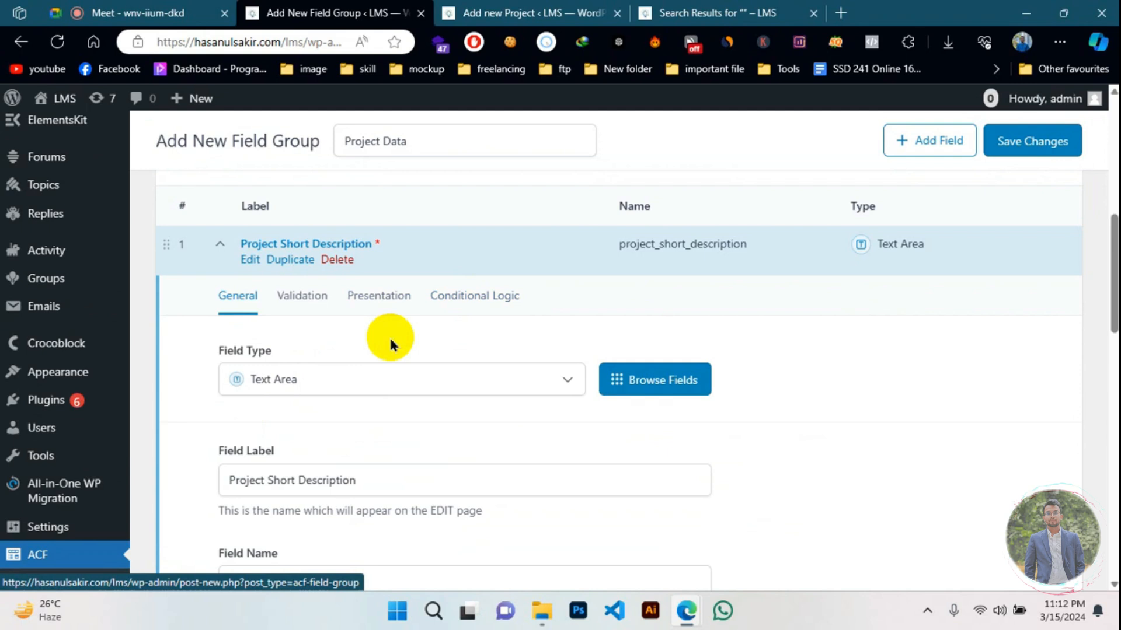
- Collapse the short description field, add a second field to the Project Data group, and open its field type choices
left_click(219, 245)
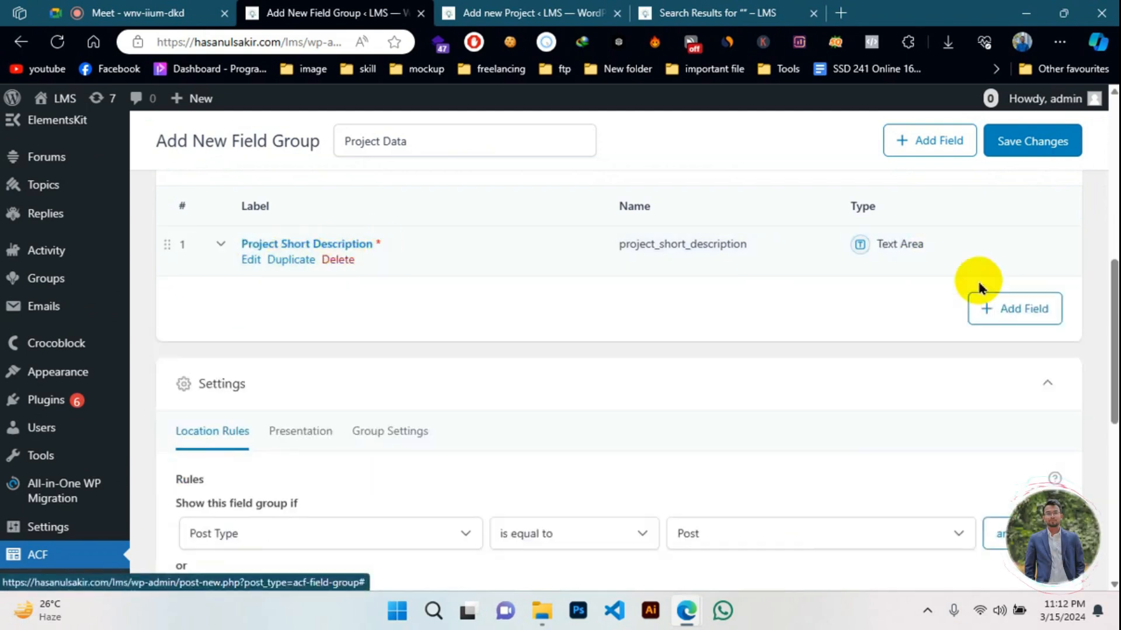
left_click(1019, 309)
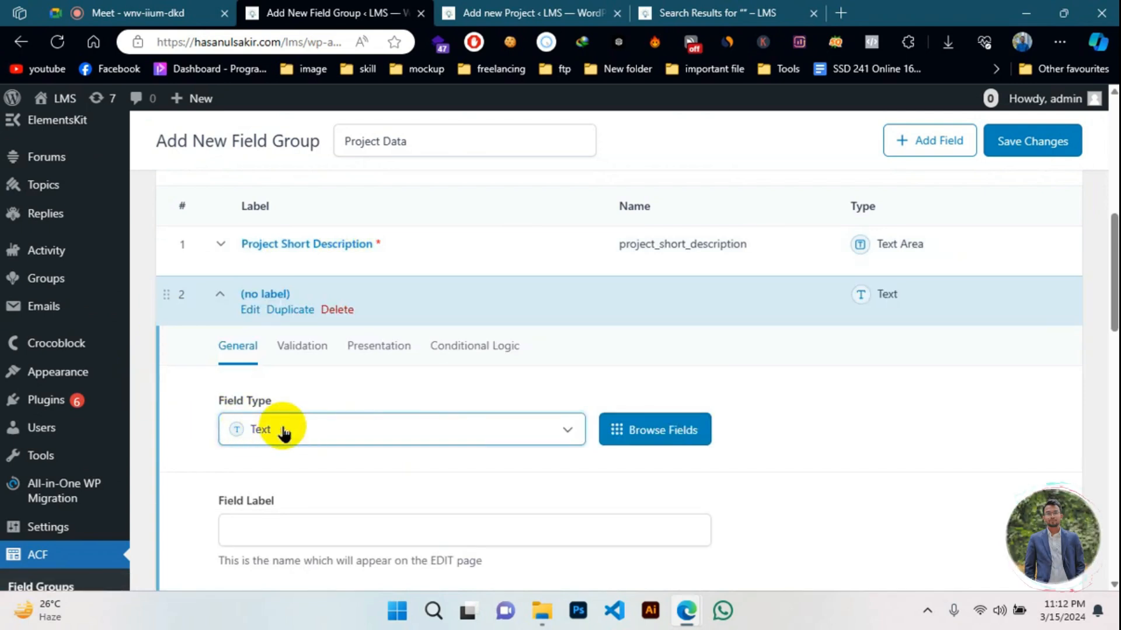
left_click(284, 432)
- Review the available basic, content, choice, relational, advanced and layout field types for the second field
scroll(286, 364, "down", 3)
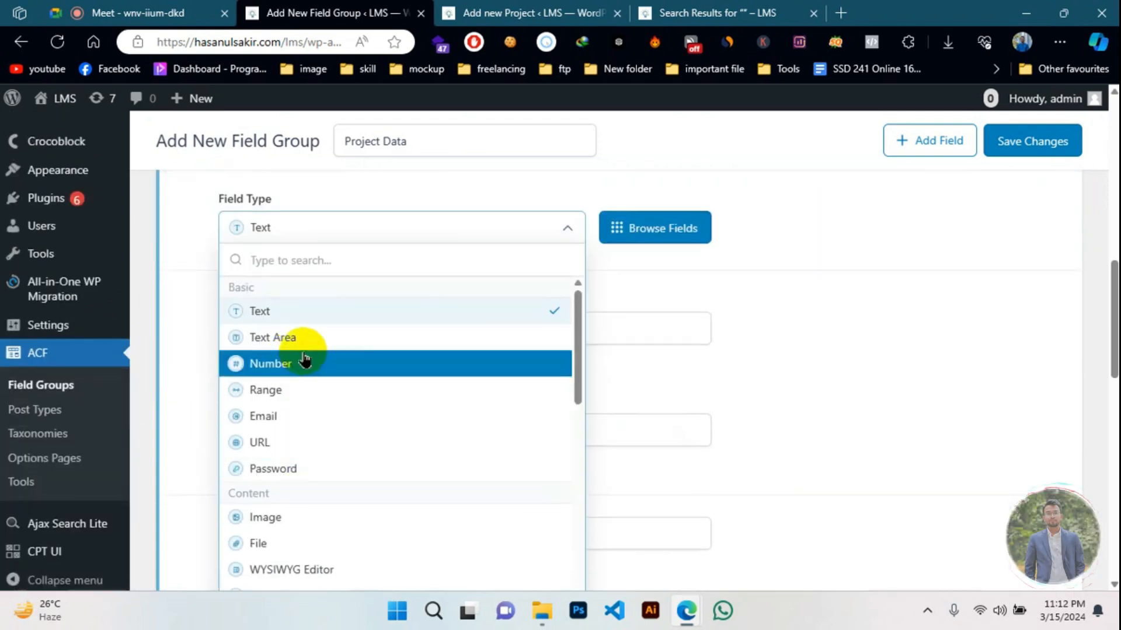
scroll(303, 359, "down", 6)
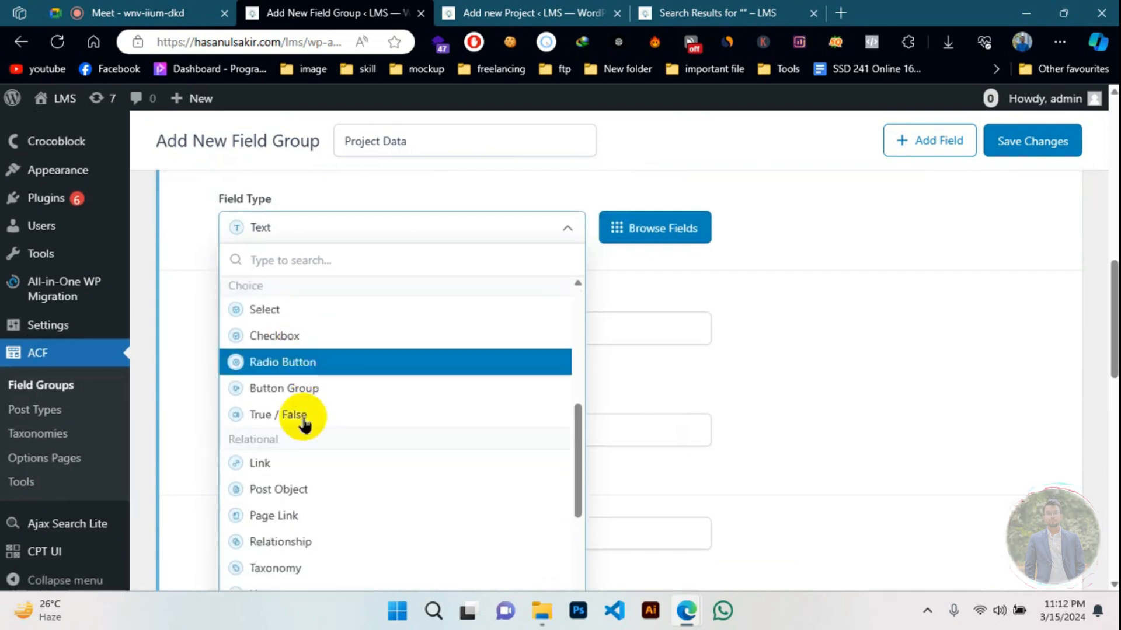
scroll(308, 348, "down", 3)
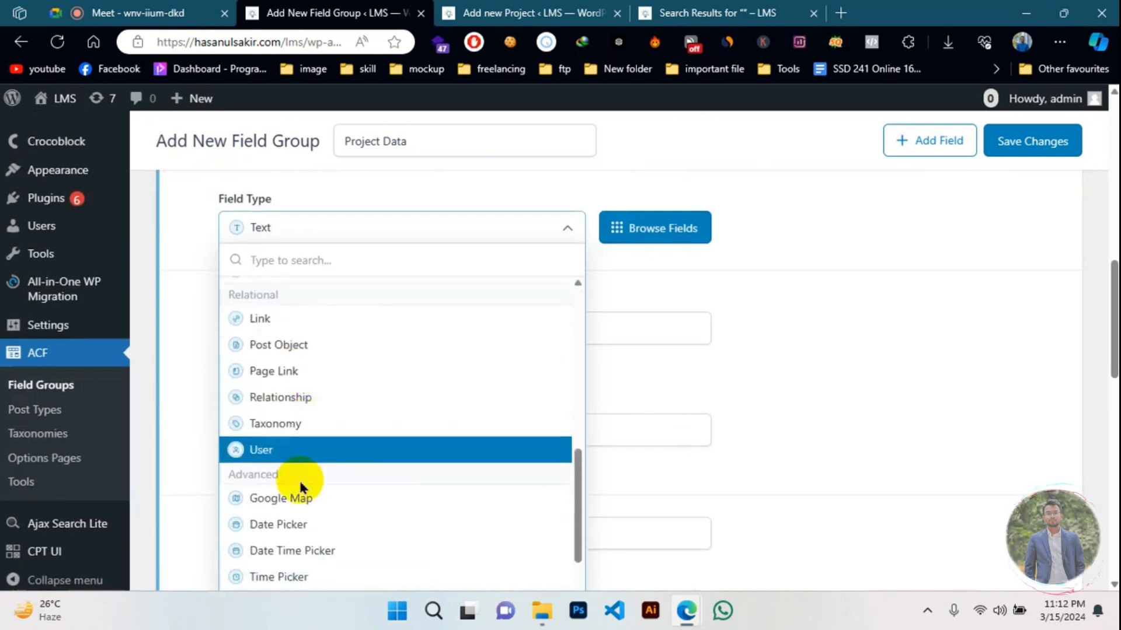
scroll(296, 455, "down", 5)
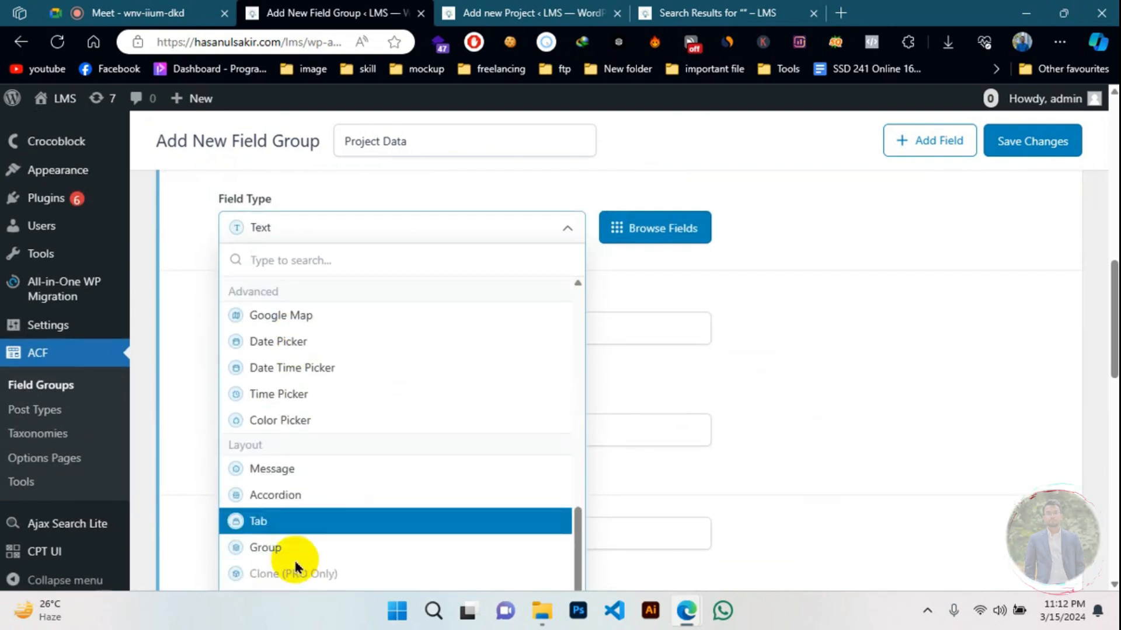
scroll(315, 429, "up", 12)
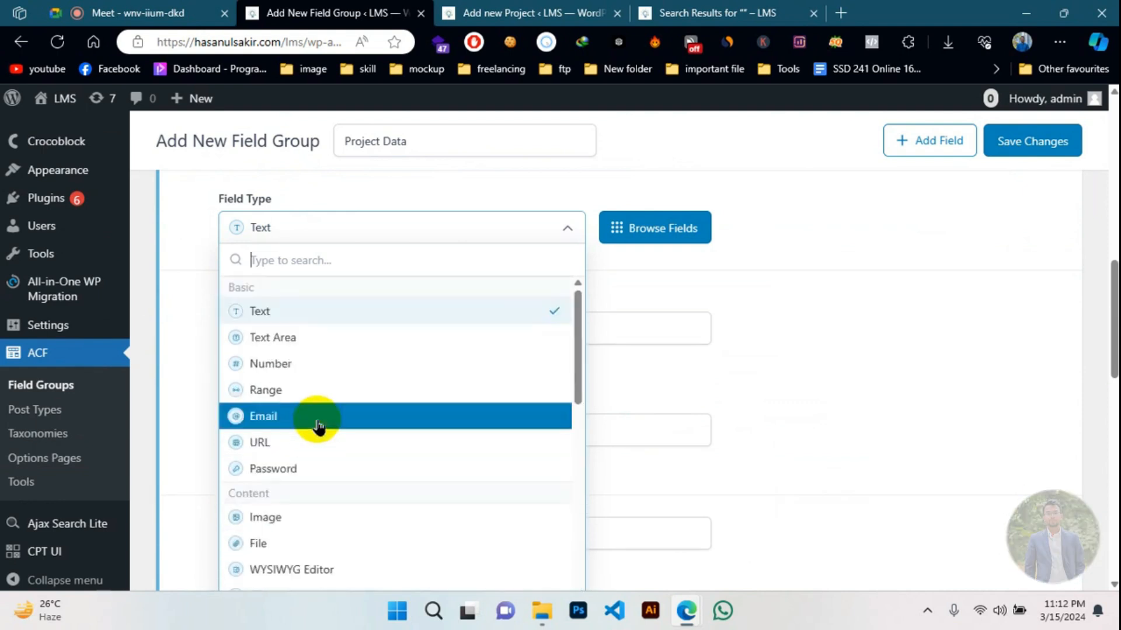
scroll(201, 289, "down", 2)
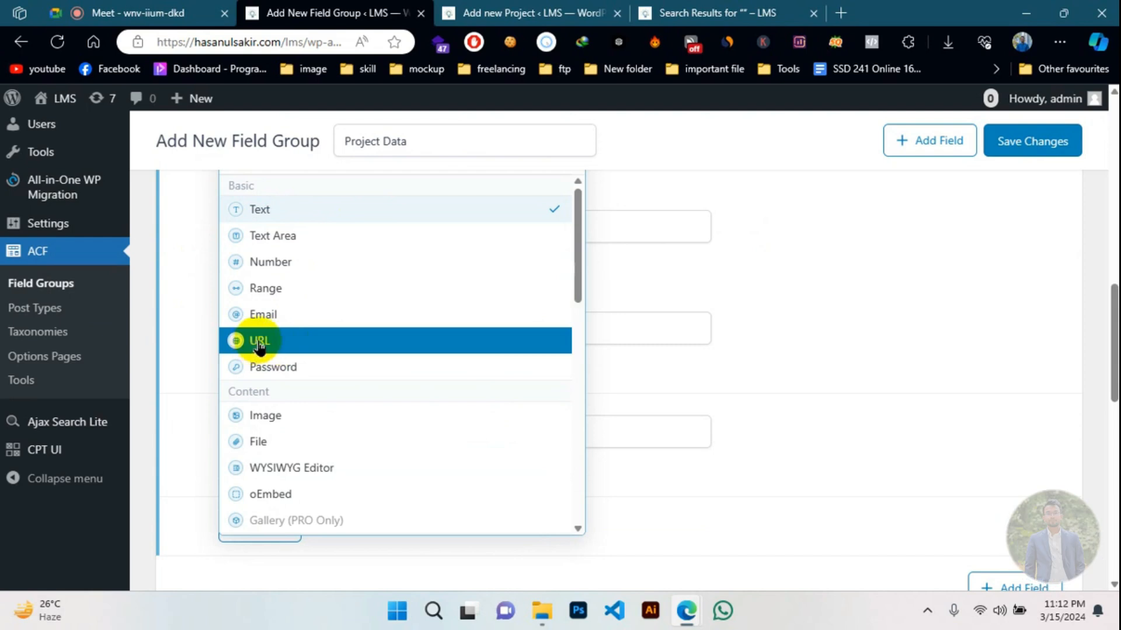
scroll(261, 395, "down", 1)
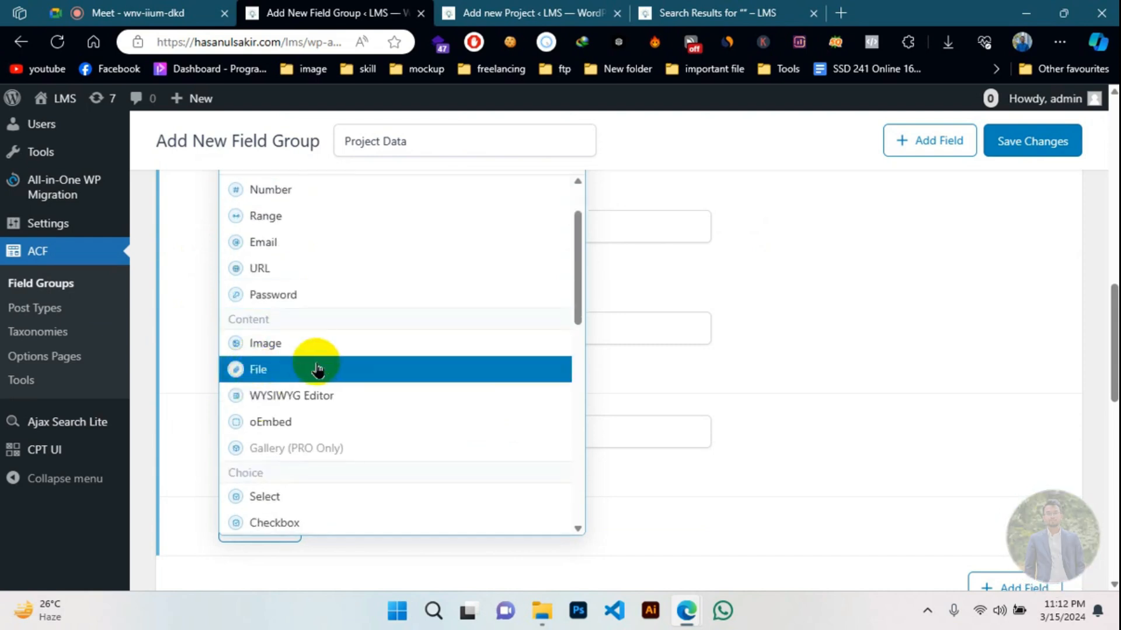
left_click(523, 9)
left_click(347, 9)
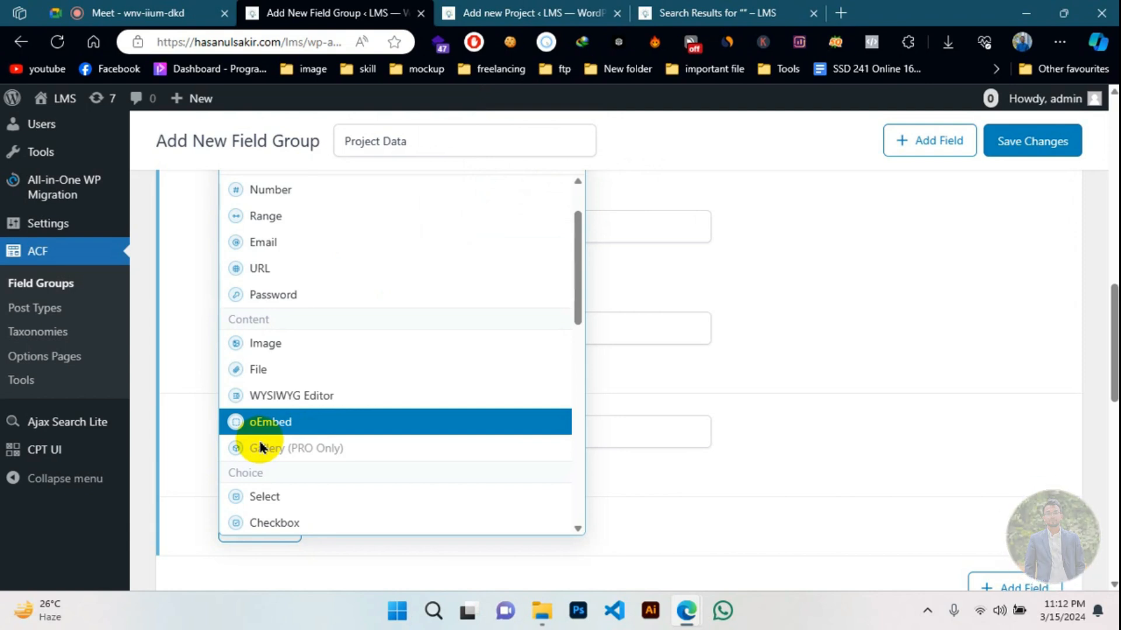
scroll(330, 457, "down", 1)
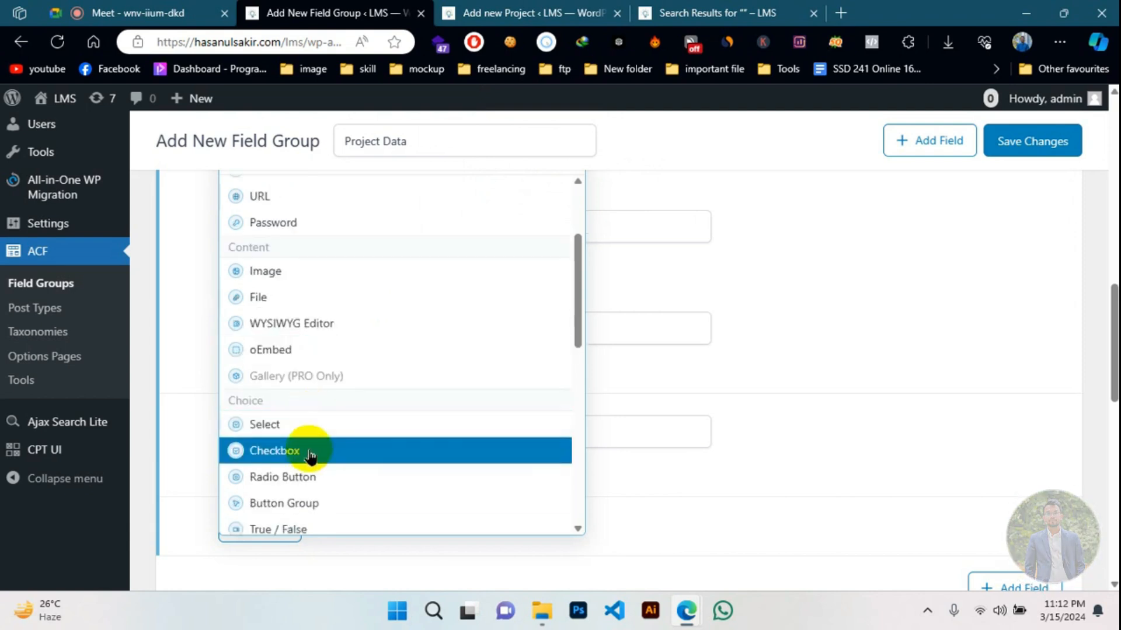
scroll(297, 509, "down", 2)
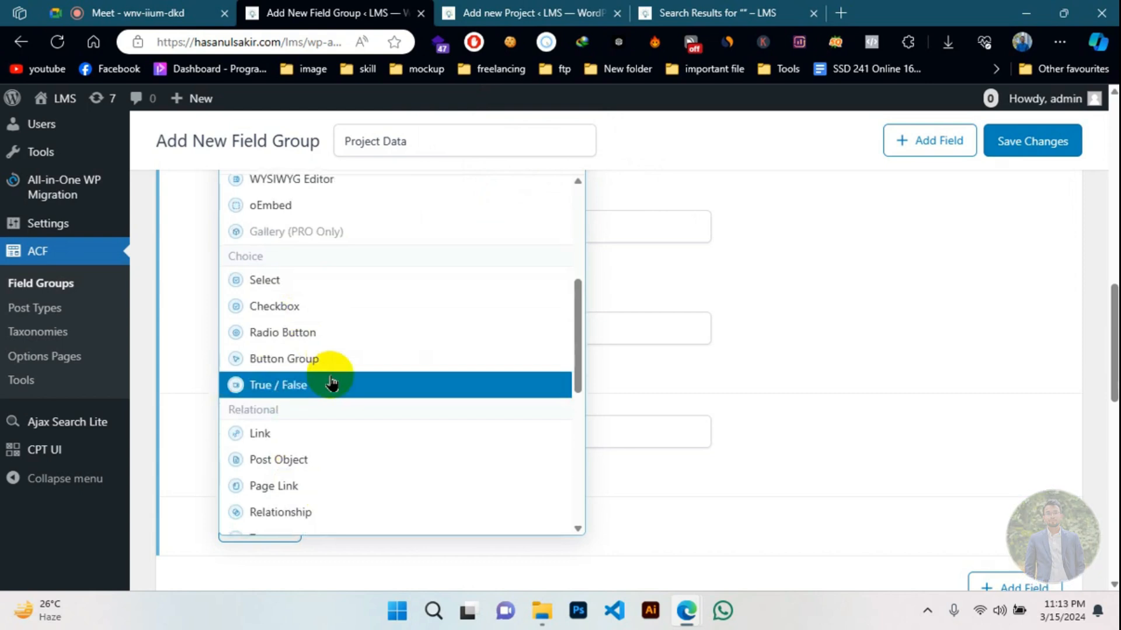
scroll(274, 327, "down", 1)
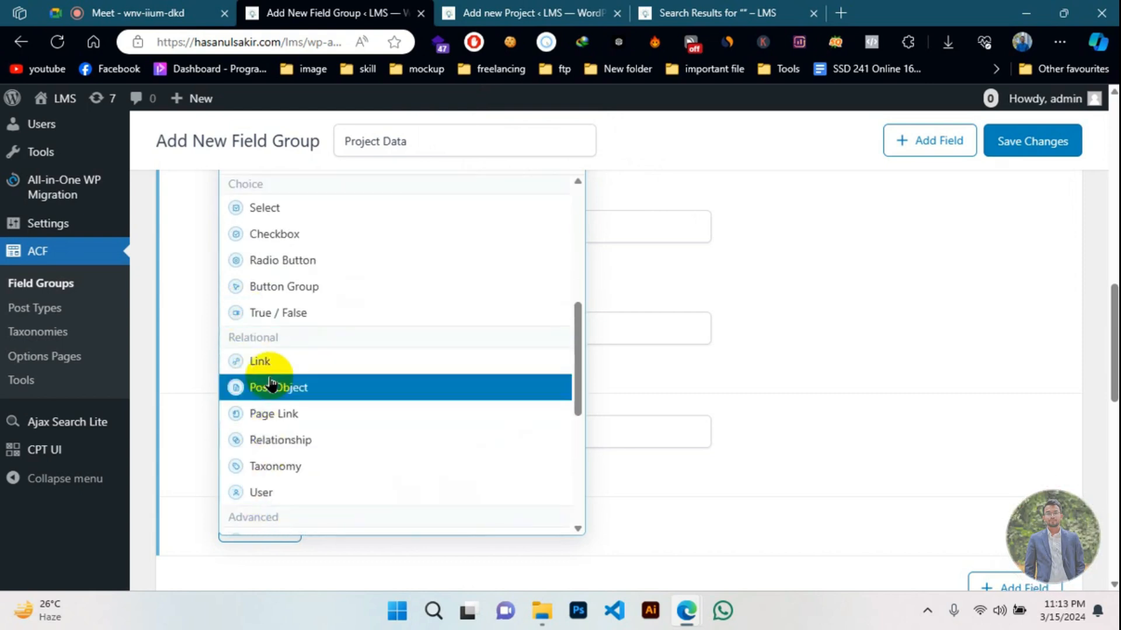
scroll(273, 383, "up", 3)
scroll(286, 286, "up", 3)
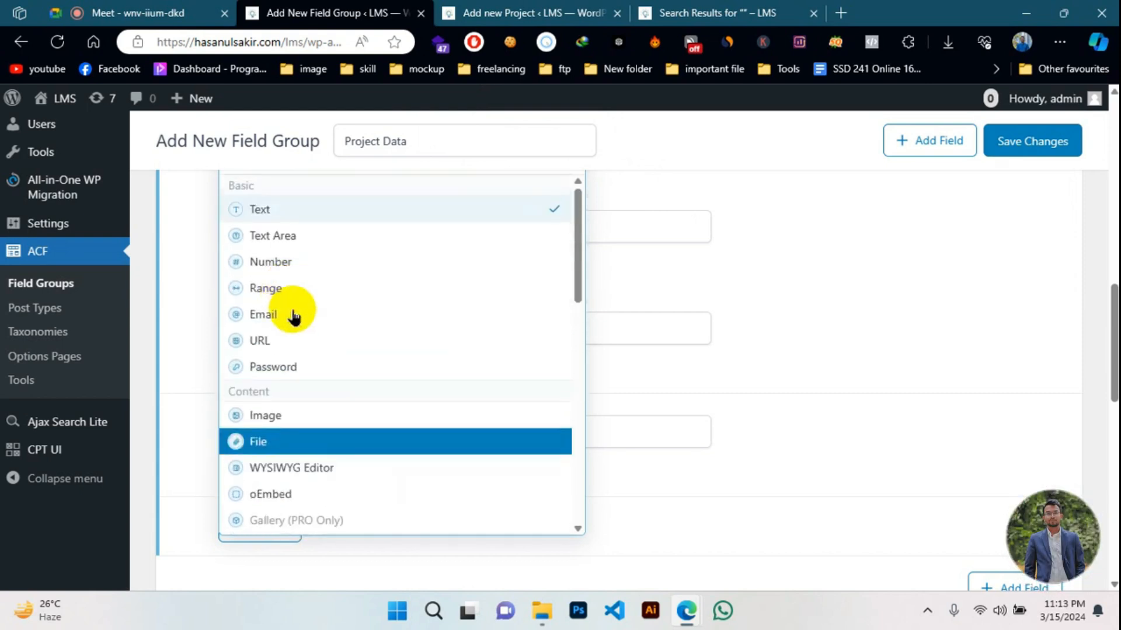
- Set the second field's type to URL and its label to "Project Live Link"
left_click(278, 341)
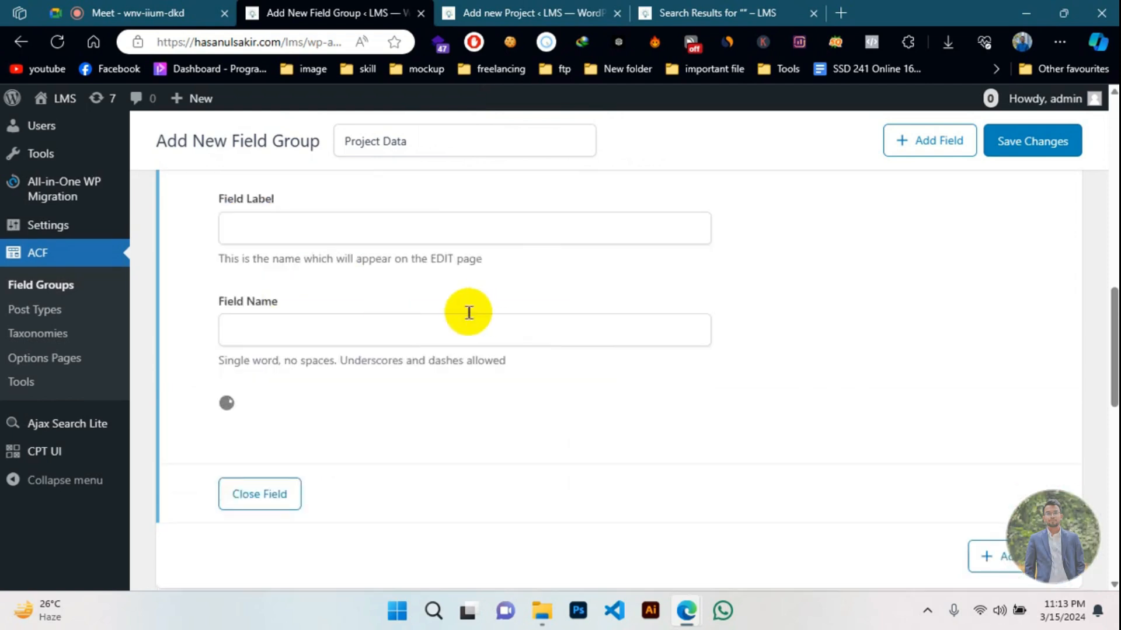
scroll(408, 327, "up", 3)
left_click(257, 432)
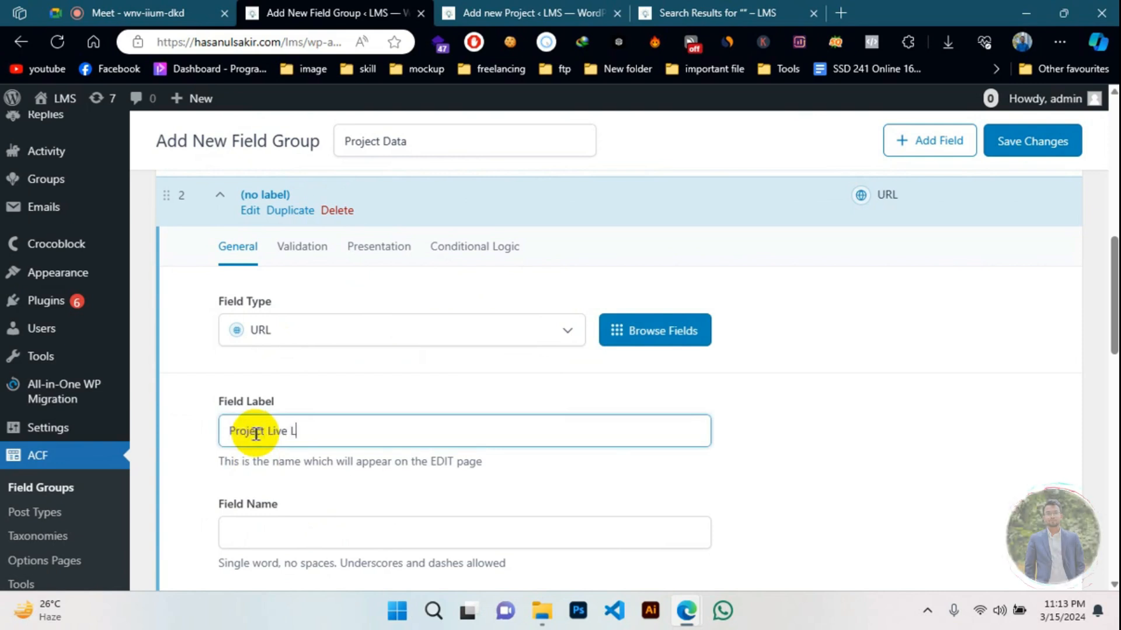
left_click(220, 387)
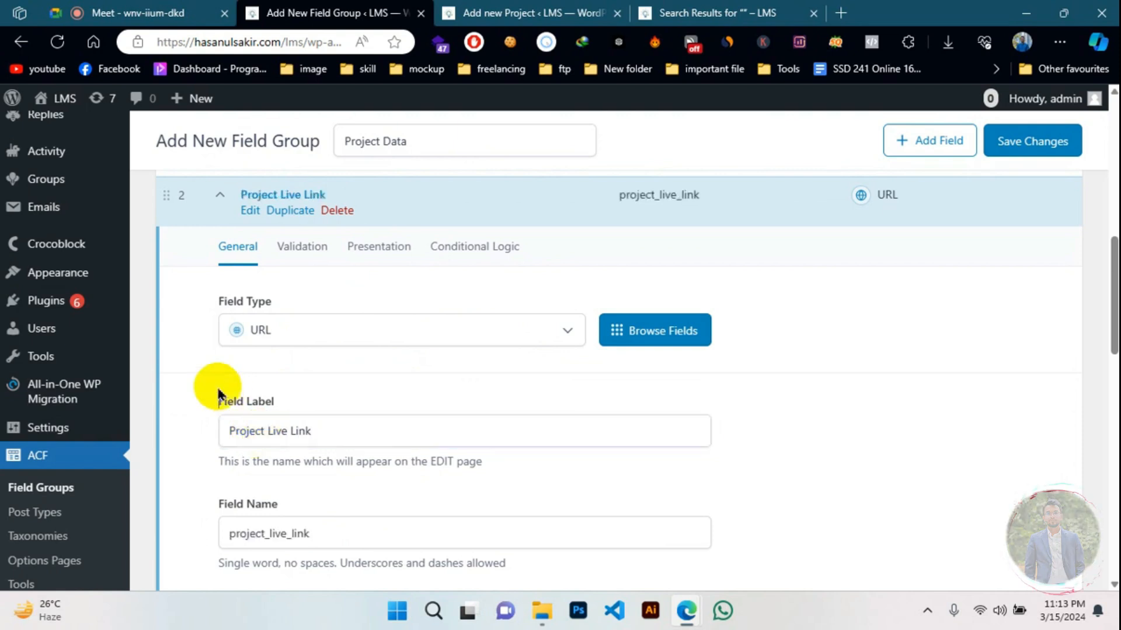
- Make the Project Live Link field required in its validation settings and collapse the field
scroll(220, 387, "down", 3)
scroll(304, 456, "up", 5)
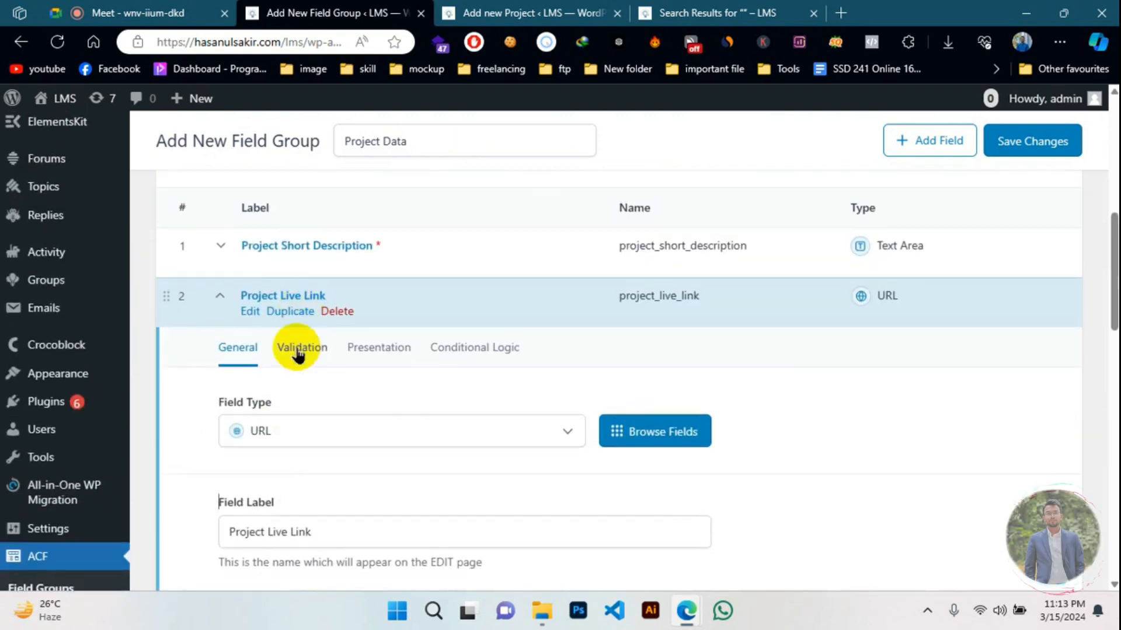
left_click(301, 347)
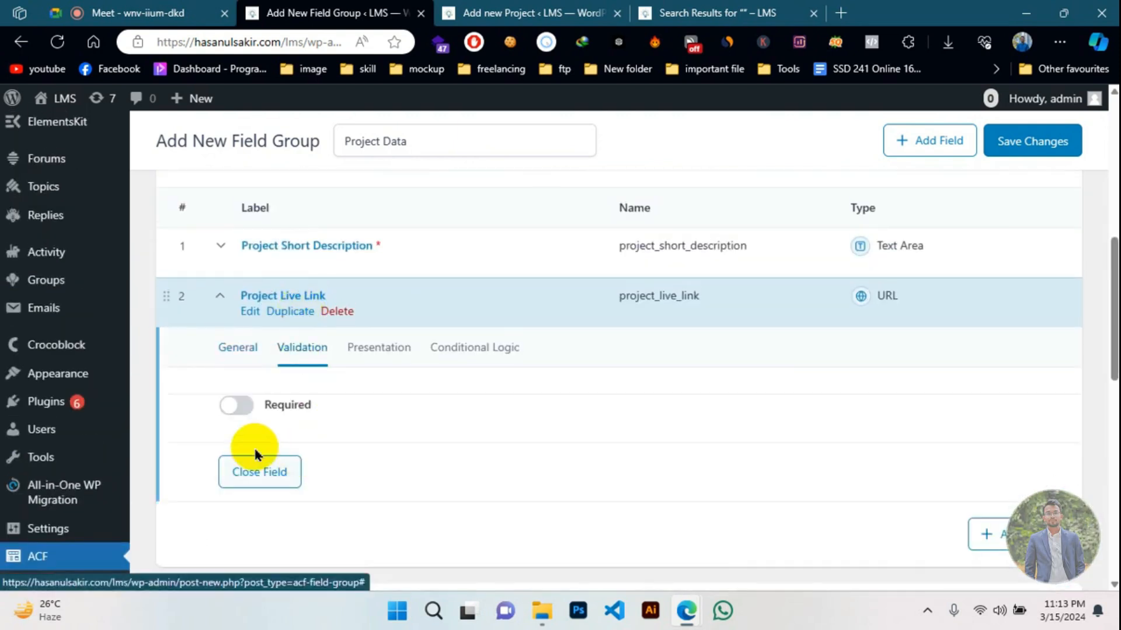
left_click(220, 297)
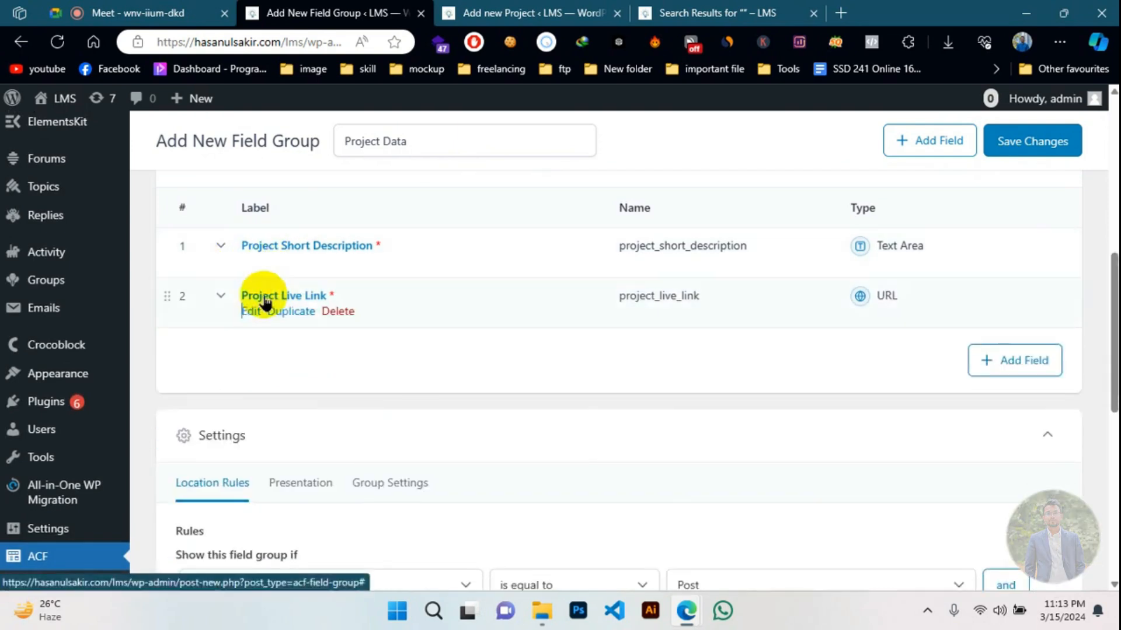
- Look over the course cards on the site's course listing page and return to the field group editor
left_click(706, 13)
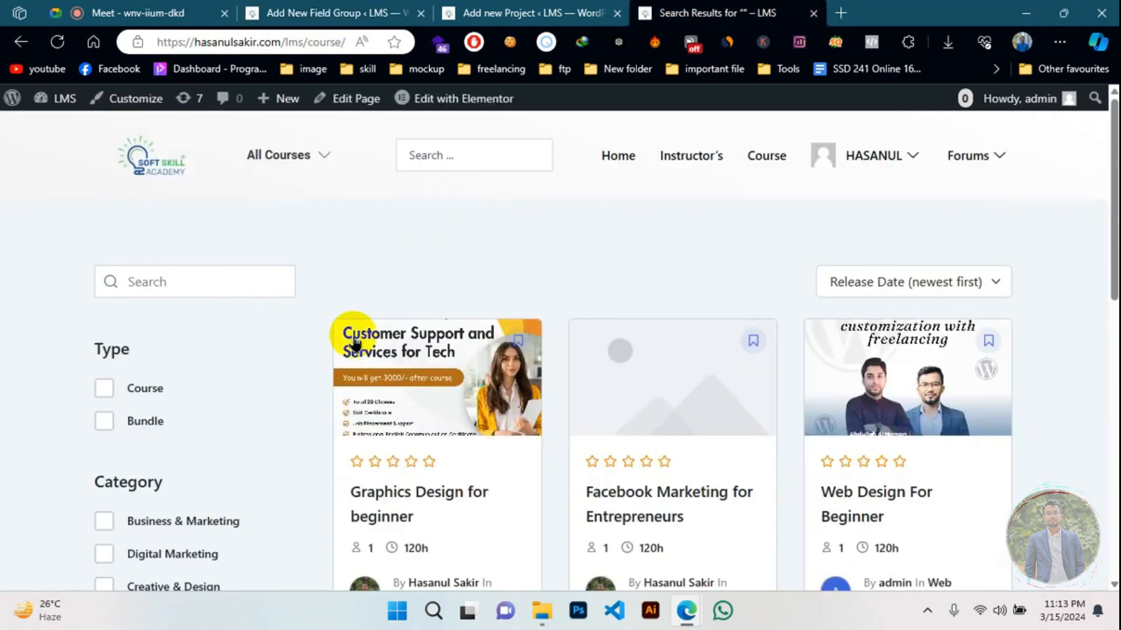
scroll(472, 286, "down", 2)
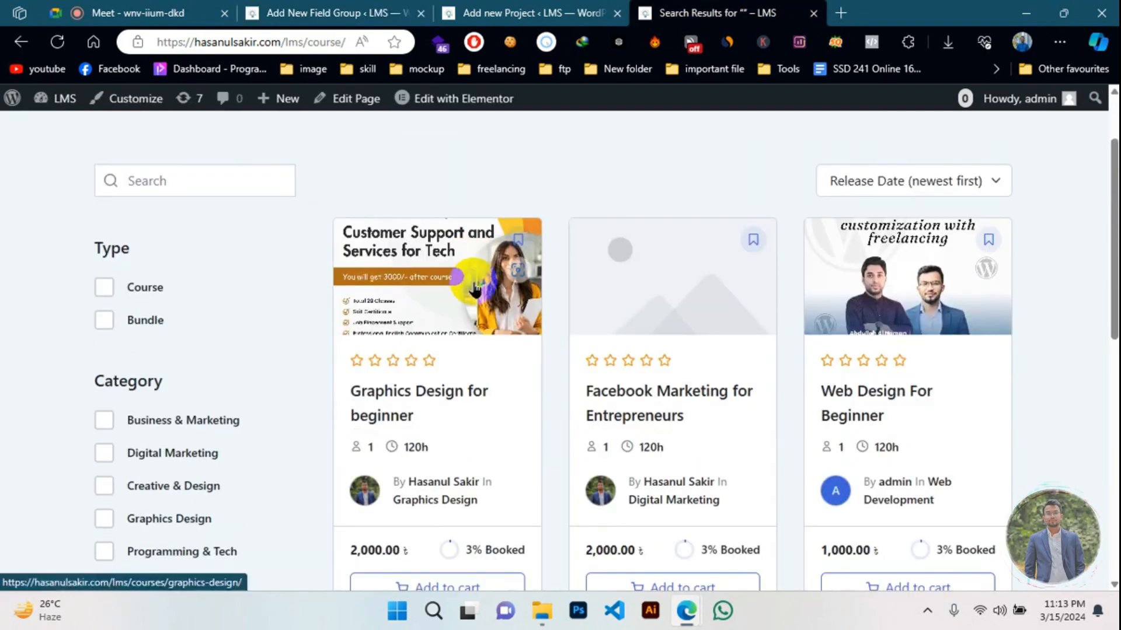
scroll(465, 288, "down", 2)
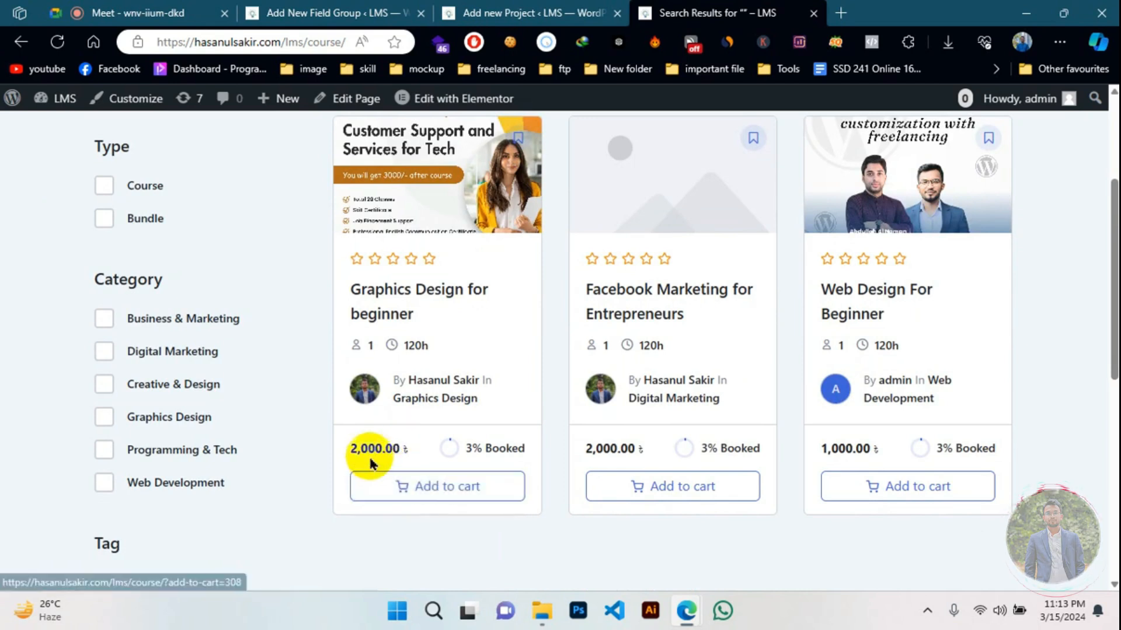
left_click(397, 10)
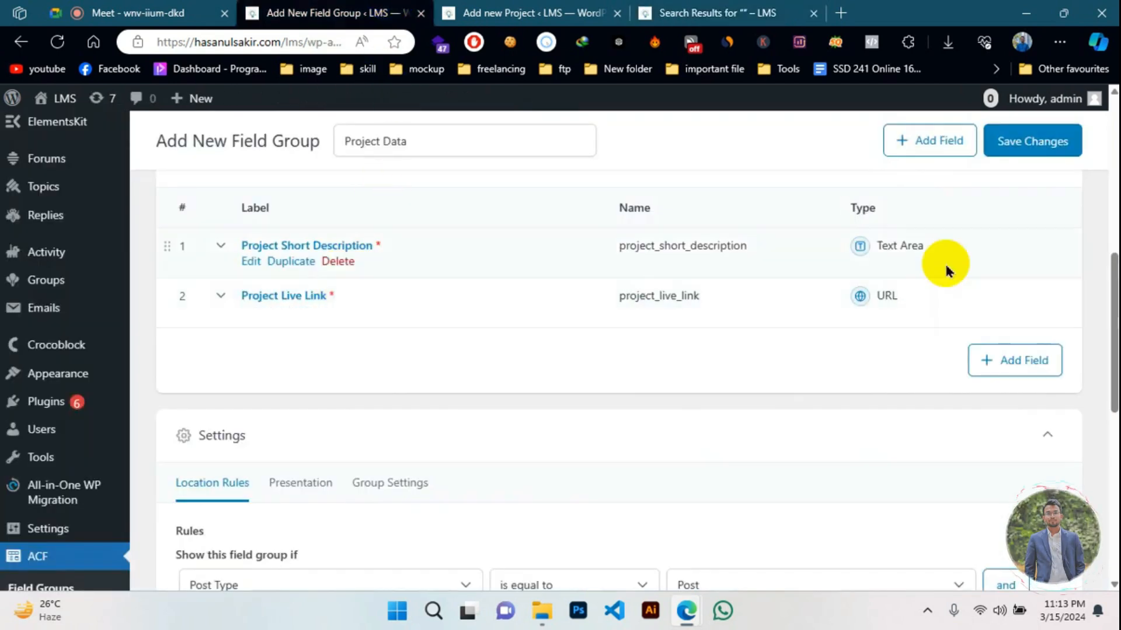
- Add a third field of type URL labelled "Project Code Link" with the field name project_code_link
left_click(998, 360)
scroll(220, 480, "down", 3)
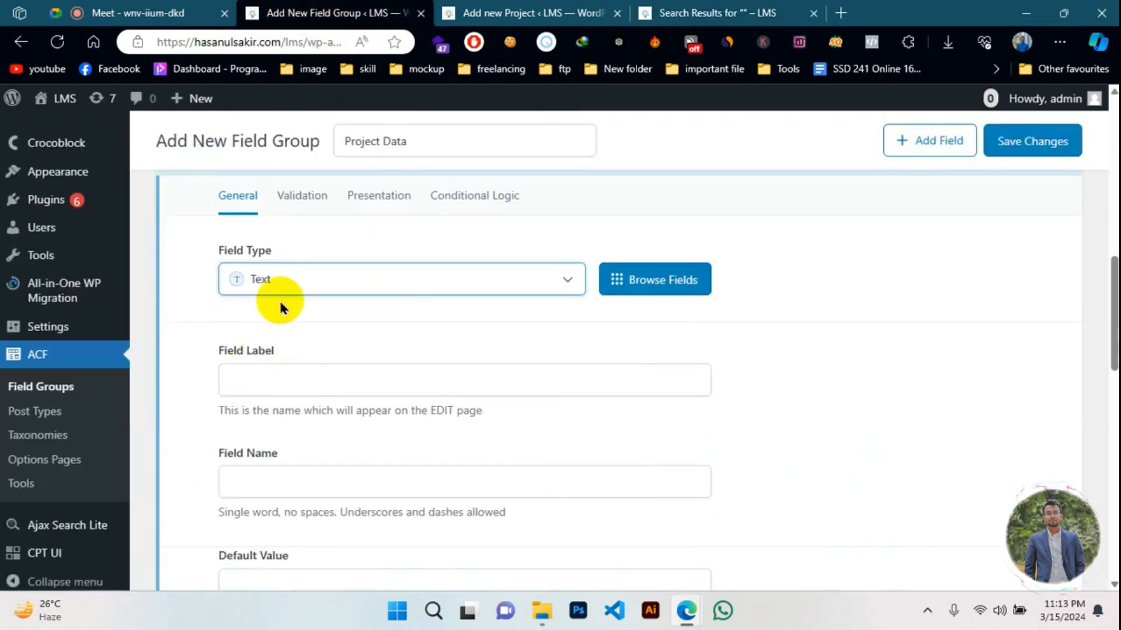
left_click(281, 286)
left_click(263, 494)
left_click(291, 381)
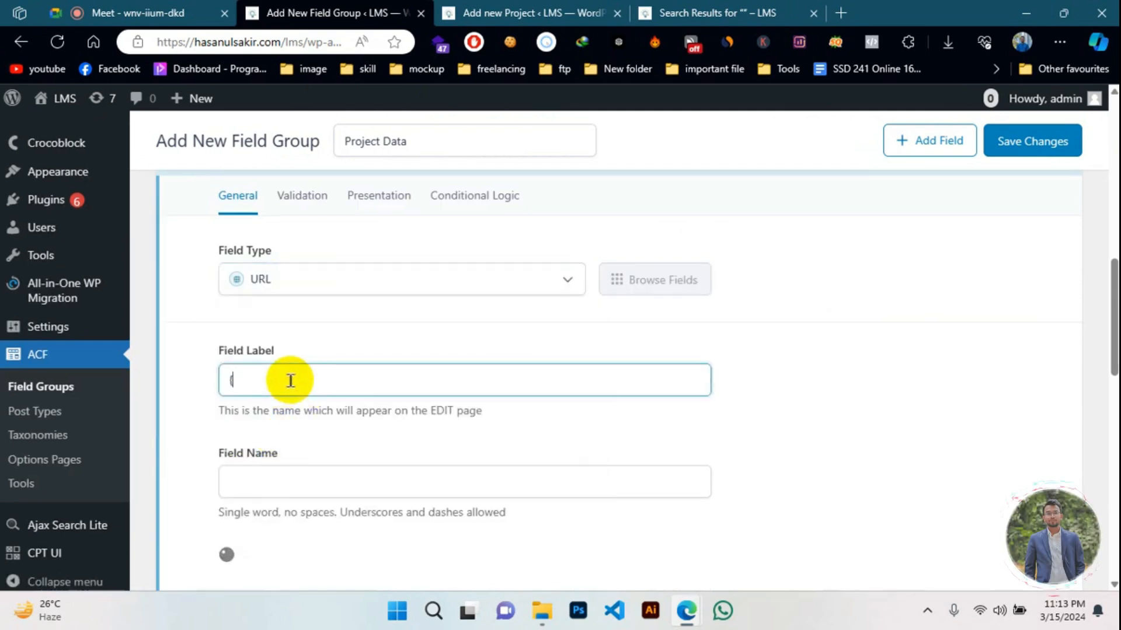
type("Project Code Link")
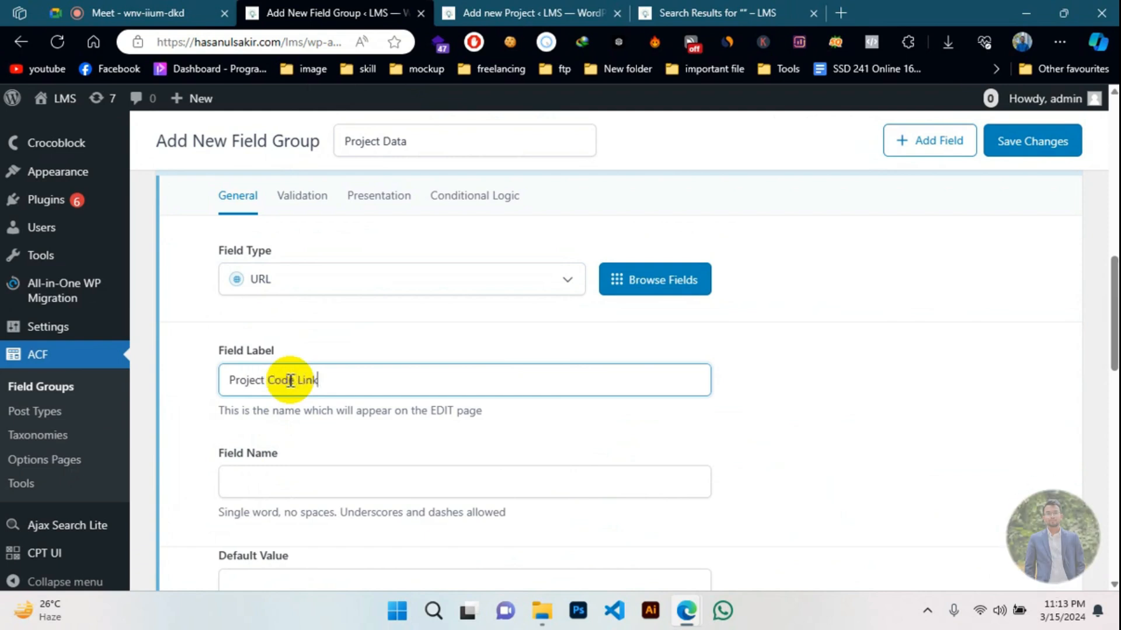
scroll(291, 380, "down", 3)
left_click(532, 244)
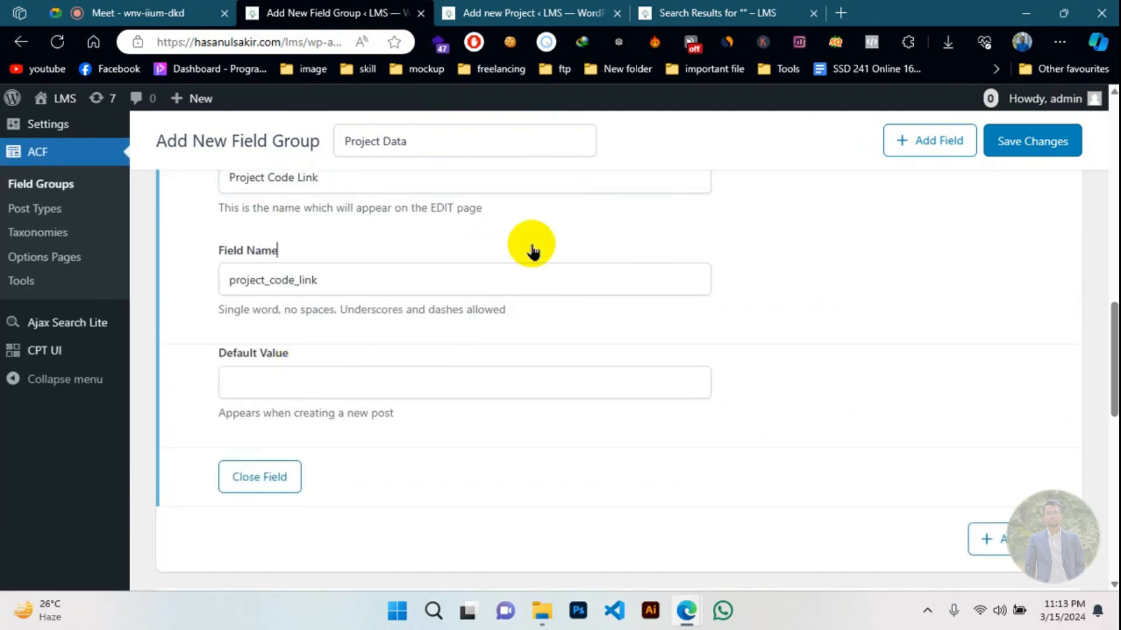
- Make the Project Code Link field required in its validation settings and collapse the field
scroll(267, 280, "up", 5)
left_click(292, 295)
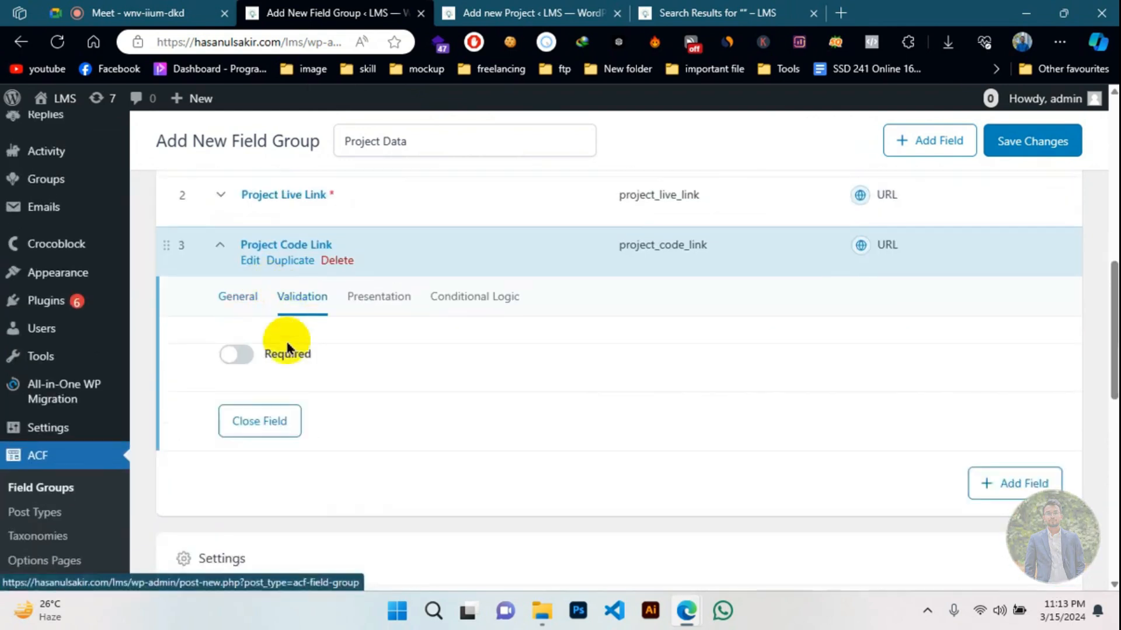
left_click(232, 354)
left_click(211, 240)
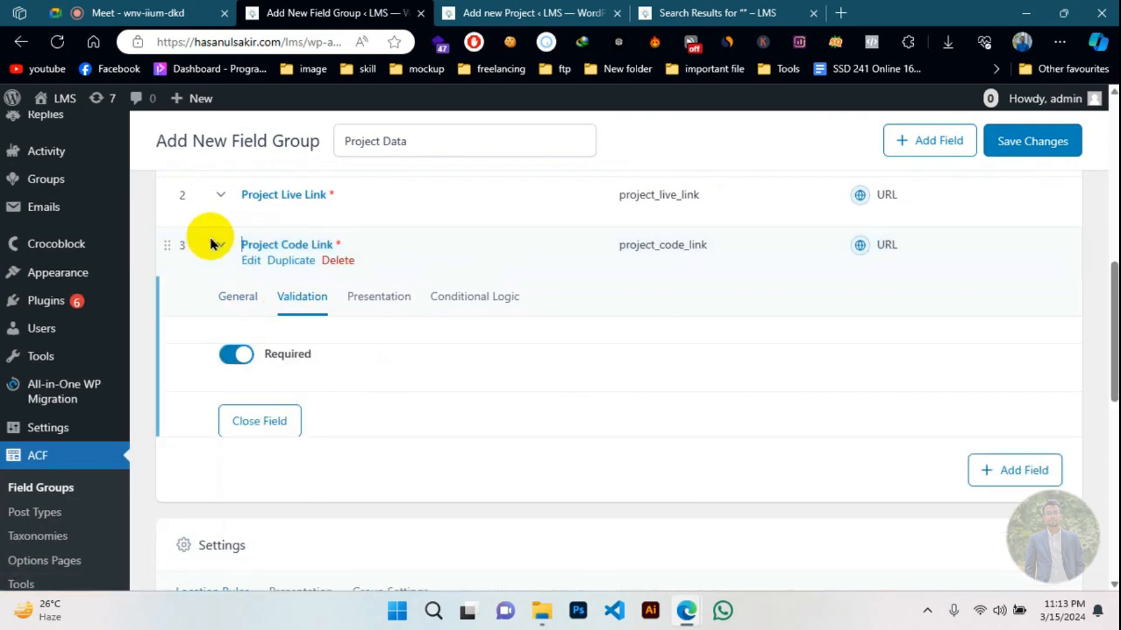
- Review the Project Data field list and location rules, and compare them with the course cards on the listing page
scroll(426, 329, "up", 3)
scroll(417, 355, "down", 3)
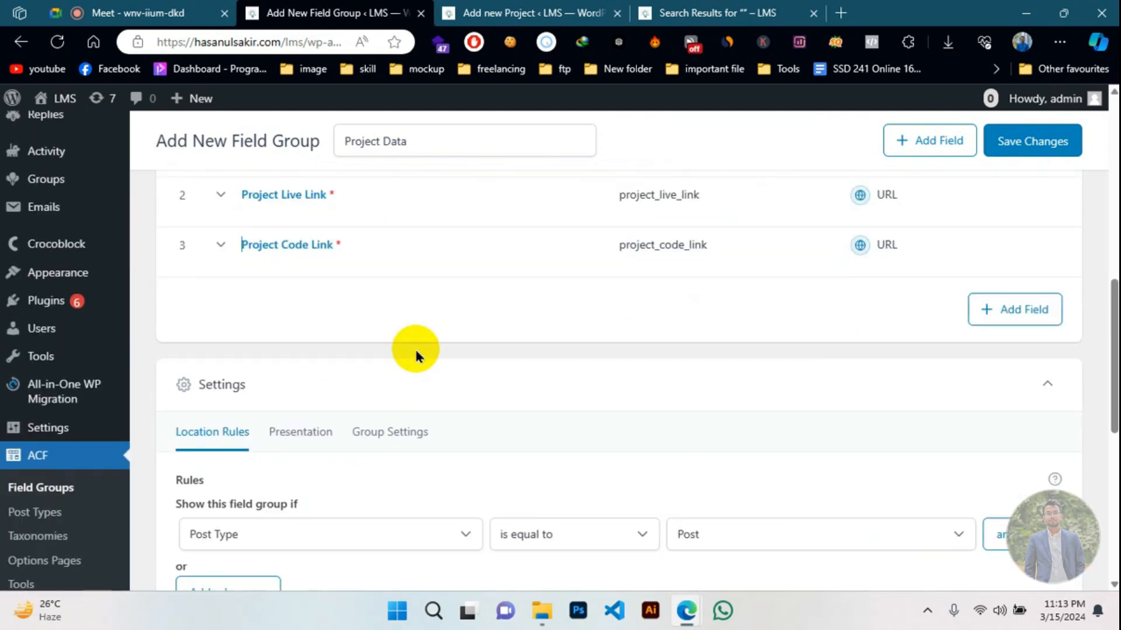
scroll(416, 355, "up", 10)
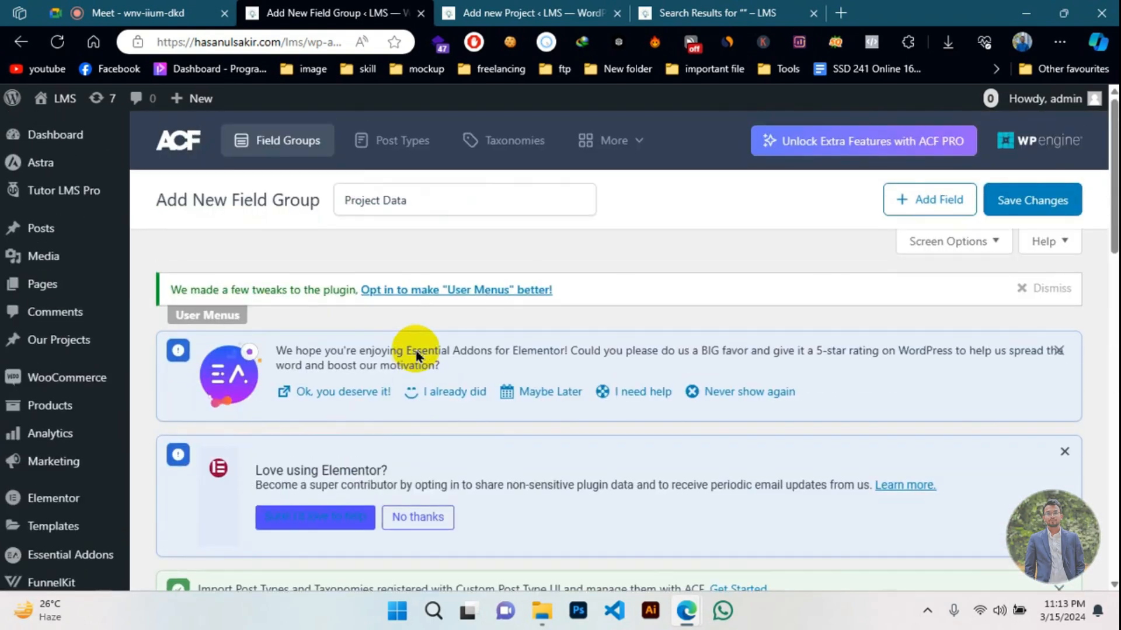
scroll(416, 349, "down", 8)
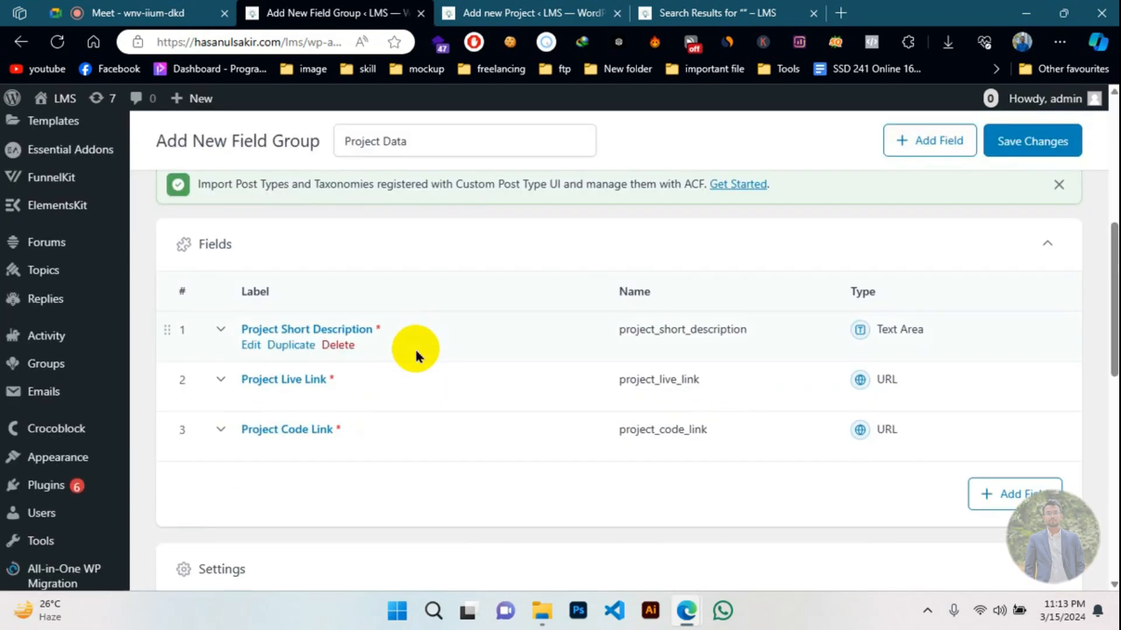
scroll(416, 356, "down", 5)
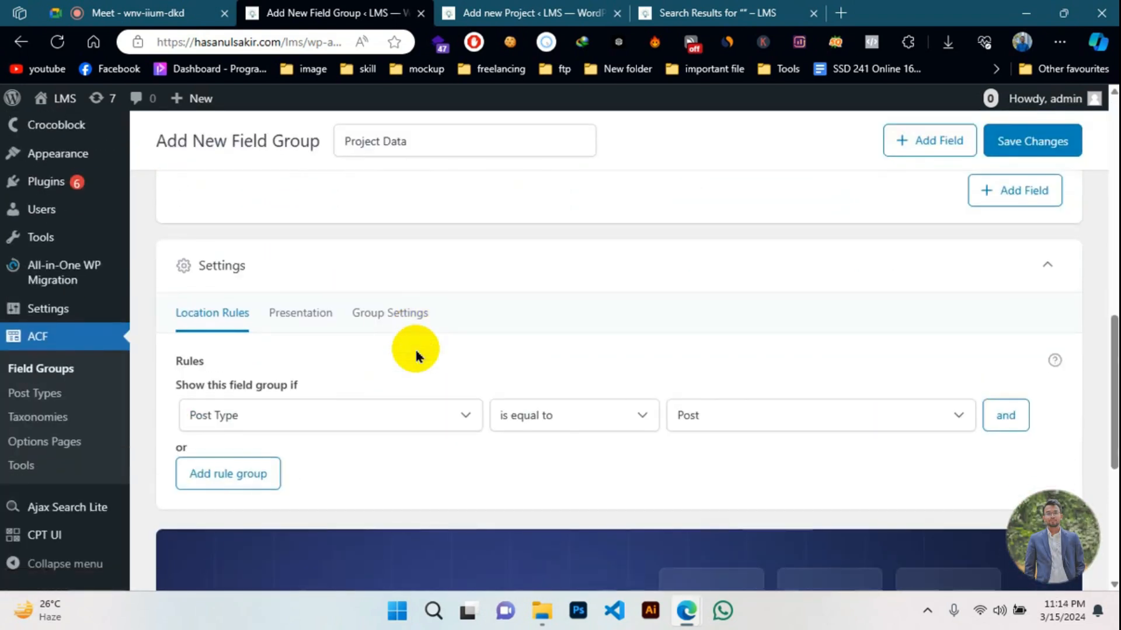
scroll(416, 355, "up", 3)
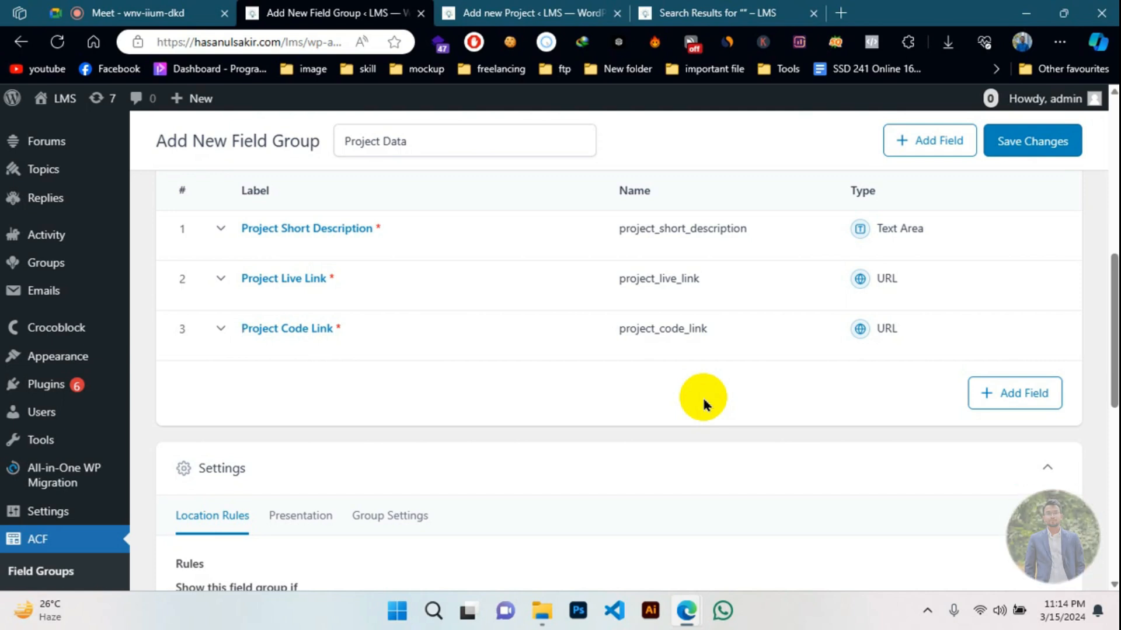
left_click(626, 11)
left_click(744, 13)
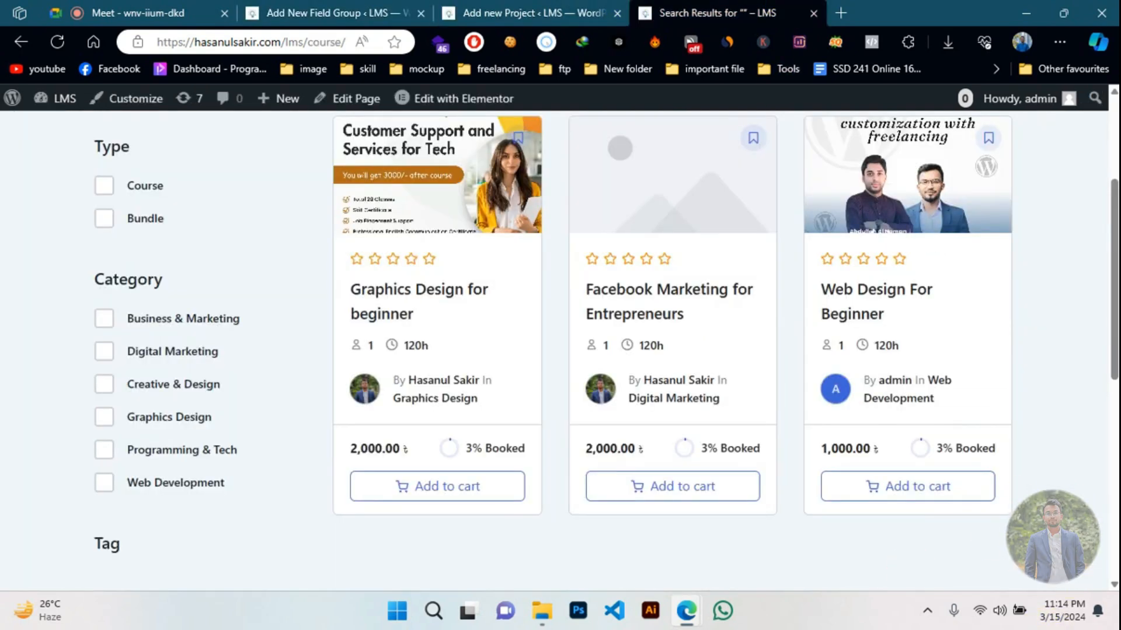
left_click(327, 11)
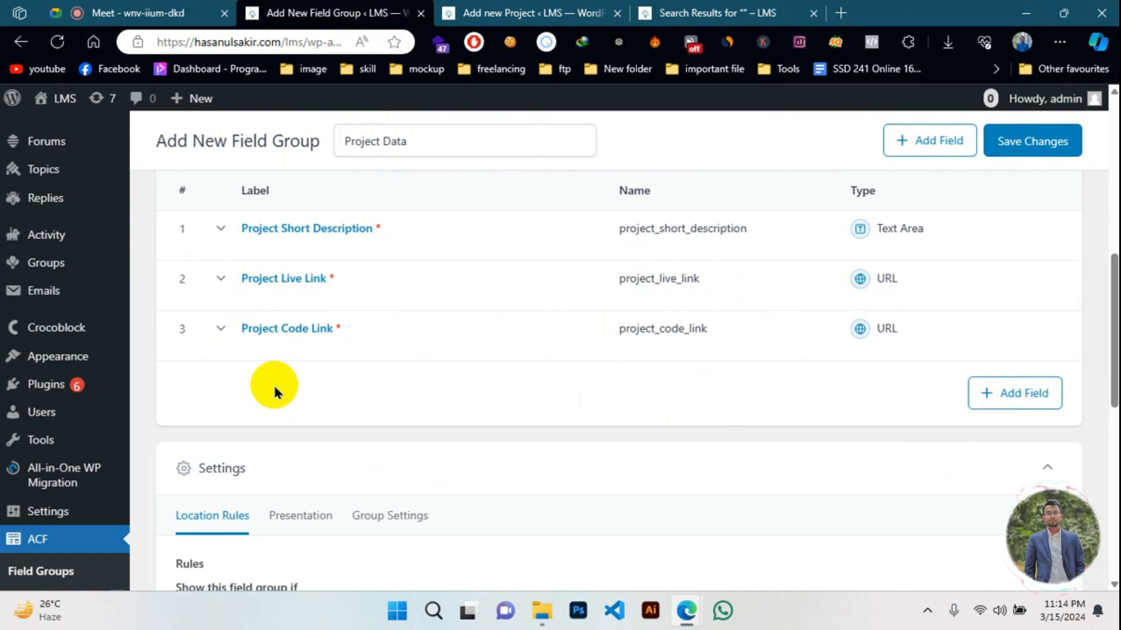
- Check the Project Data group's title, fields and location rules, and save the field group
scroll(274, 391, "down", 3)
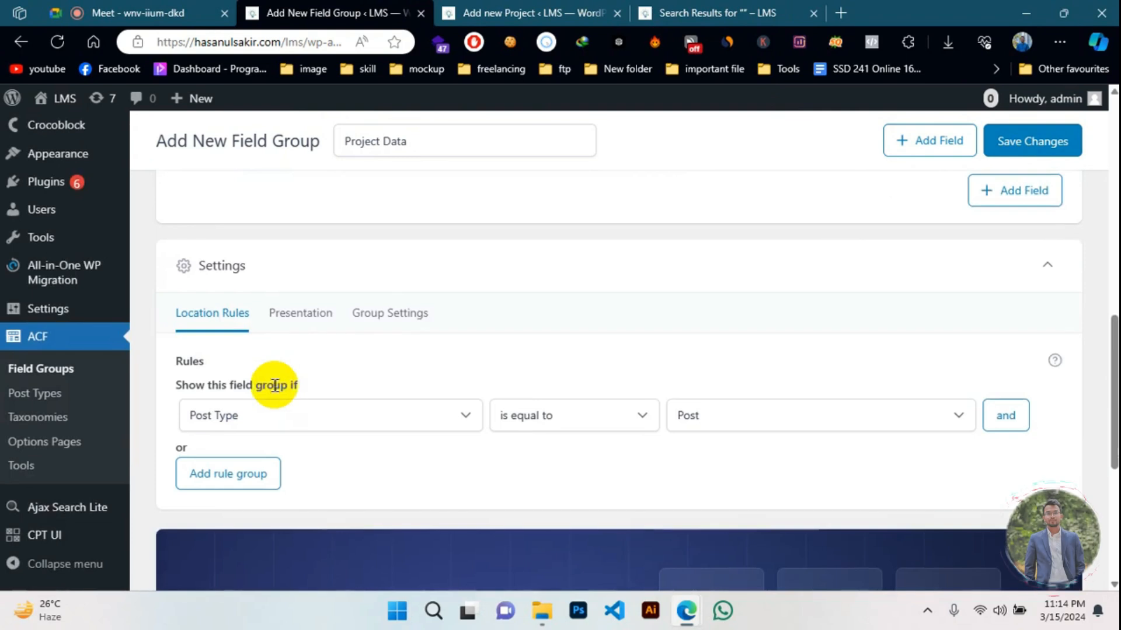
scroll(275, 386, "up", 10)
scroll(280, 380, "down", 3)
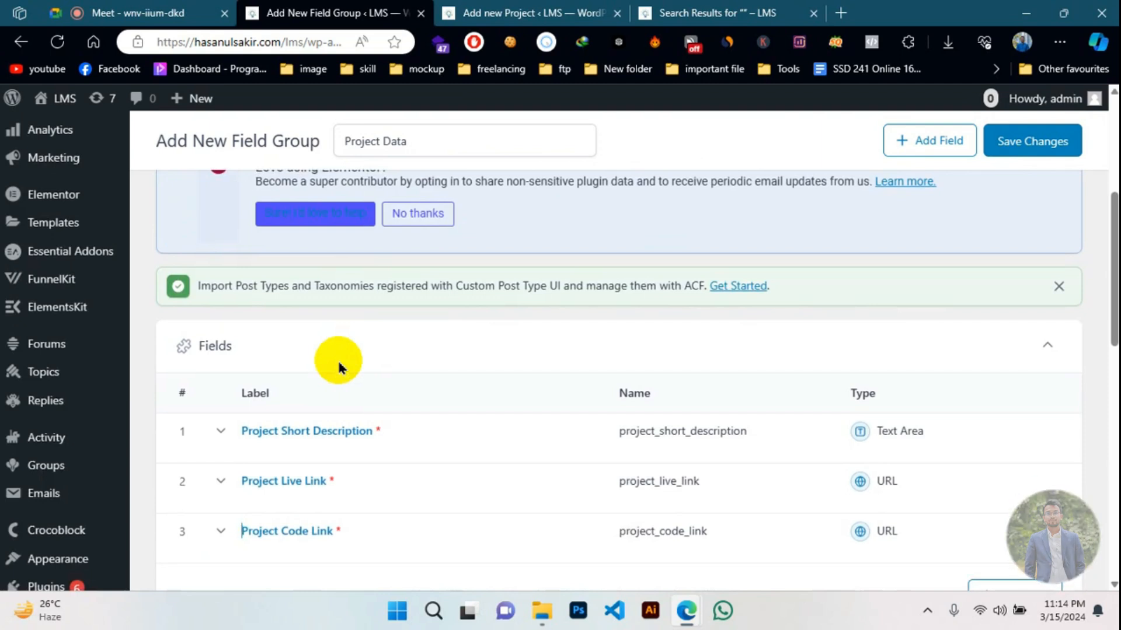
scroll(338, 365, "down", 5)
scroll(338, 361, "up", 8)
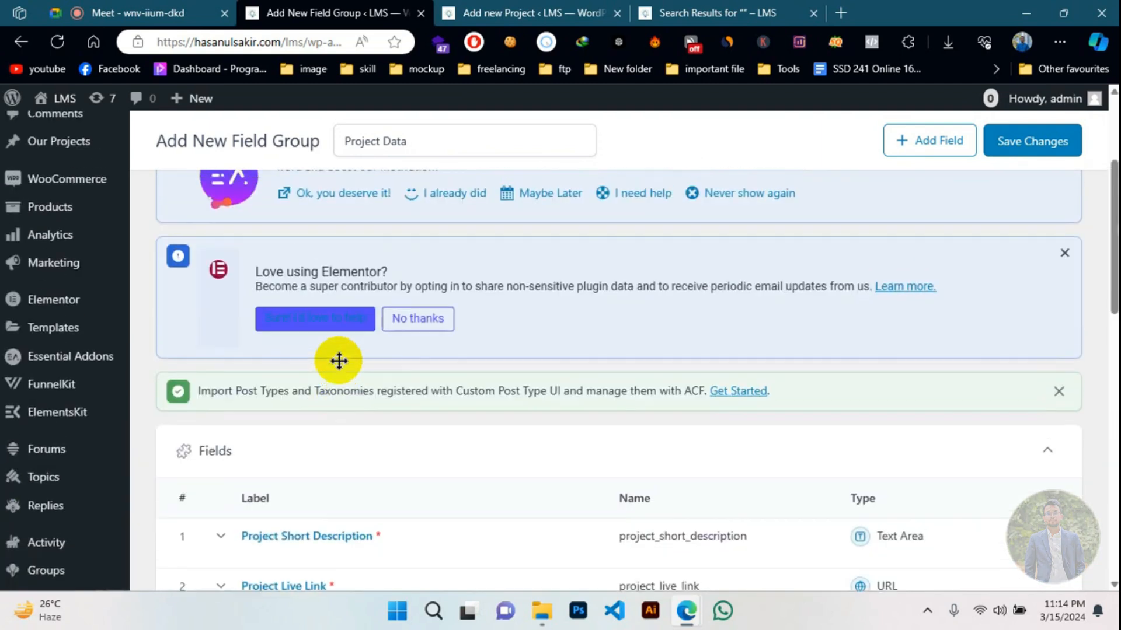
left_click(378, 205)
triple_click(379, 204)
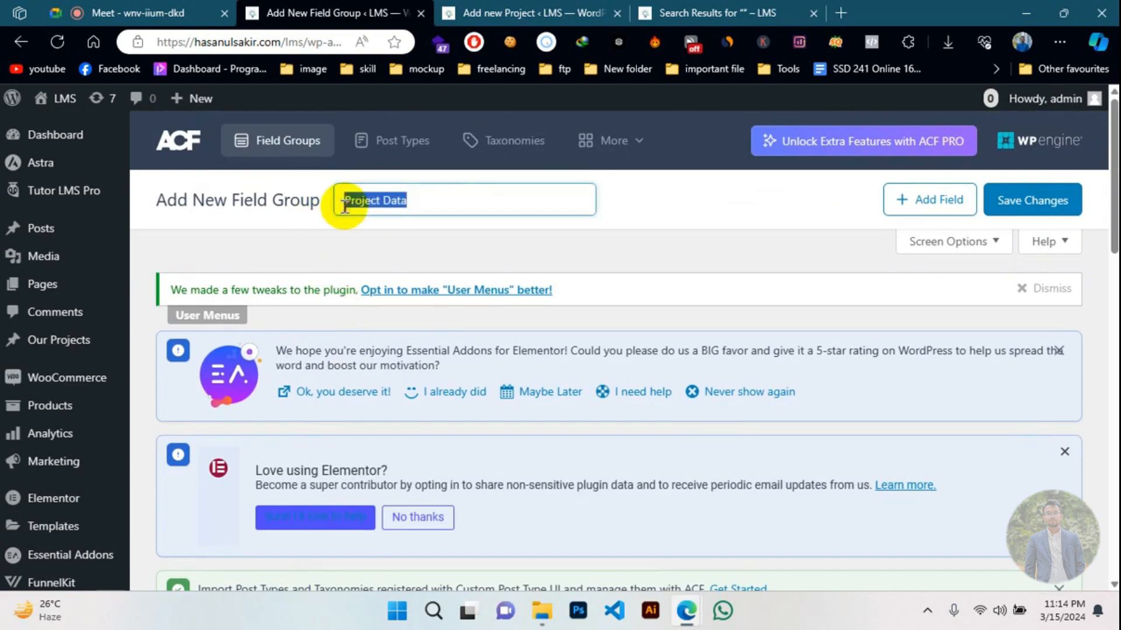
scroll(321, 305, "down", 5)
mouse_move(275, 350)
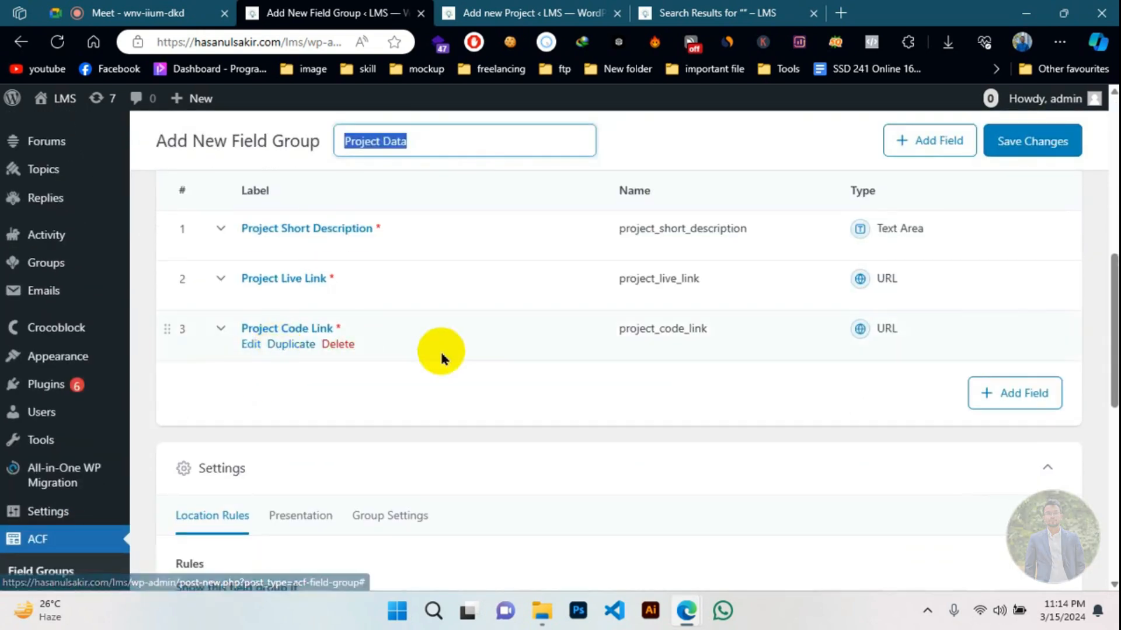
left_click(1023, 143)
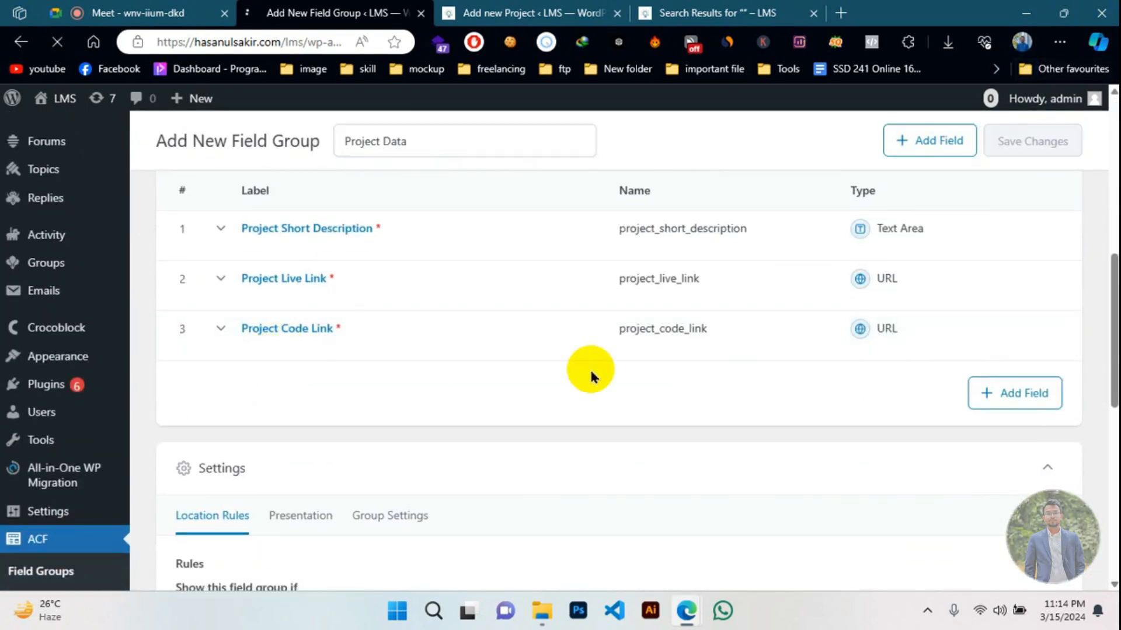
- Reload the Add new Project page and check whether the custom project fields appear in the form
left_click(542, 11)
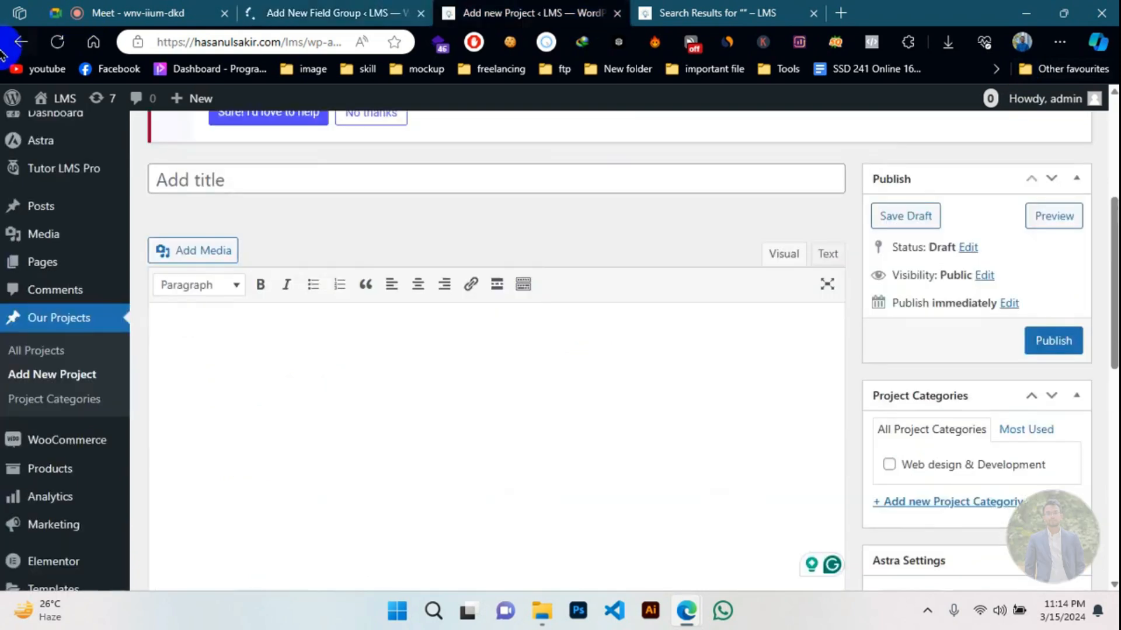
left_click(57, 49)
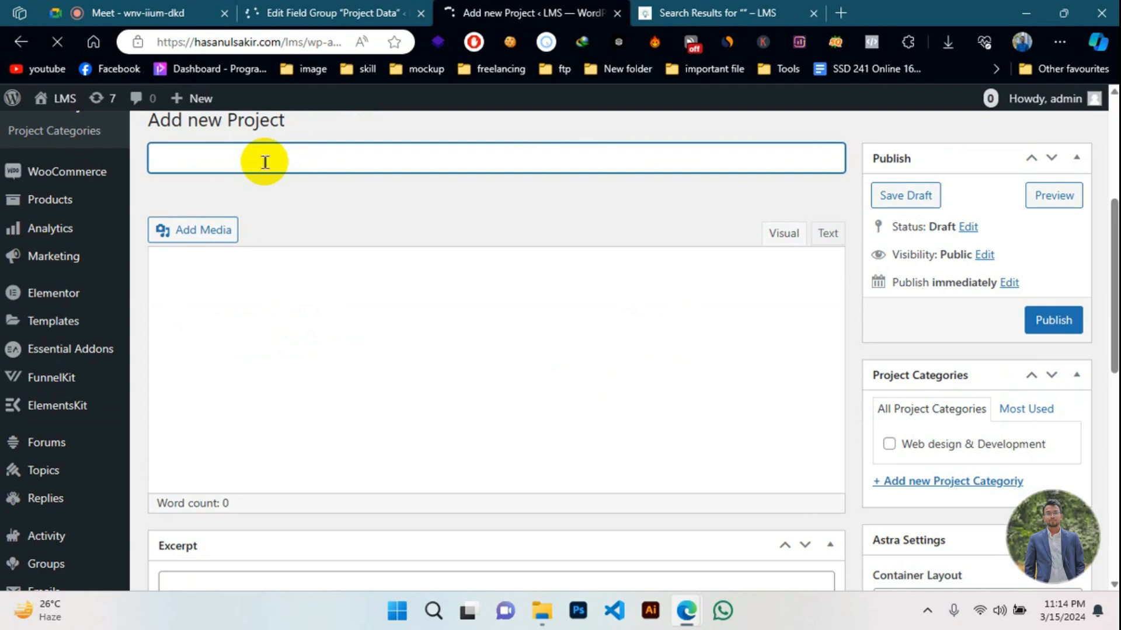
scroll(267, 163, "down", 10)
scroll(608, 431, "up", 5)
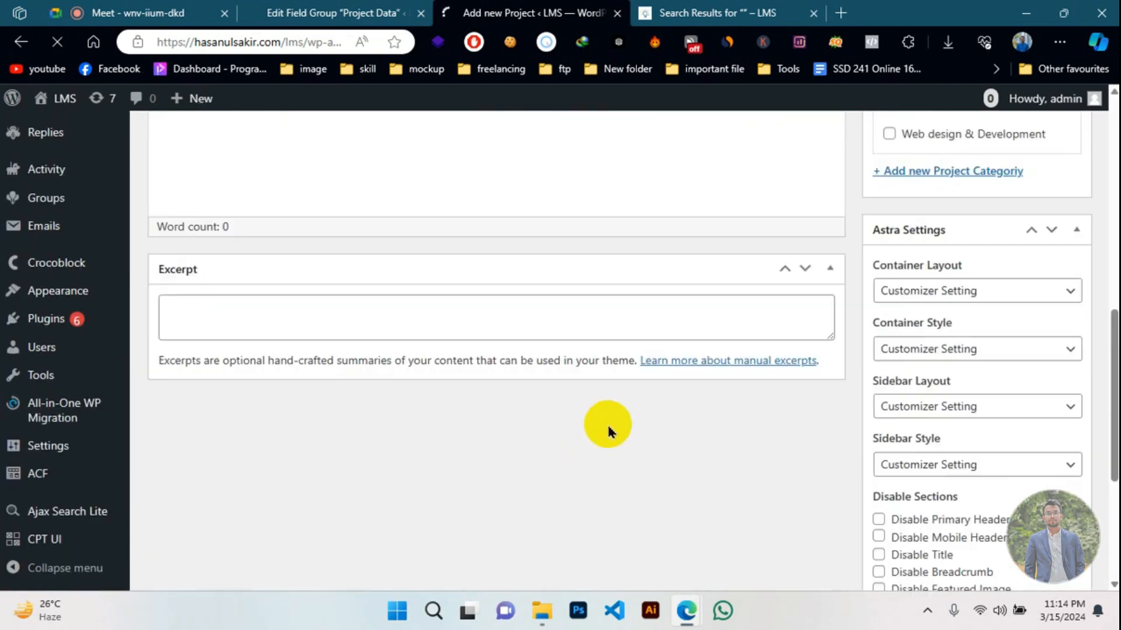
scroll(907, 248, "down", 6)
scroll(906, 233, "up", 12)
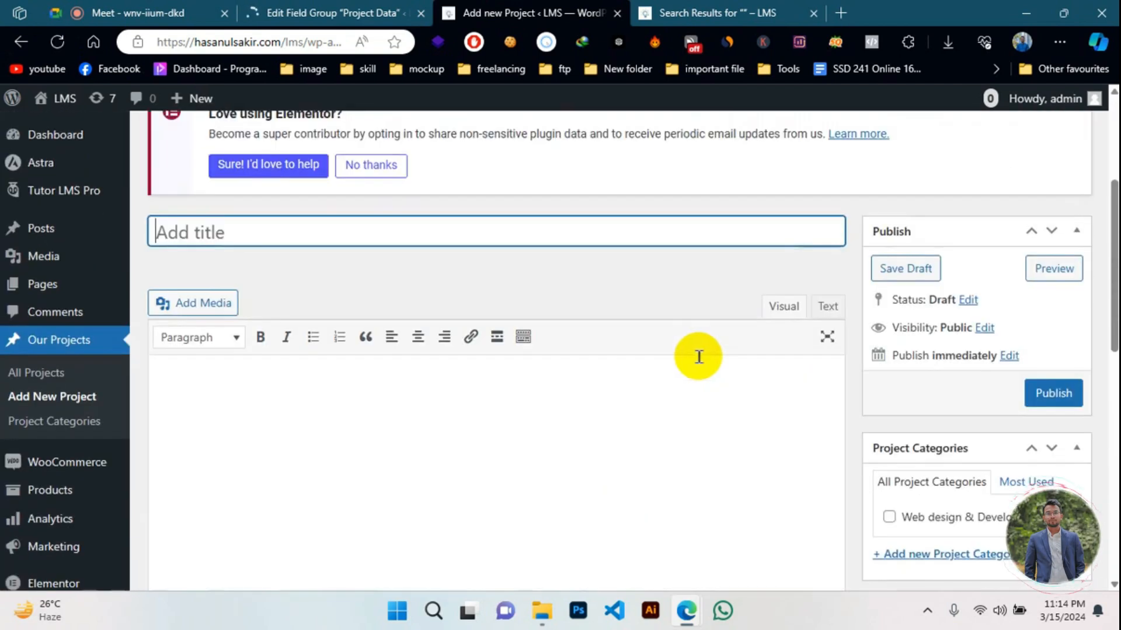
scroll(703, 357, "down", 12)
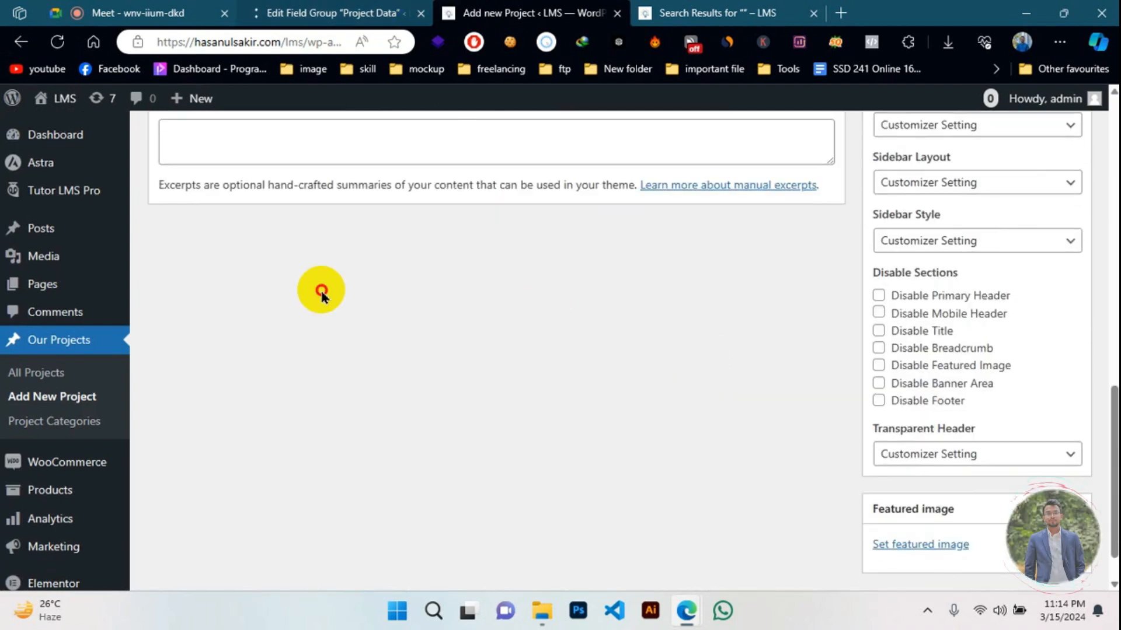
- Set the Project Data group's location rule to show it when Post Type is equal to Project
key("ctrl+shift+Tab")
scroll(366, 350, "down", 5)
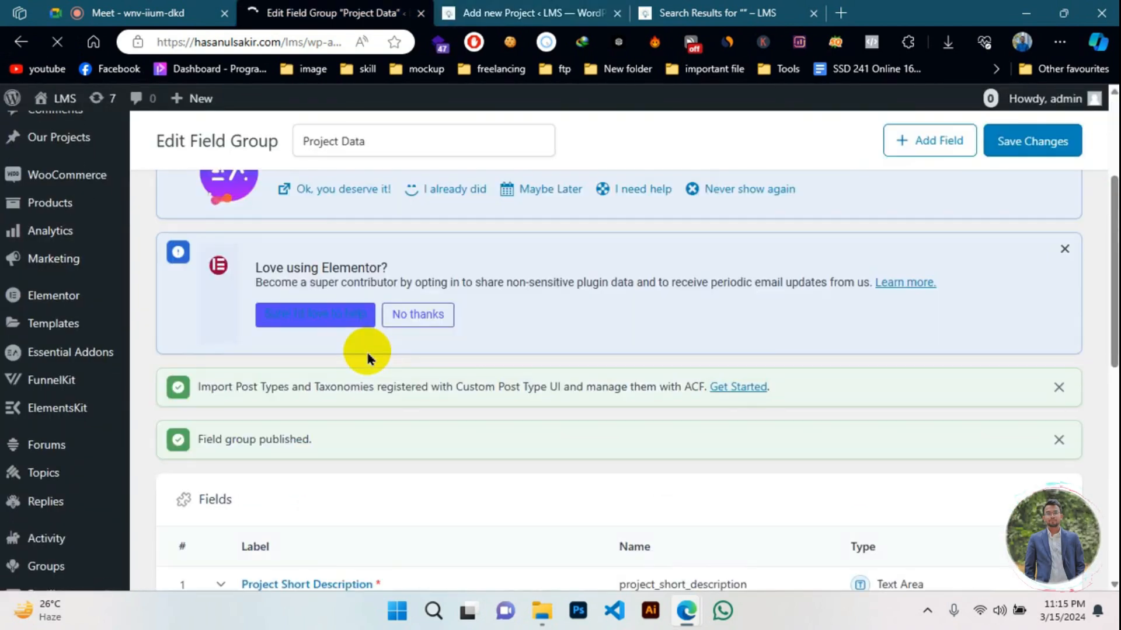
scroll(366, 352, "down", 7)
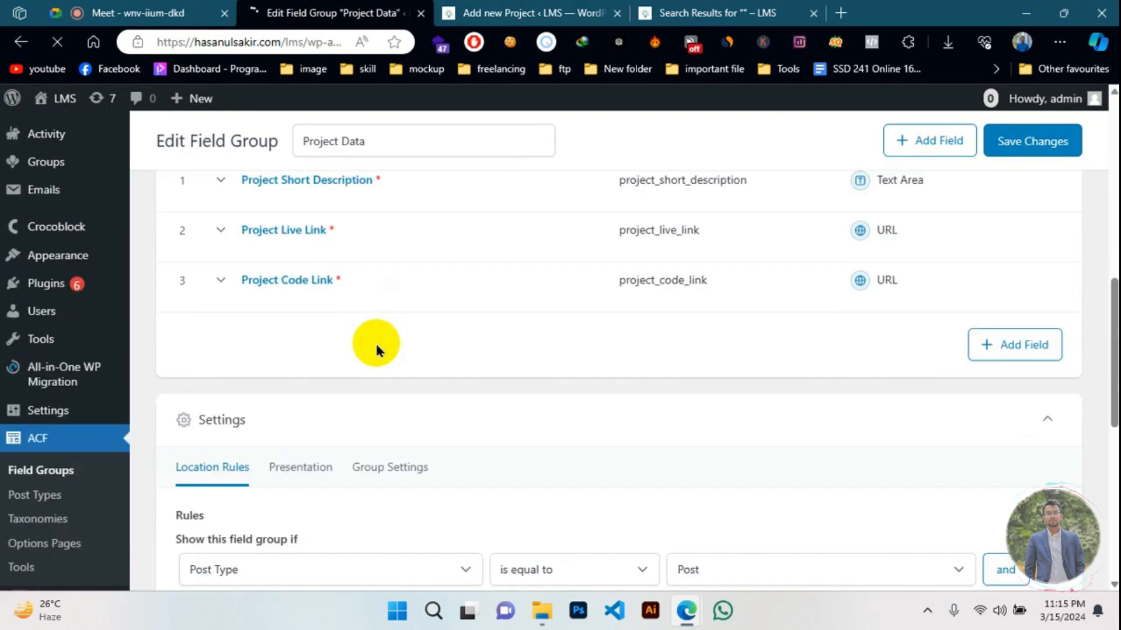
scroll(389, 285, "down", 3)
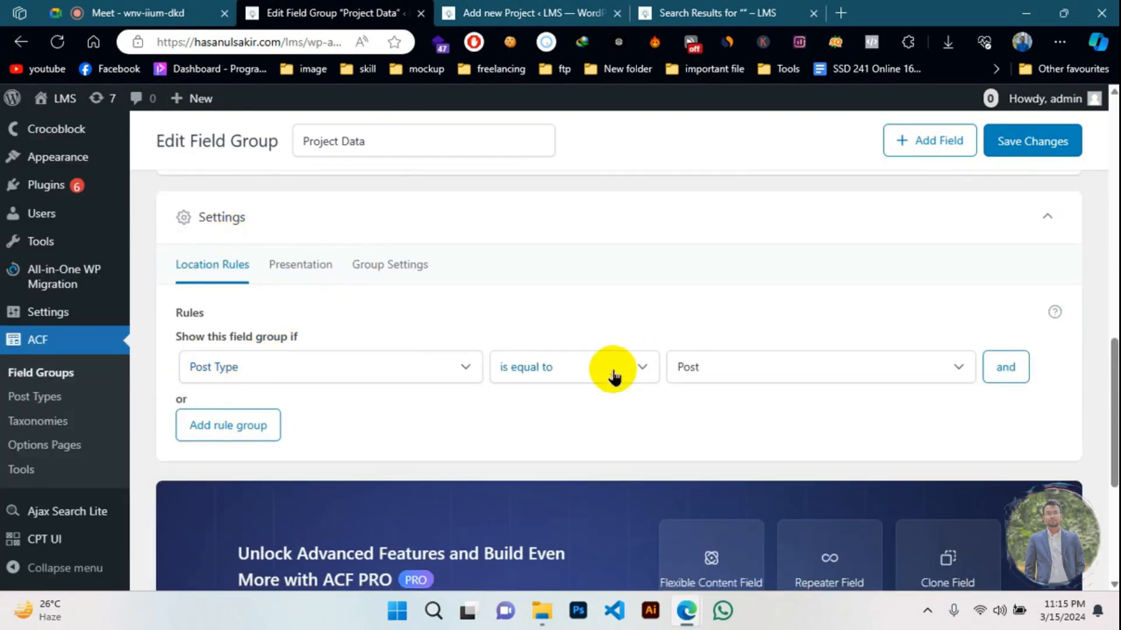
left_click(705, 376)
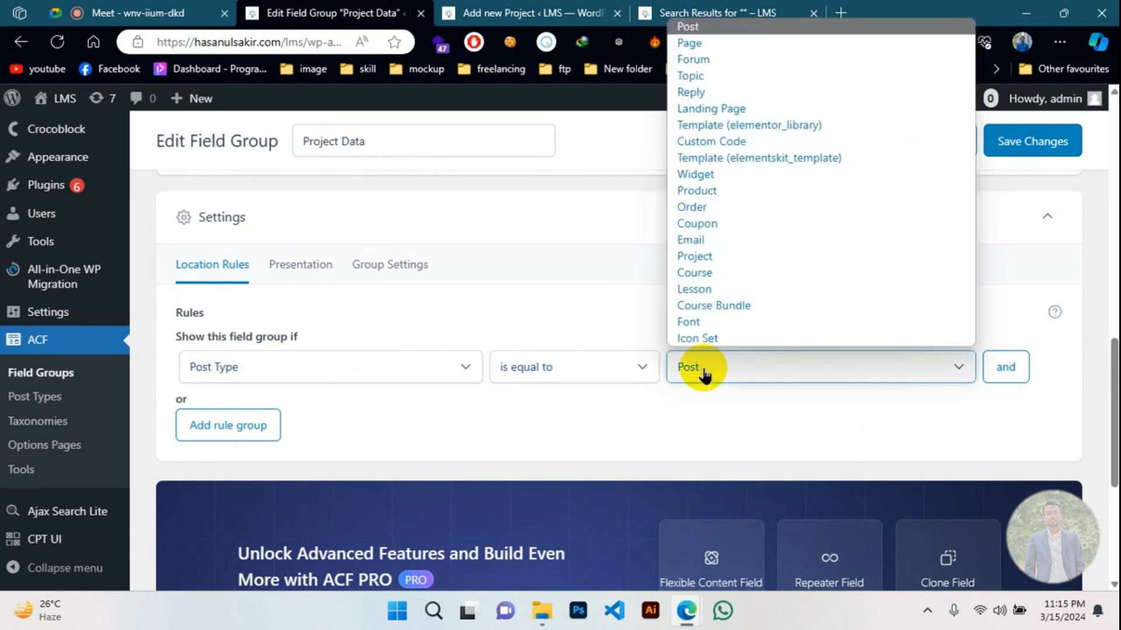
left_click(695, 256)
left_click(531, 461)
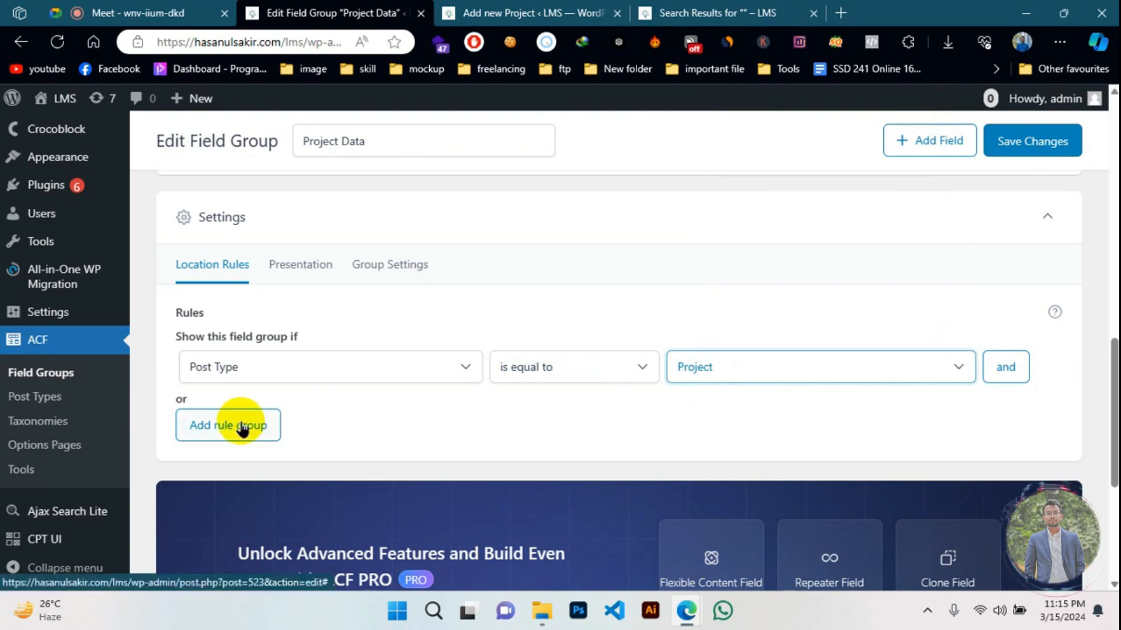
left_click(512, 368)
left_click(514, 372)
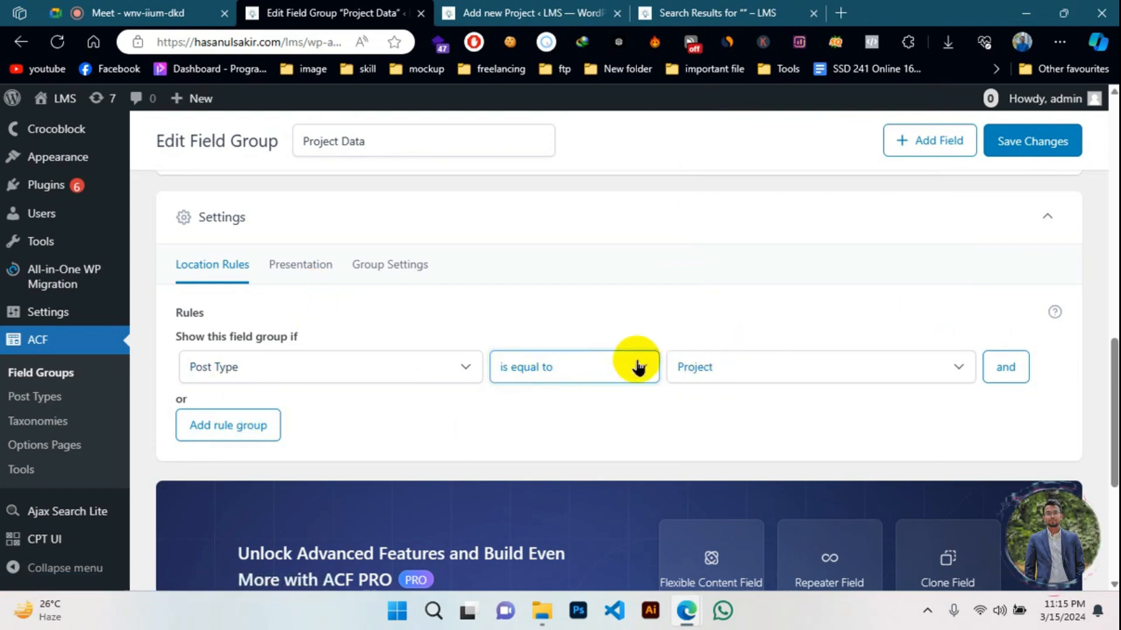
- Review the Project Data group's presentation options and its group settings
left_click(298, 285)
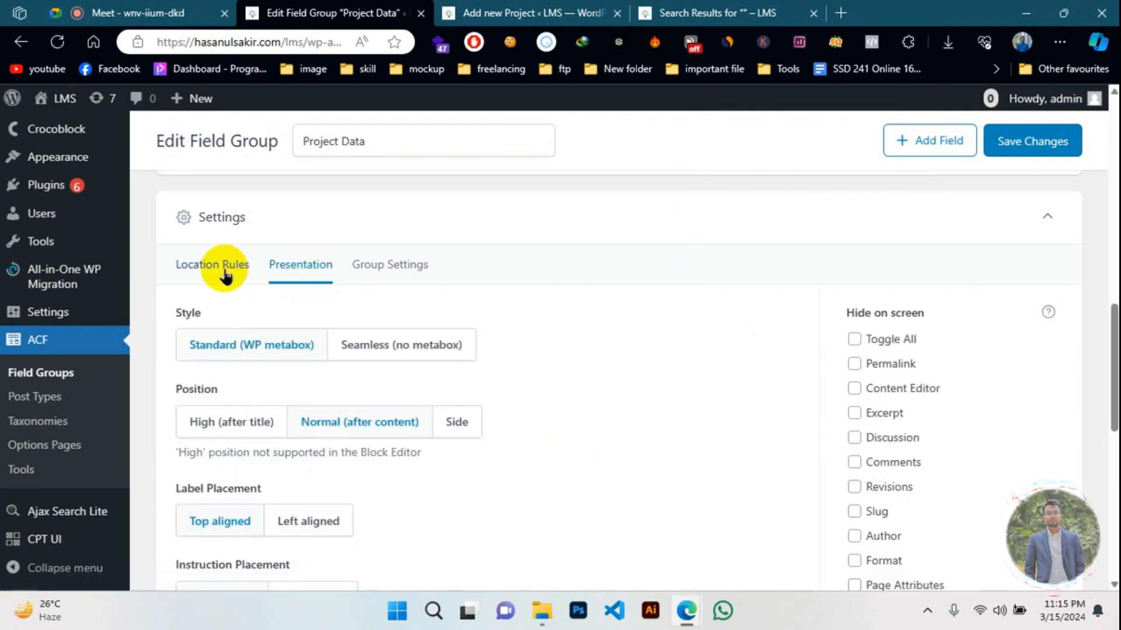
scroll(307, 362, "down", 2)
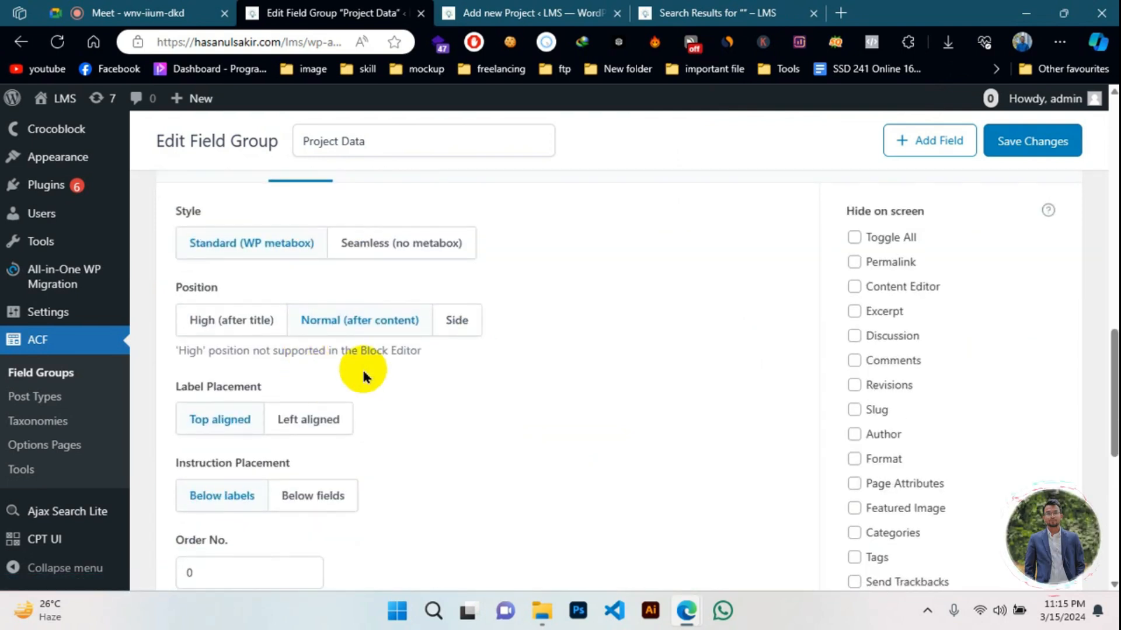
scroll(363, 374, "down", 3)
scroll(363, 370, "up", 4)
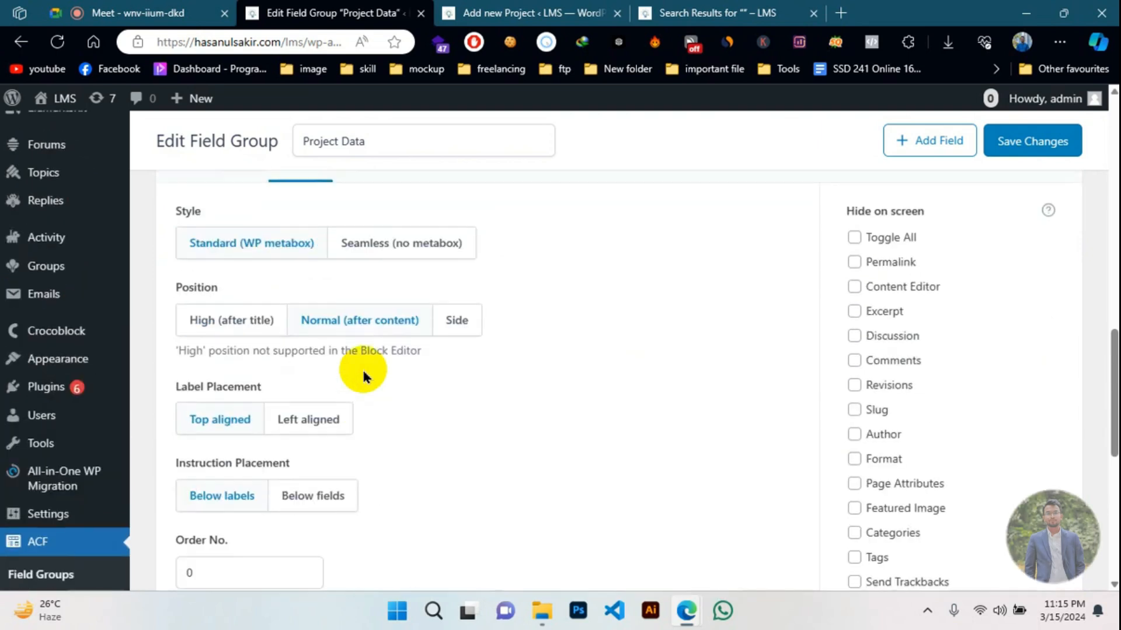
scroll(396, 358, "up", 2)
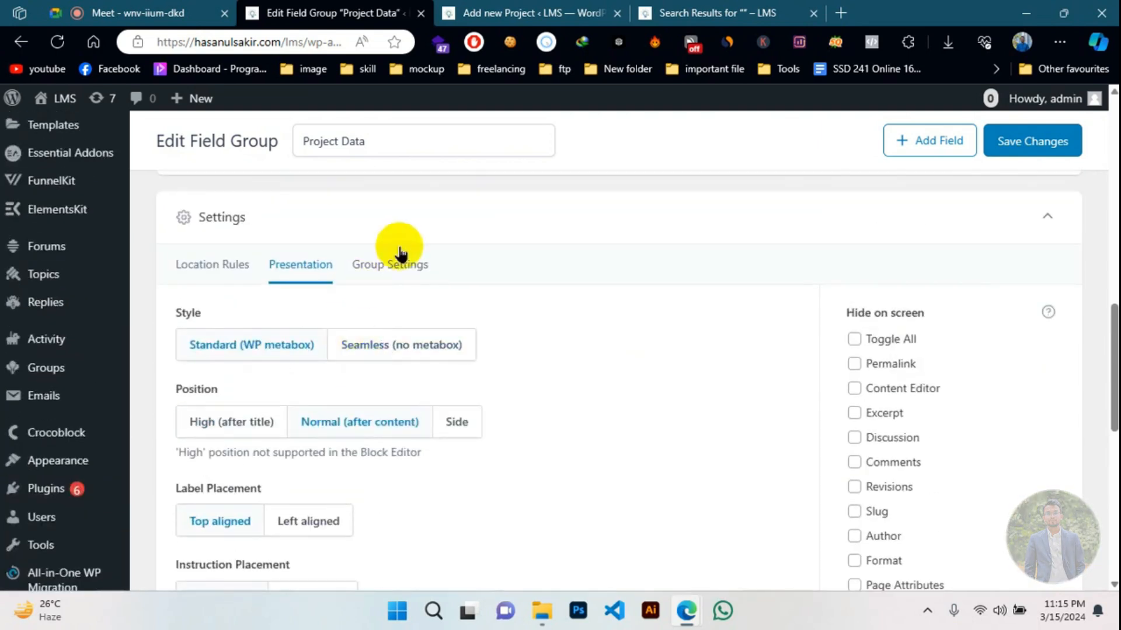
left_click(392, 262)
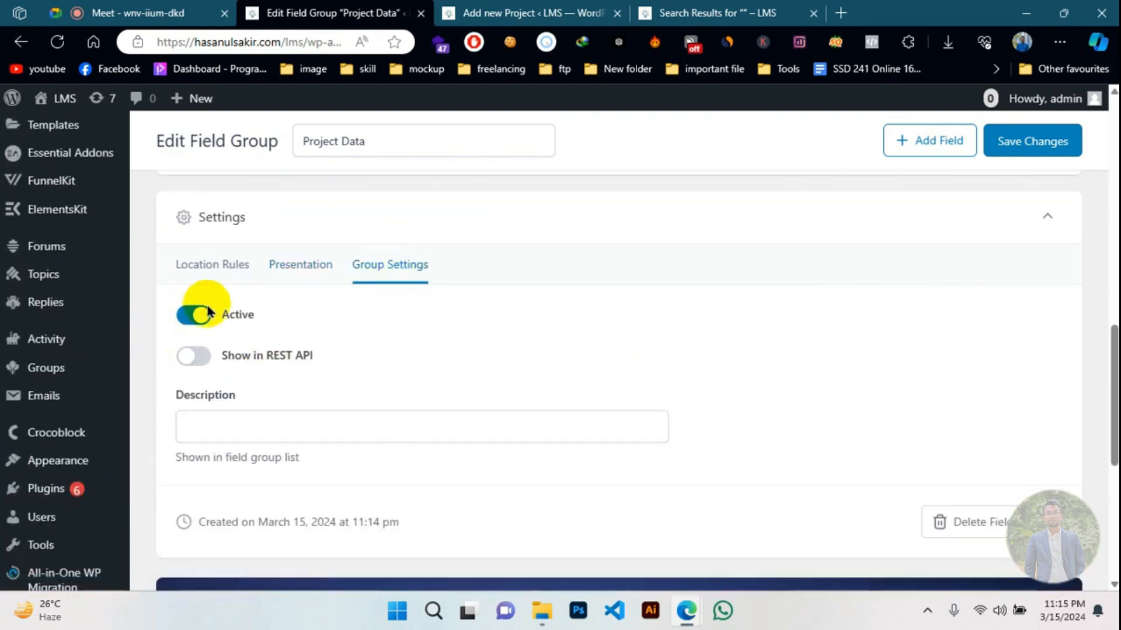
scroll(305, 317, "down", 4)
scroll(305, 317, "up", 4)
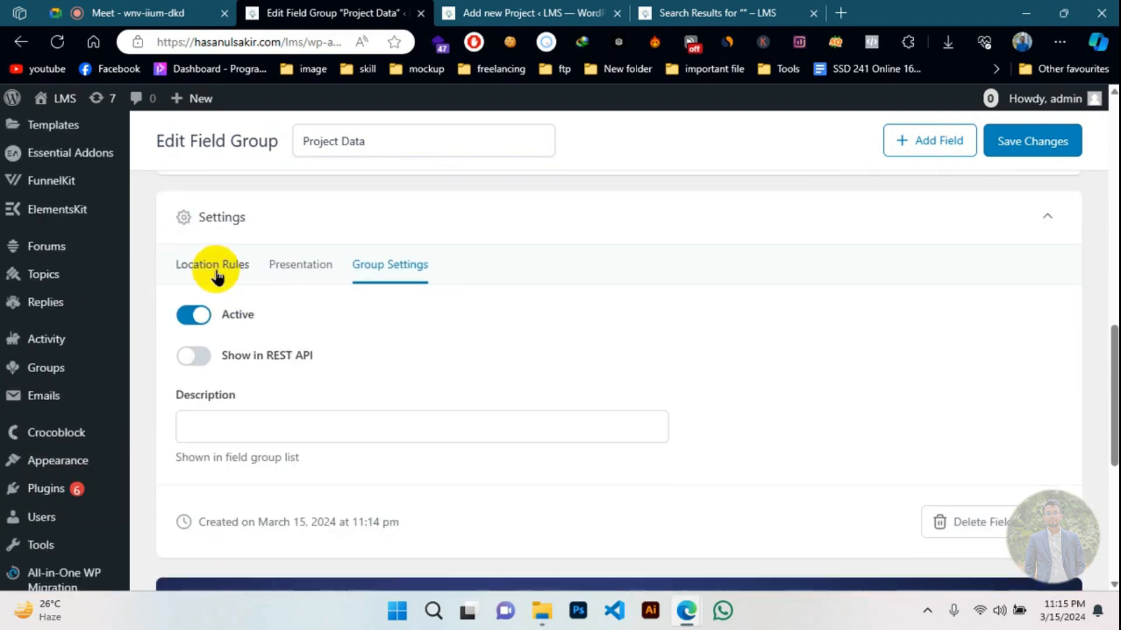
- Save the field group changes and reload the Add new Project page to check for the Project Data fields
left_click(216, 273)
left_click(1020, 144)
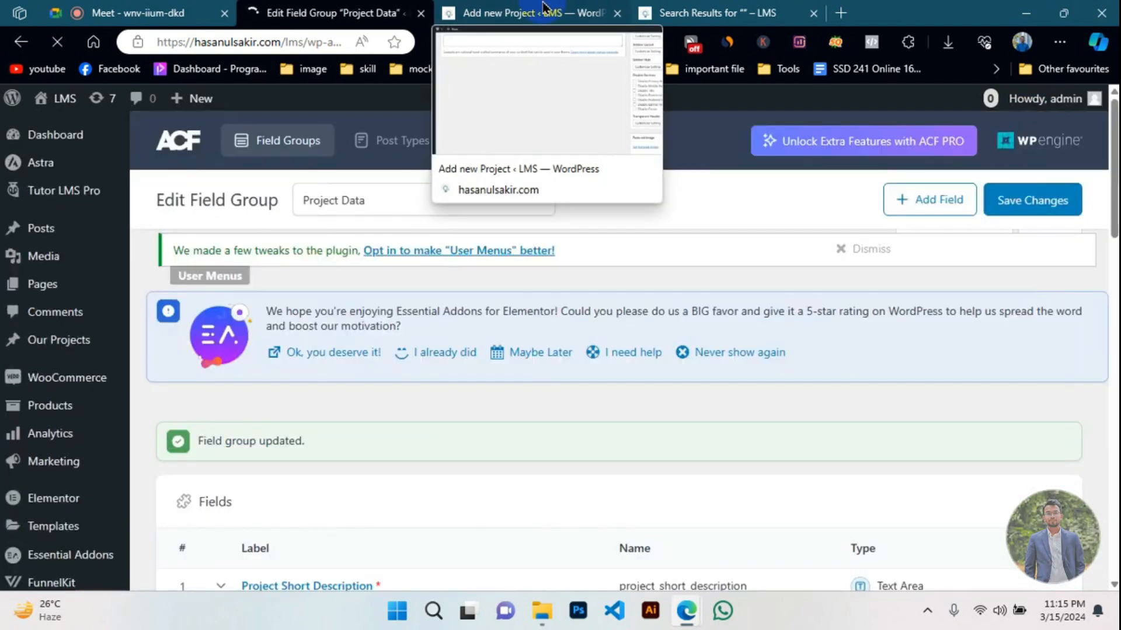
left_click(542, 7)
left_click(56, 41)
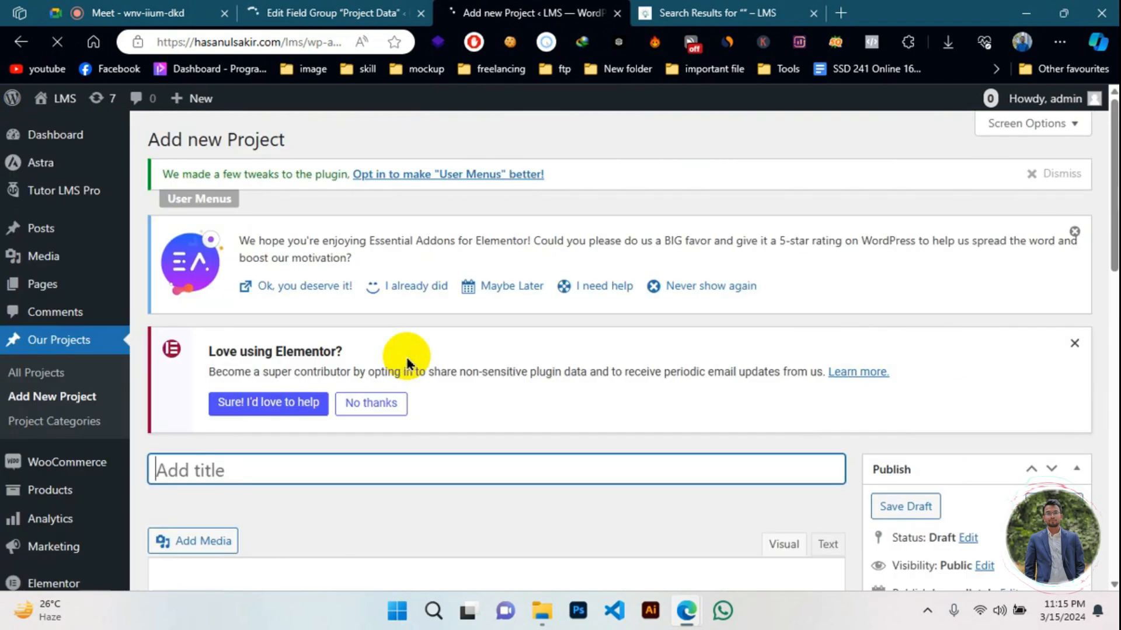
scroll(407, 362, "down", 10)
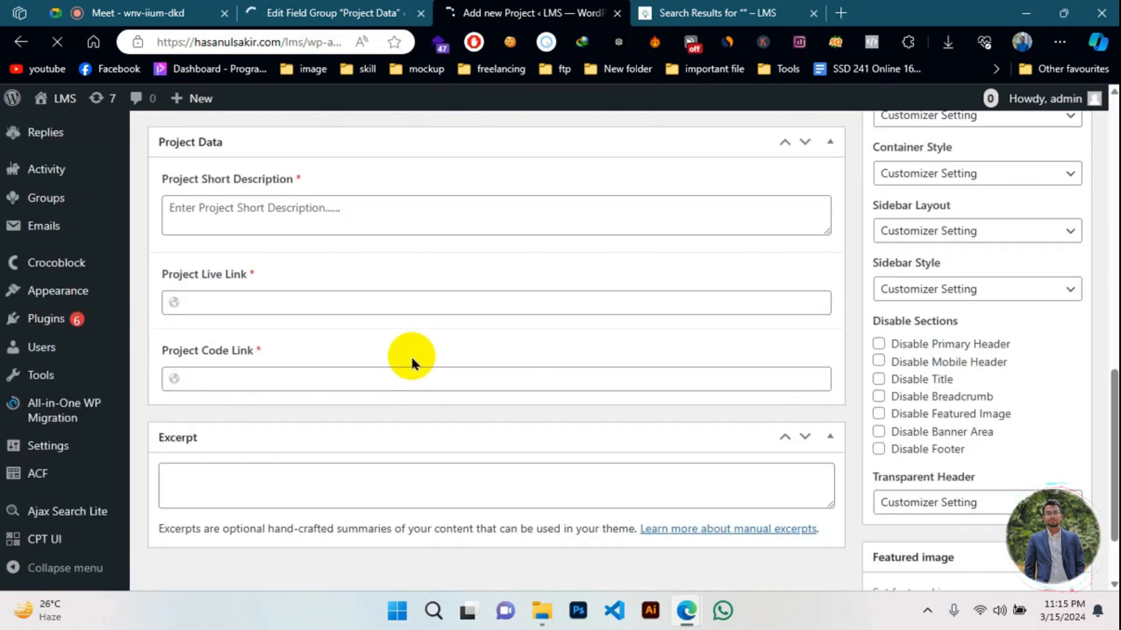
- Look over the Add new Project form and collapse its Project Data and Excerpt boxes
scroll(411, 360, "up", 3)
scroll(204, 431, "up", 5)
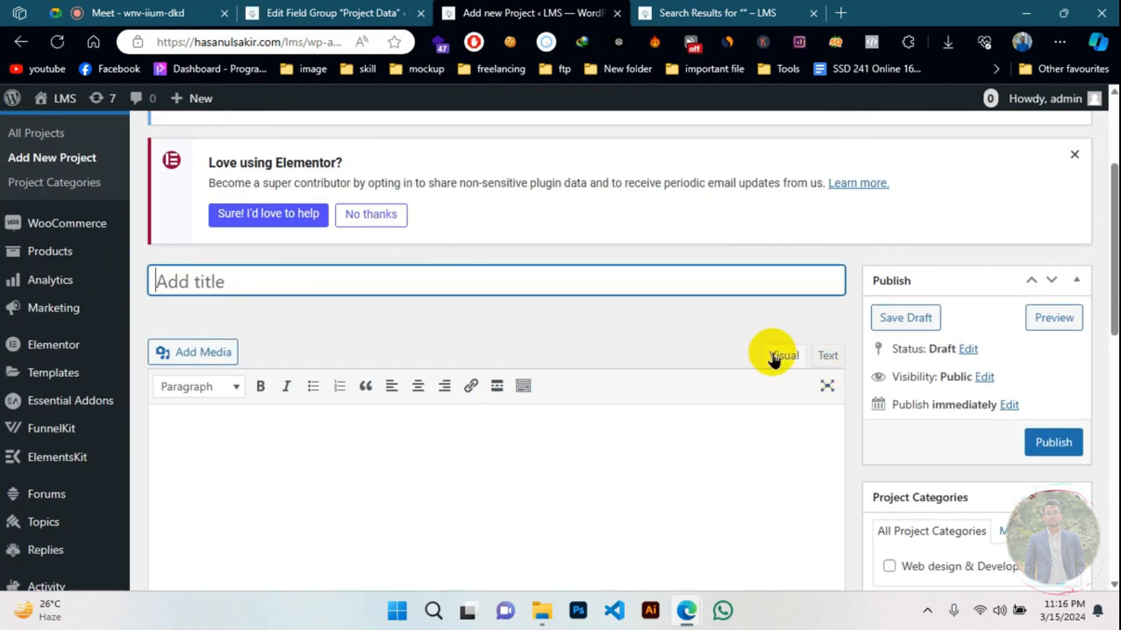
scroll(351, 362, "down", 5)
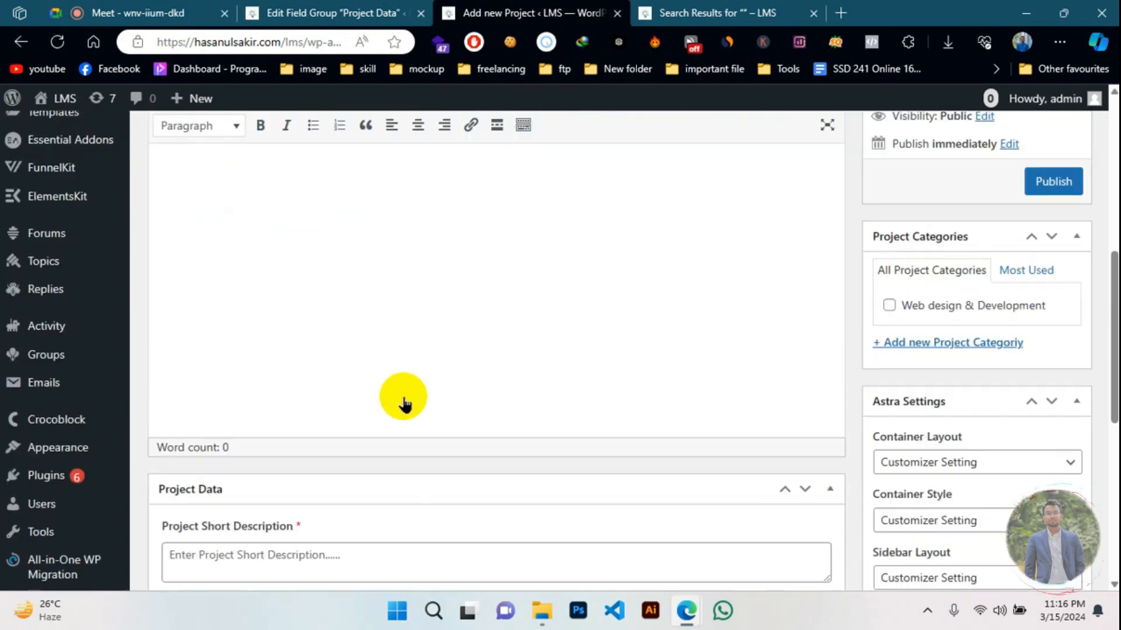
left_click(823, 352)
scroll(584, 364, "down", 2)
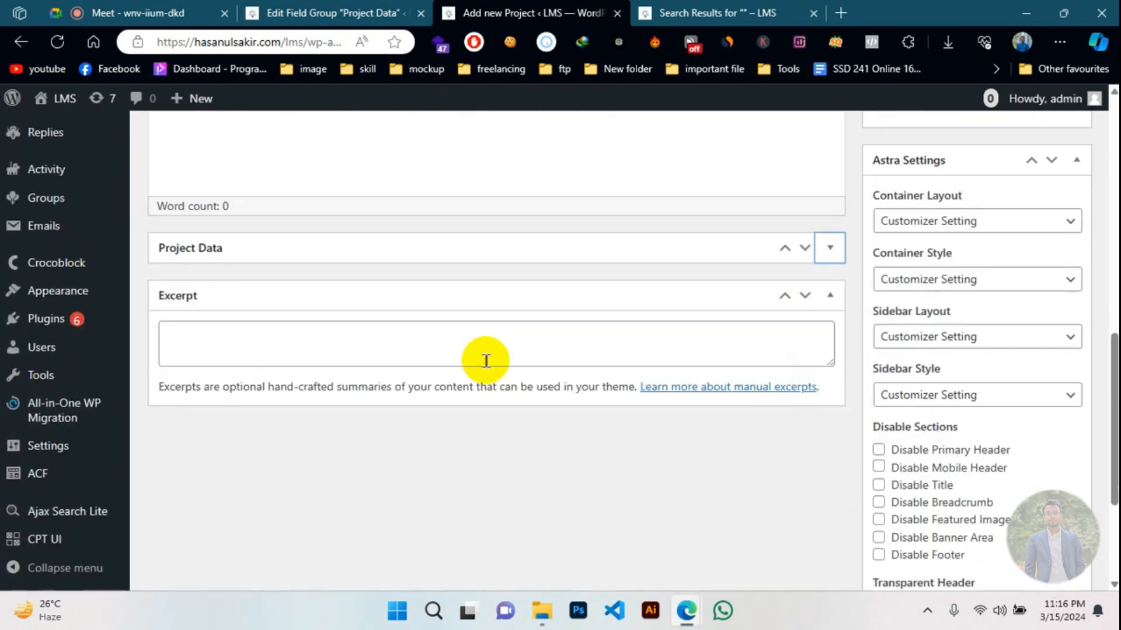
left_click(823, 295)
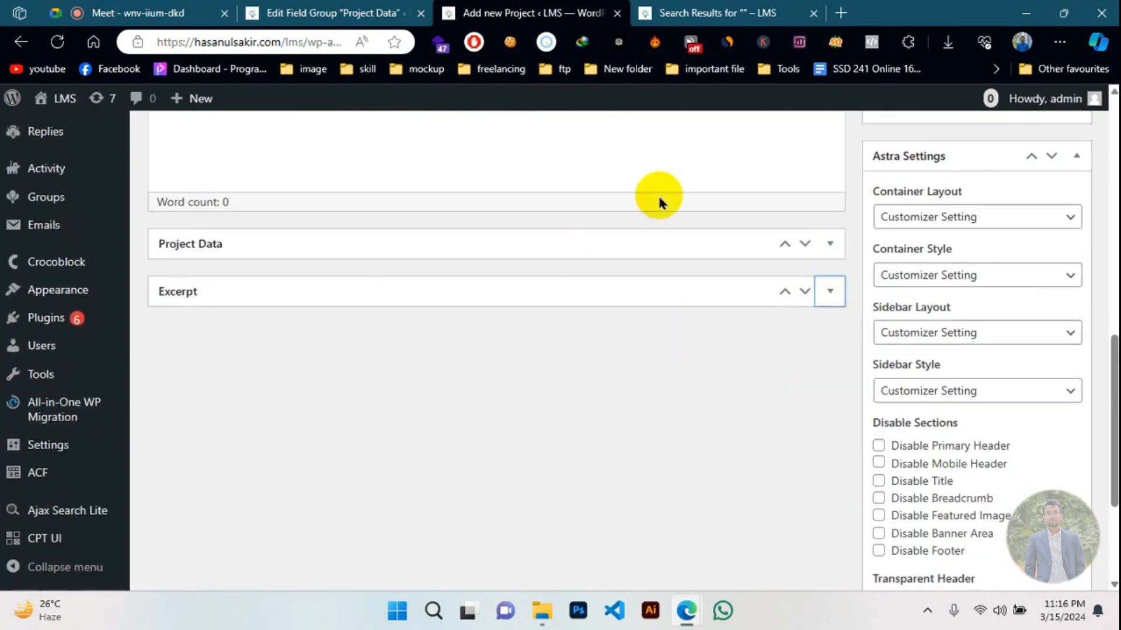
- Expand the Project Data box in the project form and compare its fields with the field group's field list
left_click(406, 11)
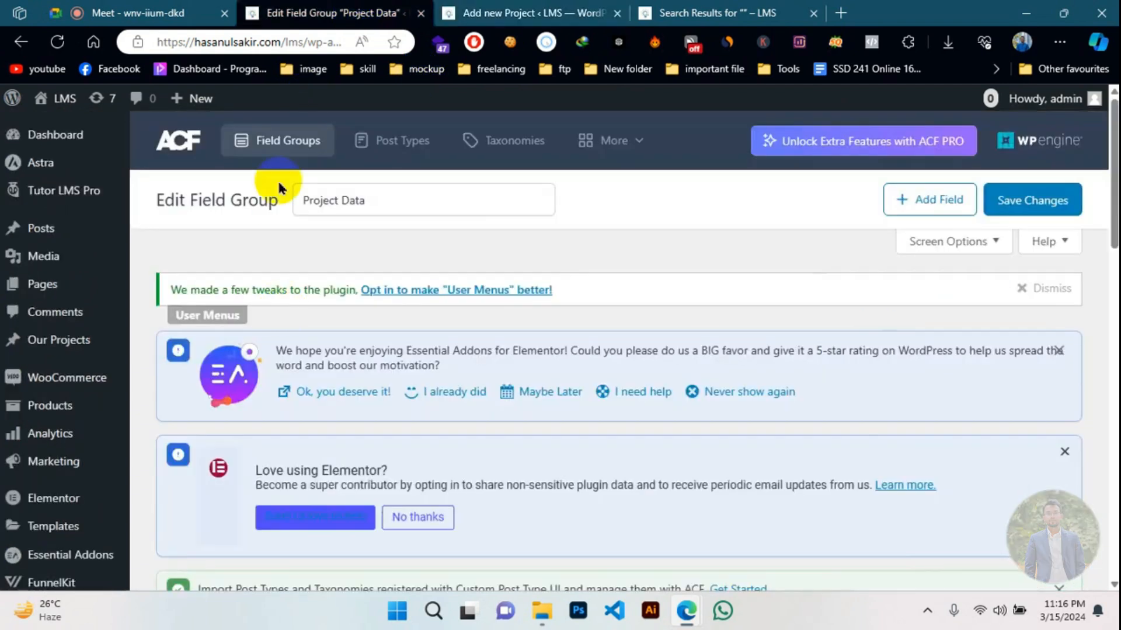
left_click(455, 12)
left_click(830, 245)
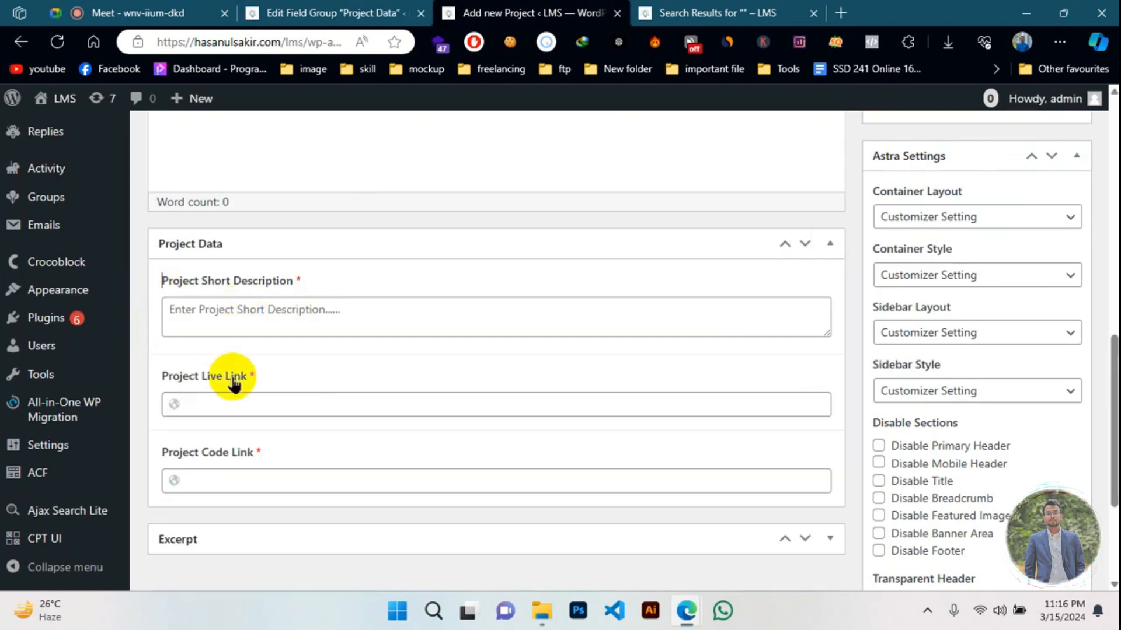
key("ctrl+shift+Tab")
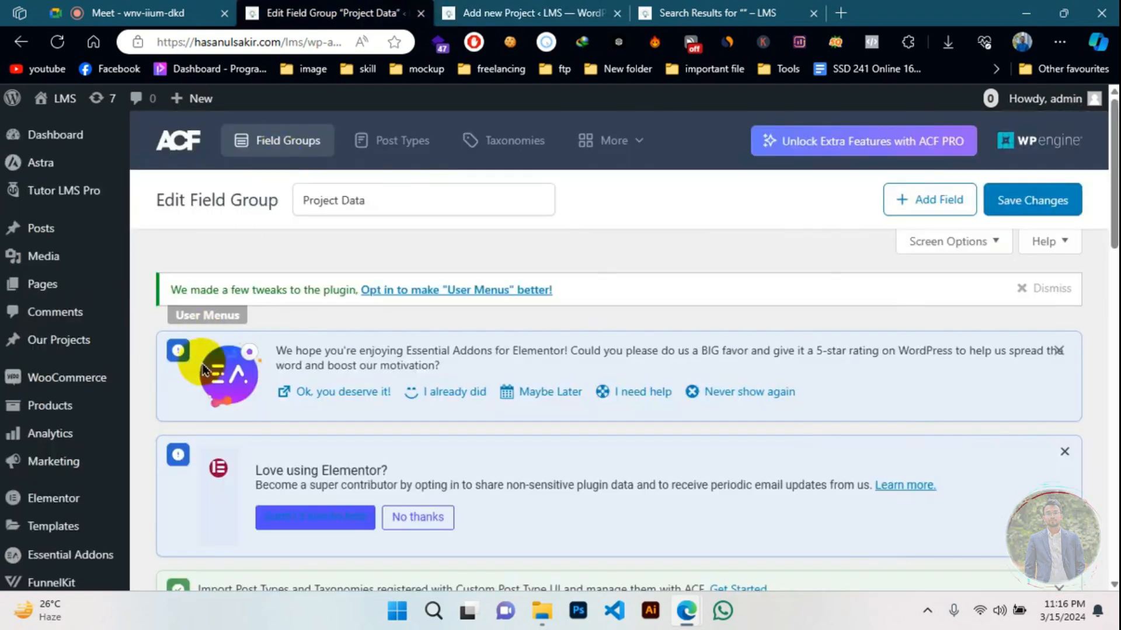
scroll(100, 280, "down", 2)
scroll(299, 168, "down", 3)
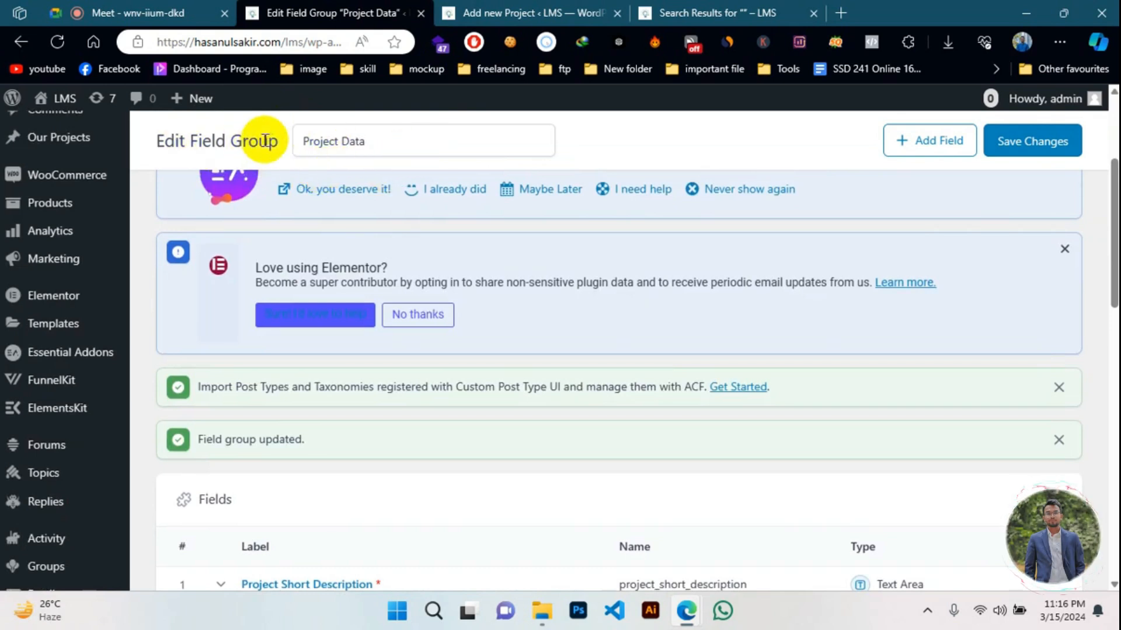
scroll(310, 407, "down", 3)
scroll(232, 427, "down", 1)
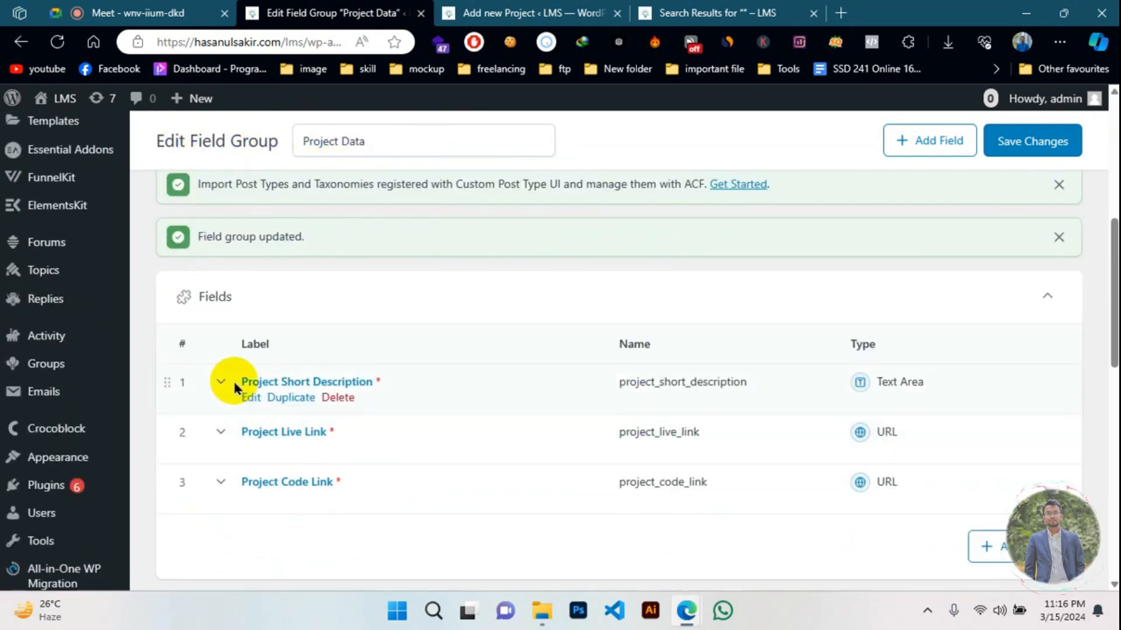
left_click(485, 6)
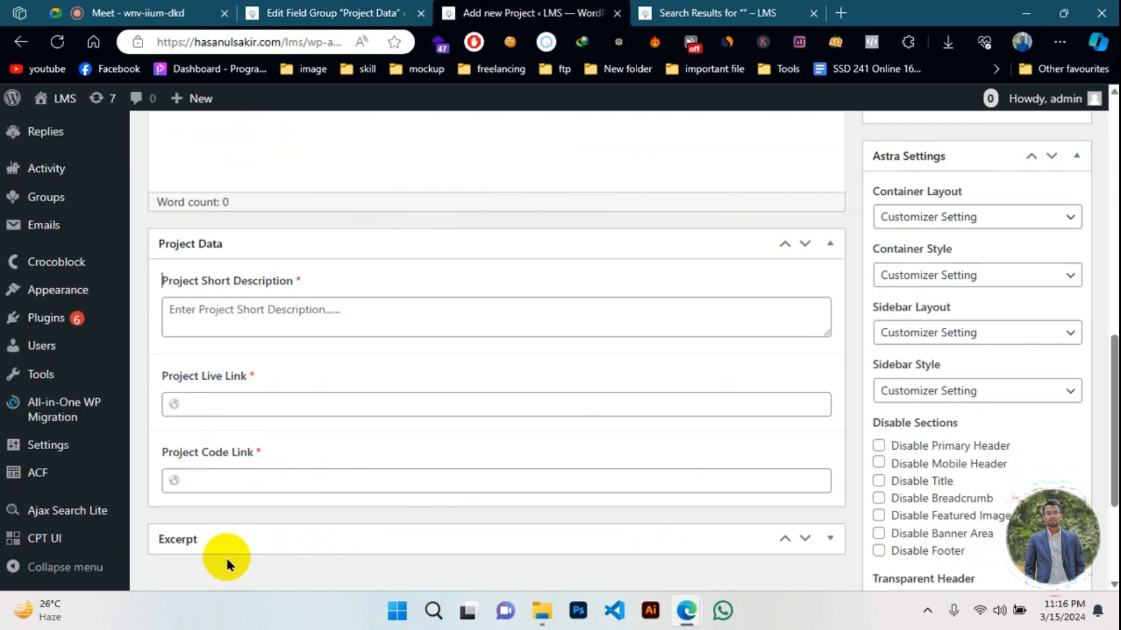
- Expand the Excerpt box and review the project form's content editor, custom fields and featured image section
scroll(225, 525, "down", 3)
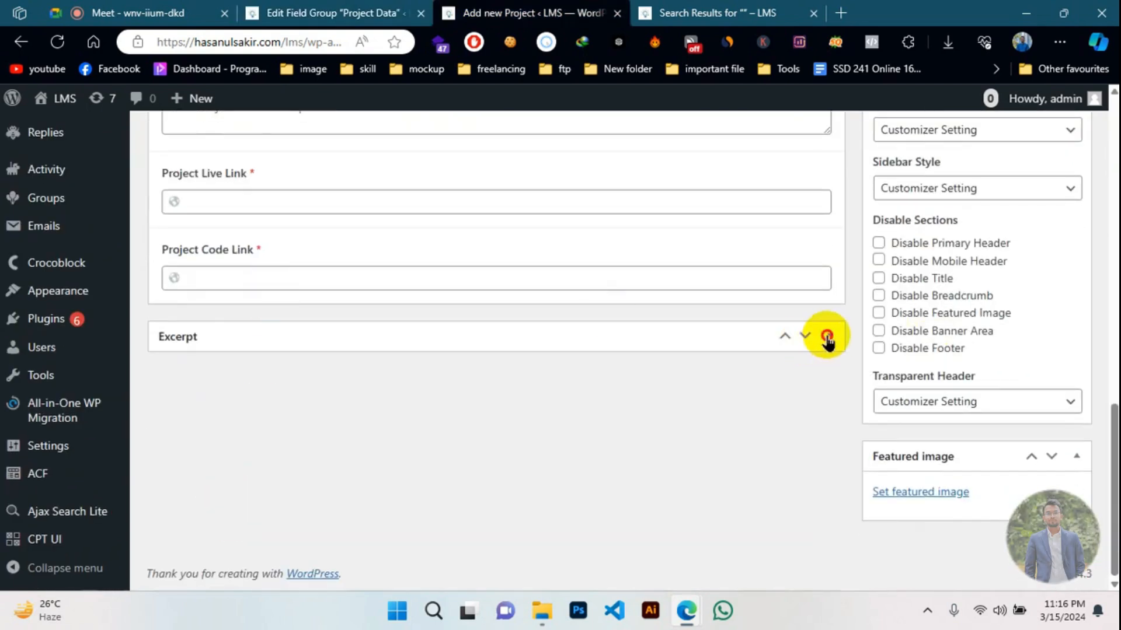
left_click(827, 335)
scroll(403, 435, "up", 2)
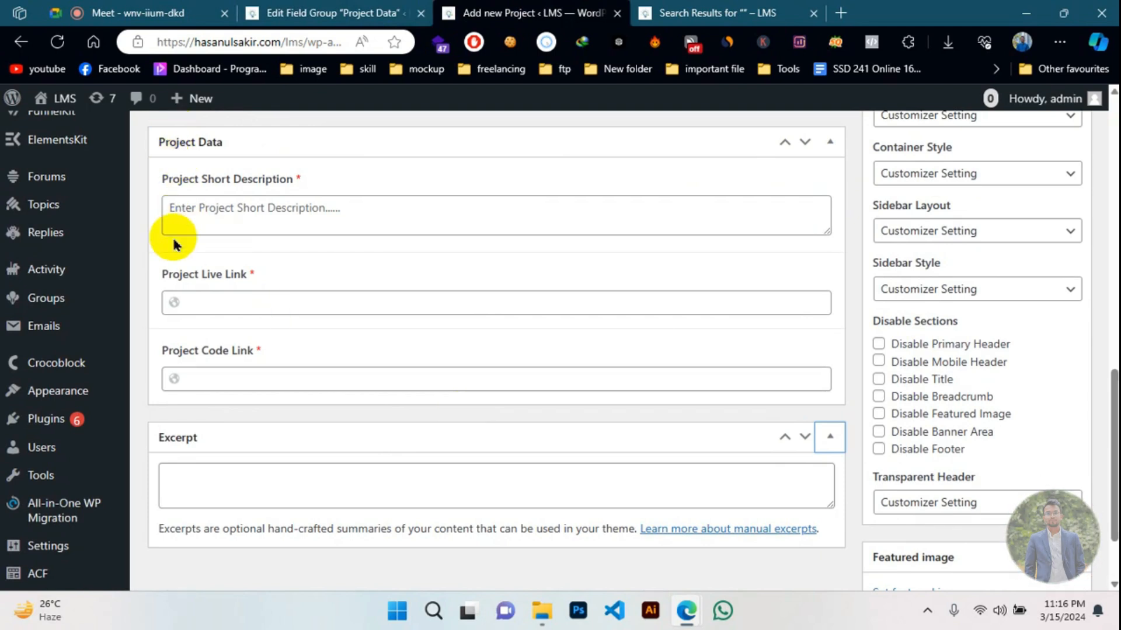
scroll(329, 257, "down", 2)
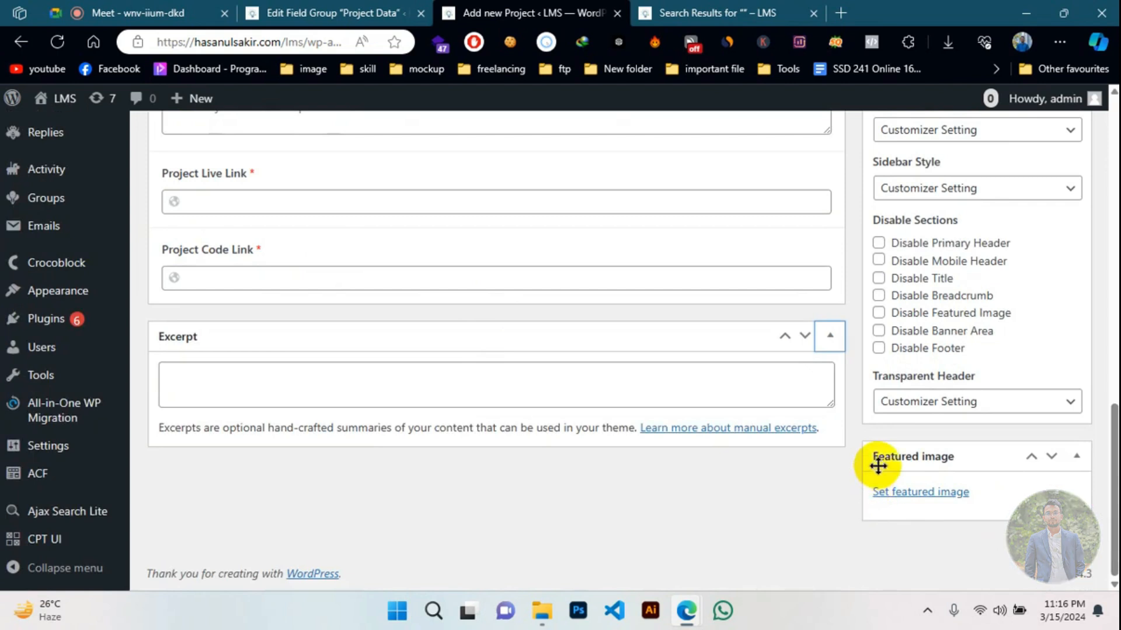
scroll(342, 370, "up", 8)
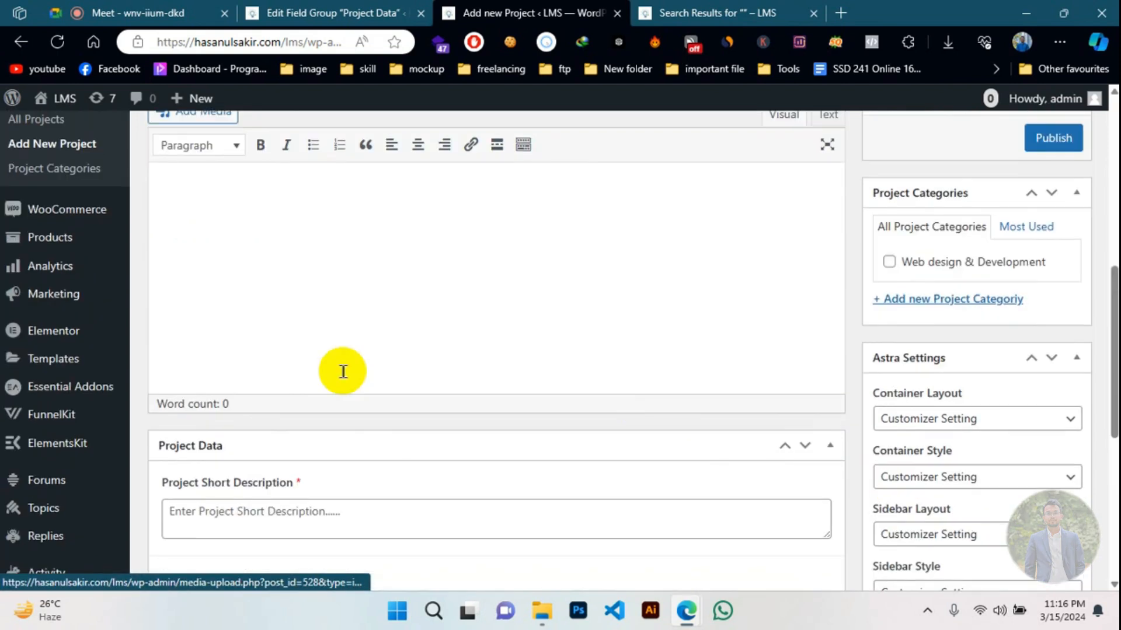
scroll(297, 438, "down", 4)
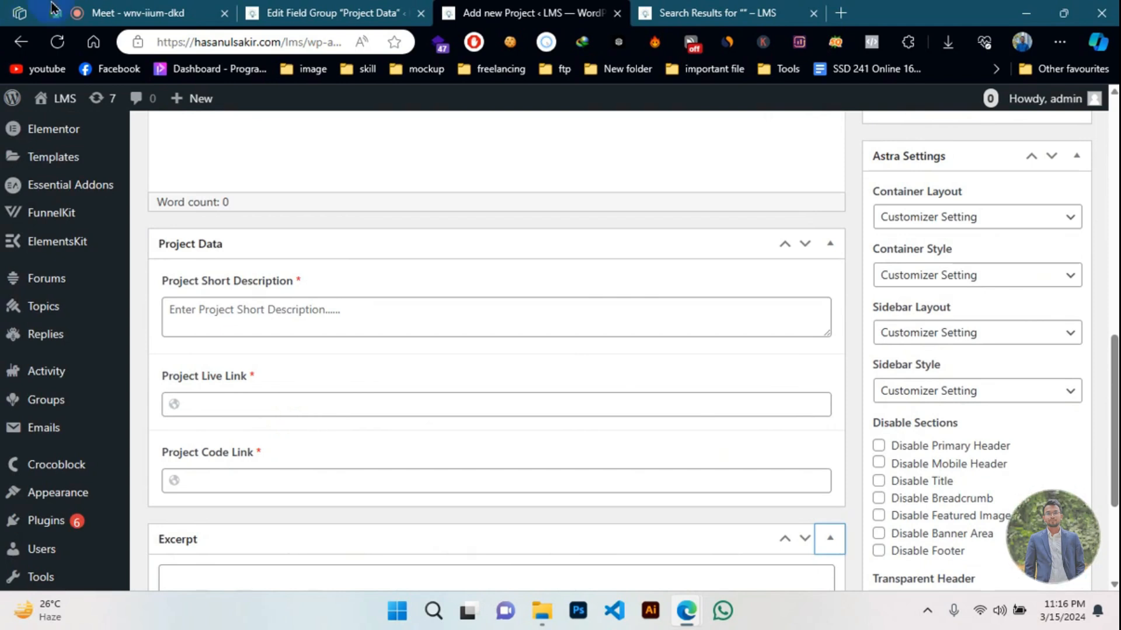
- Add a fourth field to the Project Data group and browse the available field types, leaving it as Text
left_click(322, 16)
scroll(708, 243, "down", 6)
left_click(977, 247)
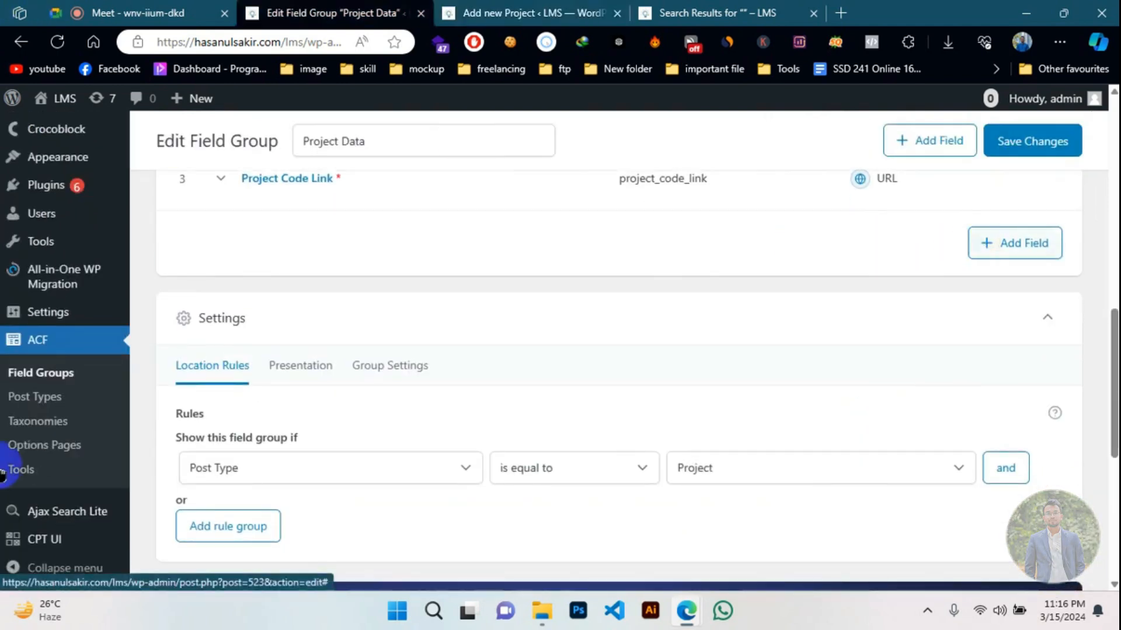
scroll(239, 239, "down", 3)
left_click(302, 279)
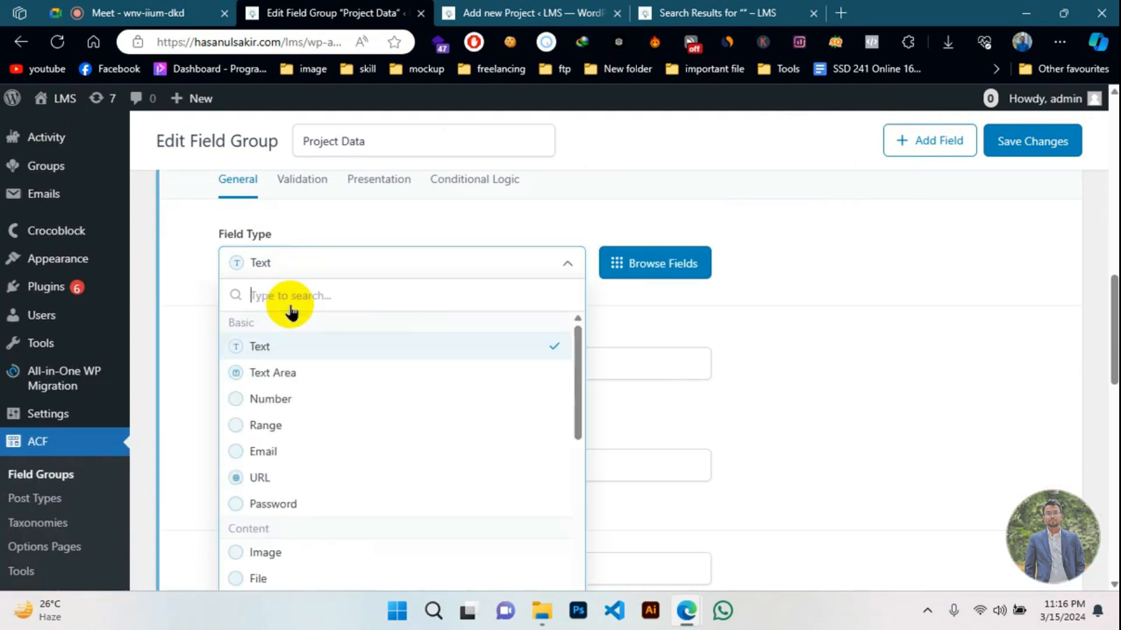
scroll(285, 353, "down", 2)
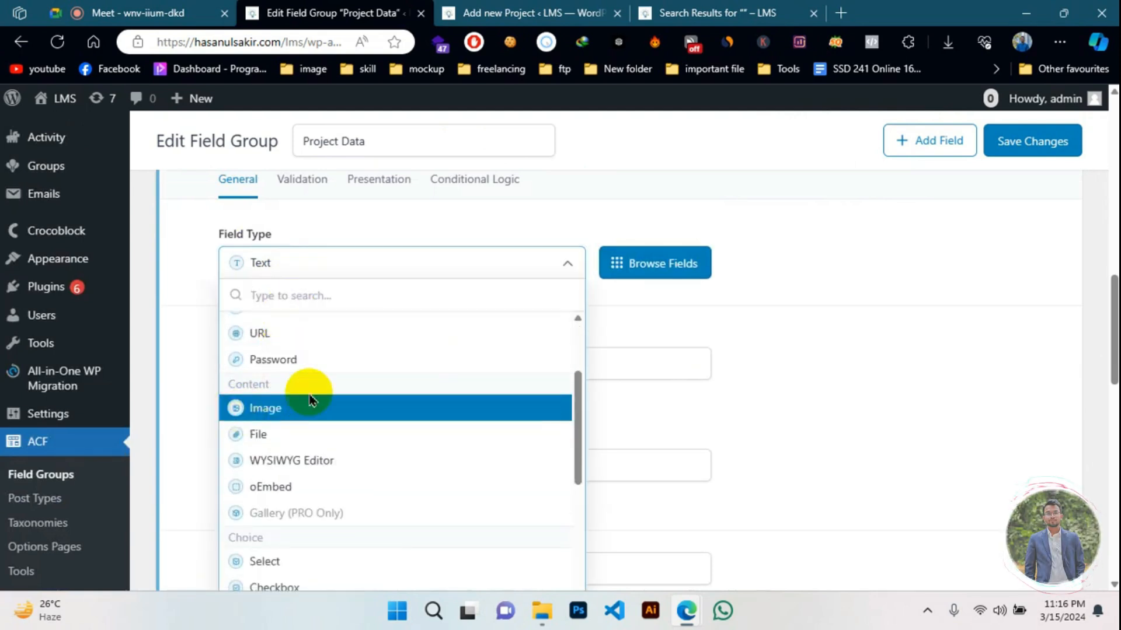
scroll(311, 399, "down", 1)
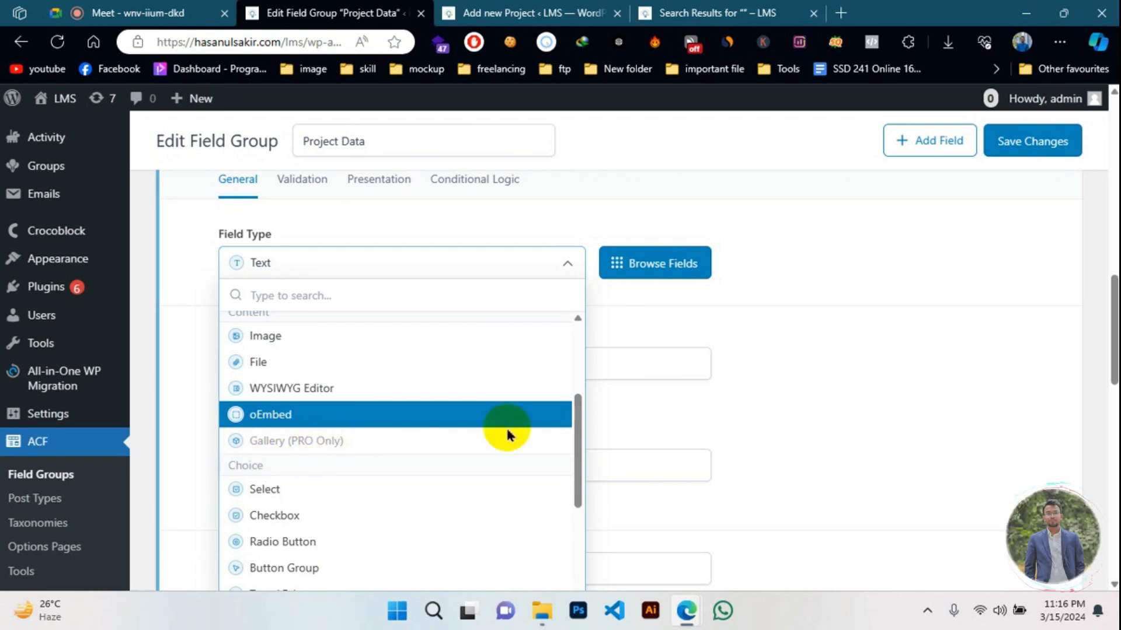
left_click(620, 412)
scroll(233, 280, "up", 2)
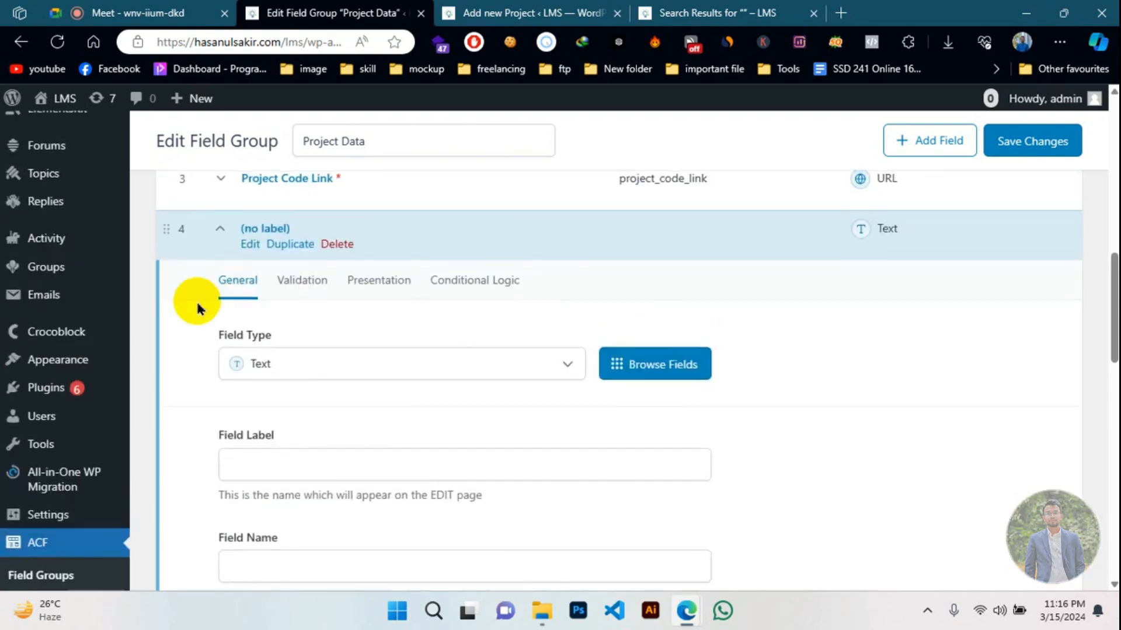
- Delete the unlabelled fourth field from the Project Data field group
left_click(330, 245)
left_click(360, 215)
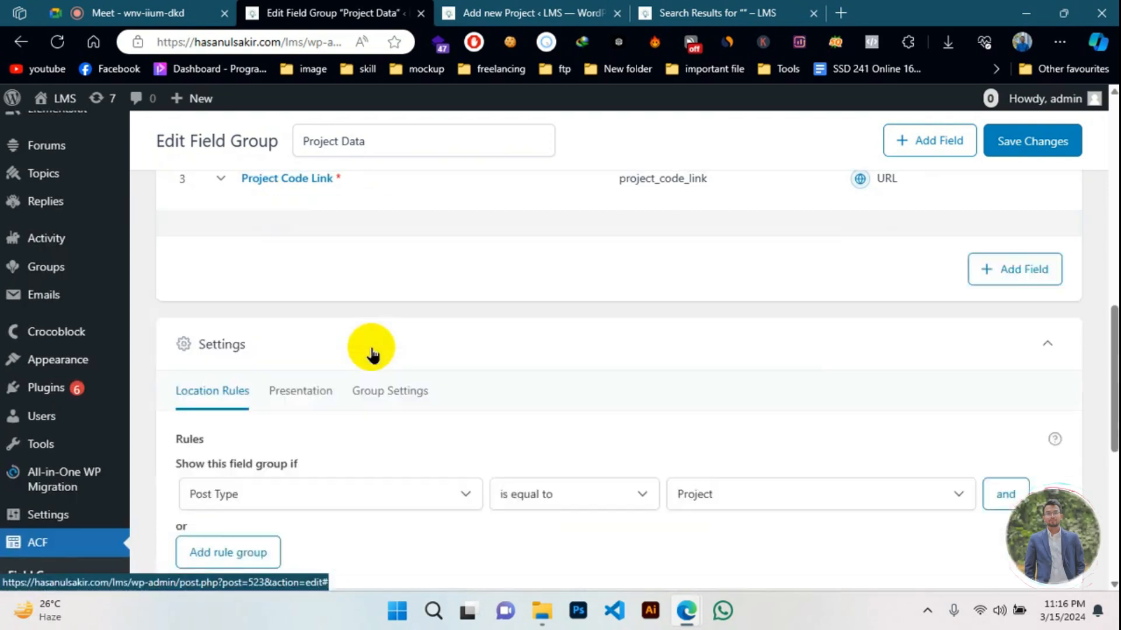
scroll(365, 340, "up", 4)
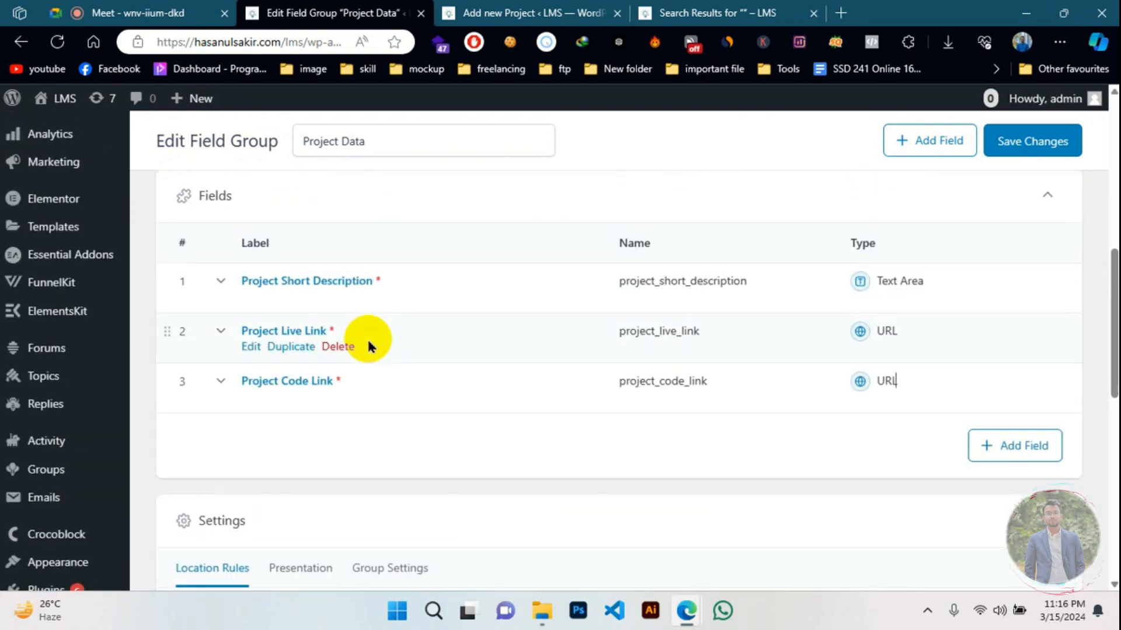
- Add a new fourth field to the Project Data group and set its field type to Image
left_click(999, 445)
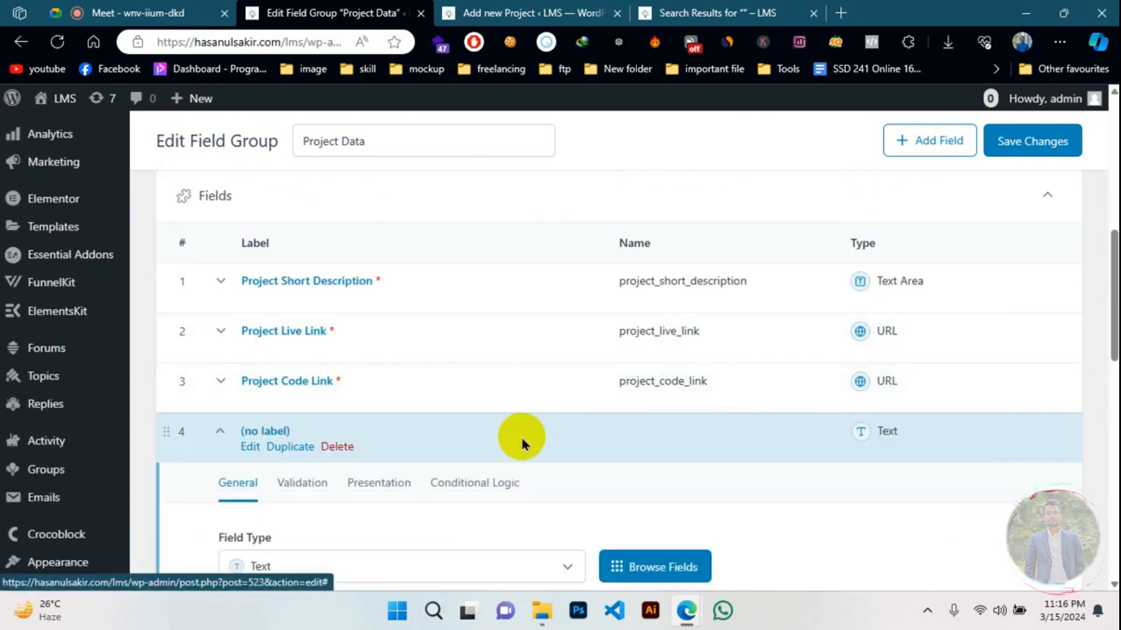
scroll(292, 540, "down", 3)
left_click(274, 364)
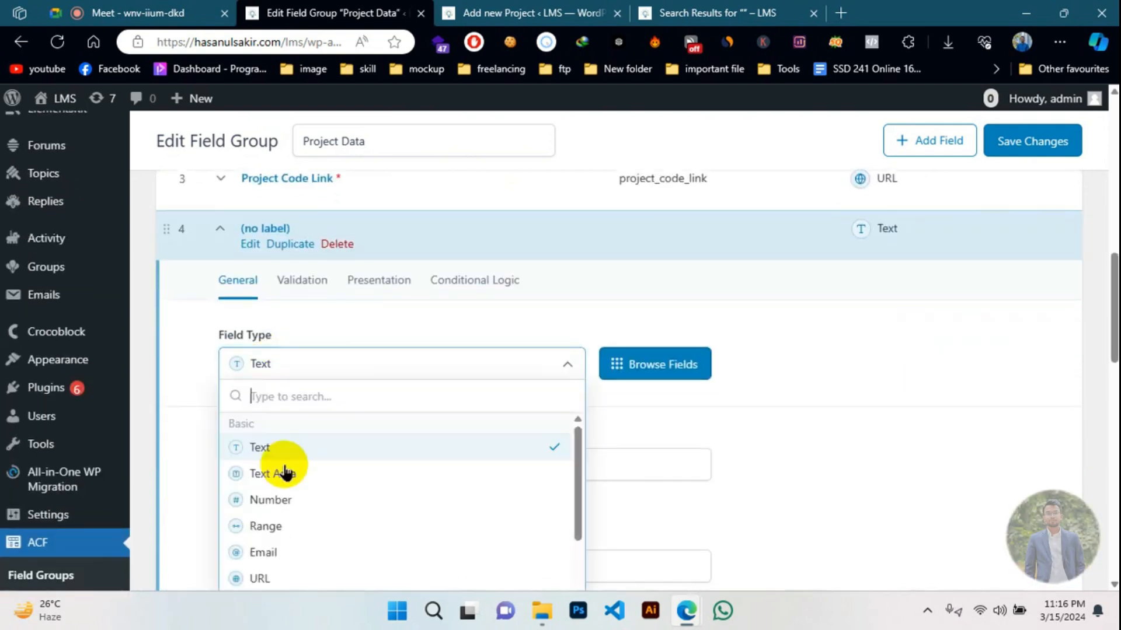
scroll(283, 482, "down", 2)
left_click(270, 512)
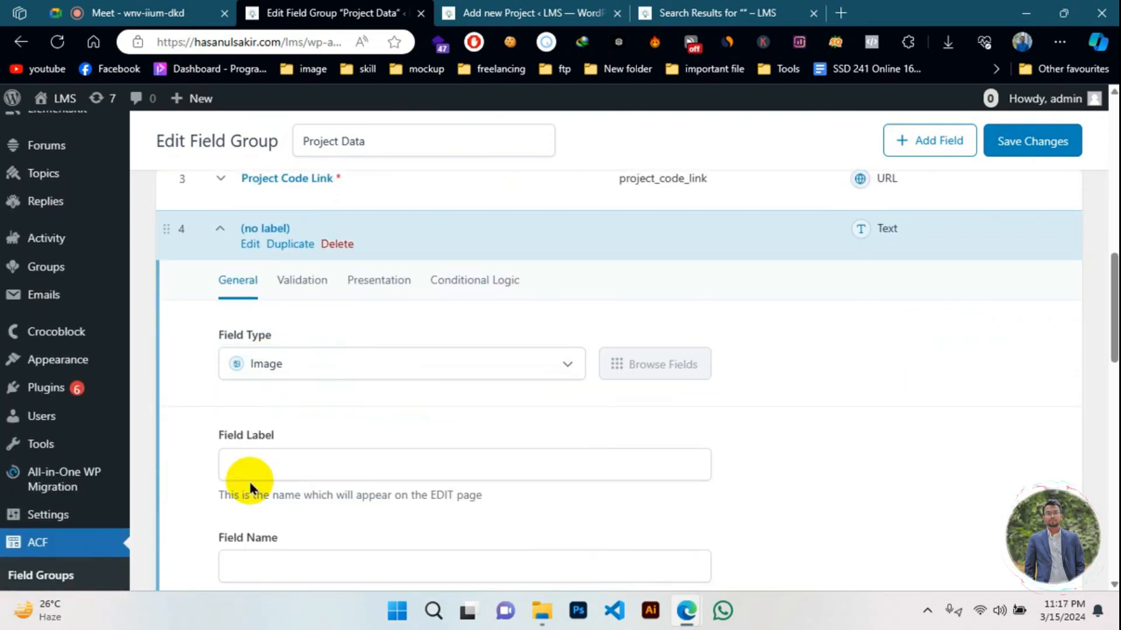
- Label the new image field "Project Preview Image" and let its field name fill in as project_preview_image
left_click(242, 454)
type("Project Preview Imahge")
key("BackSpace")
key("BackSpace")
type("ge")
left_click(191, 364)
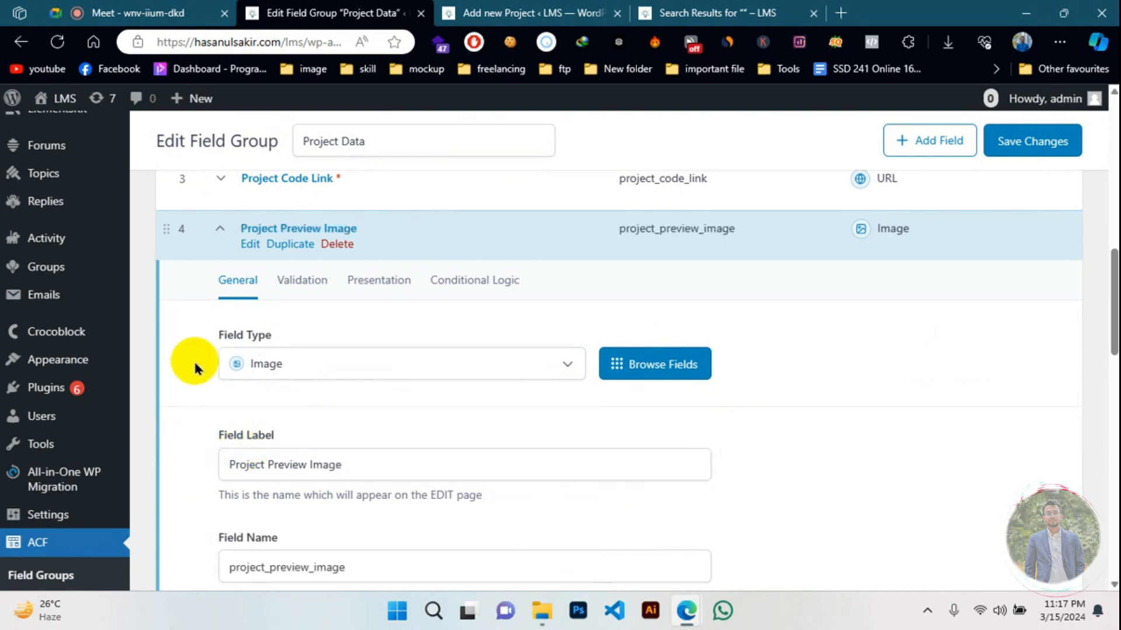
- Review the preview image field's return format and library options, leaving the library choice on All
scroll(193, 368, "down", 3)
scroll(190, 364, "down", 2)
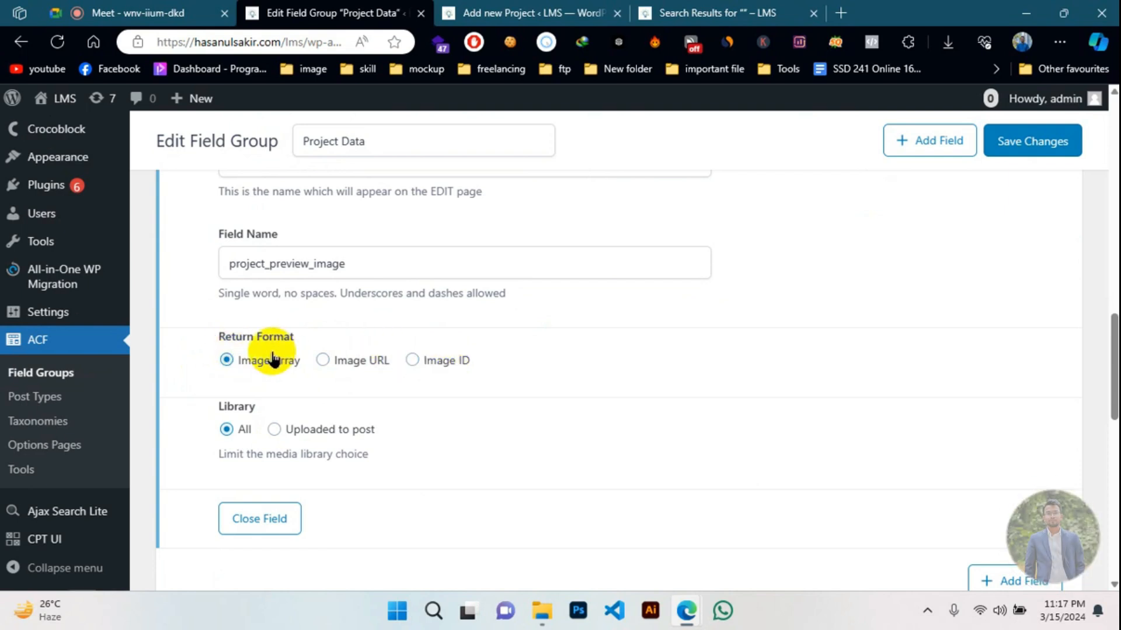
left_click(330, 430)
left_click(227, 429)
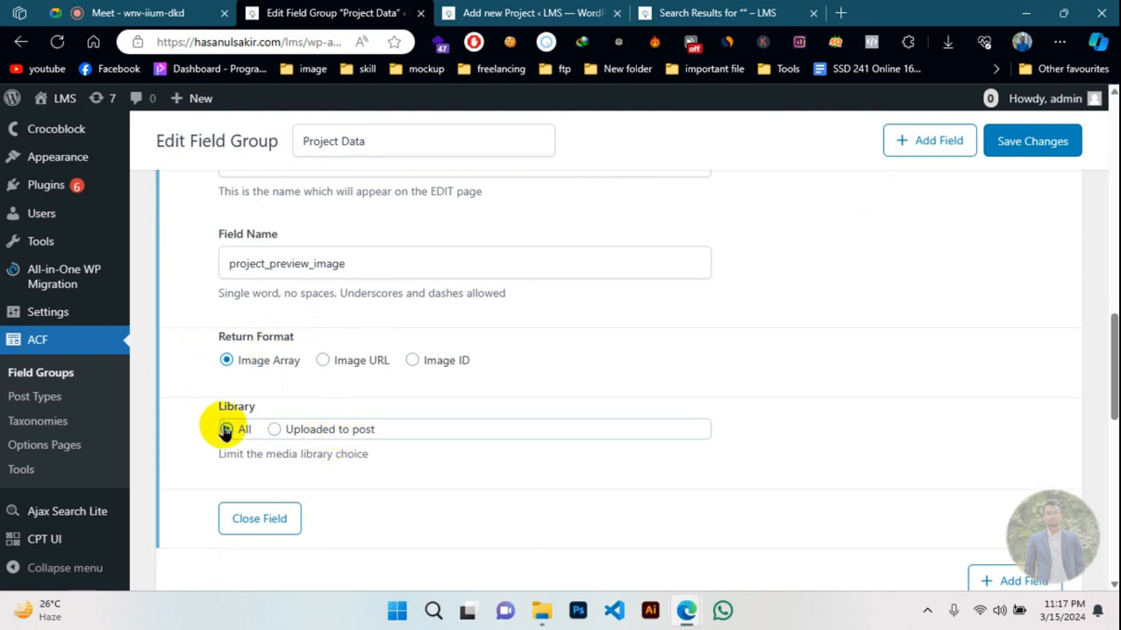
scroll(233, 455, "up", 5)
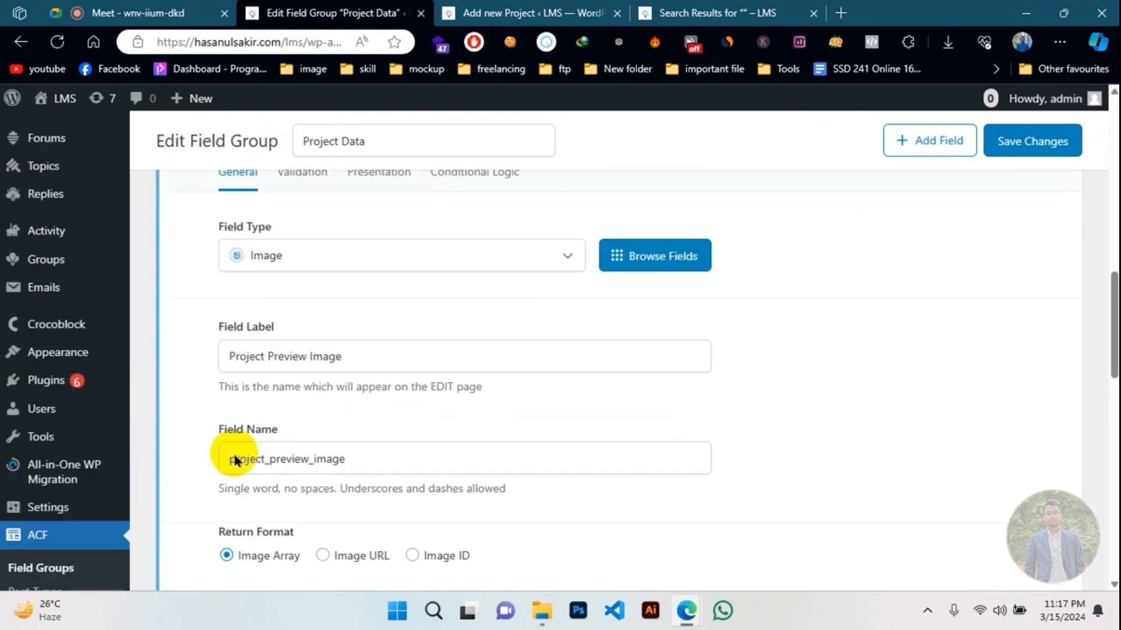
scroll(268, 300, "down", 2)
scroll(275, 296, "up", 2)
- Make the Project Preview Image field required in its validation settings
left_click(284, 282)
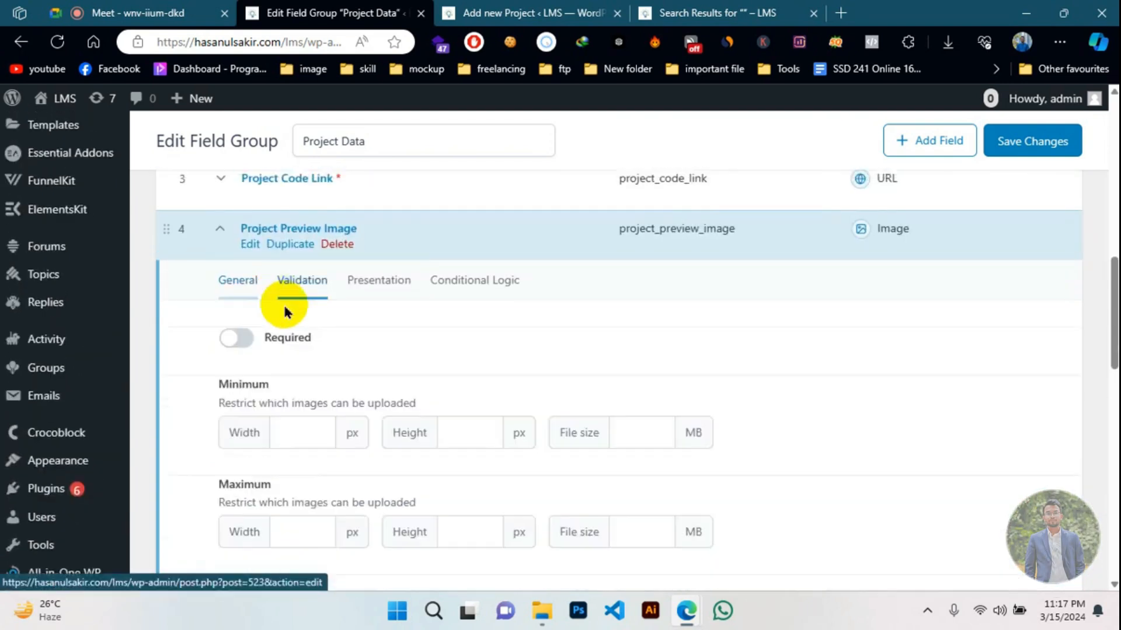
left_click(236, 336)
scroll(280, 321, "down", 2)
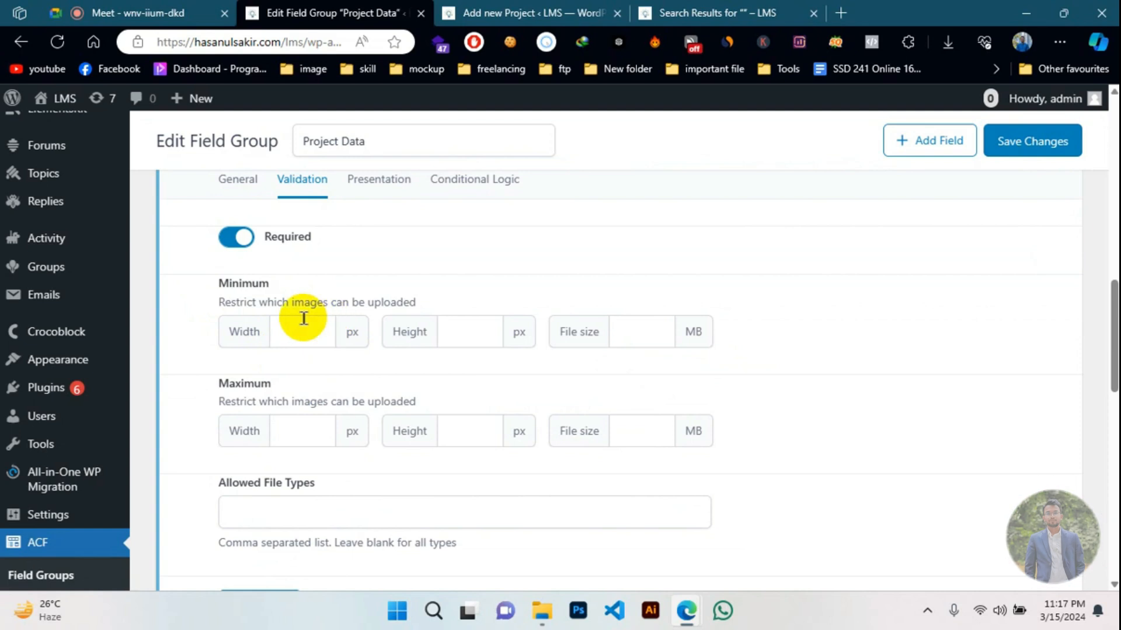
scroll(302, 318, "down", 2)
left_click(247, 399)
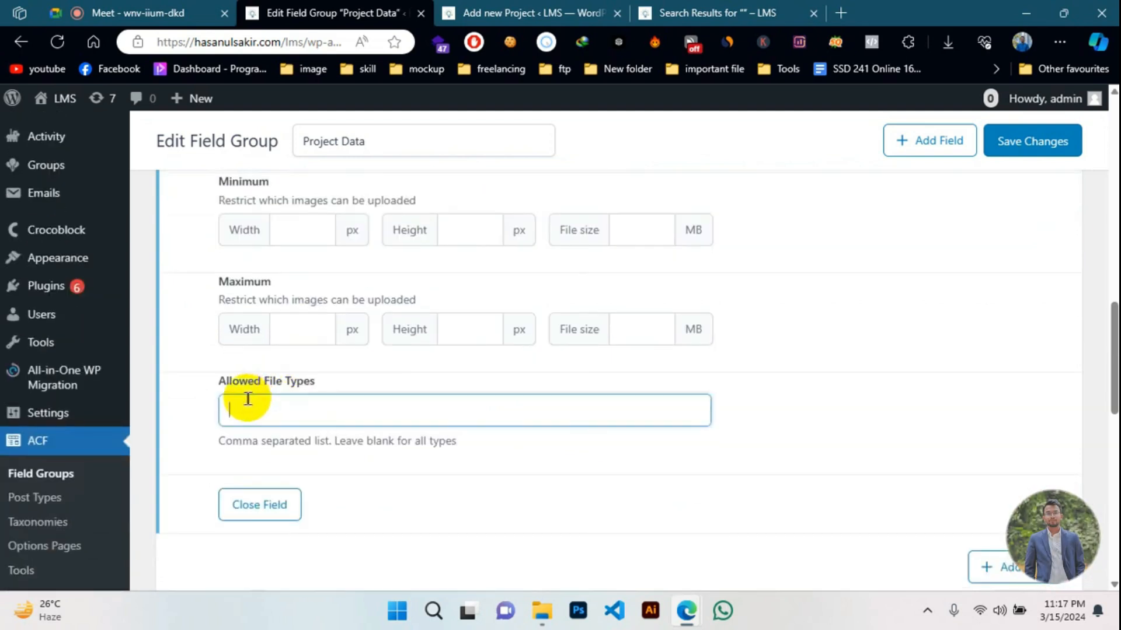
left_click_drag(214, 441, 288, 445)
left_click(258, 402)
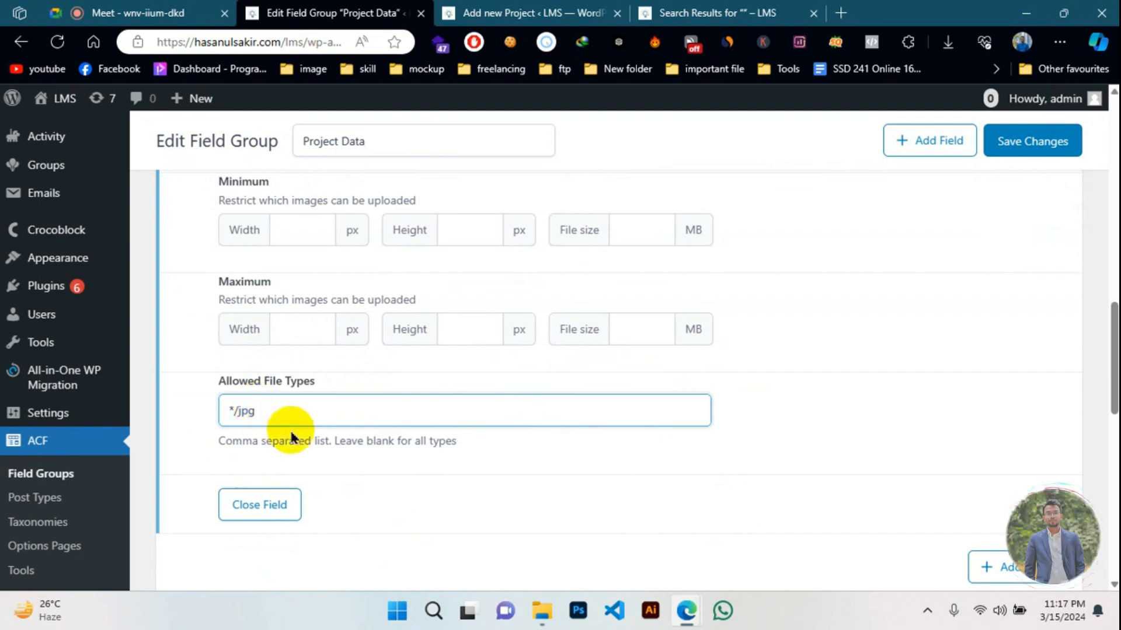
left_click_drag(267, 415, 225, 413)
left_click(250, 411)
type("e")
- Set the preview image field's allowed file types to jpg,jpeg,gif,png
left_click_drag(266, 411, 223, 415)
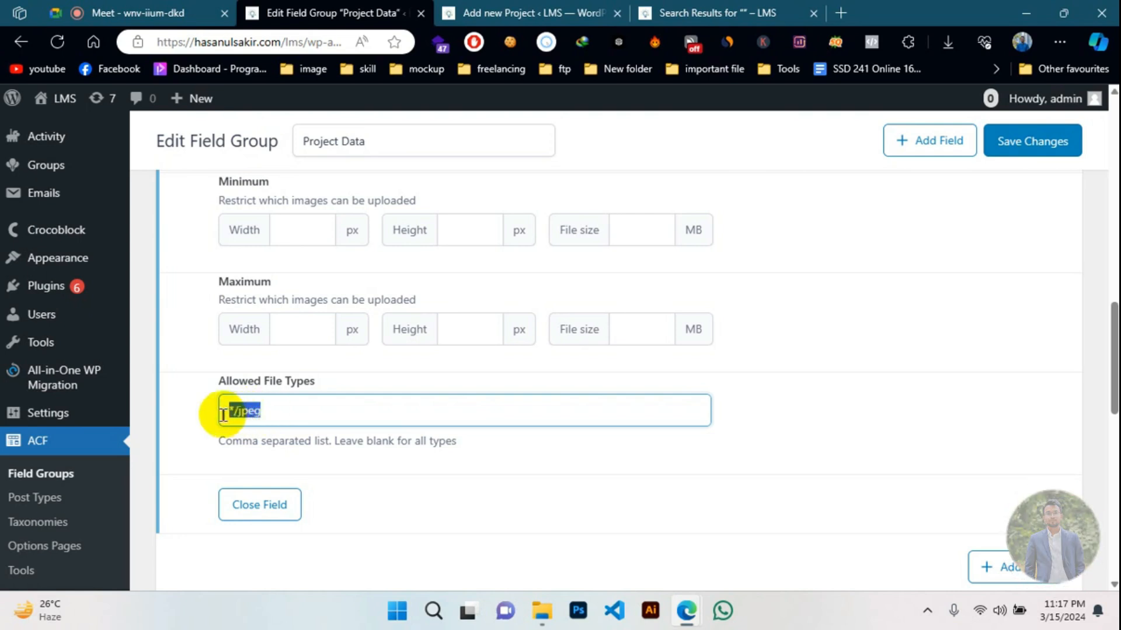
type("jpg,jpeg,p")
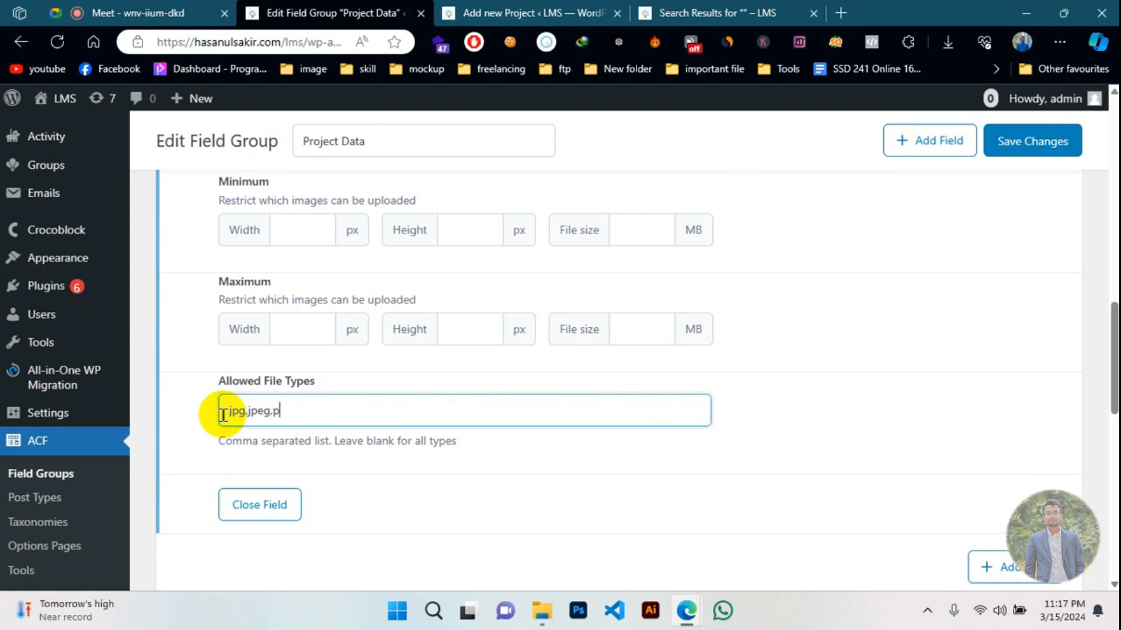
type("ngpng")
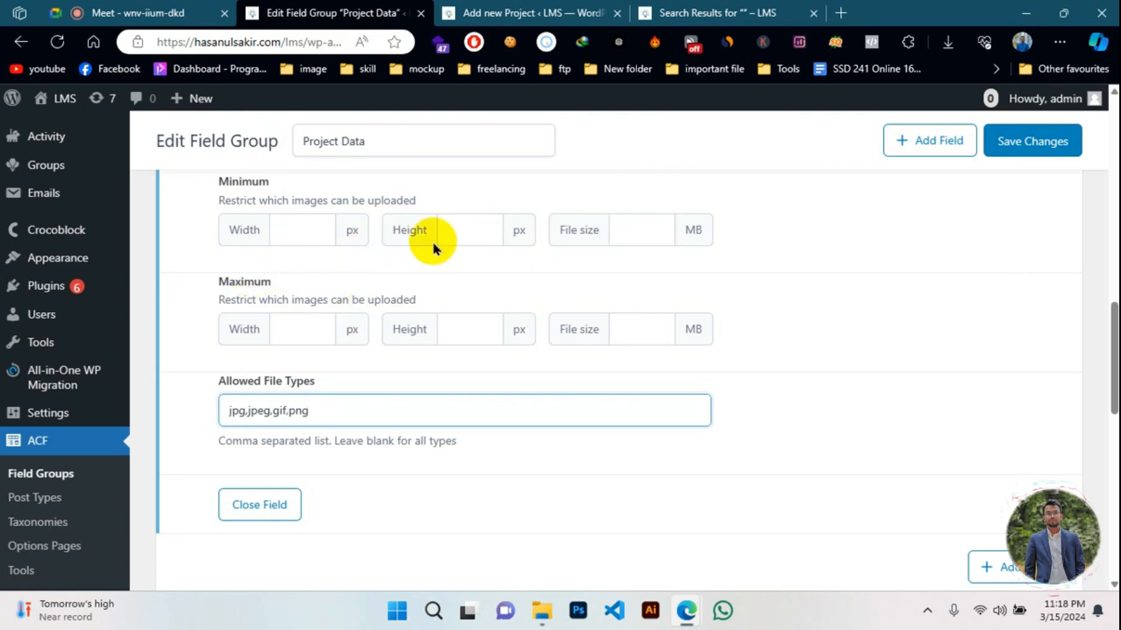
- Set the preview image's minimum width and height to 400 px and its minimum file size to 0.1 MB
left_click(288, 237)
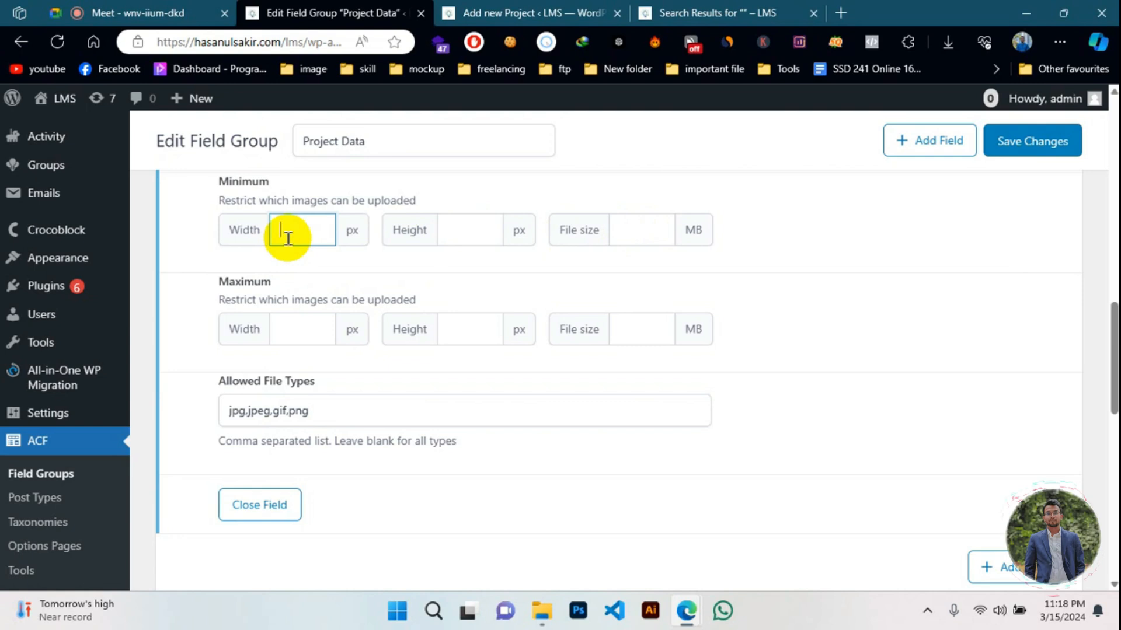
type("400")
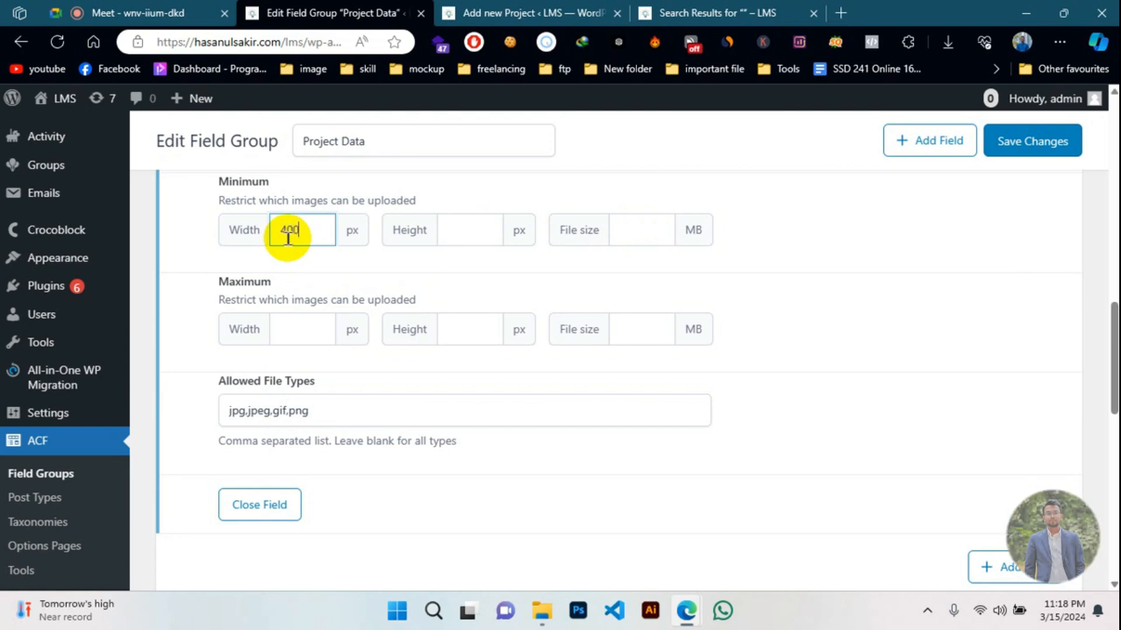
left_click(469, 244)
type("400")
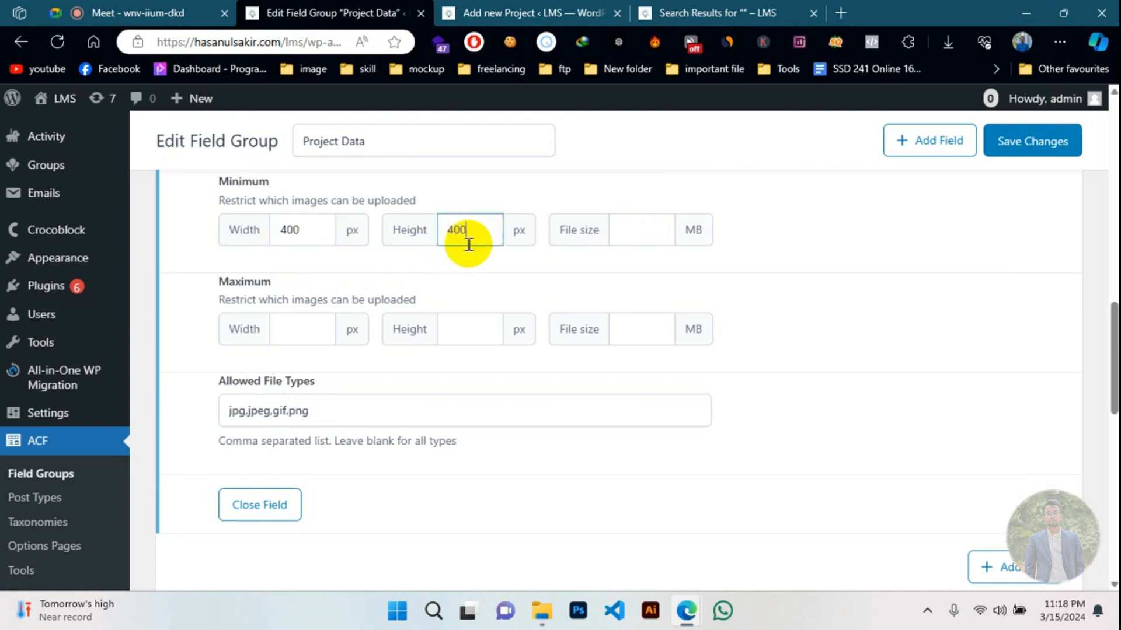
left_click(612, 217)
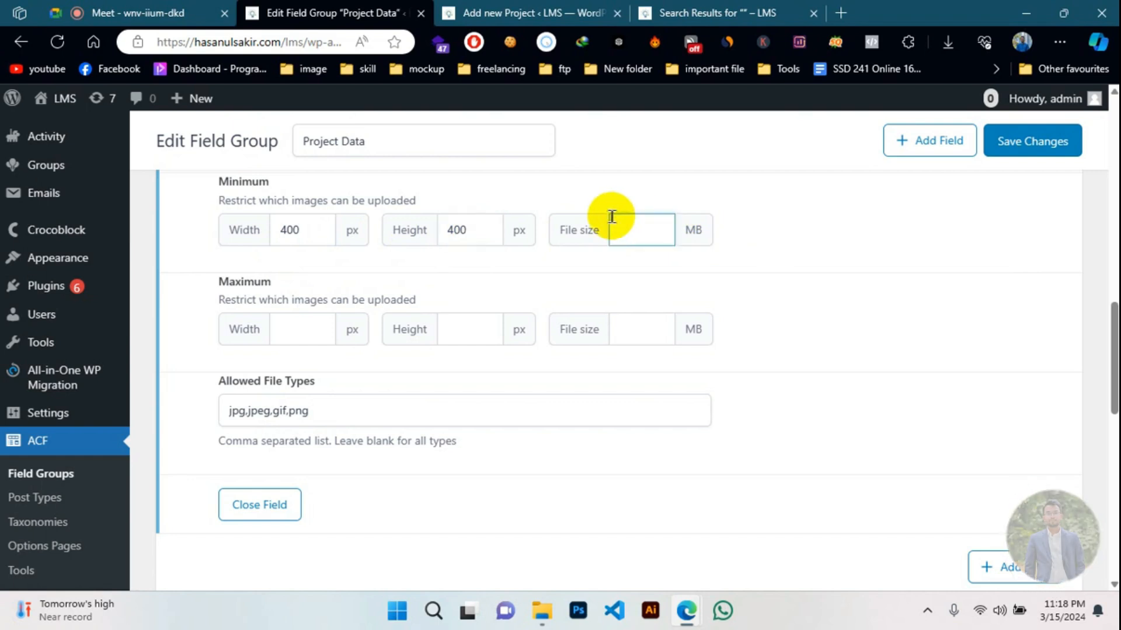
type("5")
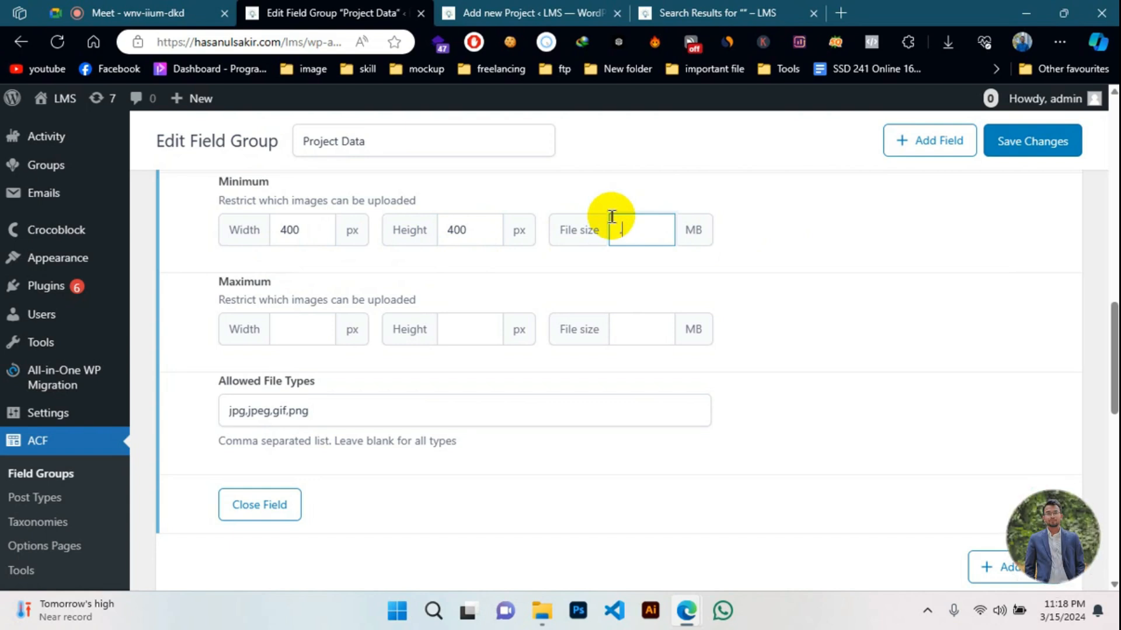
type("00")
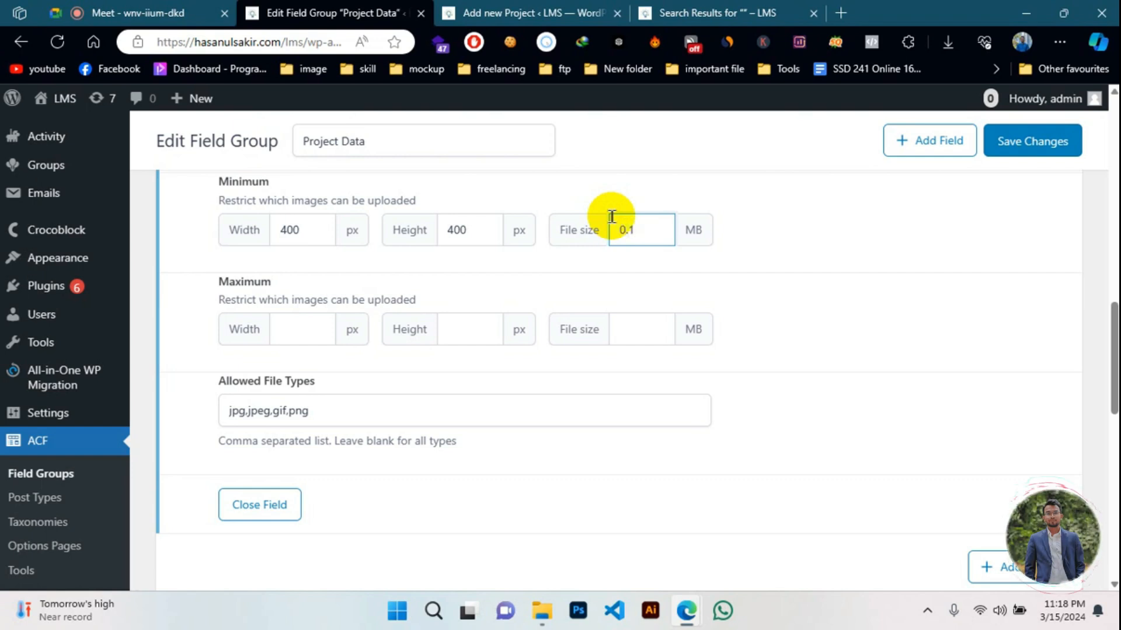
- Set the preview image's maximum width and height to 1000 px and its maximum file size to 0.5 MB
left_click(283, 323)
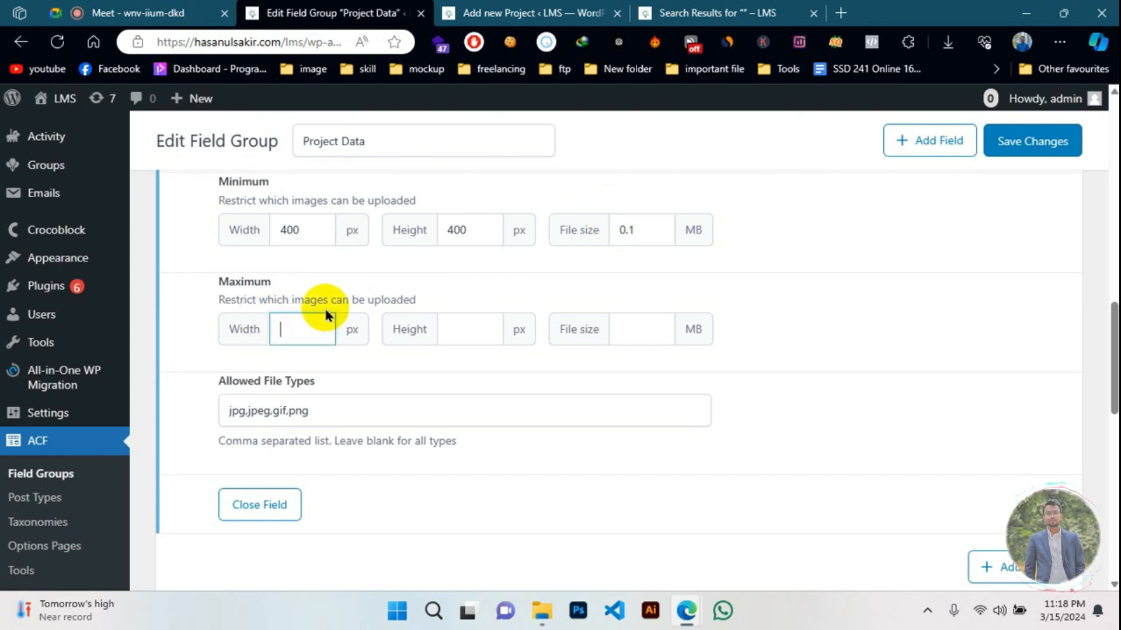
type("1000")
key("Tab")
type("1000")
key("Tab")
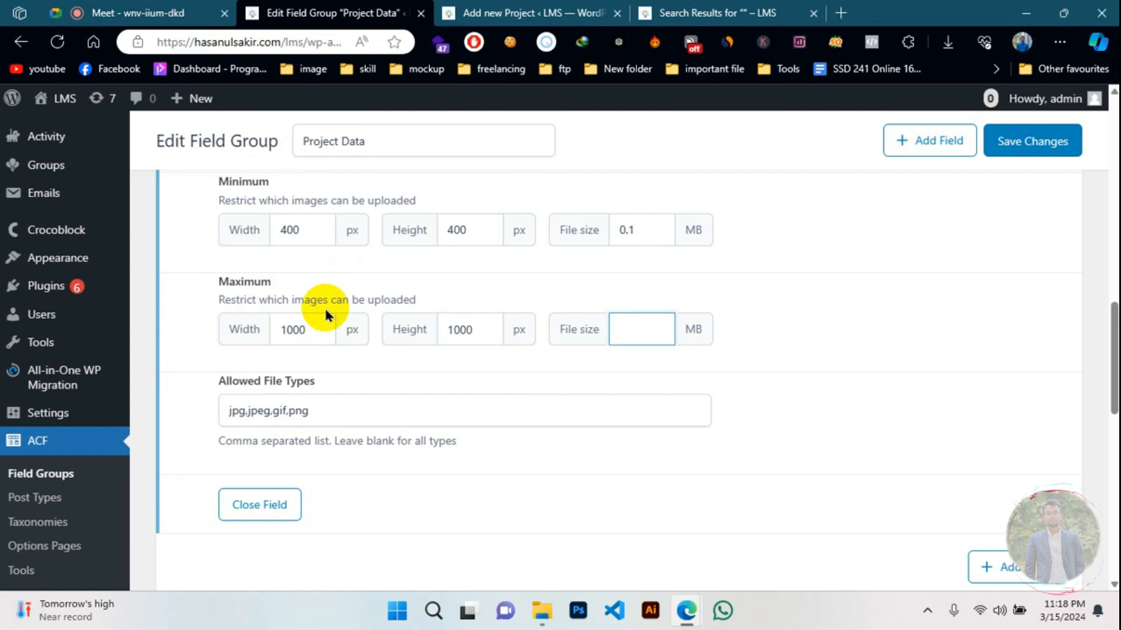
type("1")
type("0.5")
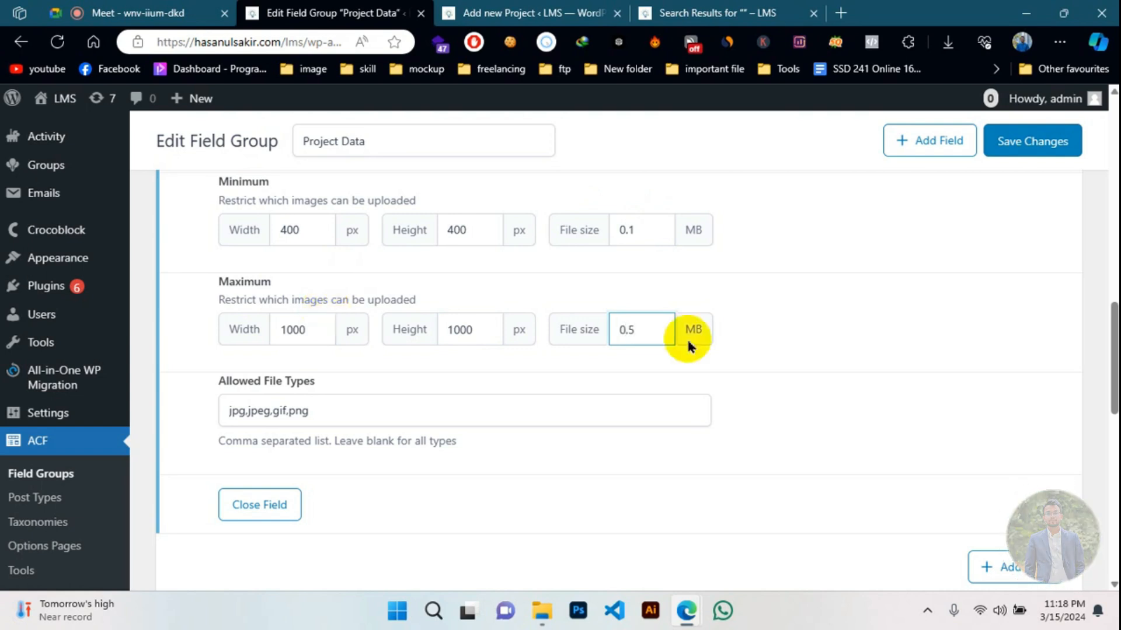
left_click(690, 320)
- Check the preview image's validation limits and save the changes to the Project Data field group
scroll(699, 262, "down", 2)
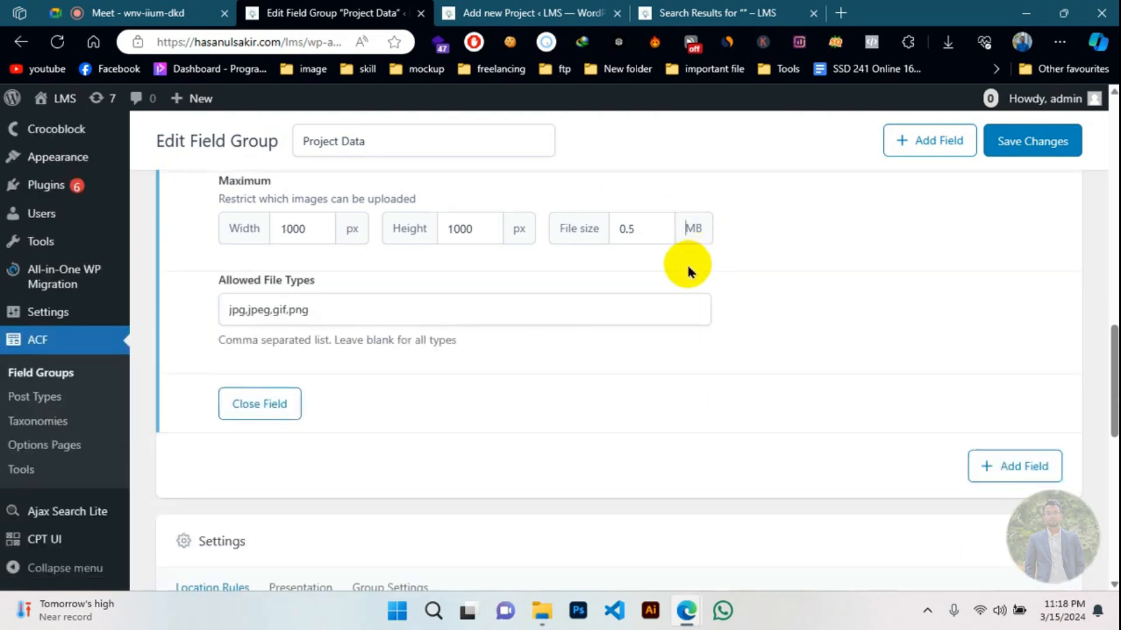
scroll(550, 440, "up", 4)
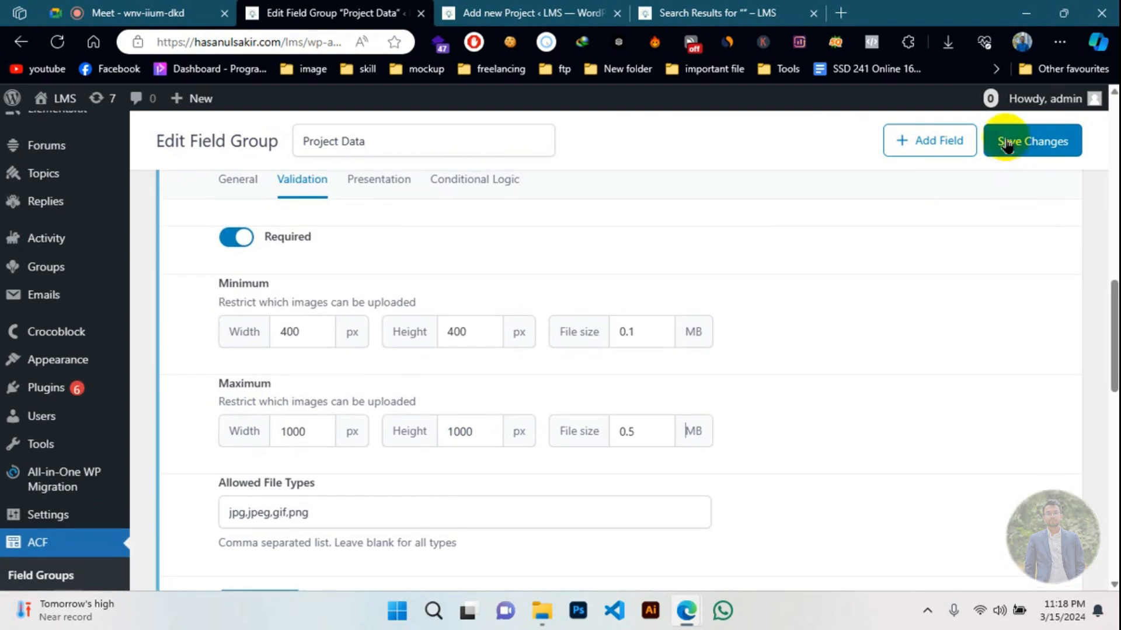
left_click(1006, 146)
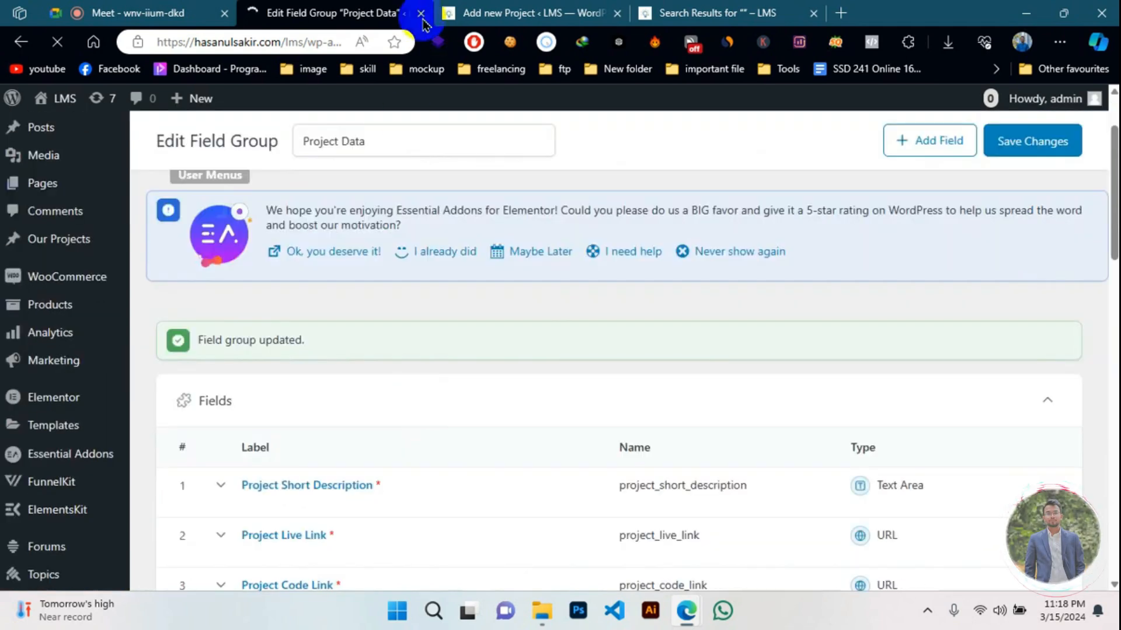
scroll(252, 411, "down", 4)
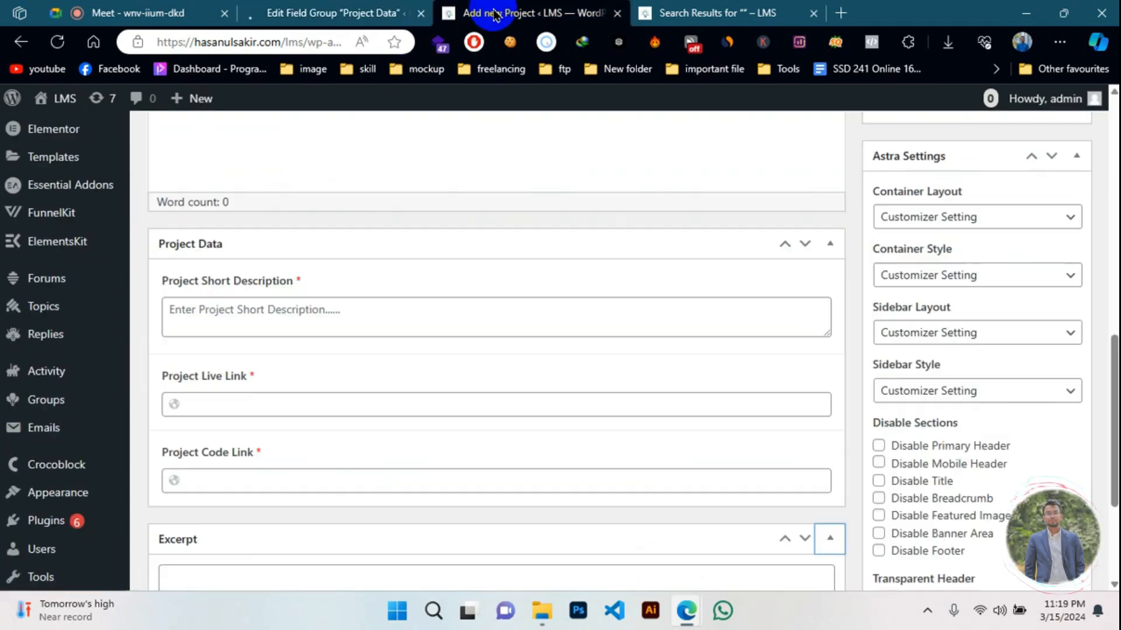
- Switch to the Add new Project form and reload it to apply the updated field group
left_click(496, 13)
scroll(237, 380, "up", 10)
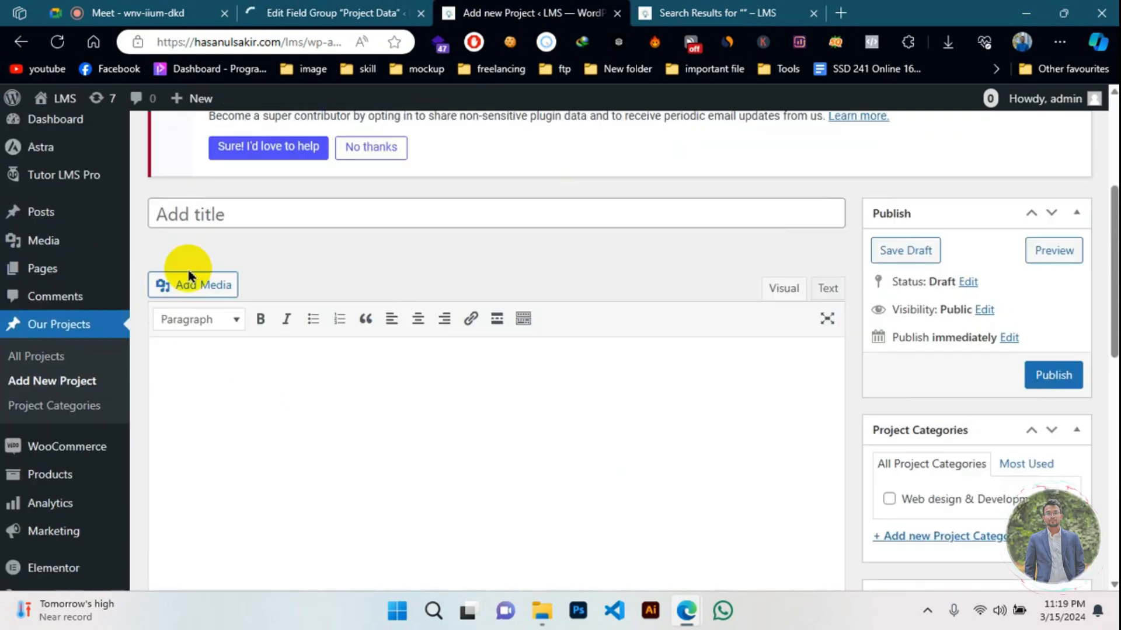
left_click(57, 41)
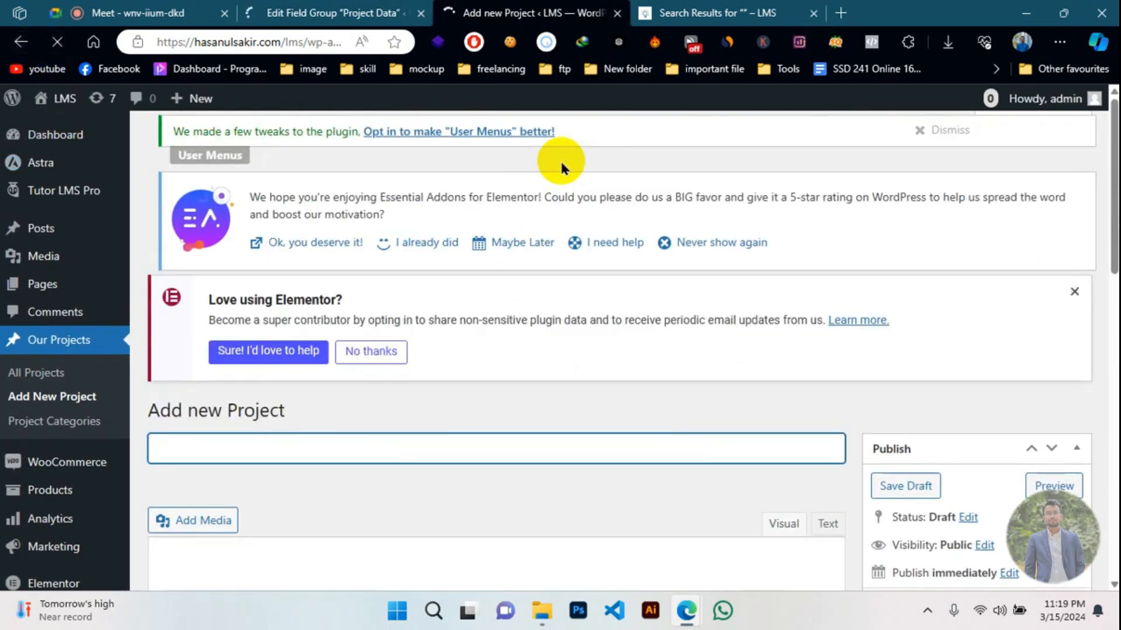
scroll(562, 169, "down", 2)
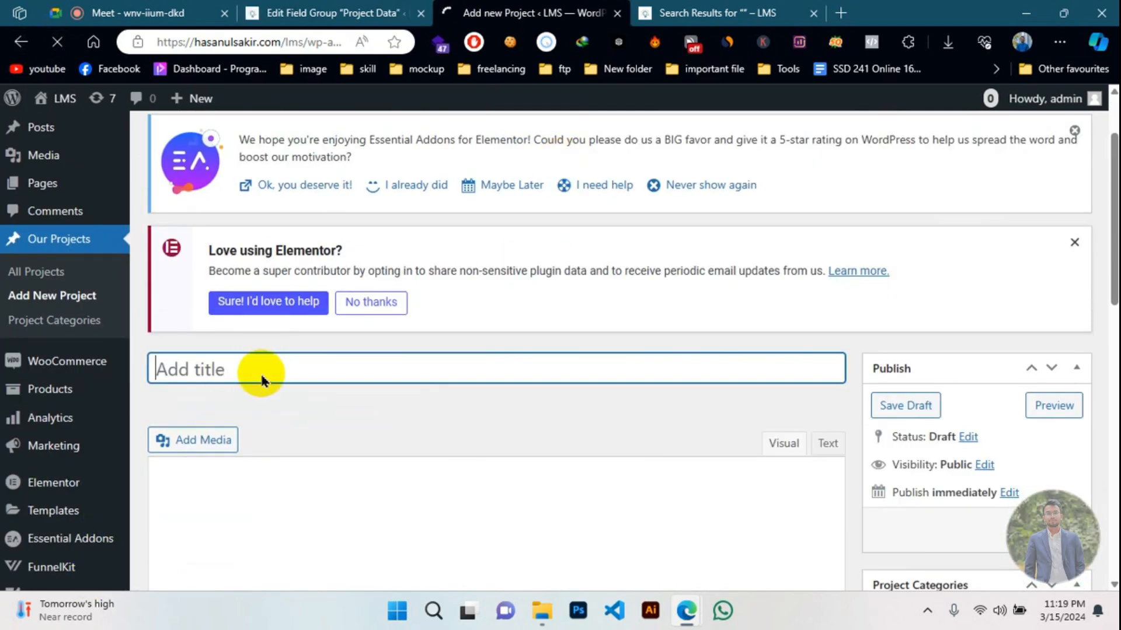
- Enter "Project - 01" as the title of the new project
left_click(262, 373)
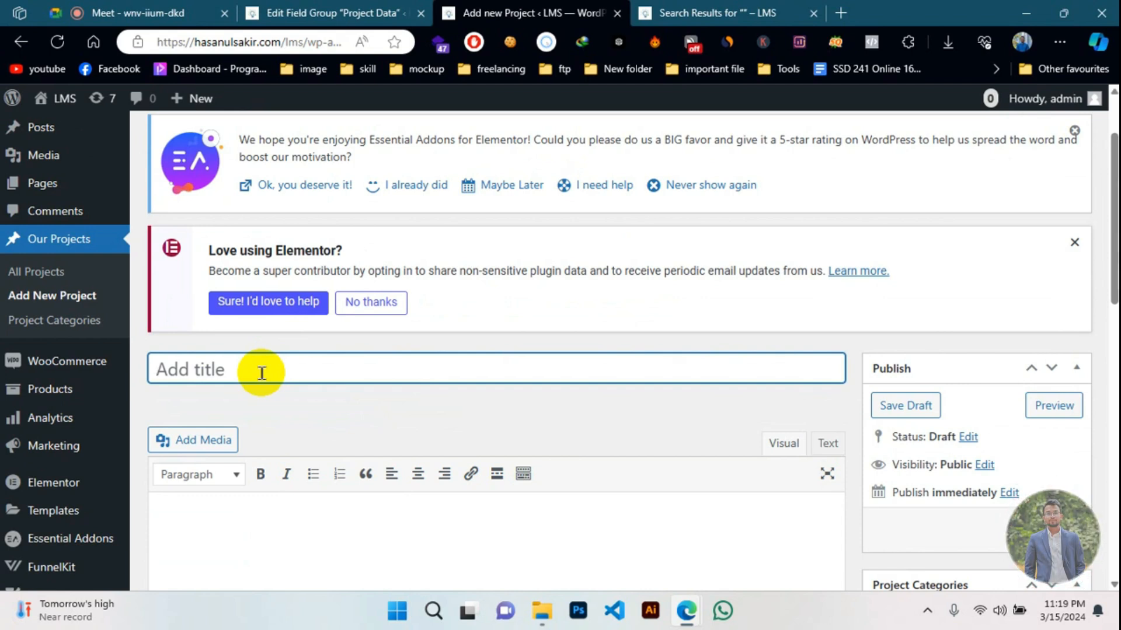
type("Project ")
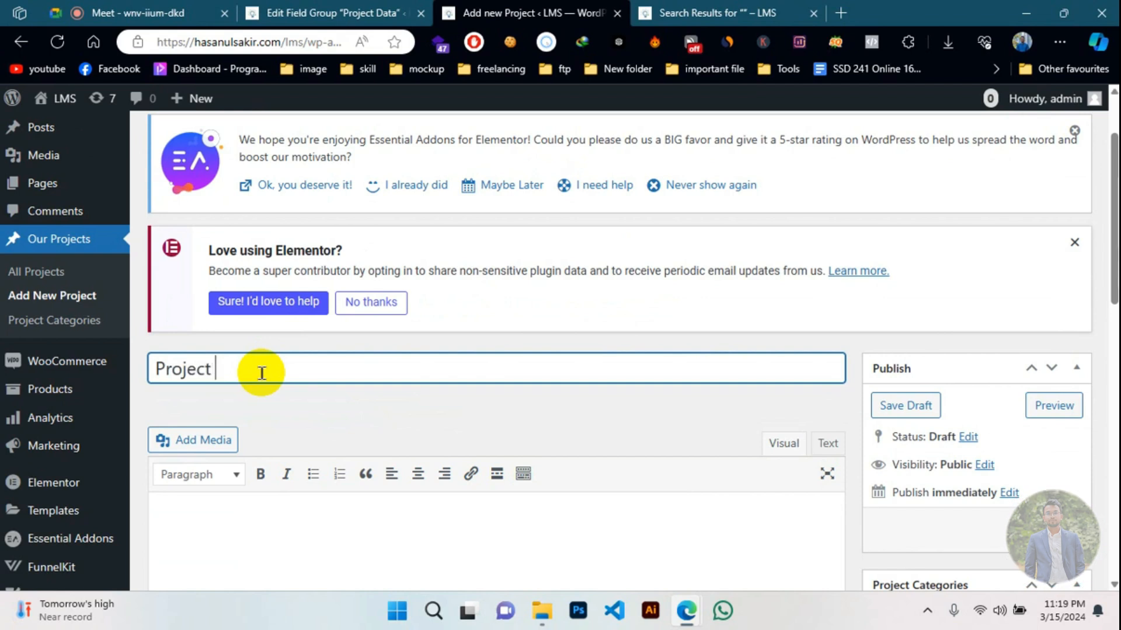
type("- 01")
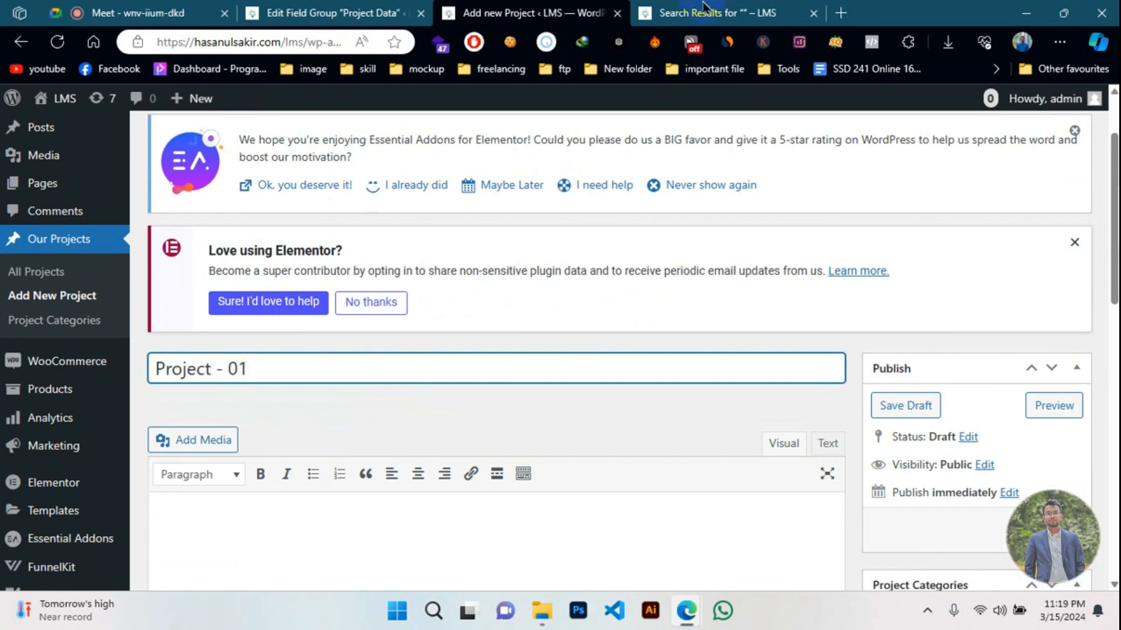
- Search the web for "lorem ipsum" in the browser tab showing the LMS course results and open the lipsum.com result there
left_click(794, 12)
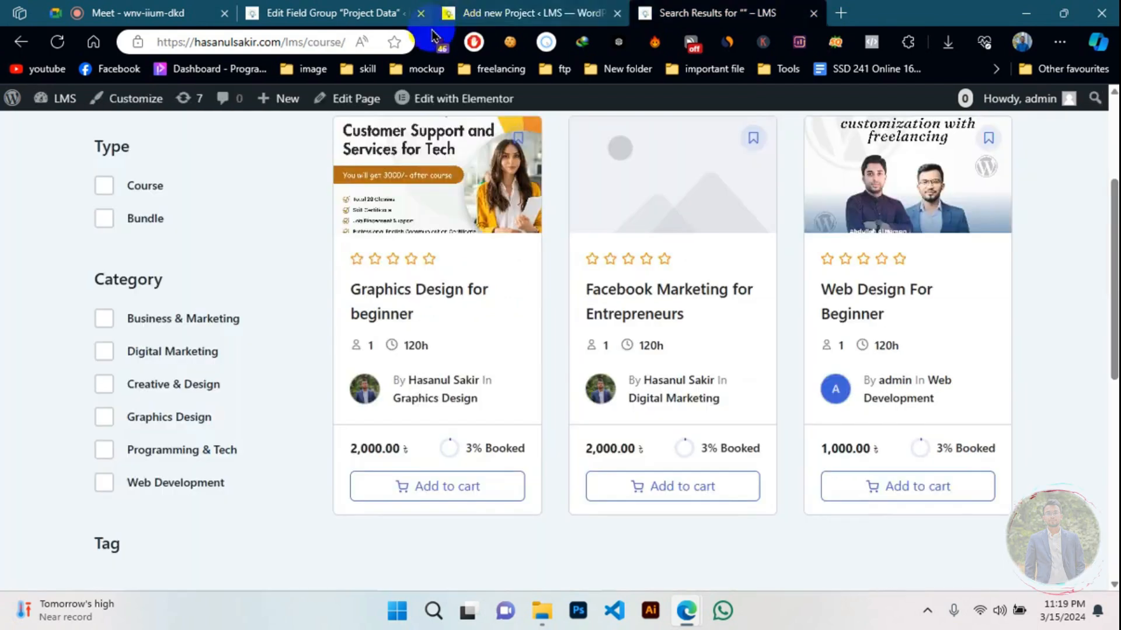
left_click(327, 37)
type("lorem")
key("Down")
key("Return")
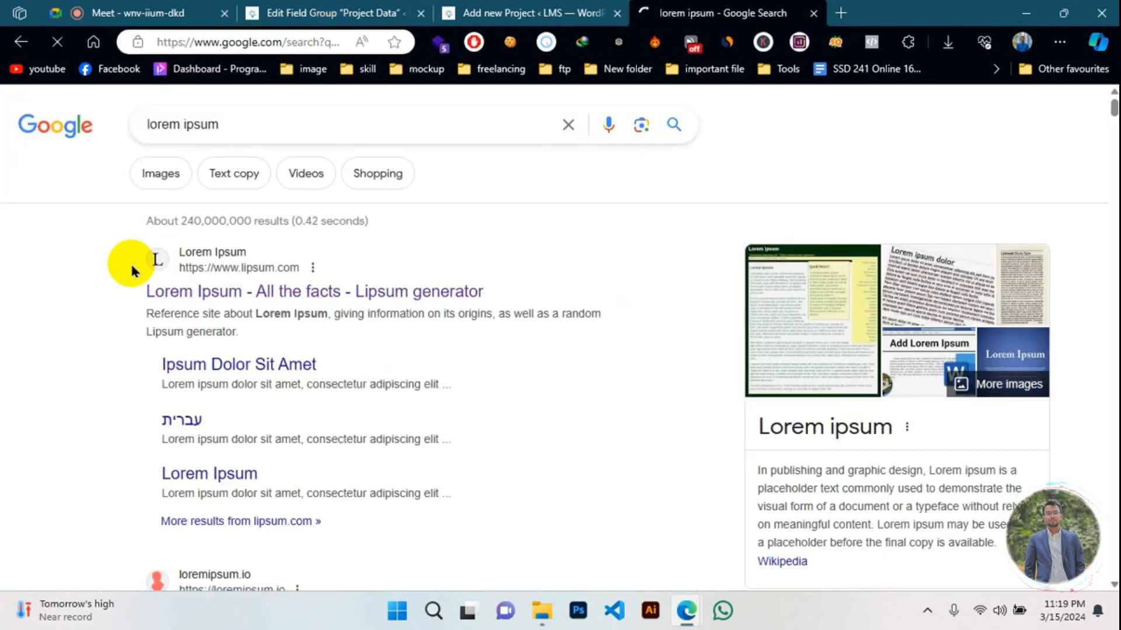
left_click(198, 13)
key("ctrl+Tab")
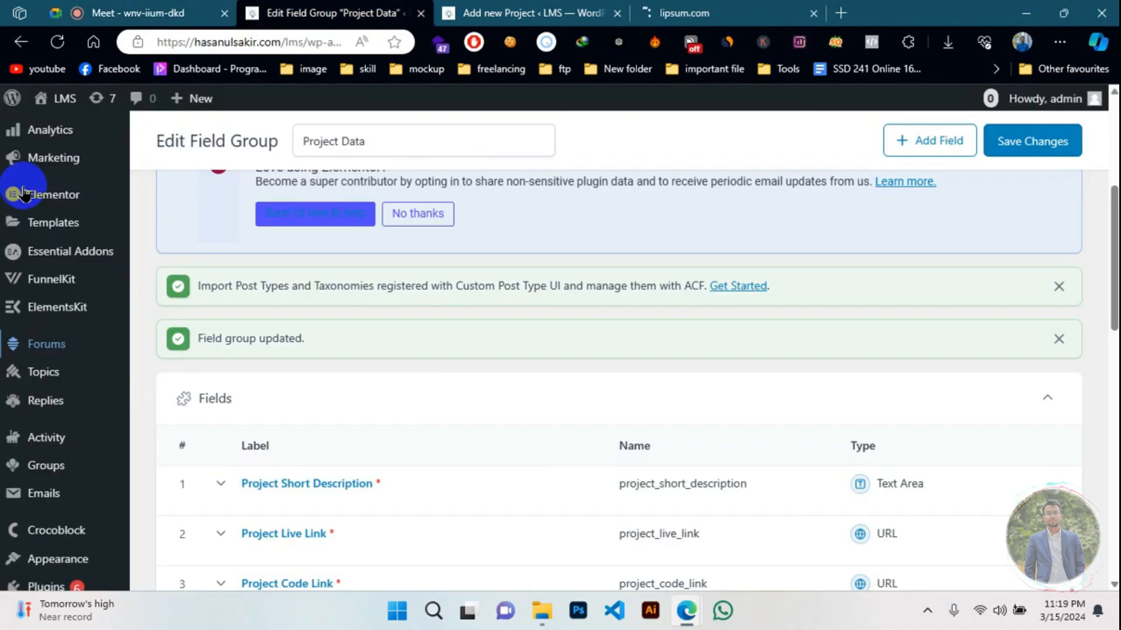
left_click(495, 7)
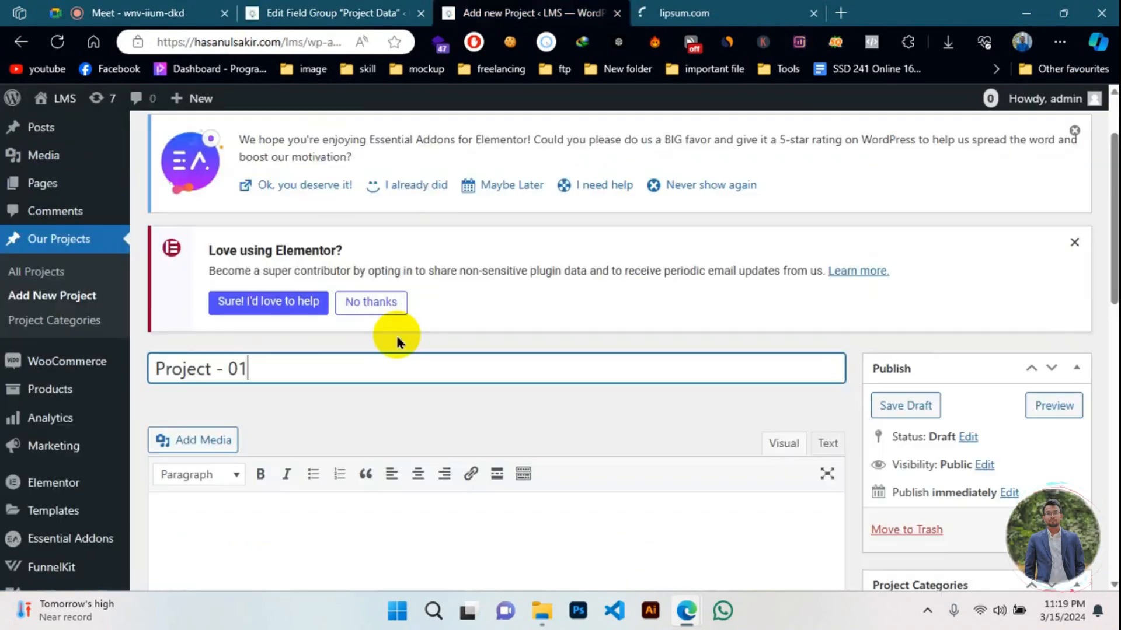
key("ctrl+Tab")
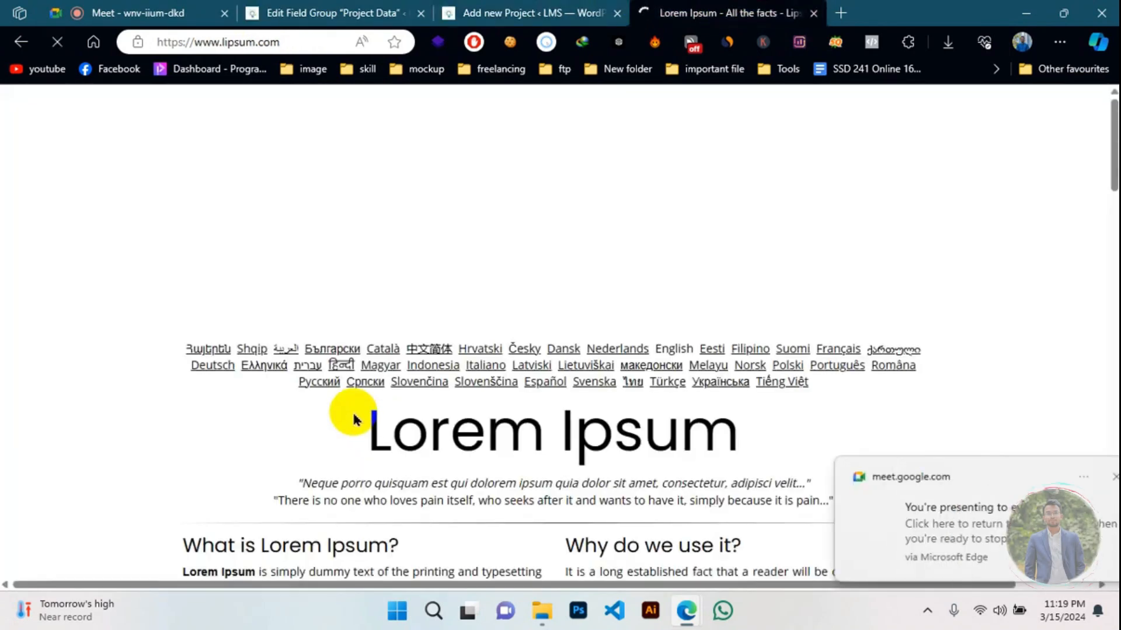
- Copy the entire "What is Lorem Ipsum?" paragraph from the lipsum.com page
scroll(350, 409, "down", 3)
left_click_drag(179, 371, 413, 471)
left_click(252, 425)
scroll(245, 402, "down", 2)
left_click_drag(181, 308, 202, 313)
left_click(206, 315)
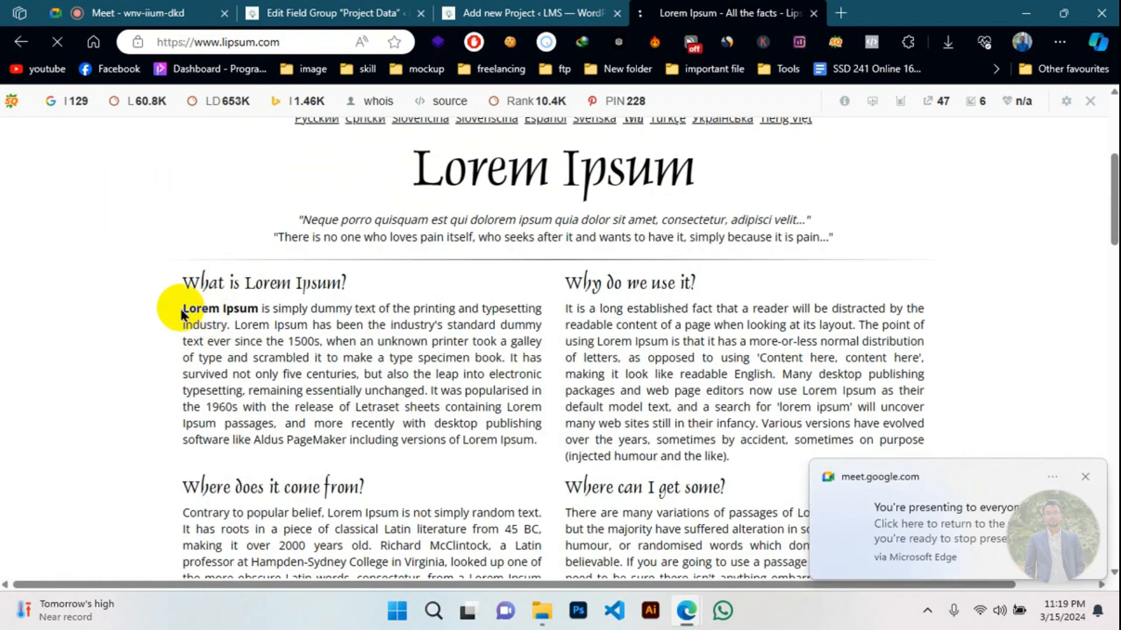
left_click(178, 308)
left_click_drag(183, 309, 394, 386)
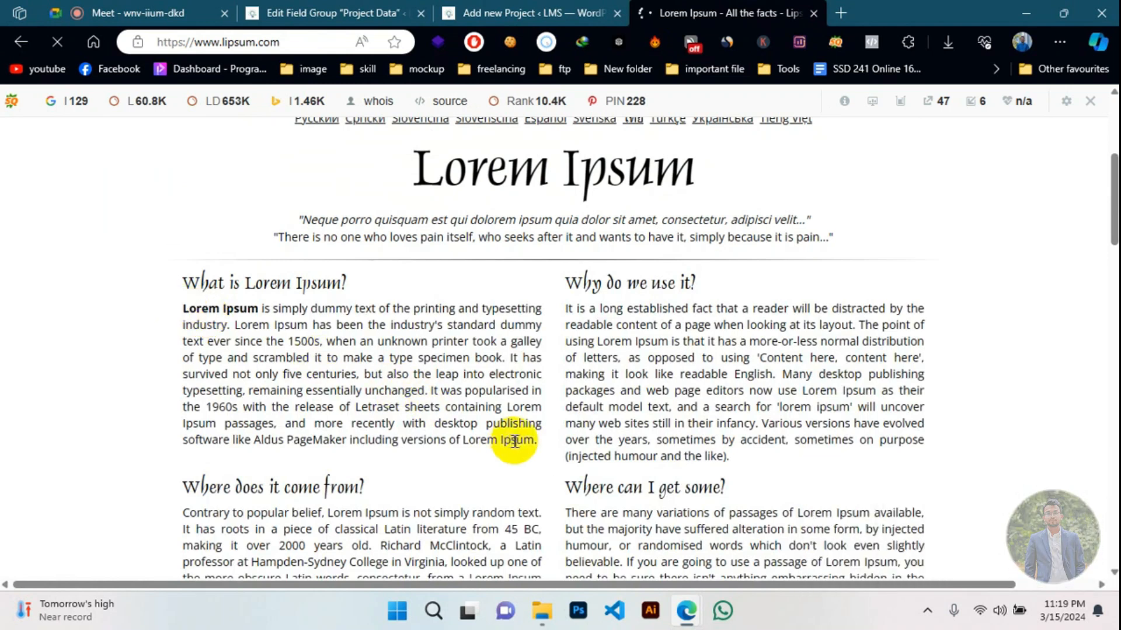
left_click(538, 441, "shift")
key("ctrl+c")
- Return to the Add new Project form and paste the copied paragraph into the project's main content editor
key("ctrl+shift+Tab")
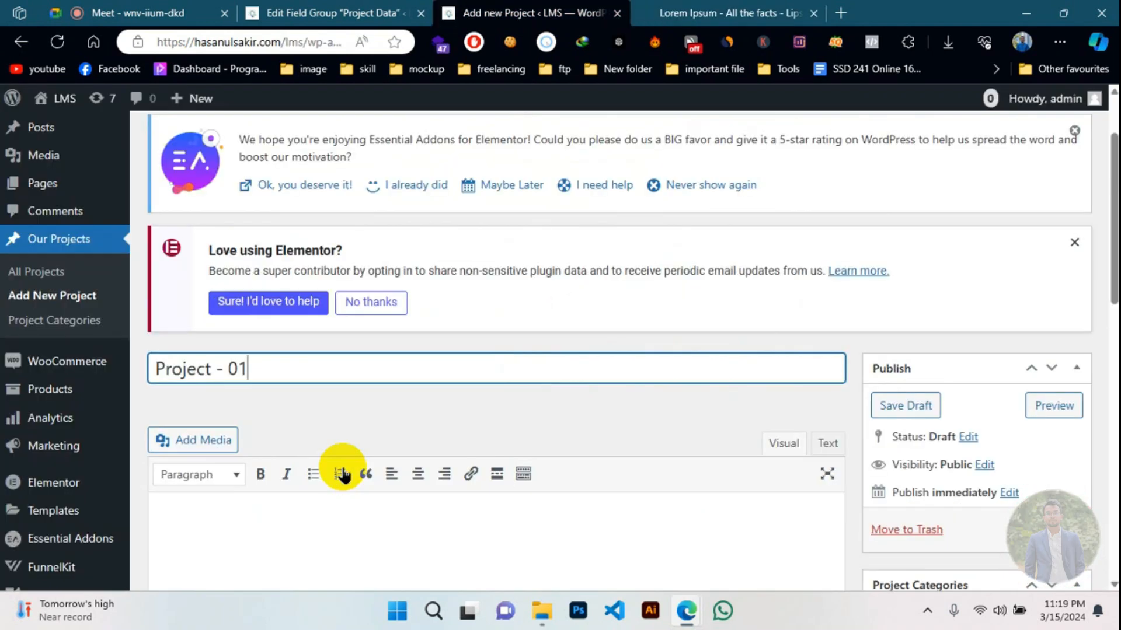
scroll(313, 379, "down", 5)
left_click(315, 382)
key("ctrl+v")
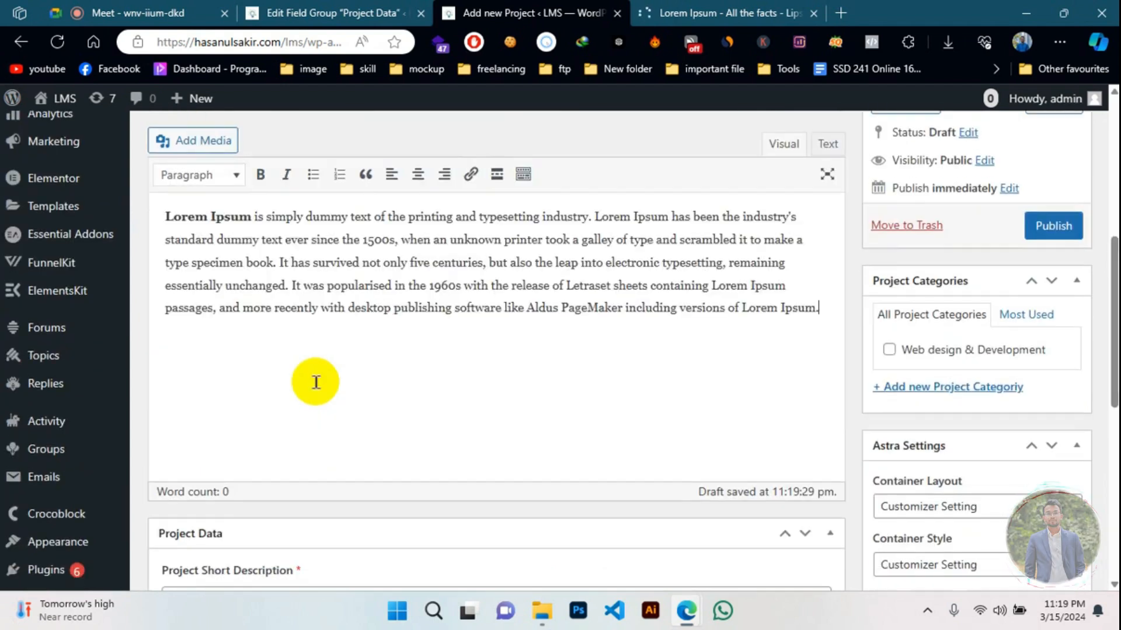
key("ctrl+a")
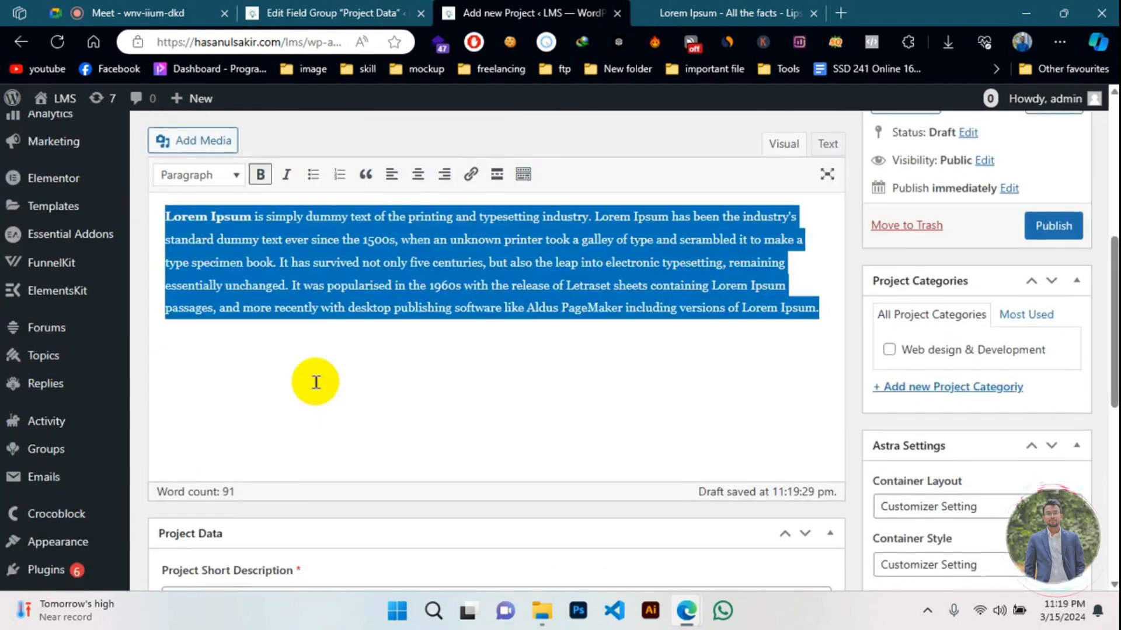
left_click(315, 382)
- Fill Project Short Description with the placeholder text from "Lorem Ipsum is simply dummy text" through "Lorem Ipsum has been the"
scroll(314, 382, "down", 5)
left_click(286, 301)
type("Lorem Ipsum is simply dummy text of the printing and typesetting industry. Lorem Ipsum has been the")
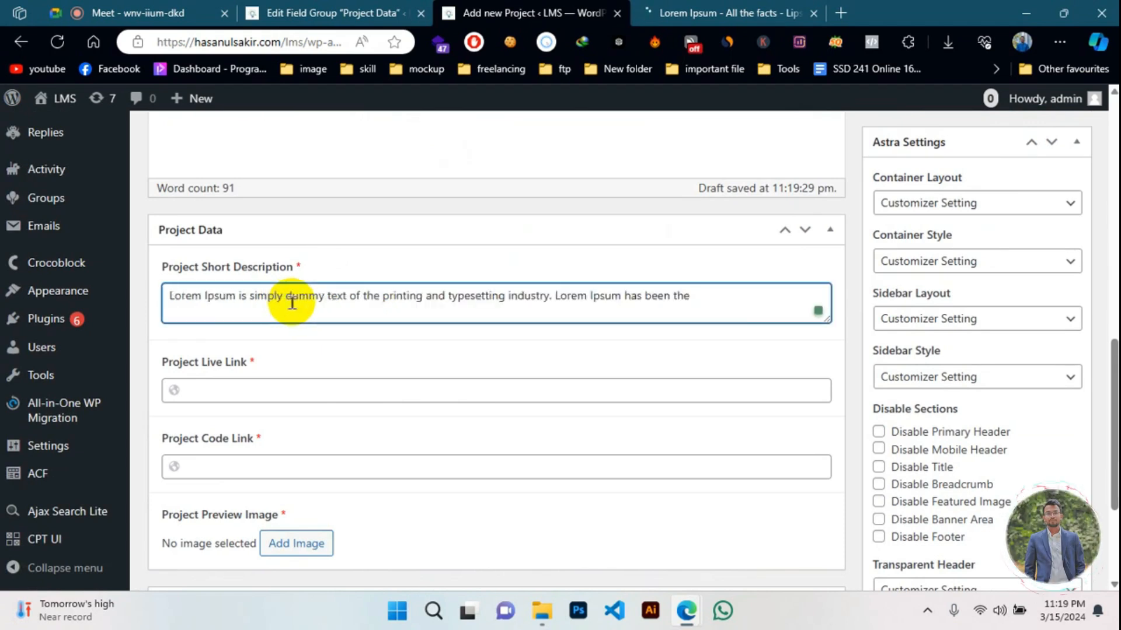
left_click_drag(733, 306, 170, 291)
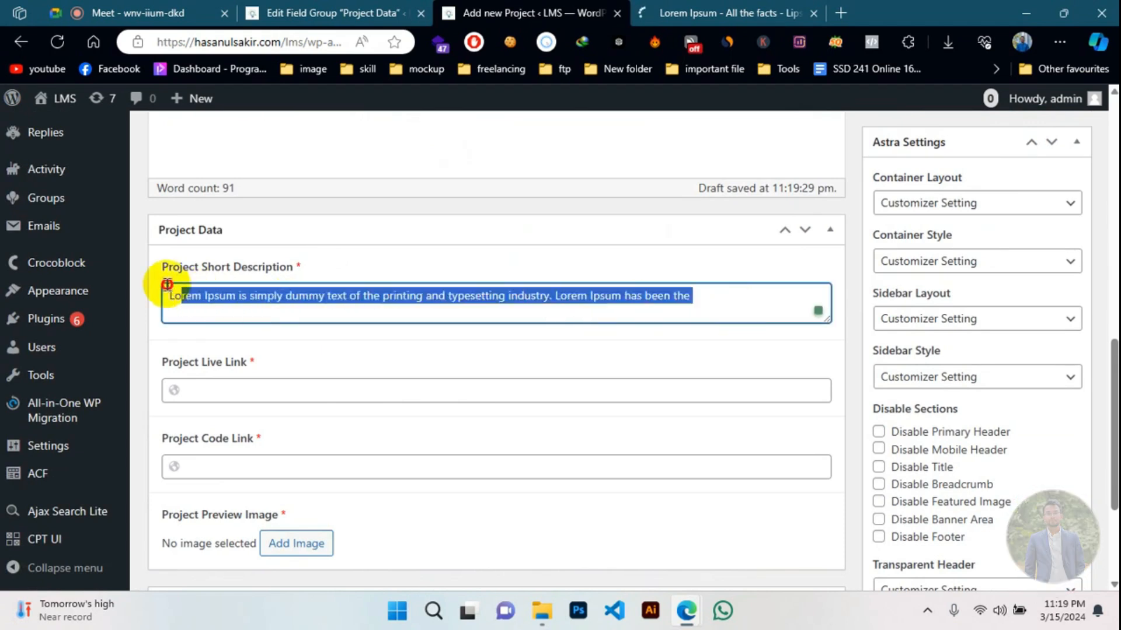
- Set Project Live Link to the site's own https address ending in /lms/, and Project Code Link to that address without the /lms/ part
scroll(269, 292, "down", 2)
left_click(257, 298)
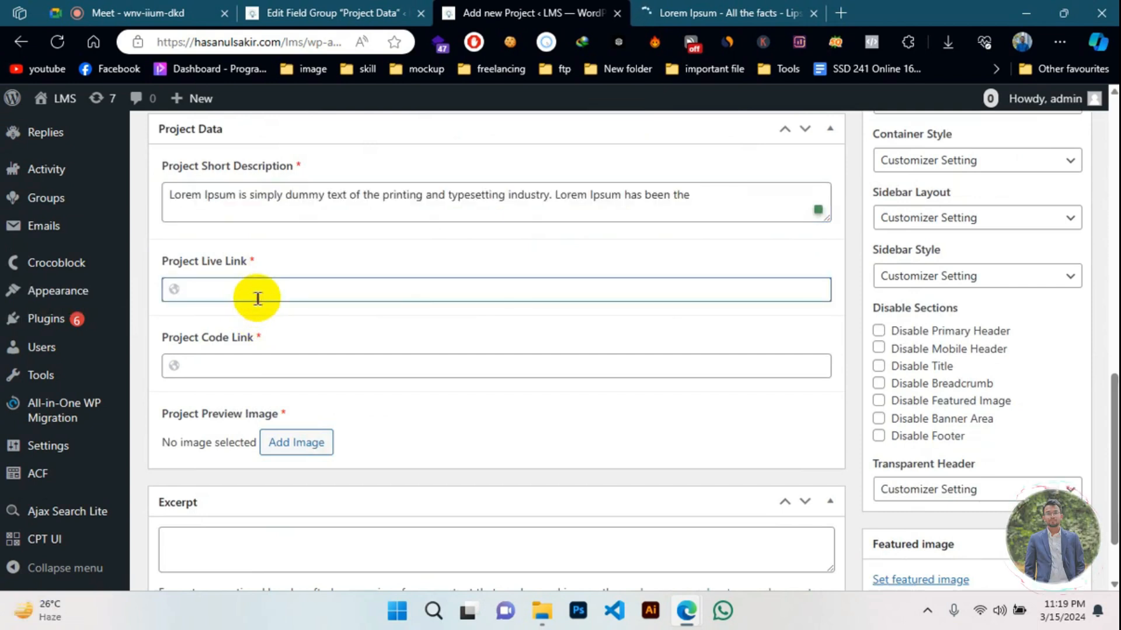
type("www.hasa")
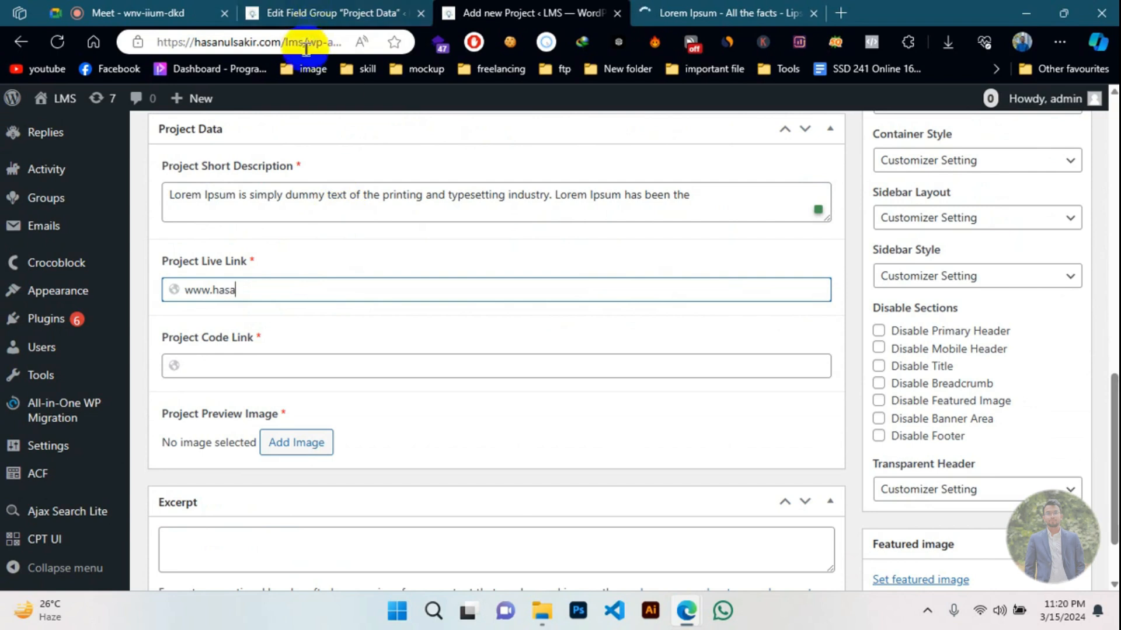
left_click_drag(307, 42, 62, 38)
key("ctrl+c")
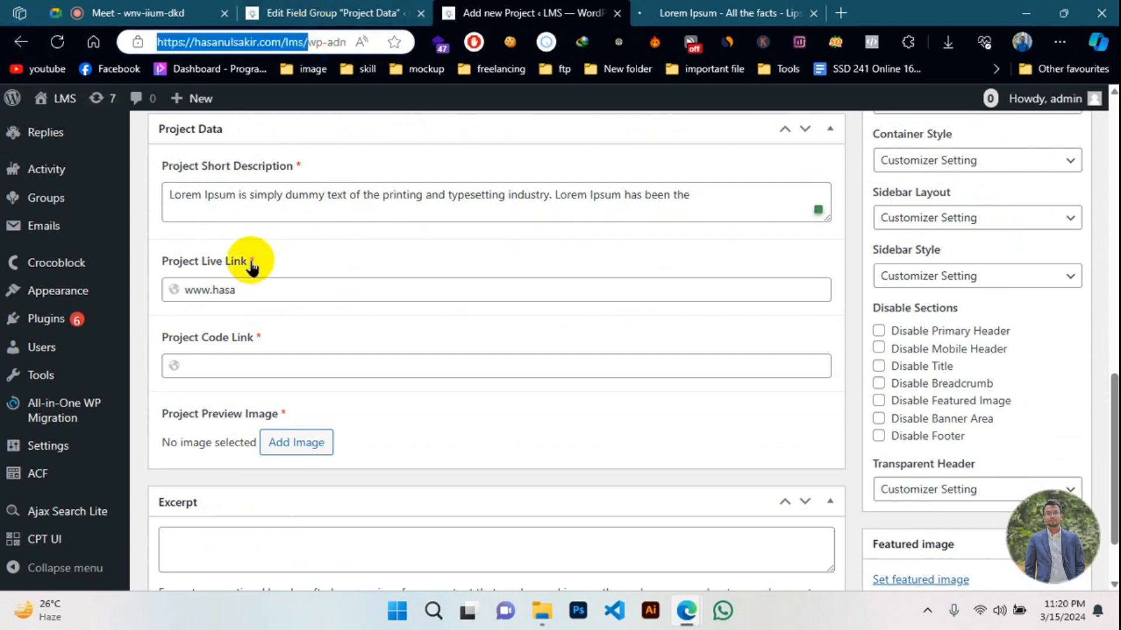
left_click(249, 295)
mouse_move(3, 292)
key("ctrl+v")
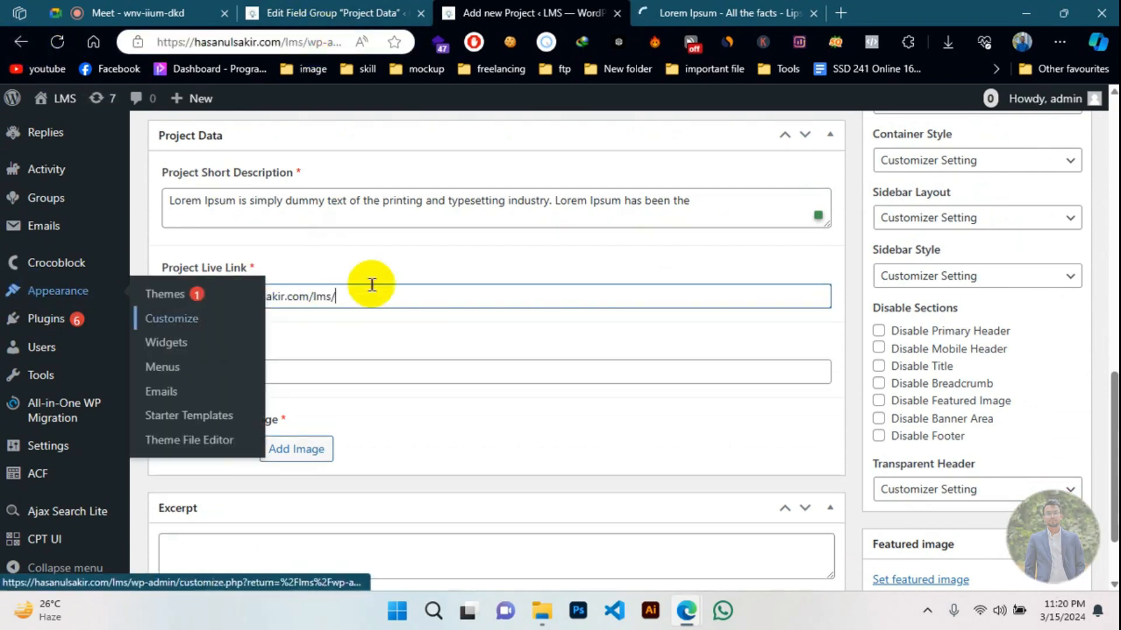
left_click(269, 366)
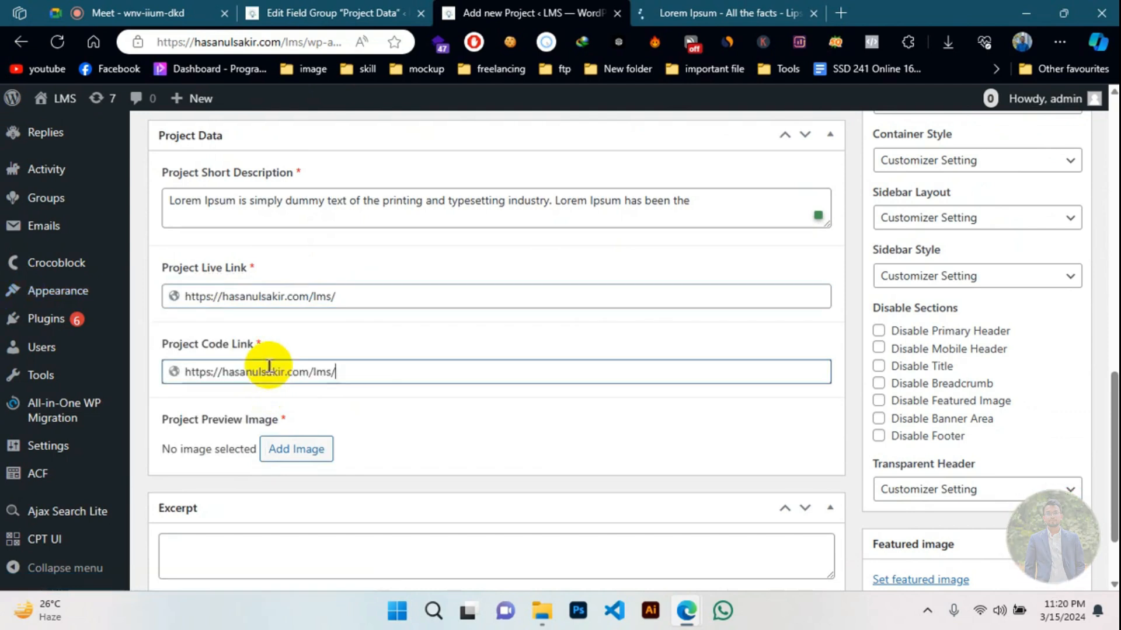
left_click_drag(307, 374, 481, 364)
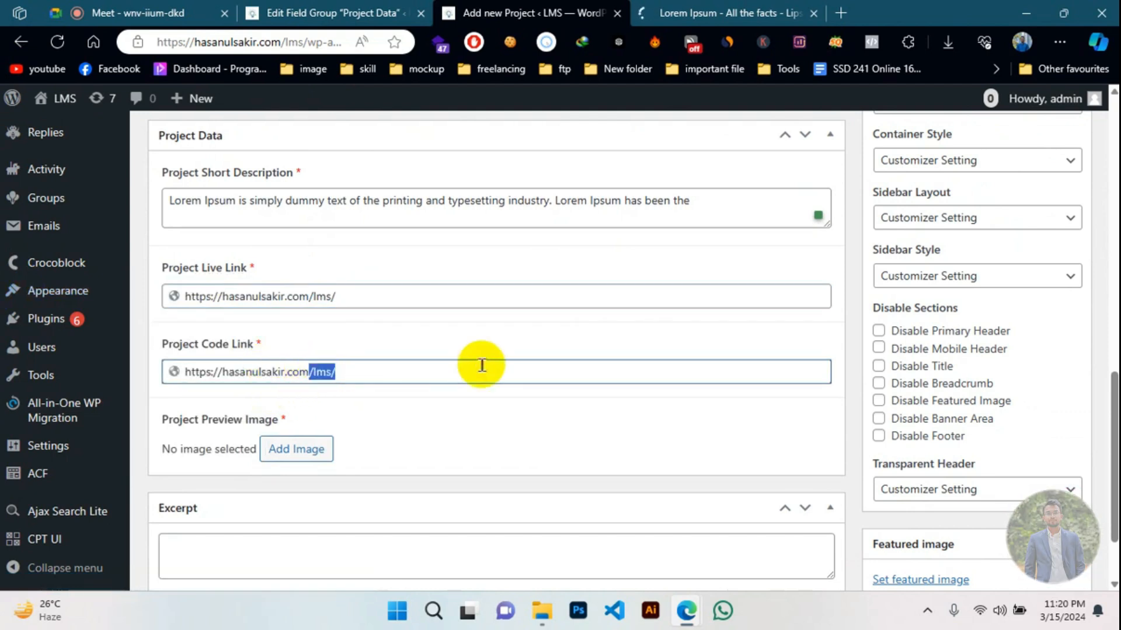
- Open the image selection for Project Preview Image and search the free images for "figma to html"
scroll(481, 365, "down", 2)
left_click(286, 359)
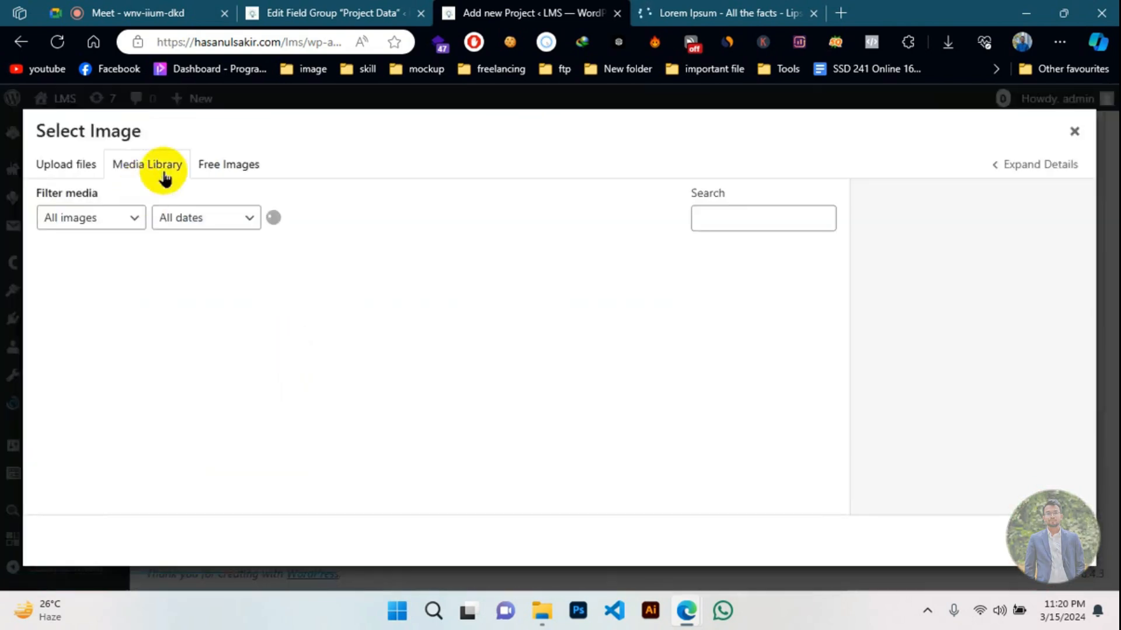
left_click(228, 164)
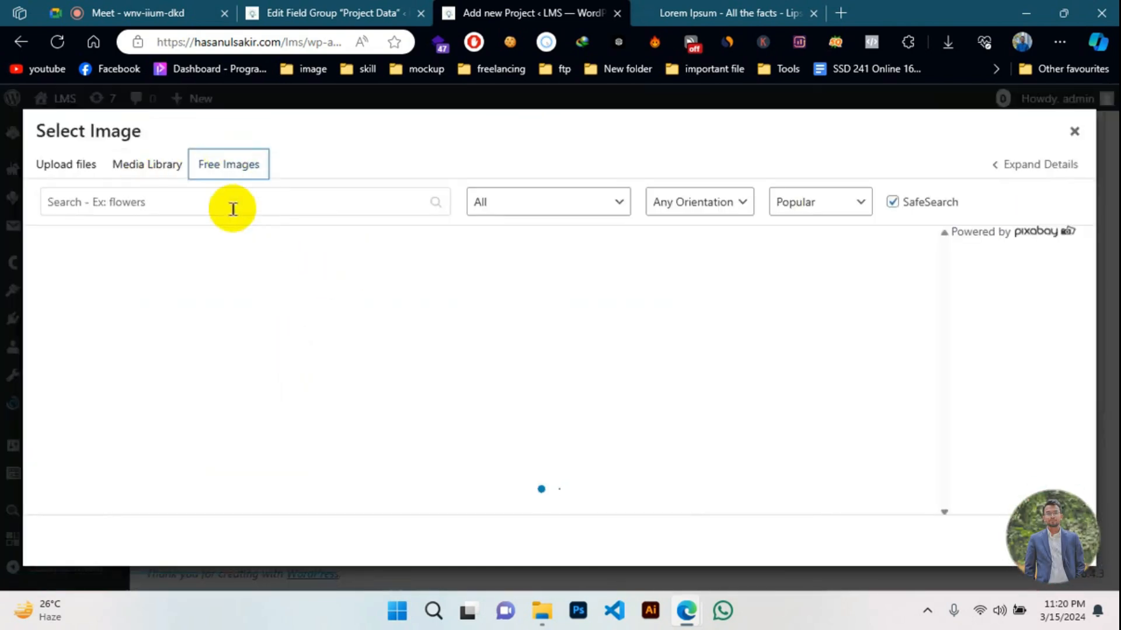
left_click(232, 209)
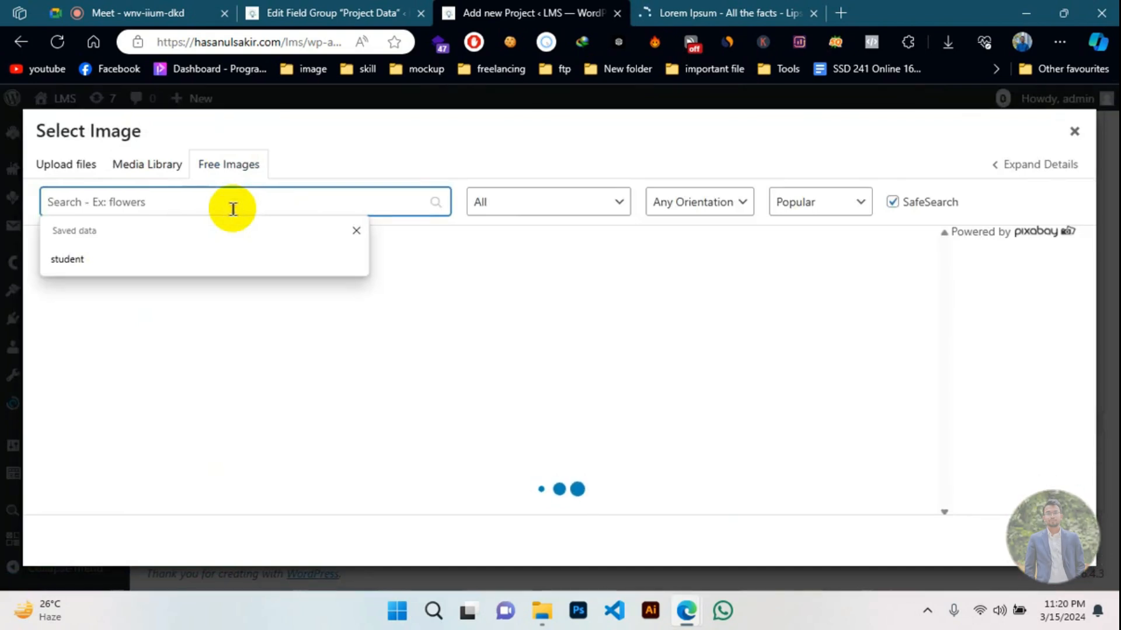
type("html to")
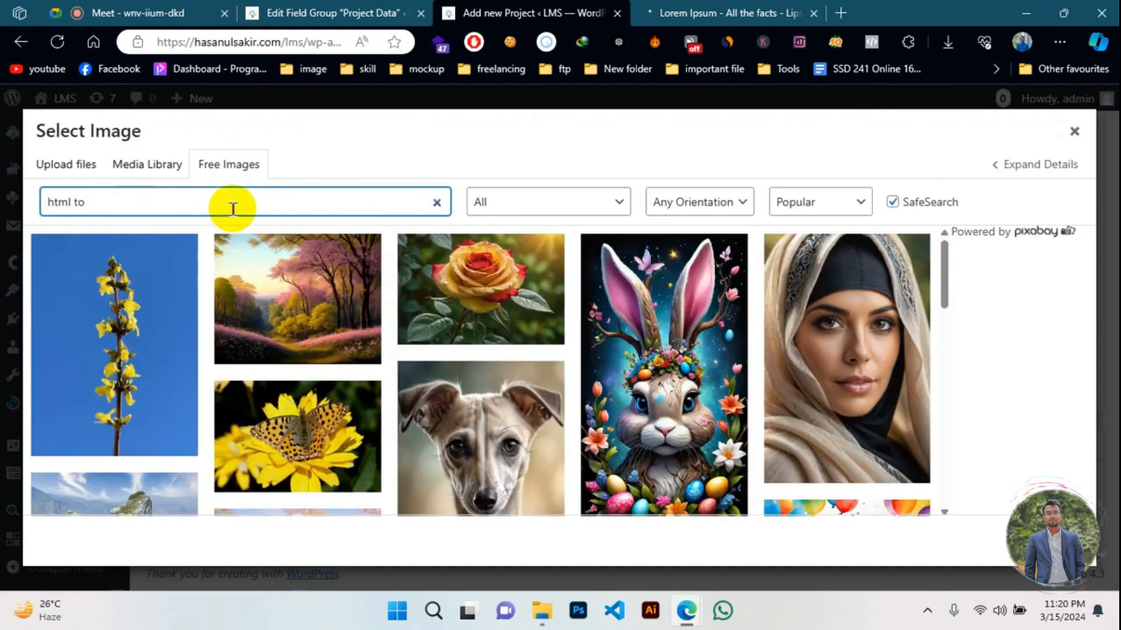
type("figma to")
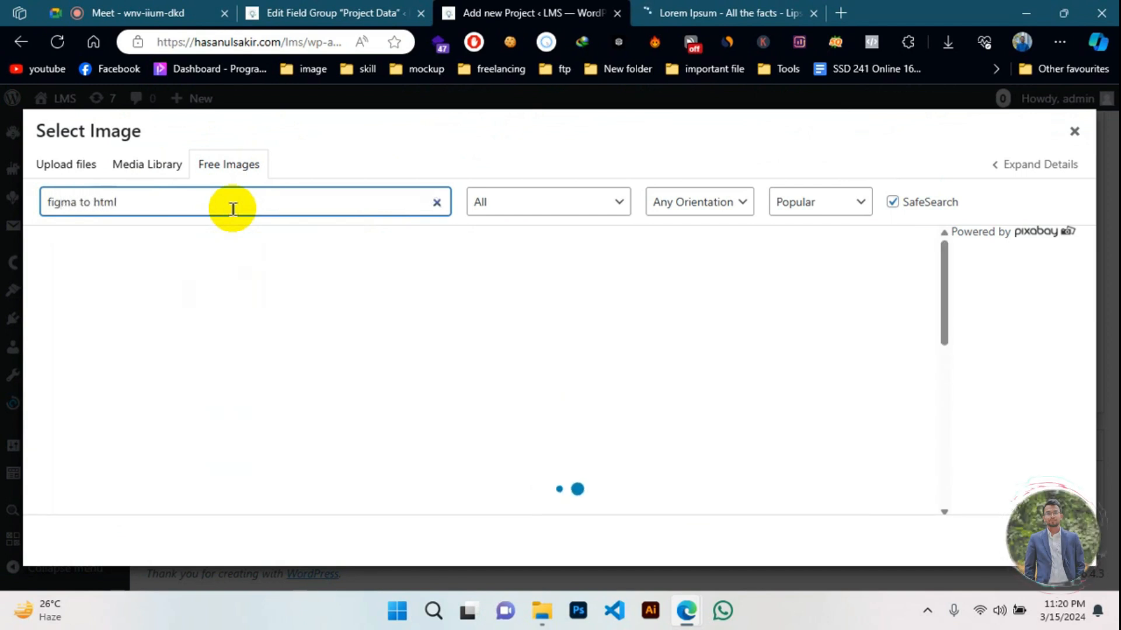
- Search the free images for "web template" and look through the results for a suitable project preview
left_click_drag(233, 208, 3, 216)
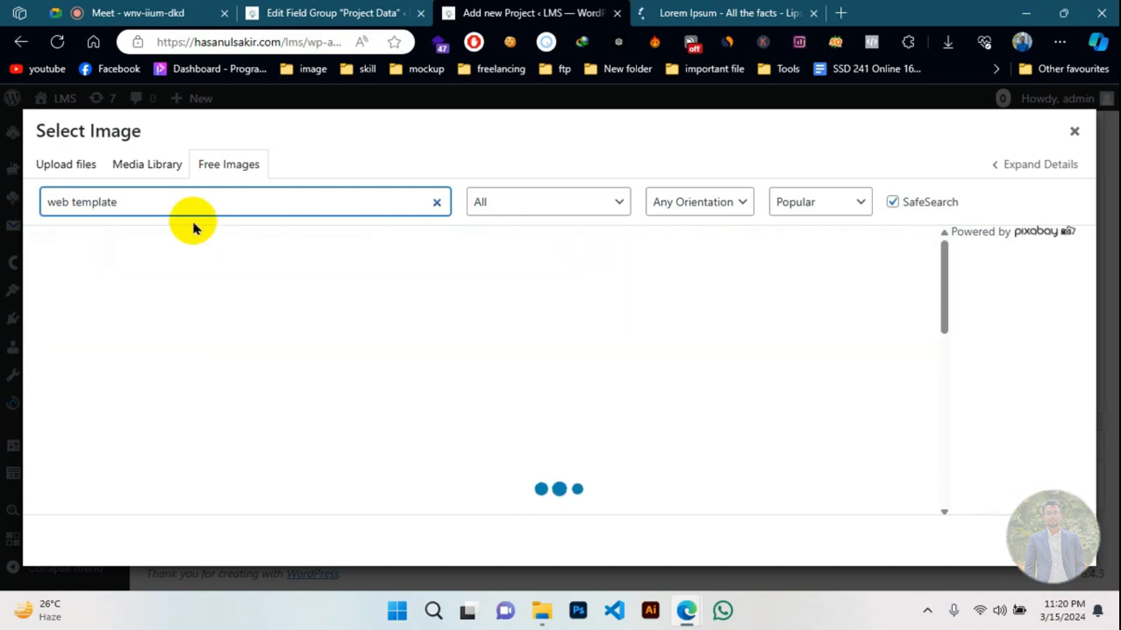
scroll(391, 358, "down", 5)
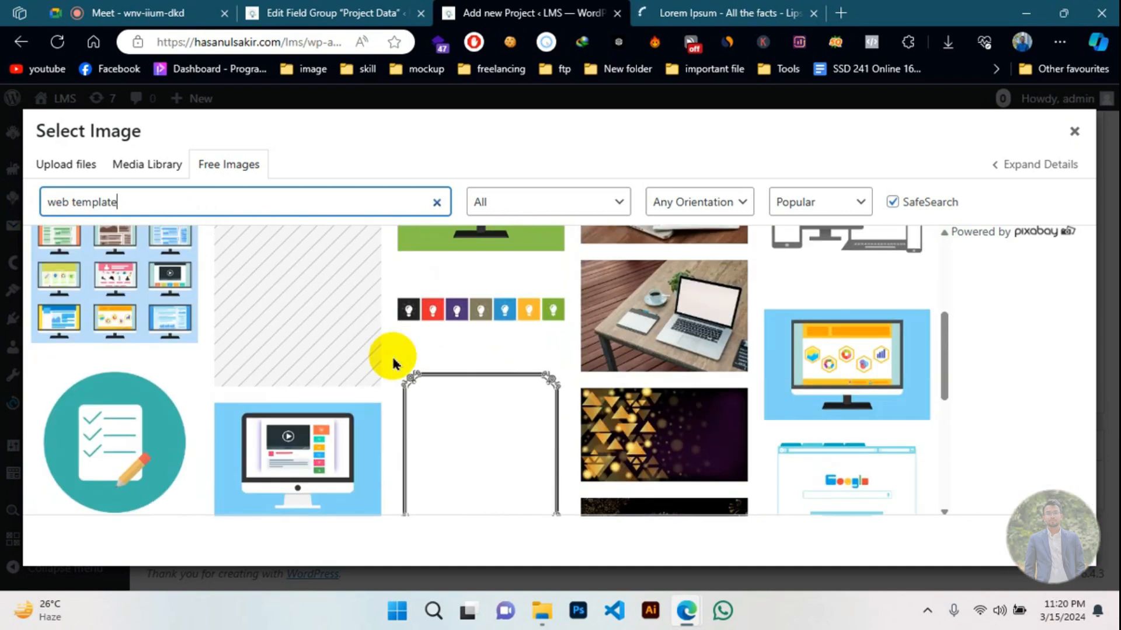
scroll(391, 357, "down", 4)
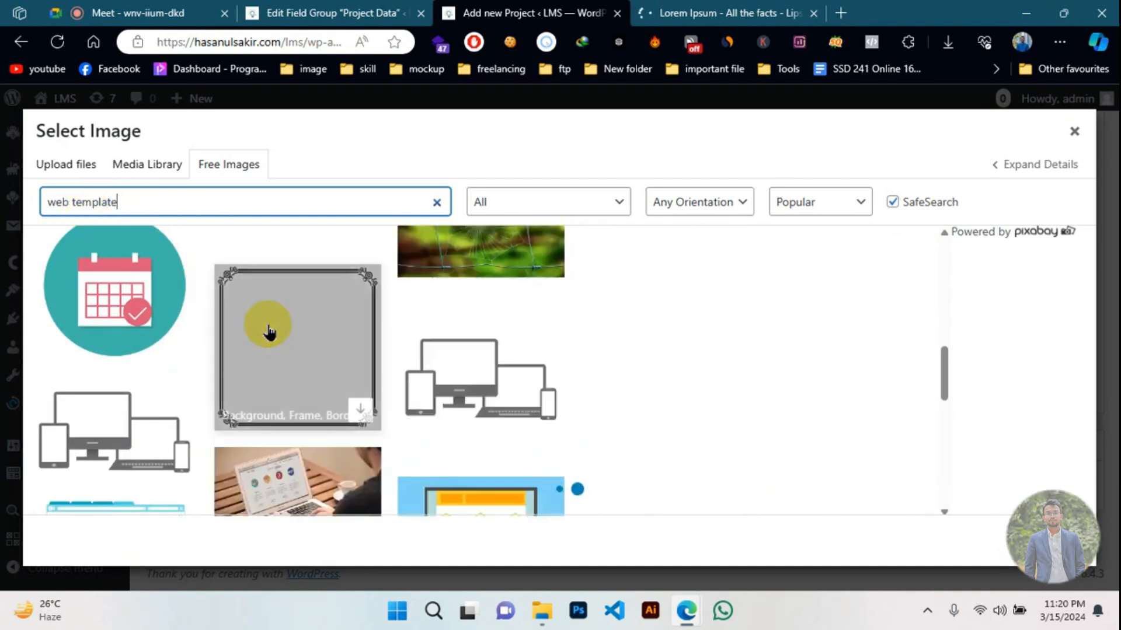
scroll(284, 382, "up", 6)
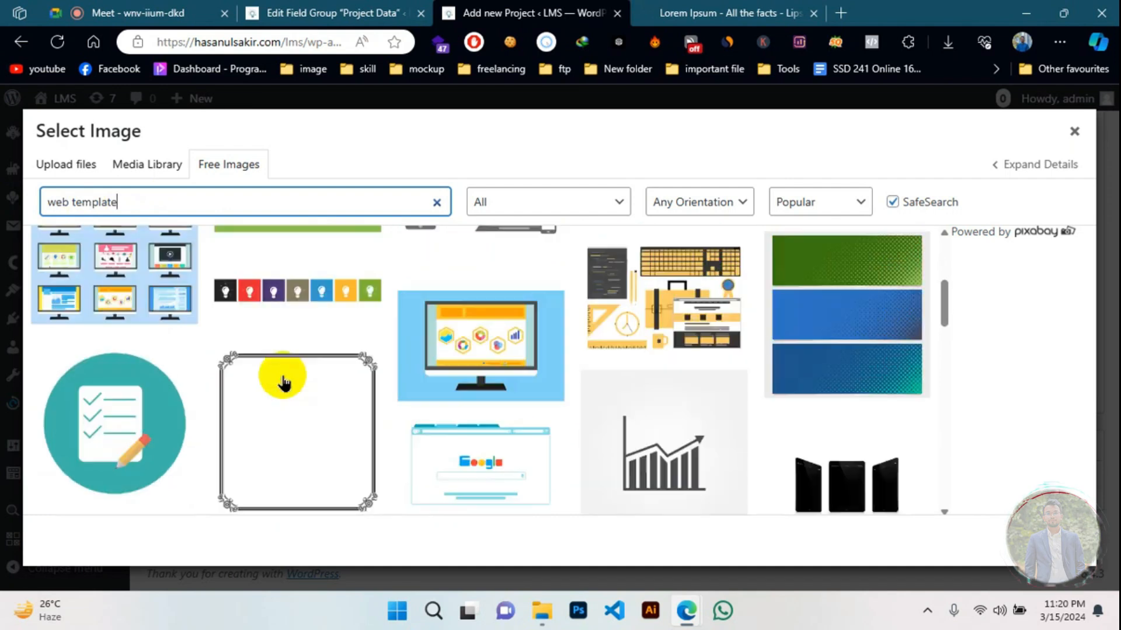
scroll(142, 374, "up", 3)
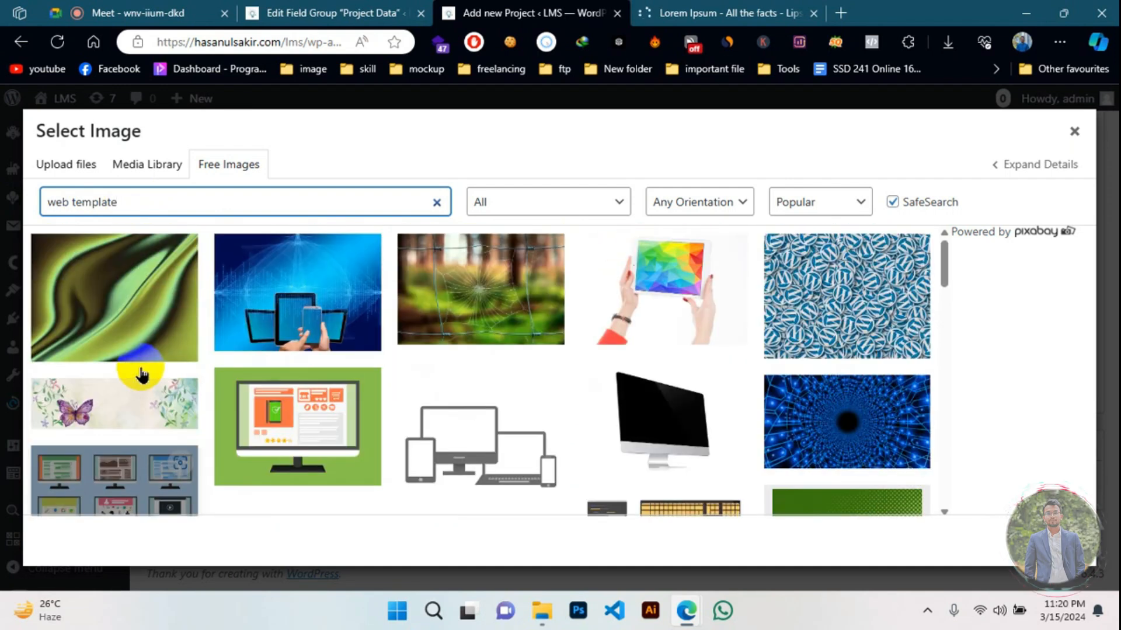
- Change the free image search to "web layout"
left_click_drag(74, 202, 242, 210)
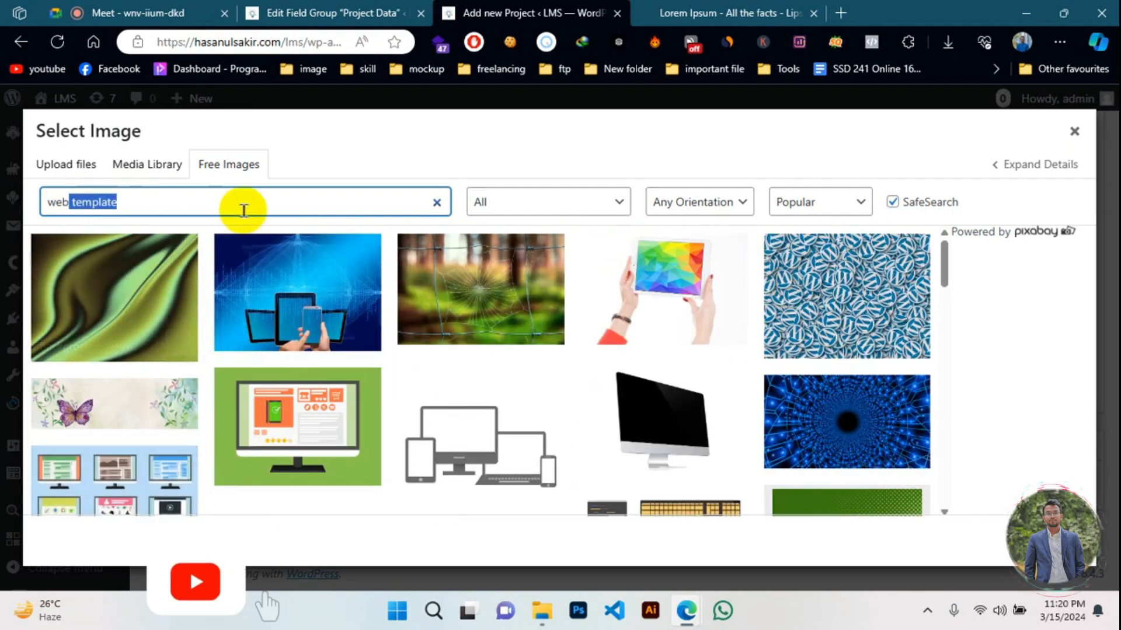
key("BackSpace")
key("BackSpace")
type("lyout")
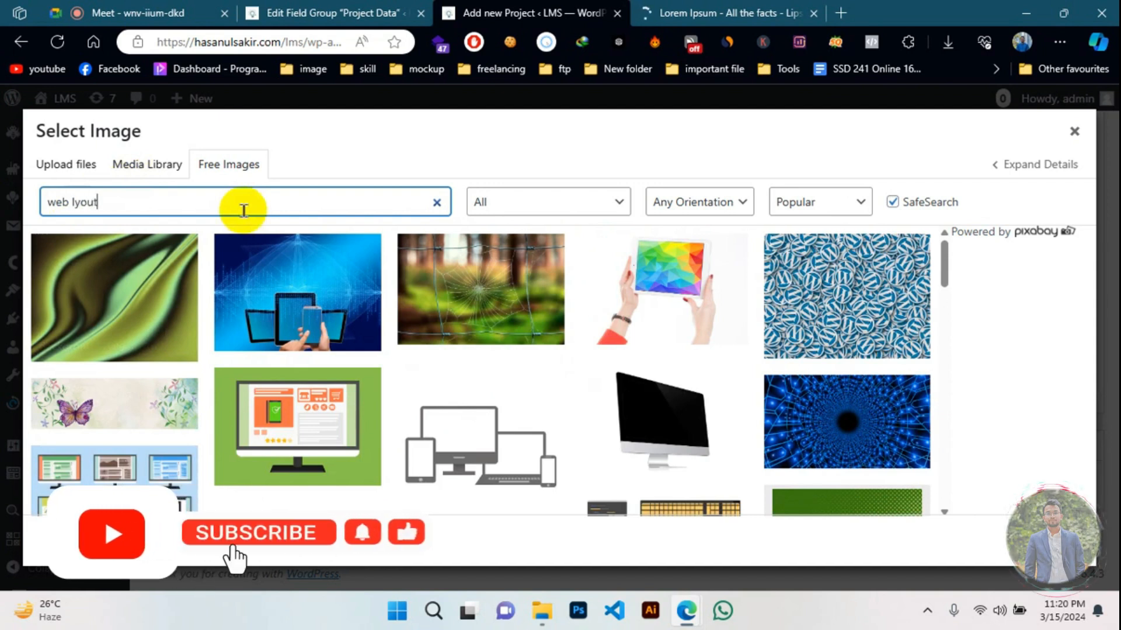
key("BackSpace")
key("BackSpace")
key("BackSpace")
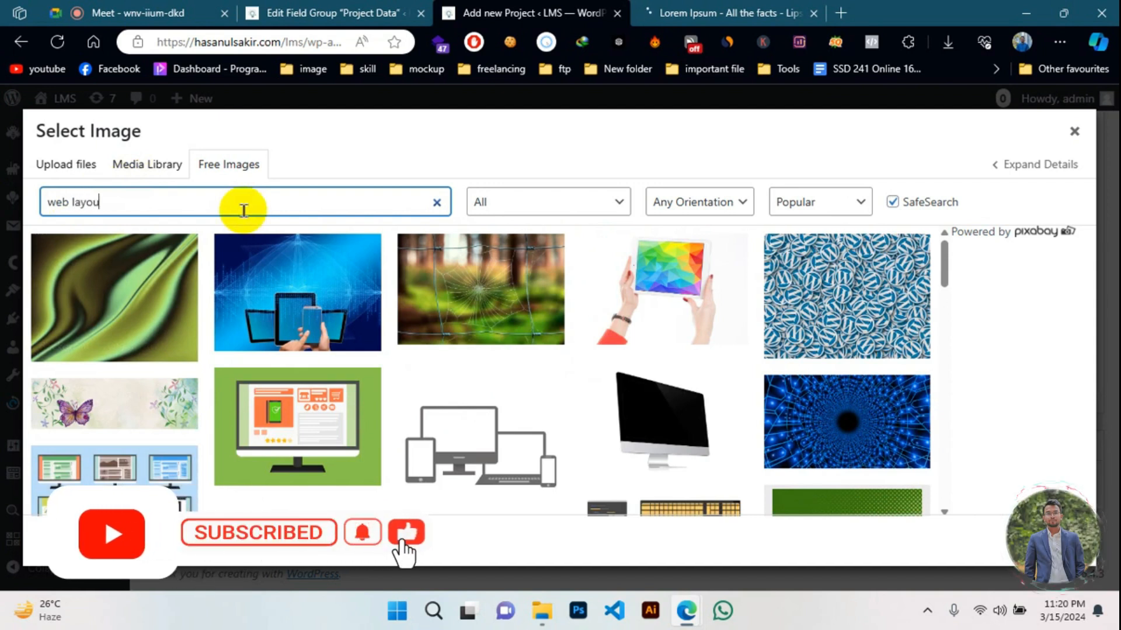
type("t")
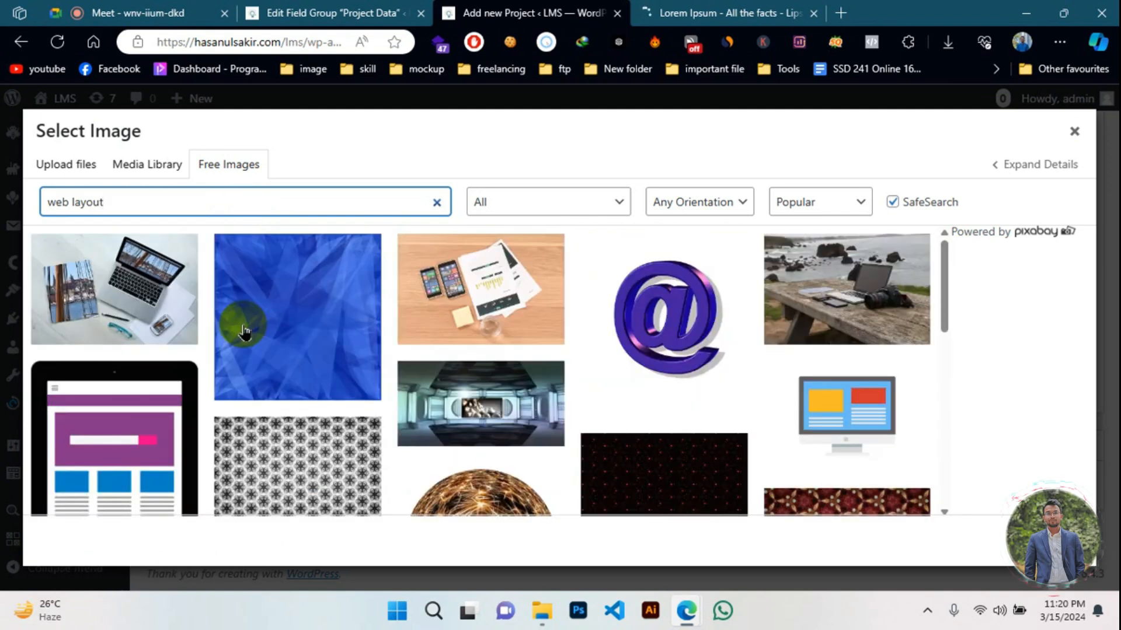
- Import the free image of a tablet with a purple website layout and use it as the Project Preview Image
scroll(158, 356, "down", 1)
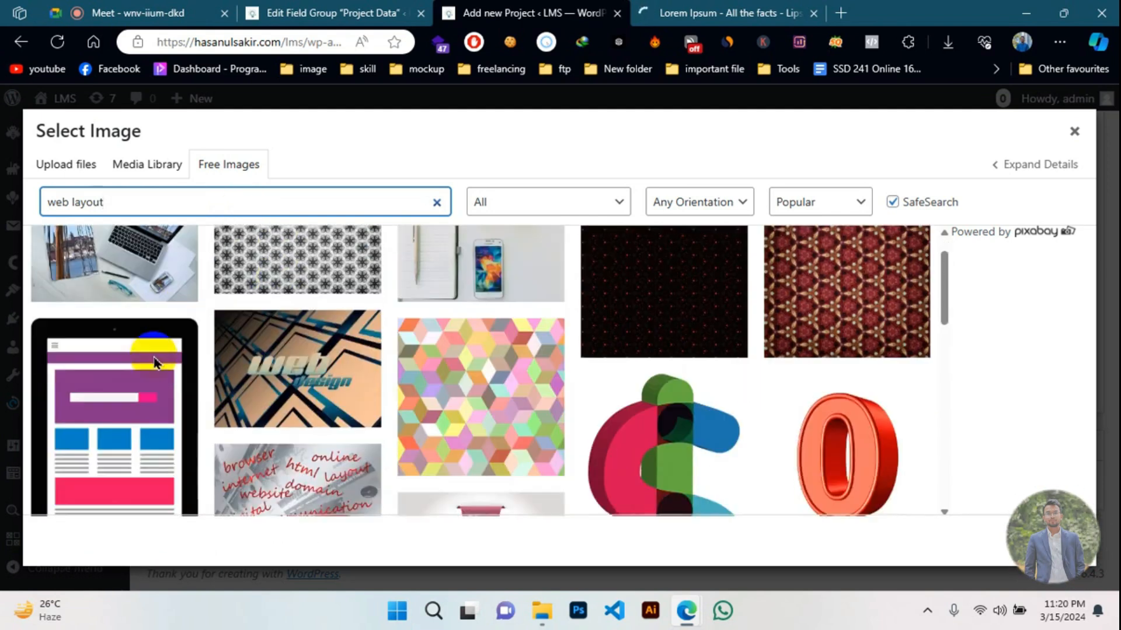
scroll(144, 404, "down", 1)
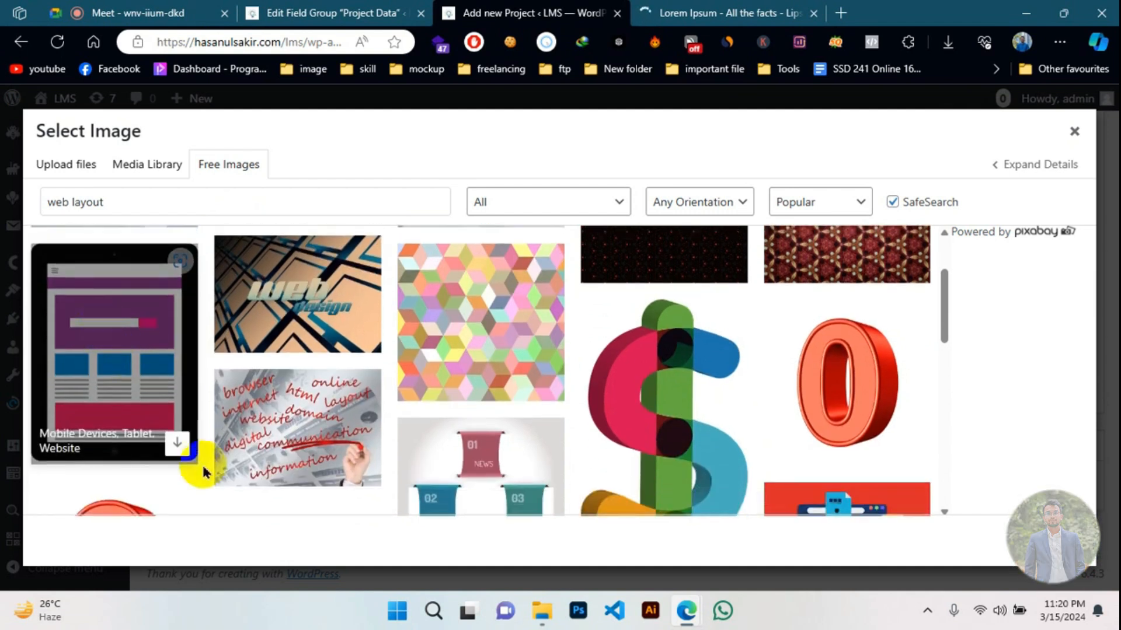
left_click(176, 444)
scroll(265, 401, "down", 5)
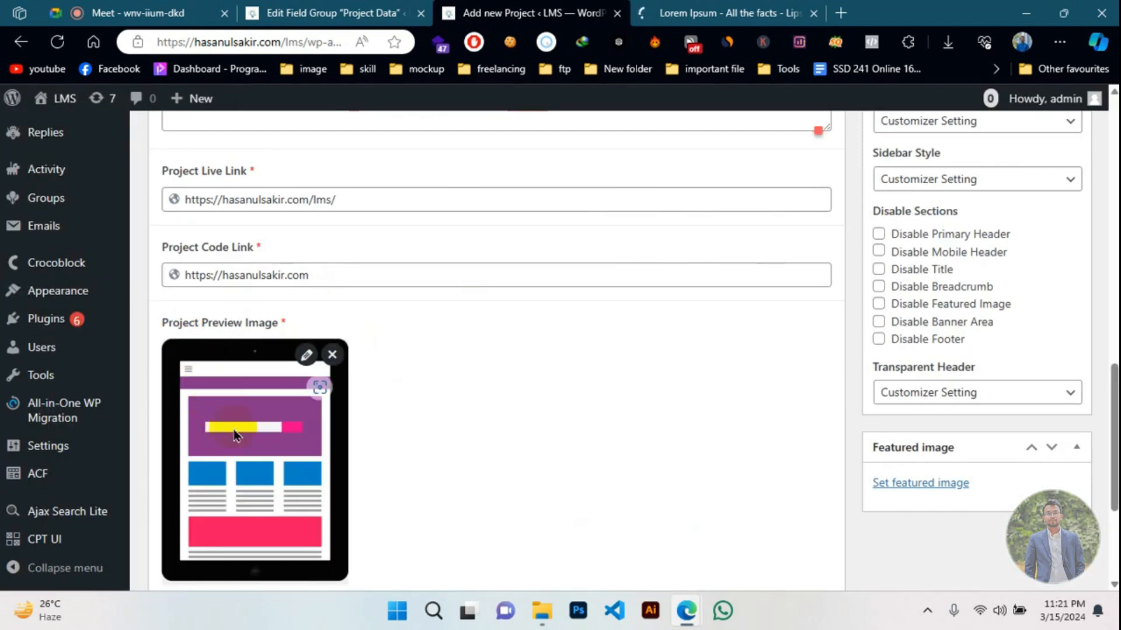
- Remove the current Project Preview Image and open its image selection for uploading a file
scroll(234, 434, "down", 3)
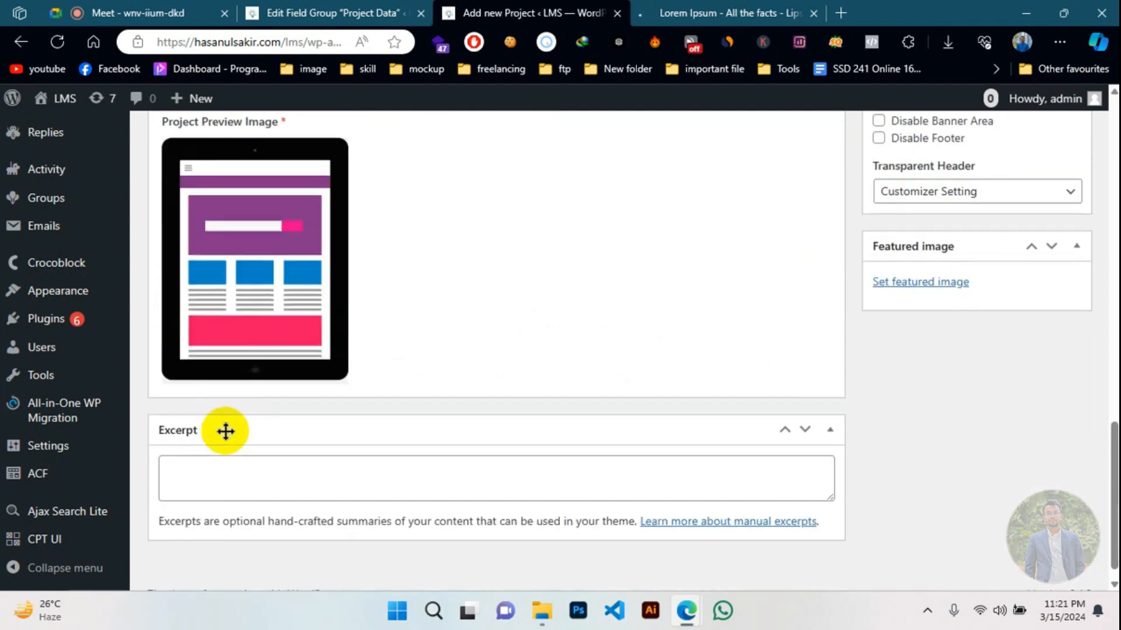
left_click(284, 289)
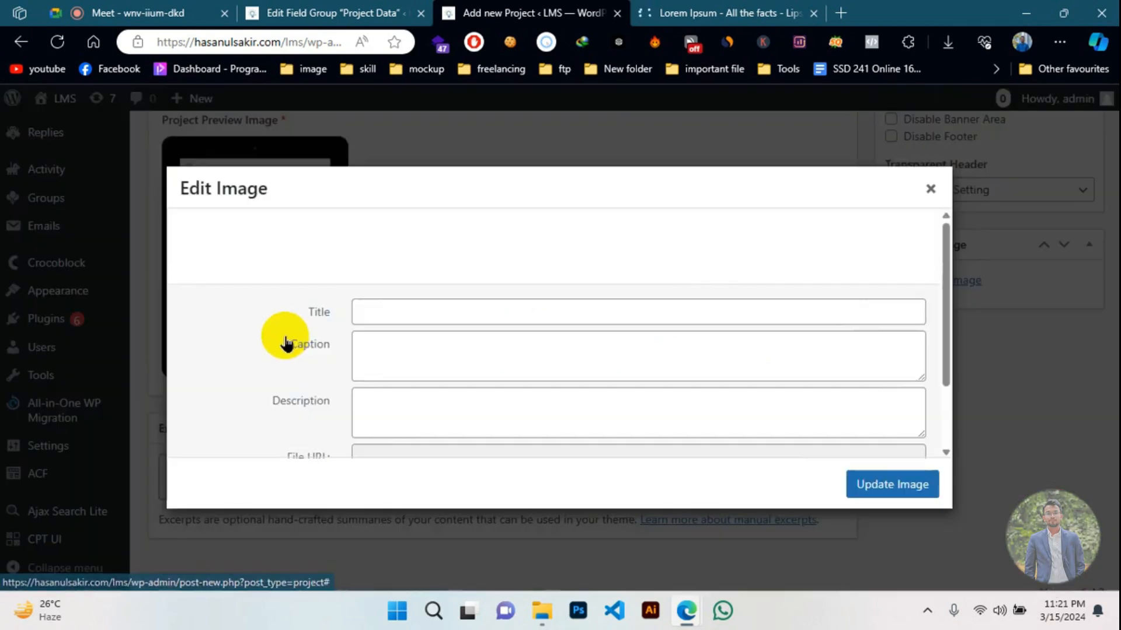
left_click(933, 186)
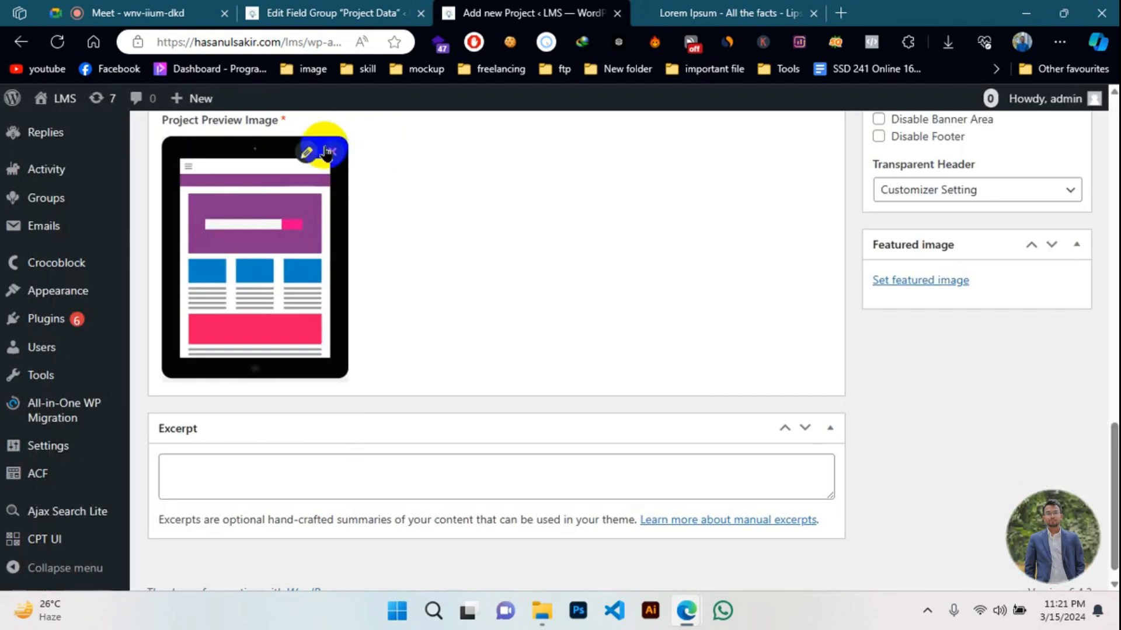
left_click(332, 150)
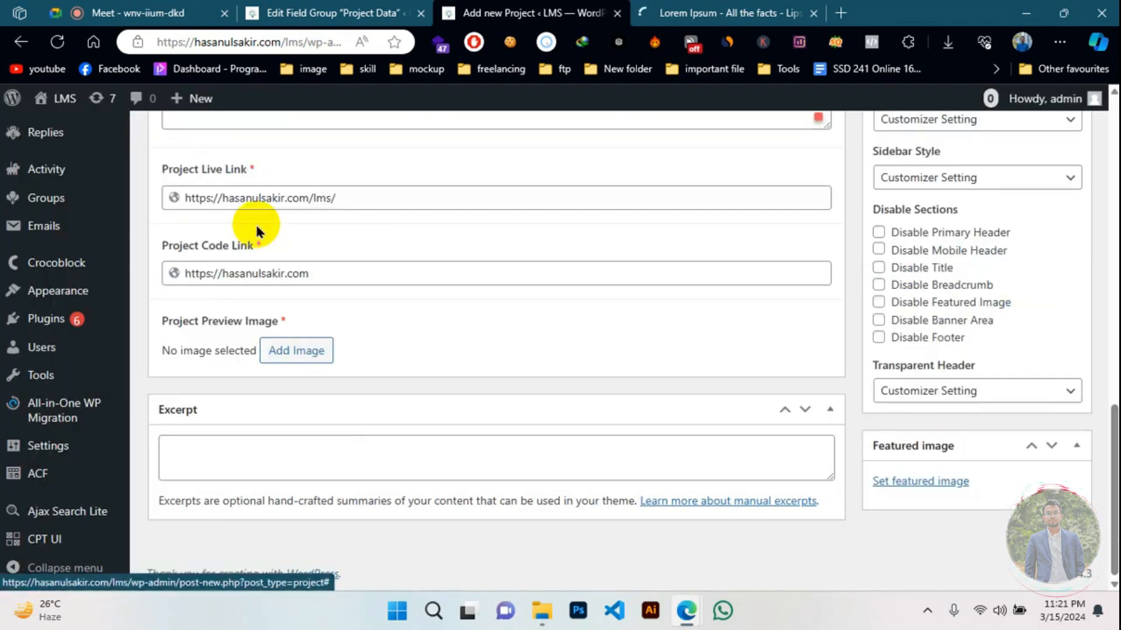
left_click(285, 352)
left_click(65, 166)
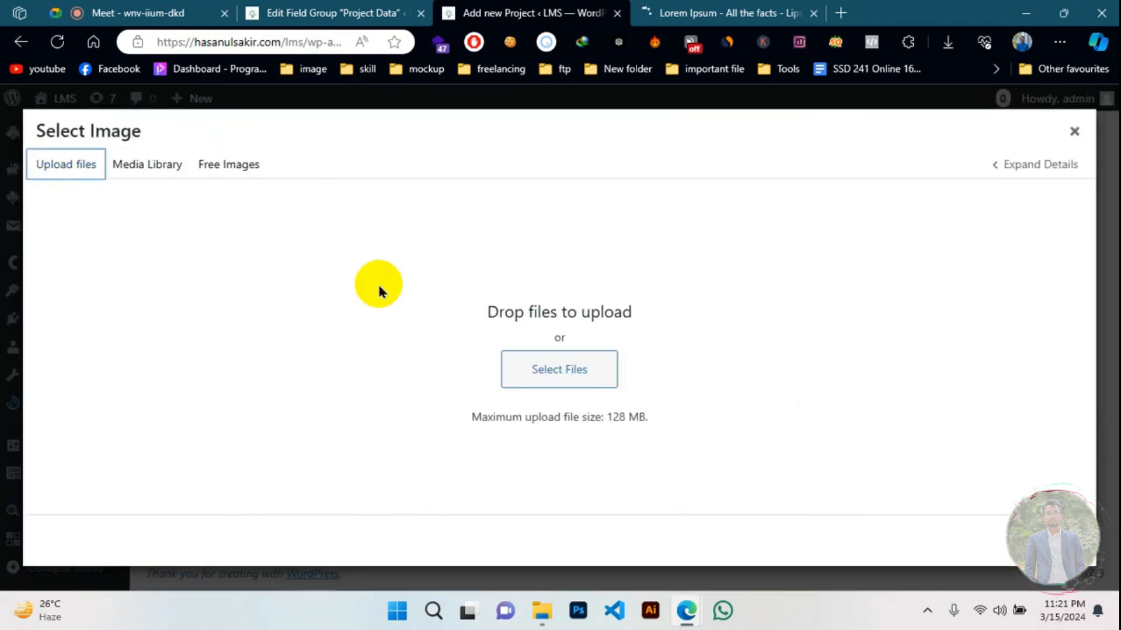
- Try to upload banner2.webp from the Downloads folder as the Project Preview Image
left_click(537, 373)
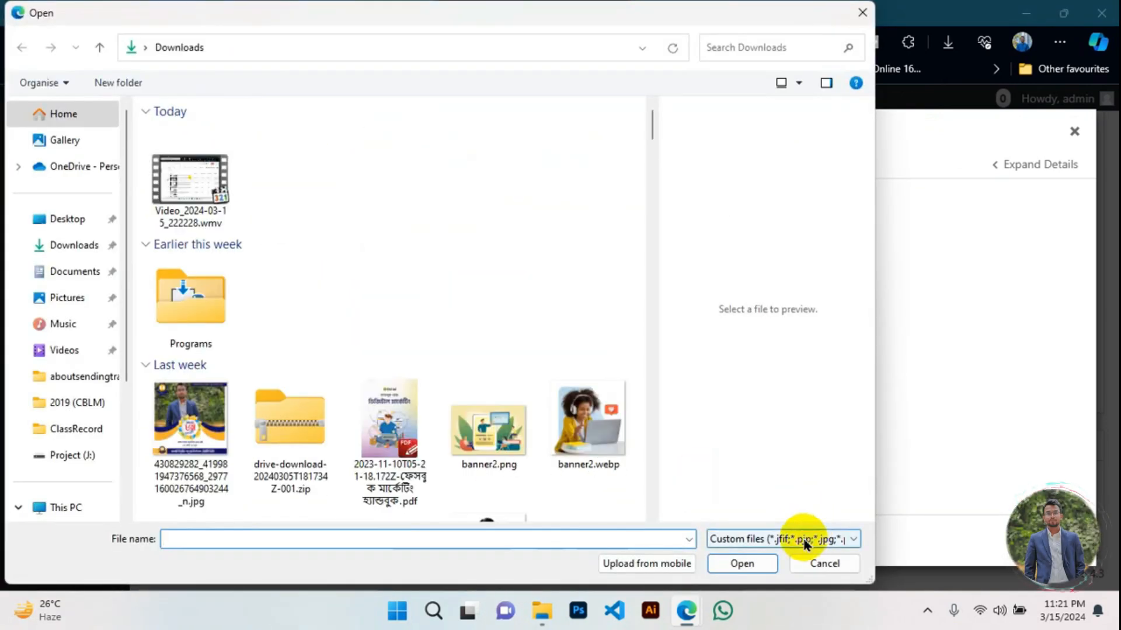
left_click(805, 544)
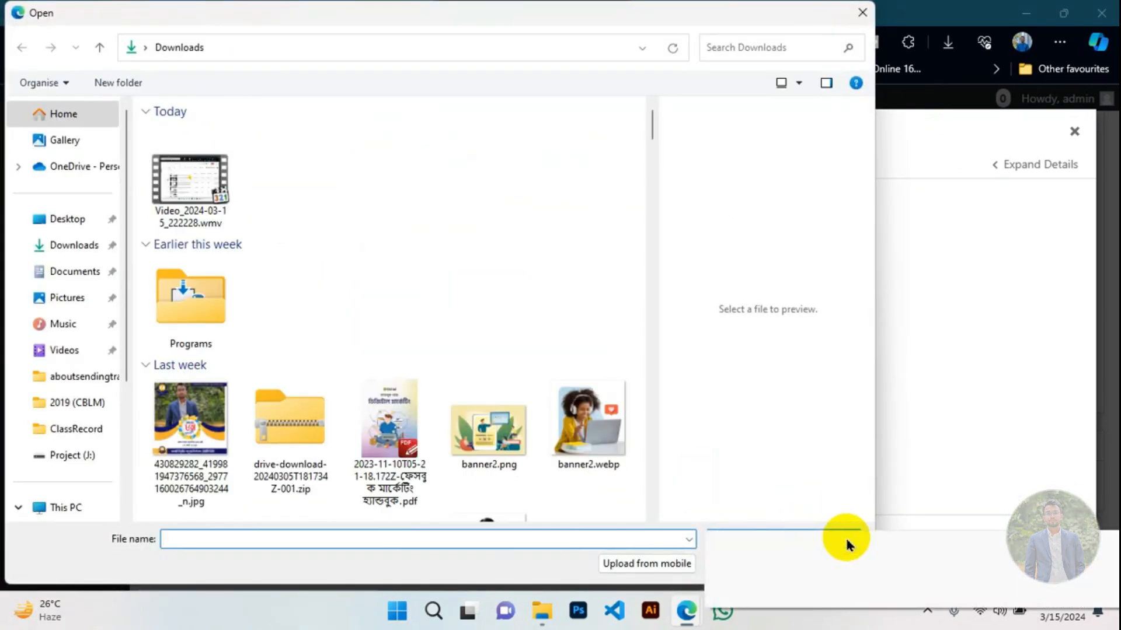
left_click(775, 309)
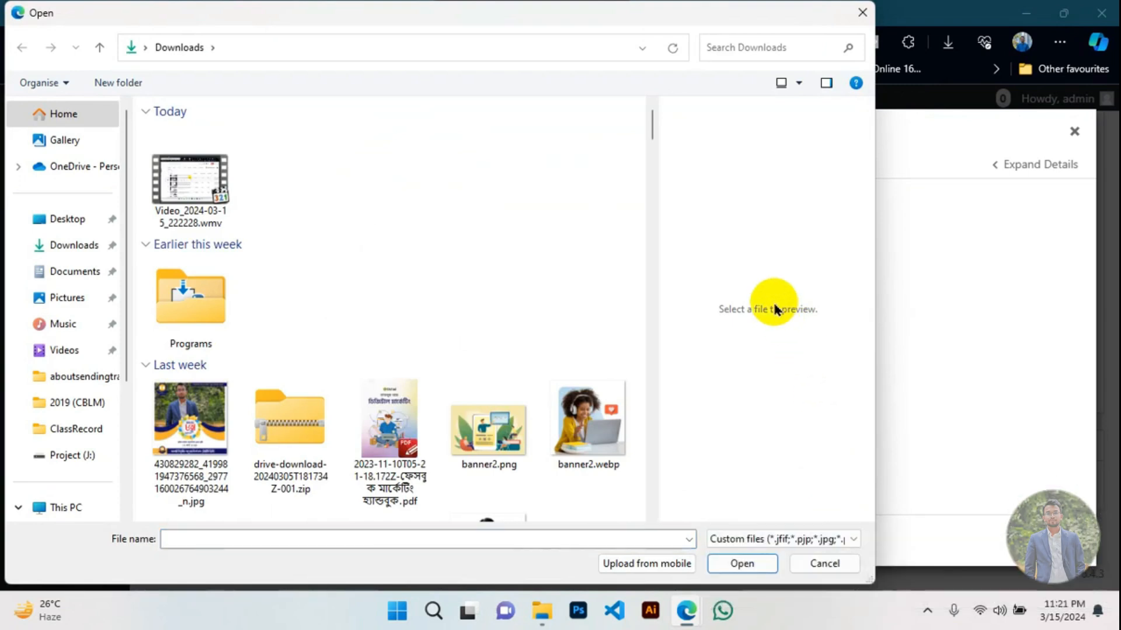
left_click(801, 537)
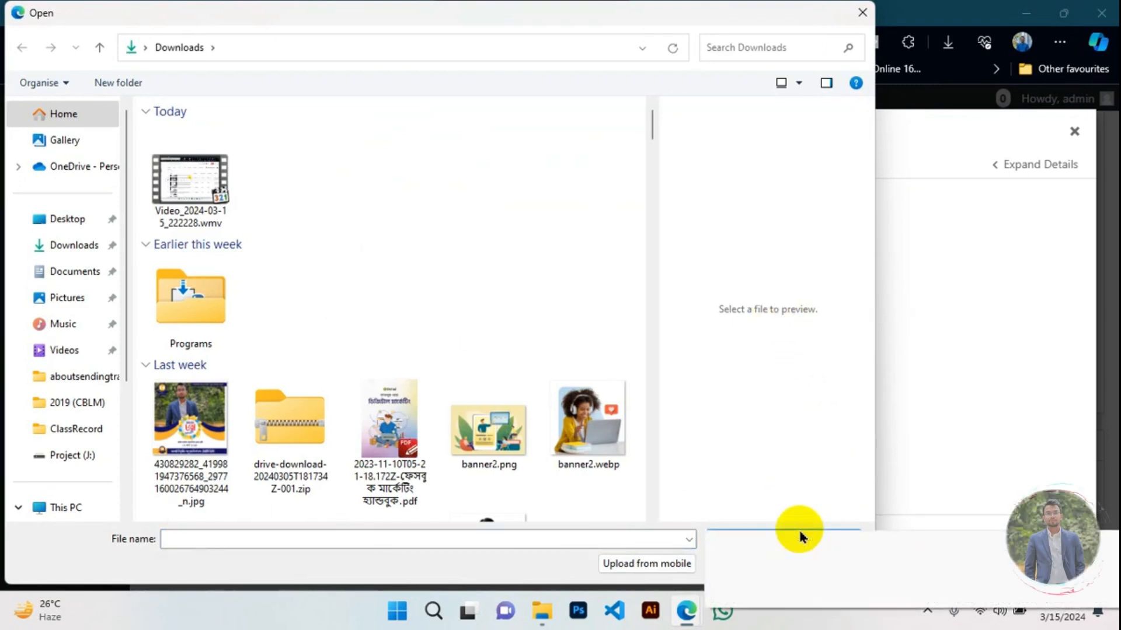
left_click(585, 445)
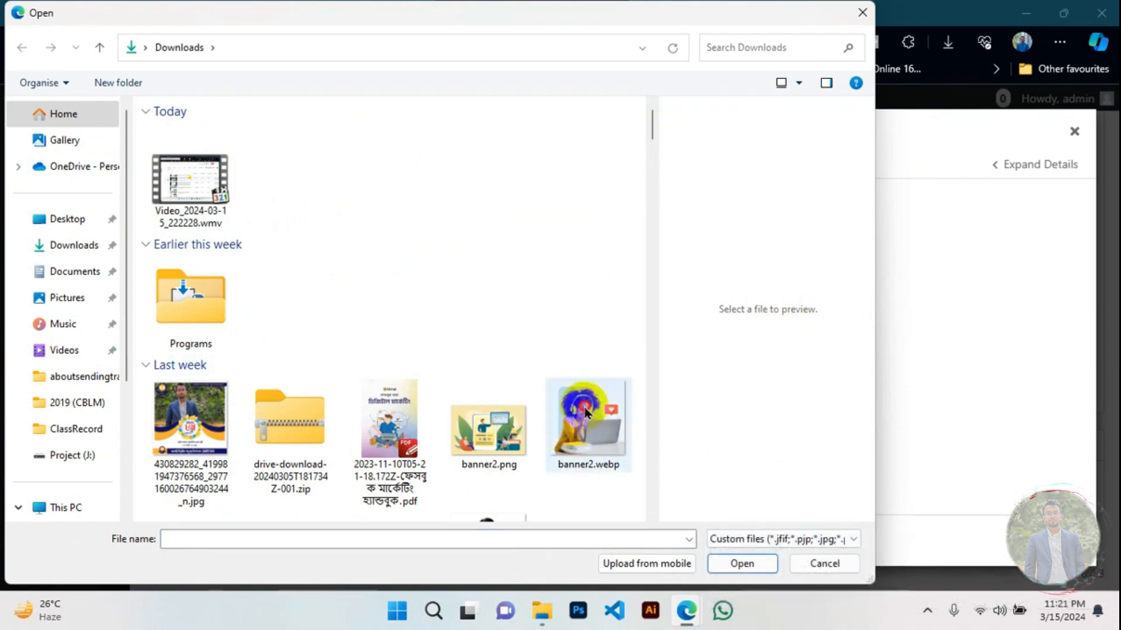
left_click(587, 447)
left_click(741, 562)
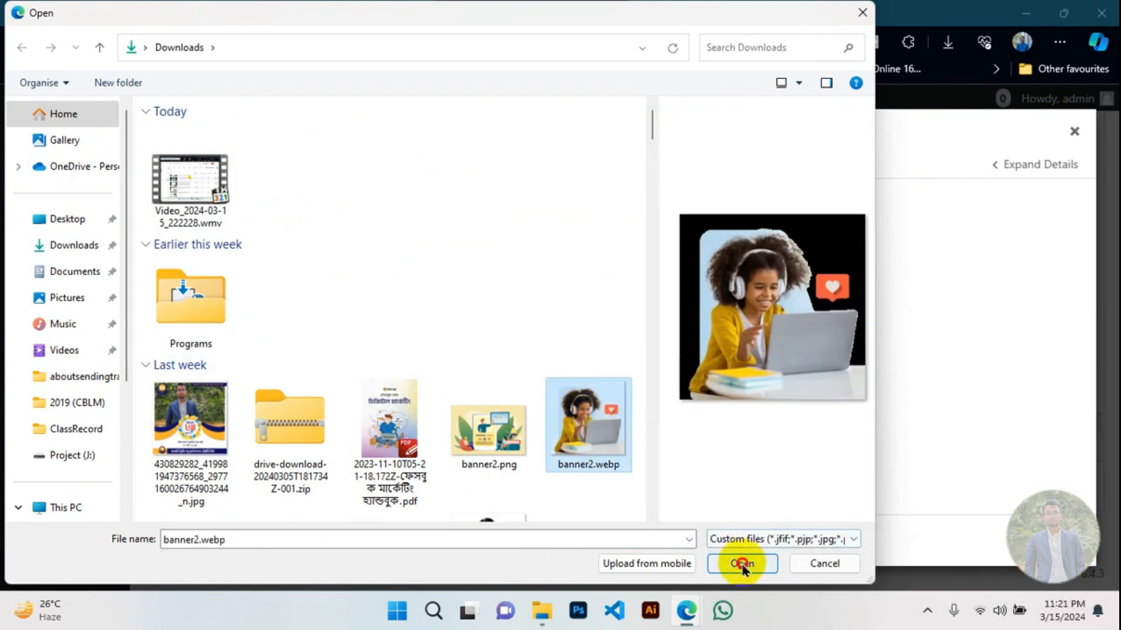
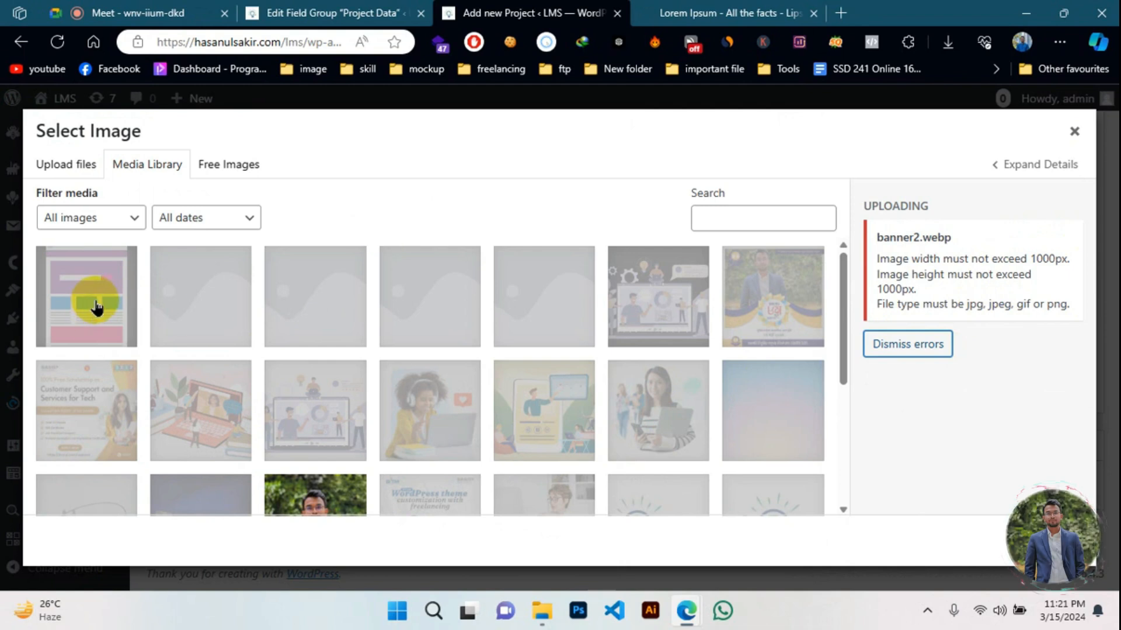
- Dismiss the upload errors and try to choose the tablet website image from the media library
left_click(928, 344)
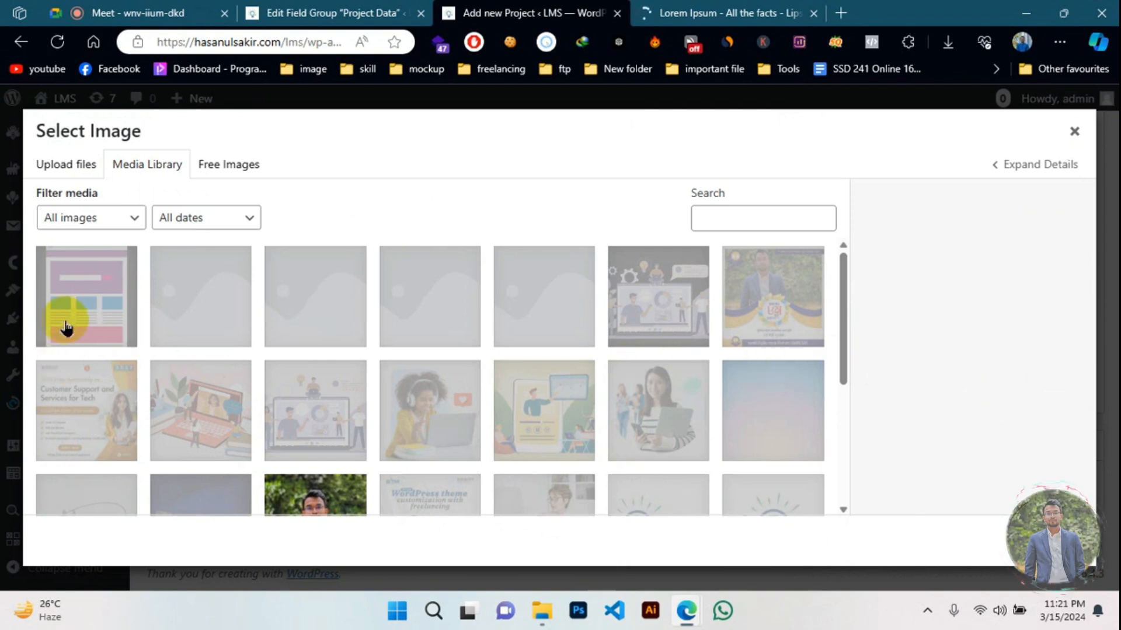
left_click(67, 320)
left_click(892, 211)
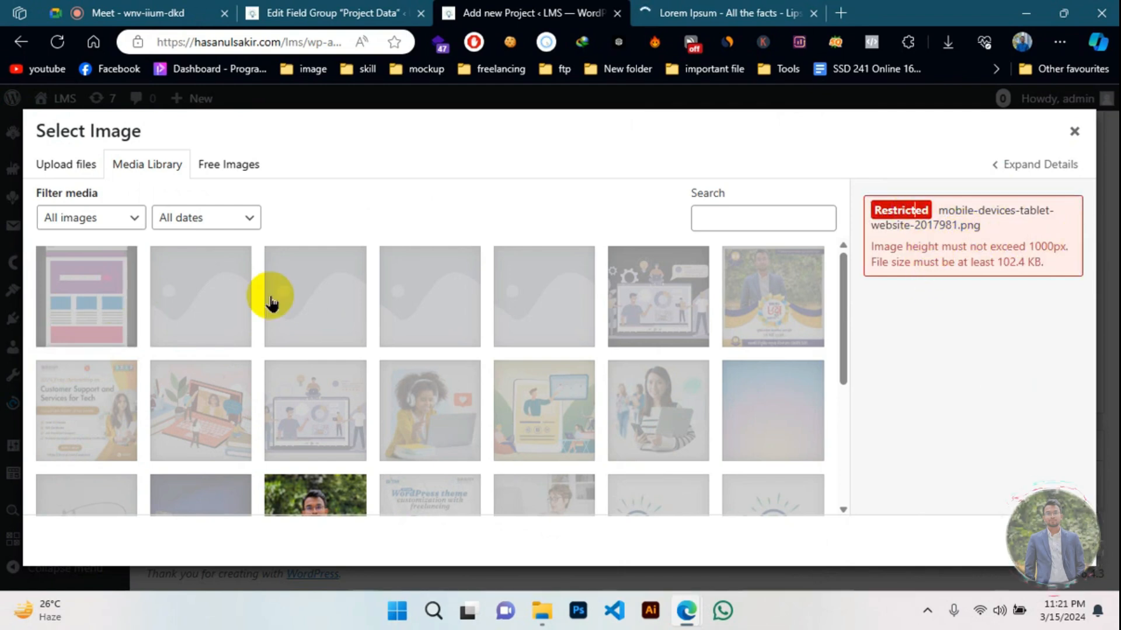
- Search the free images for "web layout" to find a new Project Preview Image
left_click(229, 165)
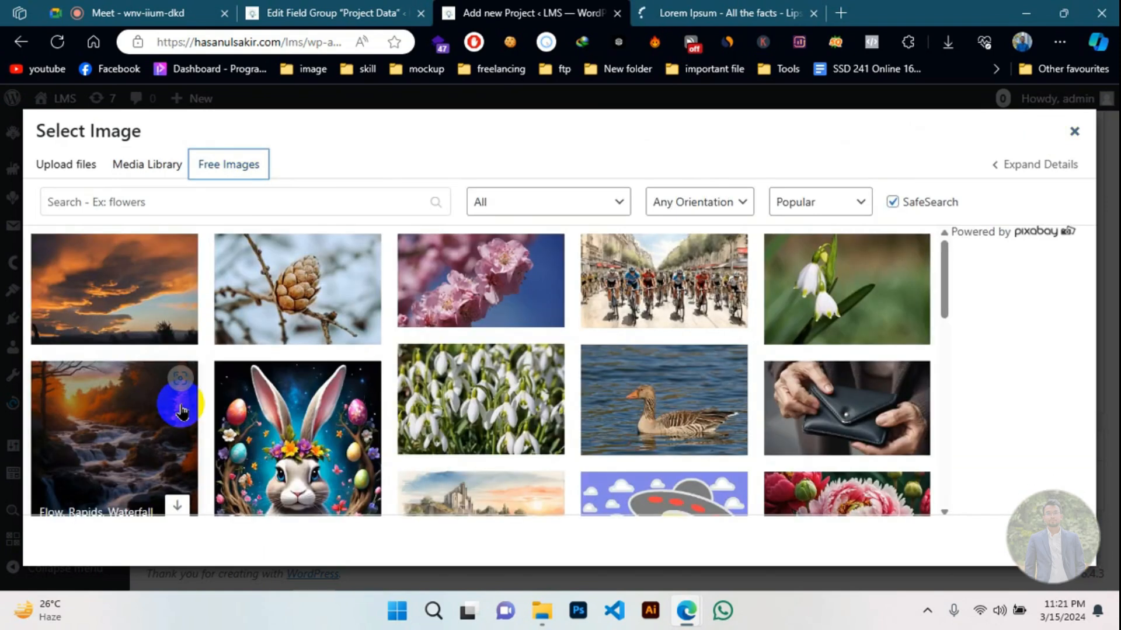
left_click(149, 210)
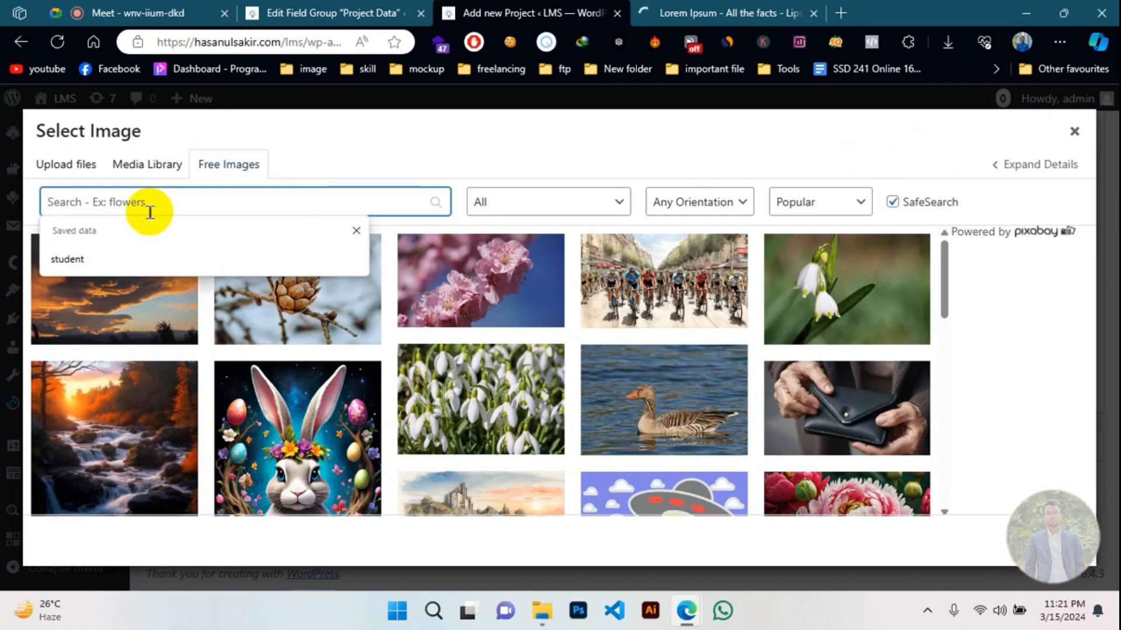
type("web layout")
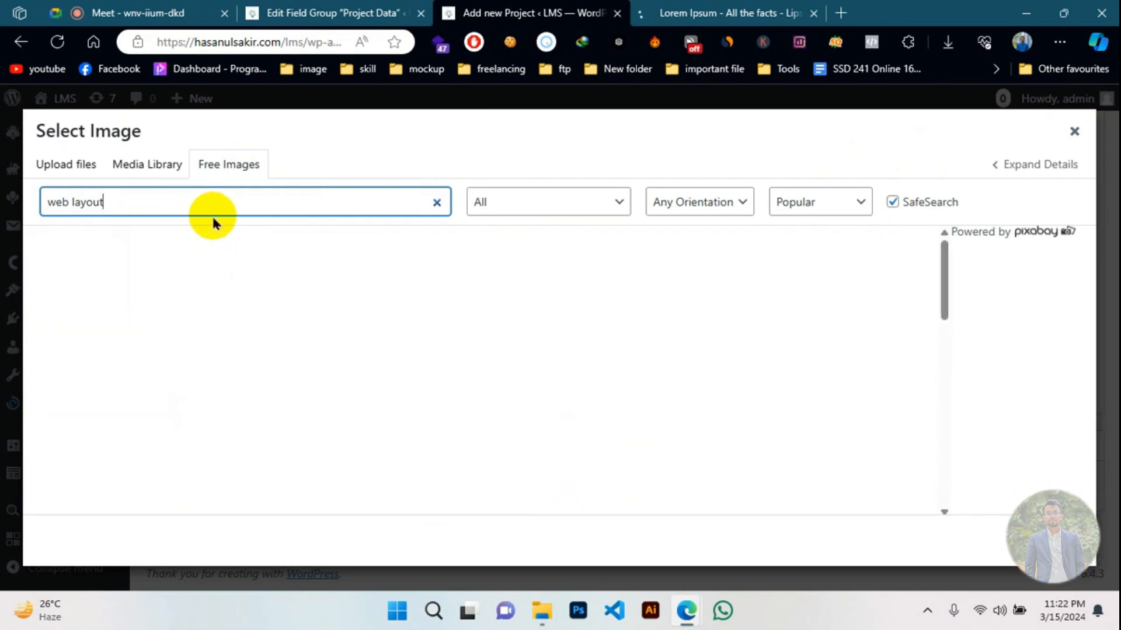
scroll(166, 362, "down", 3)
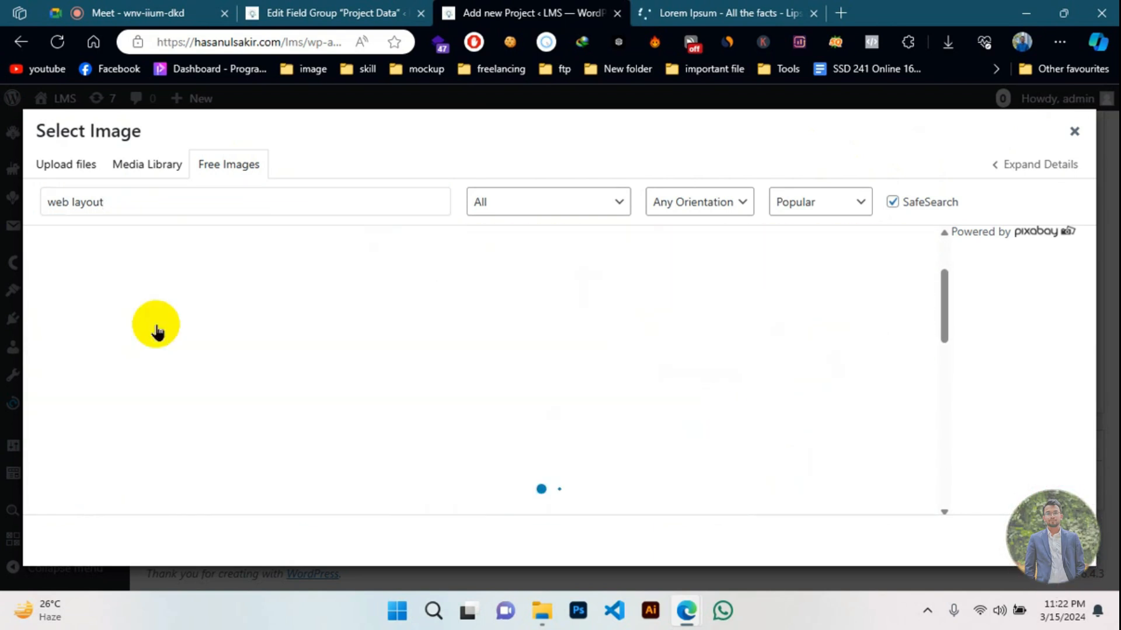
- Save and insert the free image of the tablet with the purple website layout as the Project Preview Image
left_click(150, 327)
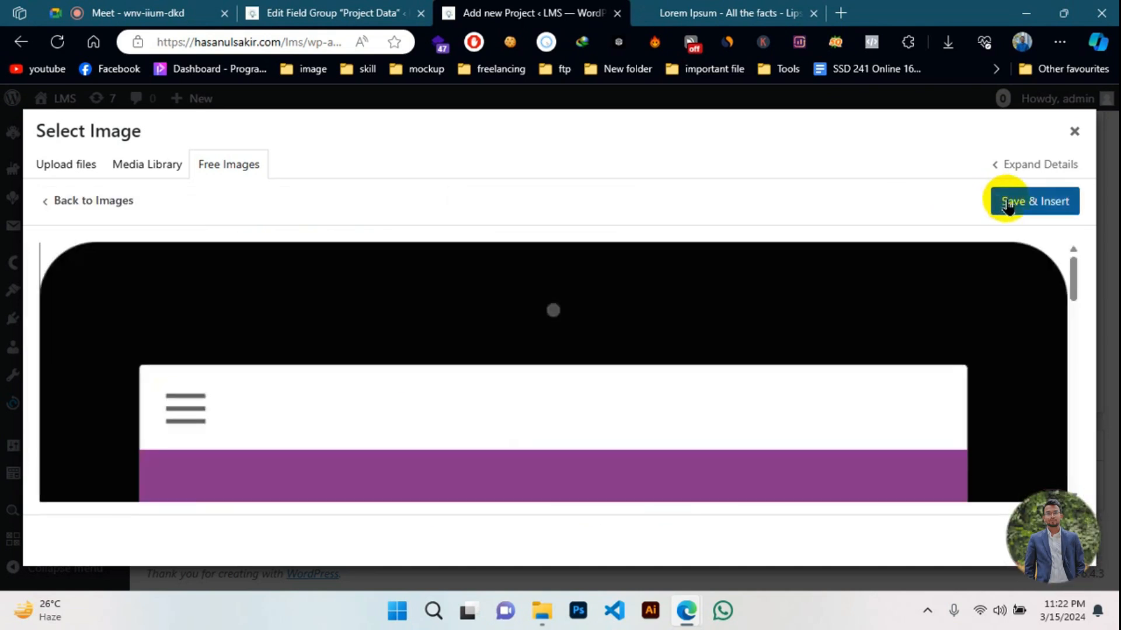
left_click(1007, 204)
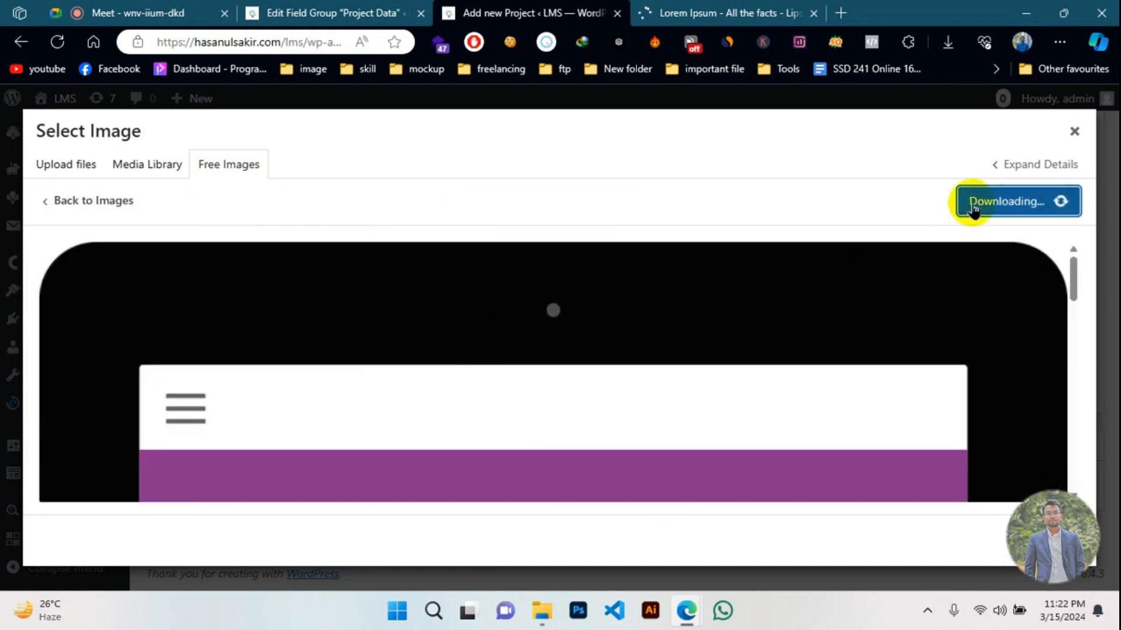
scroll(751, 418, "down", 10)
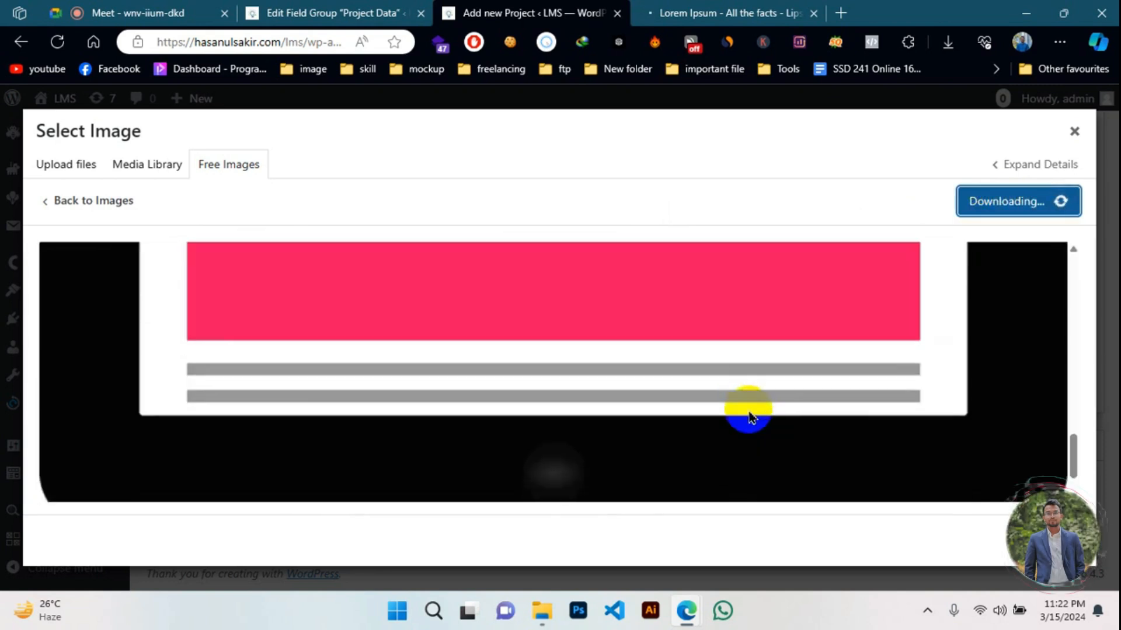
scroll(751, 418, "down", 1)
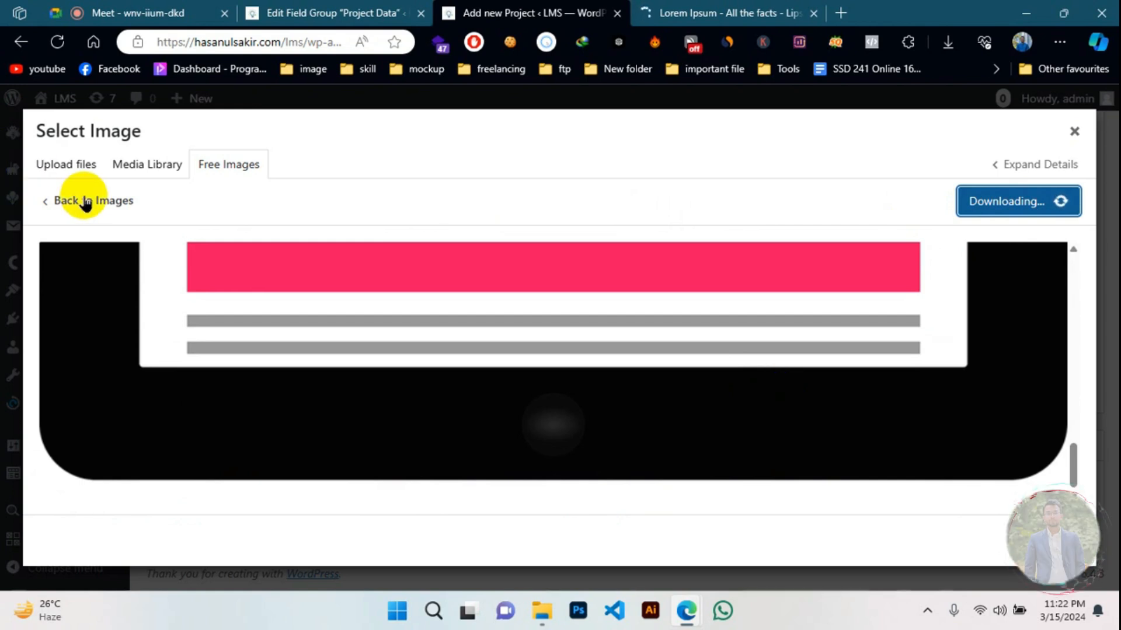
scroll(327, 393, "up", 15)
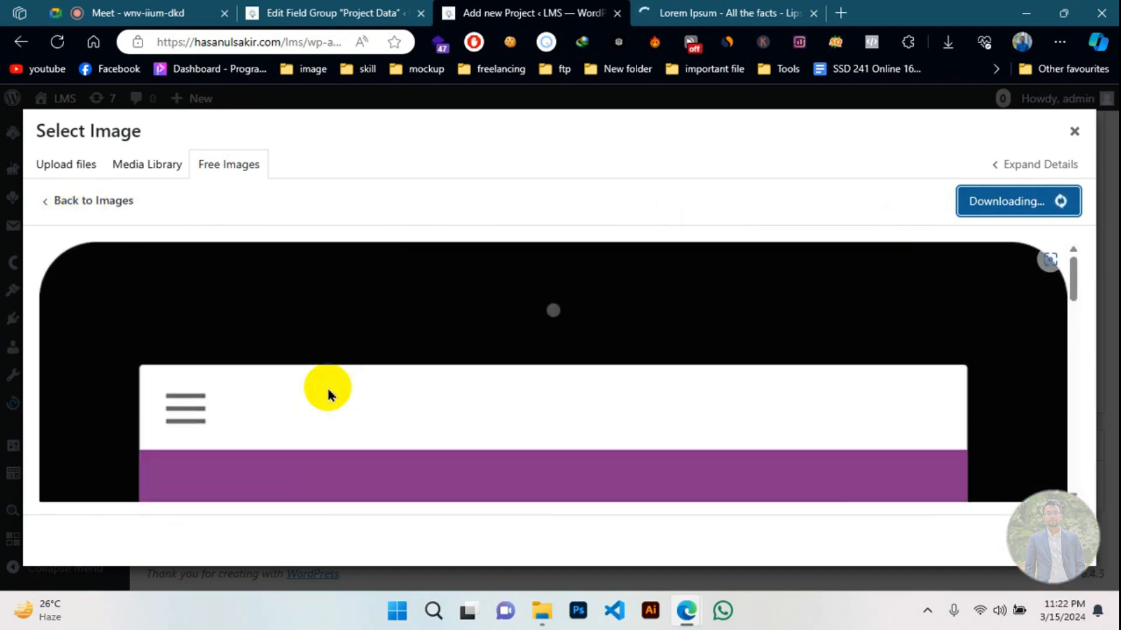
scroll(327, 393, "down", 15)
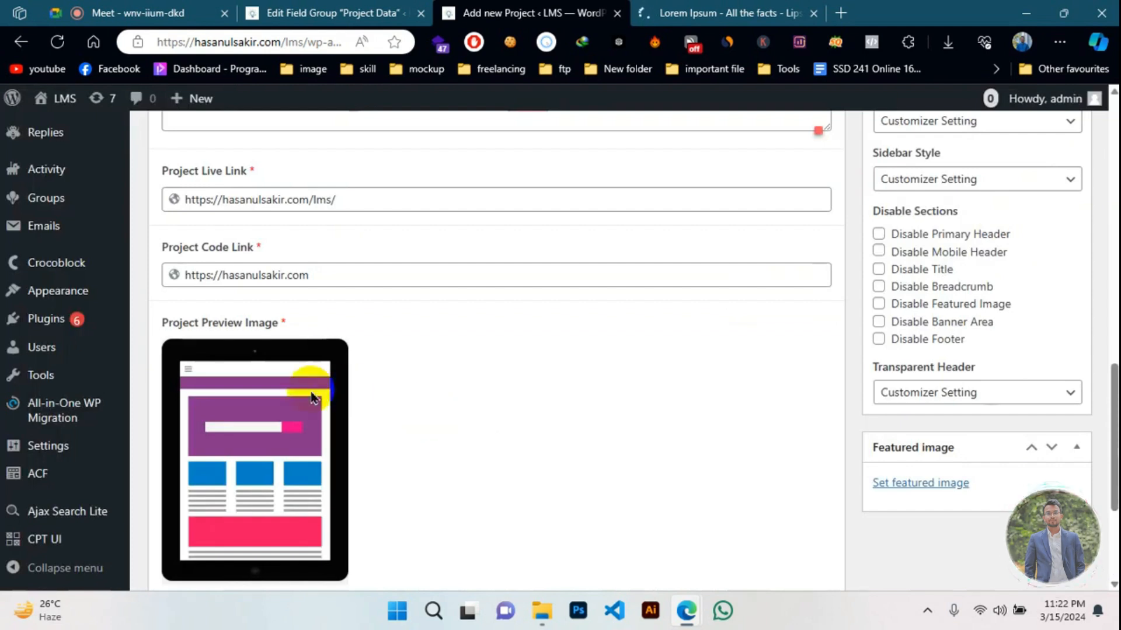
- Review the project entry's title, content, short description, links and preview image
scroll(546, 435, "up", 10)
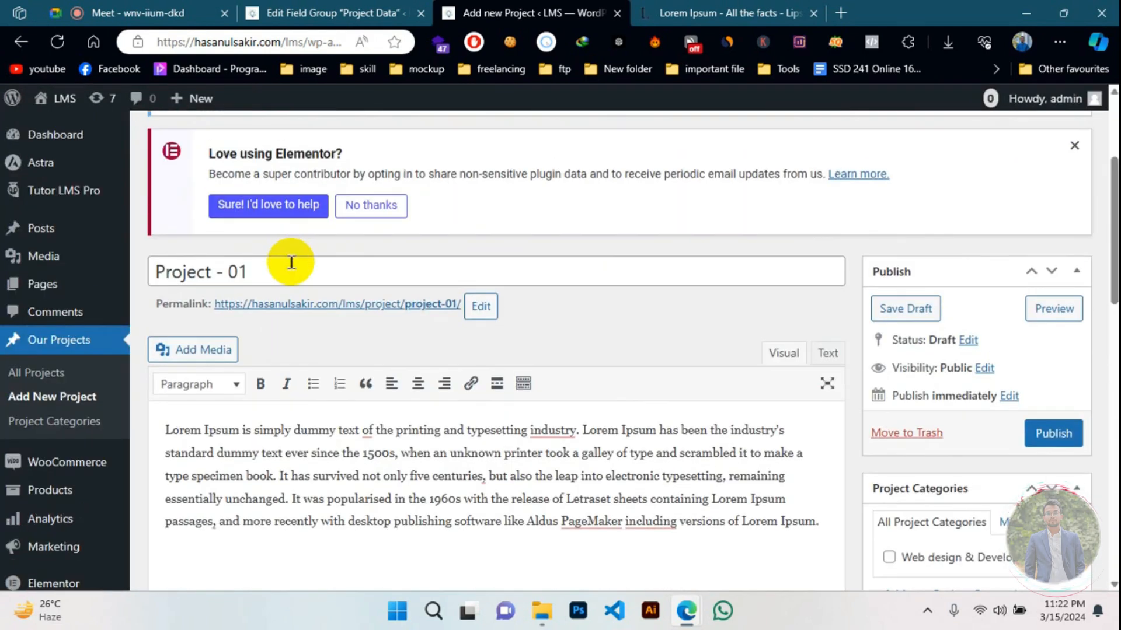
scroll(287, 258, "down", 5)
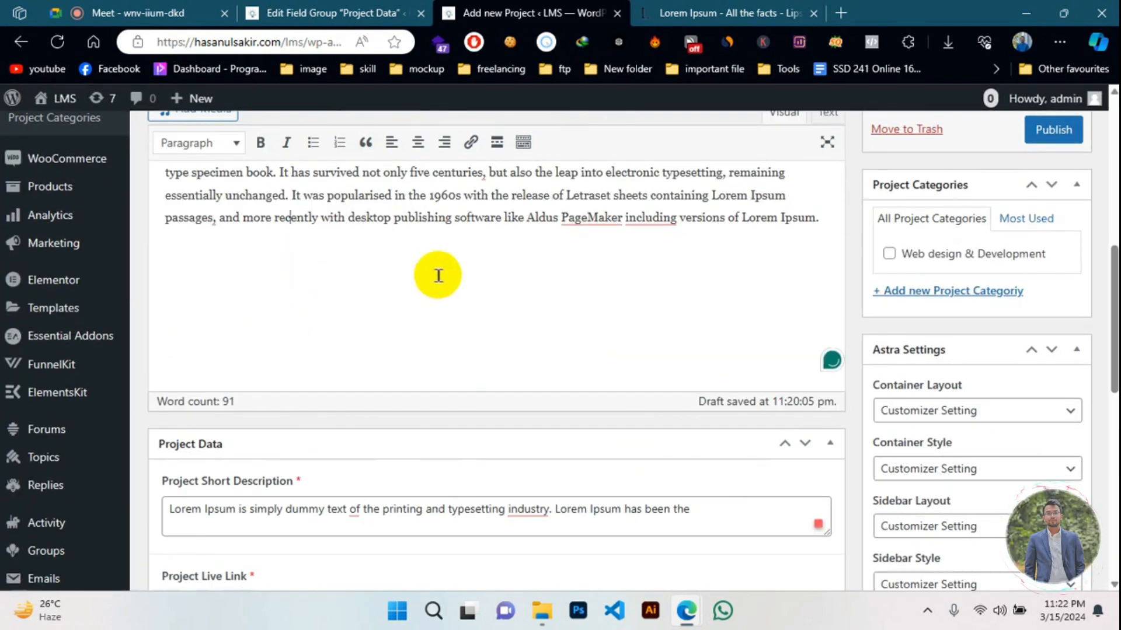
scroll(449, 268, "down", 2)
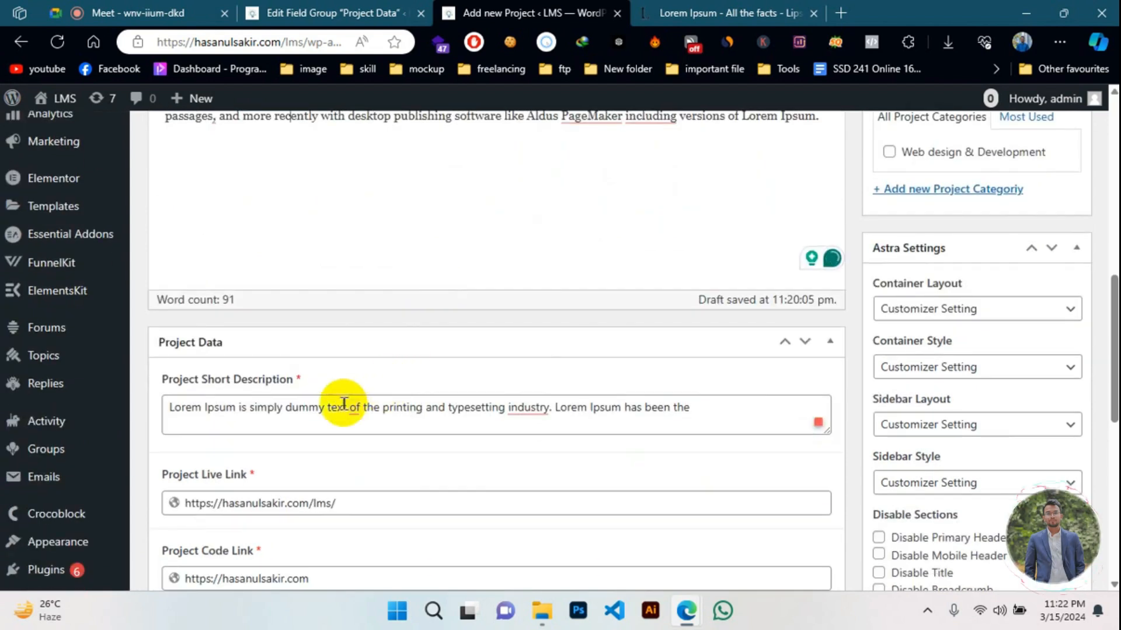
scroll(343, 402, "down", 3)
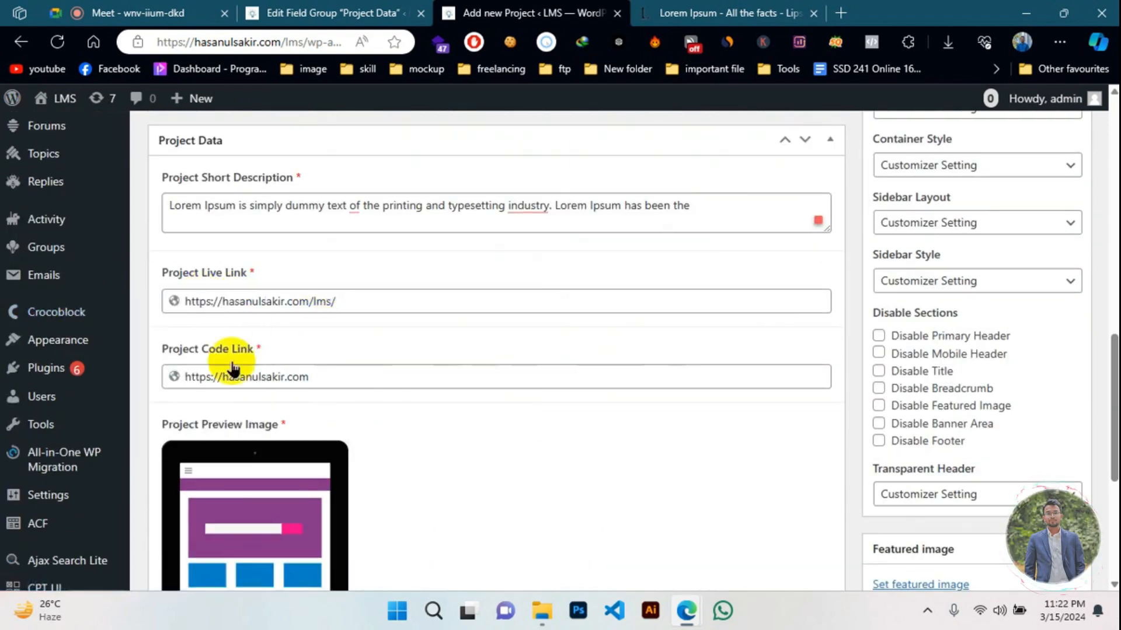
scroll(296, 371, "down", 2)
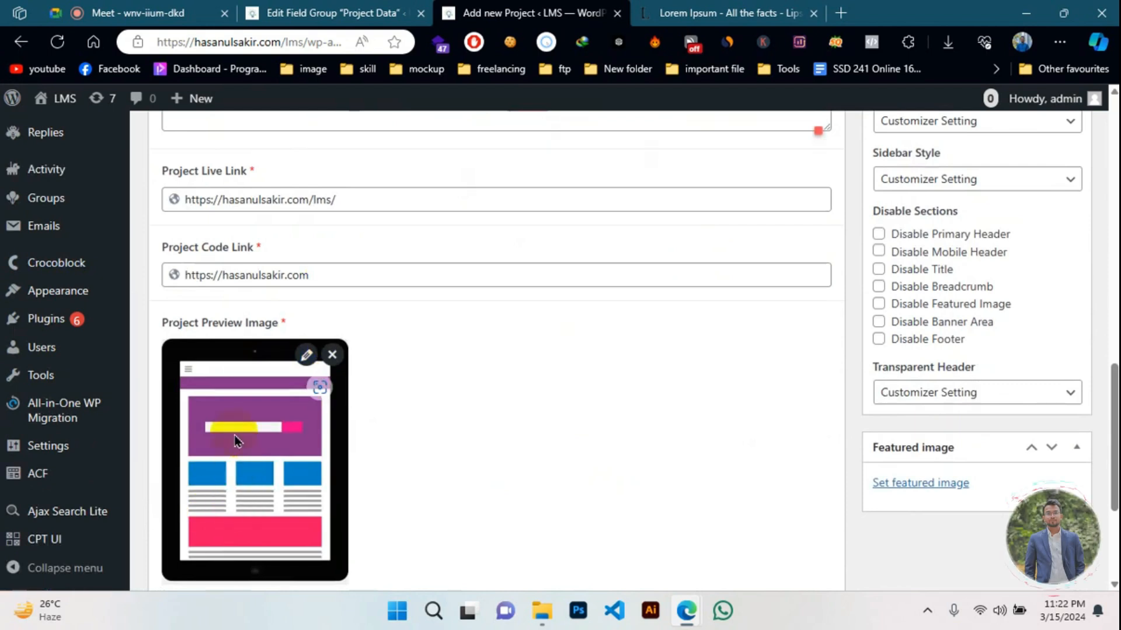
scroll(720, 438, "down", 3)
- Set the customer support course poster 1080.jpg from the media library as the project's featured image
left_click(915, 281)
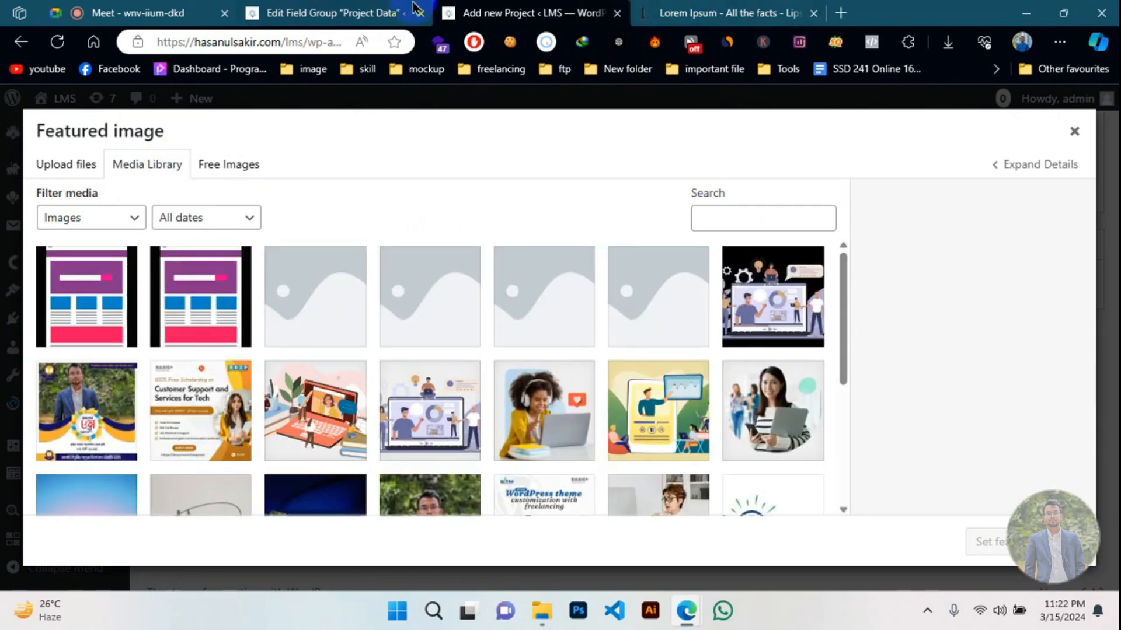
left_click(309, 408)
left_click(403, 423)
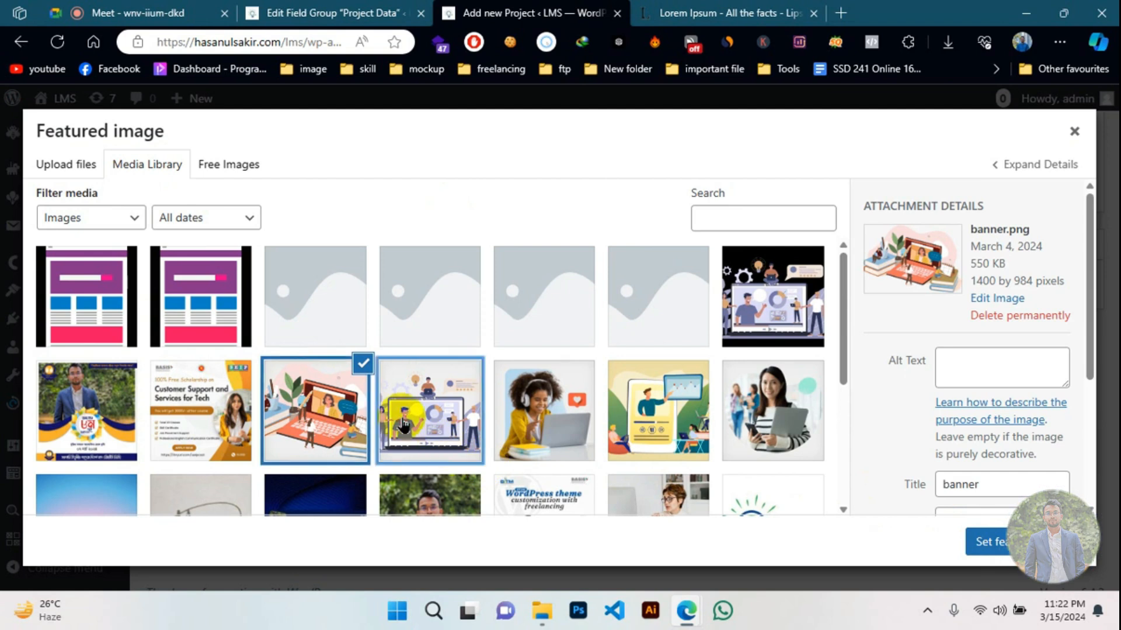
scroll(584, 429, "down", 2)
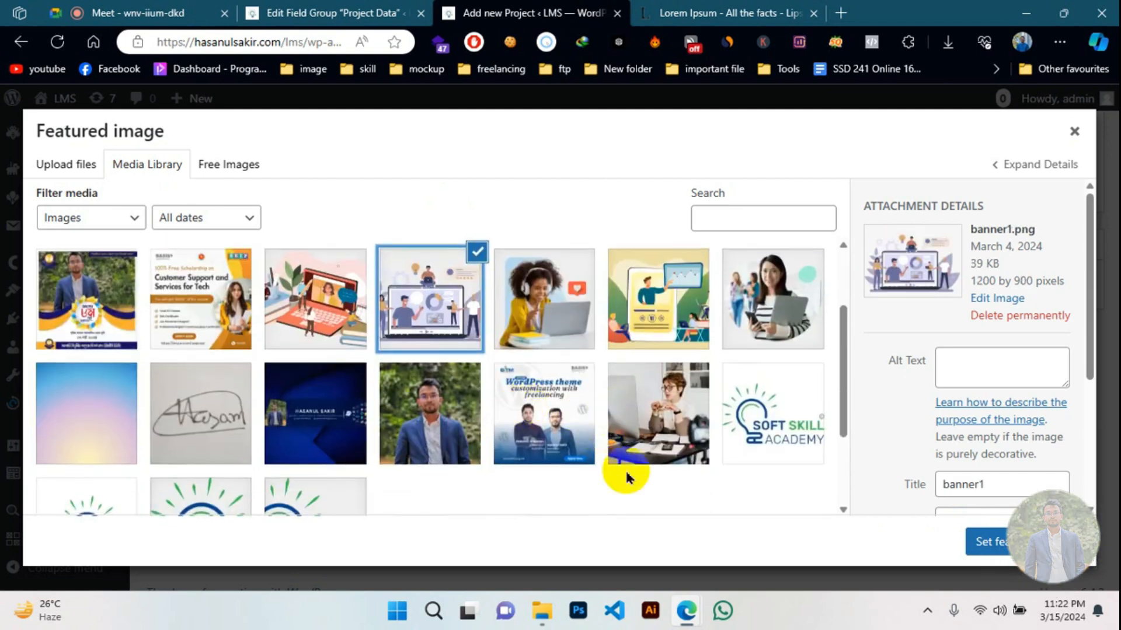
scroll(331, 424, "up", 2)
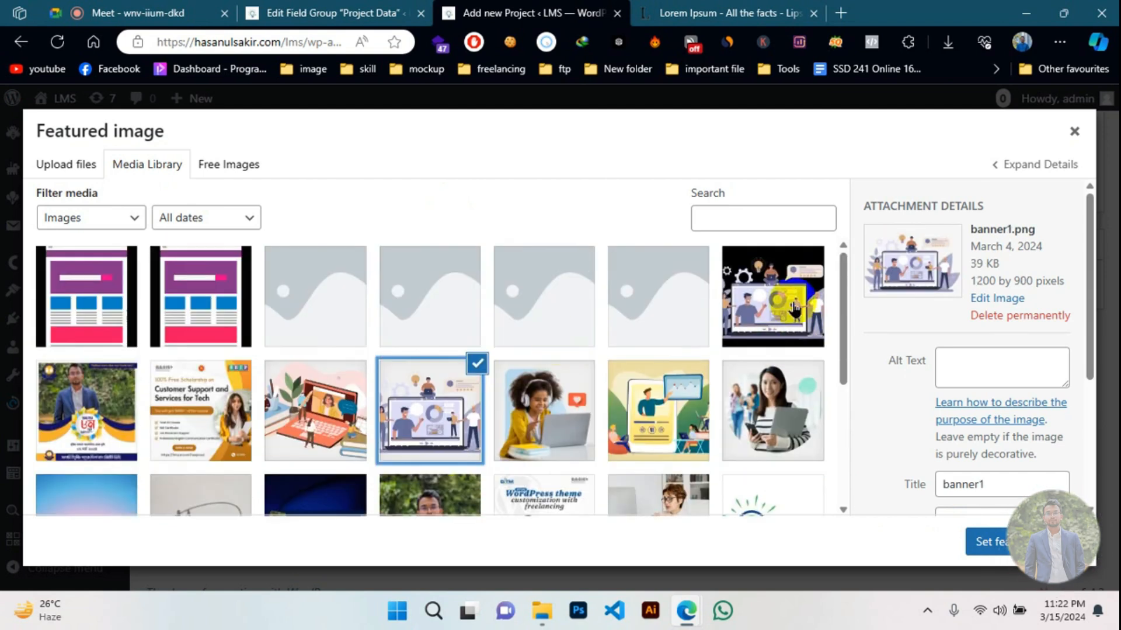
left_click(794, 304)
left_click(450, 400)
left_click(543, 408)
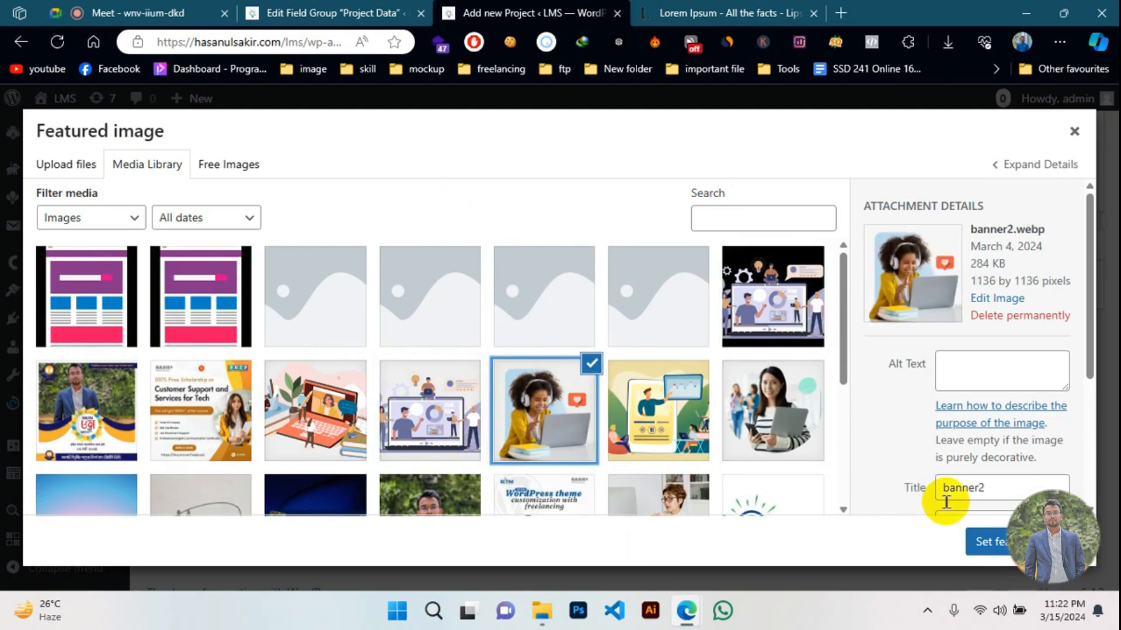
left_click(227, 431)
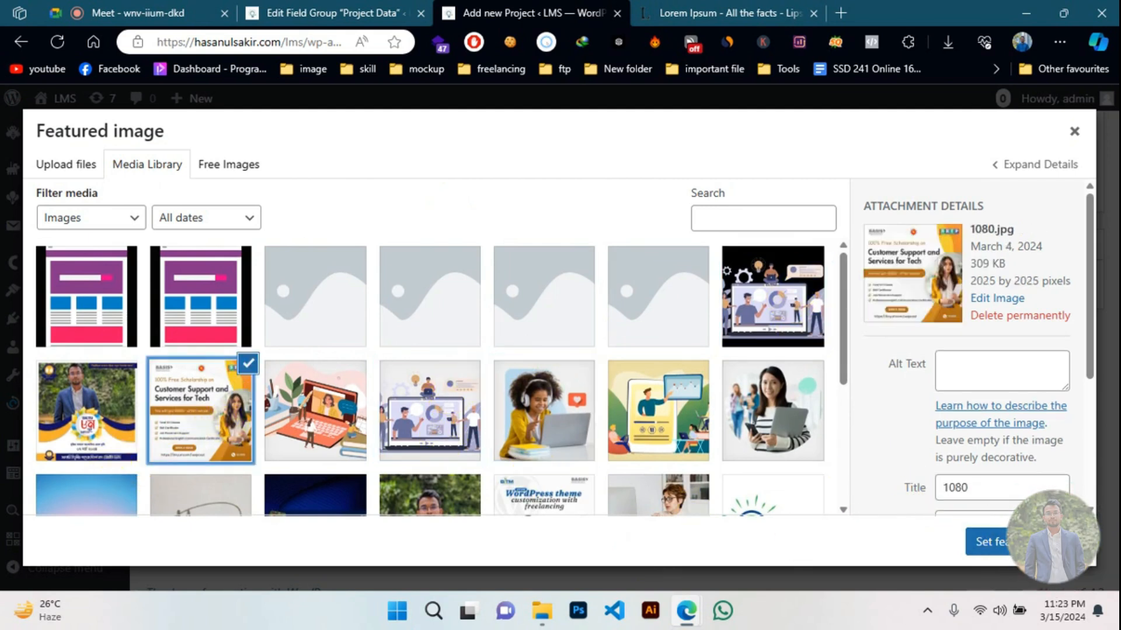
left_click(986, 541)
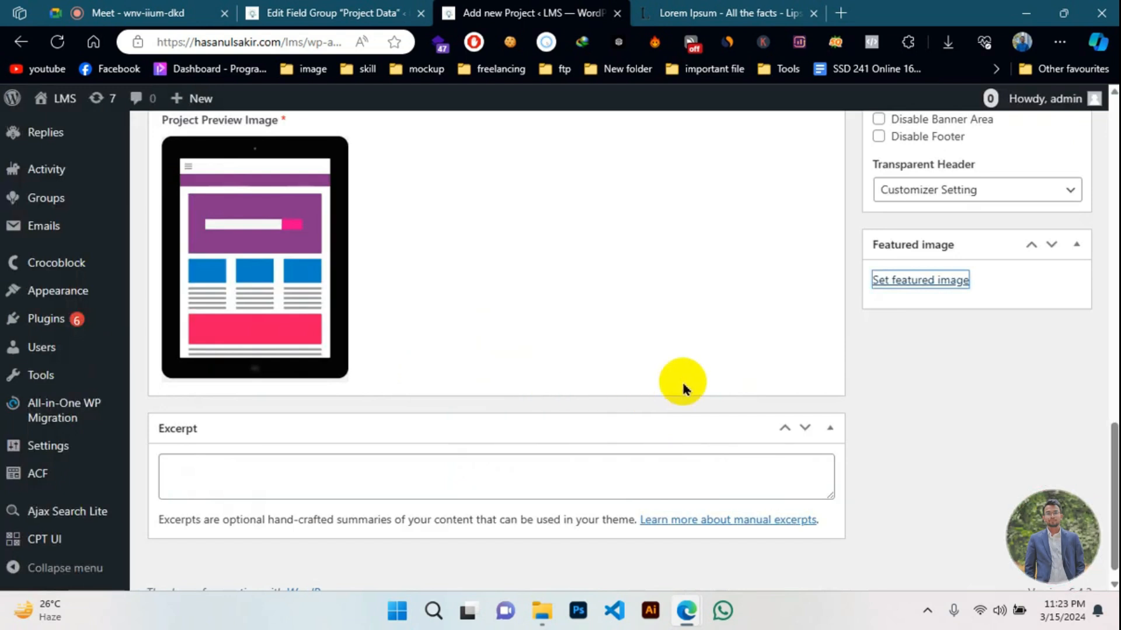
- Assign the project to the Web design & Development category, publish it and update the published entry
scroll(867, 330, "up", 15)
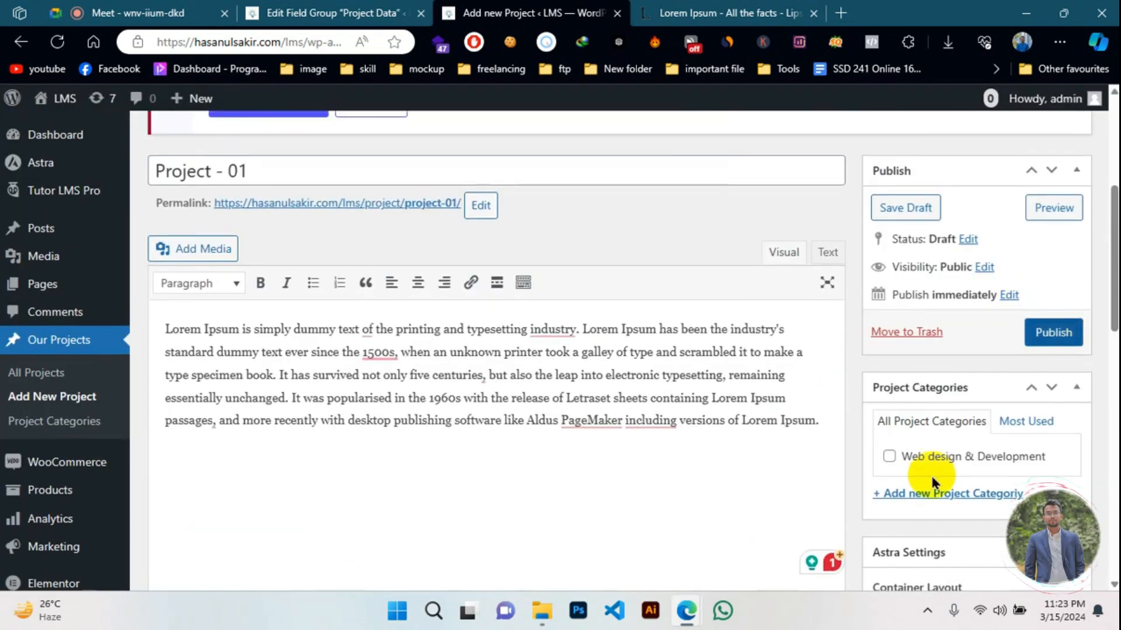
left_click(1062, 341)
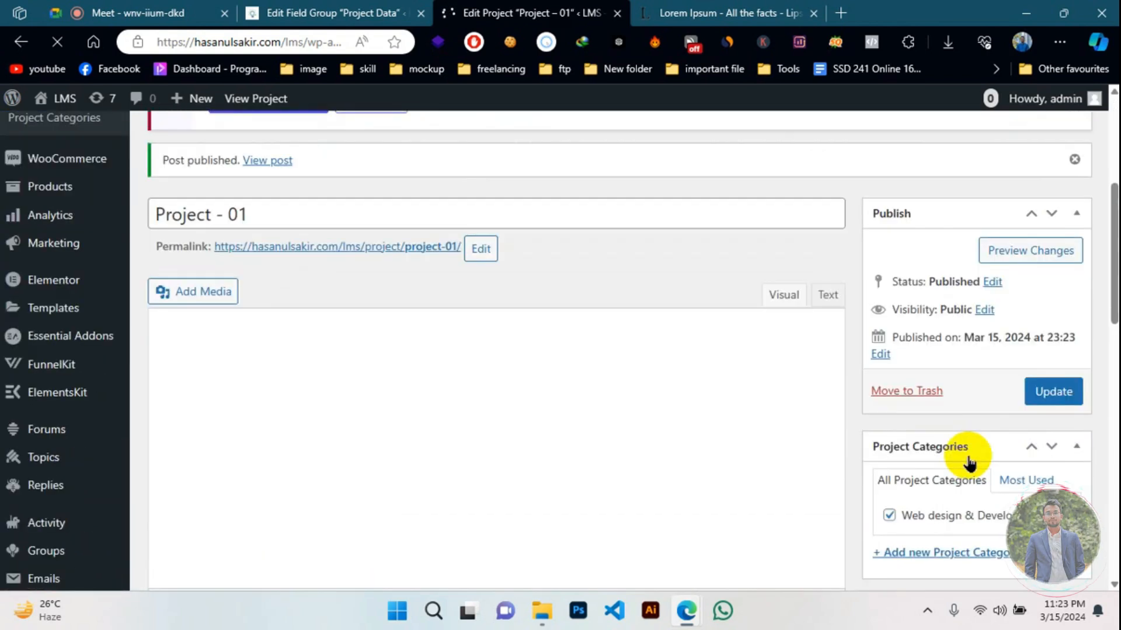
left_click(1052, 389)
- Open the published Project - 01 post in a new browser tab and examine its address, title and content
scroll(627, 353, "down", 5)
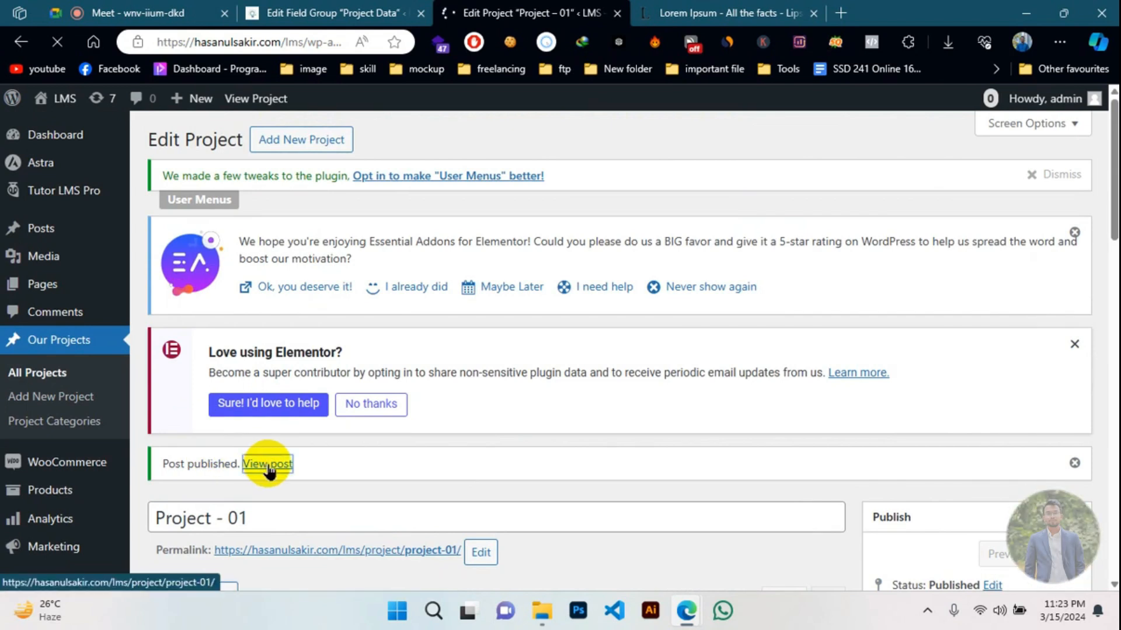
right_click(266, 467)
left_click(315, 121)
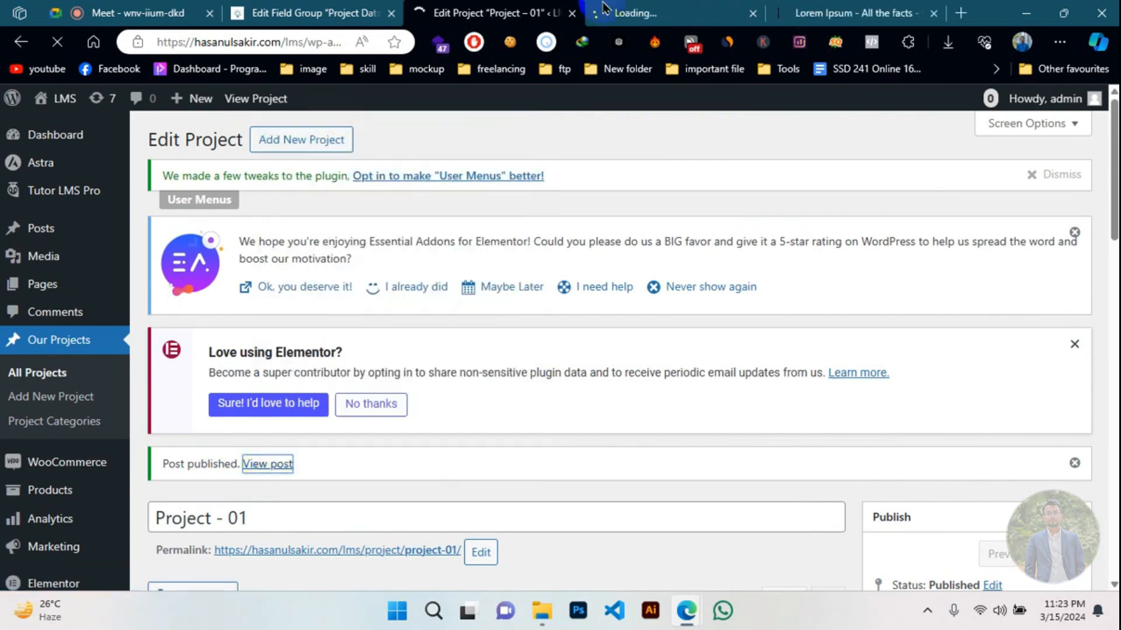
left_click(607, 13)
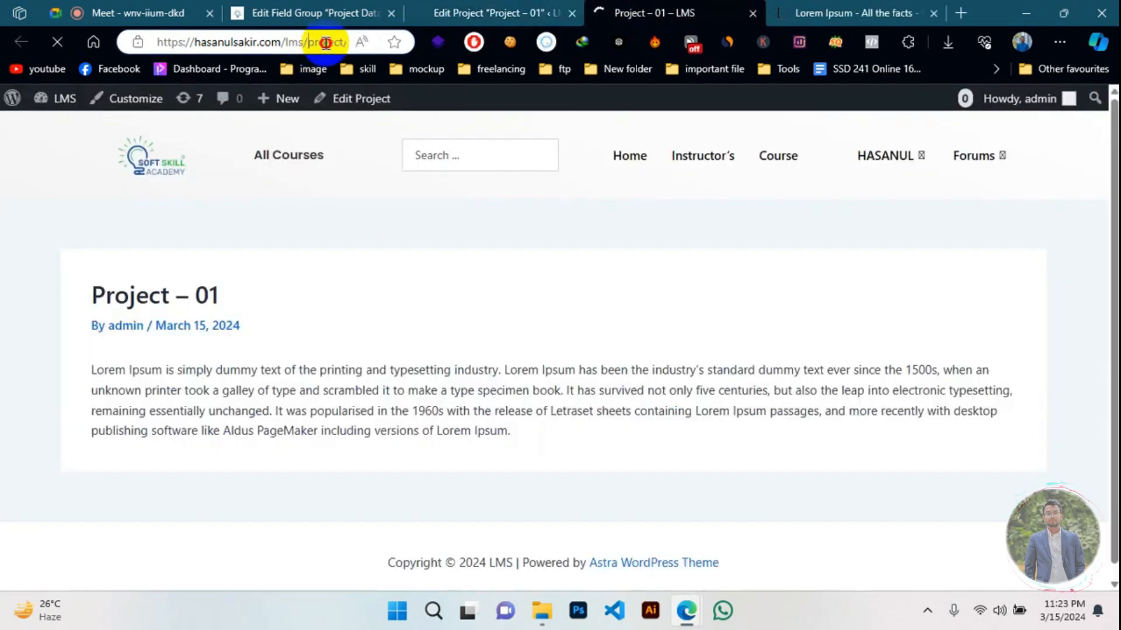
left_click_drag(300, 42, 377, 43)
left_click(357, 388)
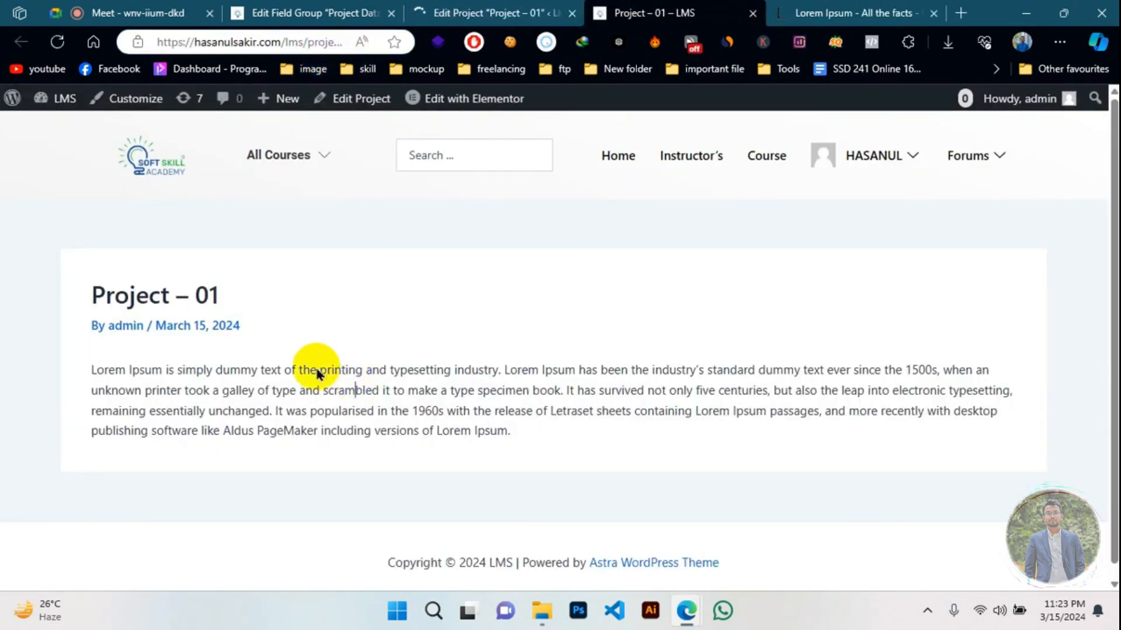
scroll(177, 318, "down", 1)
scroll(246, 327, "up", 1)
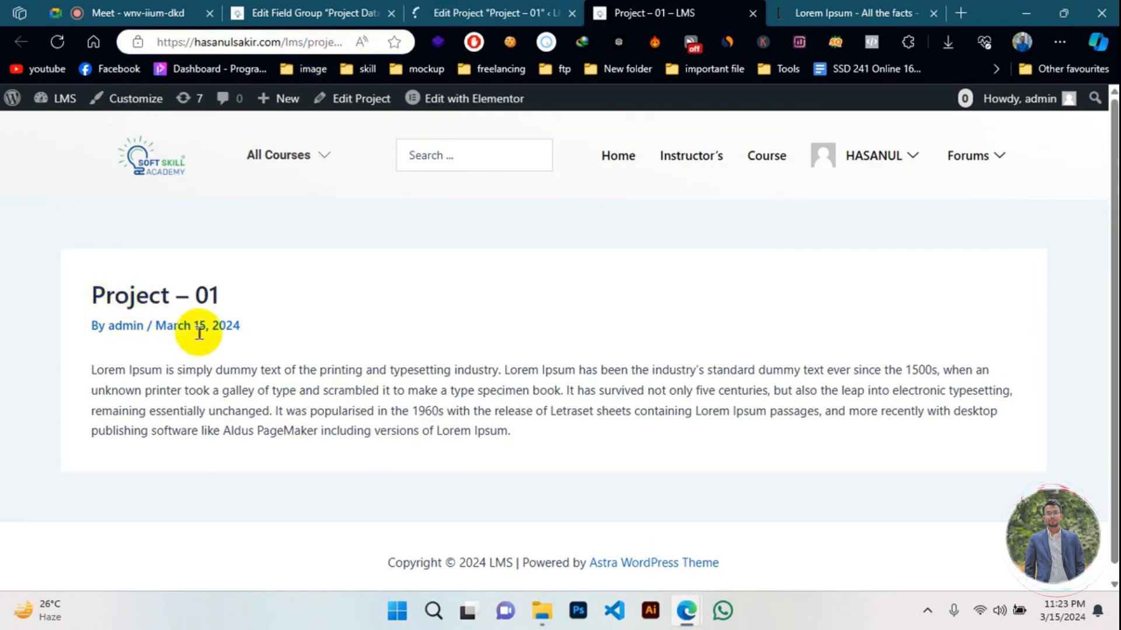
left_click(183, 390)
scroll(224, 387, "down", 1)
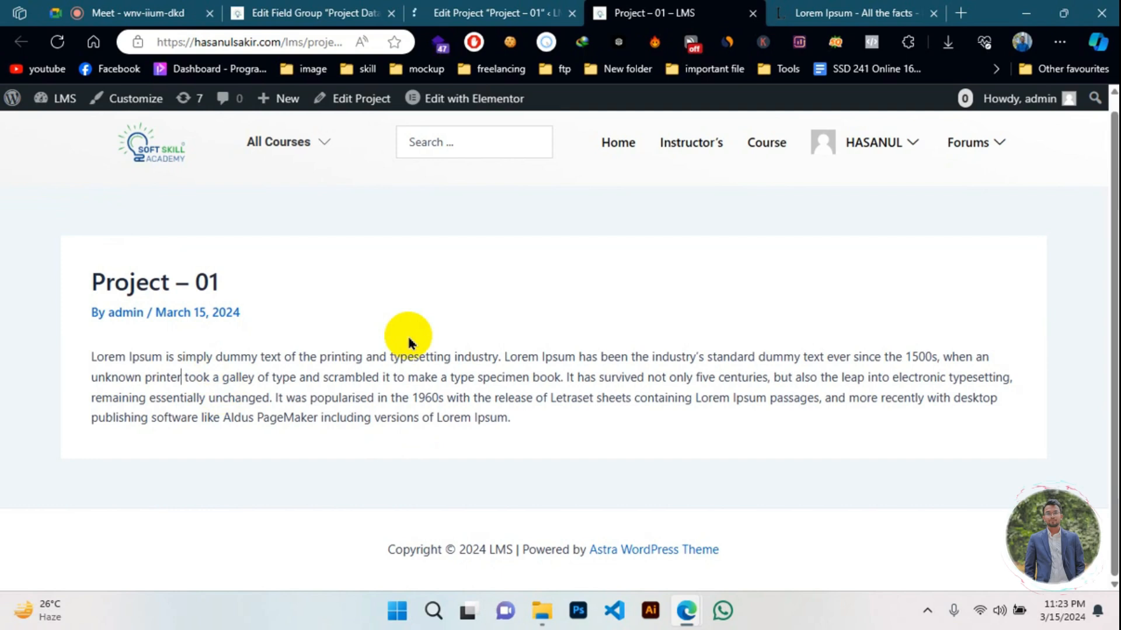
scroll(409, 336, "up", 1)
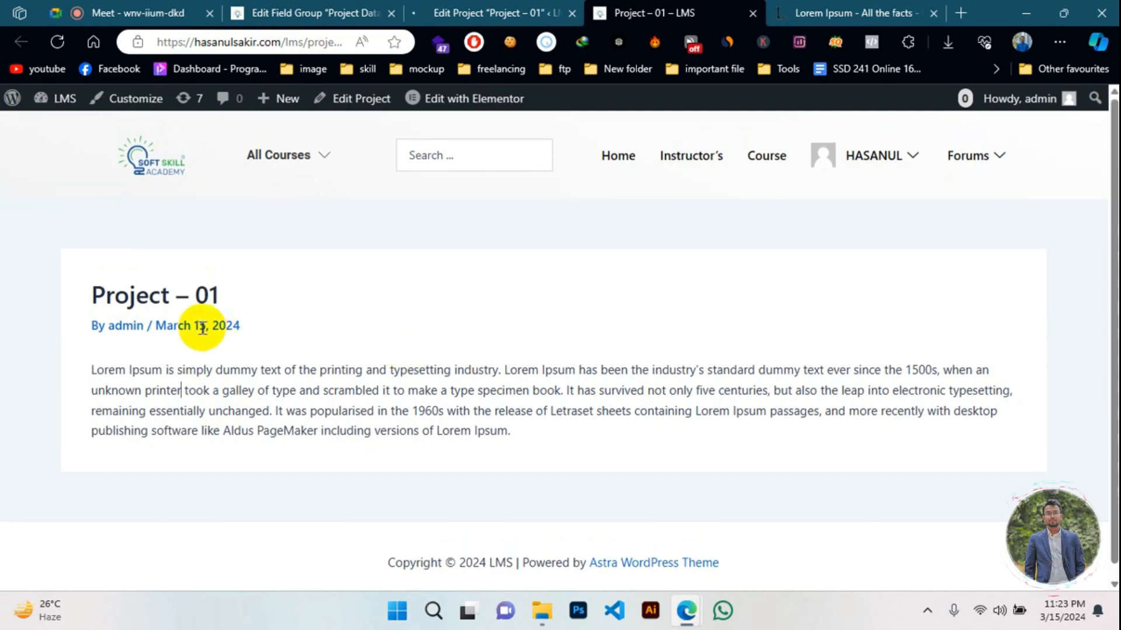
- Go to the site's home page and examine the Featured Courses and All Courses sections
left_click(115, 173)
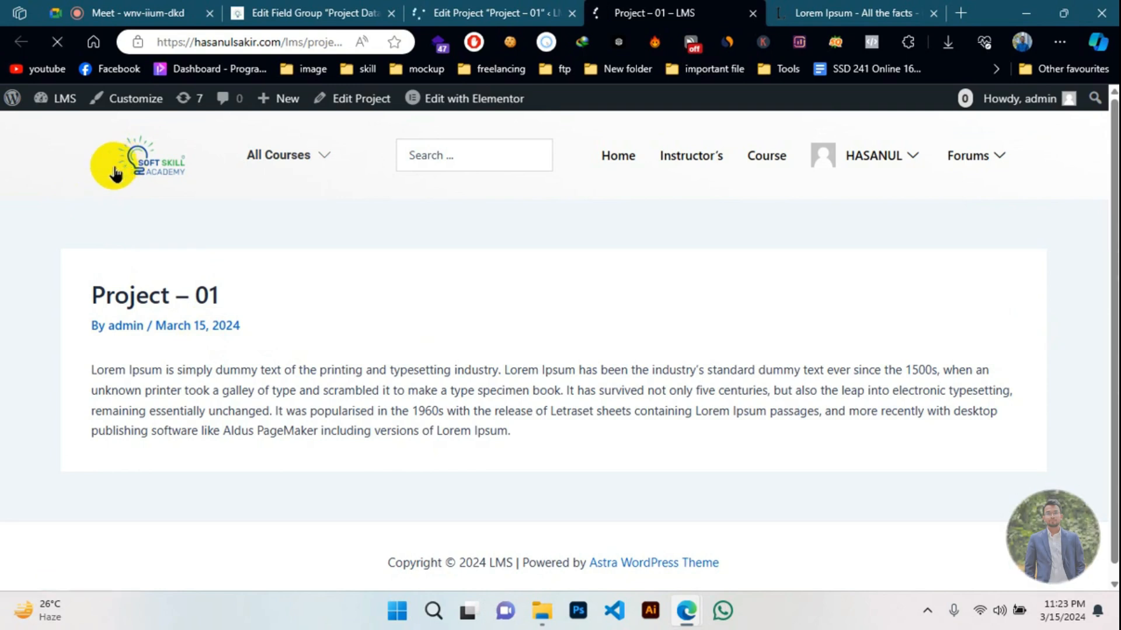
scroll(307, 320, "down", 1)
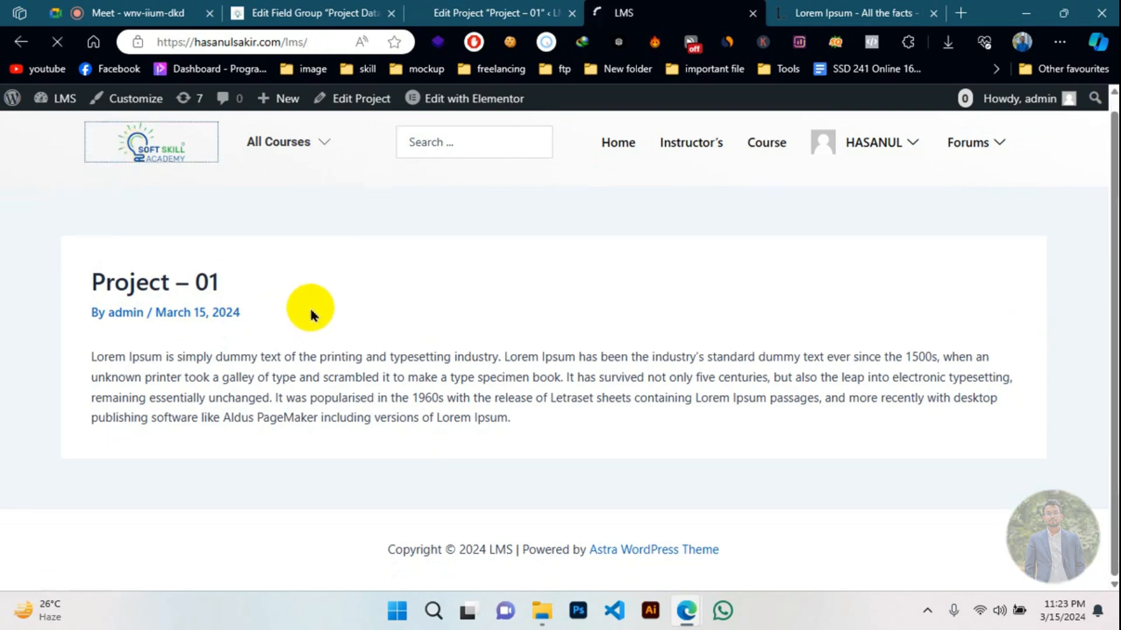
scroll(358, 366, "down", 12)
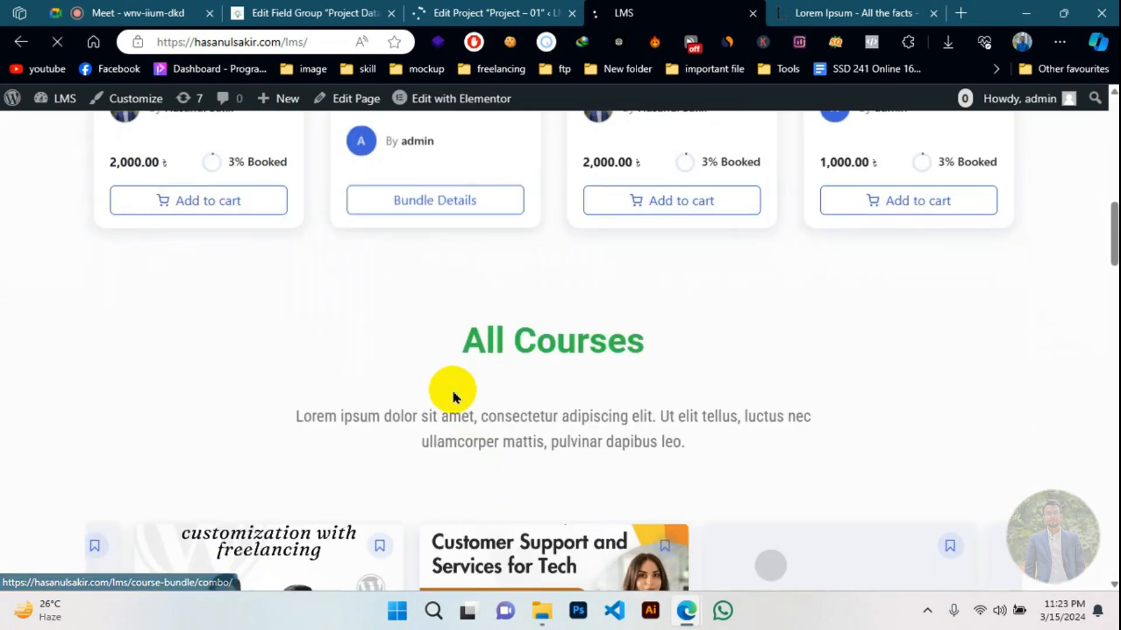
scroll(382, 367, "up", 4)
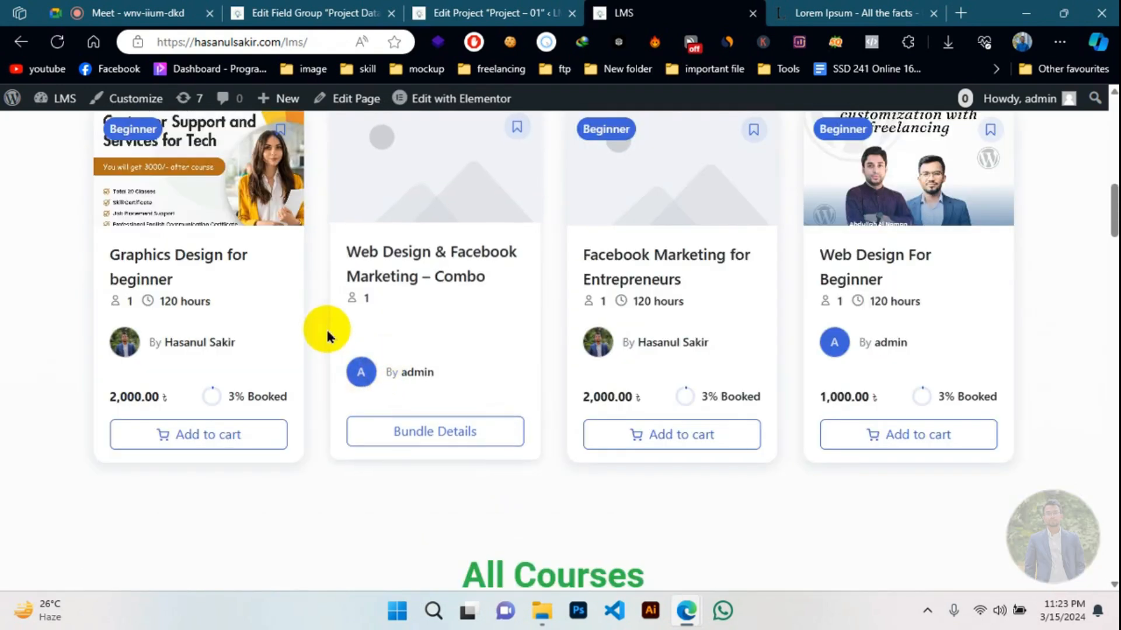
scroll(325, 330, "up", 7)
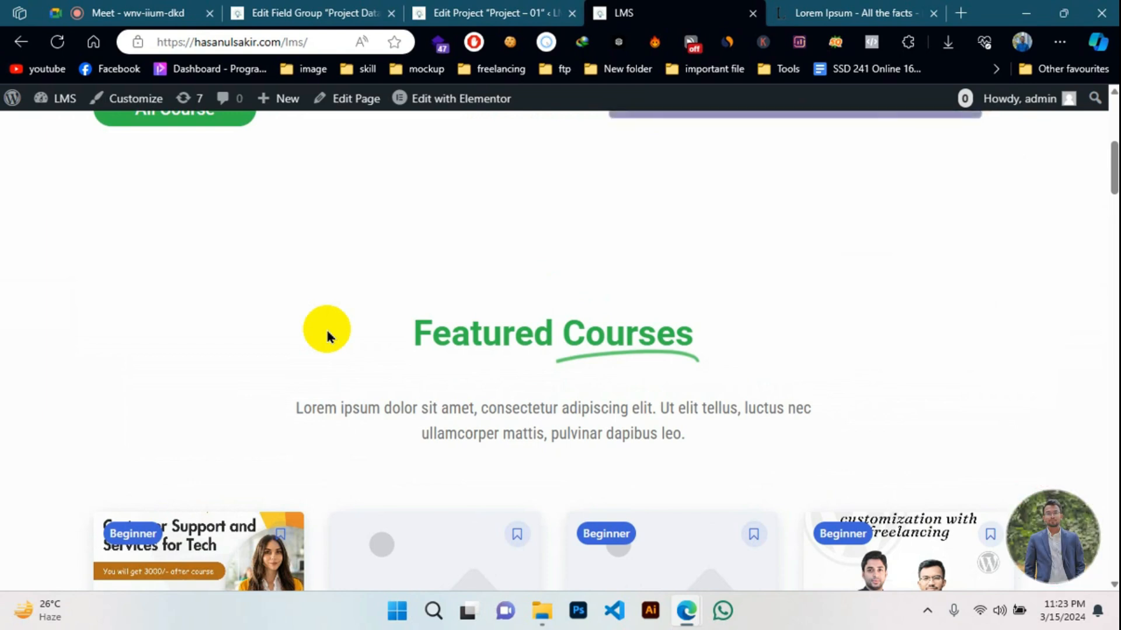
scroll(326, 329, "down", 3)
scroll(108, 398, "down", 2)
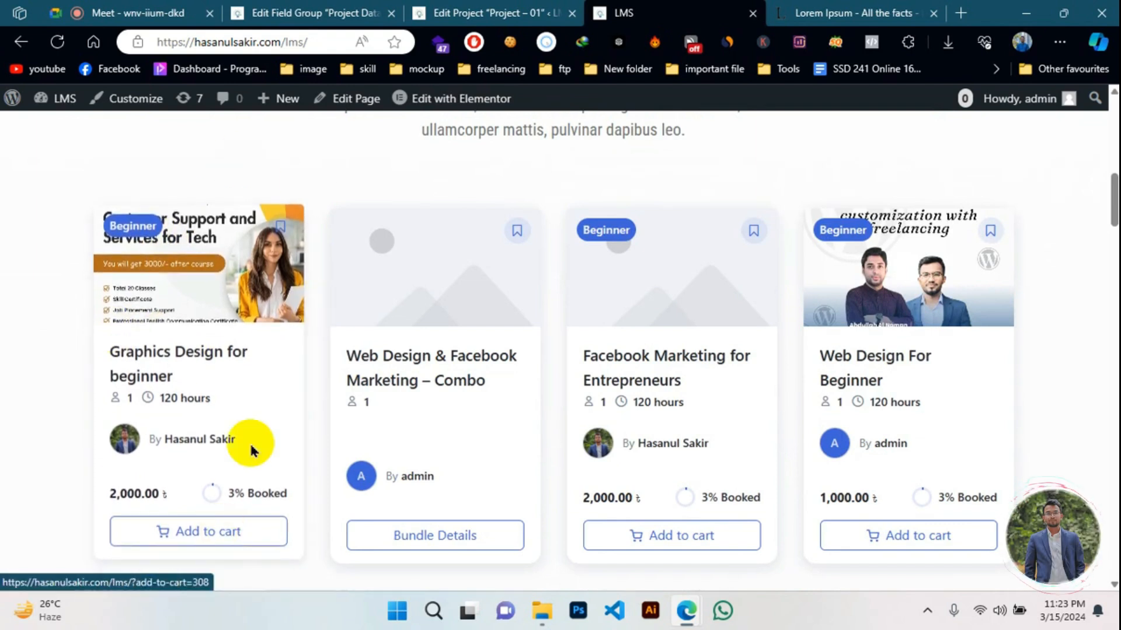
- Open the "Graphics Design for beginner" course and examine its single-page layout
left_click(157, 364)
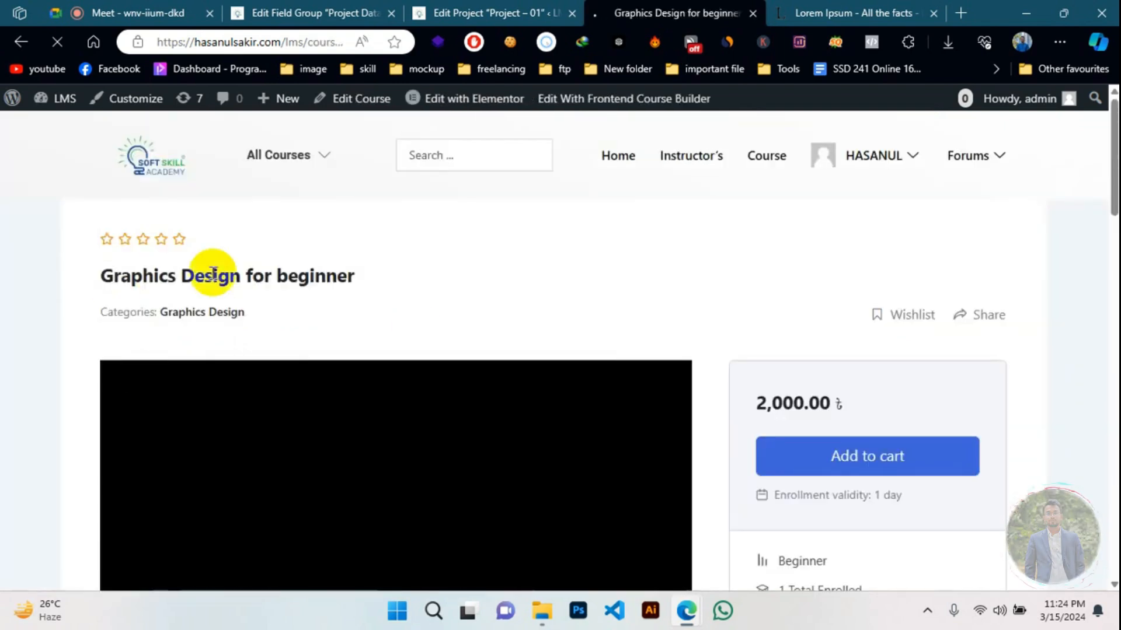
scroll(720, 296, "down", 10)
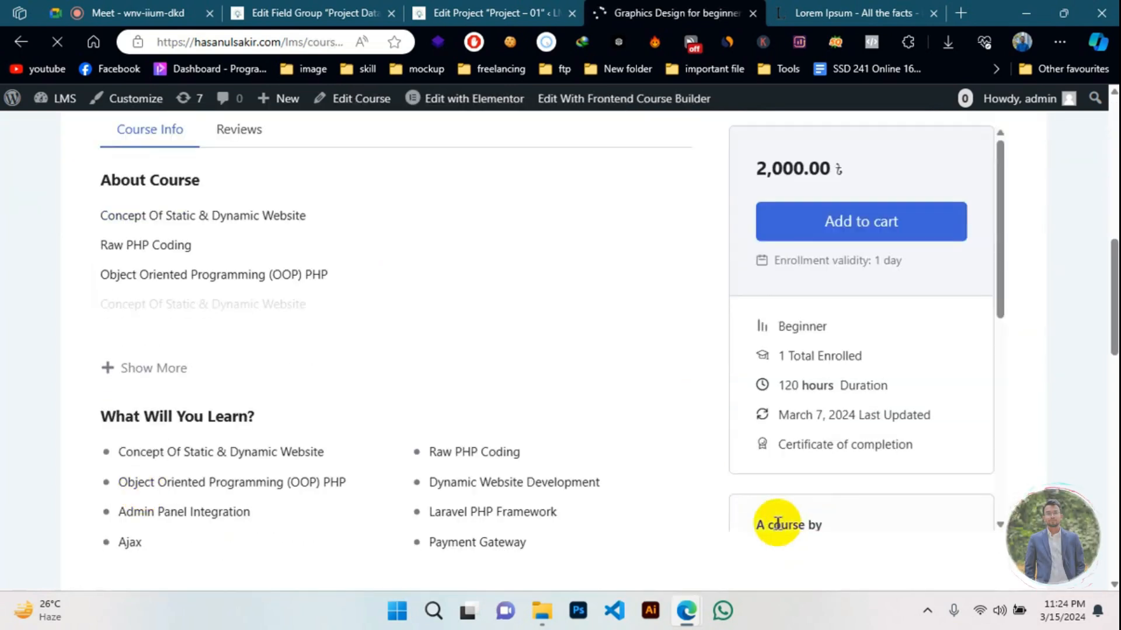
left_click(534, 8)
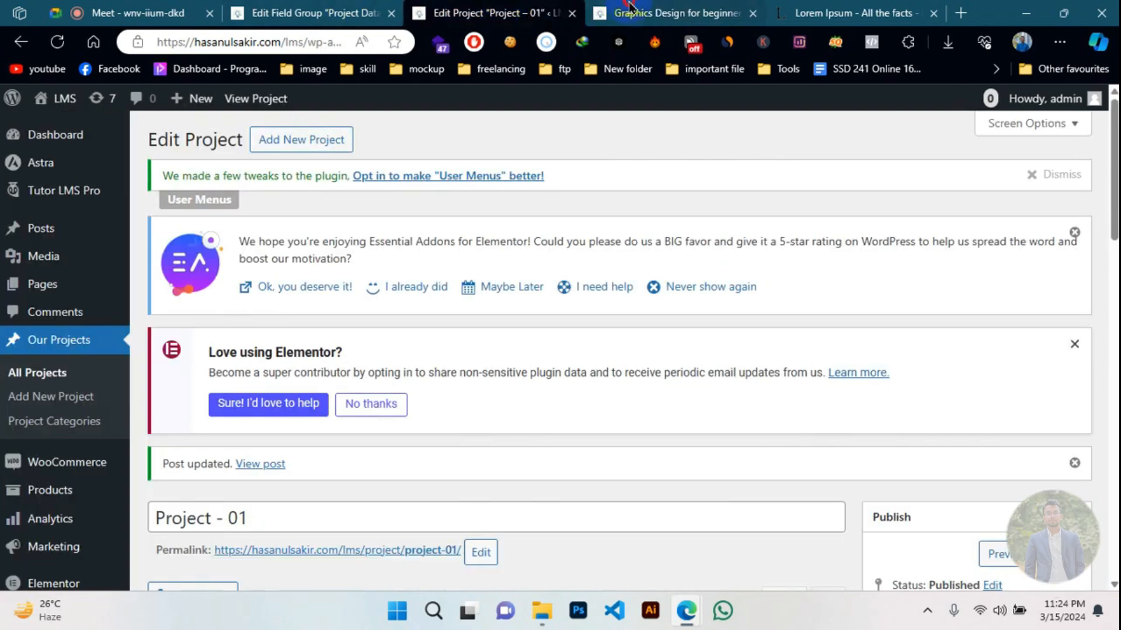
left_click(596, 10)
scroll(488, 231, "up", 2)
scroll(487, 231, "up", 5)
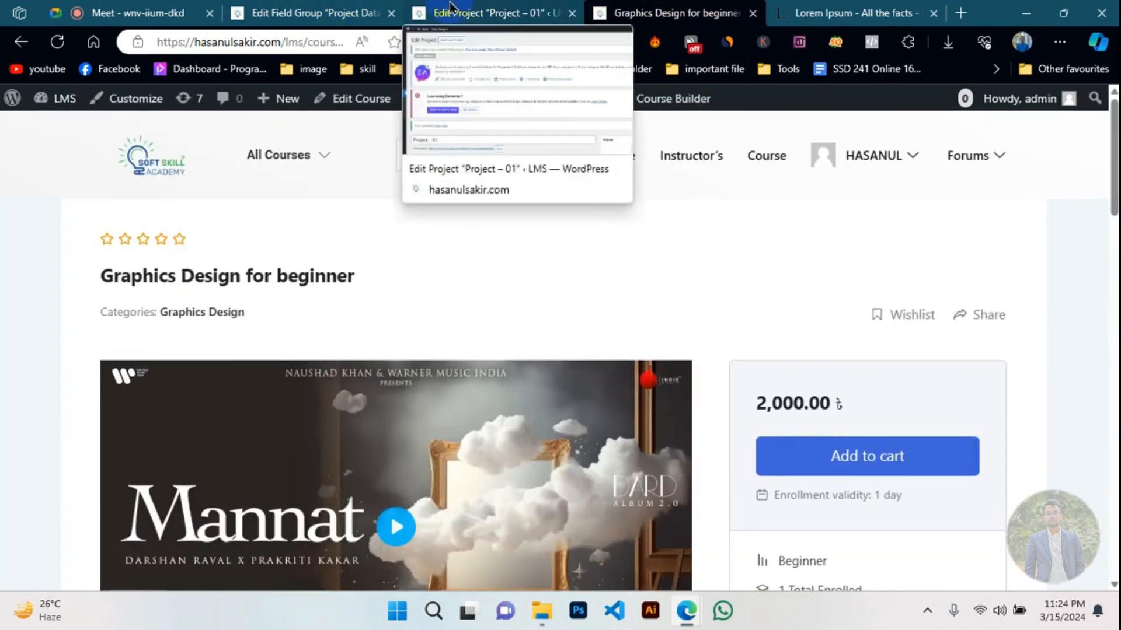
- Return to the site's home page and examine the featured course cards again
left_click(127, 175)
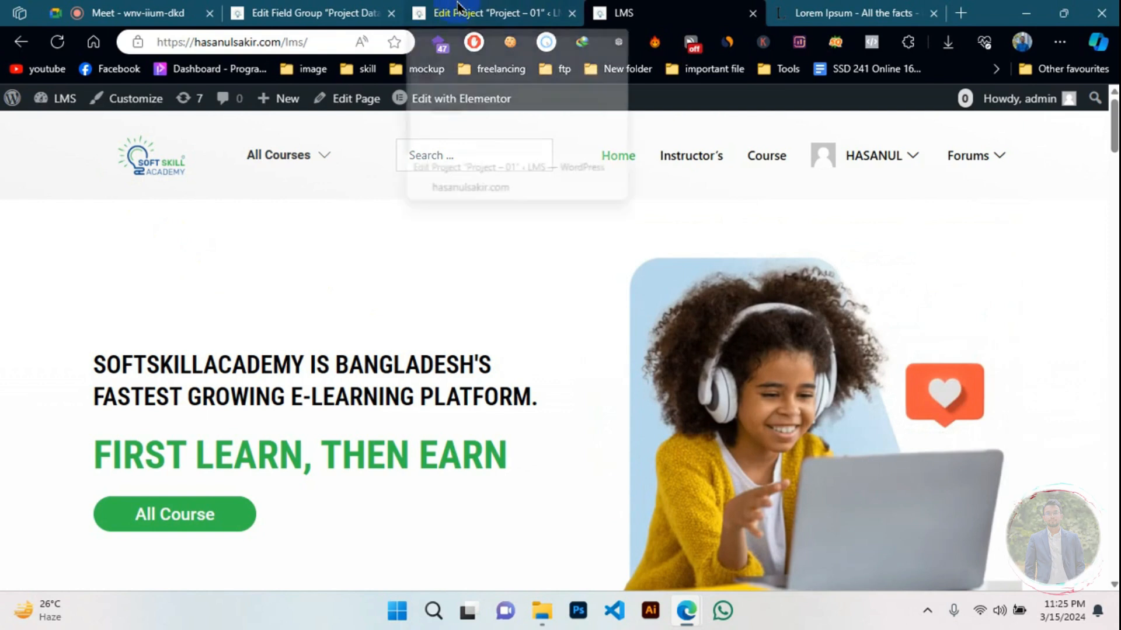
scroll(468, 326, "down", 1)
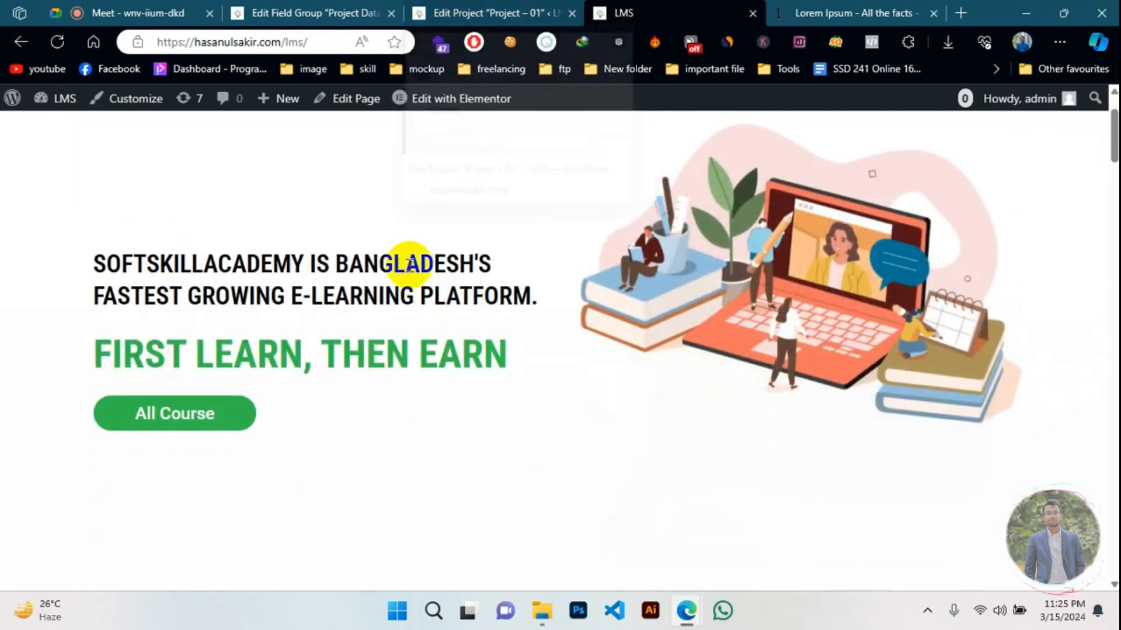
scroll(425, 261, "down", 8)
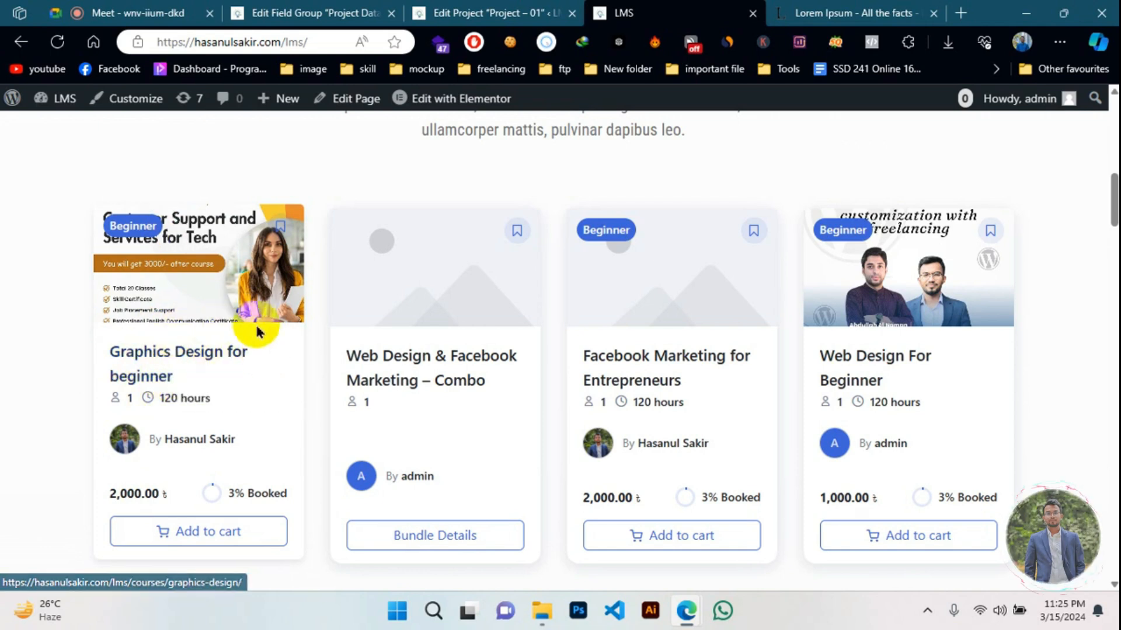
- Leave the Project Data field group and open the list of all projects in the WordPress admin
left_click(303, 12)
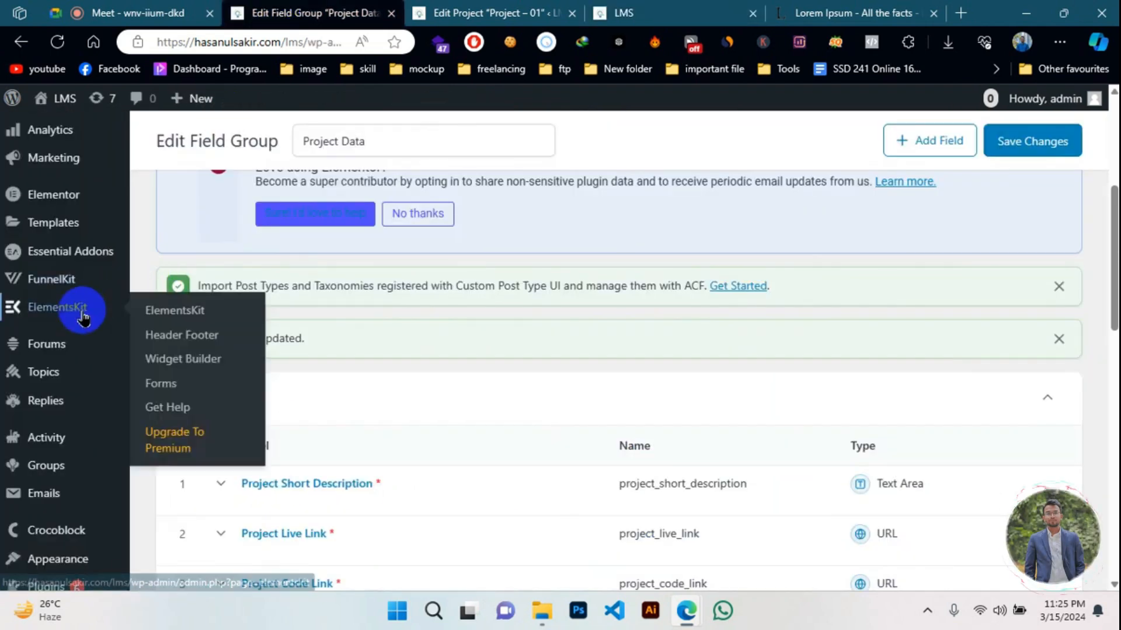
scroll(76, 300, "up", 5)
mouse_move(65, 245)
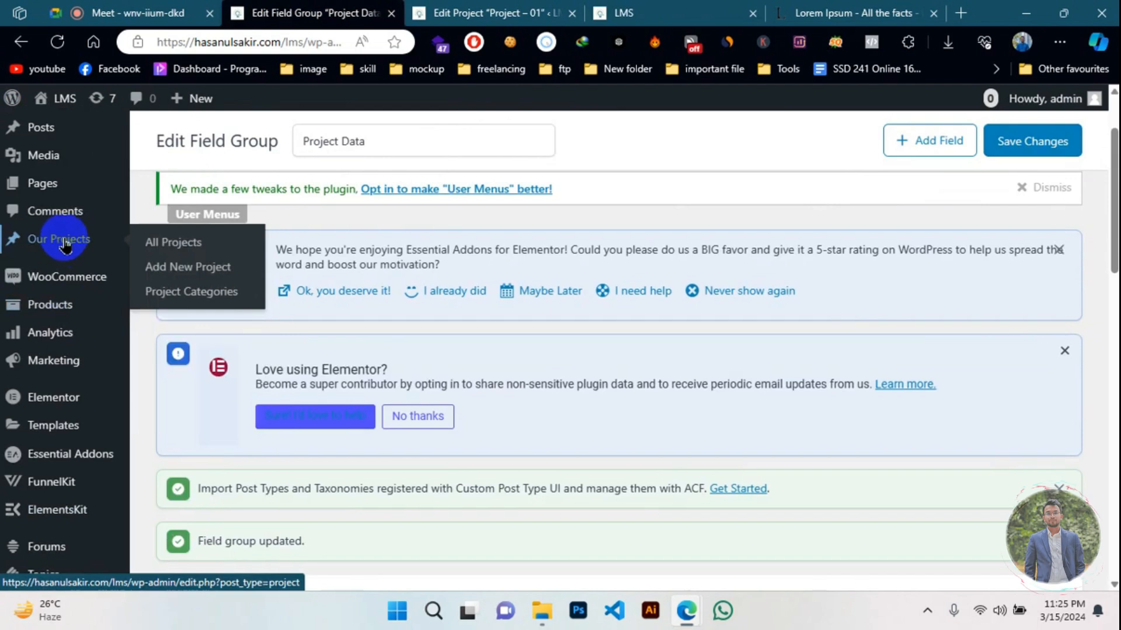
left_click(151, 274)
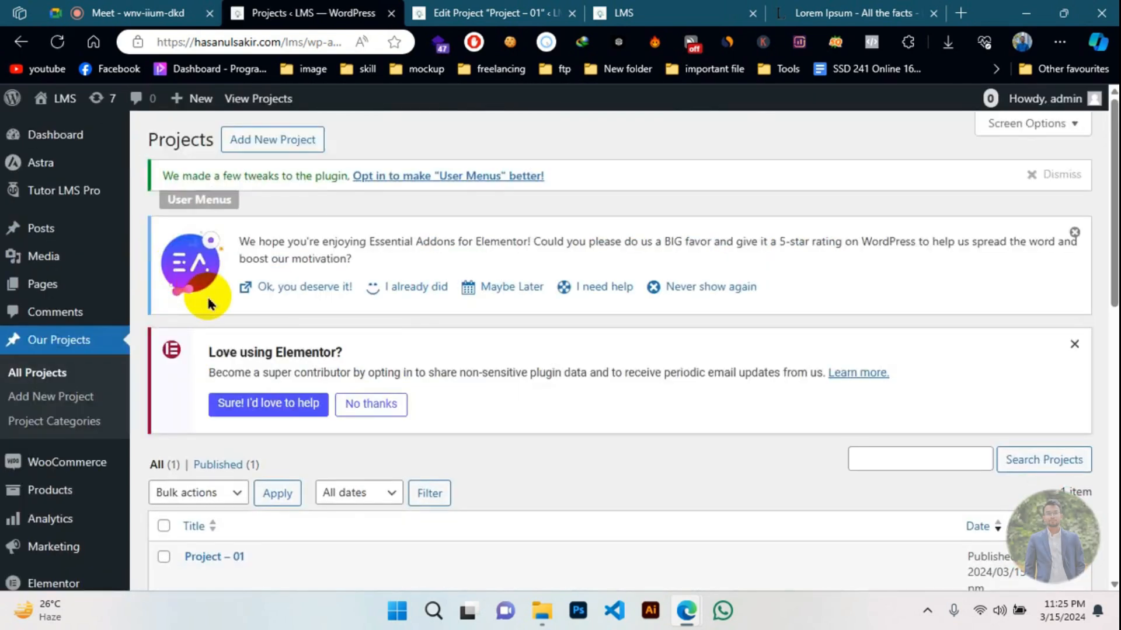
- Compare the course cards on the home page with the Project - 01 entry in the projects list
left_click(634, 12)
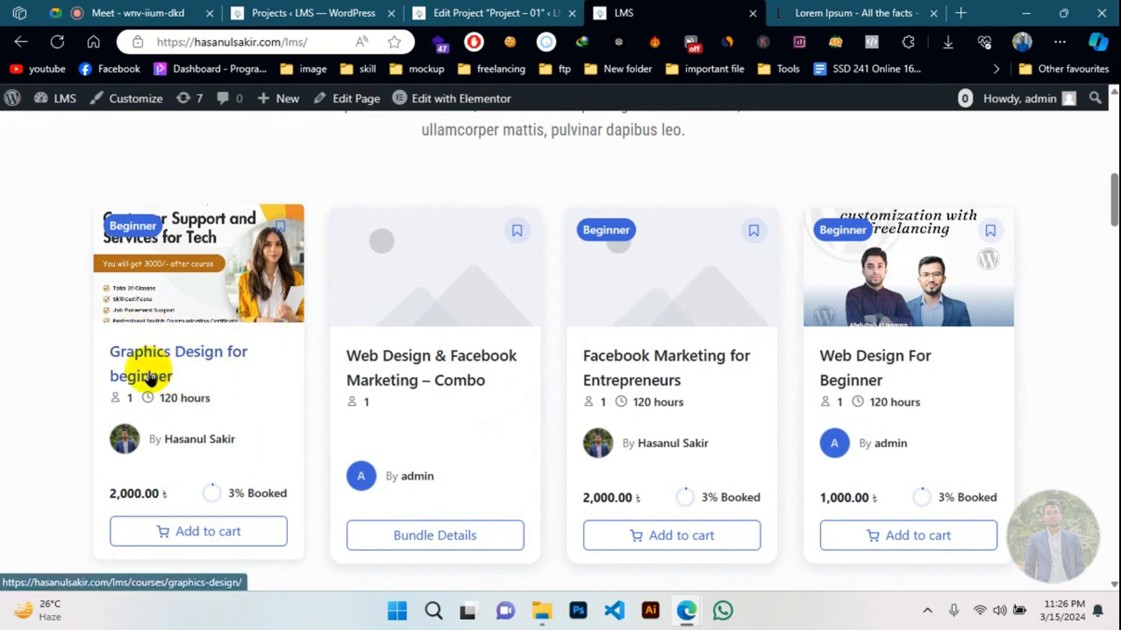
left_click(261, 12)
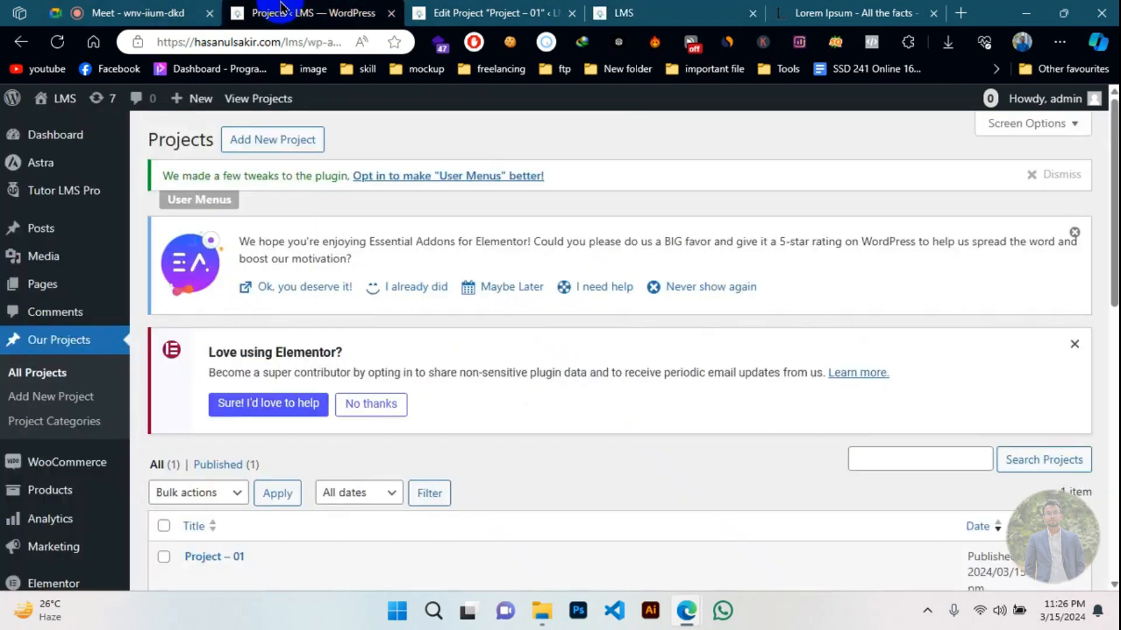
scroll(12, 219, "down", 3)
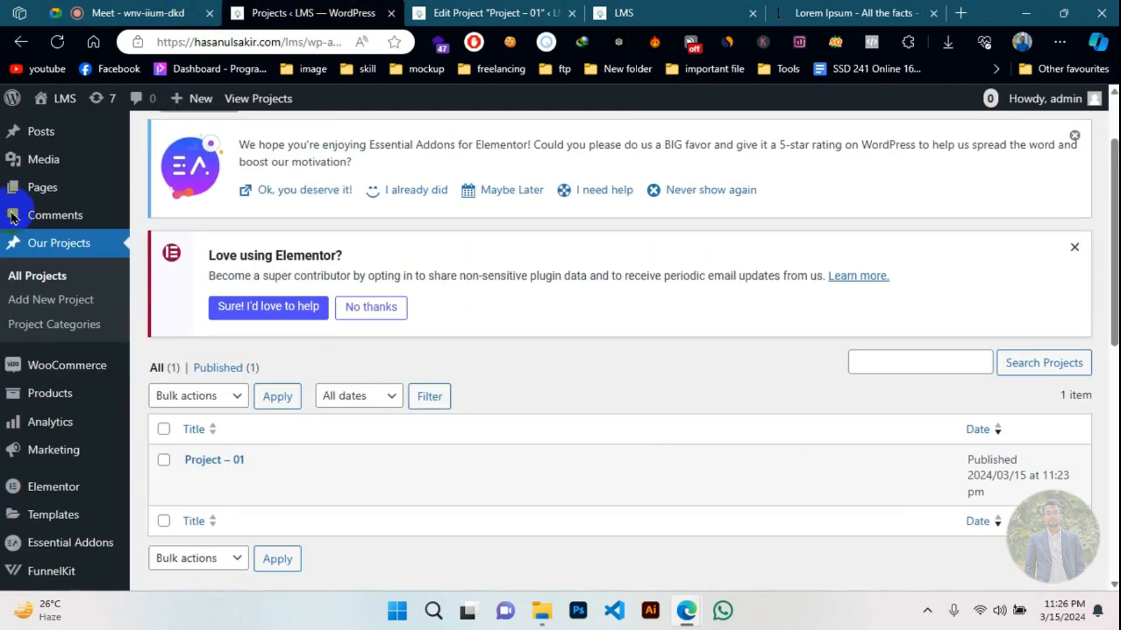
- Open the list of saved Elementor templates in the WordPress admin and look through it
scroll(75, 377, "down", 3)
mouse_move(75, 342)
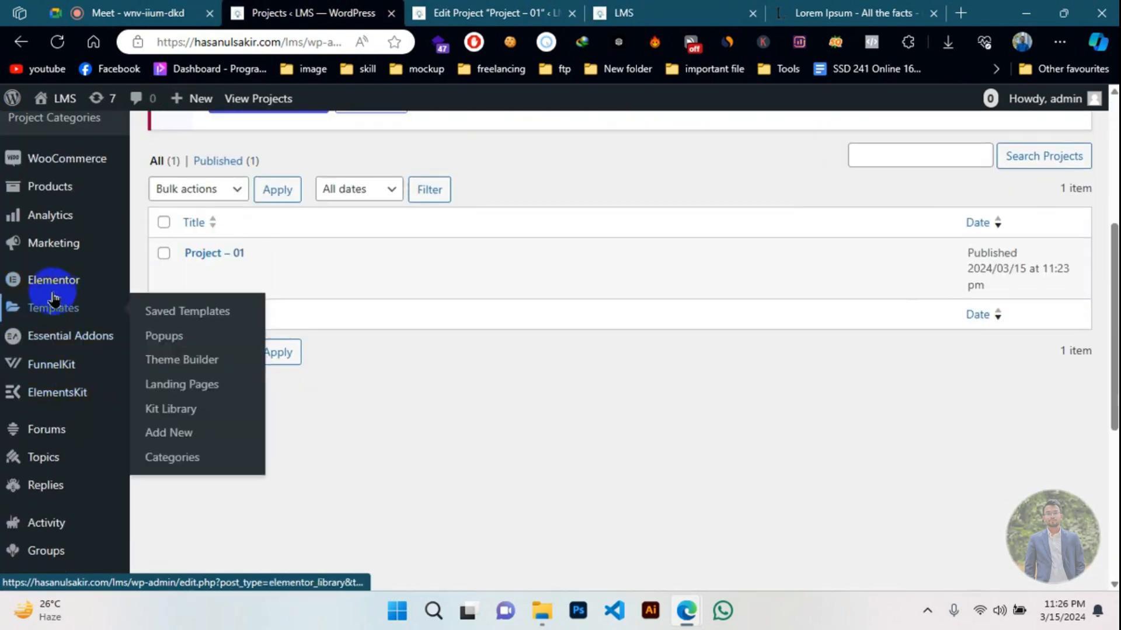
mouse_move(56, 291)
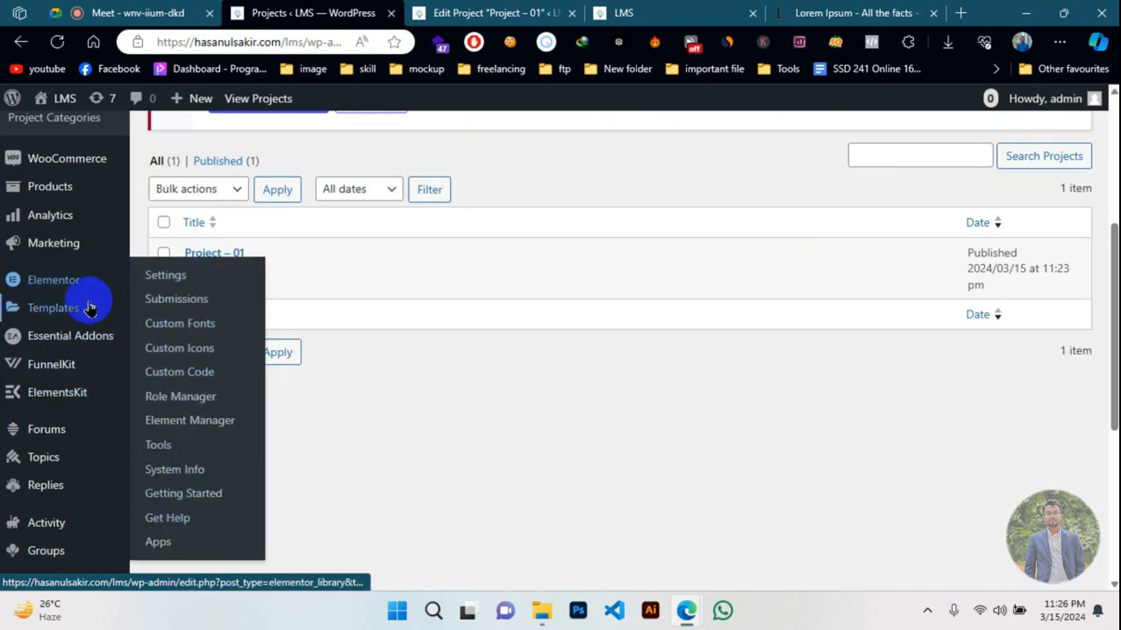
left_click(55, 312)
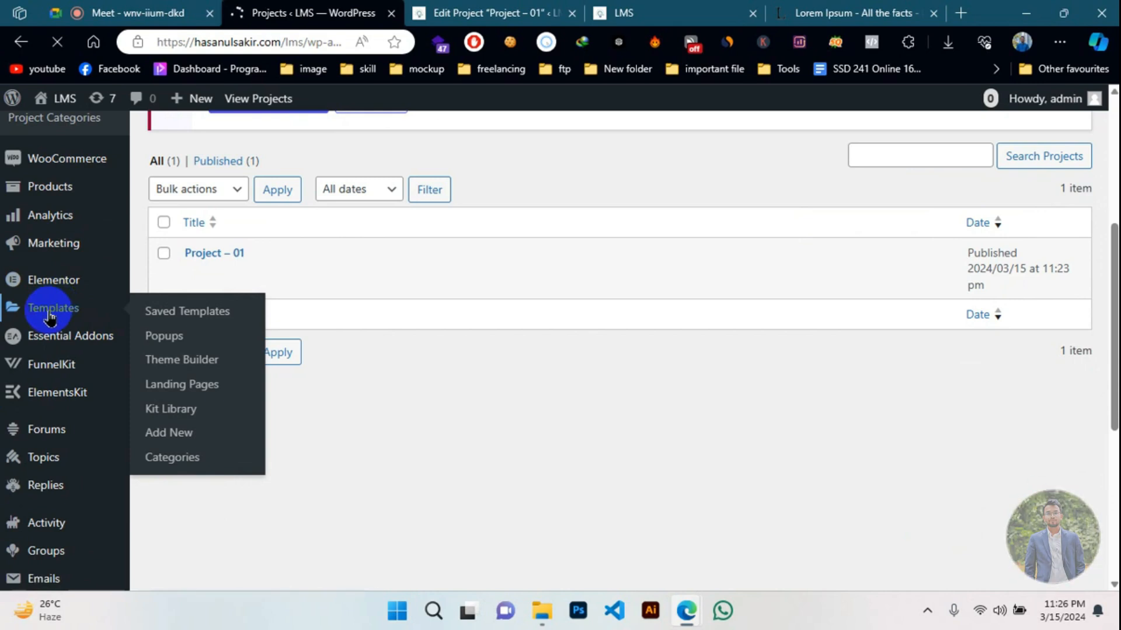
scroll(484, 254, "down", 5)
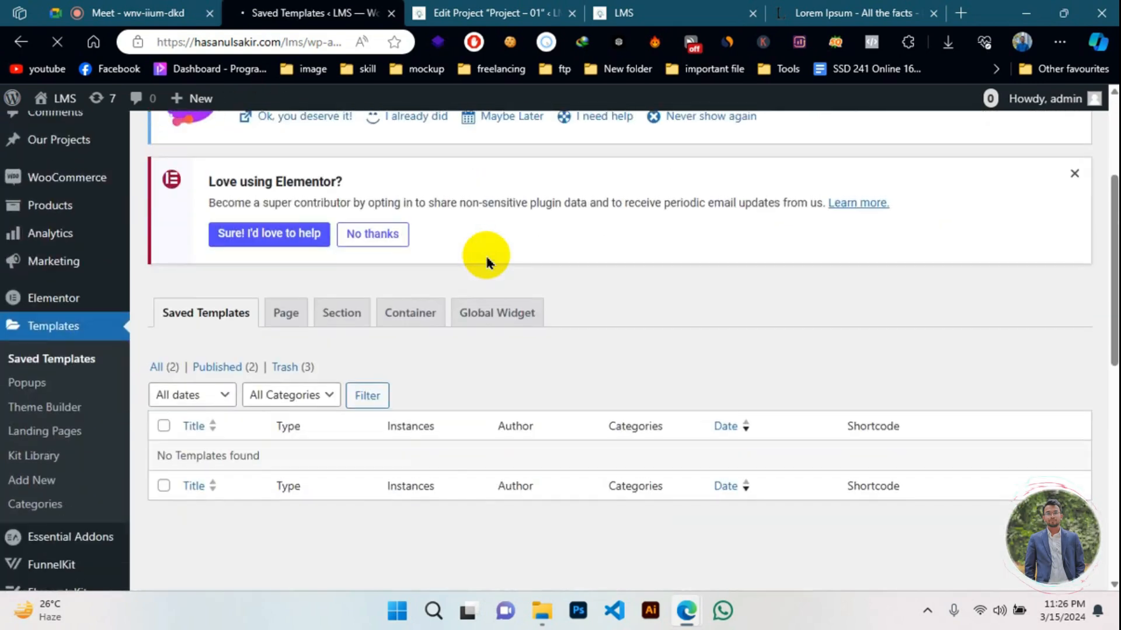
scroll(486, 262, "up", 3)
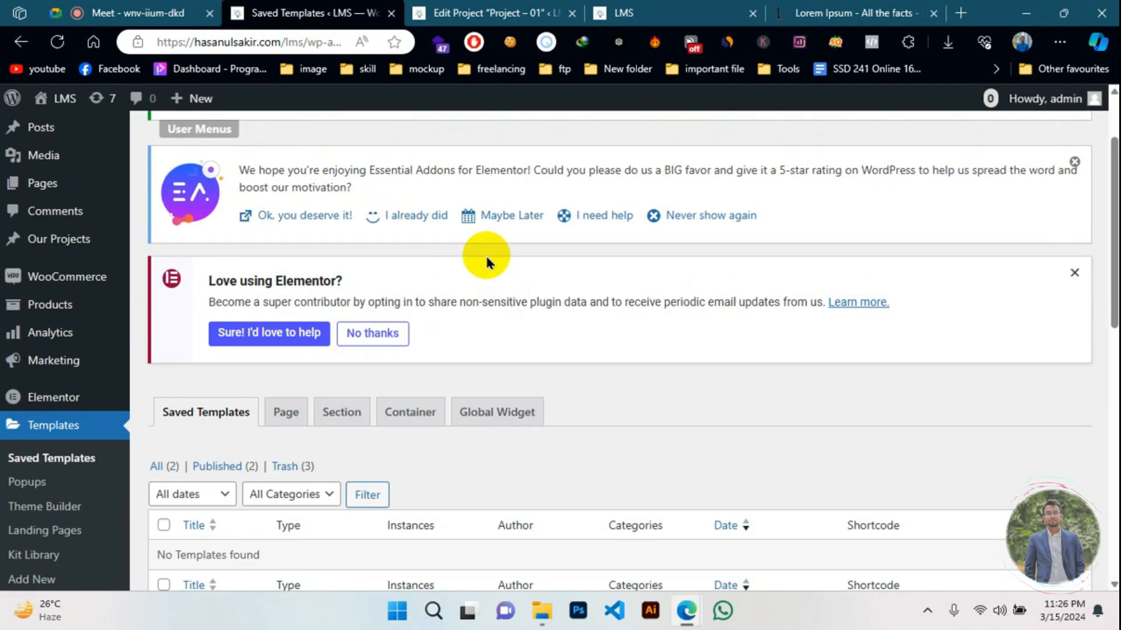
scroll(170, 375, "down", 4)
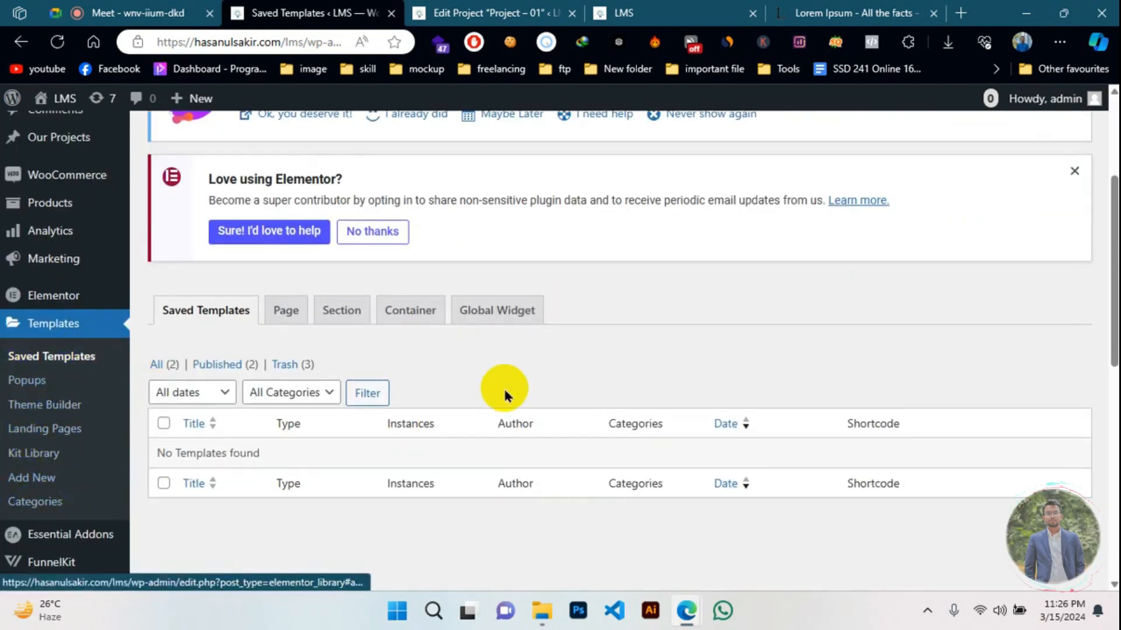
scroll(508, 389, "up", 2)
scroll(508, 390, "up", 2)
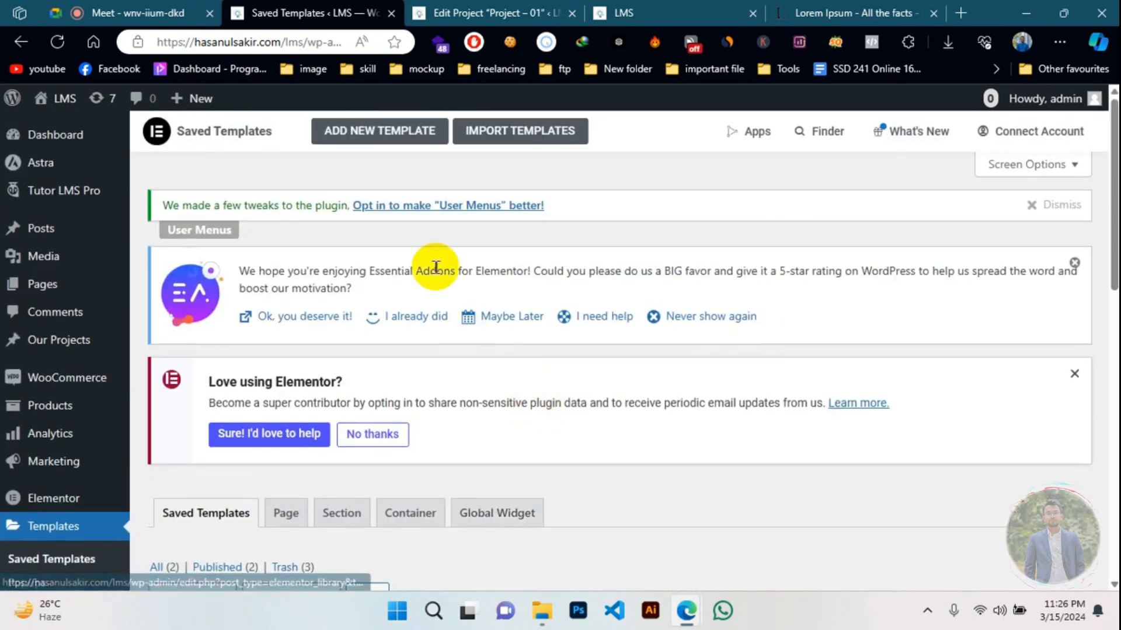
left_click(385, 136)
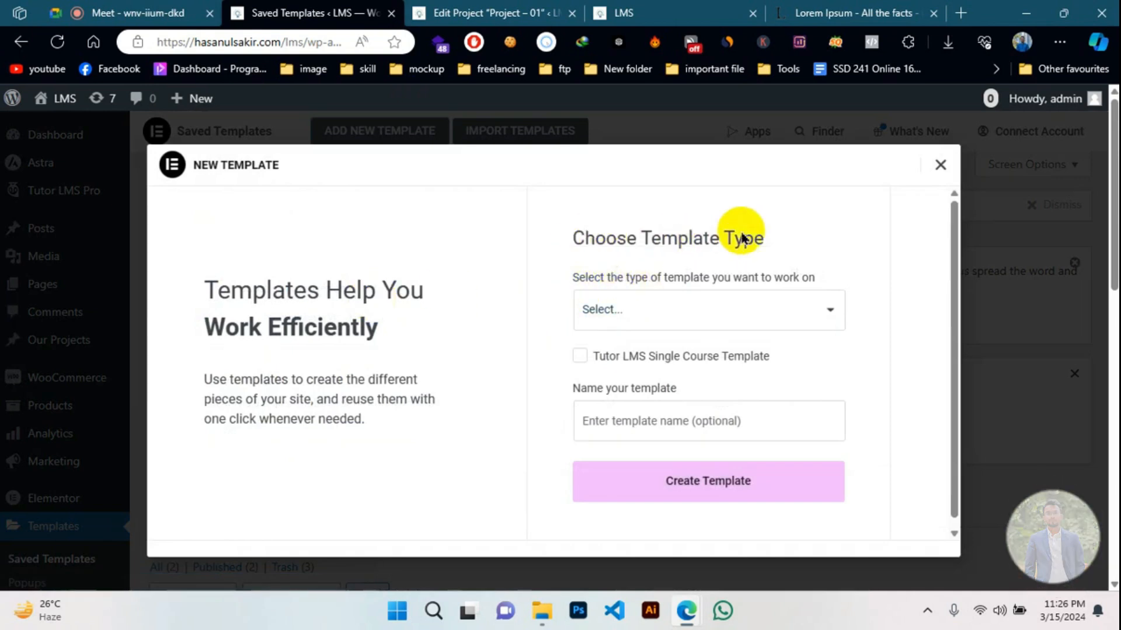
left_click(644, 299)
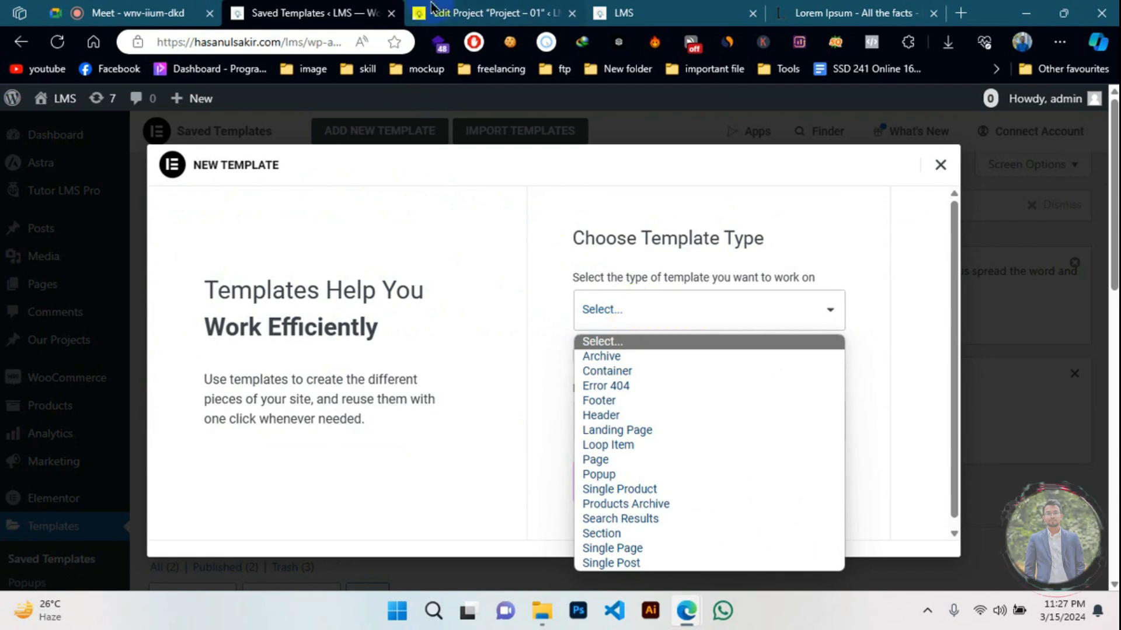
left_click(604, 8)
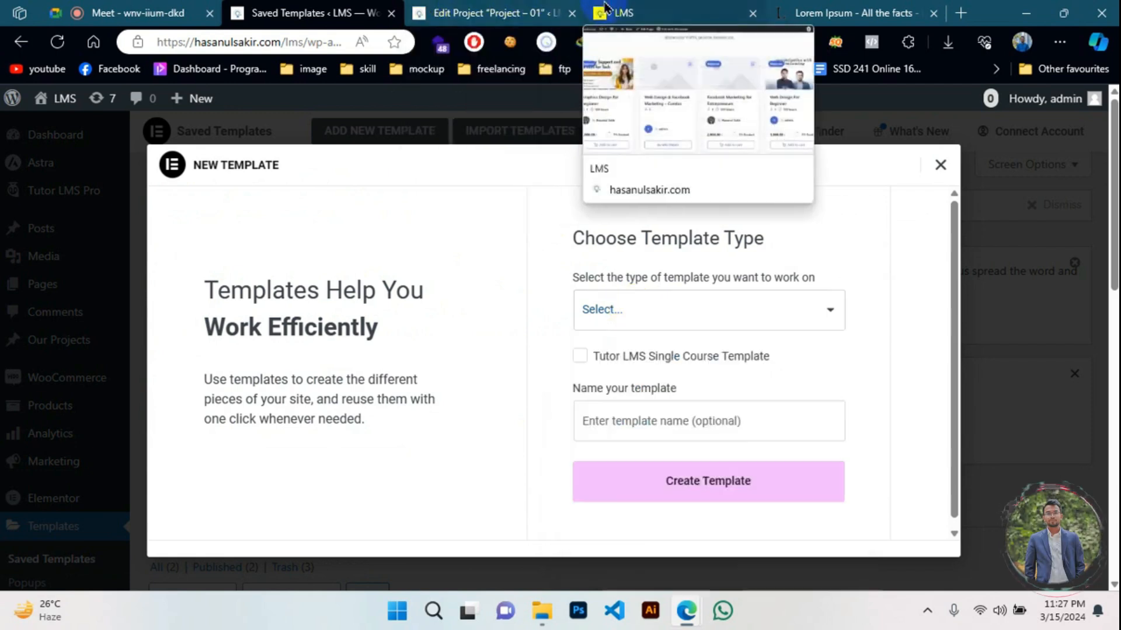
left_click(605, 8)
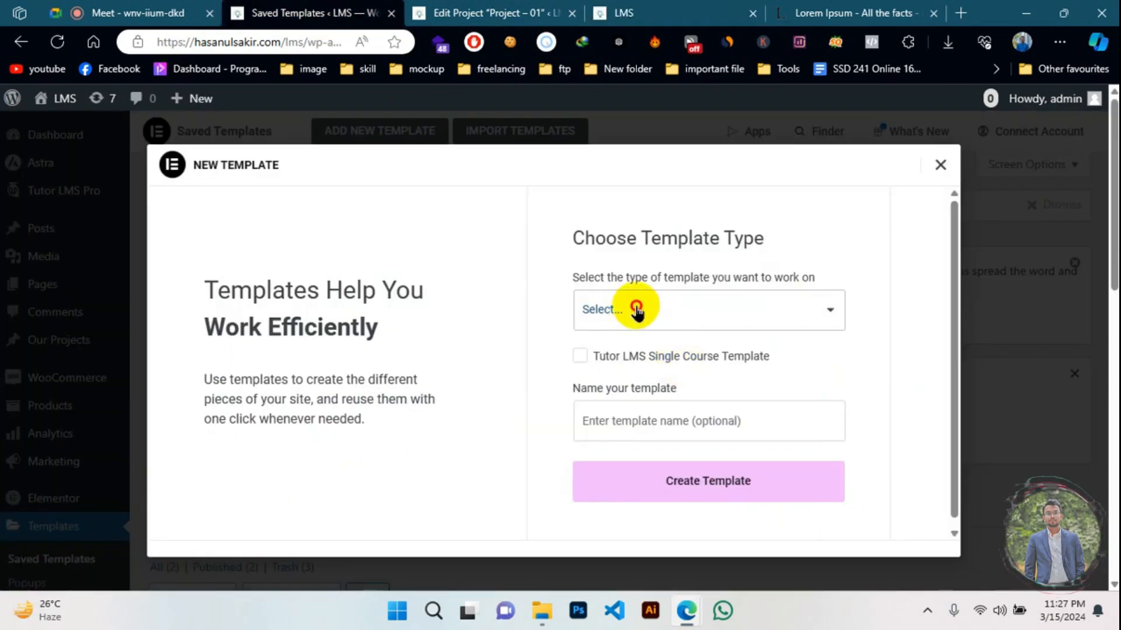
left_click(636, 311)
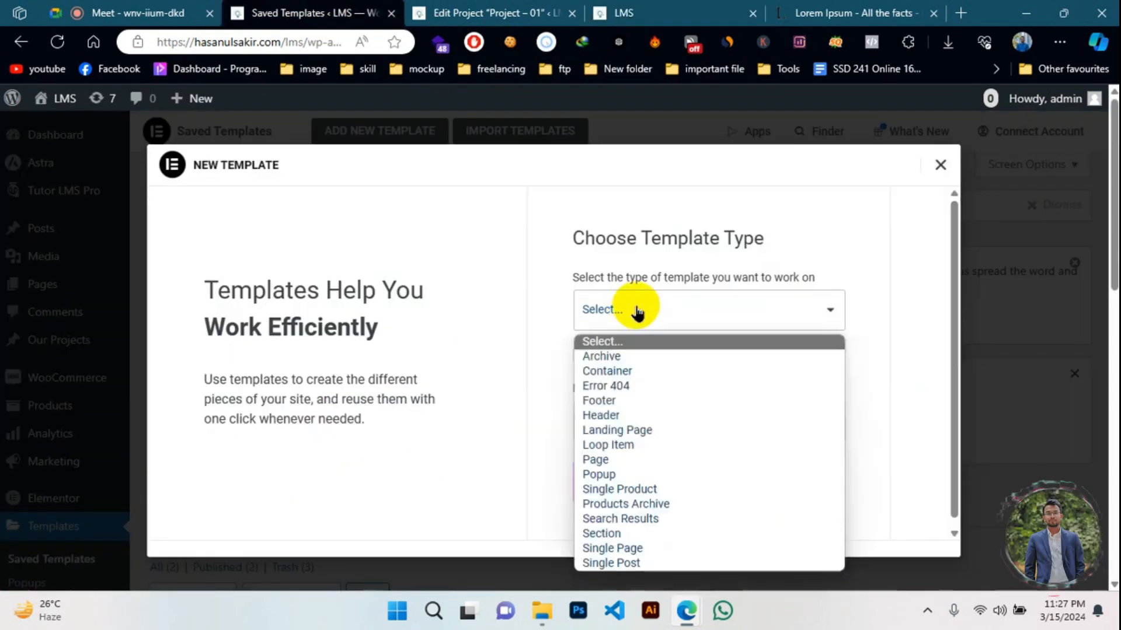
left_click(604, 450)
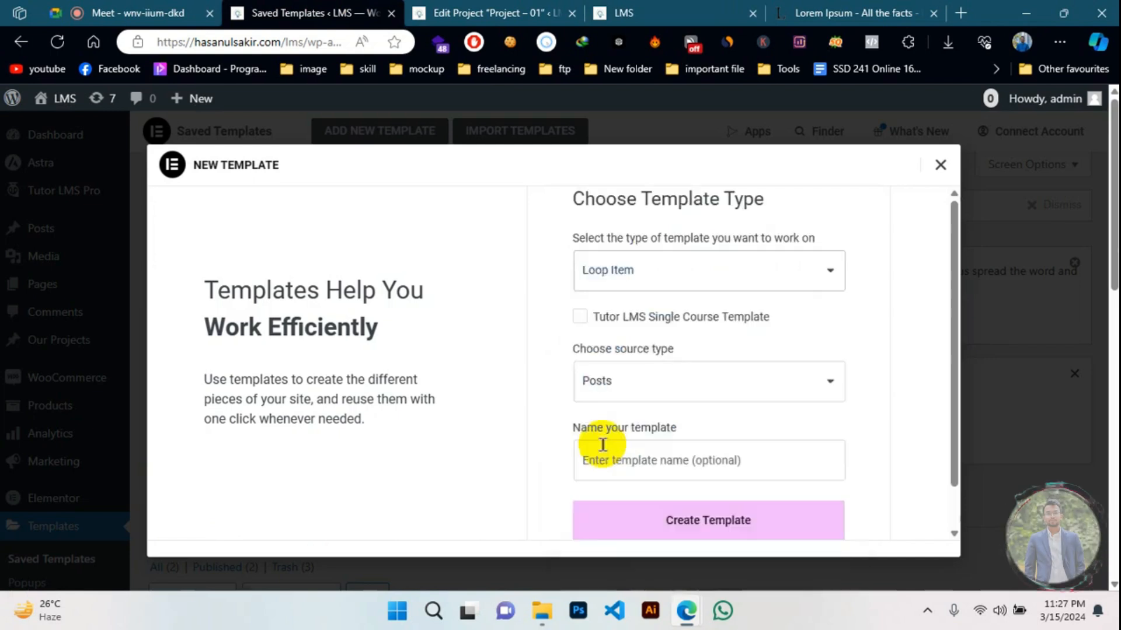
left_click(598, 392)
left_click(596, 385)
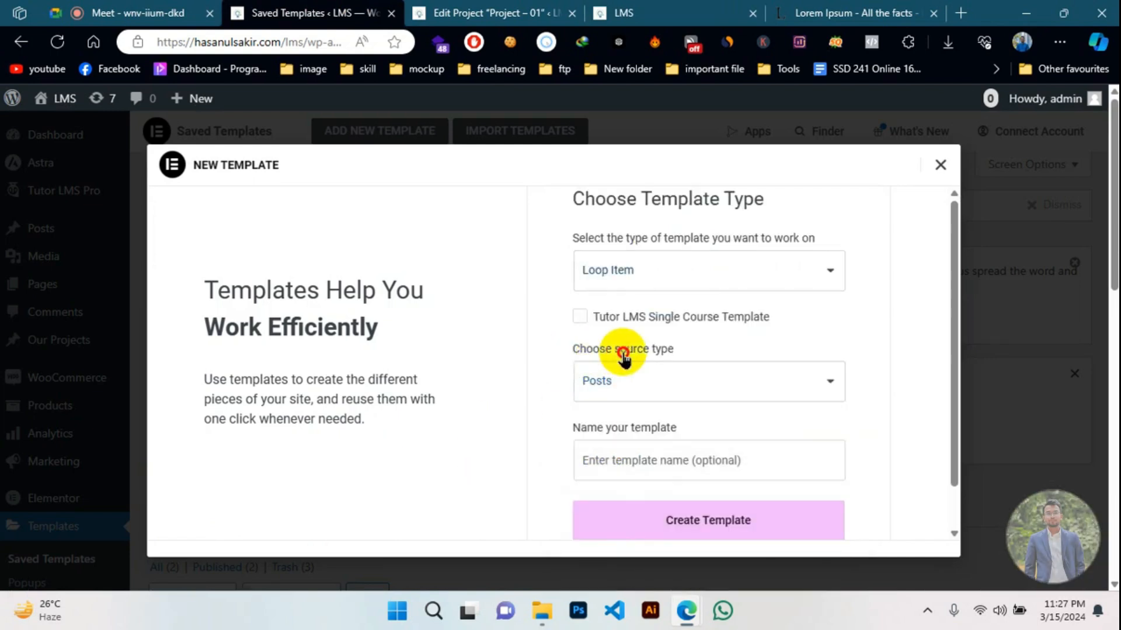
left_click(620, 377)
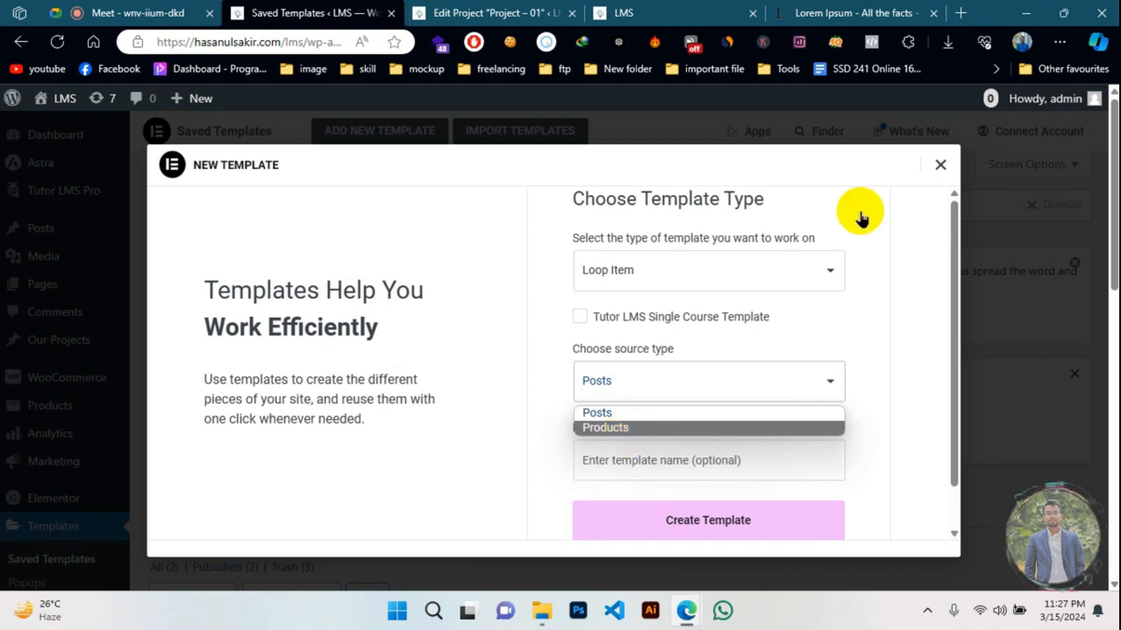
left_click(940, 164)
- Enable the Projects post type in Elementor's general settings and save the changes
scroll(51, 333, "down", 4)
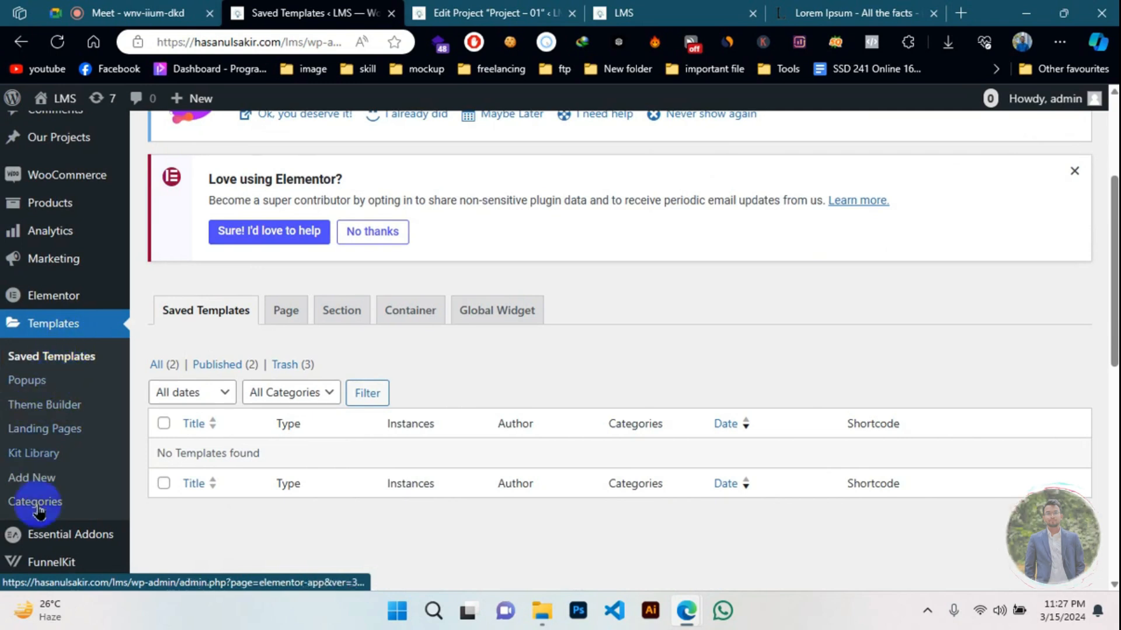
mouse_move(70, 296)
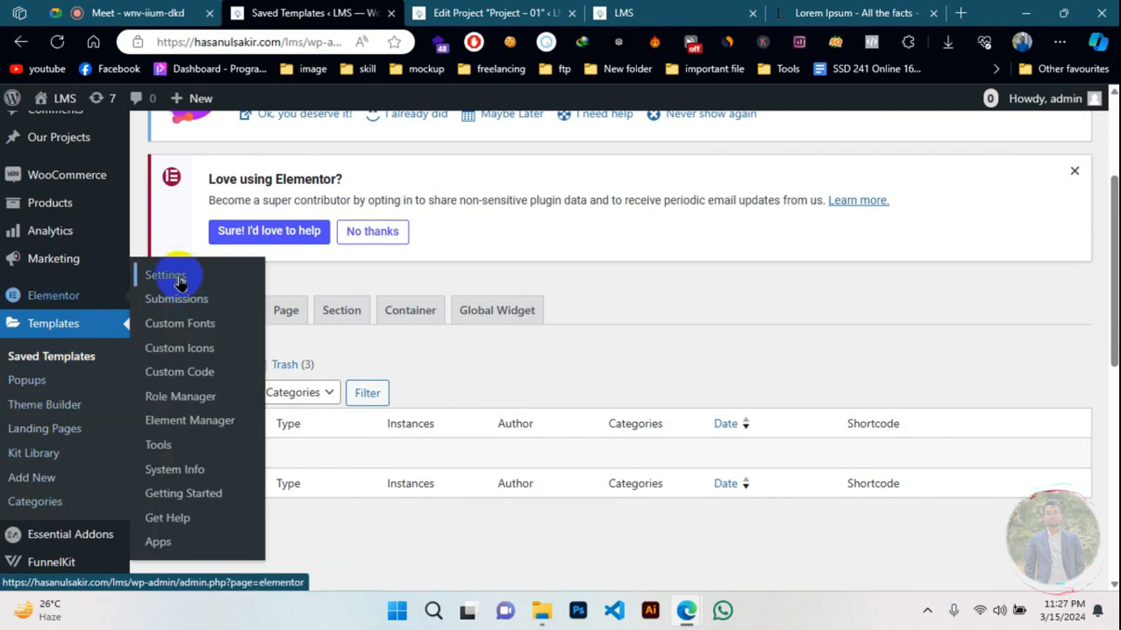
left_click(179, 280)
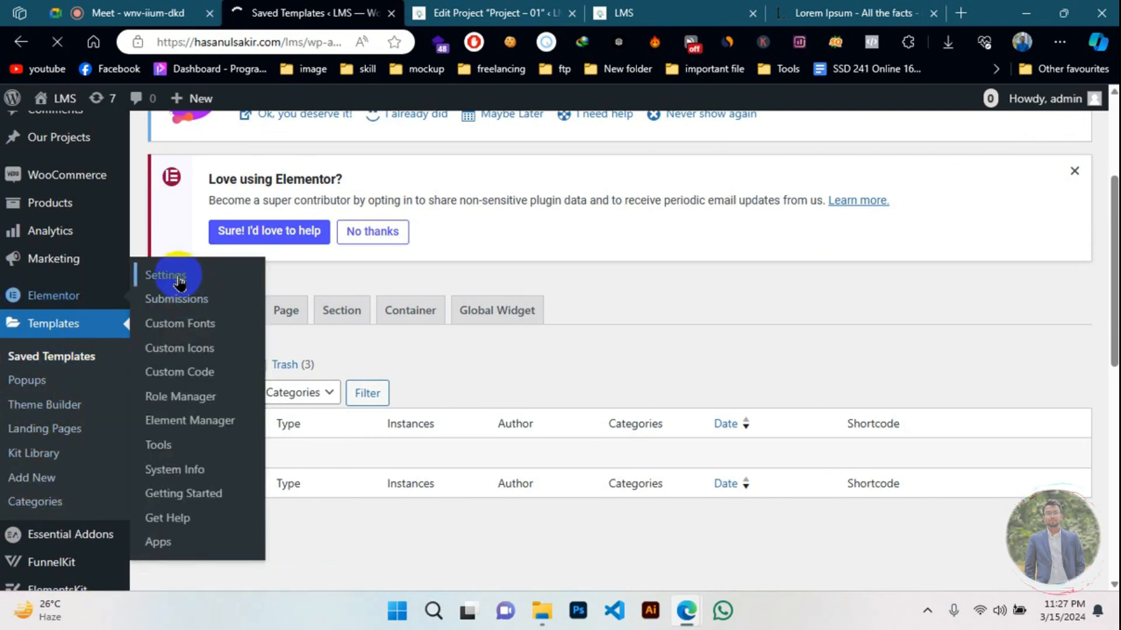
scroll(195, 430, "down", 2)
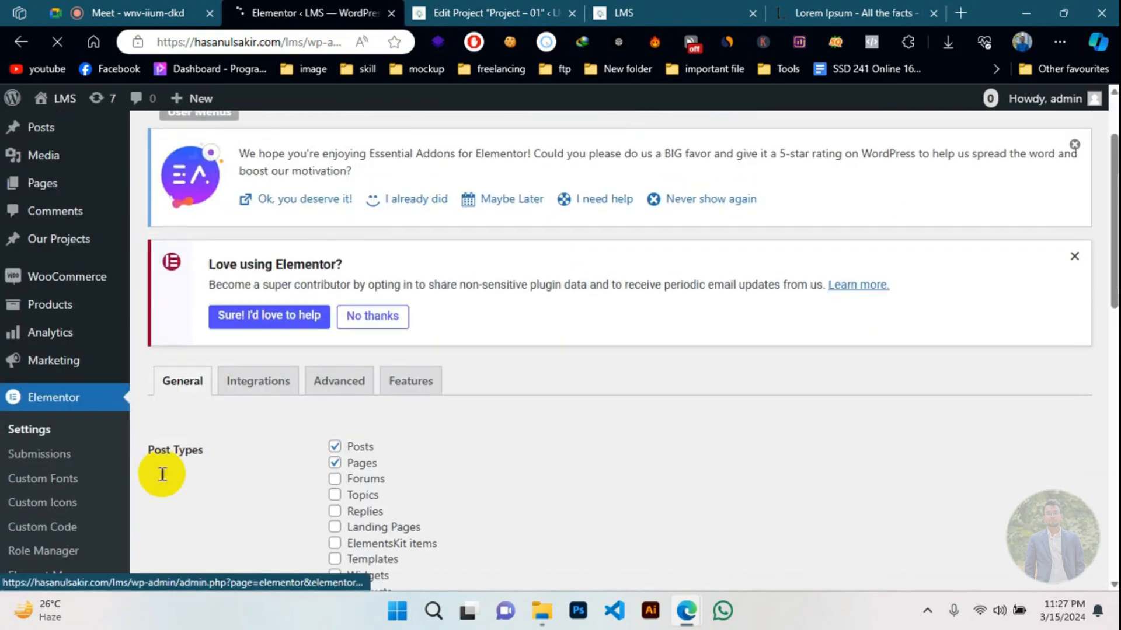
left_click_drag(157, 452, 210, 450)
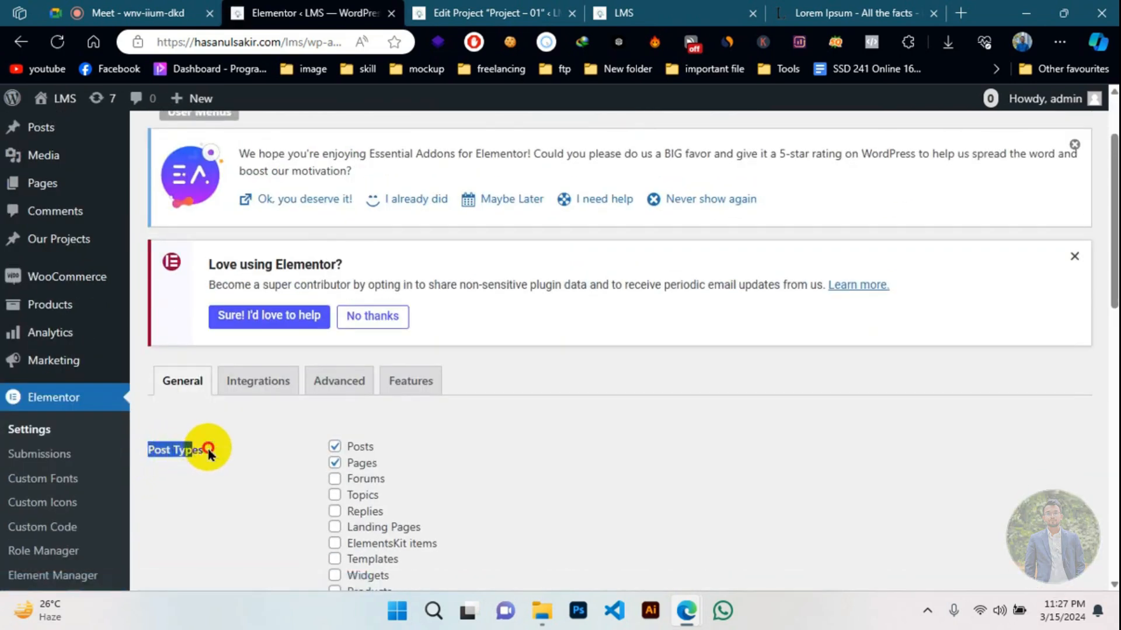
scroll(174, 396, "down", 2)
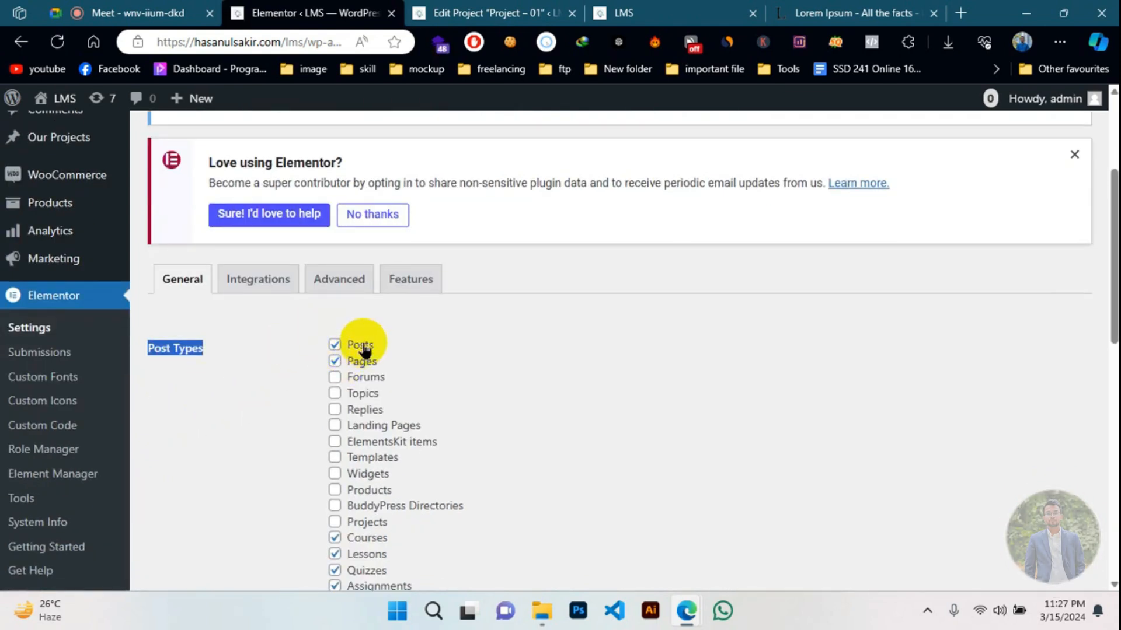
scroll(366, 339, "down", 2)
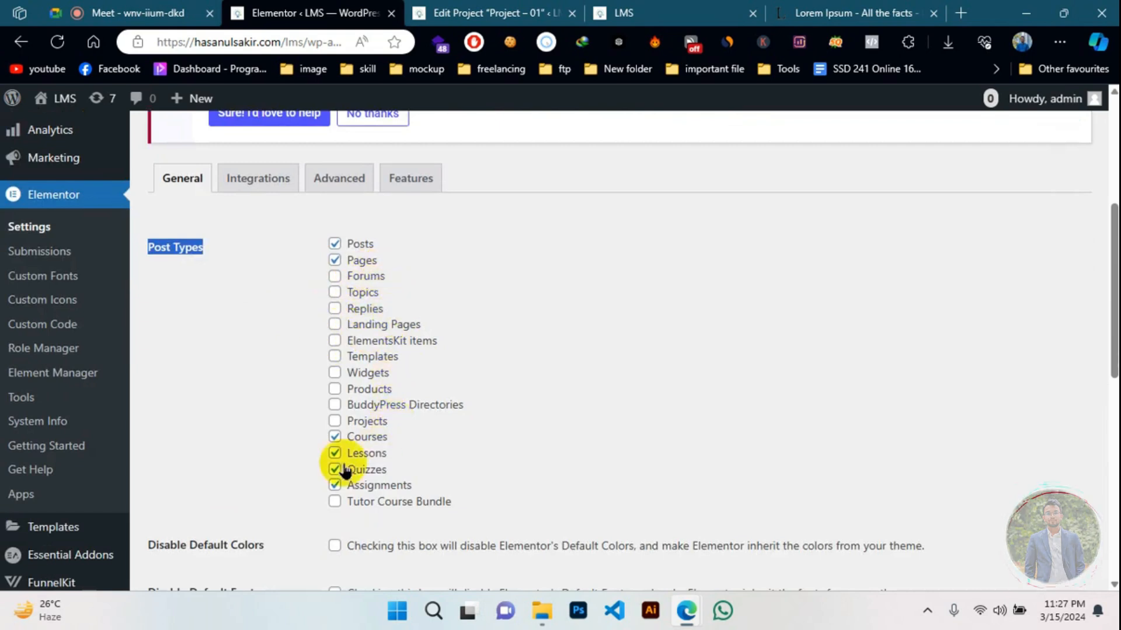
left_click(359, 424)
scroll(260, 373, "down", 6)
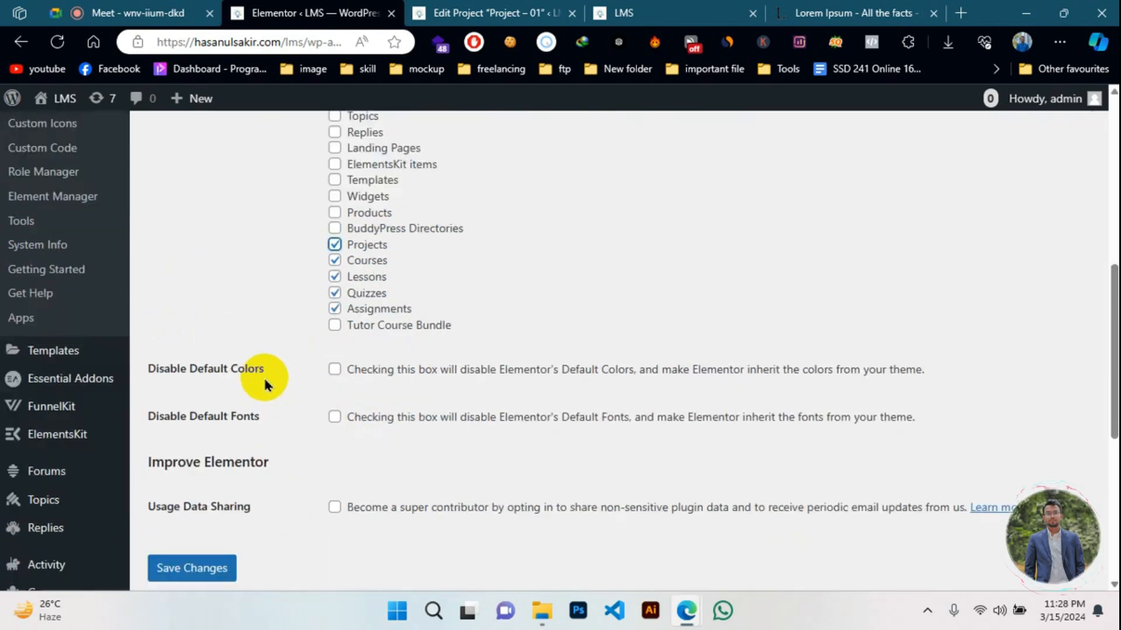
left_click(217, 357)
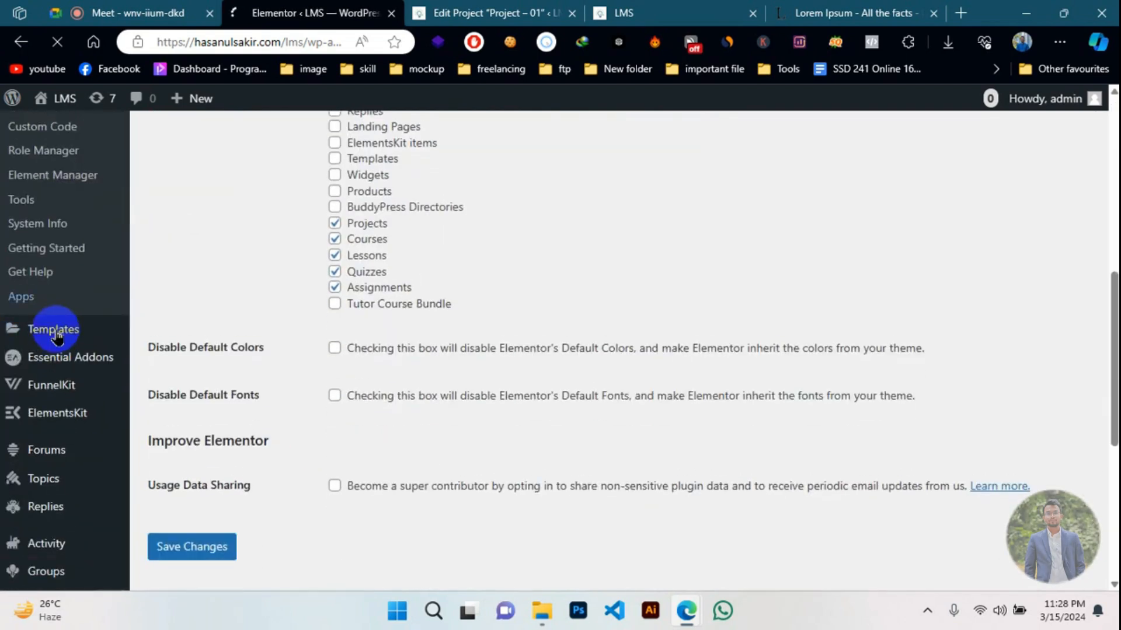
- Return to the saved templates and check which source types a new Loop Item template offers
mouse_move(73, 326)
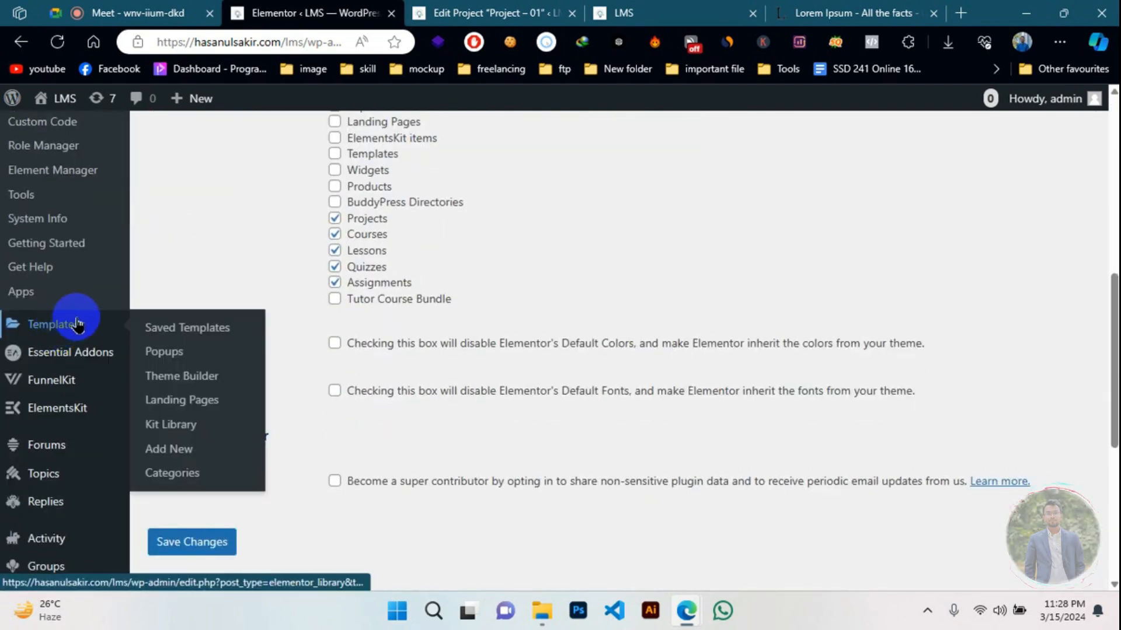
left_click(164, 334)
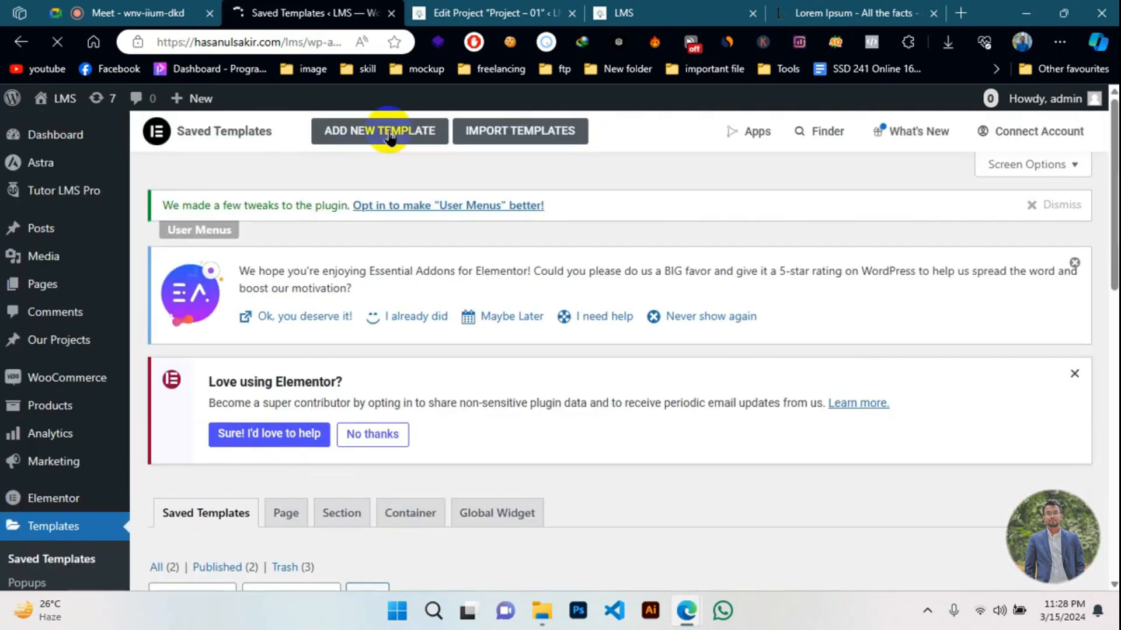
left_click(385, 131)
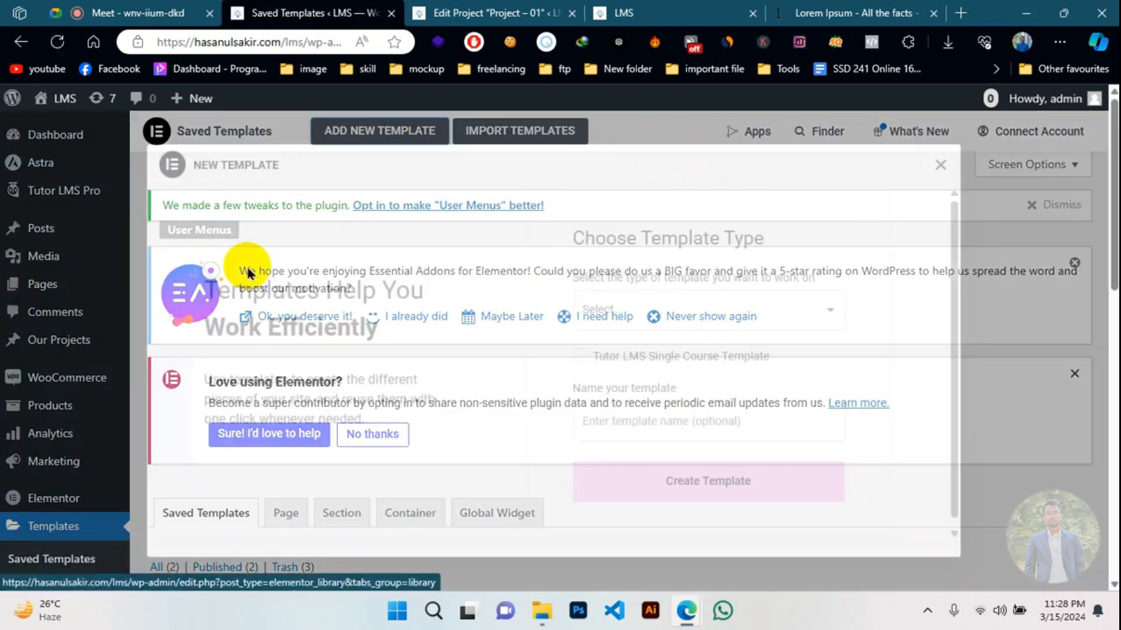
left_click(682, 311)
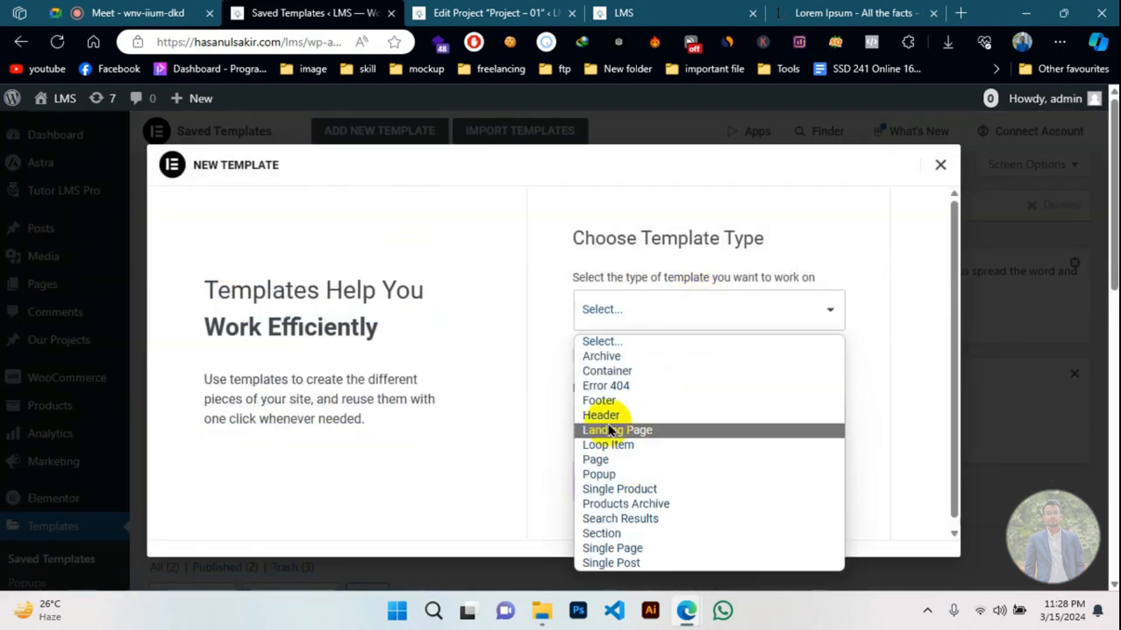
left_click(608, 445)
left_click(620, 374)
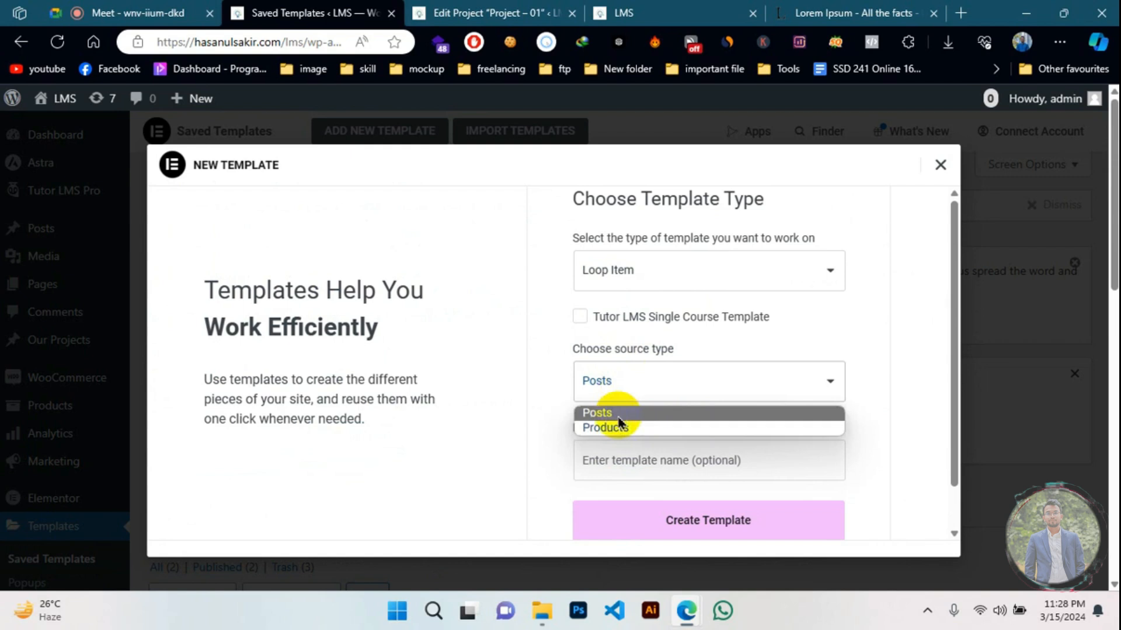
left_click(616, 378)
left_click(616, 377)
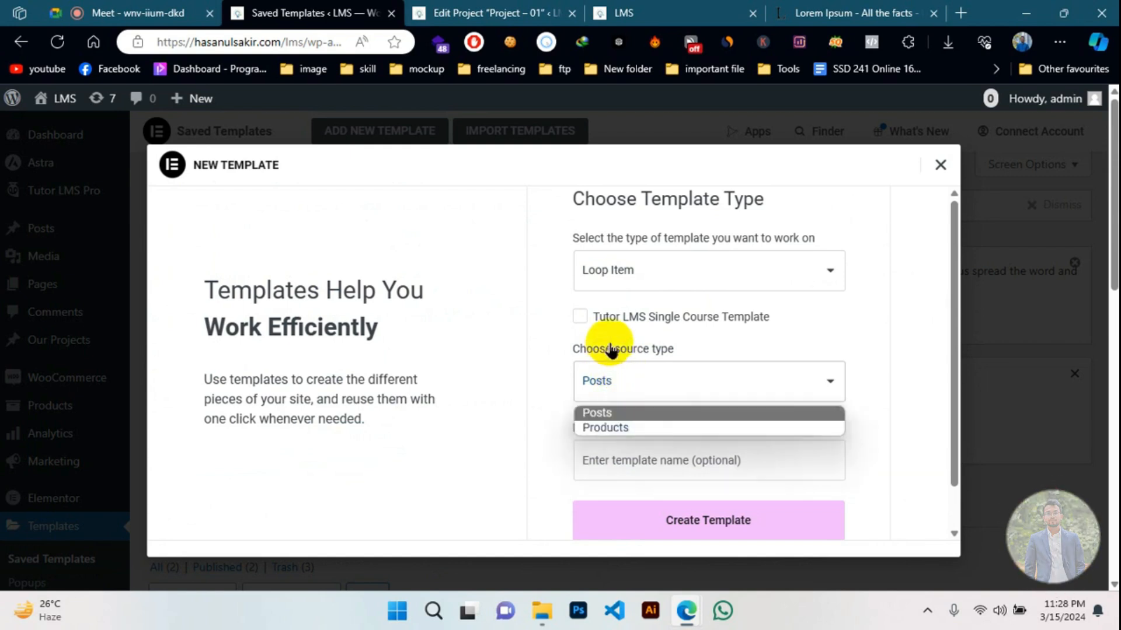
left_click(605, 429)
left_click(593, 392)
left_click(593, 412)
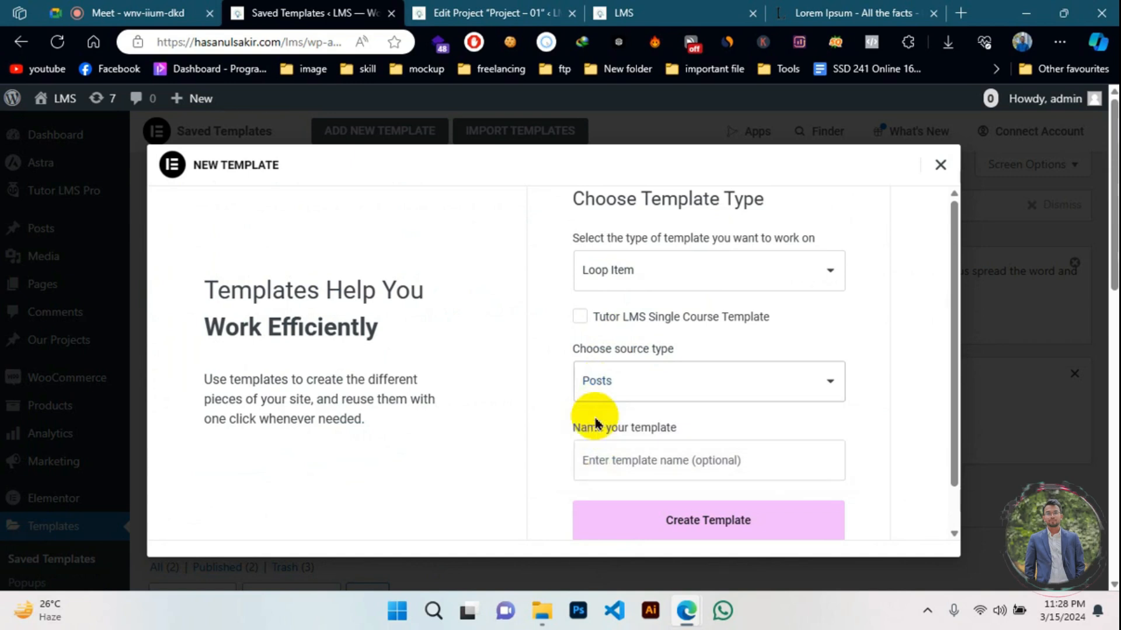
left_click(938, 170)
- Show only the section templates among the saved templates and look through that page
scroll(325, 234, "down", 6)
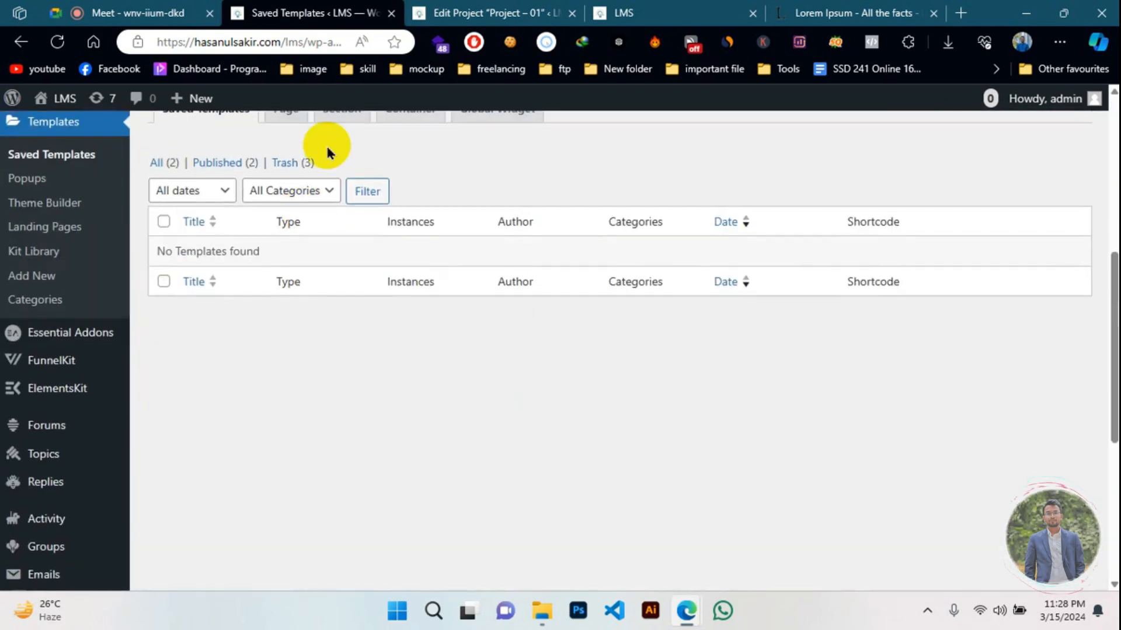
scroll(298, 222, "up", 2)
left_click(327, 208)
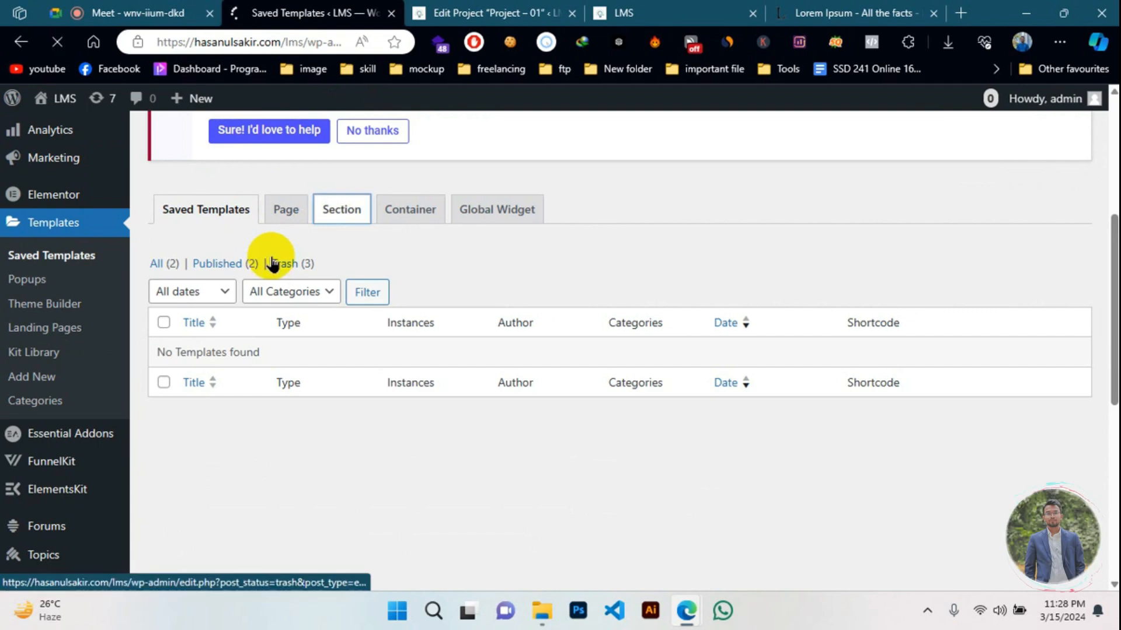
scroll(270, 258, "down", 3)
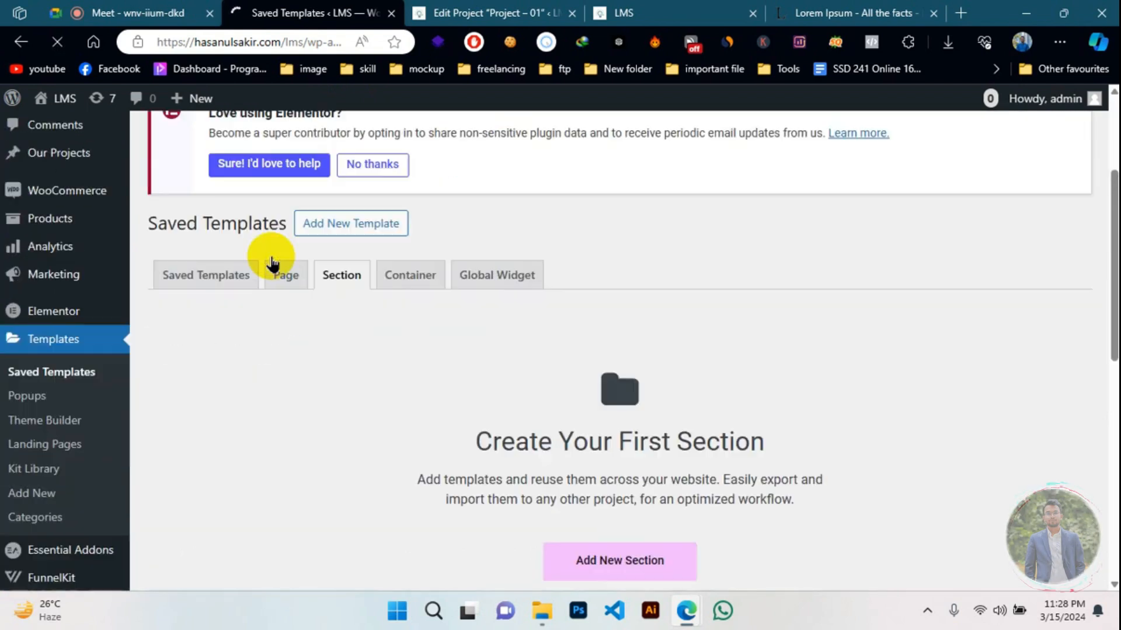
scroll(266, 315, "down", 6)
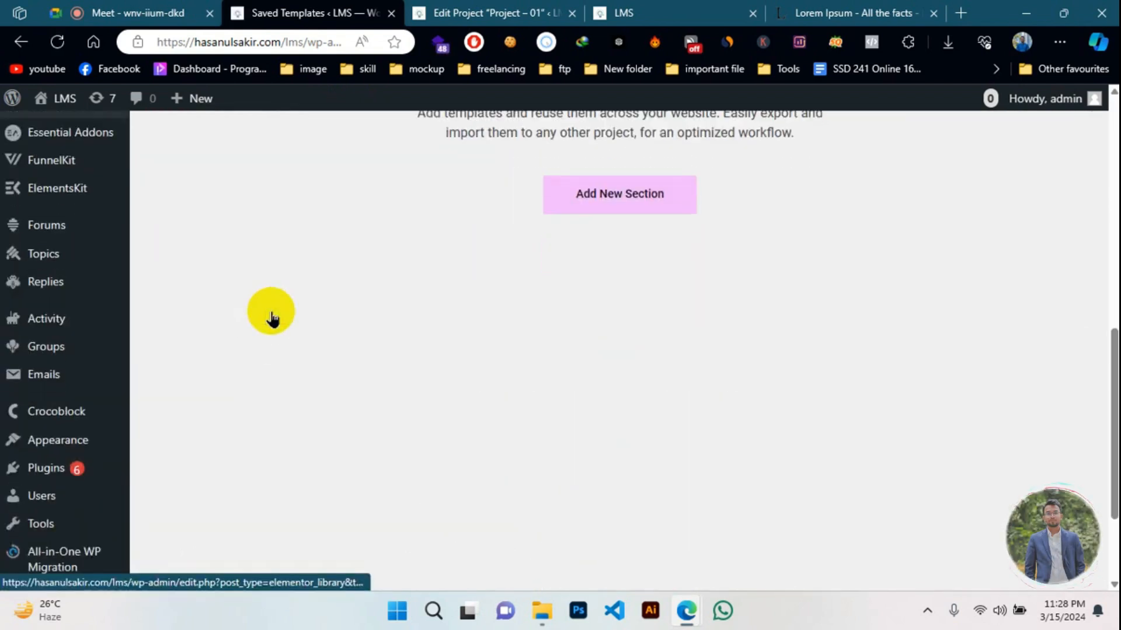
- Return from the section templates to the full list of saved templates
scroll(279, 297, "up", 4)
left_click(226, 211)
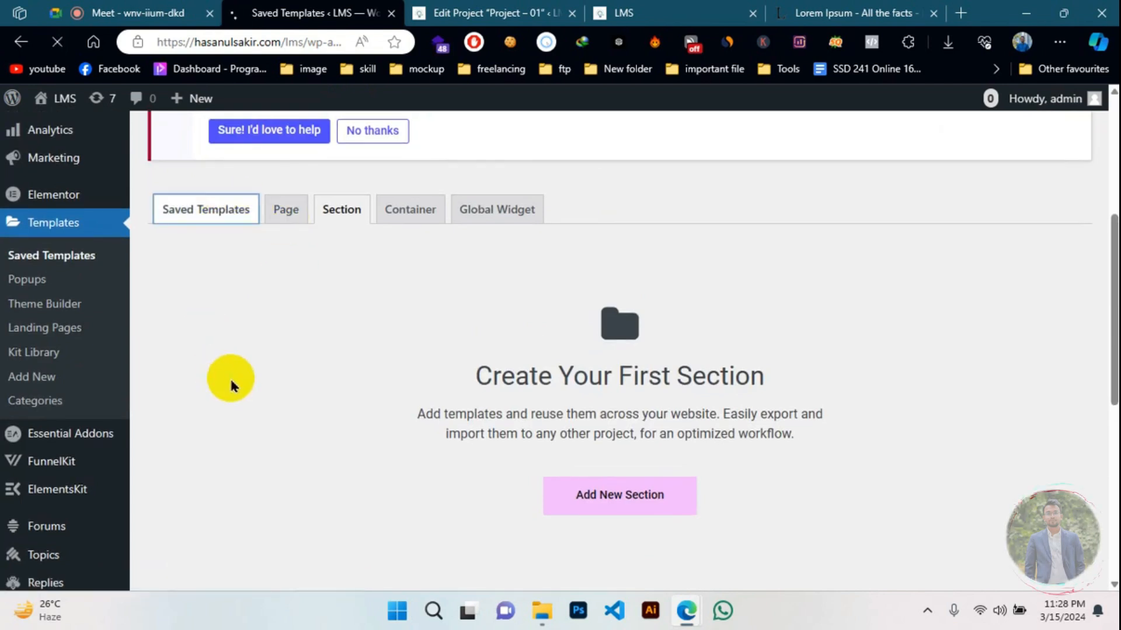
left_click(398, 131)
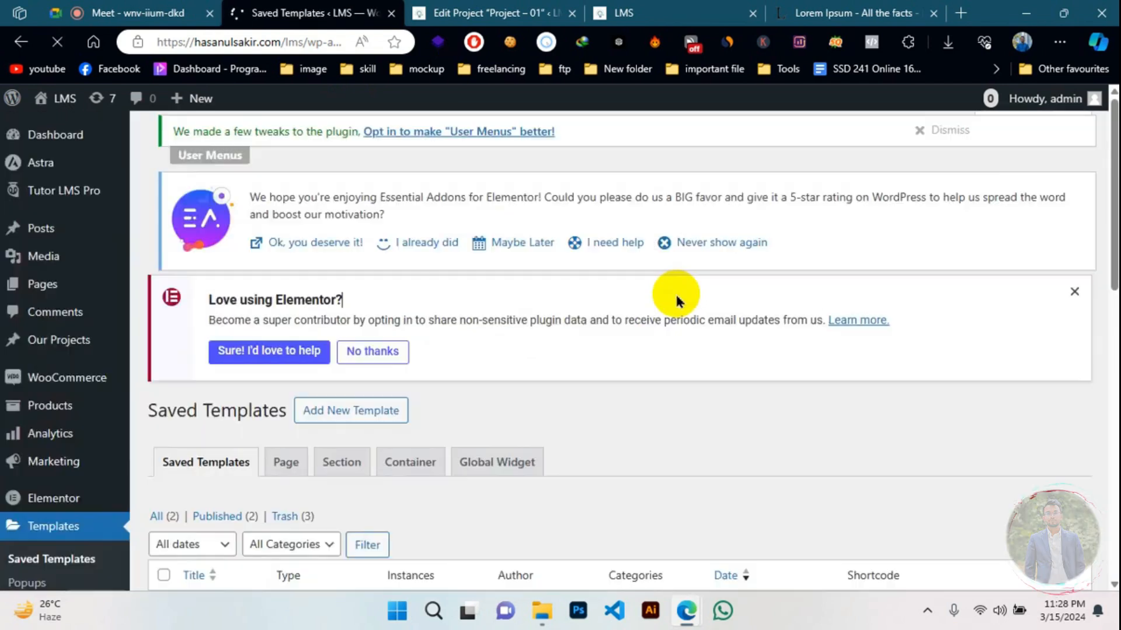
scroll(502, 378, "down", 2)
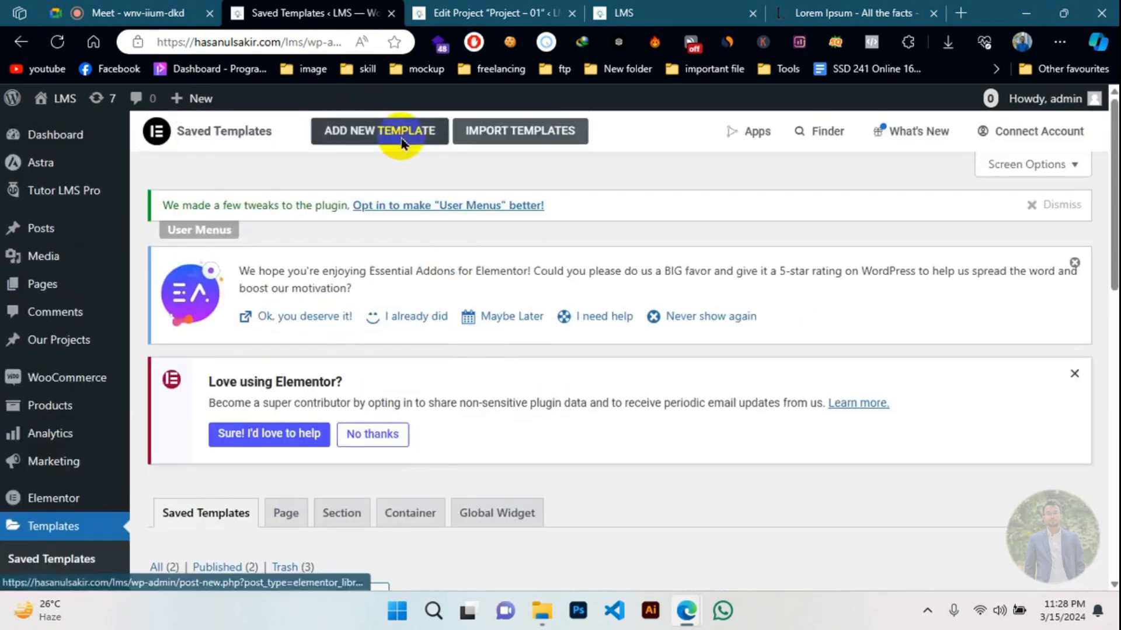
- Check which options a new template offers for the Single Page, Single Post, Loop Item, Page and Single Product types, without creating one
left_click(399, 137)
left_click(641, 322)
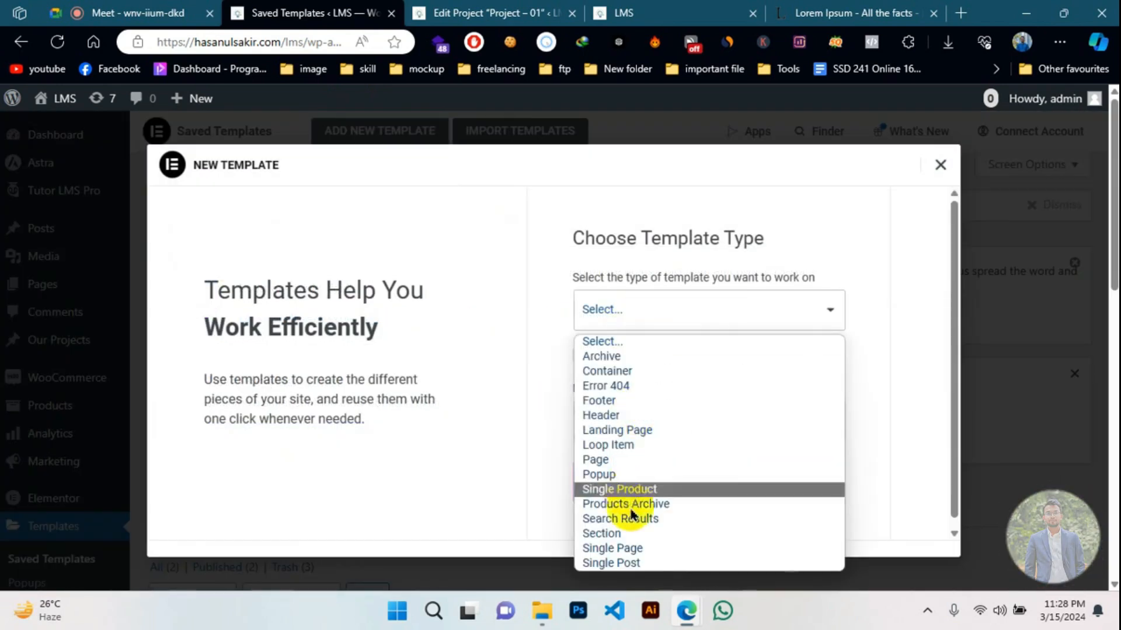
left_click(620, 553)
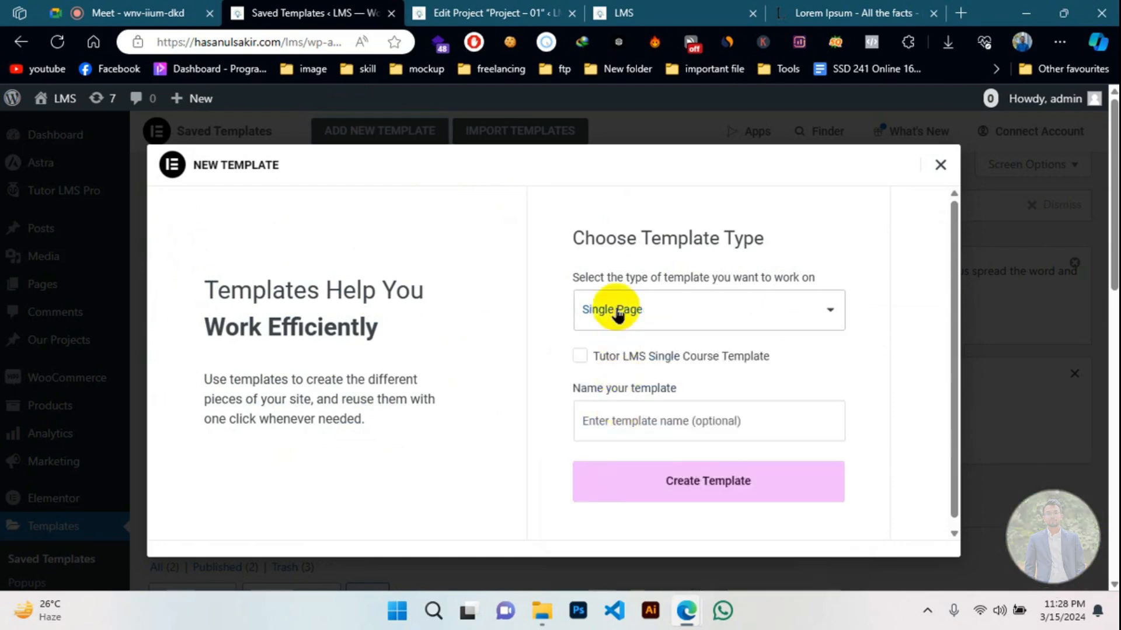
left_click(617, 312)
left_click(616, 564)
left_click(632, 307)
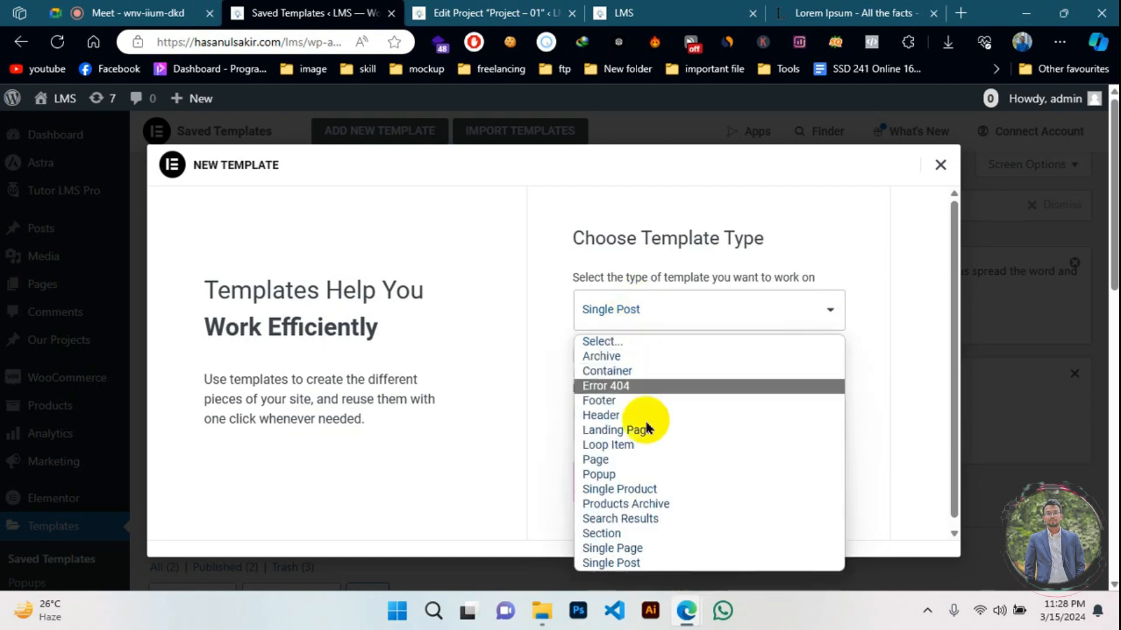
left_click(620, 445)
left_click(611, 292)
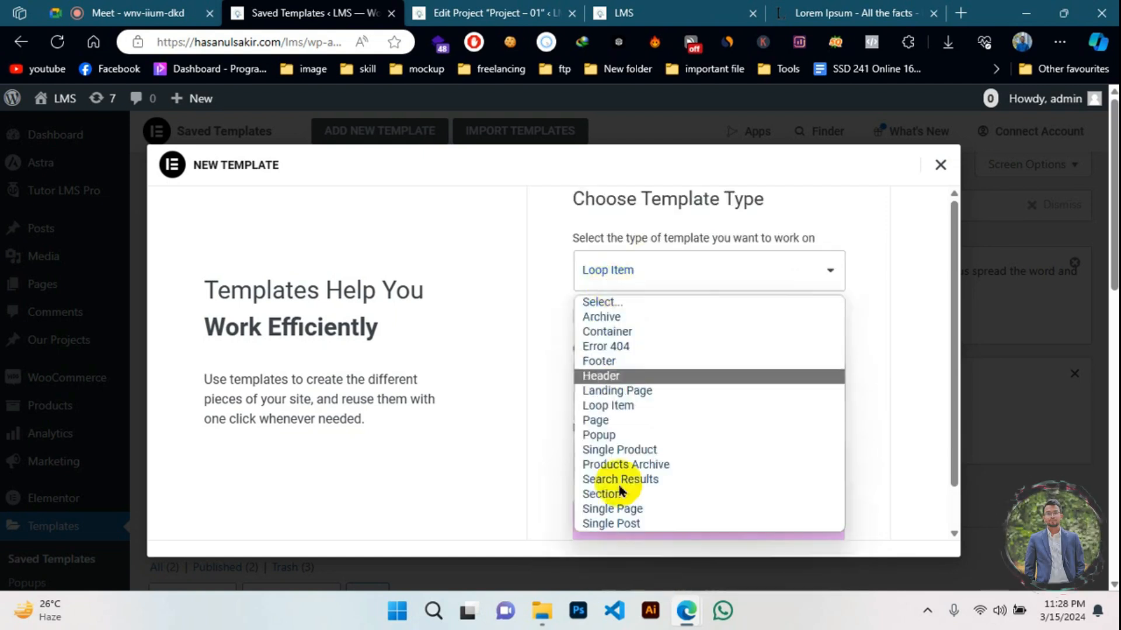
left_click(614, 430)
left_click(635, 425)
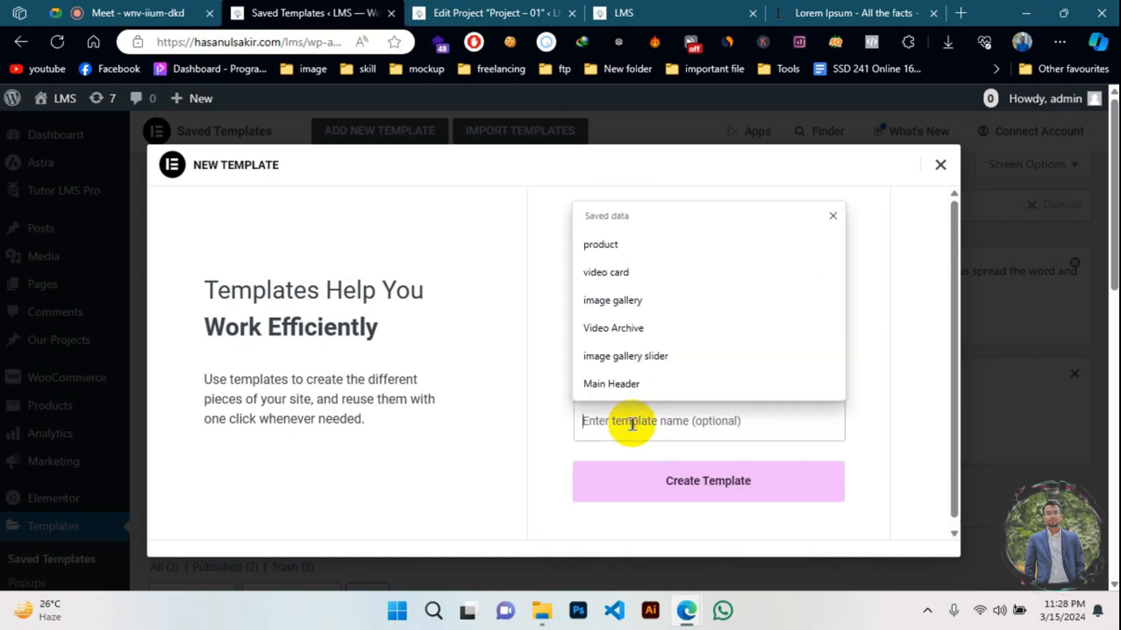
left_click(533, 442)
left_click(646, 332)
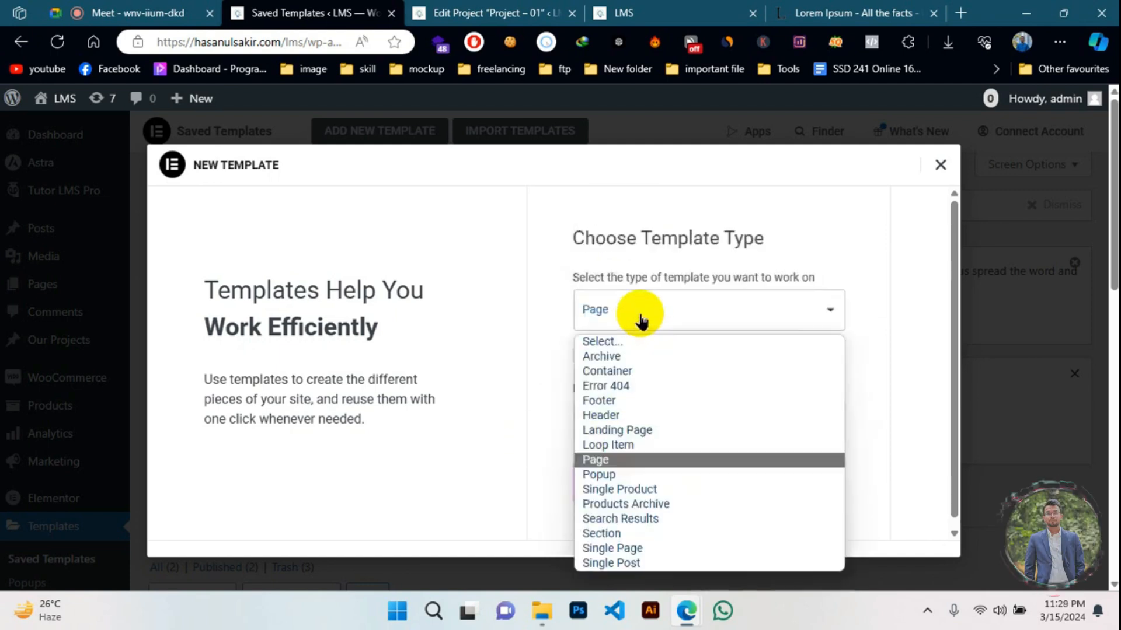
left_click(650, 490)
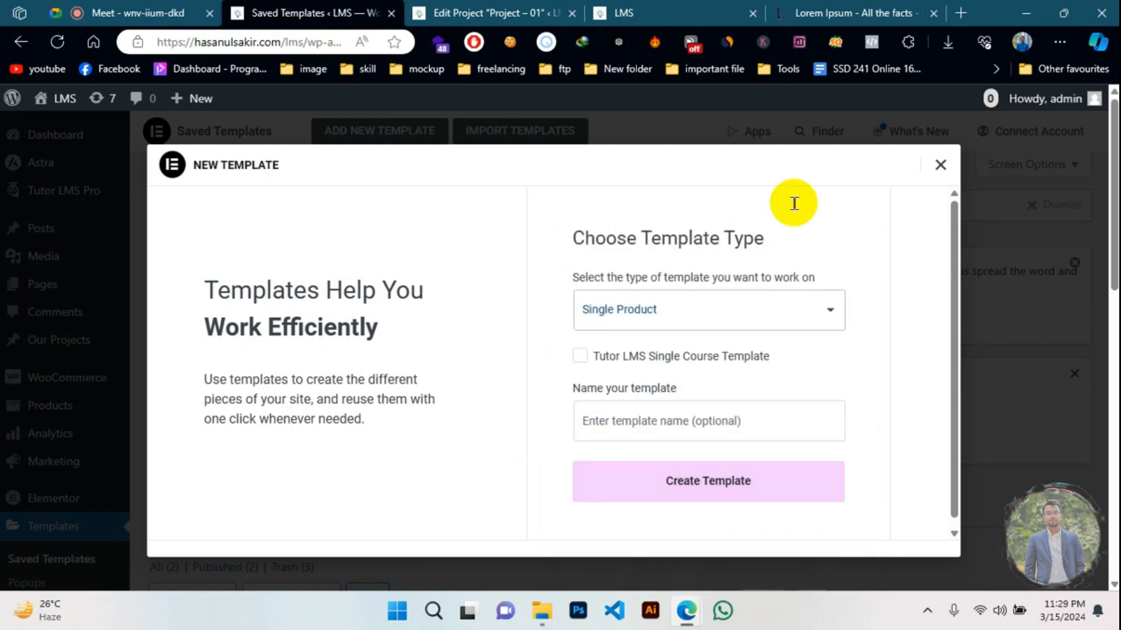
left_click(589, 425)
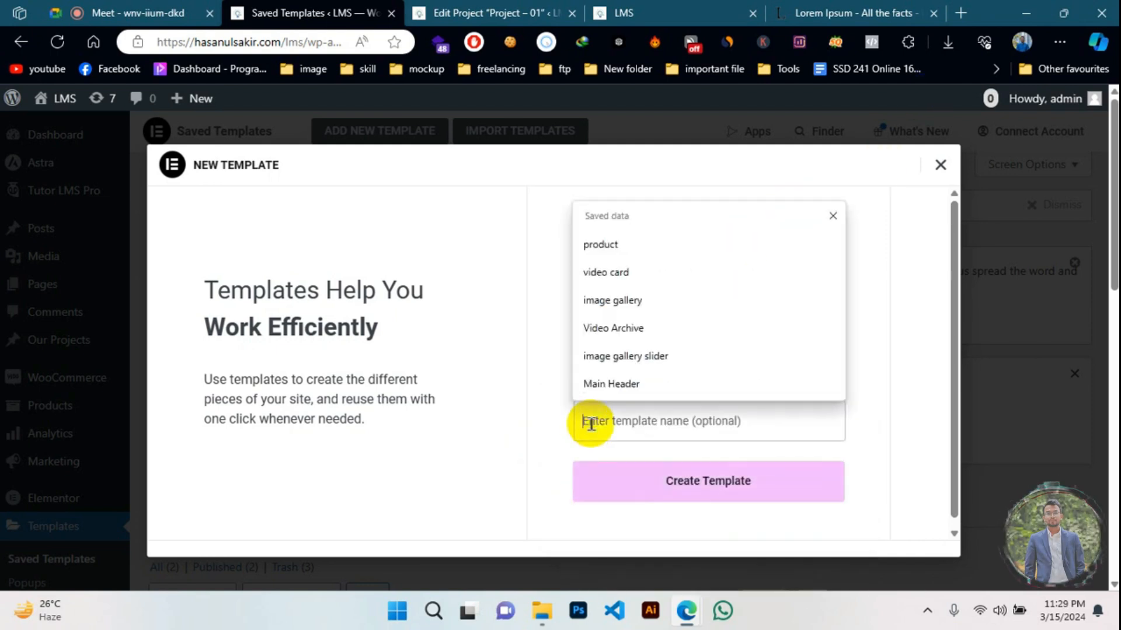
left_click(940, 165)
- Open Elementor's general settings and check the enabled post types and the remaining options
mouse_move(62, 493)
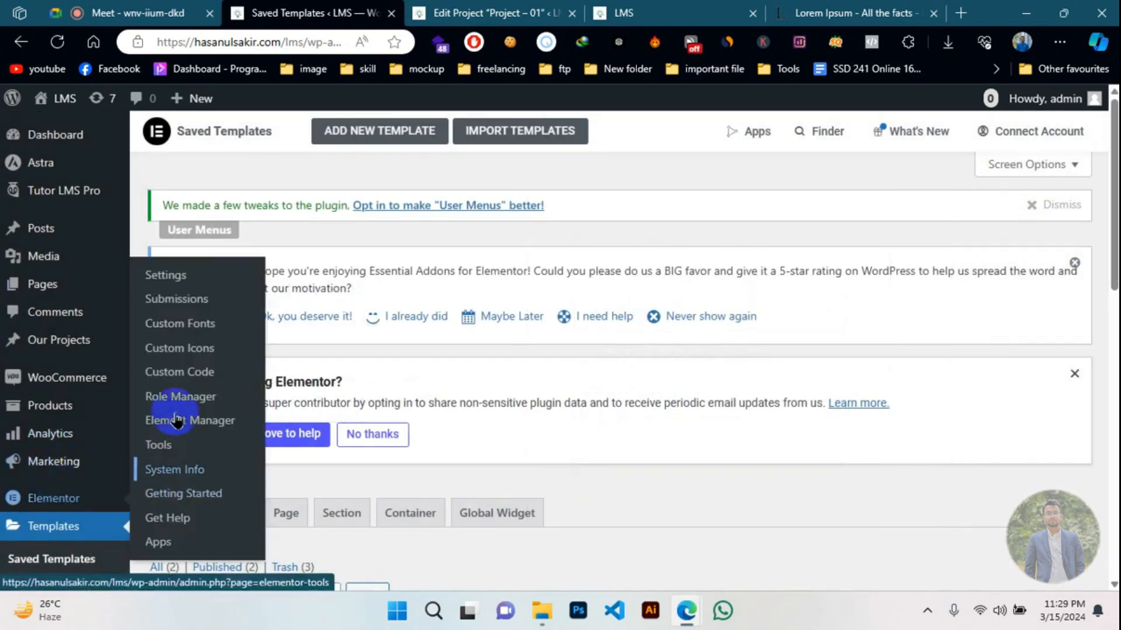
left_click(186, 277)
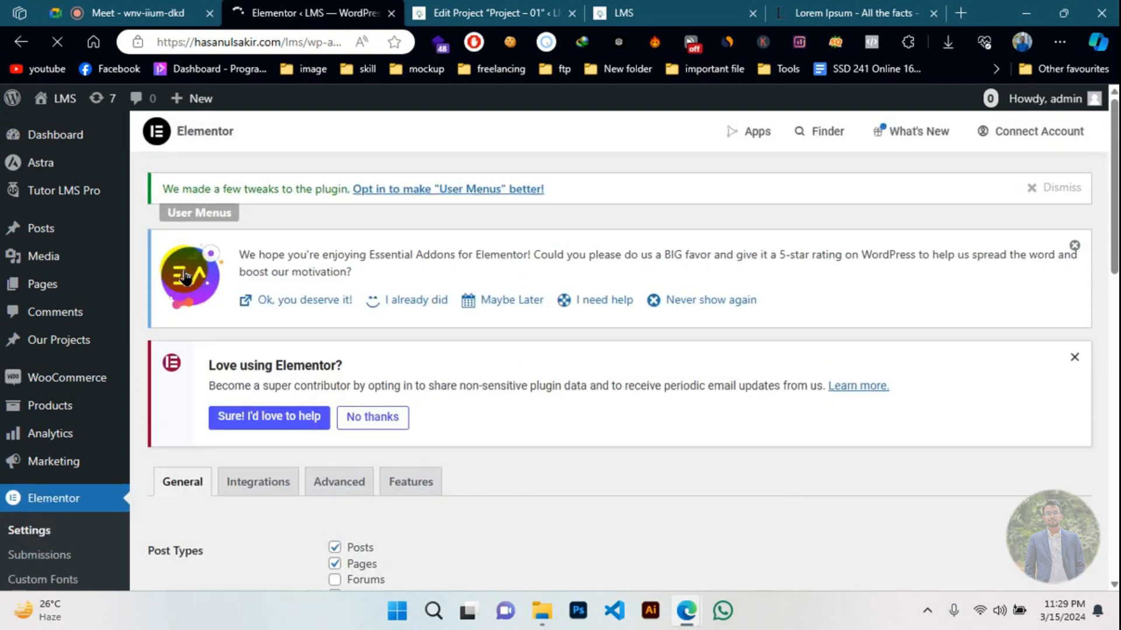
scroll(312, 405, "down", 5)
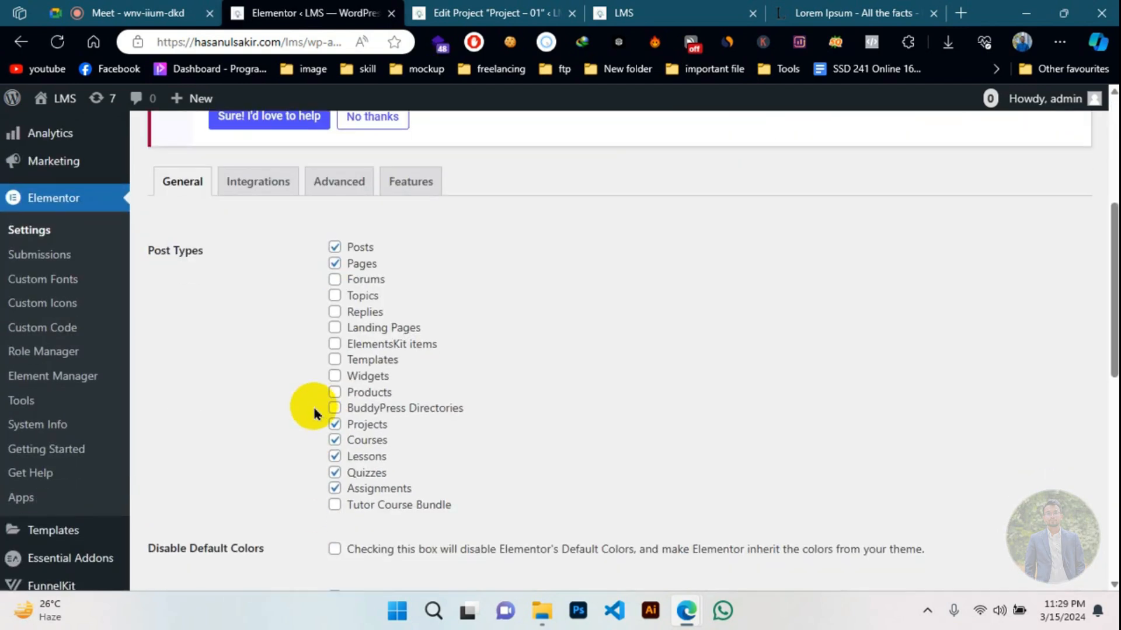
scroll(375, 421, "down", 2)
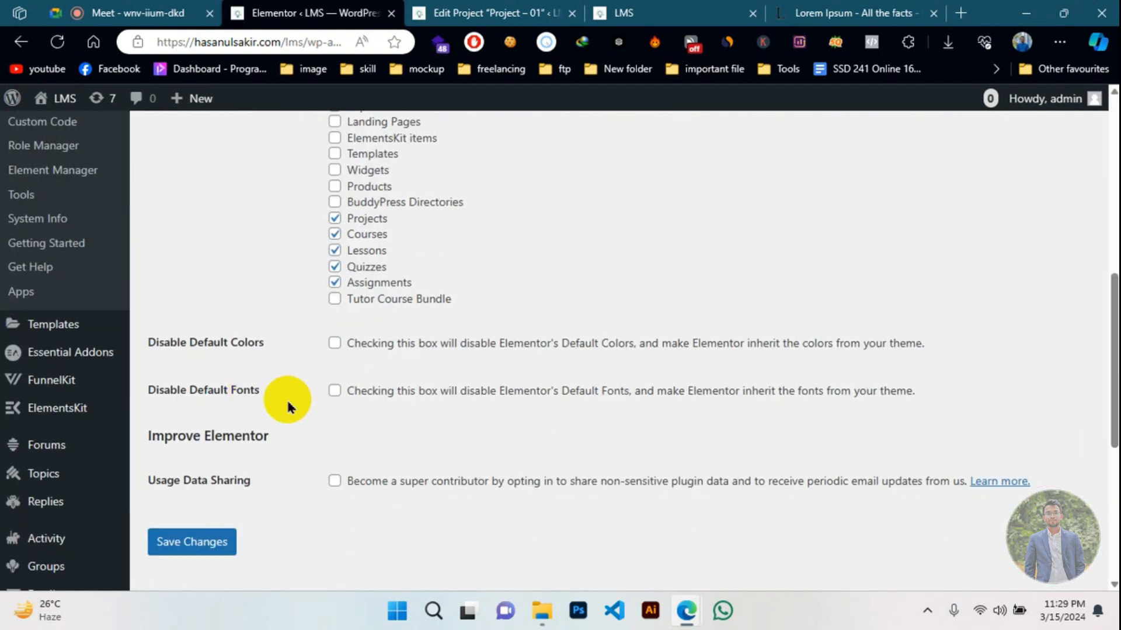
scroll(293, 425, "up", 2)
- Look through Elementor's Integrations and Advanced settings for options relevant to the Projects post type
left_click(274, 178)
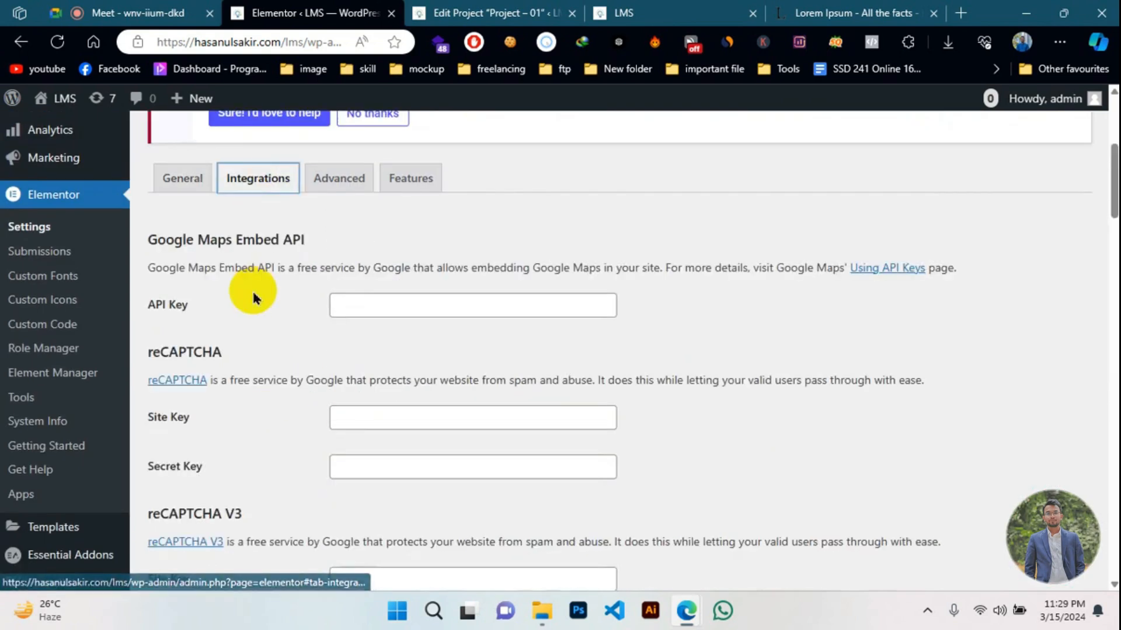
scroll(254, 295, "down", 10)
scroll(264, 345, "up", 10)
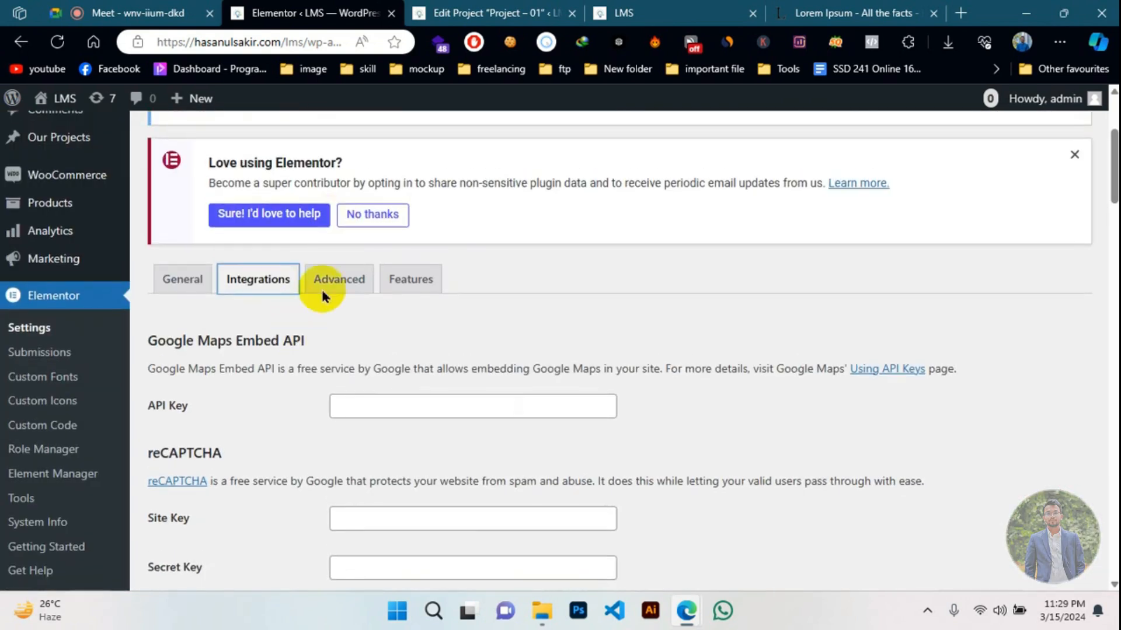
left_click(322, 287)
scroll(302, 326, "down", 8)
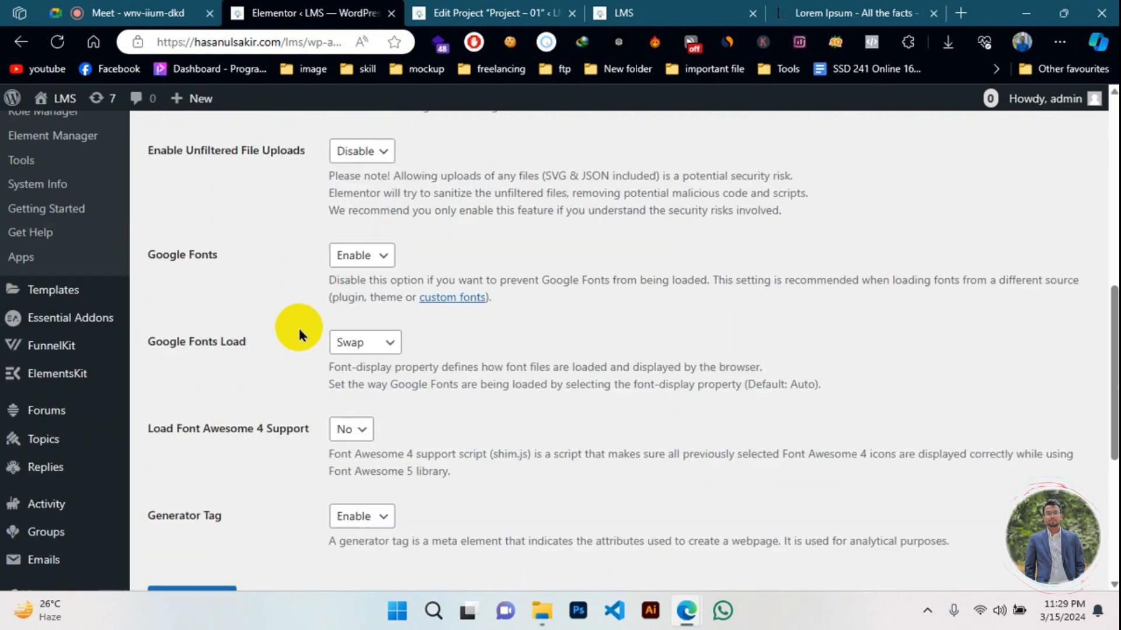
scroll(300, 334, "up", 7)
scroll(305, 310, "down", 3)
scroll(401, 175, "up", 6)
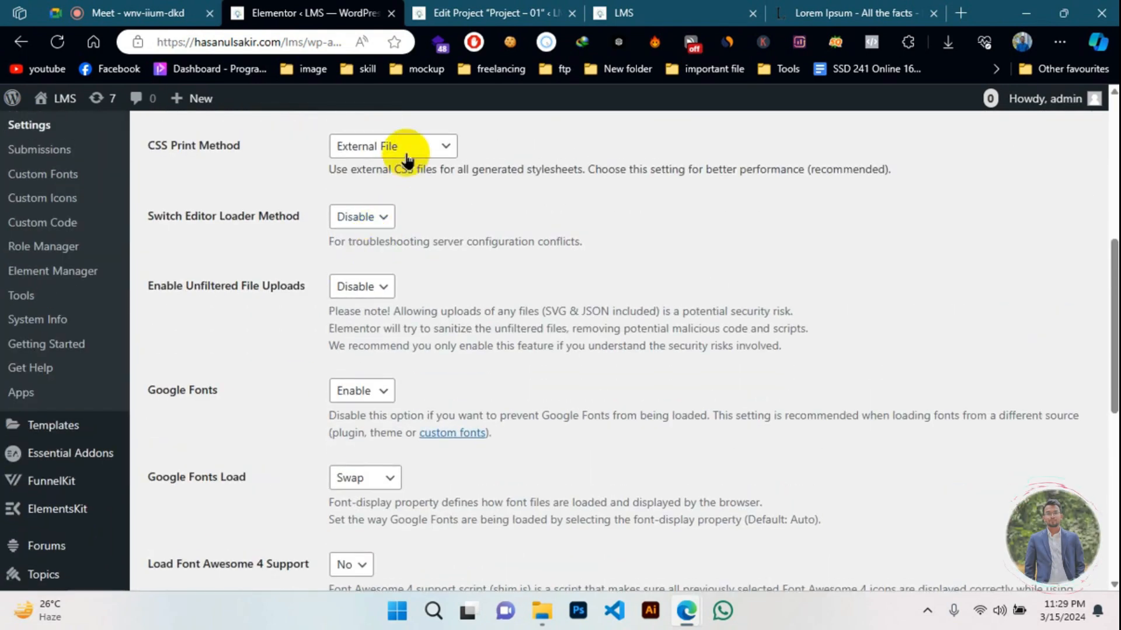
- Examine the ongoing experiments and stable features in Elementor's Features settings
left_click(411, 280)
scroll(370, 288, "down", 10)
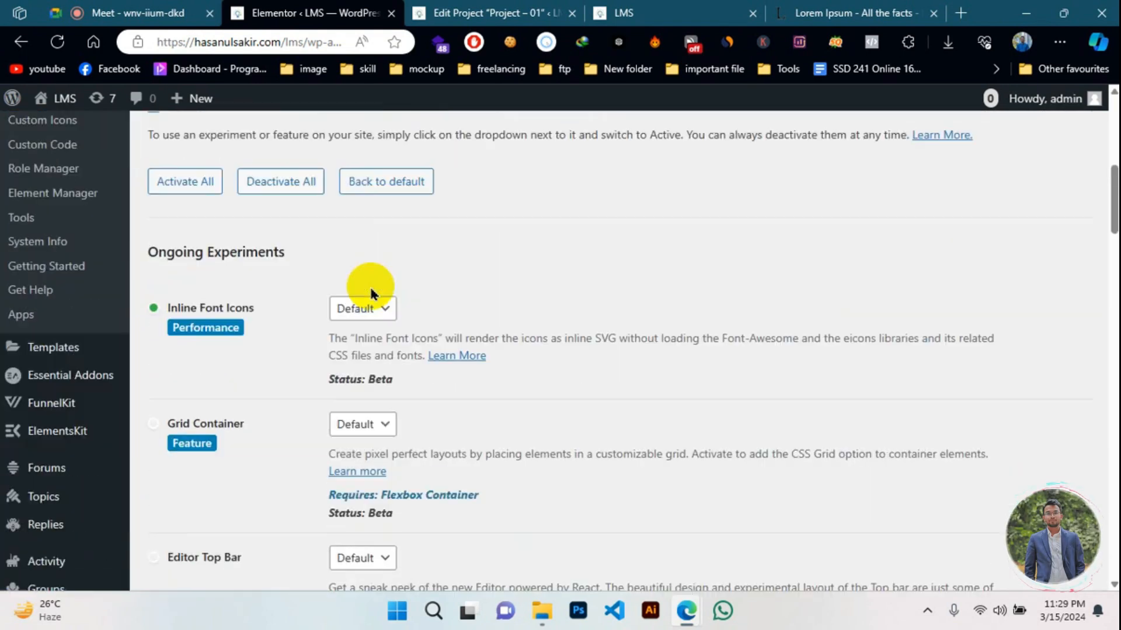
scroll(280, 382, "down", 15)
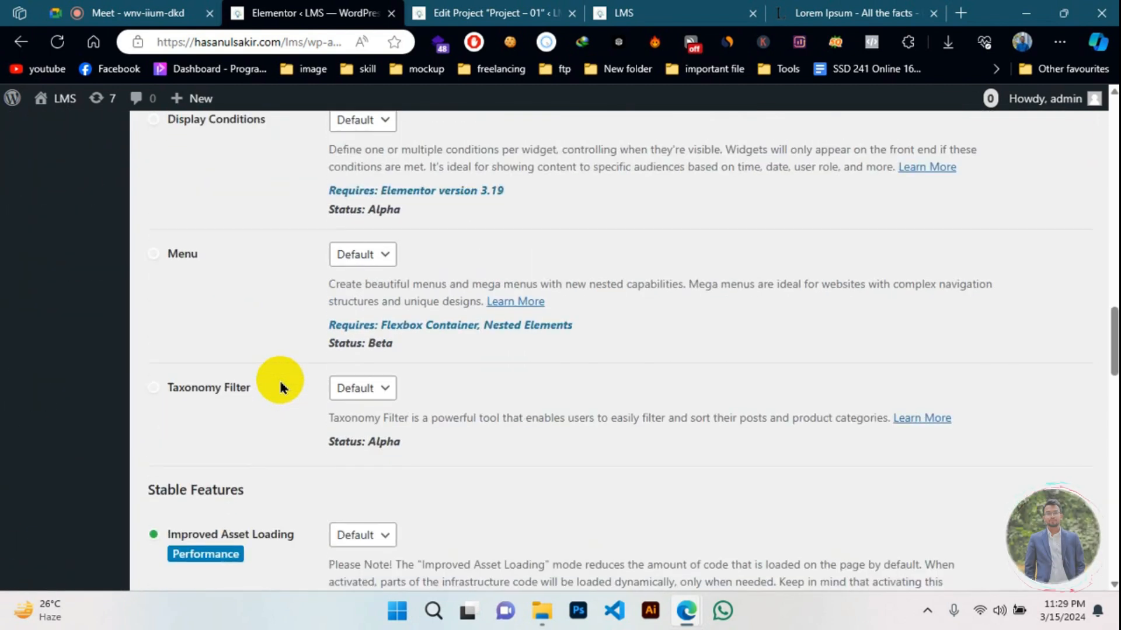
scroll(280, 382, "down", 15)
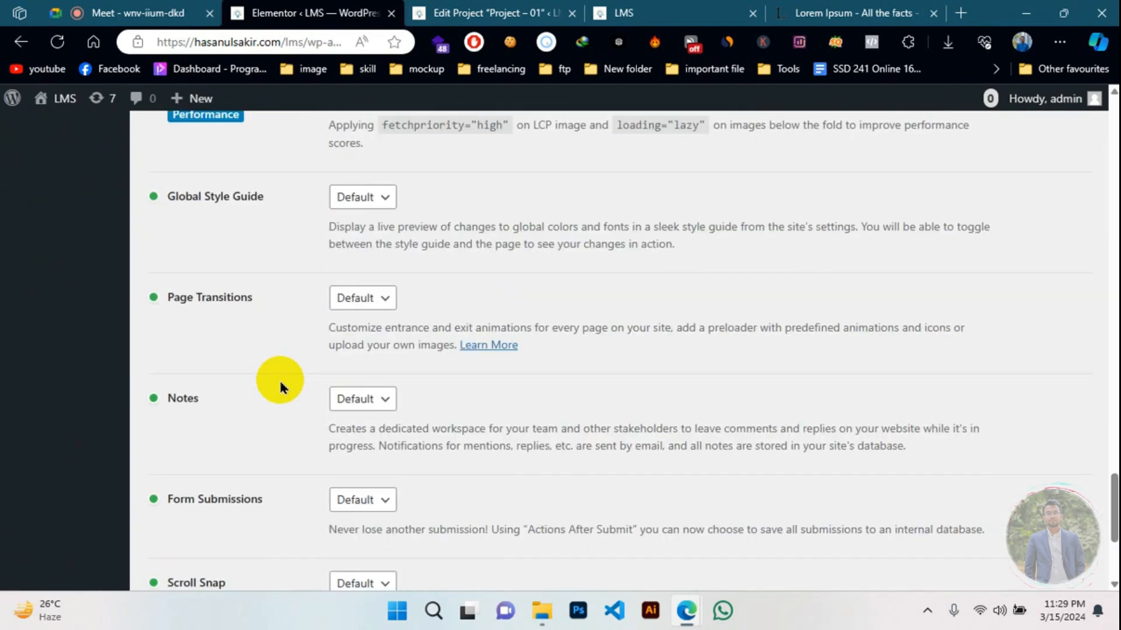
scroll(280, 384, "up", 20)
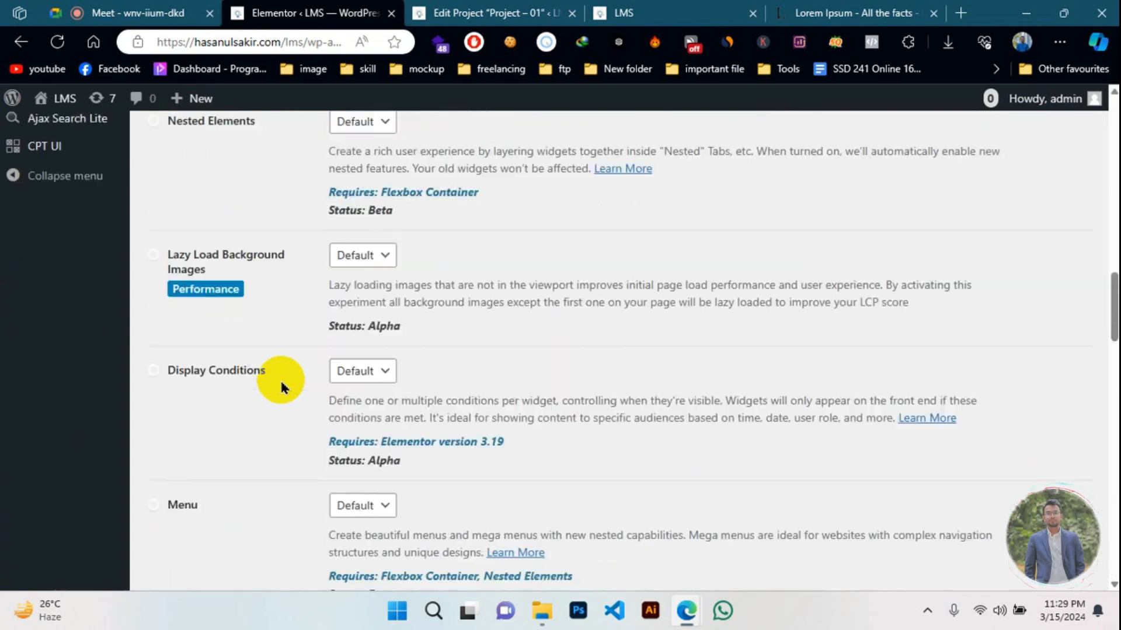
scroll(283, 383, "up", 10)
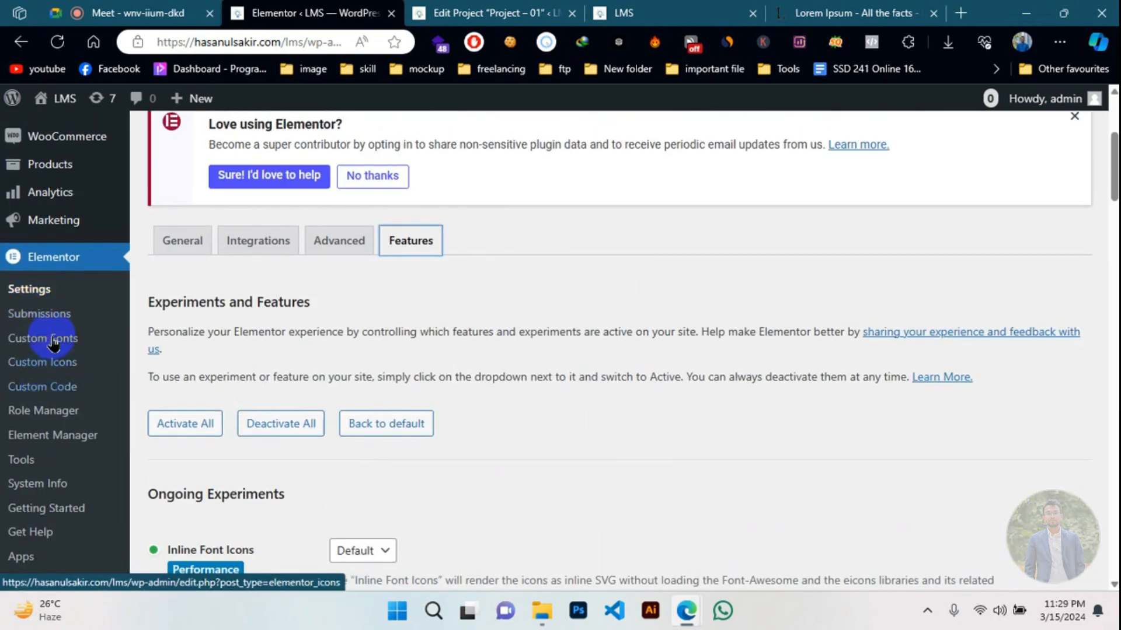
- Go back to the saved Elementor templates and look through the list
scroll(51, 336, "down", 3)
scroll(50, 305, "down", 2)
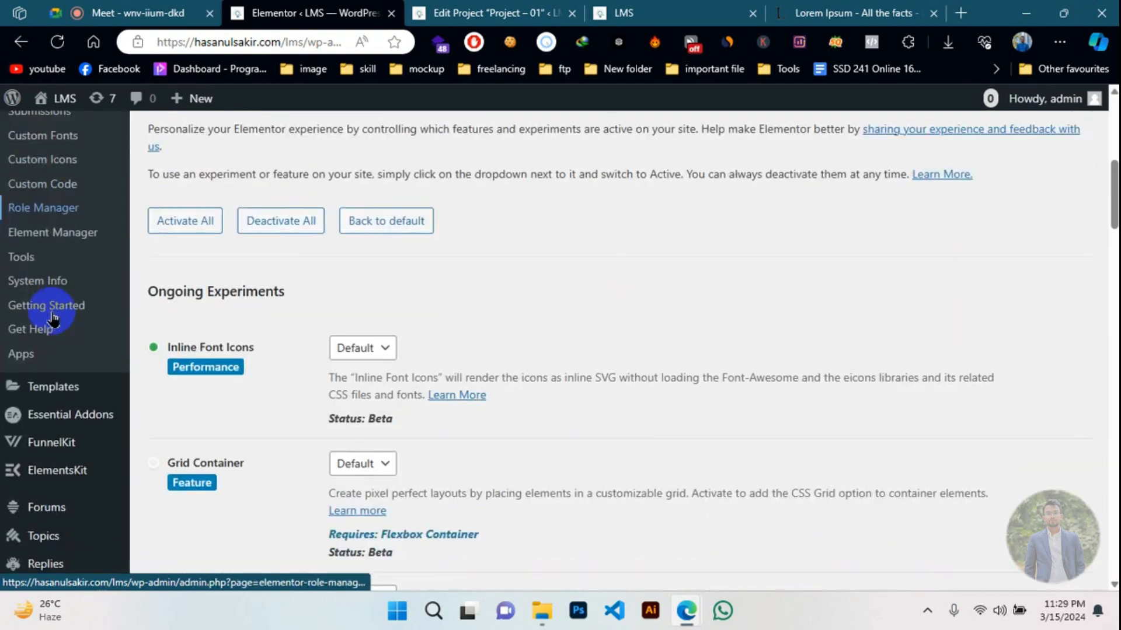
mouse_move(115, 396)
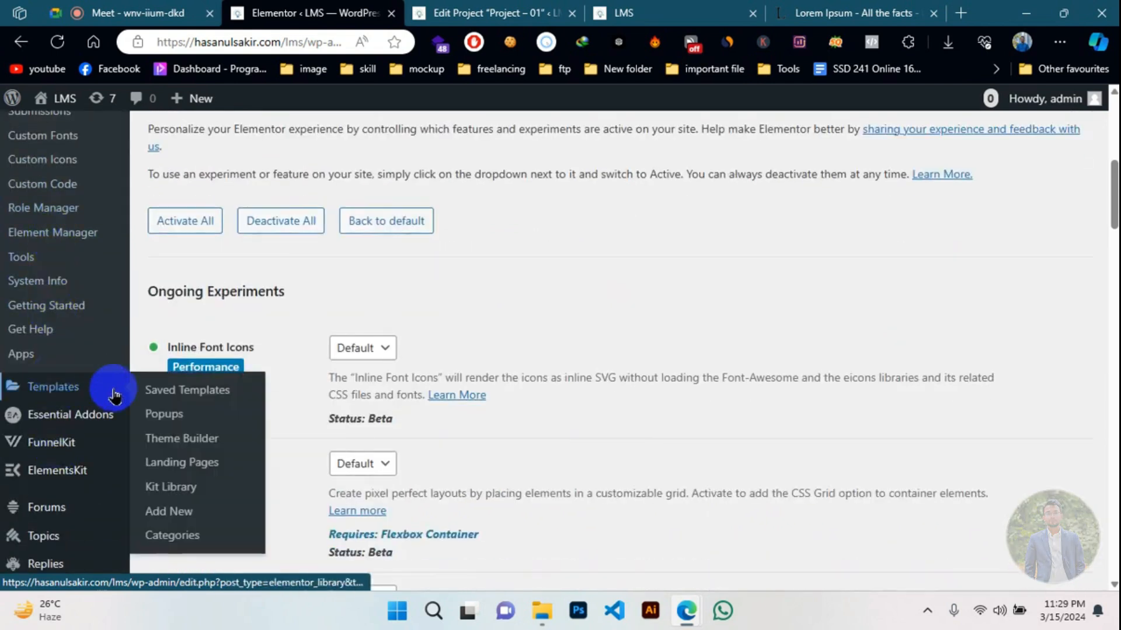
left_click(147, 396)
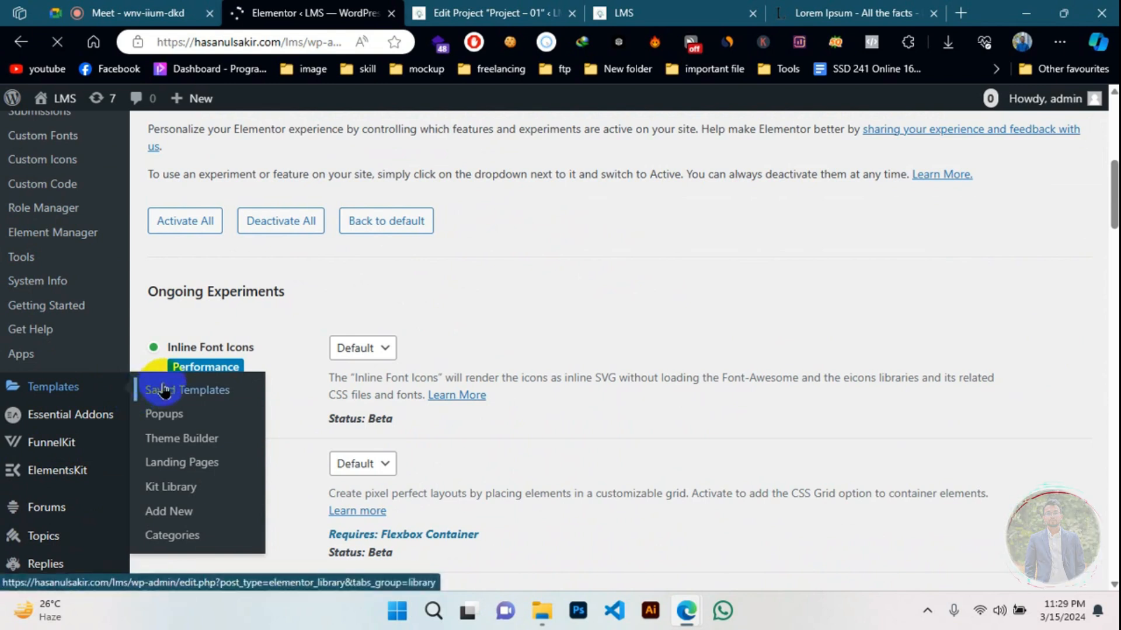
scroll(245, 276, "down", 2)
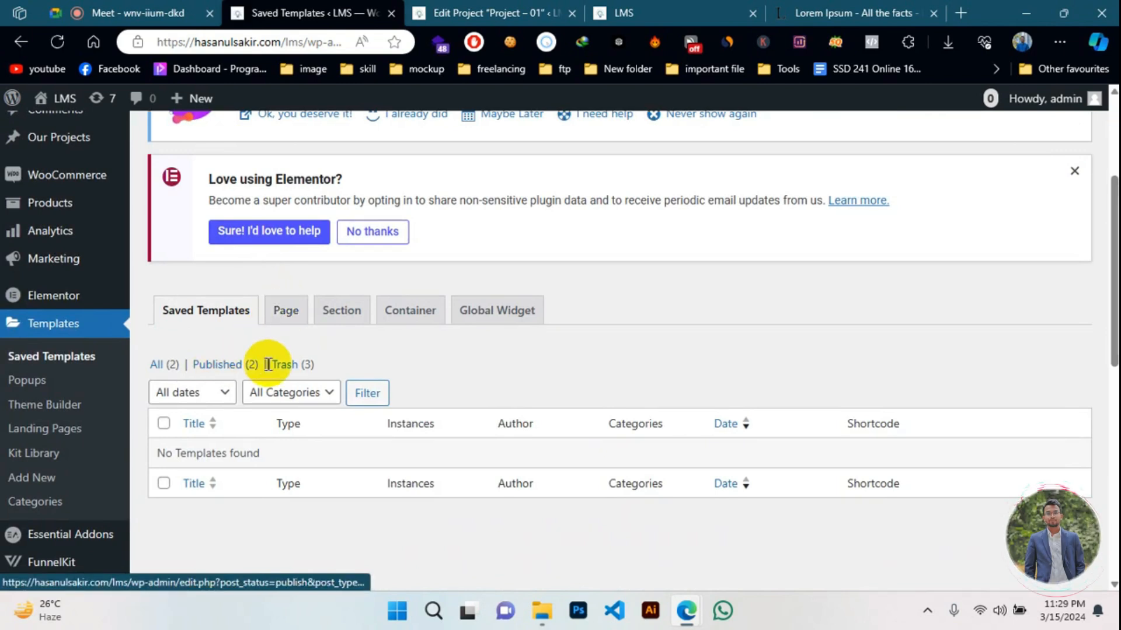
scroll(308, 375, "down", 5)
scroll(307, 375, "up", 8)
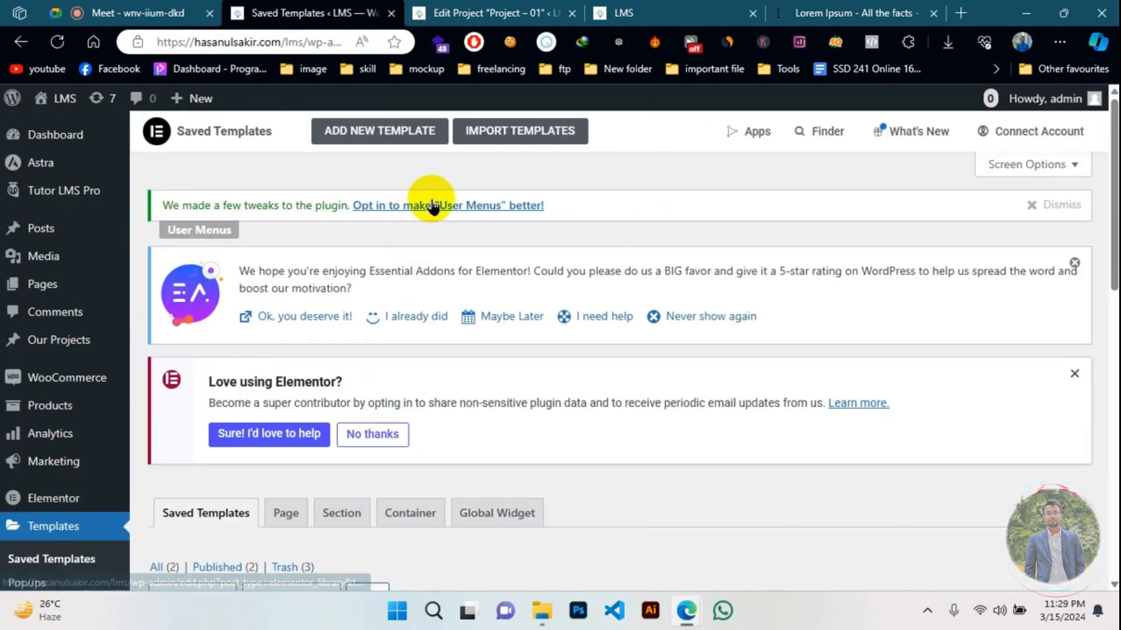
- Create a new Loop Item template with Posts as the source type, named "Project Loop Item"
left_click(370, 131)
left_click(669, 309)
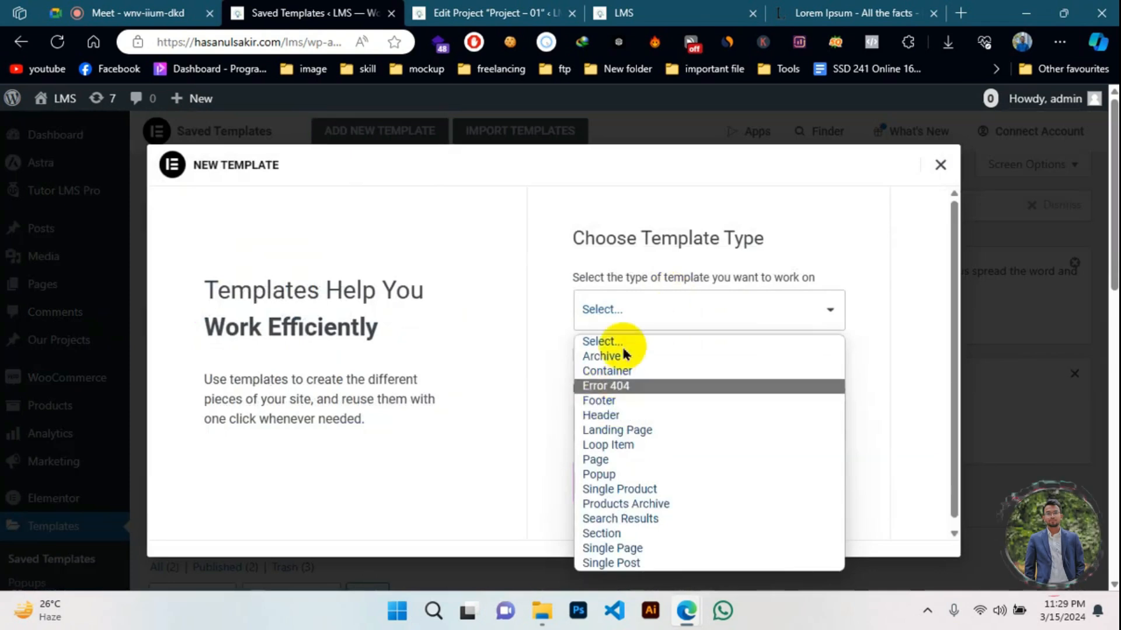
left_click(613, 445)
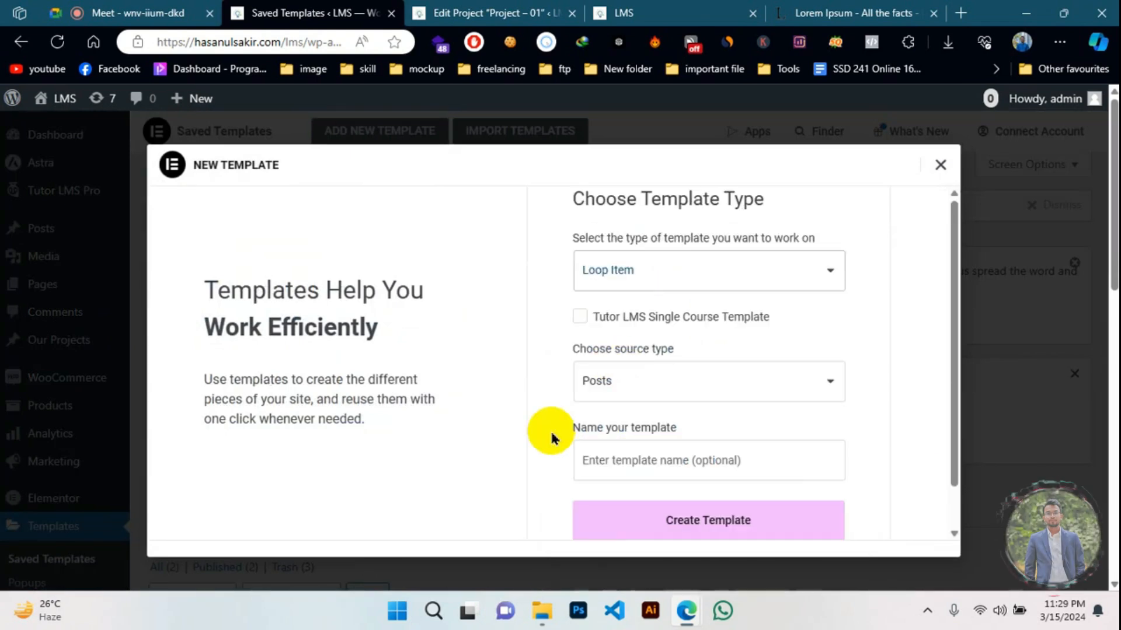
left_click(620, 383)
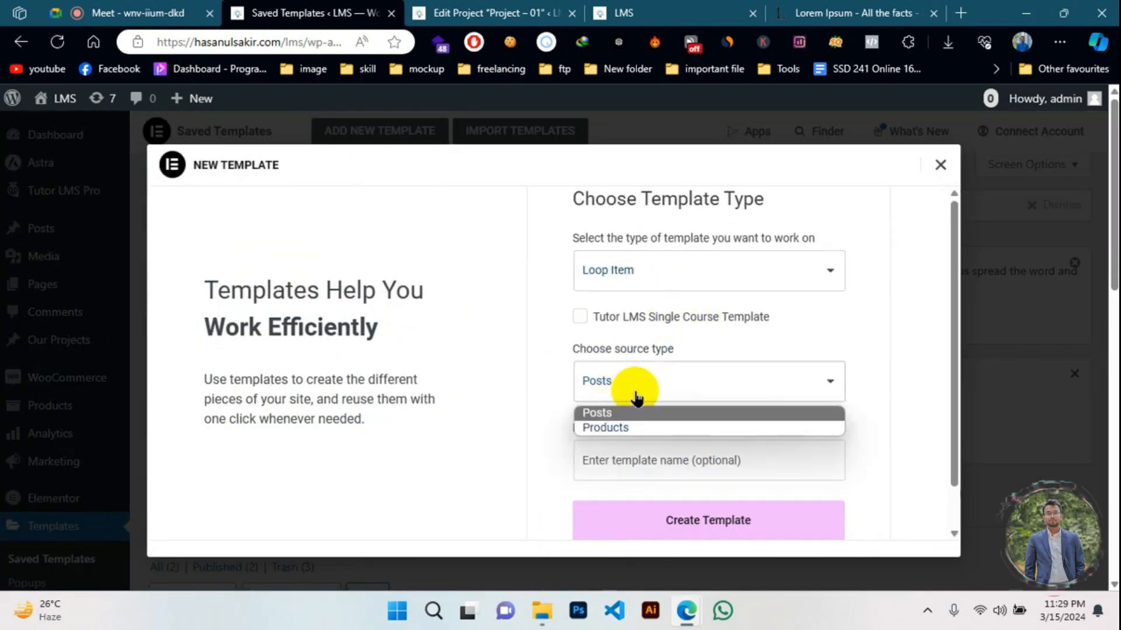
left_click(601, 411)
left_click(588, 457)
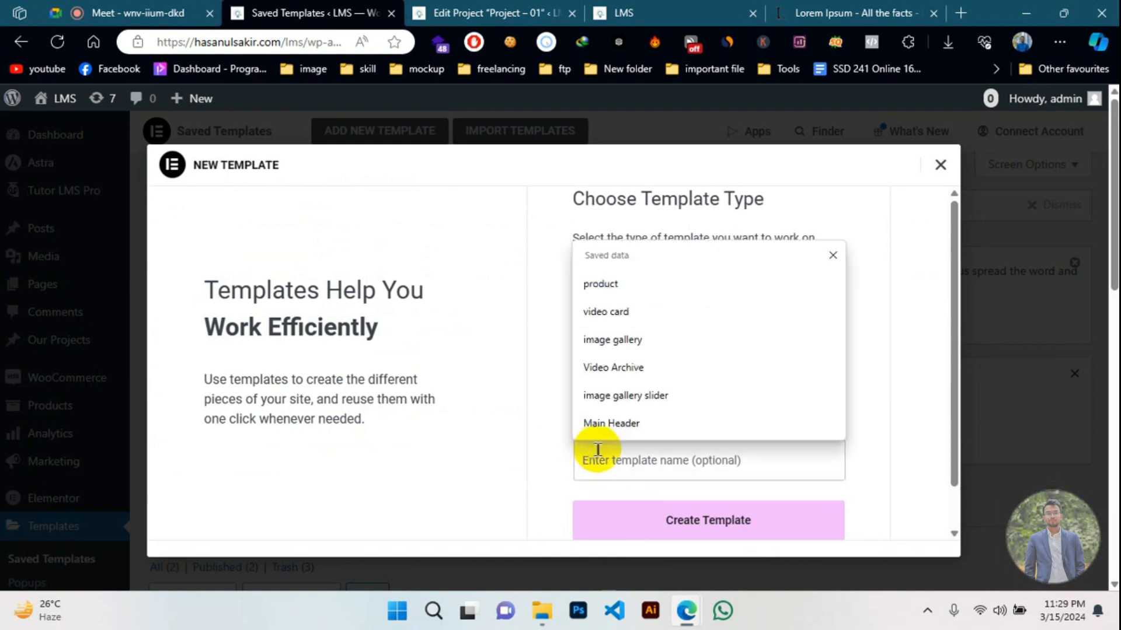
type("Project")
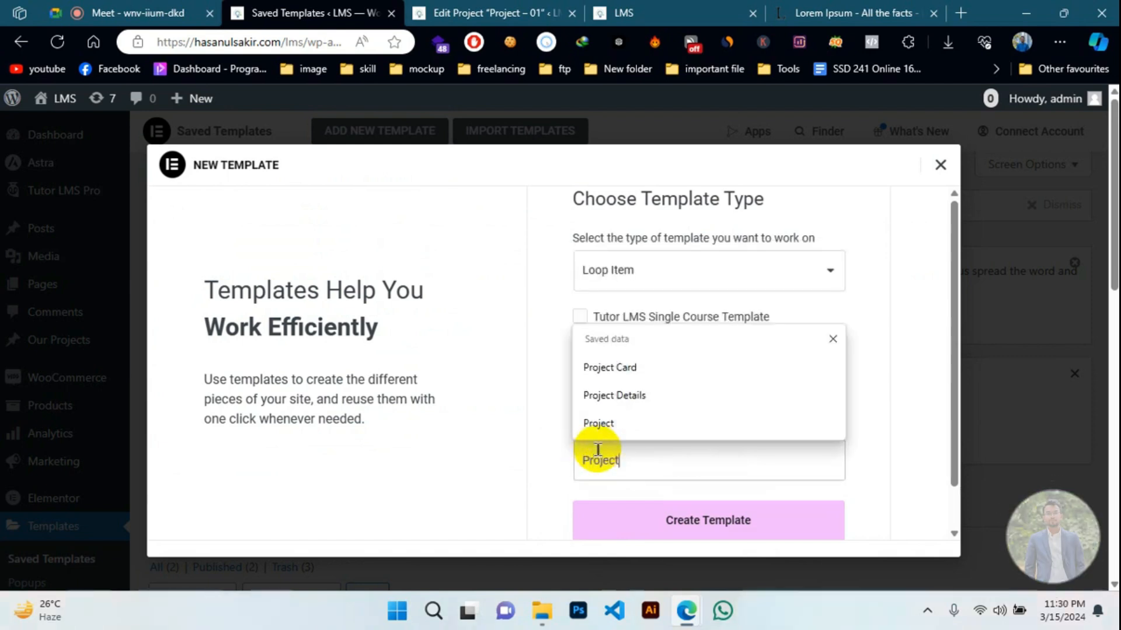
type(" Loop Item")
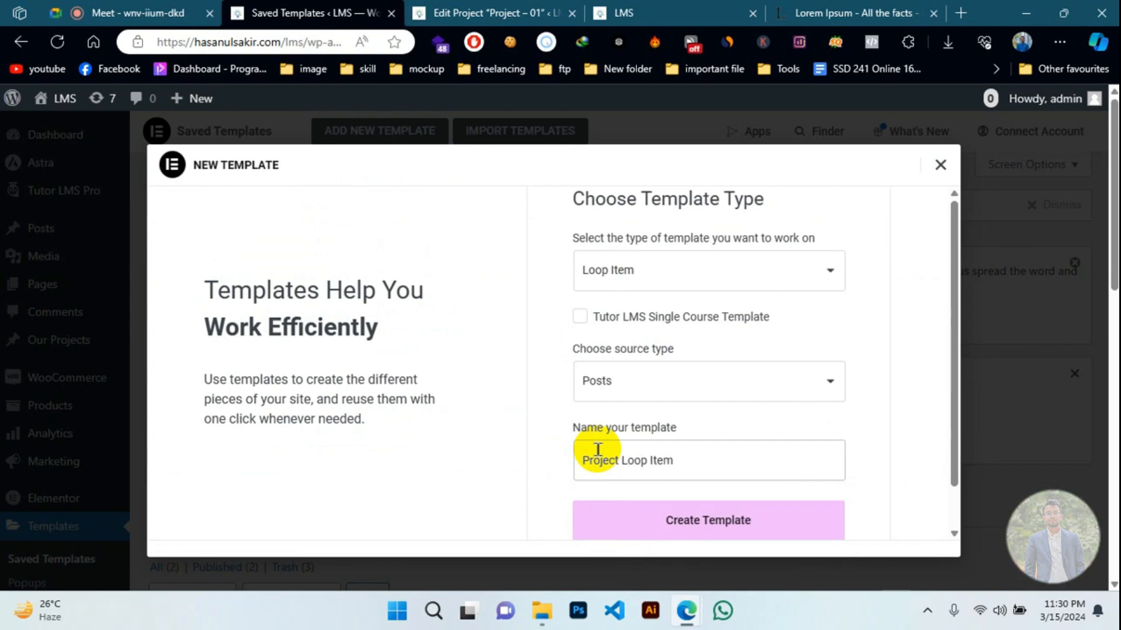
left_click(603, 534)
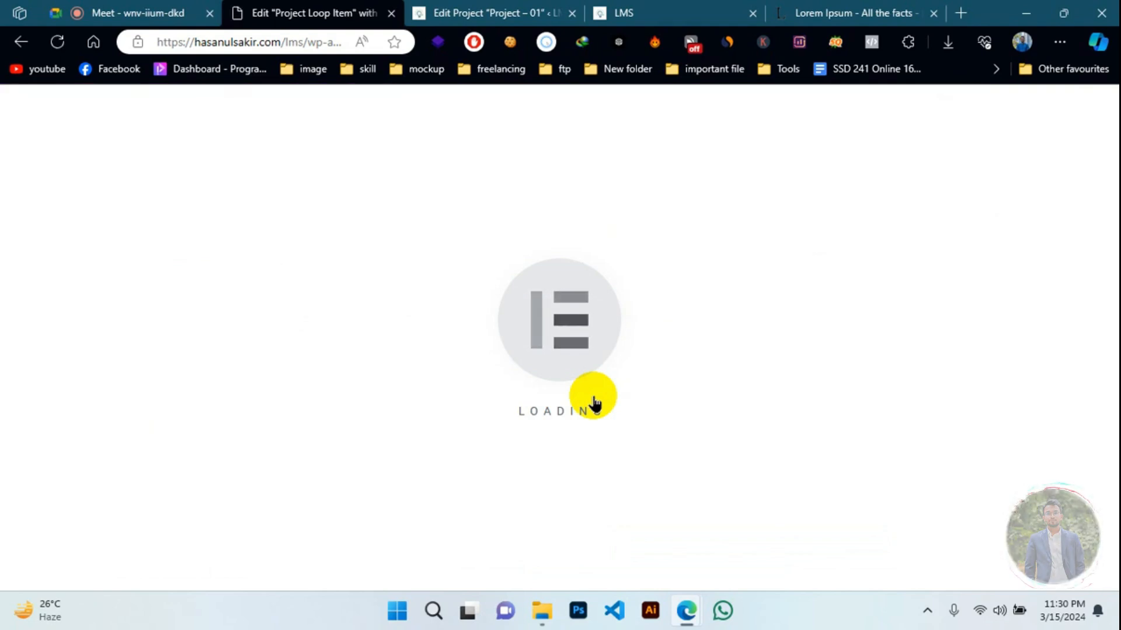
- Look through the ready-made loop designs in the template library and close it without inserting one
left_click(492, 13)
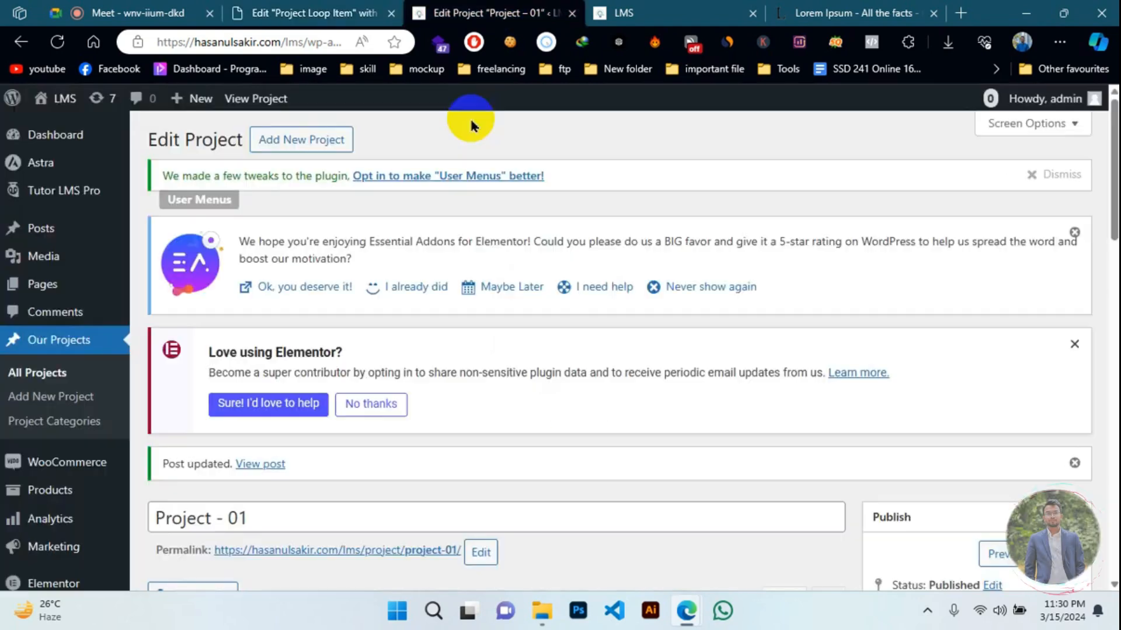
left_click(303, 13)
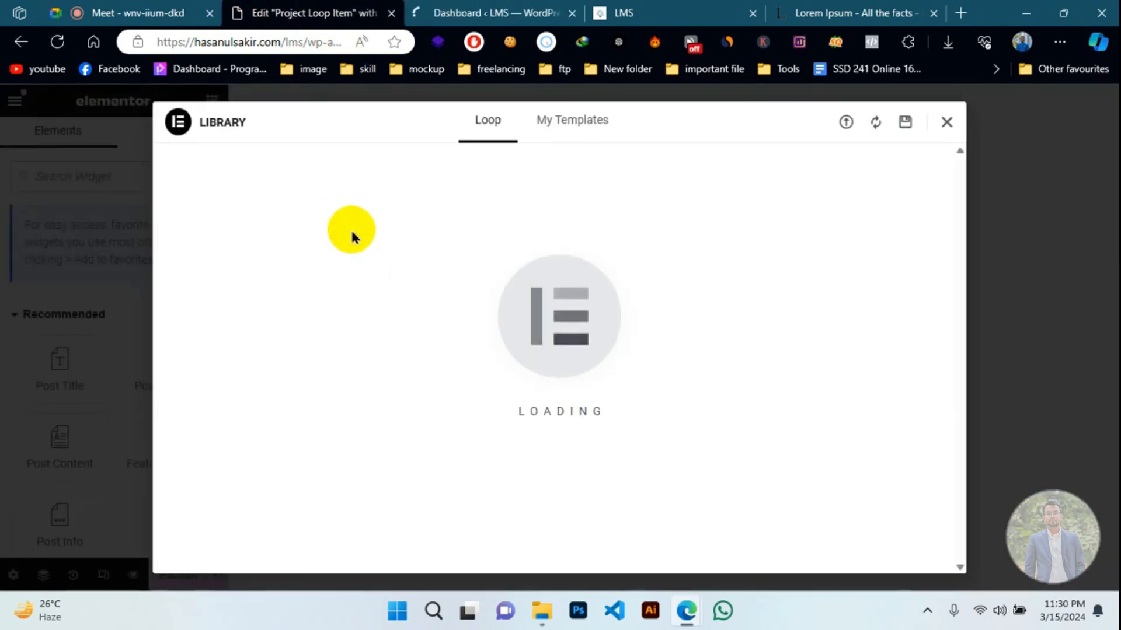
mouse_move(352, 237)
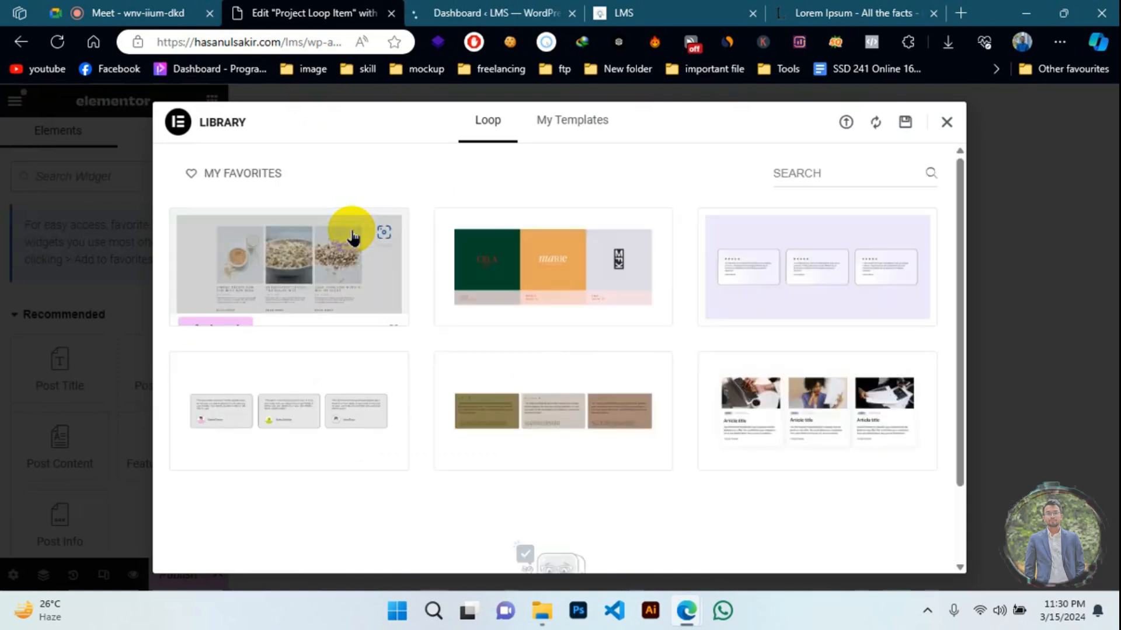
scroll(233, 431, "down", 2)
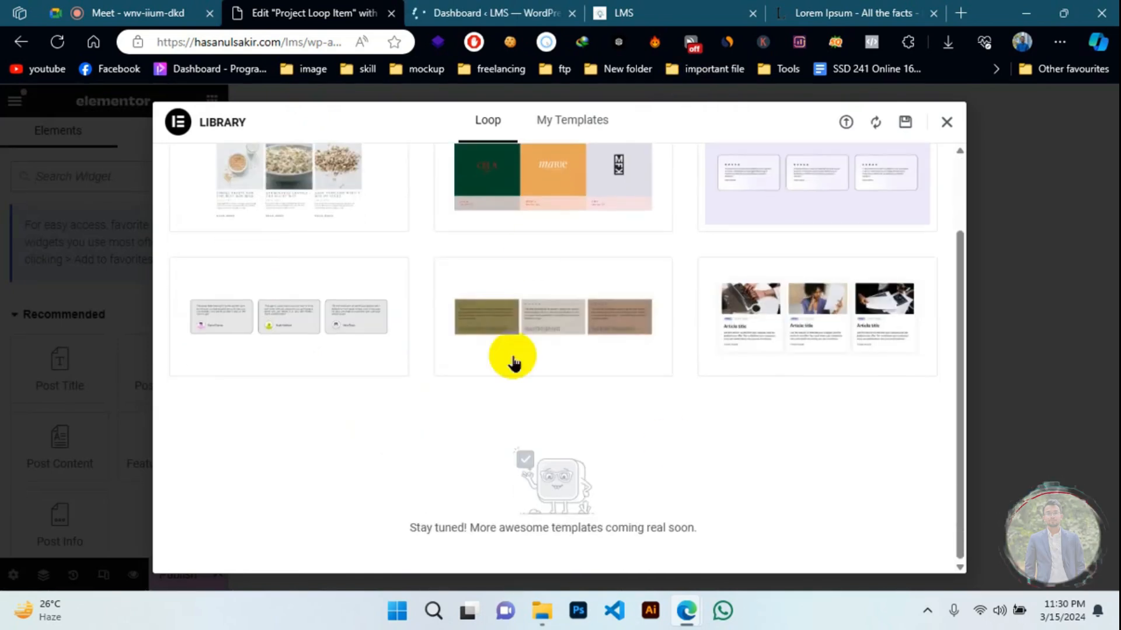
scroll(592, 256, "up", 1)
scroll(592, 256, "up", 1)
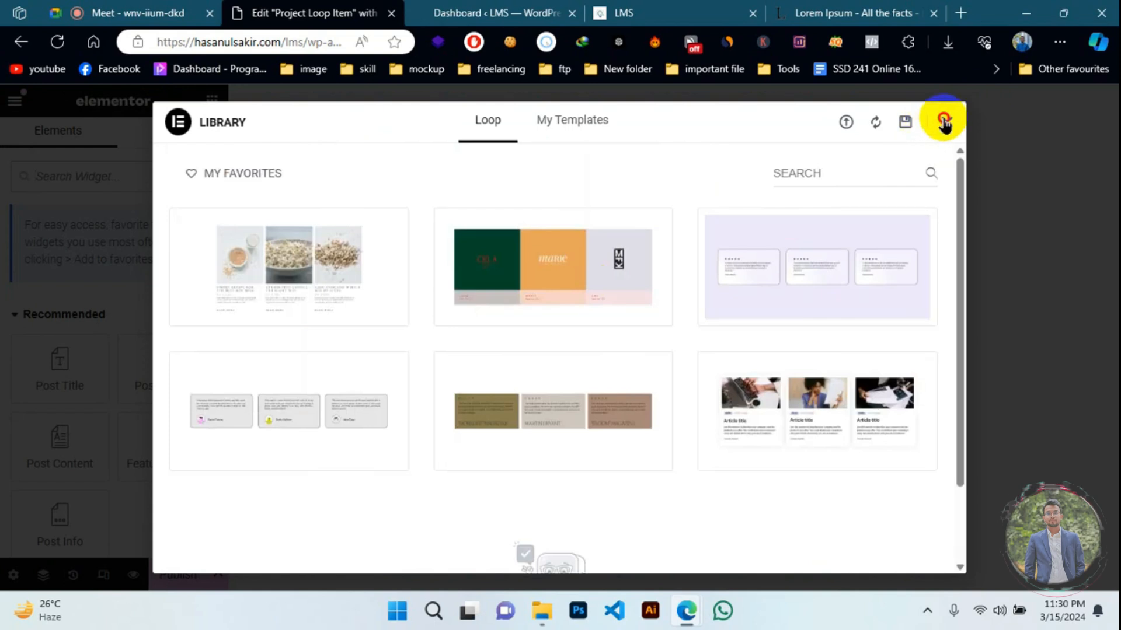
left_click(945, 121)
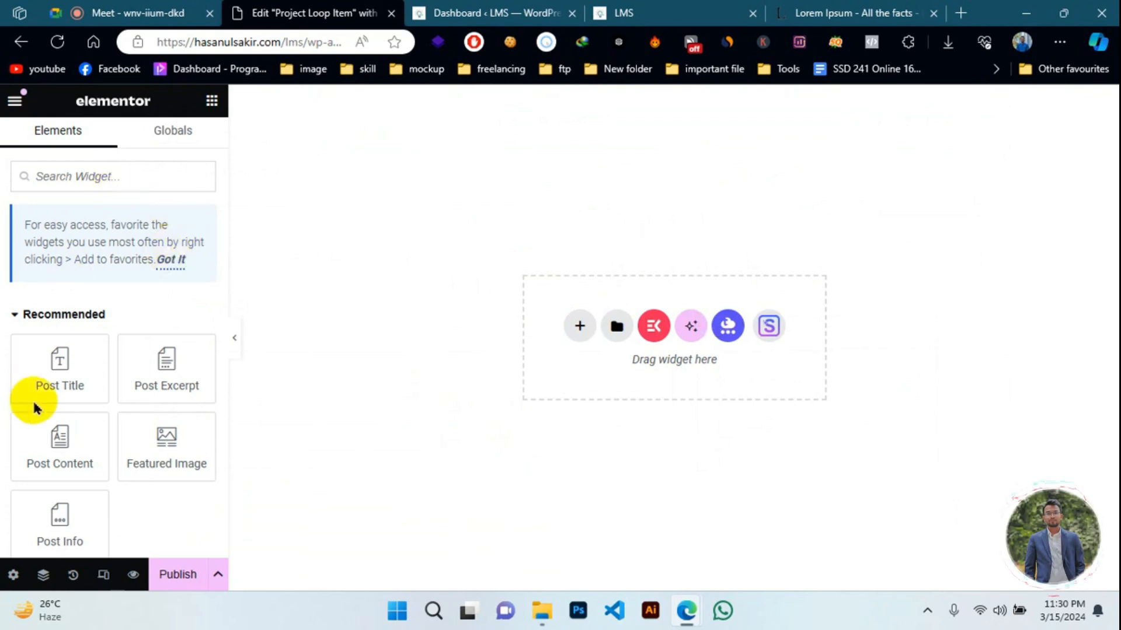
- Add a column-direction container to the loop item and place a Post Title widget inside it
left_click(572, 321)
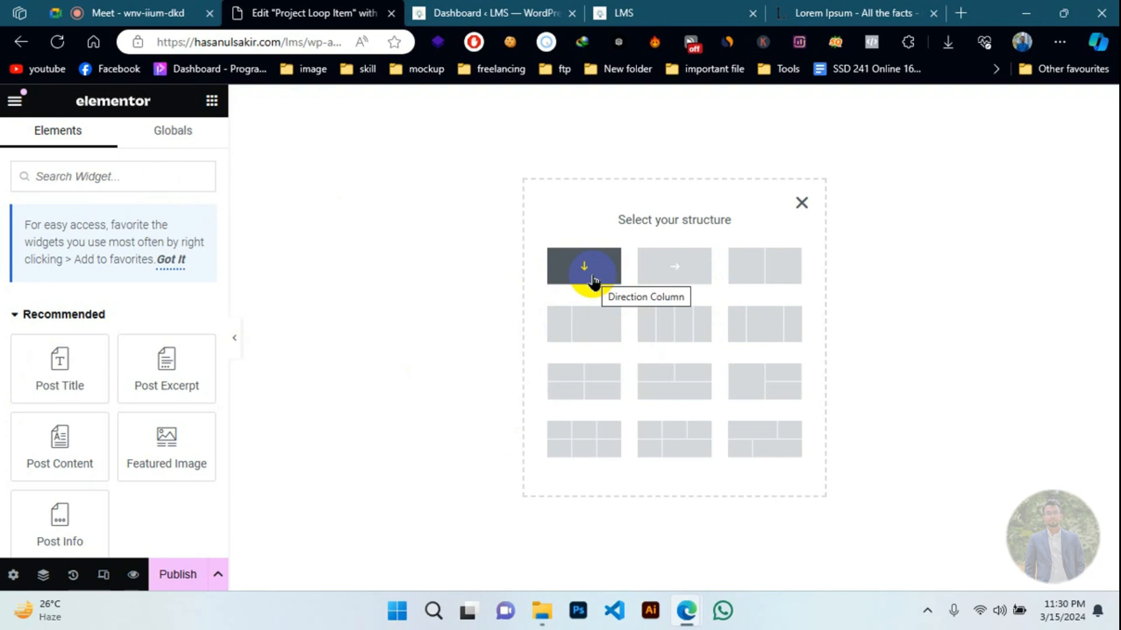
left_click(600, 256)
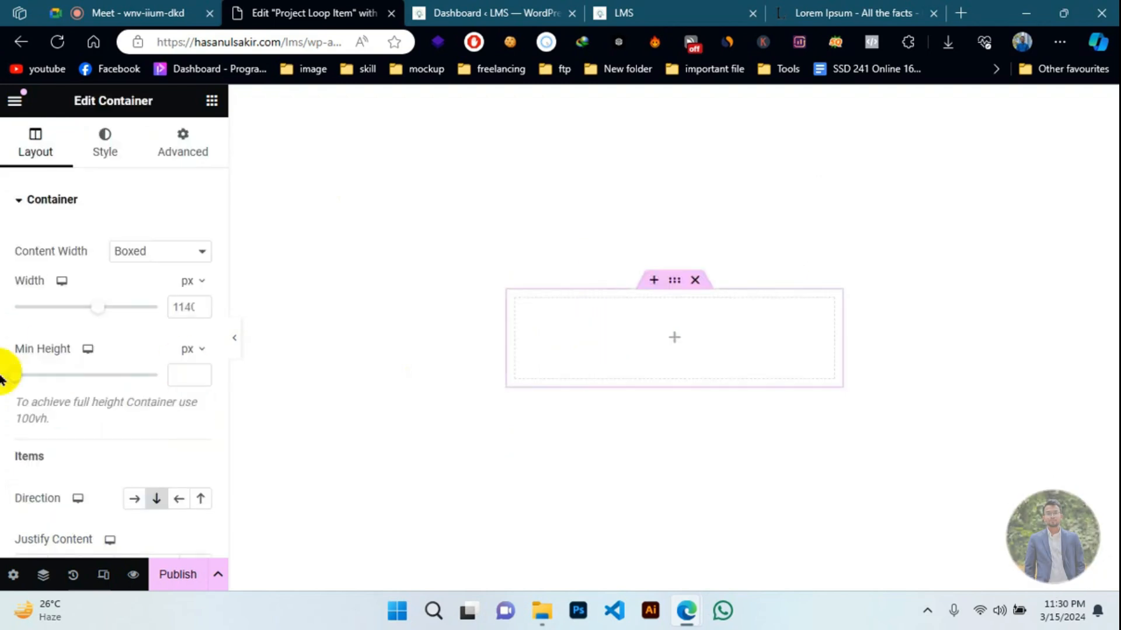
left_click(211, 100)
left_click_drag(43, 366, 553, 348)
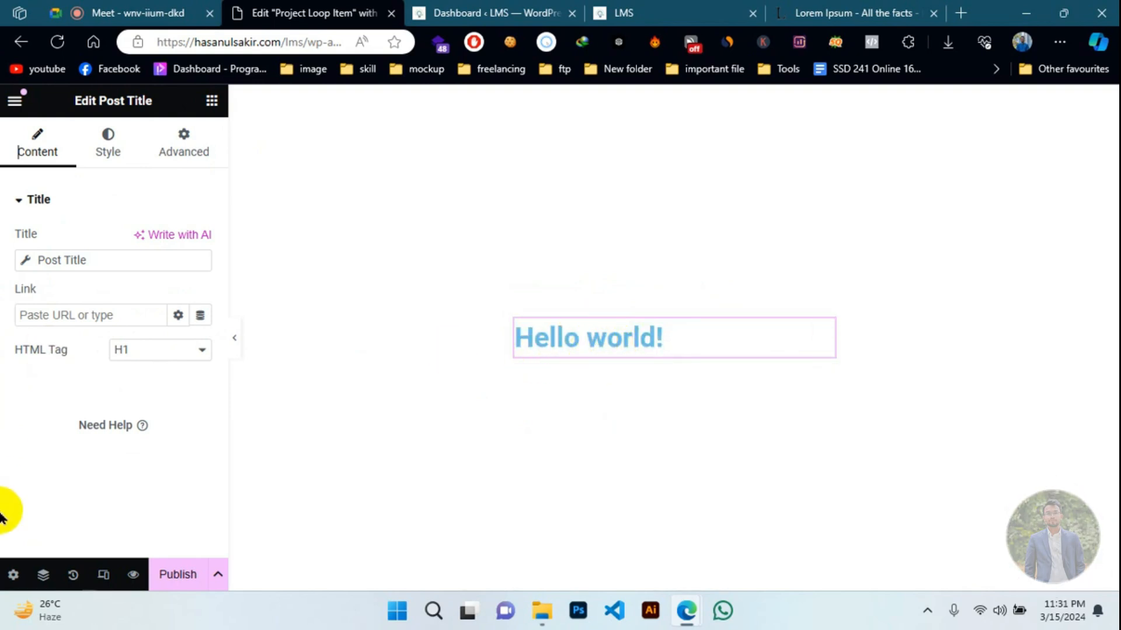
- Set the loop item's preview source to the Project entry "Project – 01" and apply the preview
left_click(7, 573)
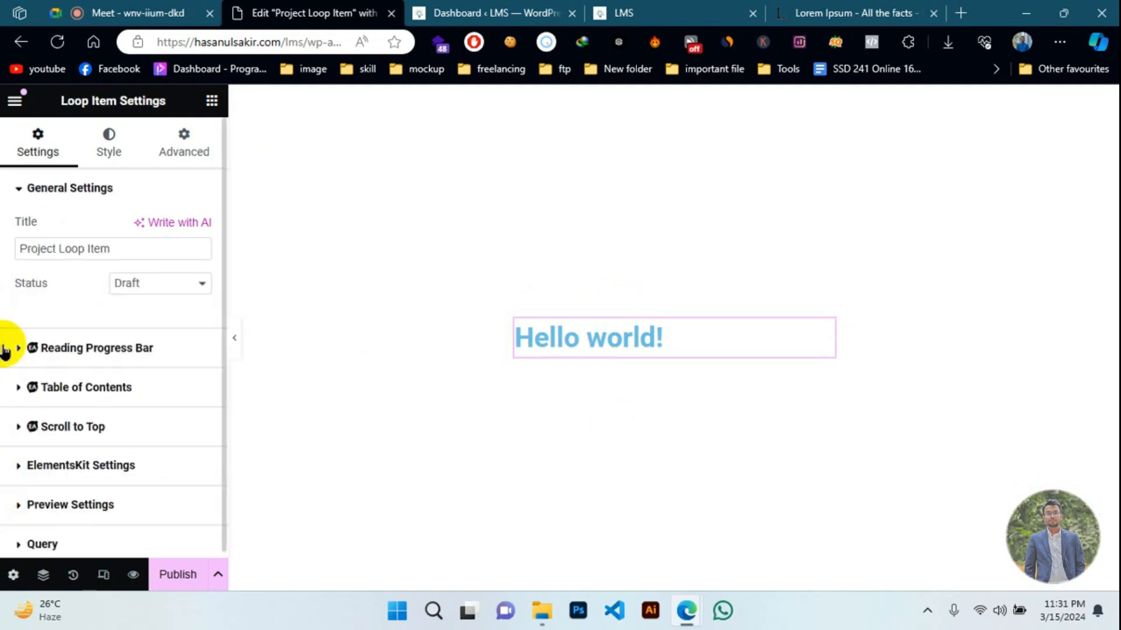
left_click(21, 499)
scroll(126, 403, "down", 2)
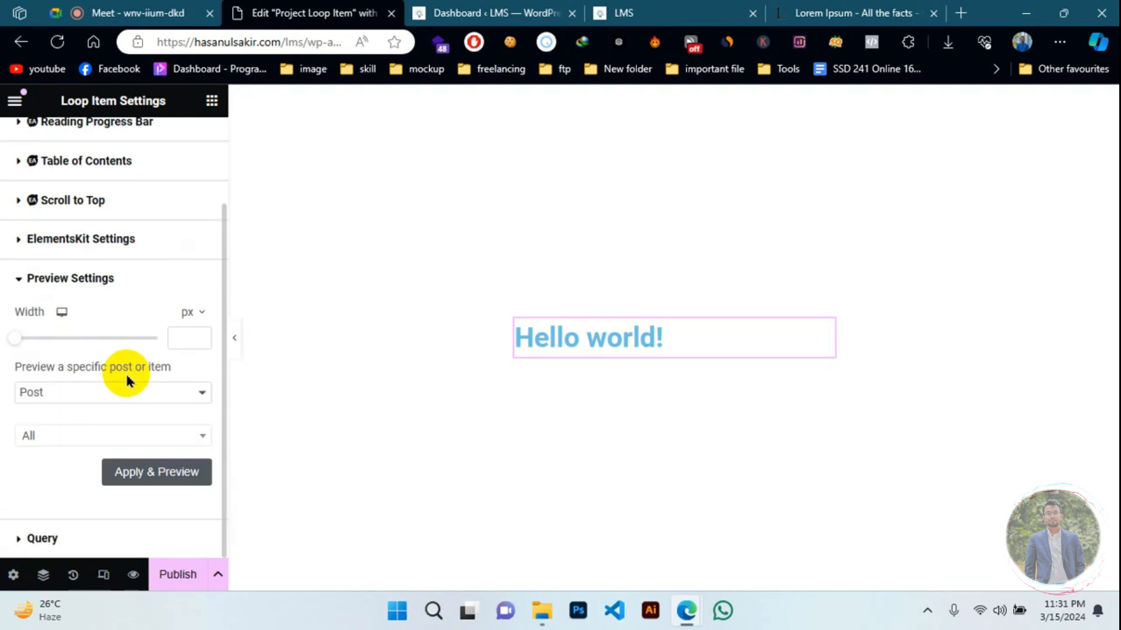
left_click(64, 395)
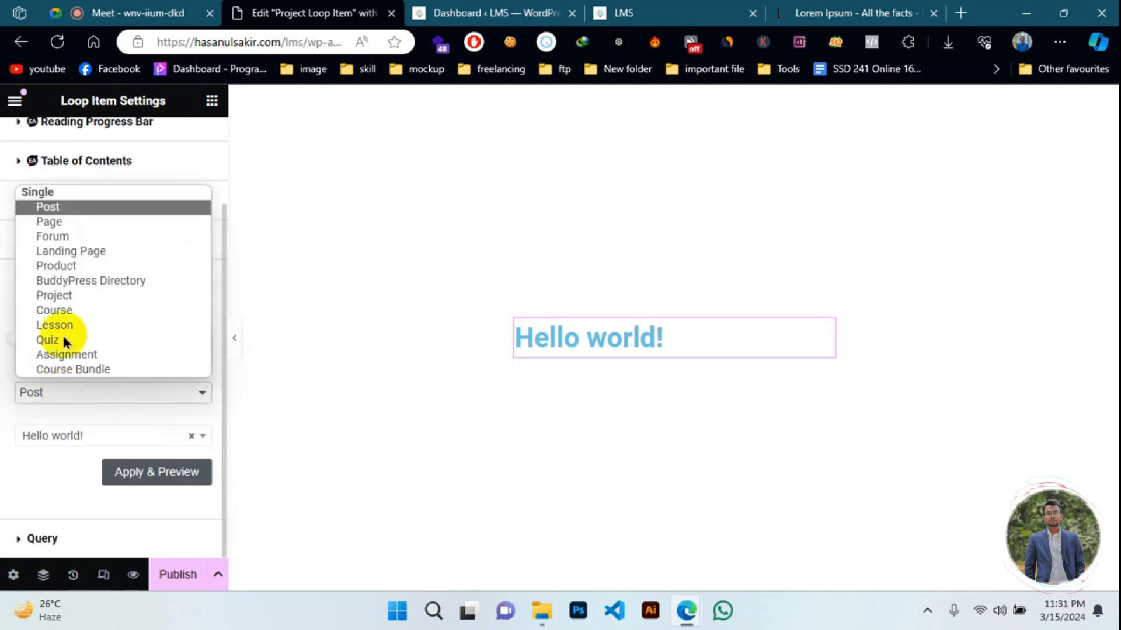
left_click(65, 296)
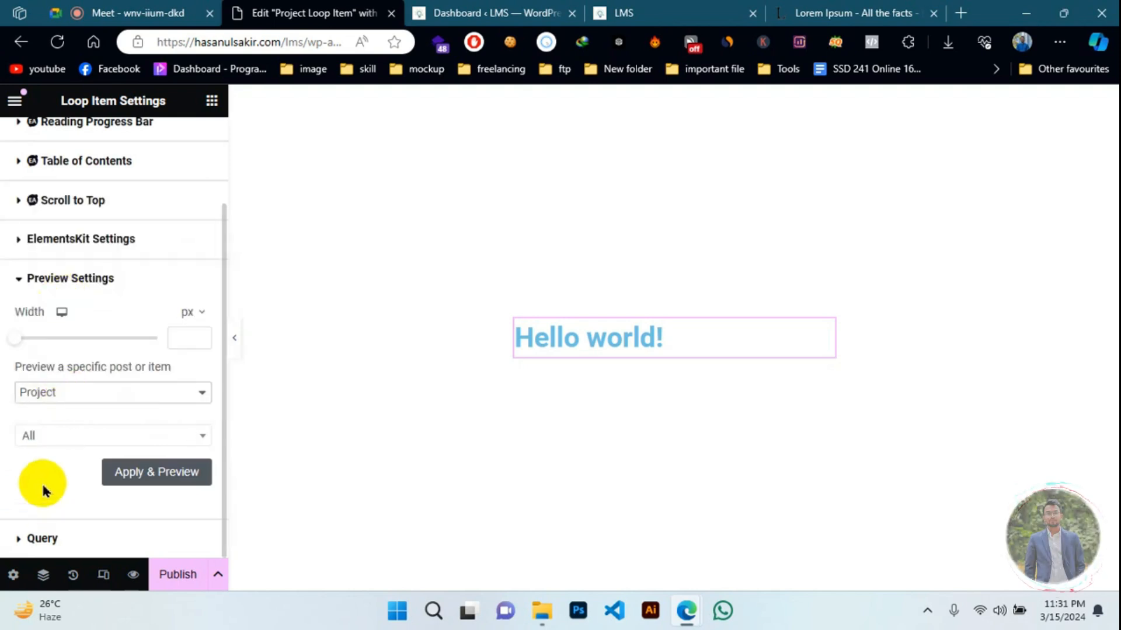
left_click(57, 441)
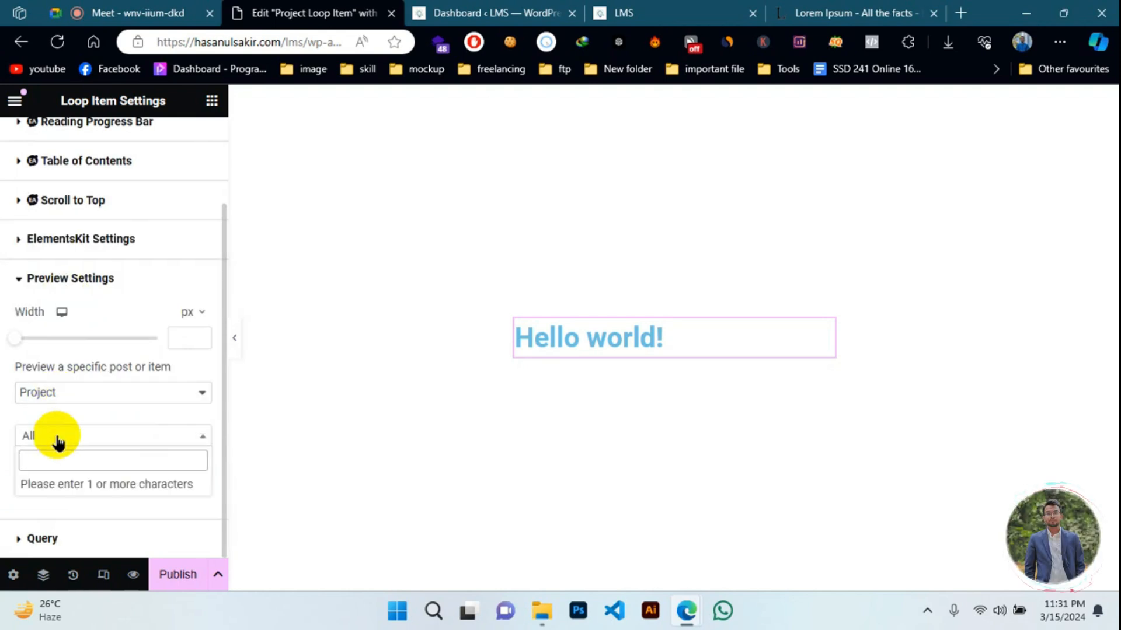
left_click(58, 439)
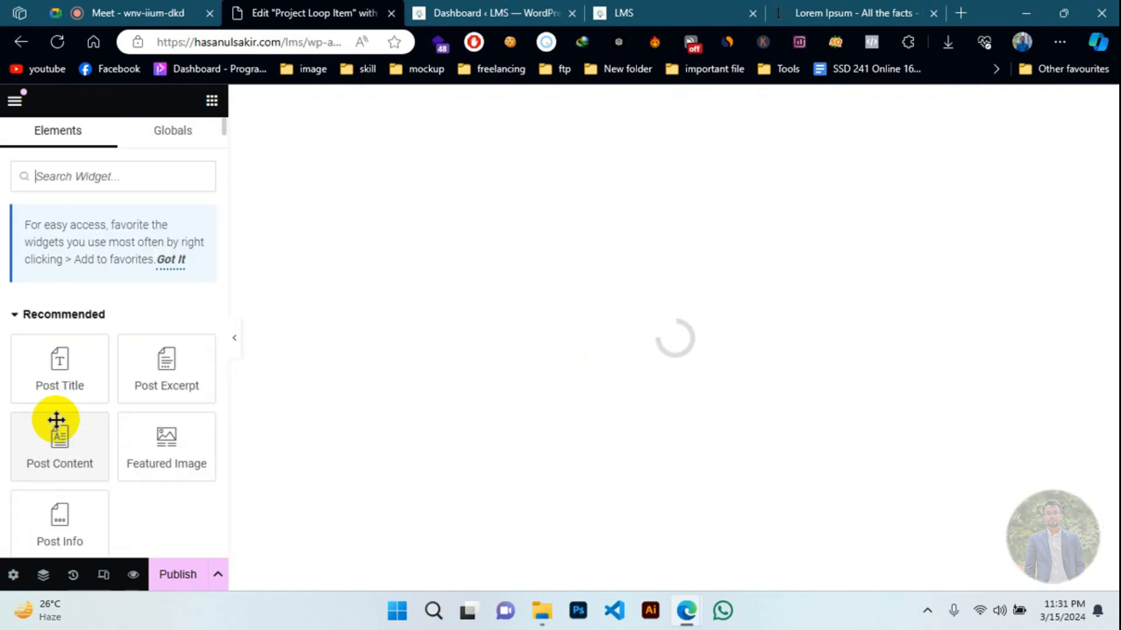
- Place a Featured Image widget above the post title in the container
left_click_drag(56, 420, 663, 333)
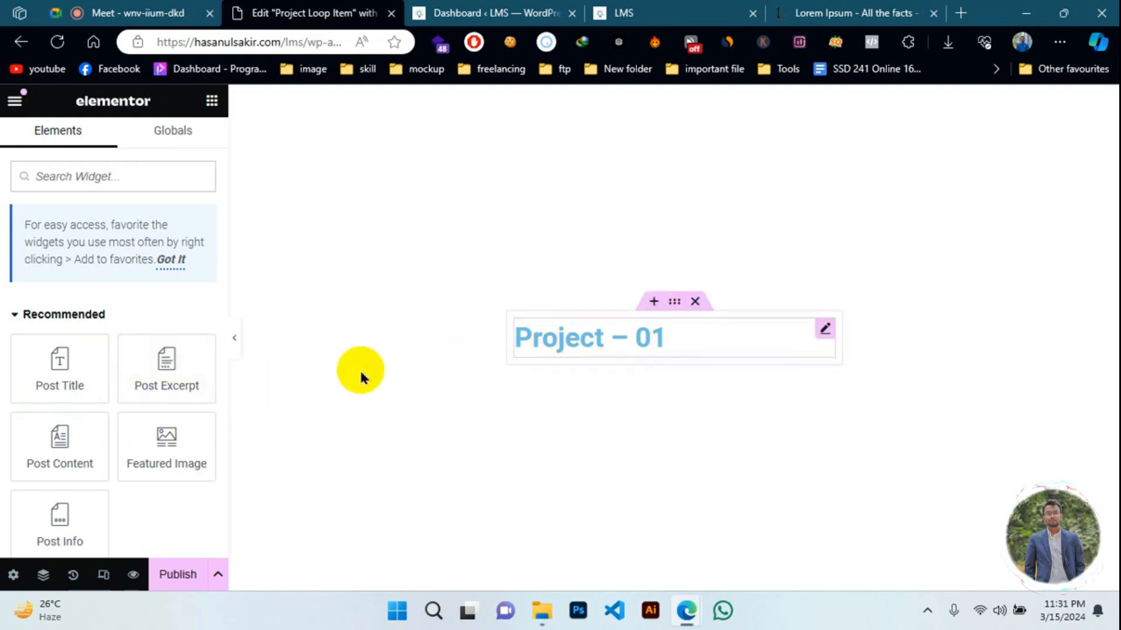
left_click_drag(168, 443, 557, 323)
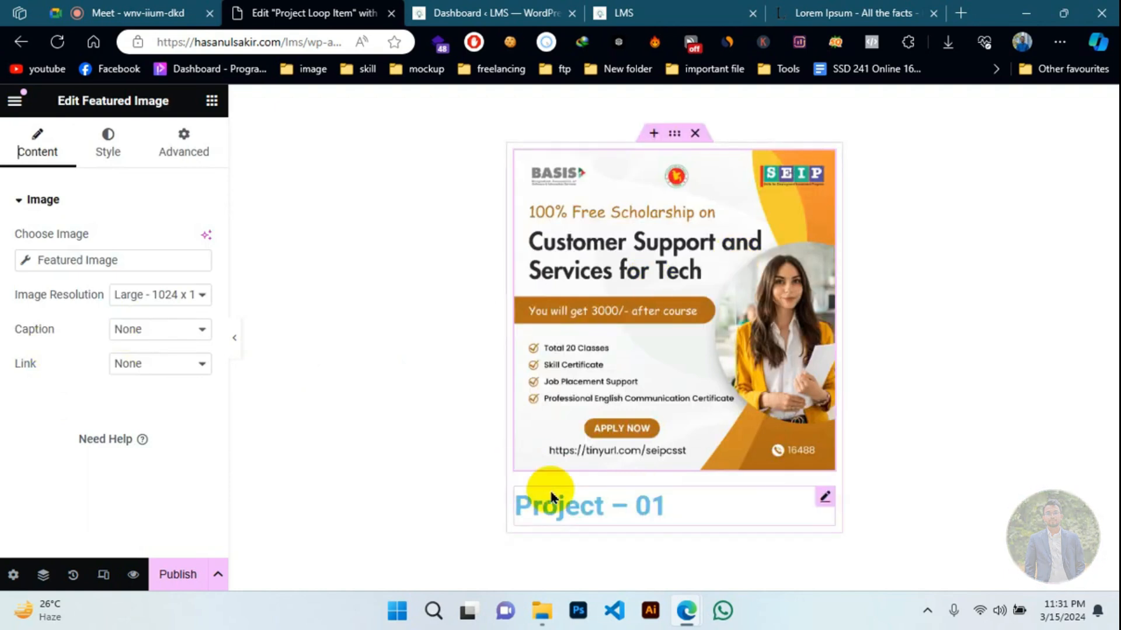
- Try a Post Content widget below the post title and delete it again
left_click(212, 101)
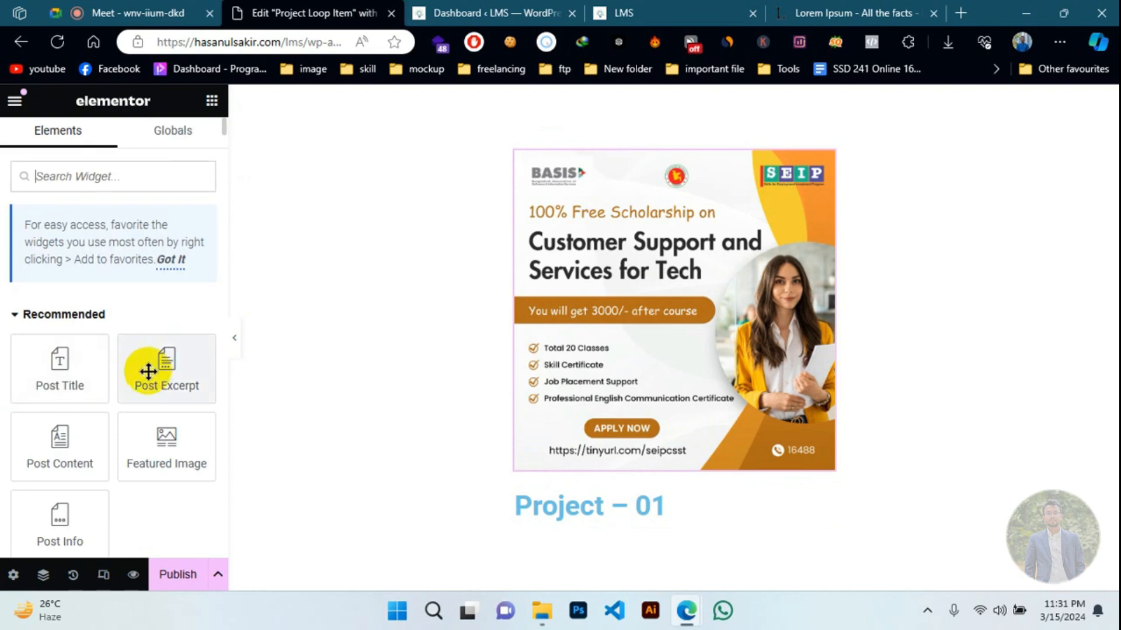
left_click_drag(30, 465, 585, 521)
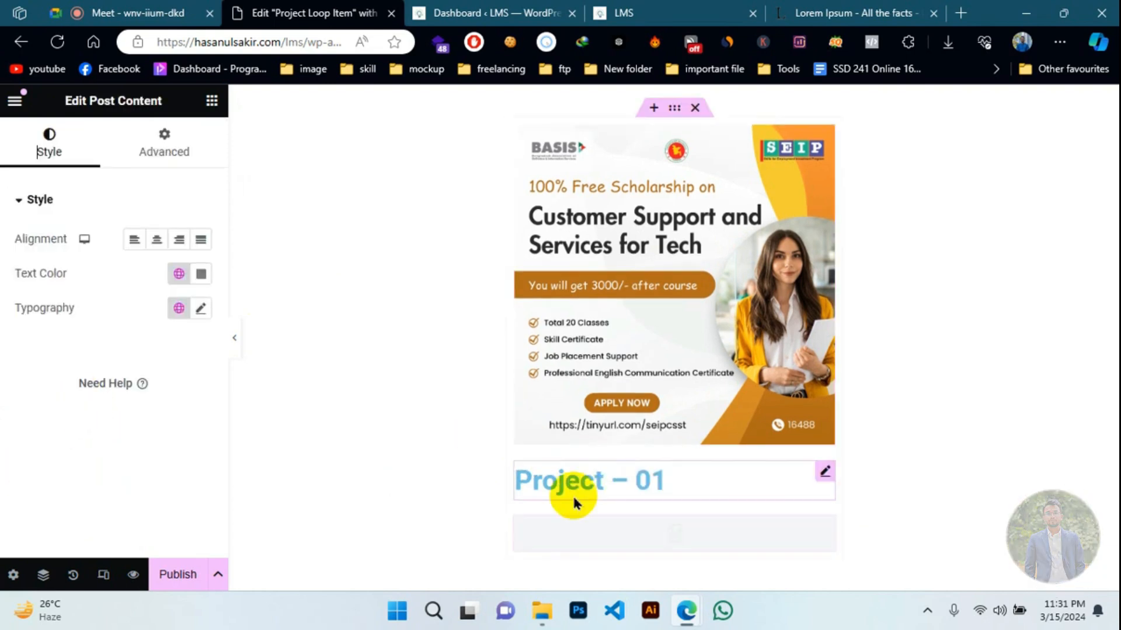
scroll(574, 503, "down", 3)
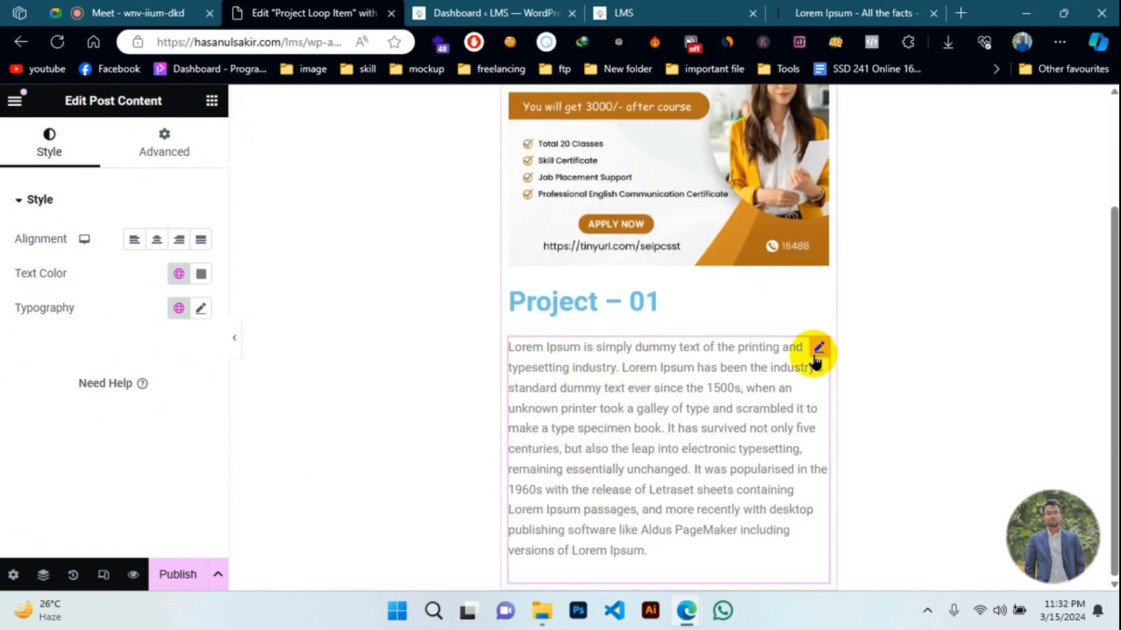
key("Delete")
- Add a Text Editor widget below the post title and replace its placeholder text with "fksadkfk"
scroll(142, 353, "down", 3)
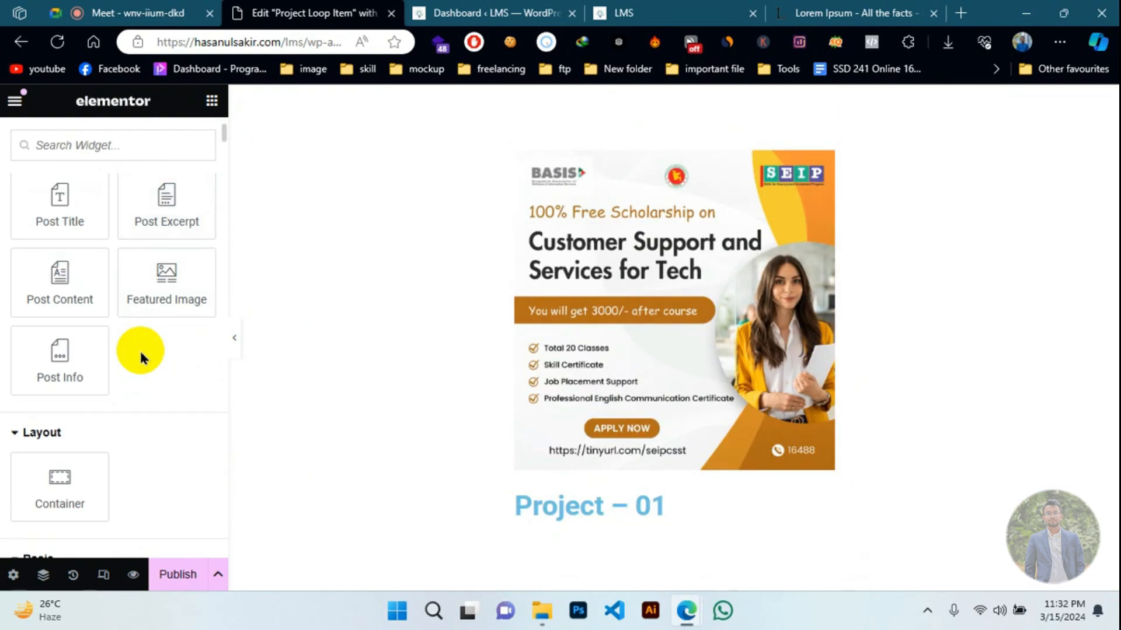
scroll(140, 350, "up", 2)
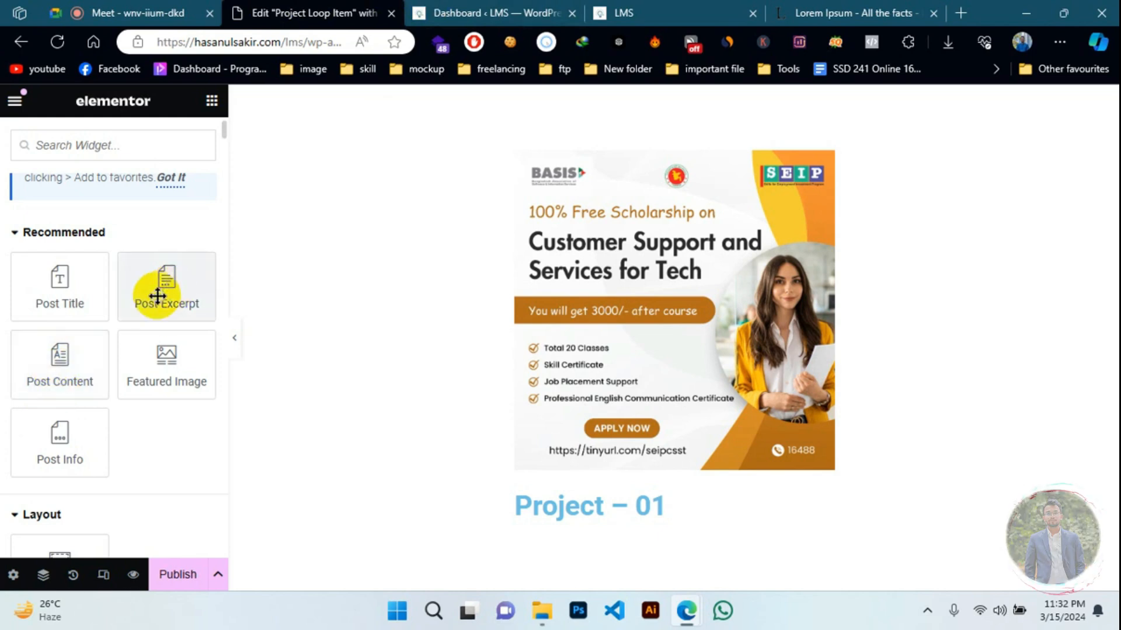
left_click(784, 298)
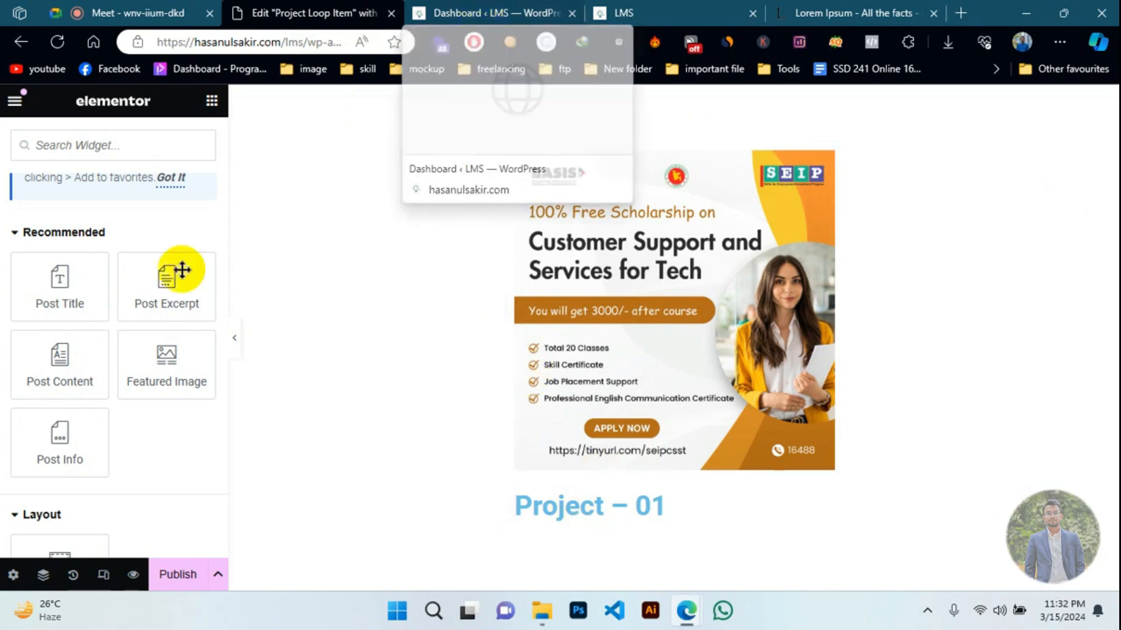
scroll(88, 239, "down", 5)
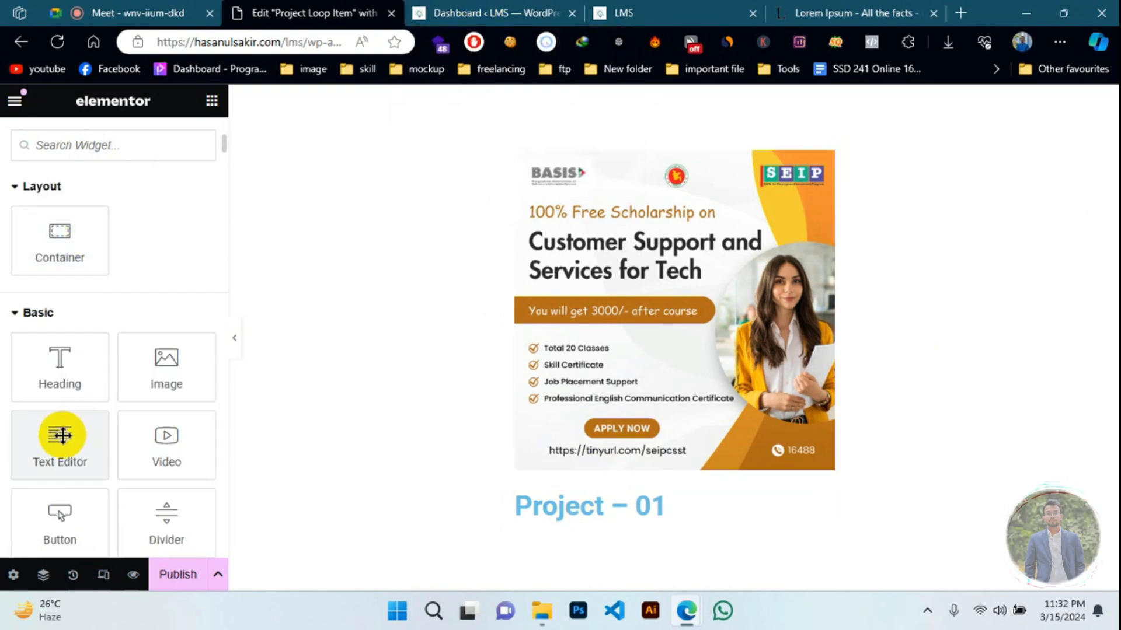
left_click_drag(60, 435, 610, 519)
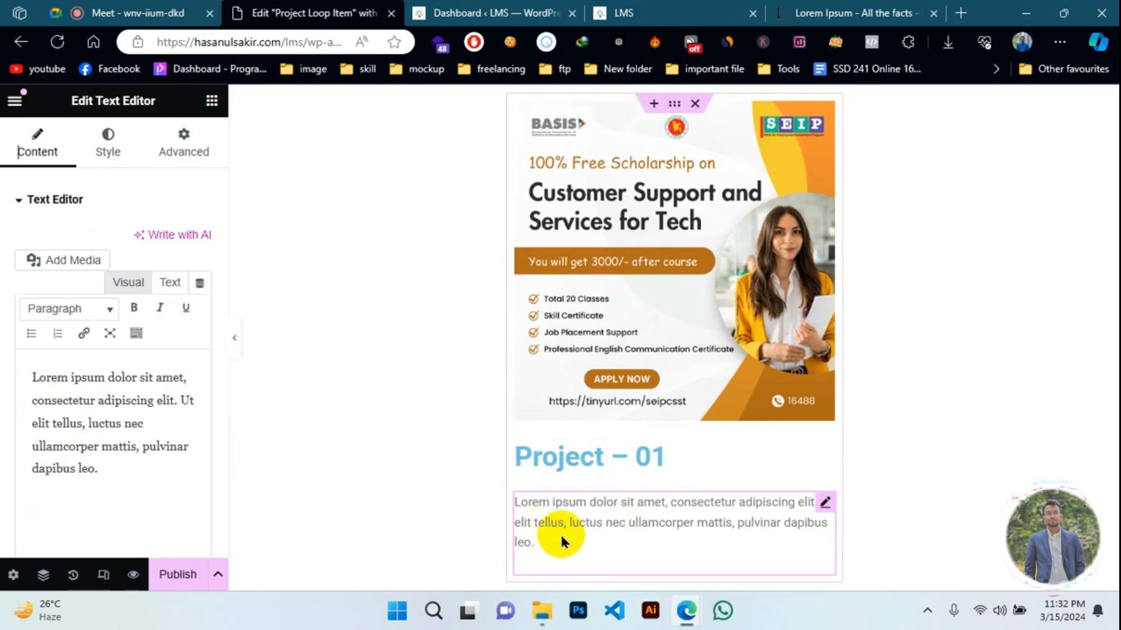
left_click_drag(117, 486, 2, 315)
key("BackSpace")
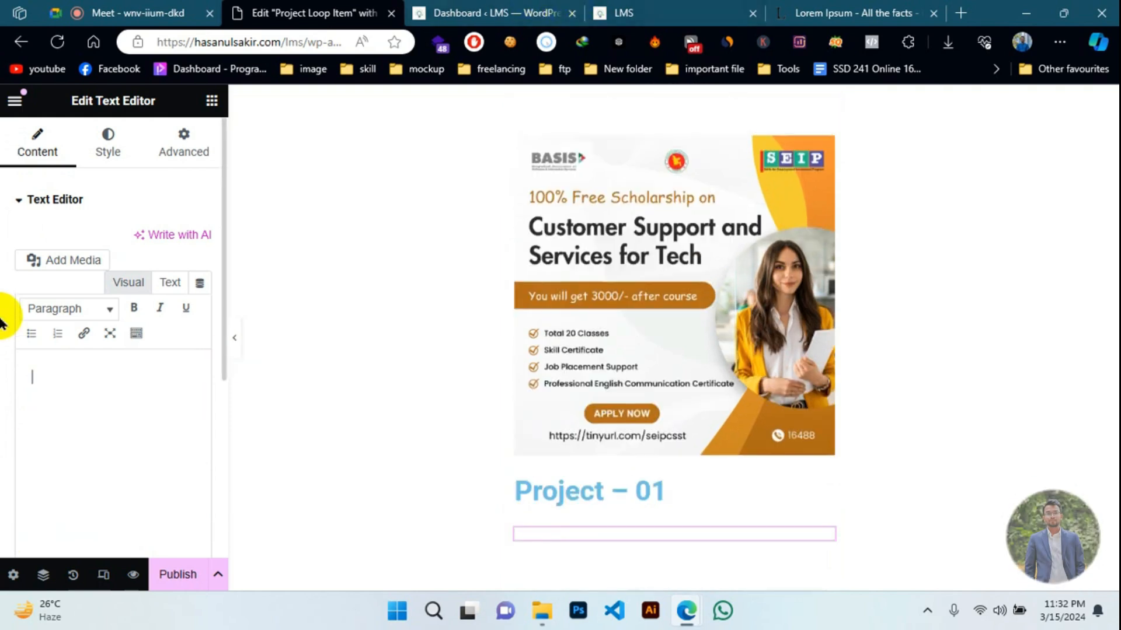
type("fksadkfk")
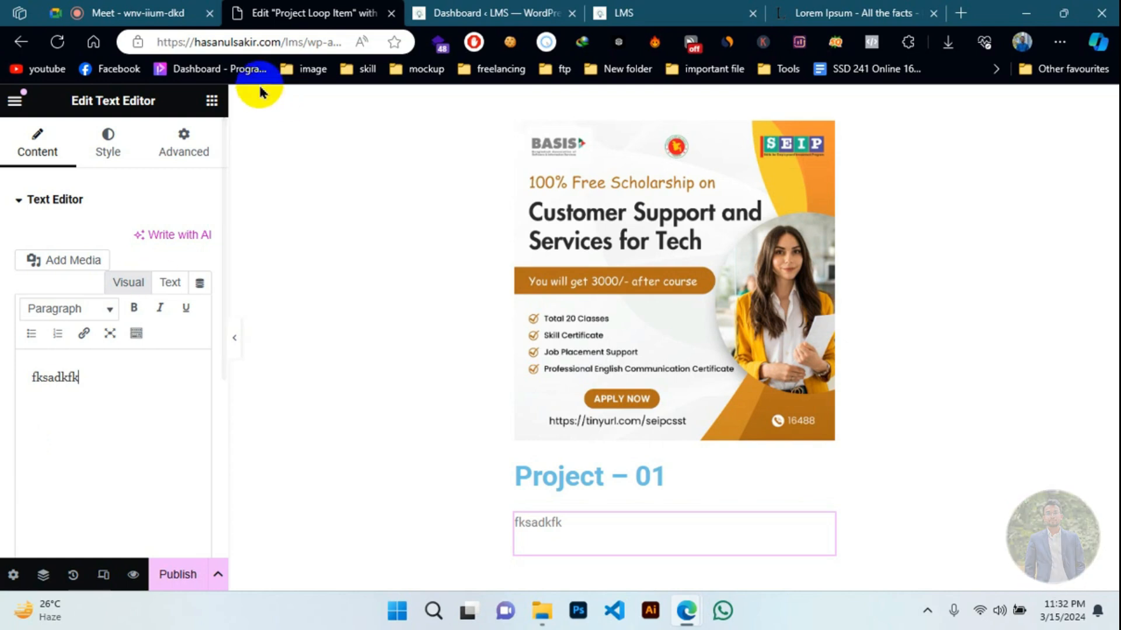
left_click(212, 103)
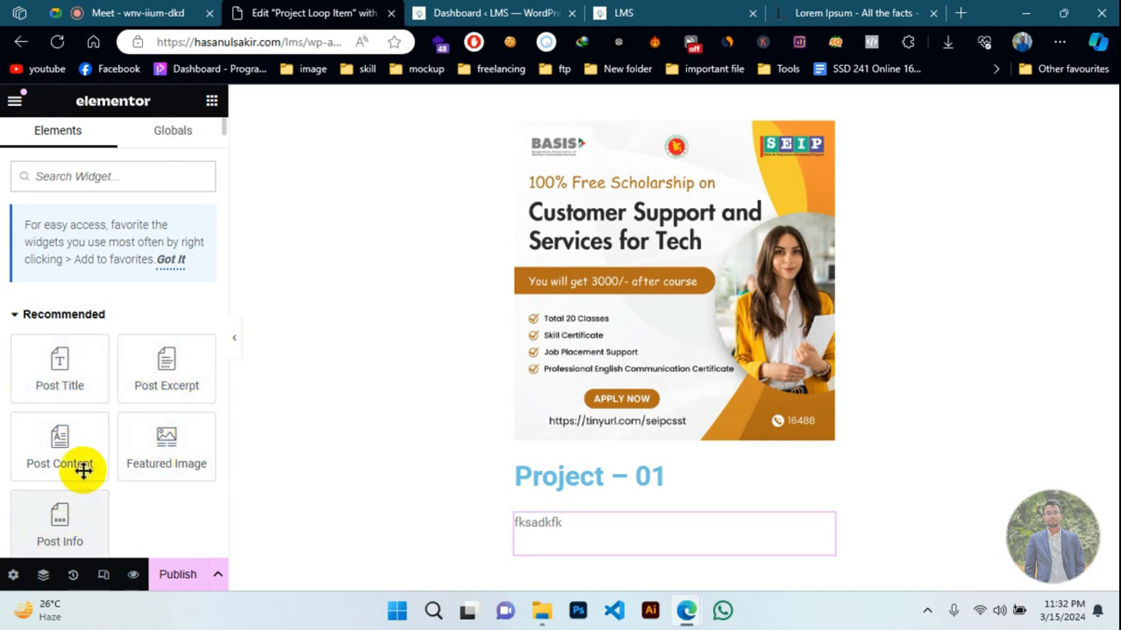
- Clear the placeholder text "fksadkfk" from the Text Editor widget below the post title
scroll(83, 473, "down", 3)
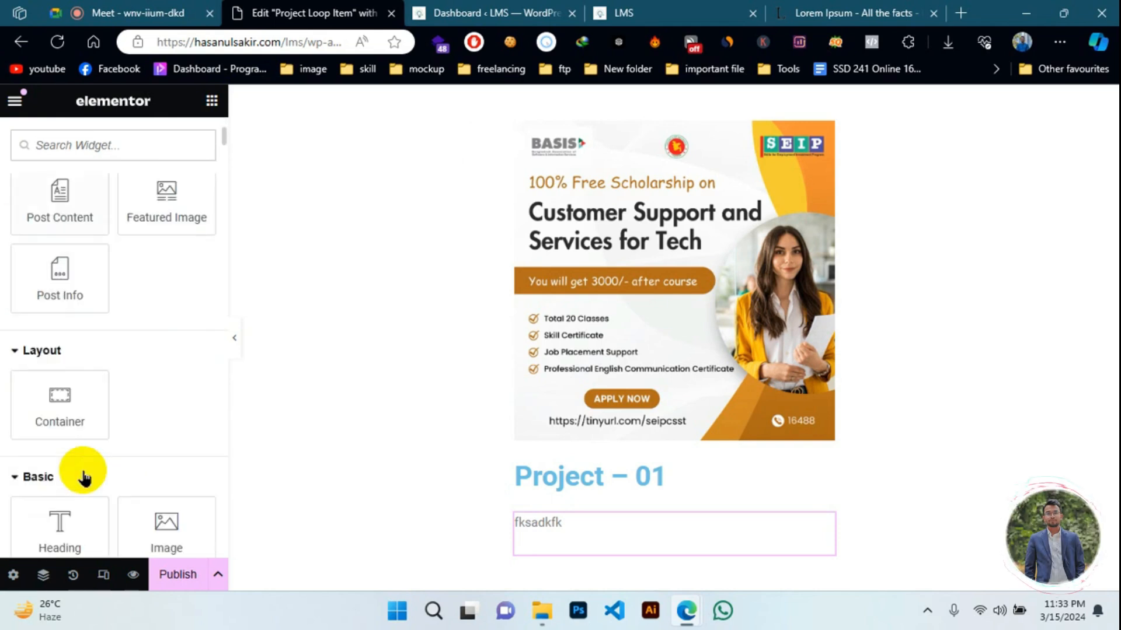
scroll(68, 400, "down", 4)
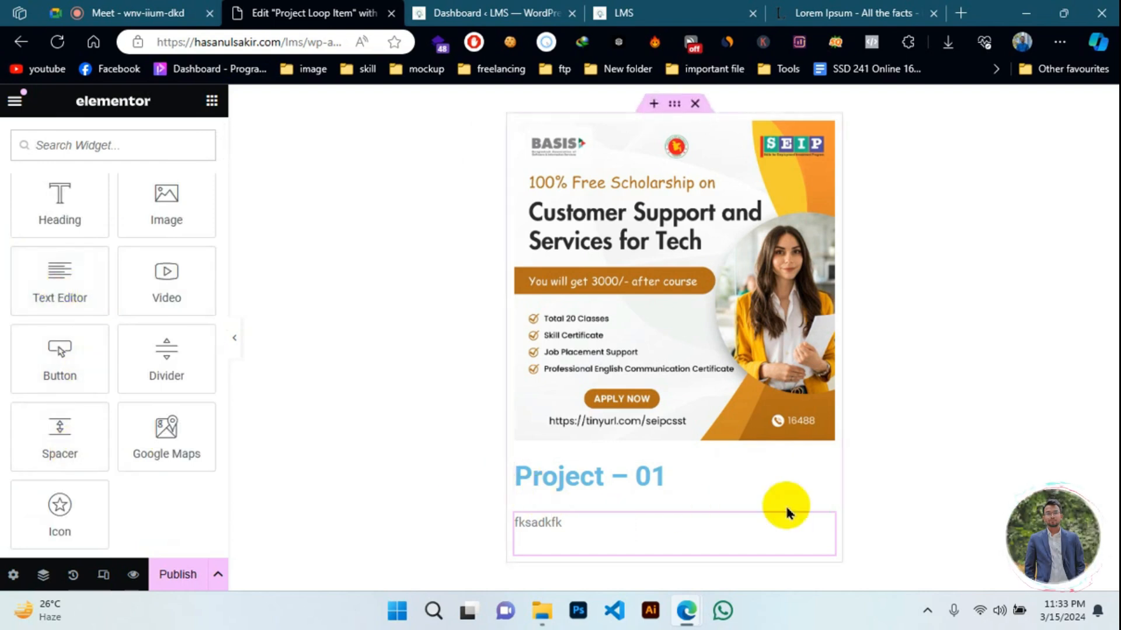
left_click(543, 553)
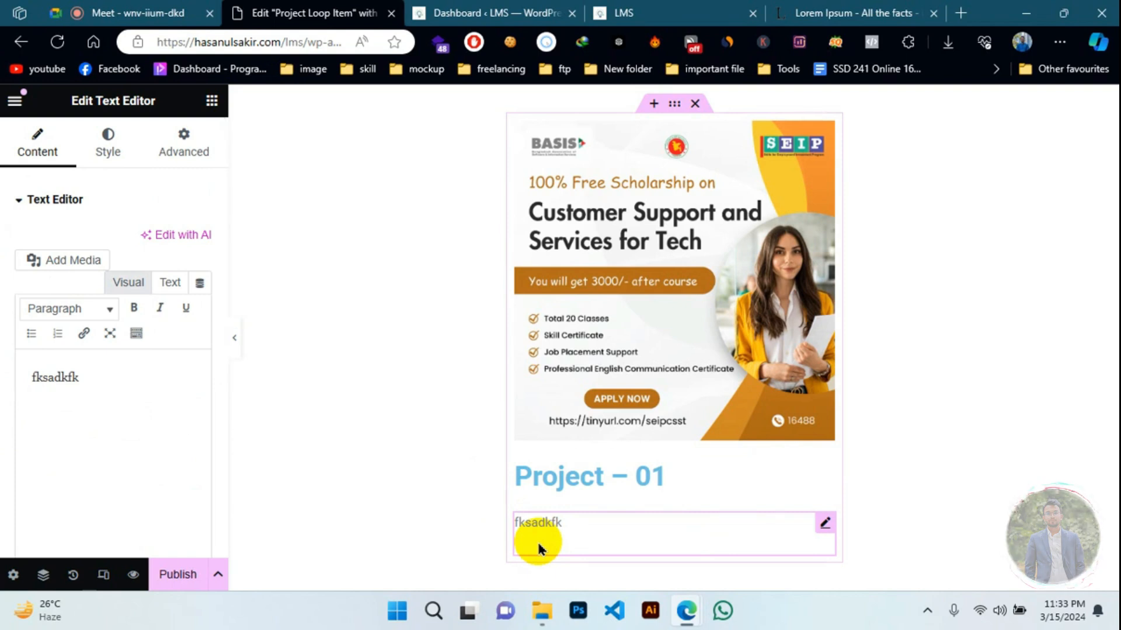
left_click_drag(111, 382, 3, 371)
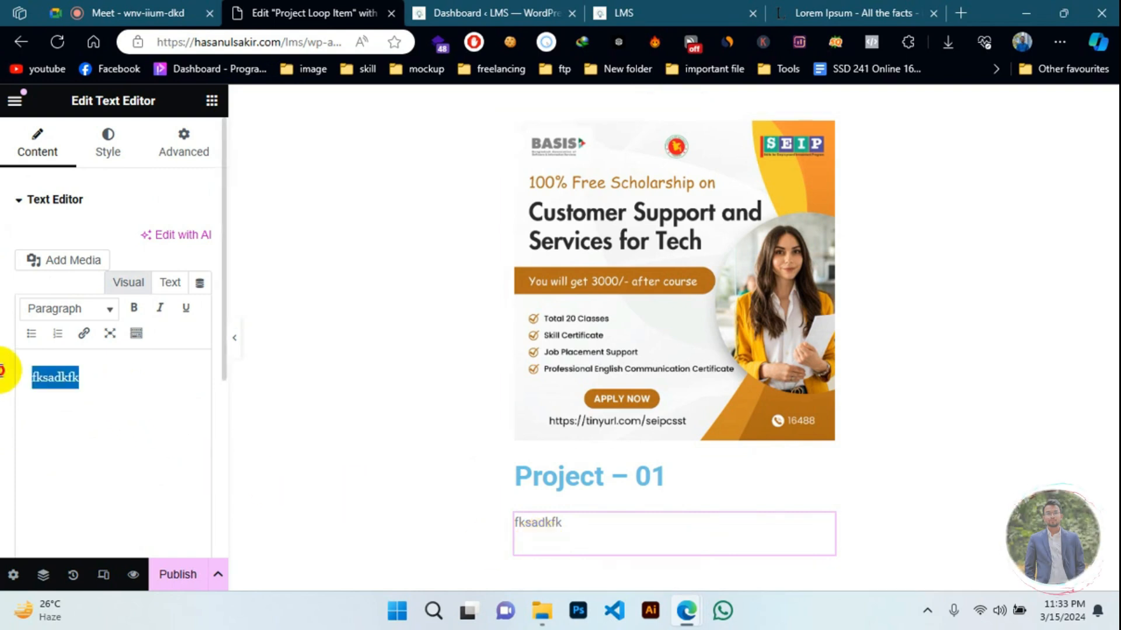
key("BackSpace")
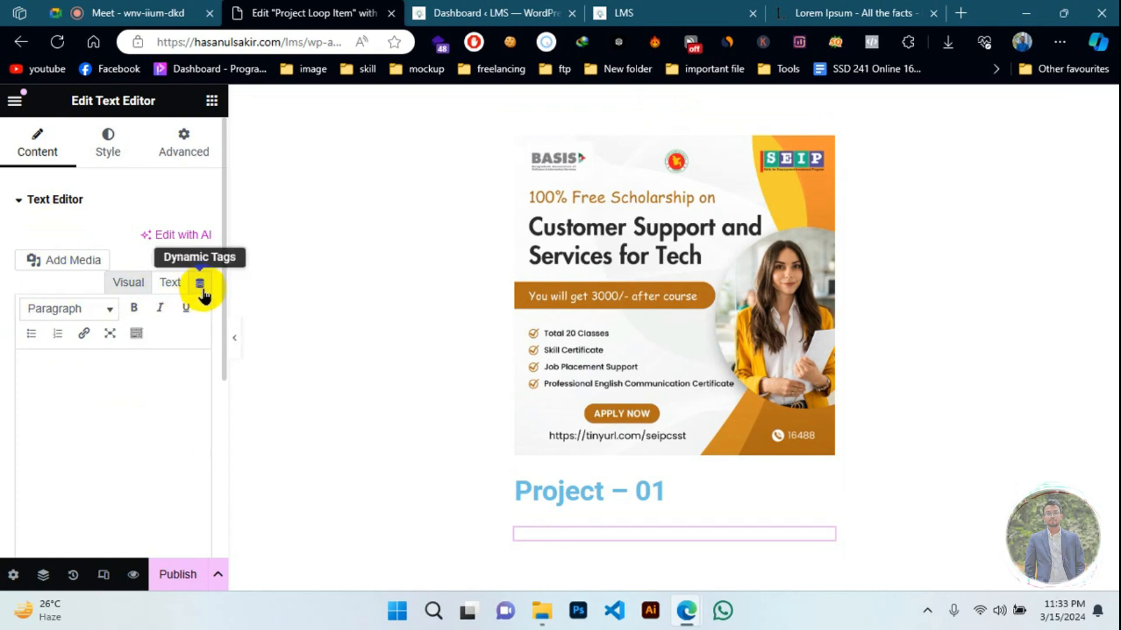
- Replace the Post Title widget with a Heading widget placed directly below the featured image
left_click(212, 102)
scroll(70, 416, "down", 1)
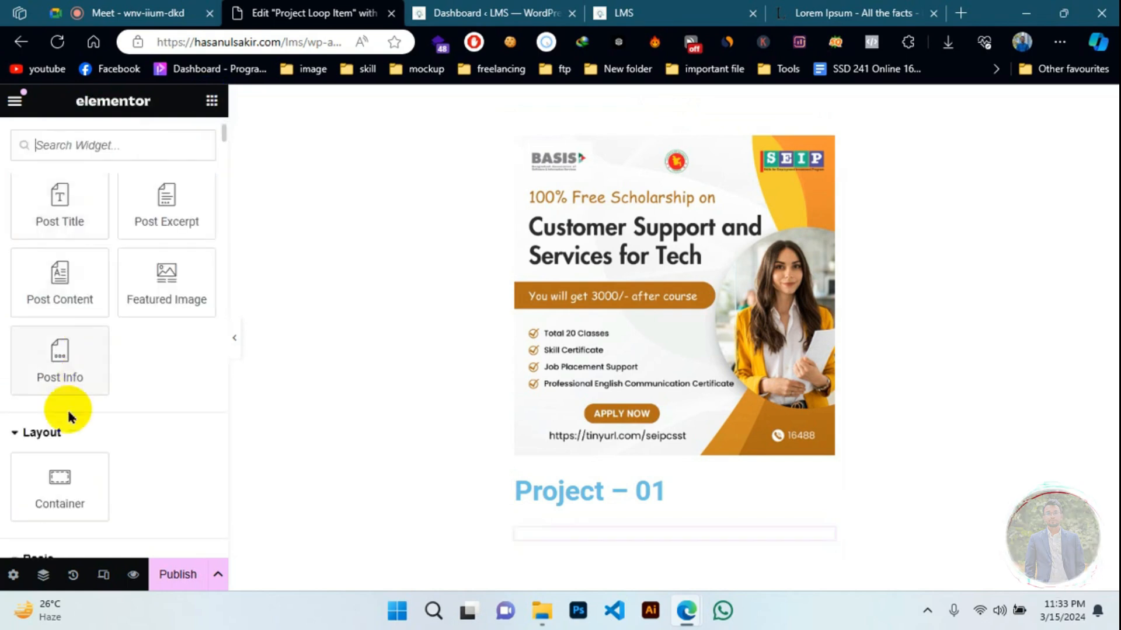
scroll(44, 467, "down", 3)
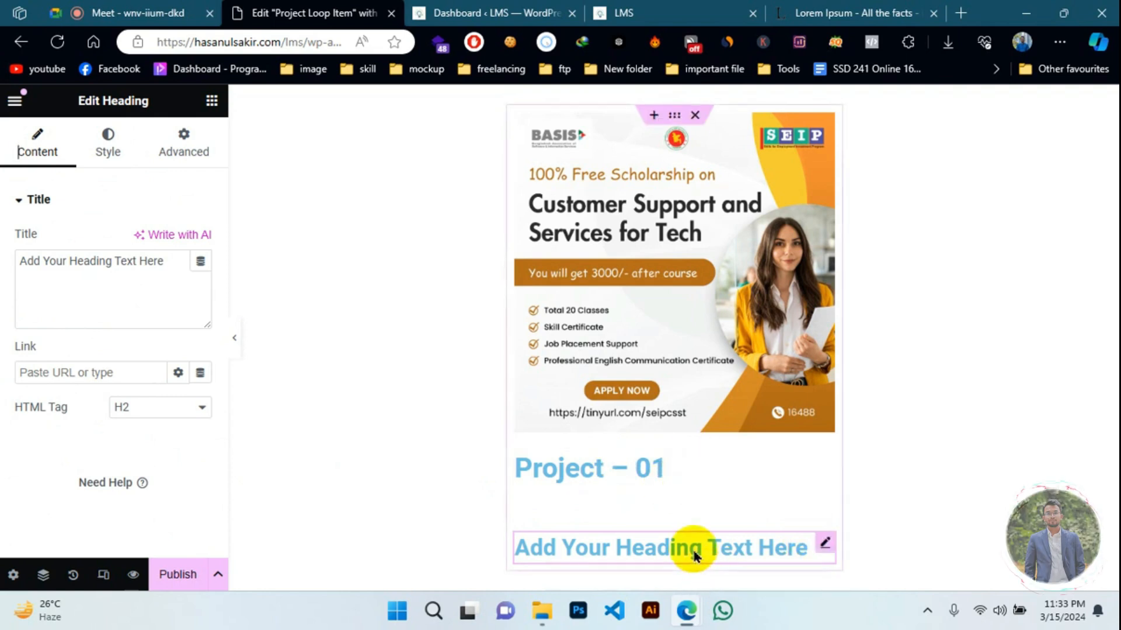
left_click(825, 461)
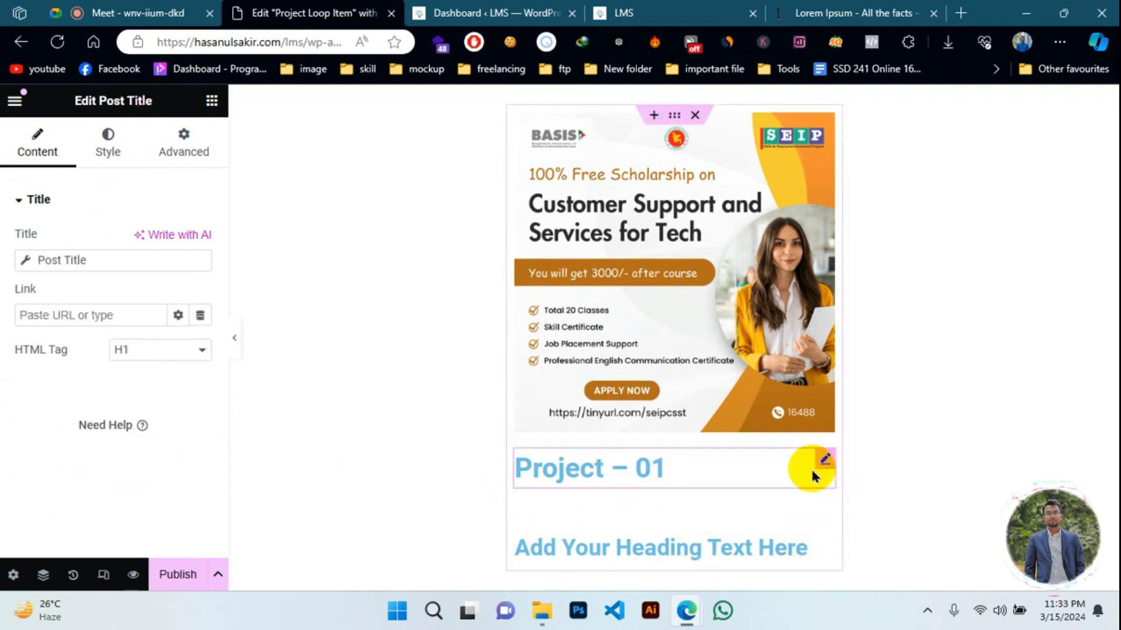
key("Delete")
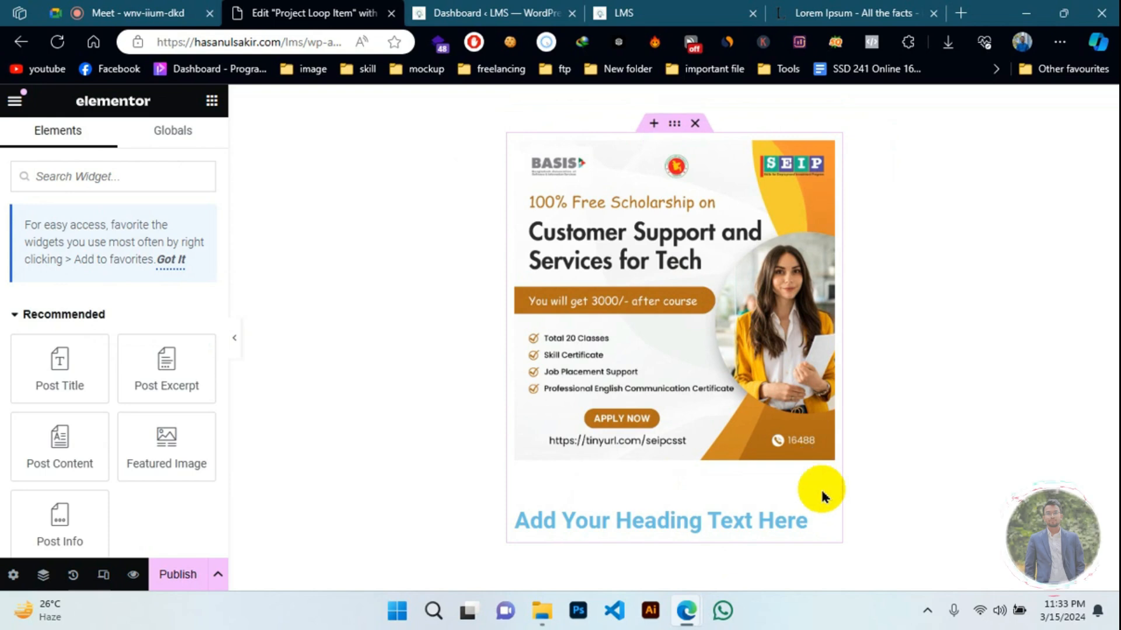
left_click_drag(824, 522, 701, 483)
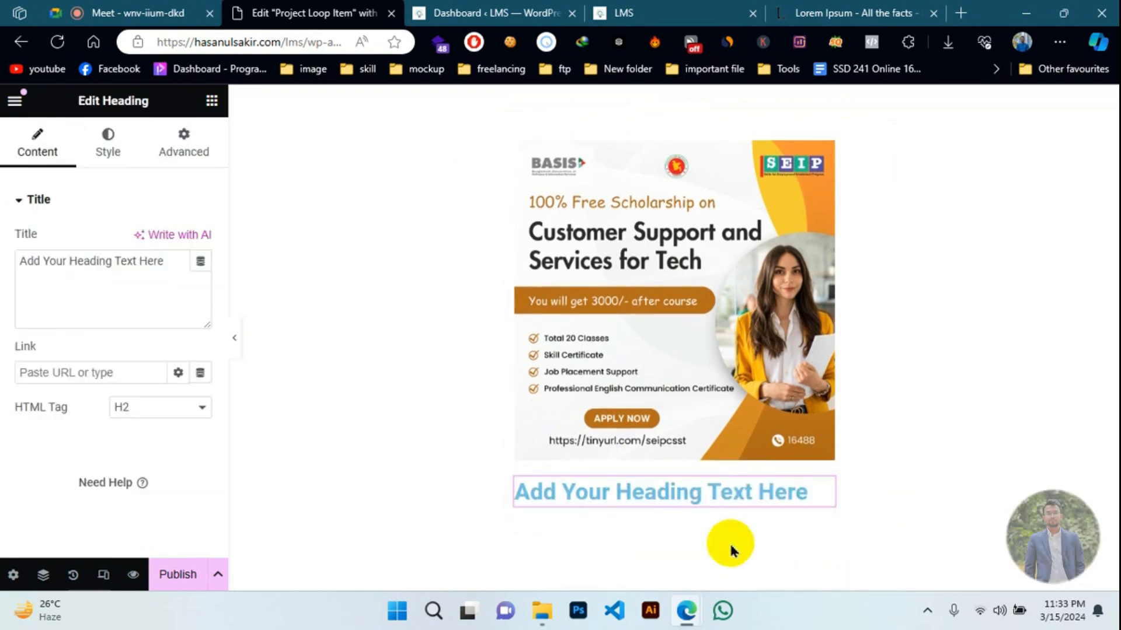
- Bind the heading's title to the ACF Field dynamic tag, removing the tag once and applying it again
left_click(199, 264)
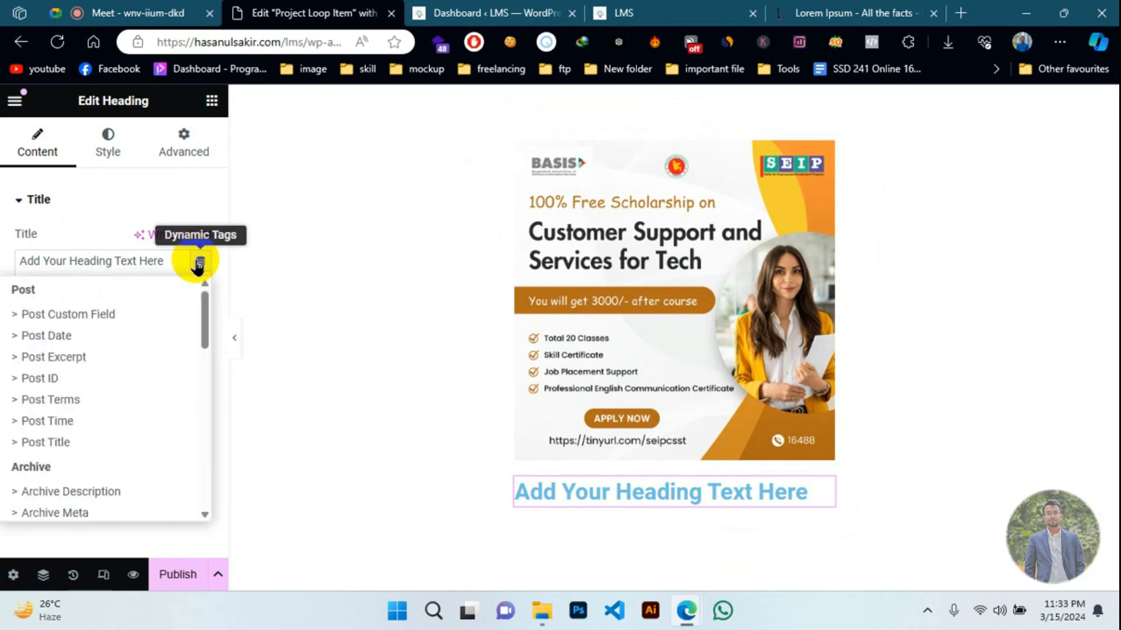
scroll(37, 309, "down", 3)
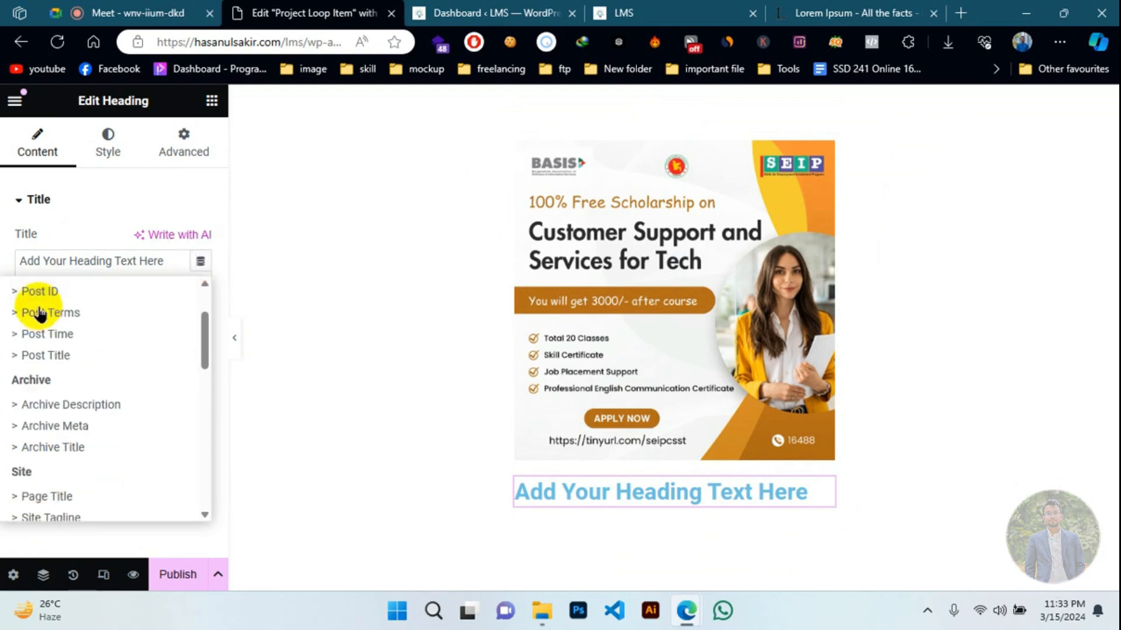
scroll(39, 329, "down", 7)
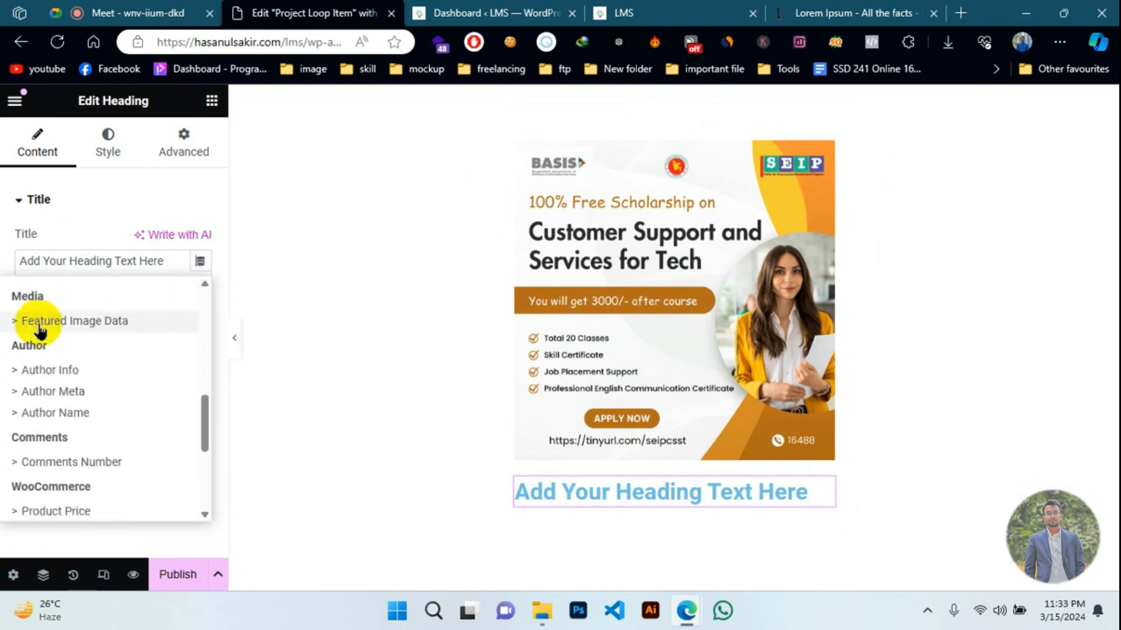
scroll(39, 330, "down", 2)
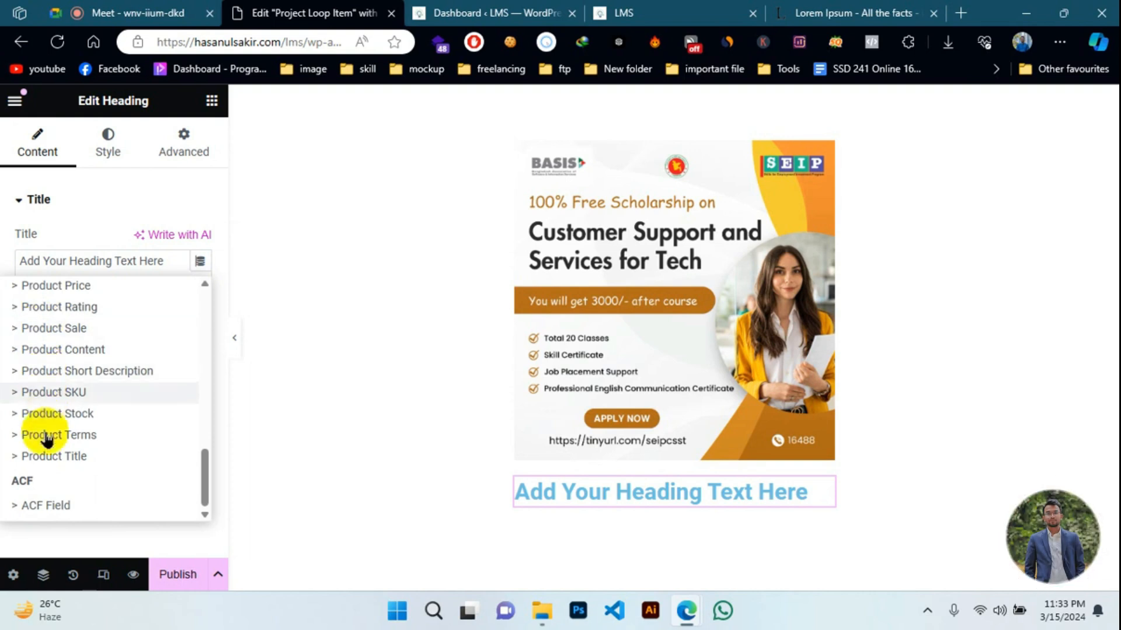
left_click(42, 506)
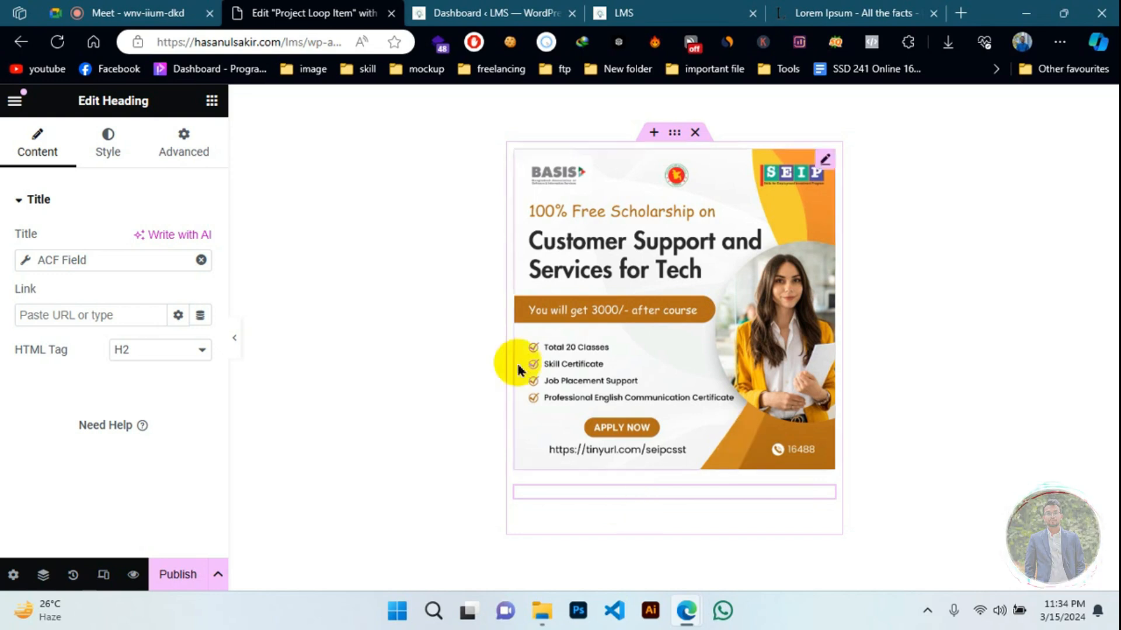
left_click(200, 260)
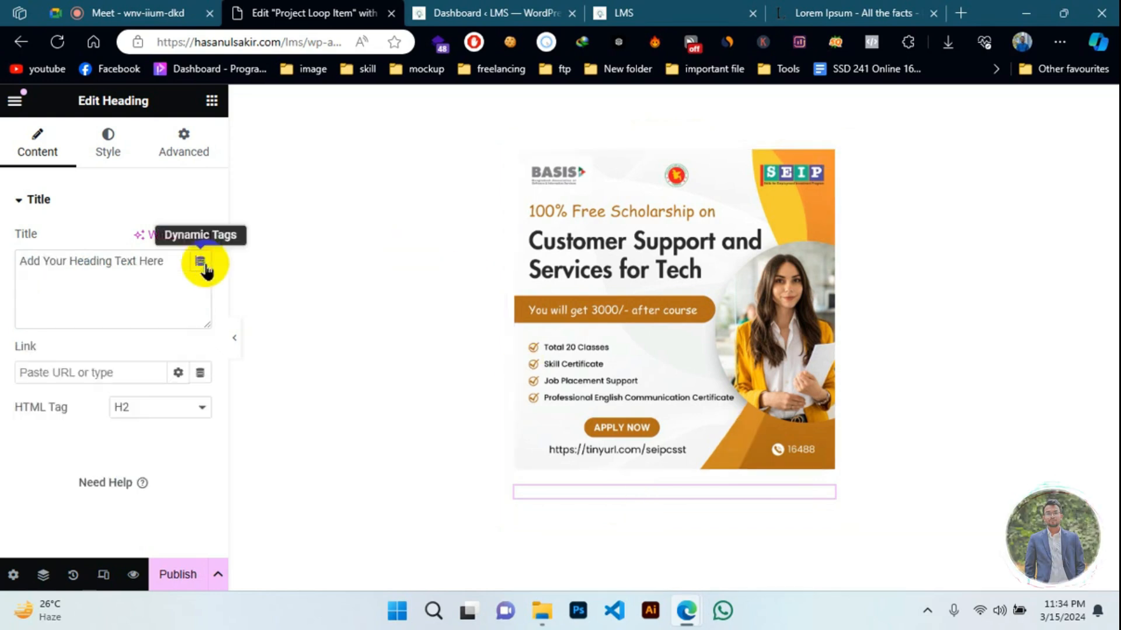
left_click(200, 261)
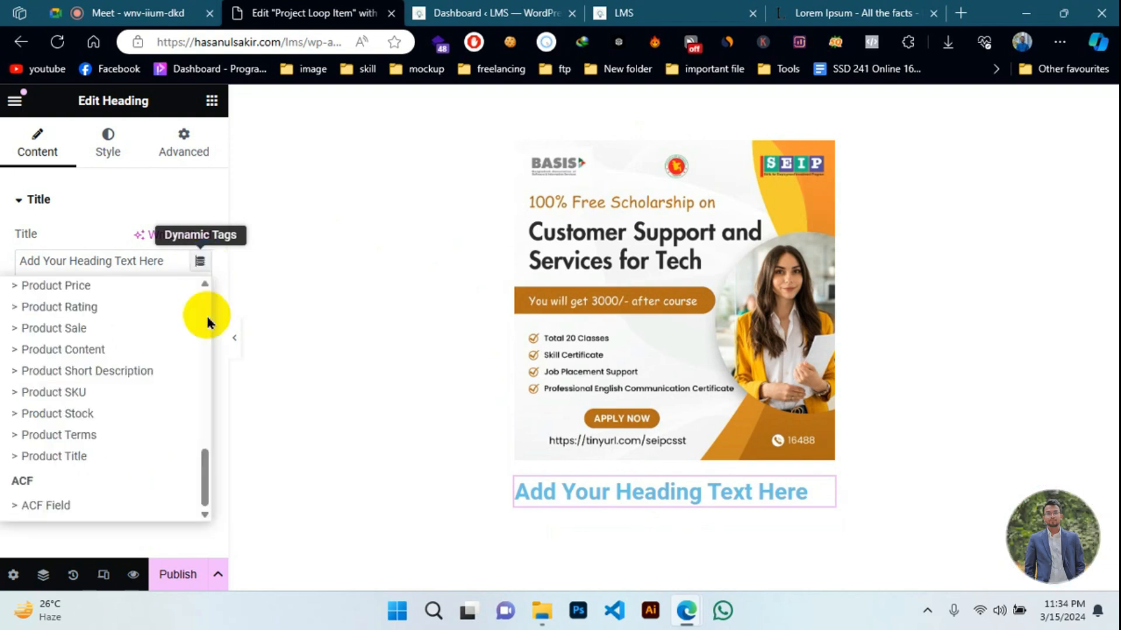
left_click(30, 503)
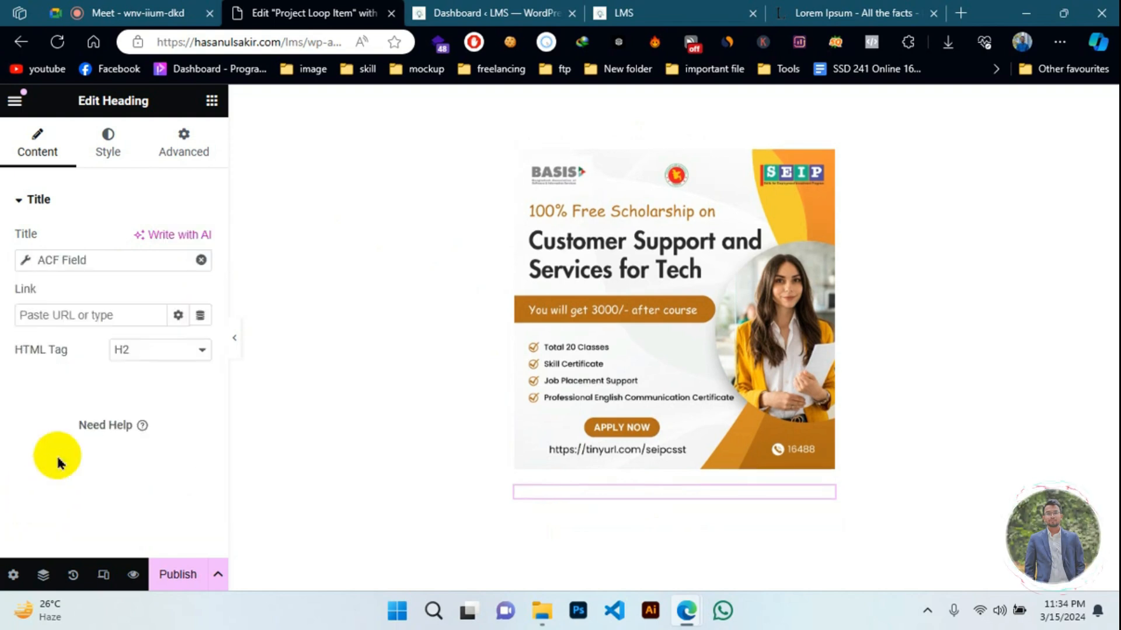
- Set the key of the heading's ACF Field tag to Project Short Description and open the tag's advanced options
left_click(51, 261)
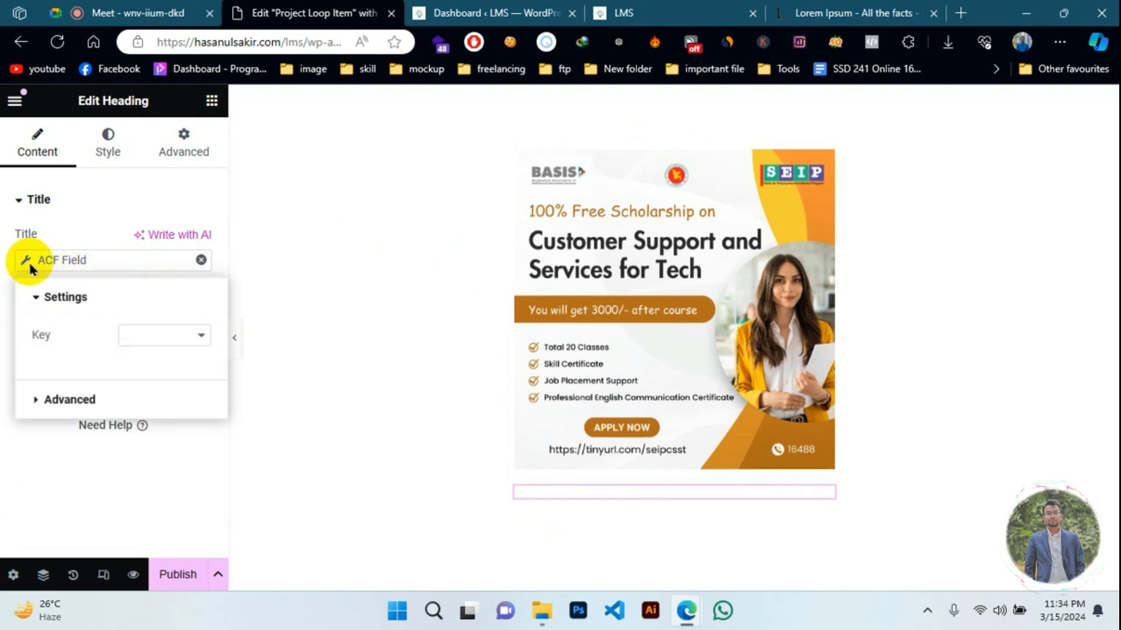
left_click(29, 260)
left_click(29, 260)
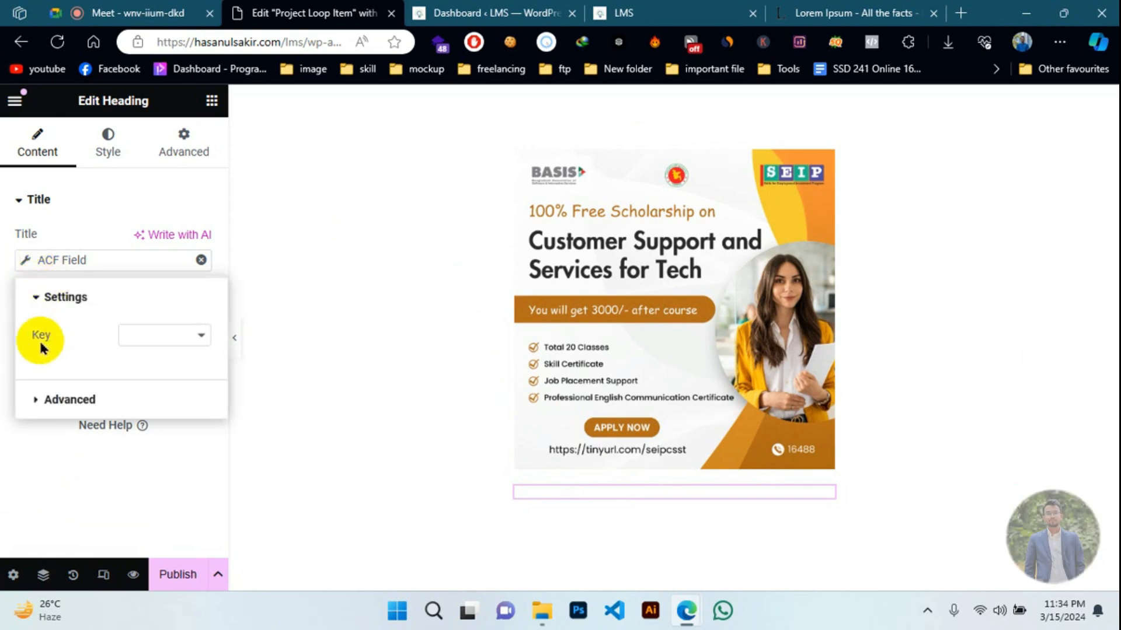
left_click(138, 334)
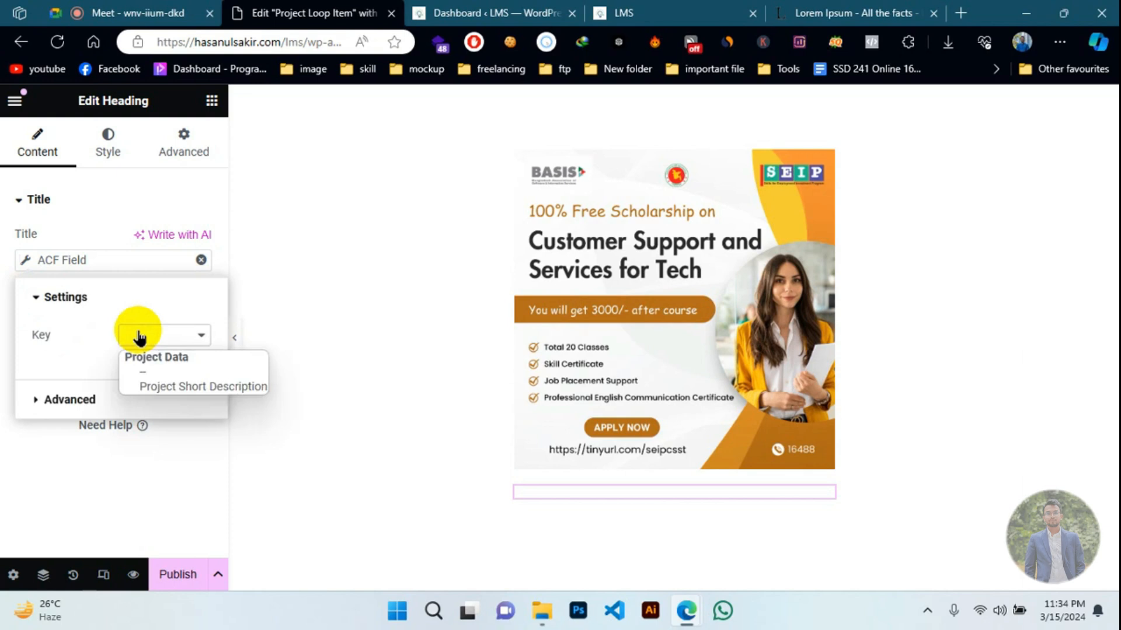
left_click(169, 388)
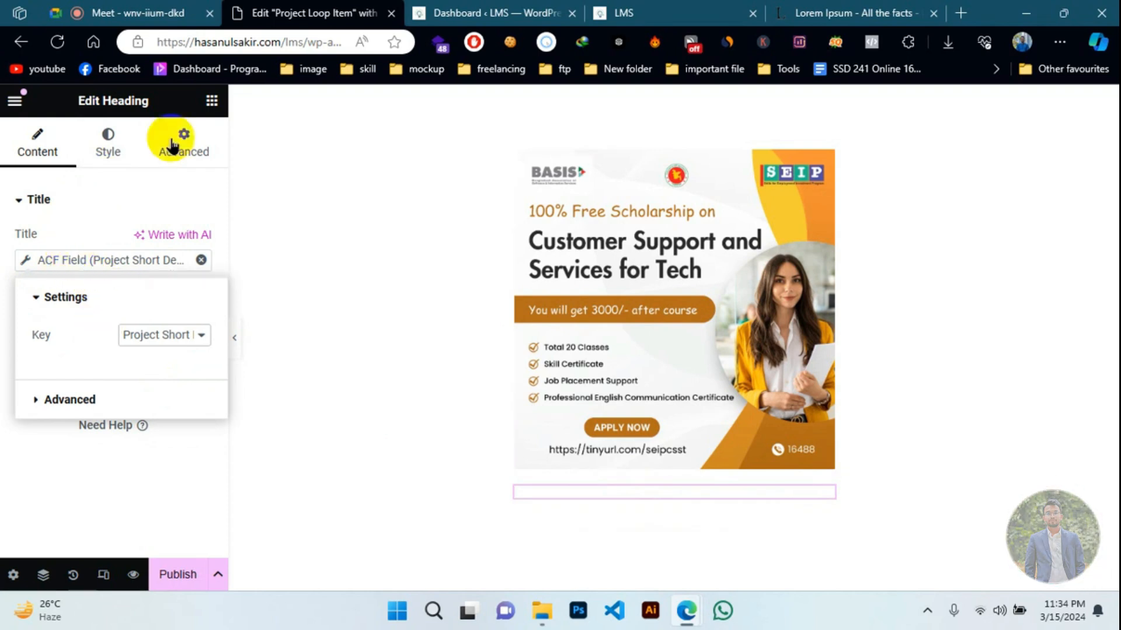
left_click(213, 100)
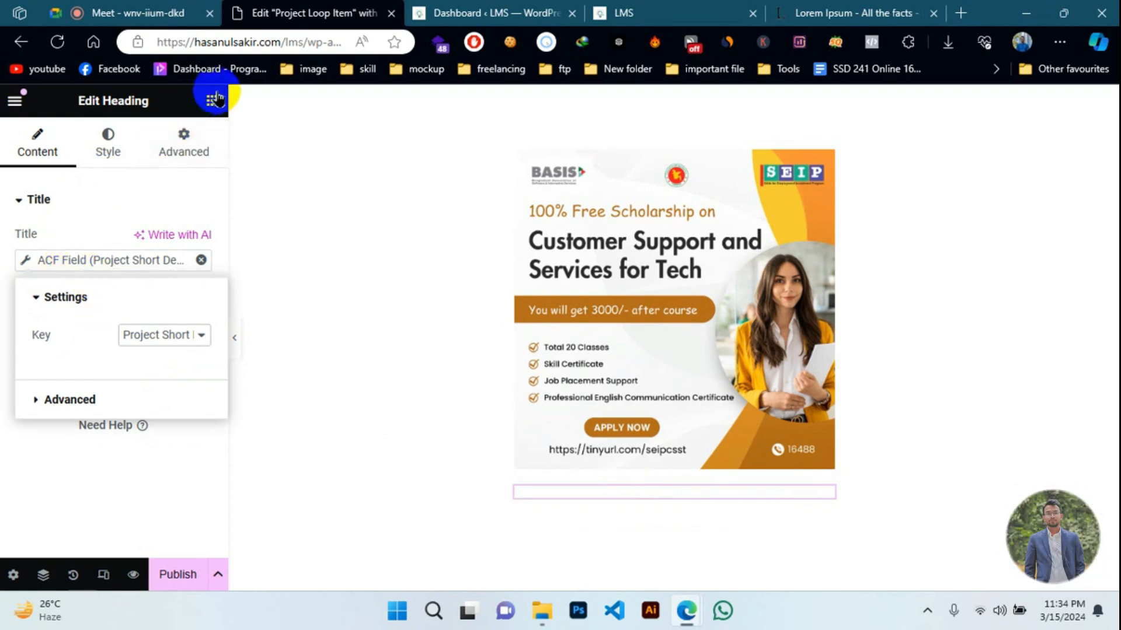
left_click(67, 401)
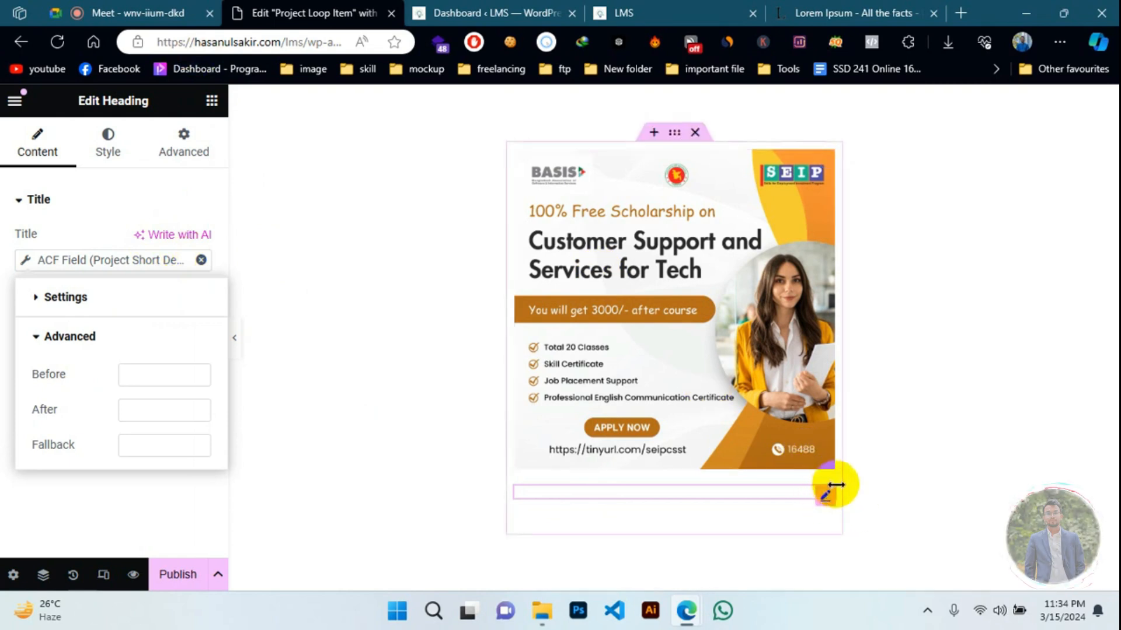
- Delete the Heading widget and place a Post Title widget below the featured image again
key("Delete")
left_click_drag(75, 382, 671, 531)
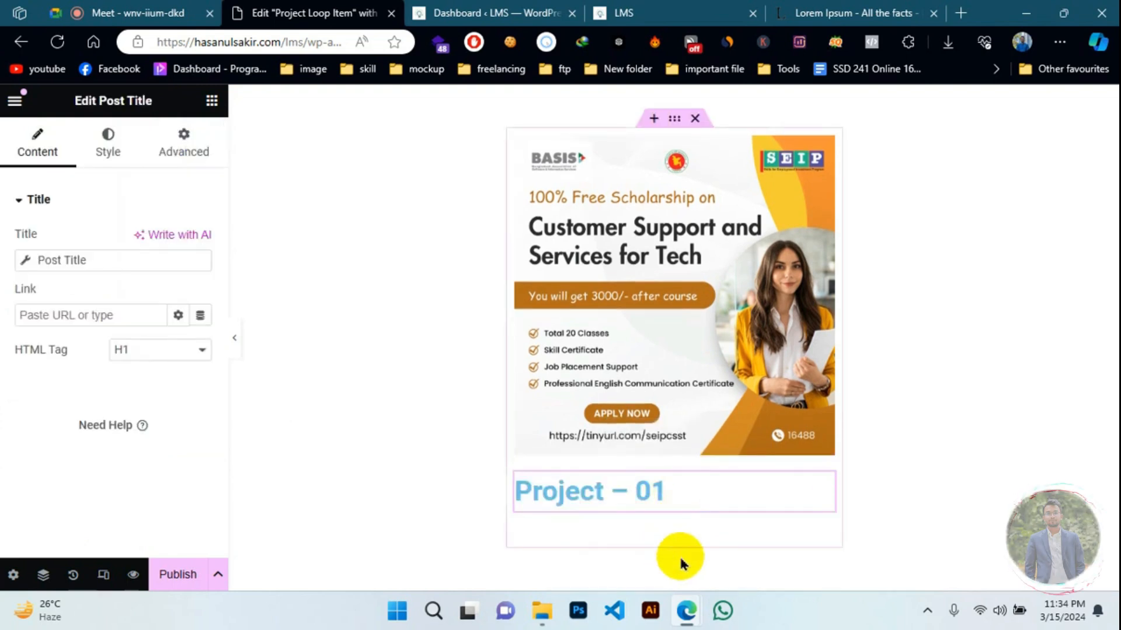
- Bind the empty Text Editor widget's content to the ACF Field dynamic tag with the key Project Short Description
left_click(824, 538)
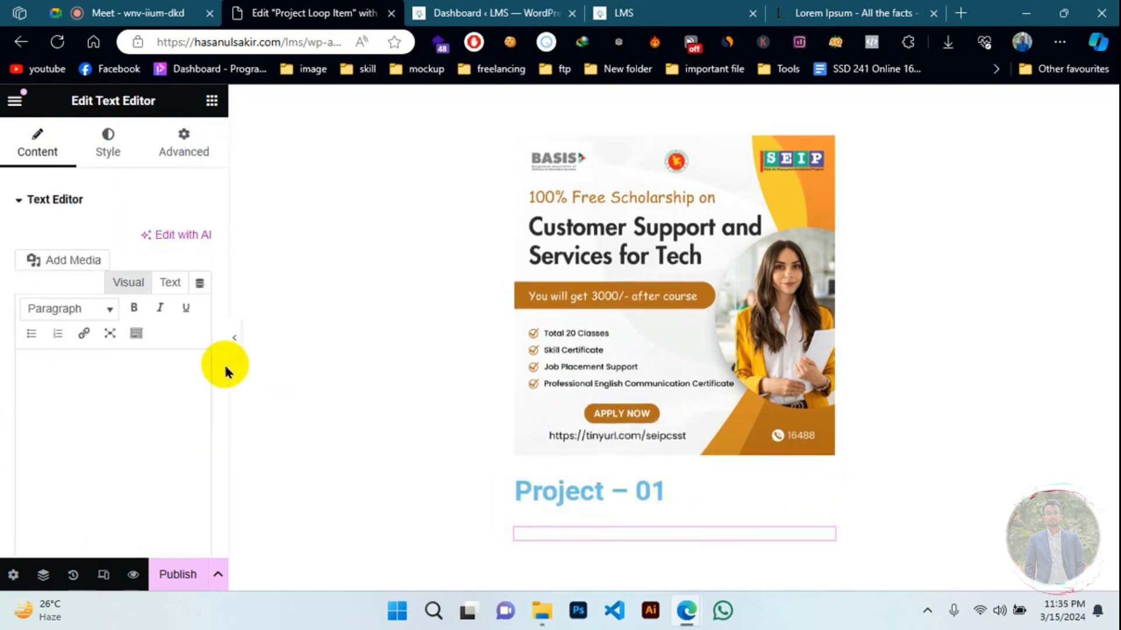
left_click(197, 283)
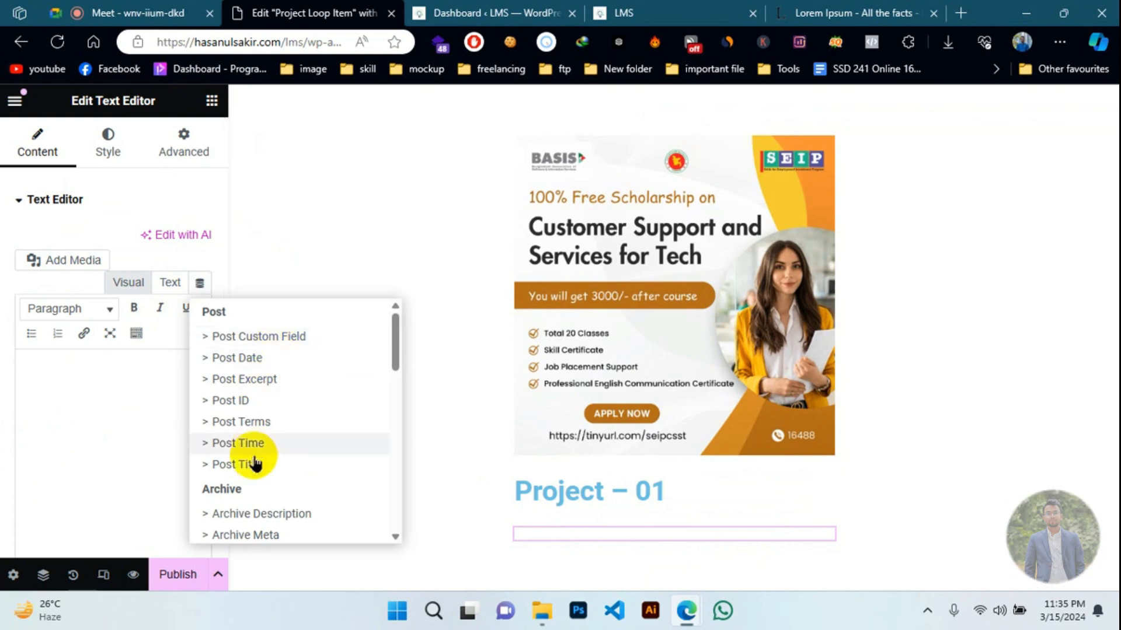
scroll(249, 463, "down", 10)
left_click(236, 527)
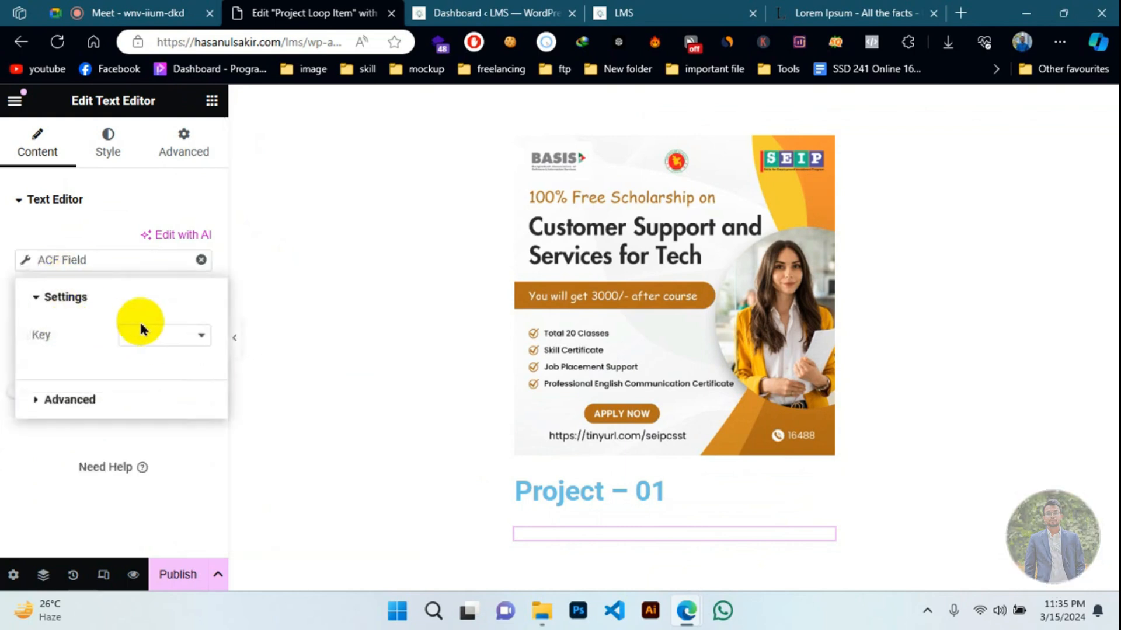
left_click(143, 335)
left_click(166, 388)
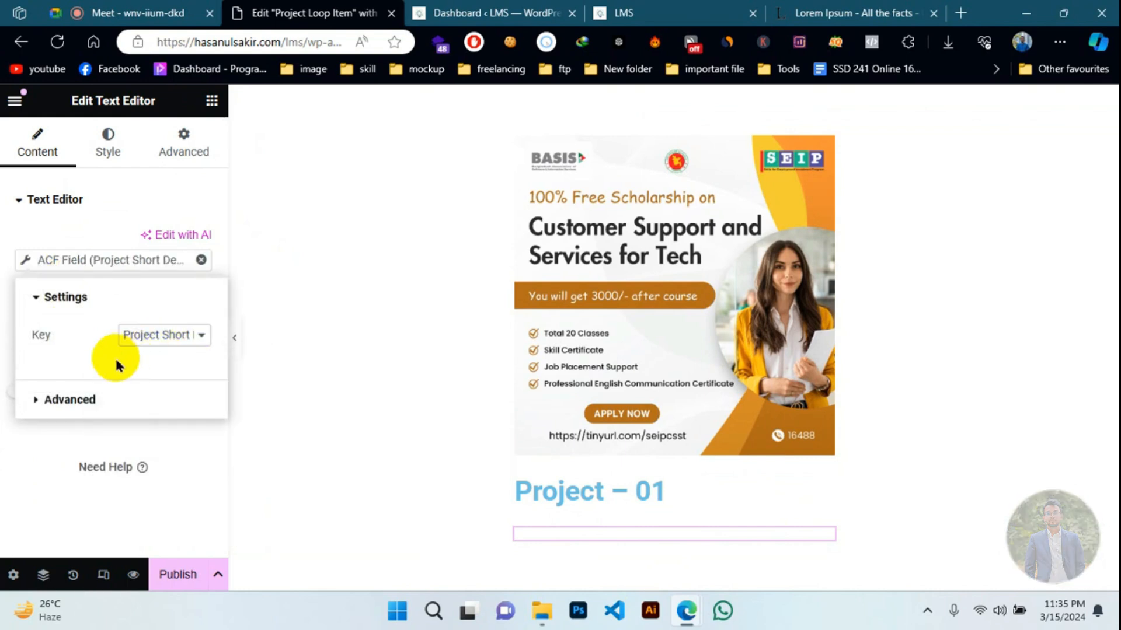
left_click(68, 401)
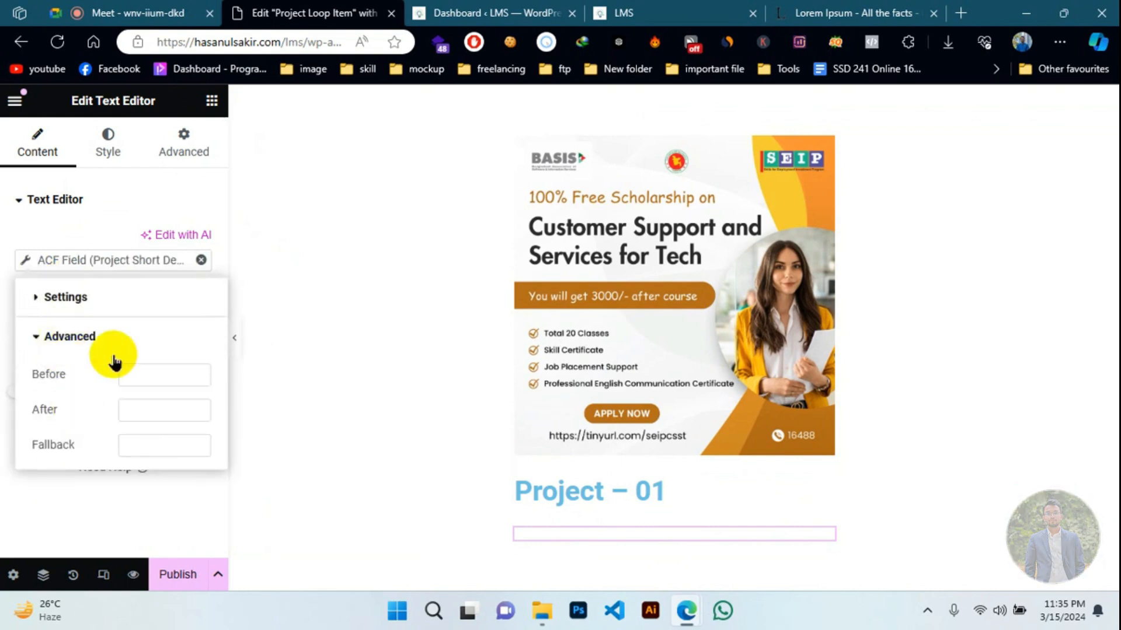
left_click(56, 334)
left_click(56, 250)
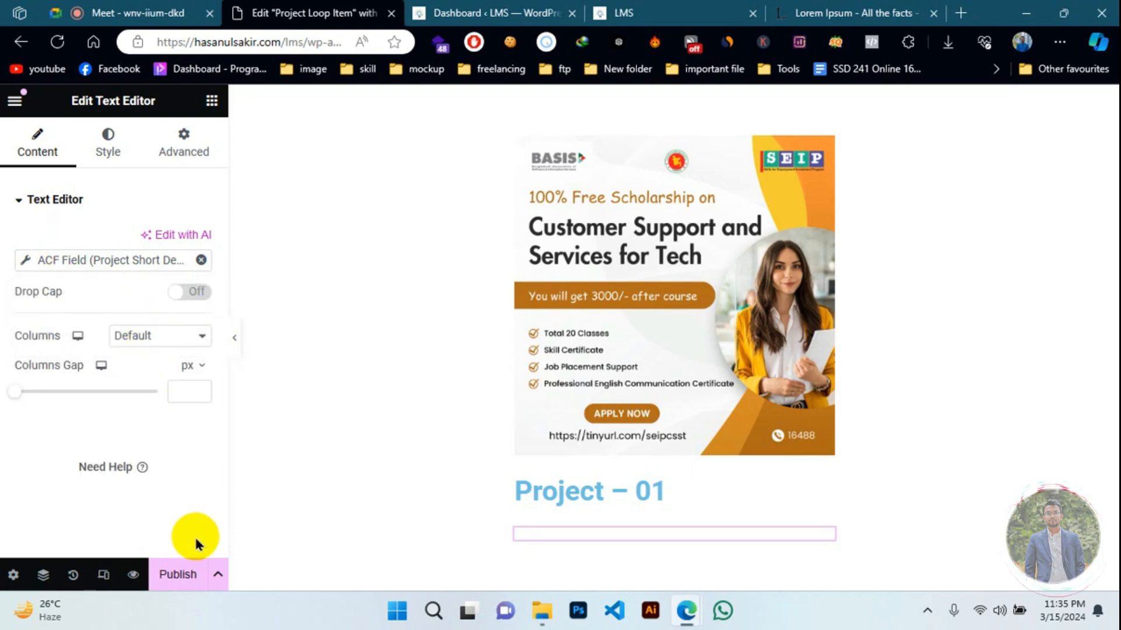
- Publish the loop item template, preview it in the browser and return to the template editor
left_click(182, 571)
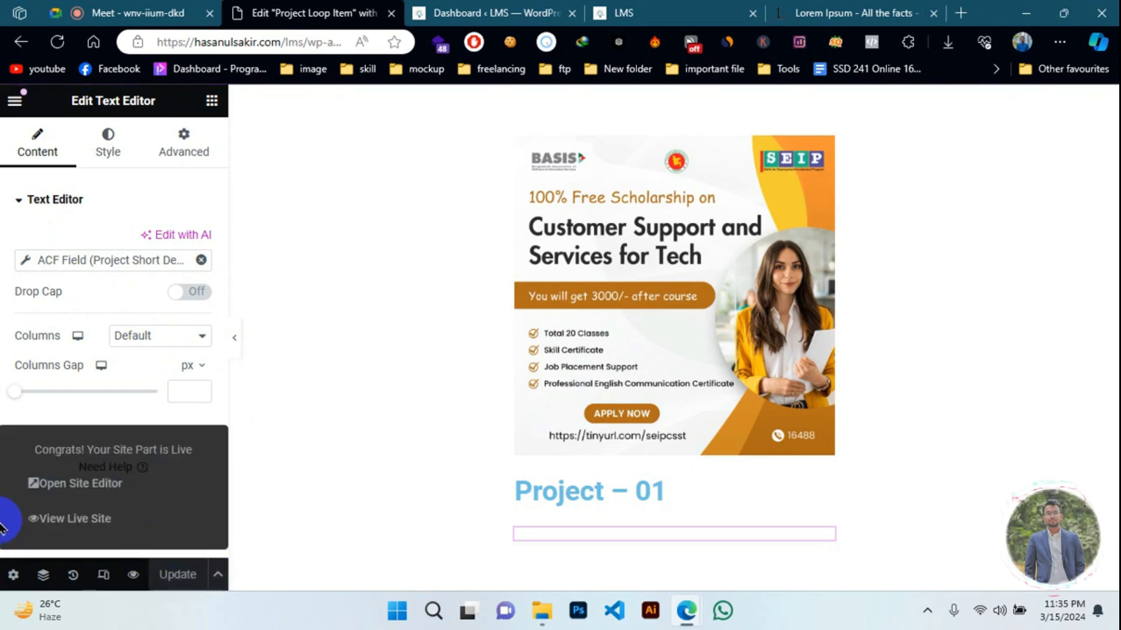
left_click(137, 586)
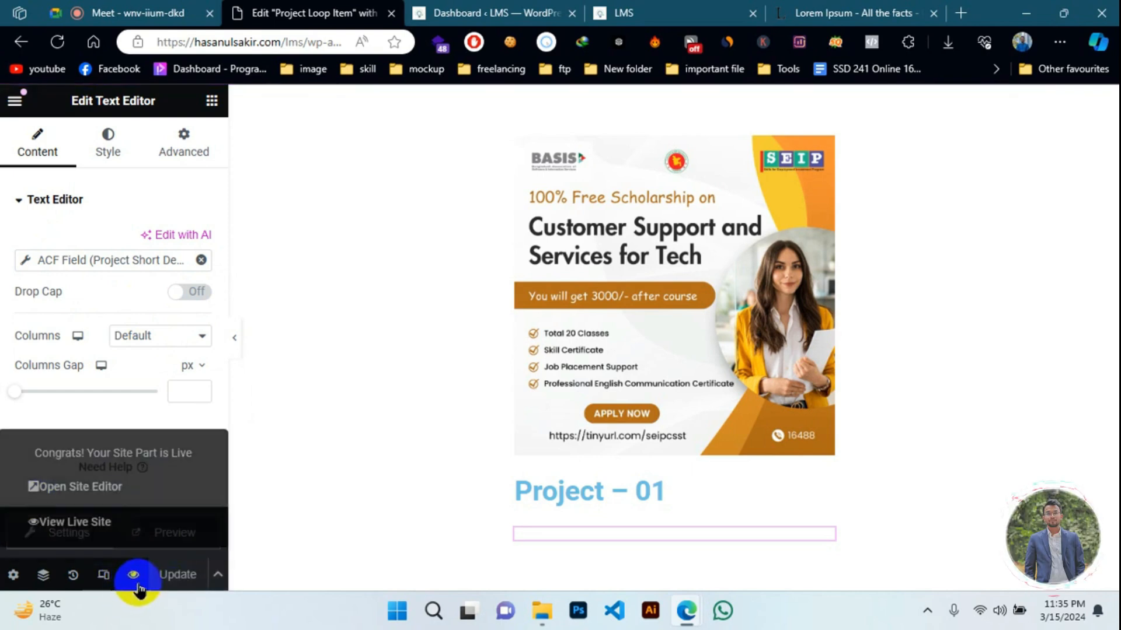
left_click(168, 533)
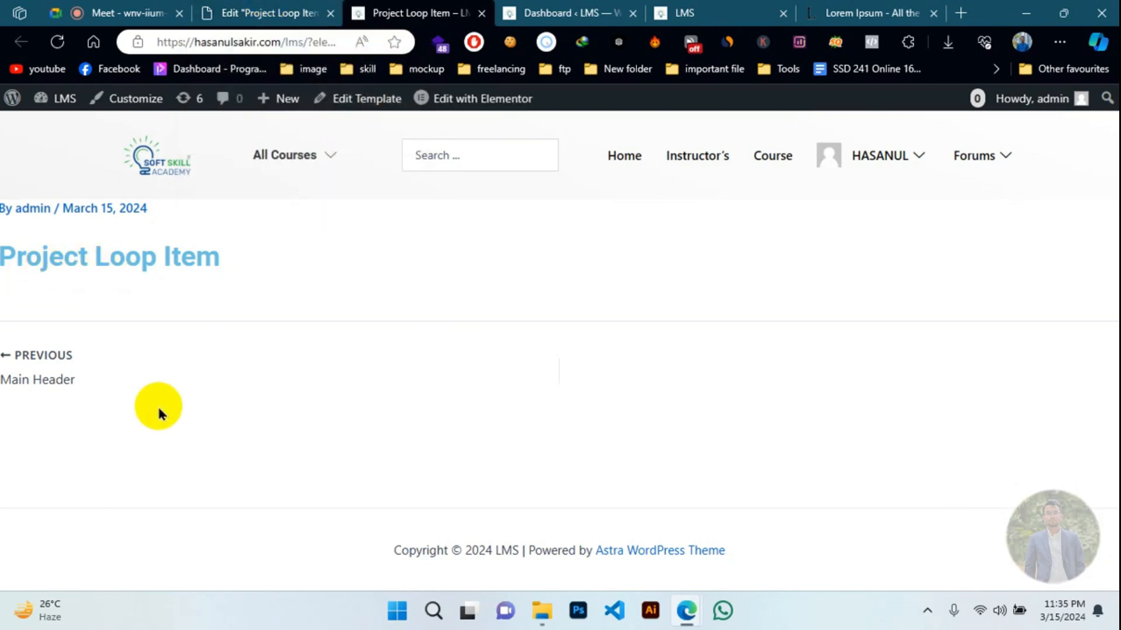
left_click(289, 11)
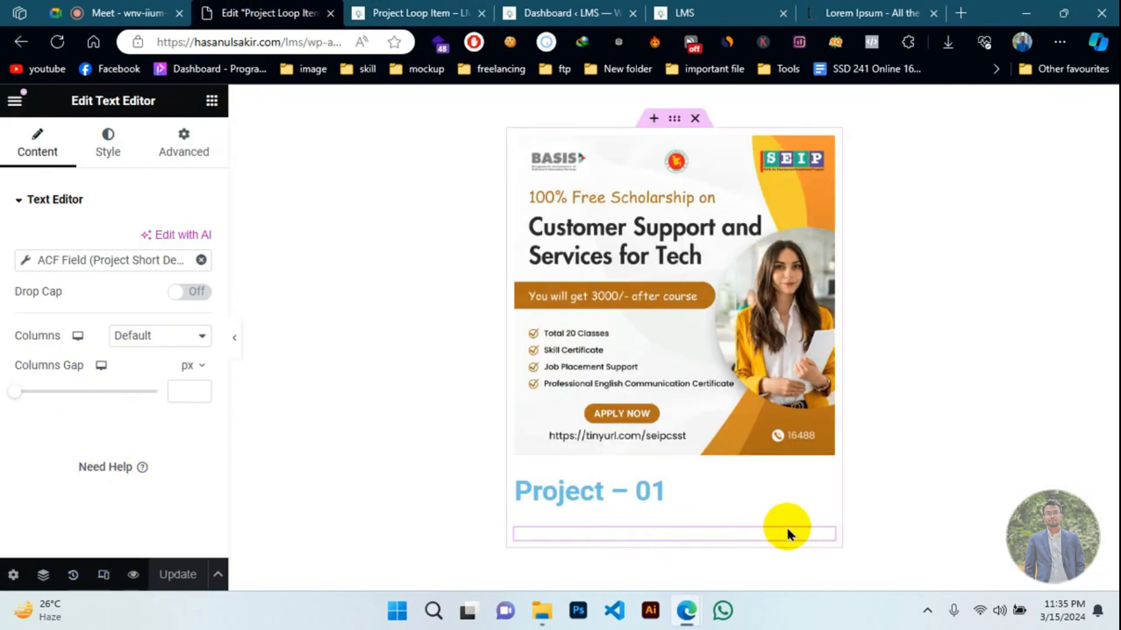
- Set the Text Editor widget's text color to black and update the loop item template
left_click(108, 143)
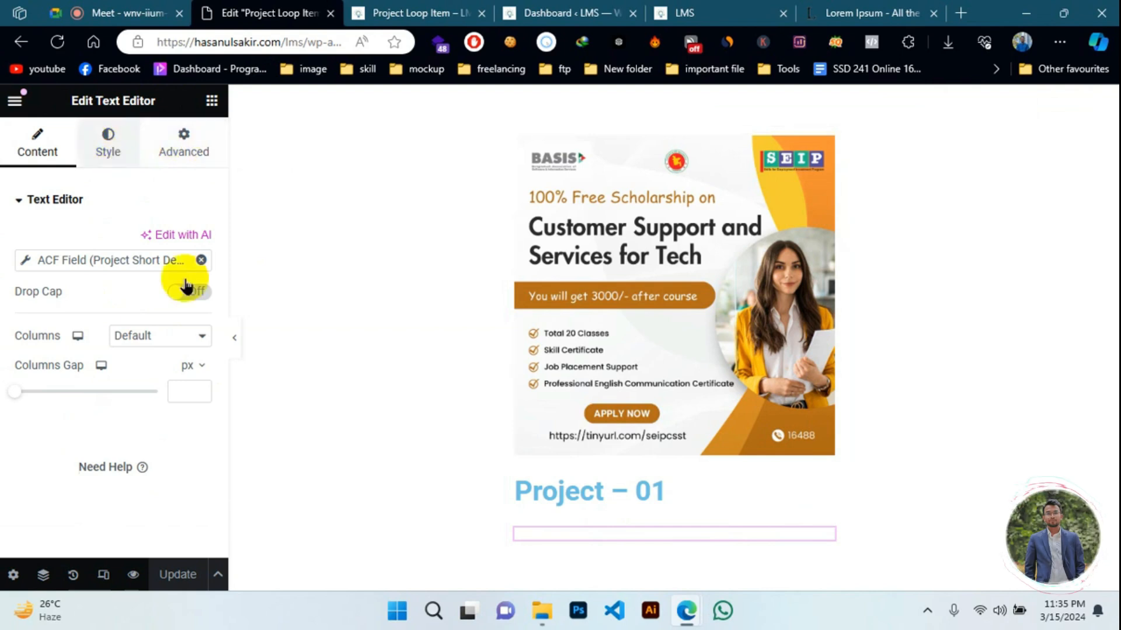
left_click(201, 274)
left_click_drag(175, 334, 110, 495)
left_click(19, 393)
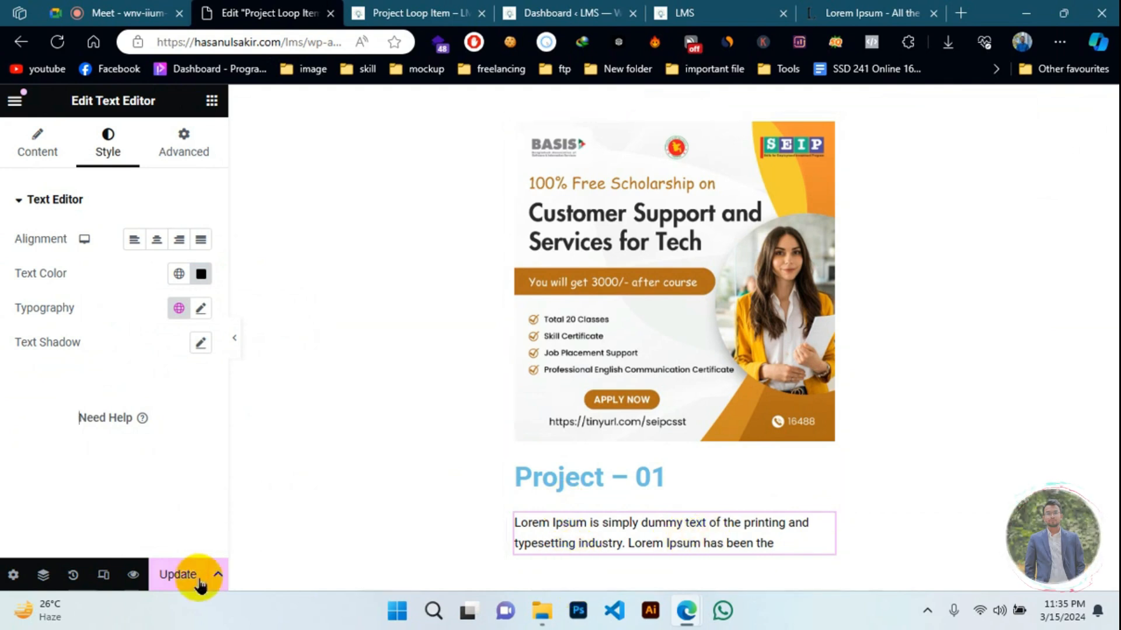
left_click(168, 577)
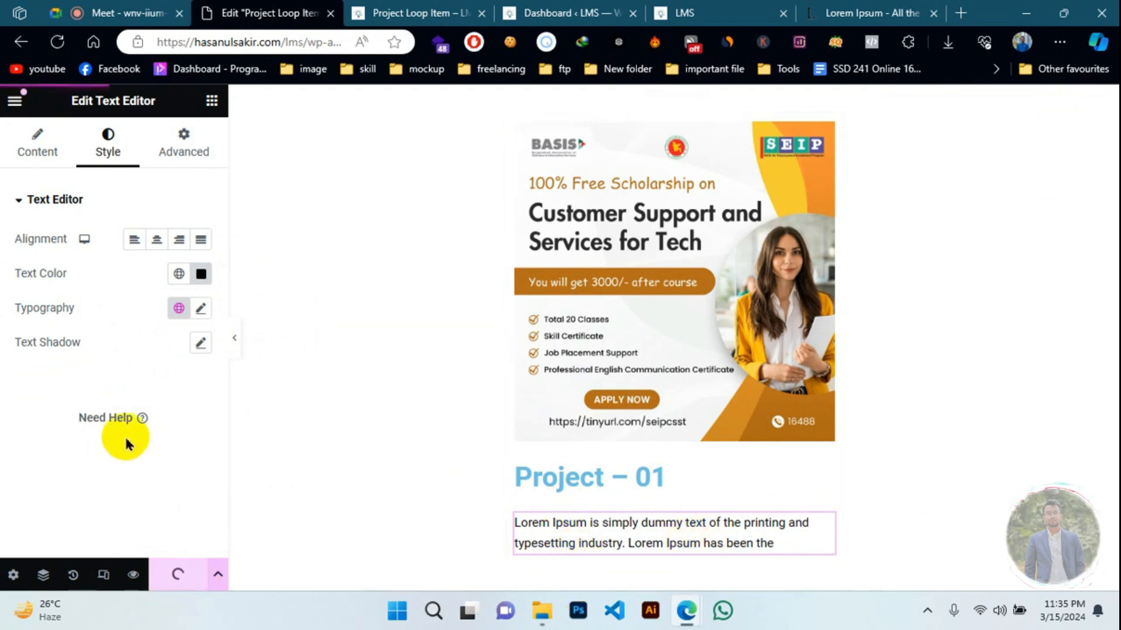
left_click(15, 104)
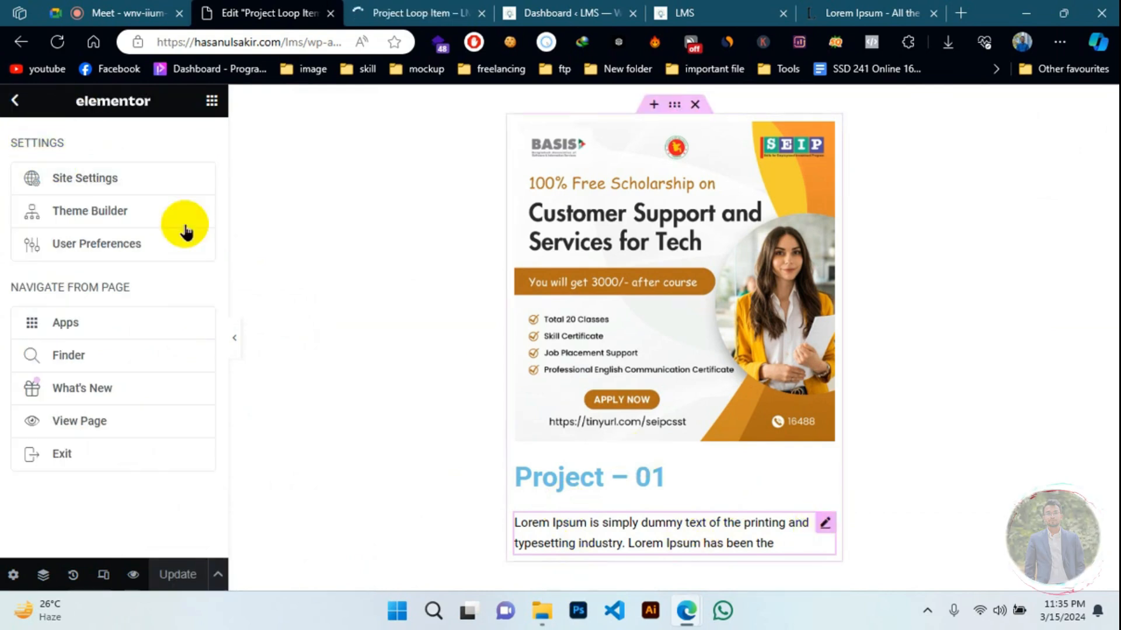
left_click(15, 102)
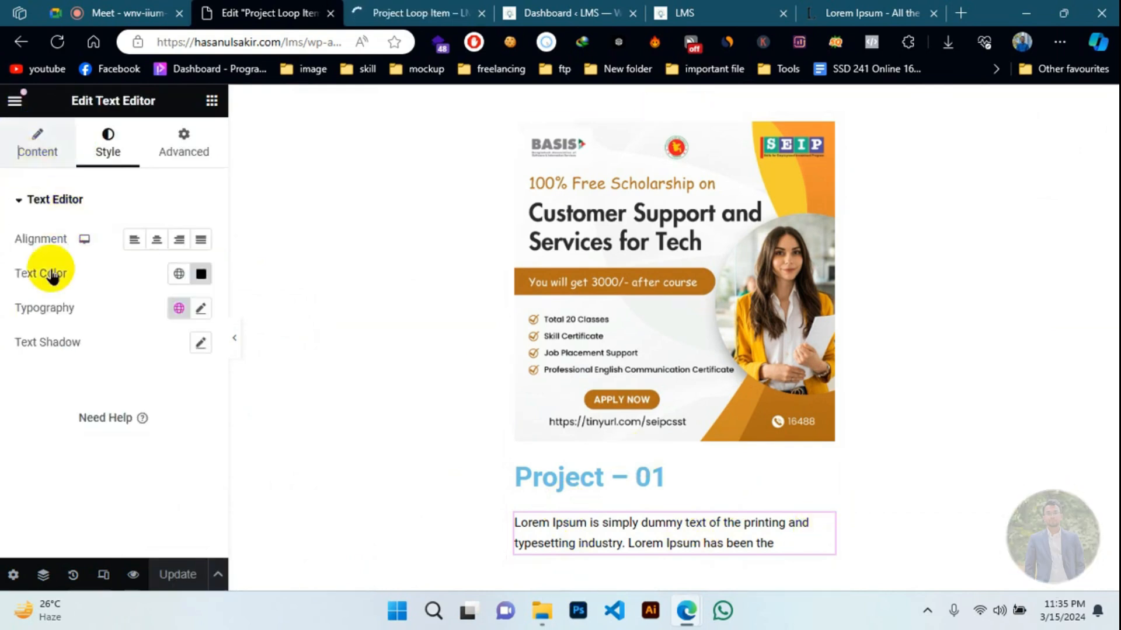
left_click(38, 146)
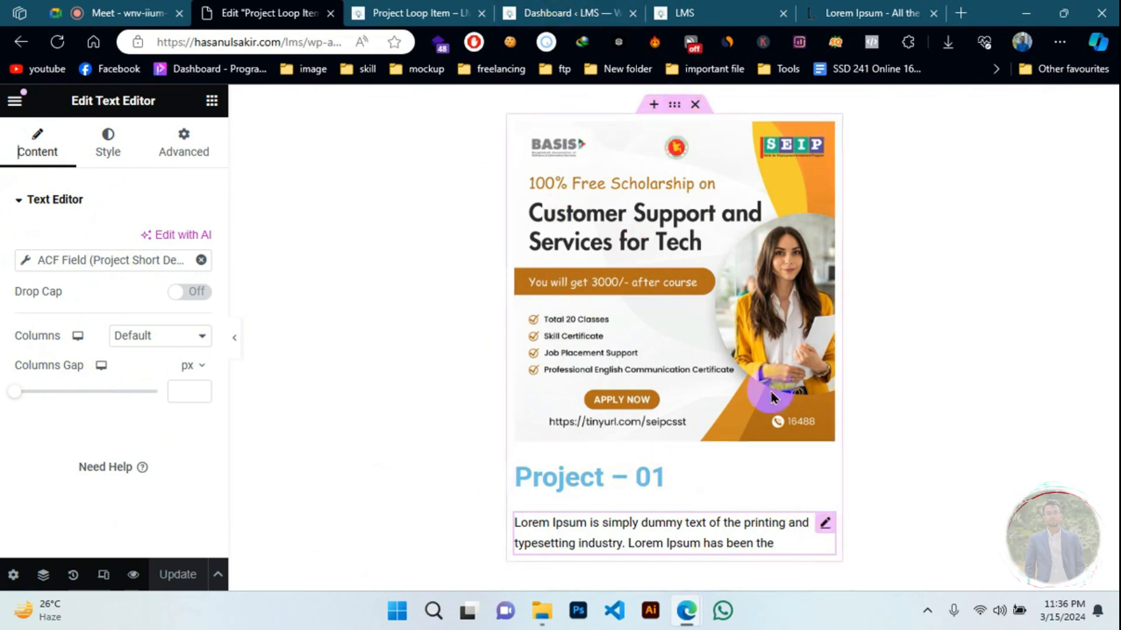
- Set the main container's padding to 0 px on all sides
left_click(674, 104)
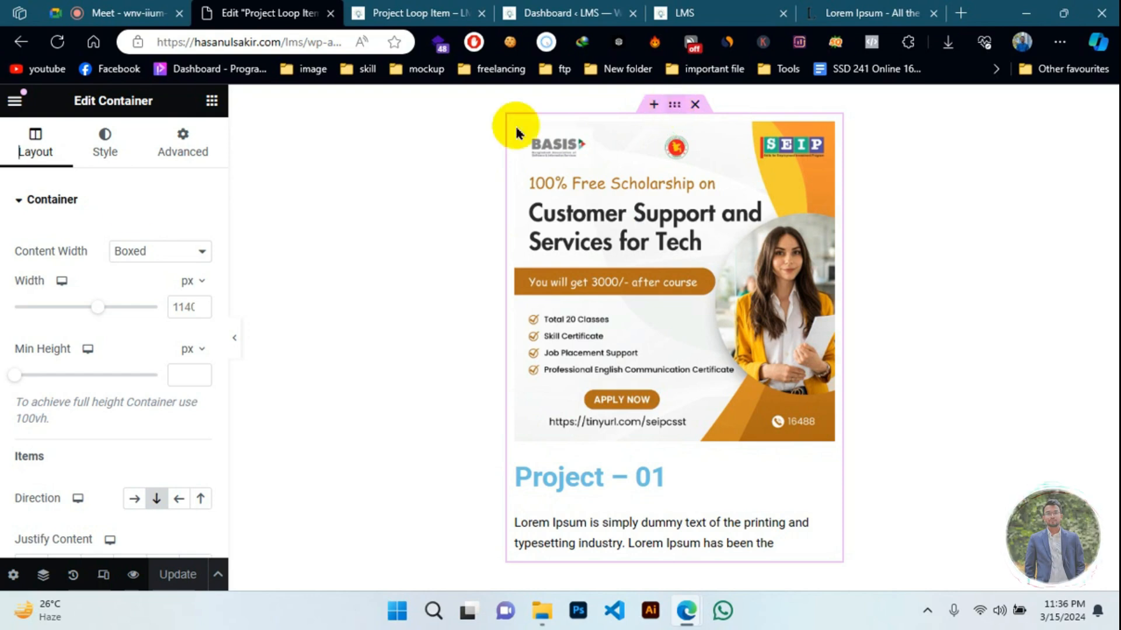
left_click(193, 140)
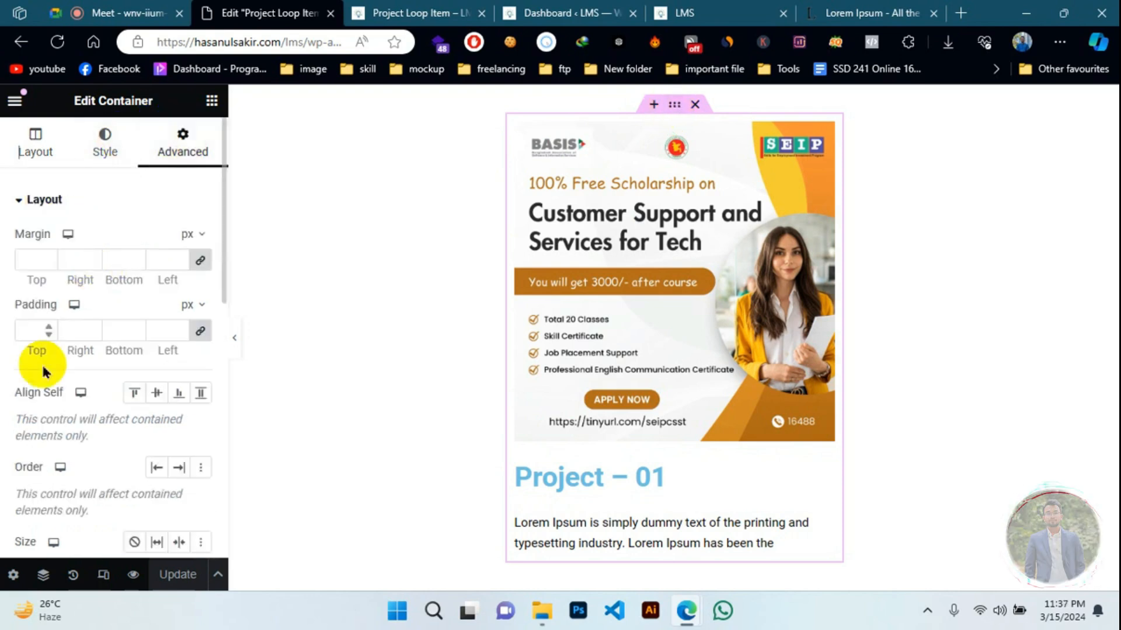
left_click(31, 344)
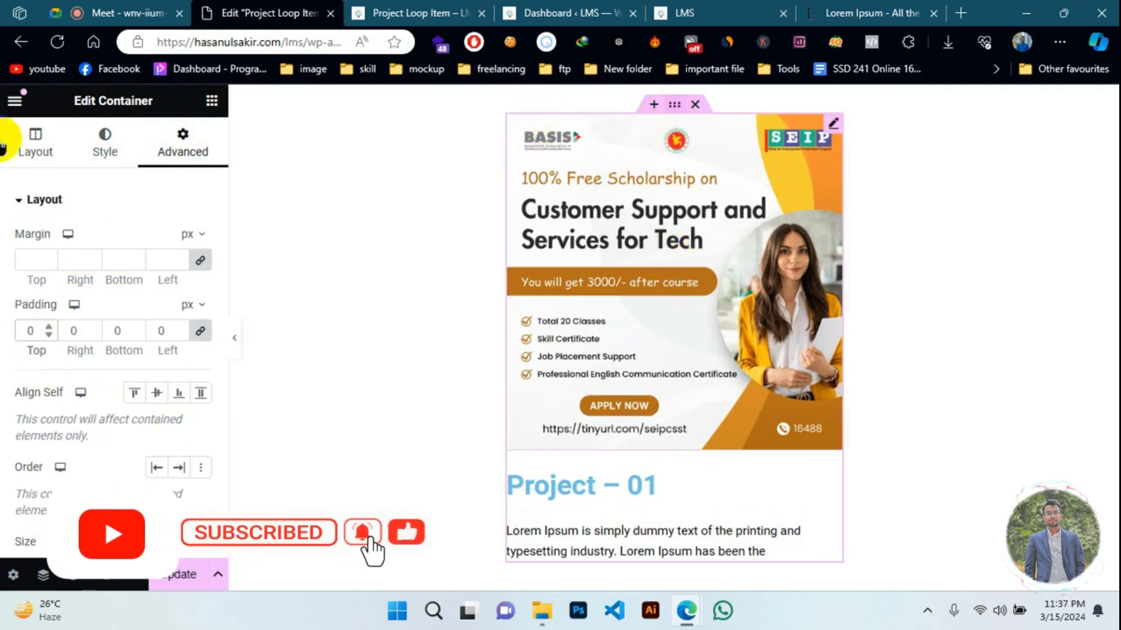
- Give the main container a classic background in light gray #DBDBDB
left_click(108, 141)
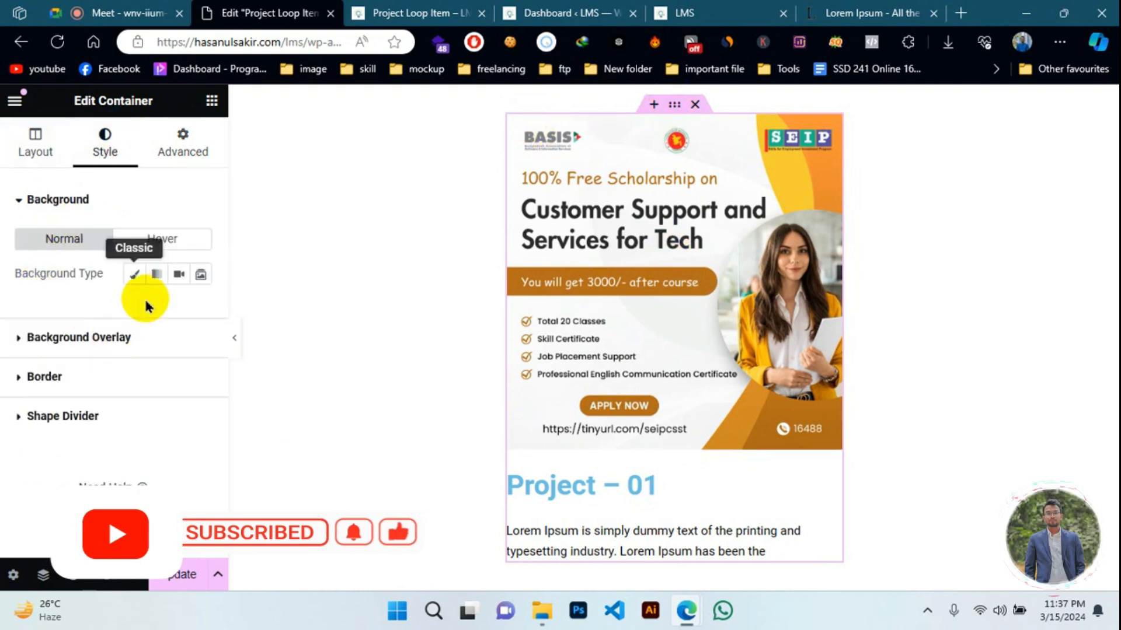
left_click(134, 274)
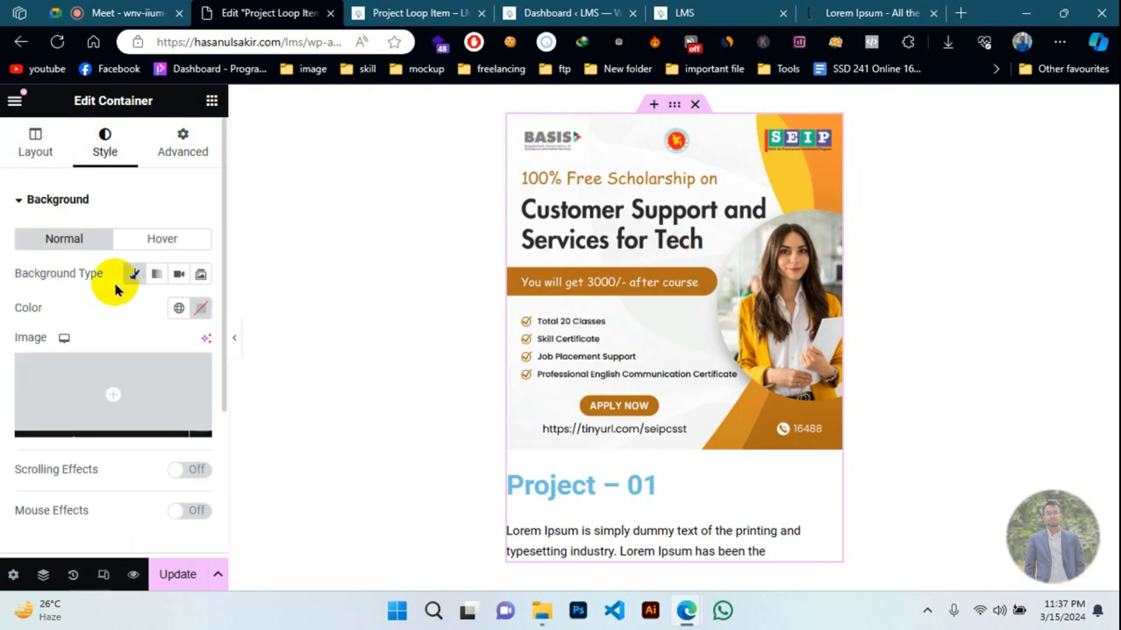
left_click(200, 307)
mouse_move(113, 393)
left_mouse_down()
mouse_move(93, 377)
mouse_move(96, 396)
left_mouse_up()
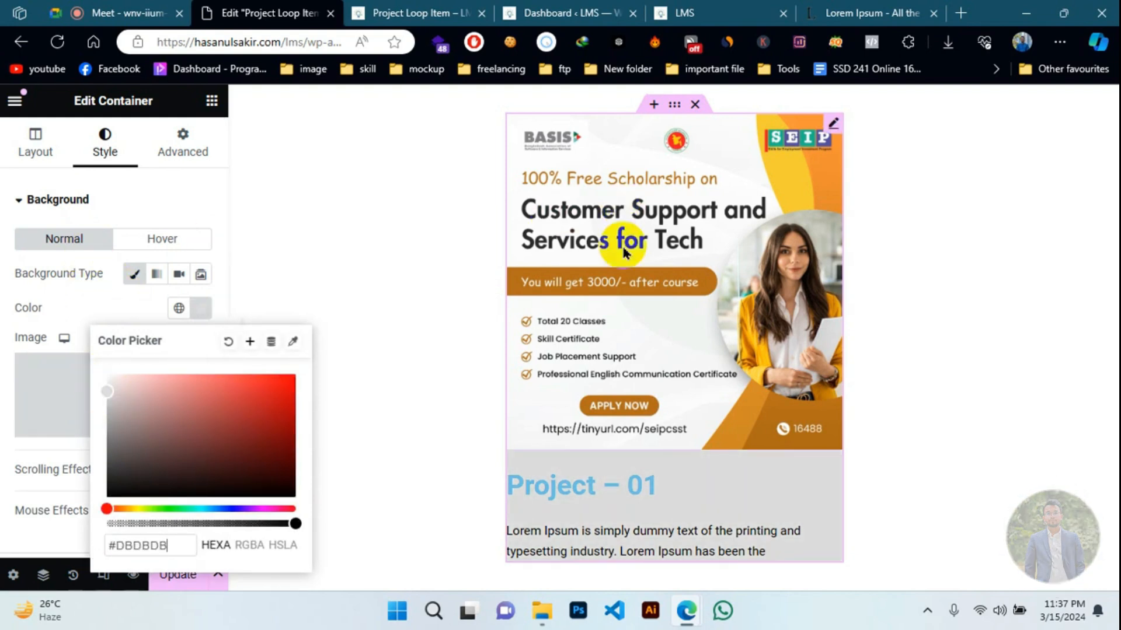
- Set the Featured Image widget's height to 200 px
left_click(829, 124)
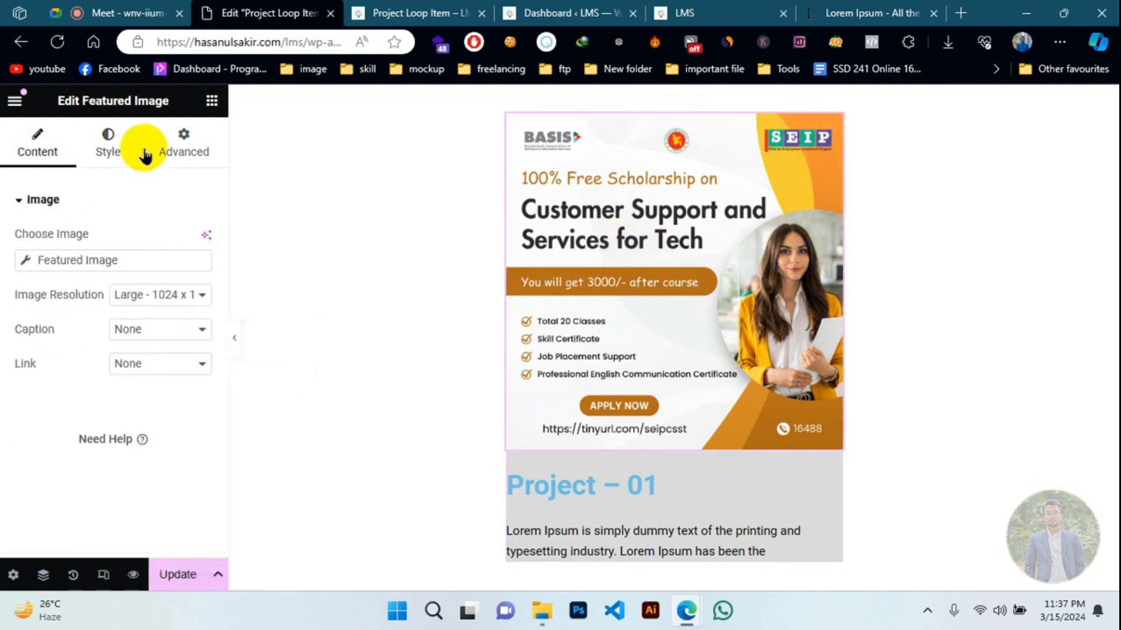
left_click(108, 145)
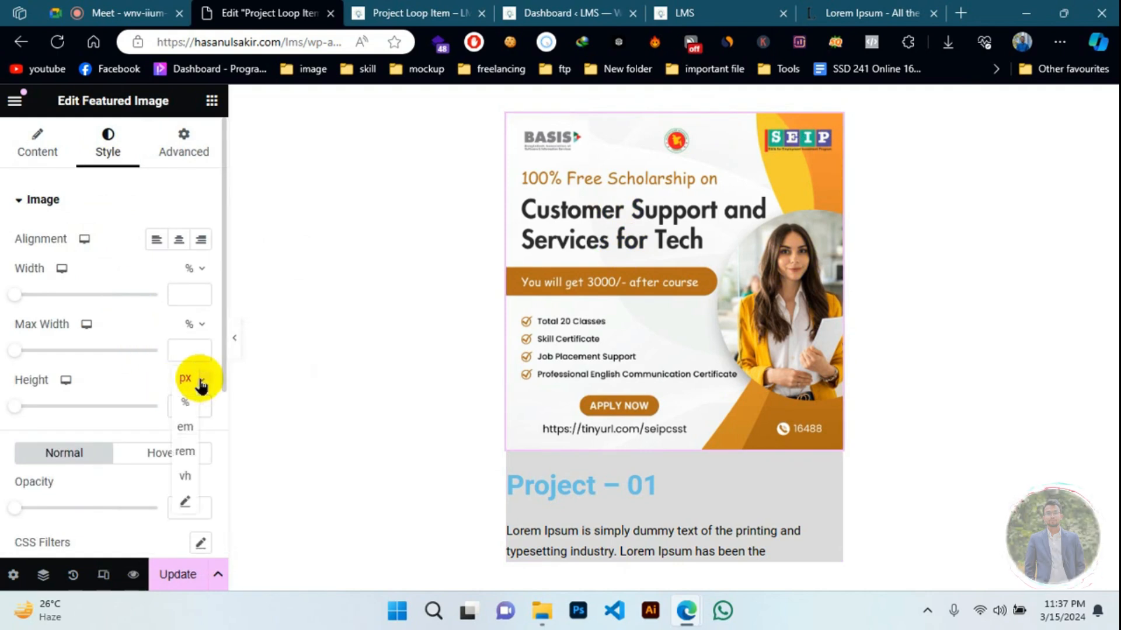
left_click(179, 407)
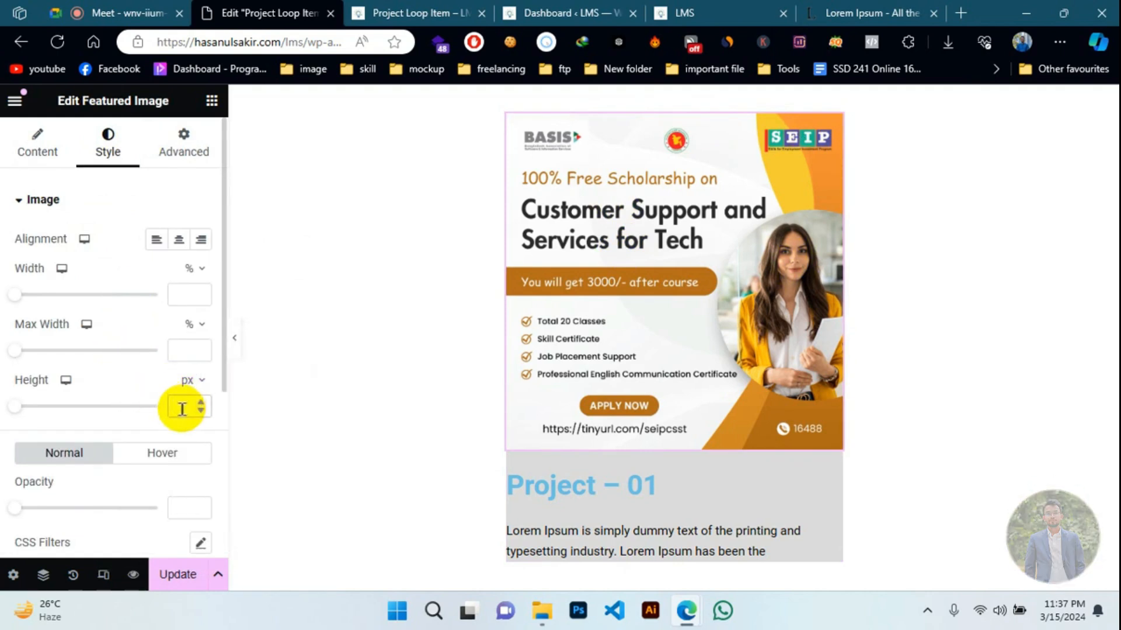
type("400")
key("BackSpace")
key("BackSpace")
key("BackSpace")
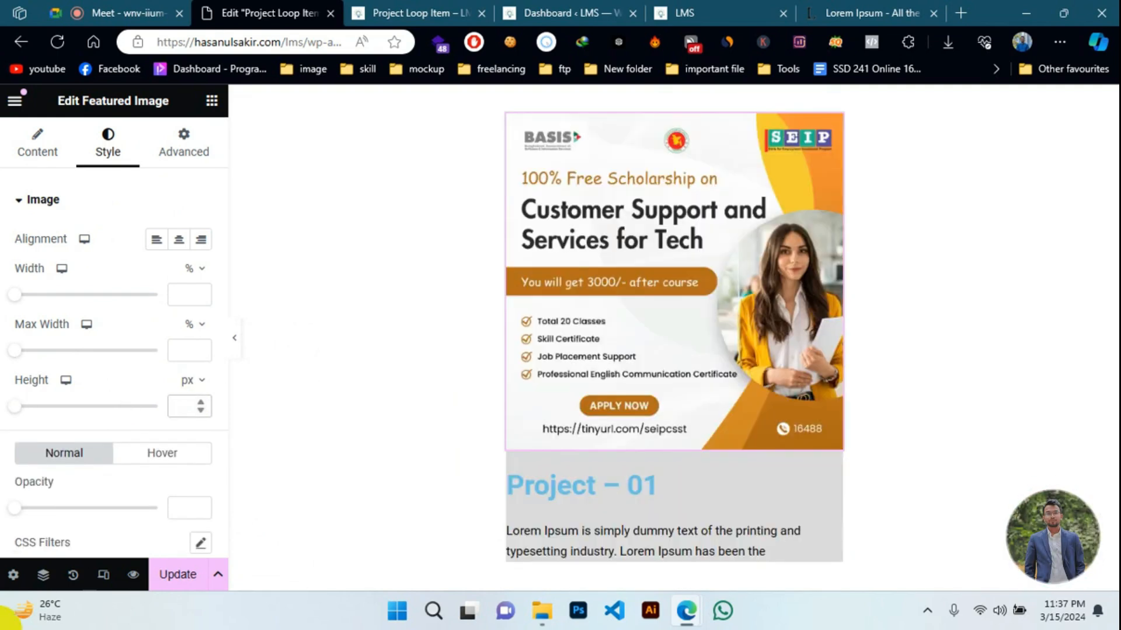
type("200")
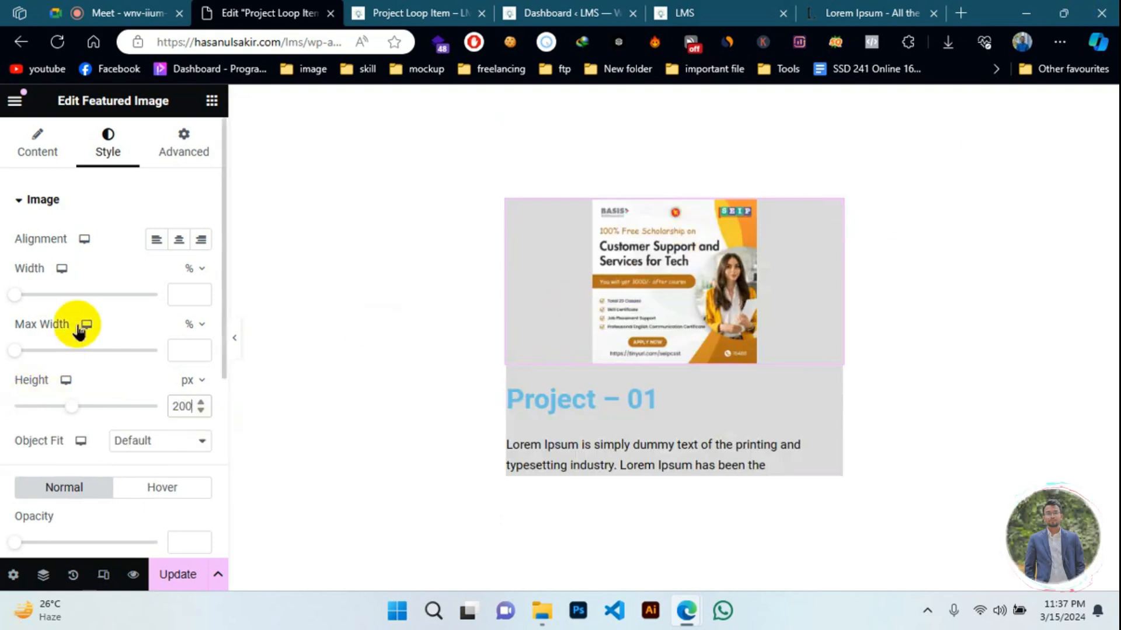
- Set the featured image's width to 100% and its object fit to Cover
left_click(200, 293)
type("100")
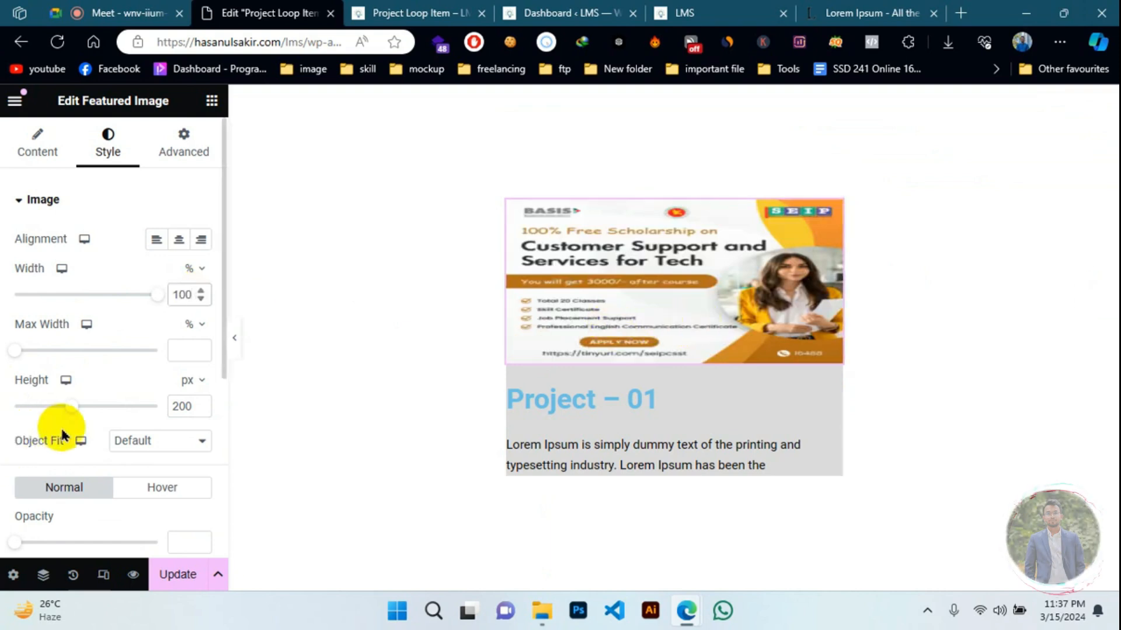
left_click(134, 442)
left_click(141, 493)
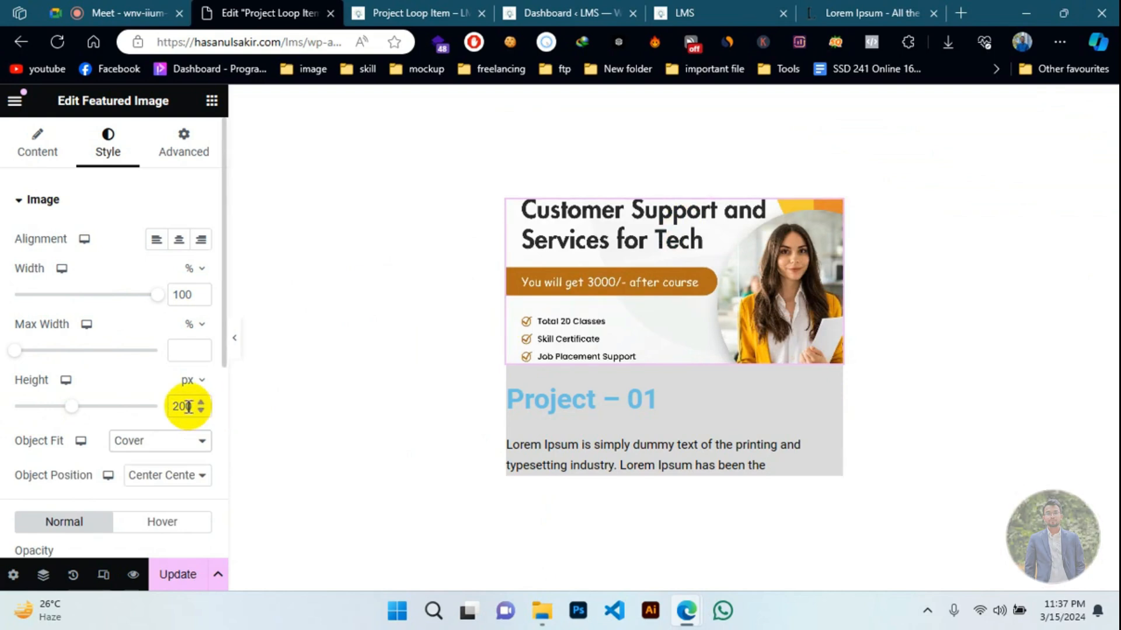
- Clear the featured image's height and width values
left_click_drag(187, 407, 158, 411)
key("Delete")
key("Delete")
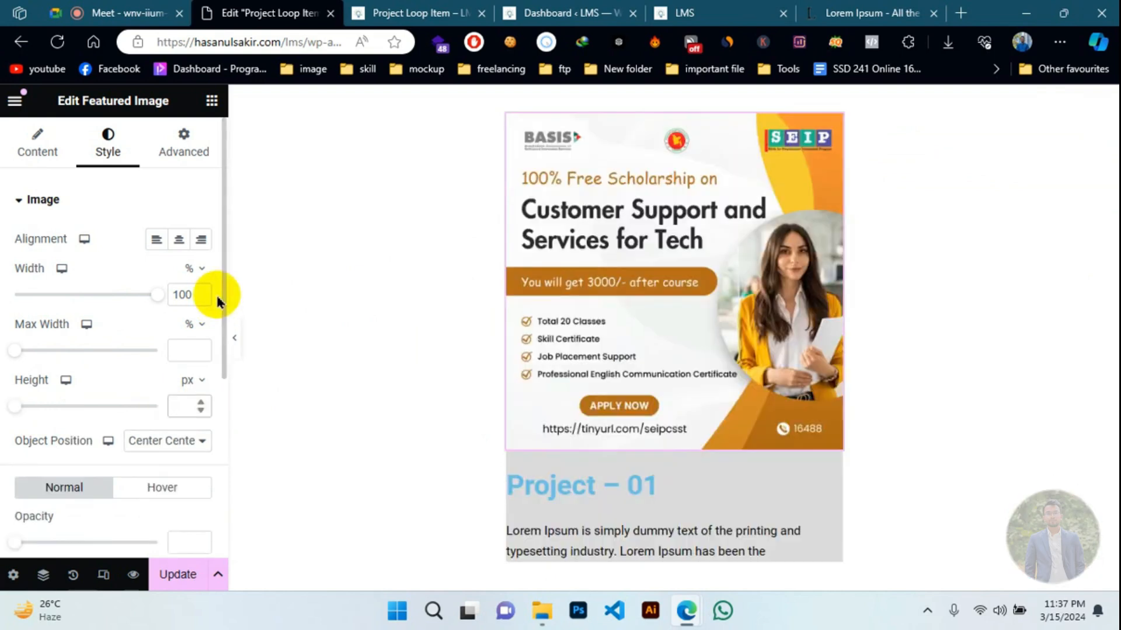
left_click_drag(194, 297, 170, 309)
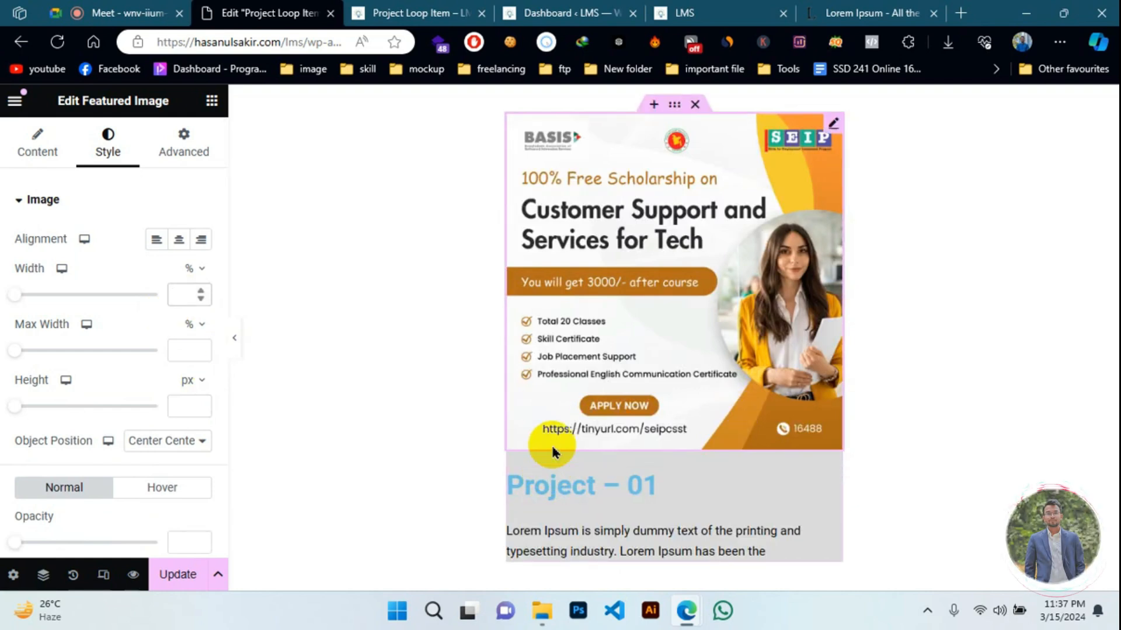
- Center the post title and justify the short description text below it
left_click(832, 478)
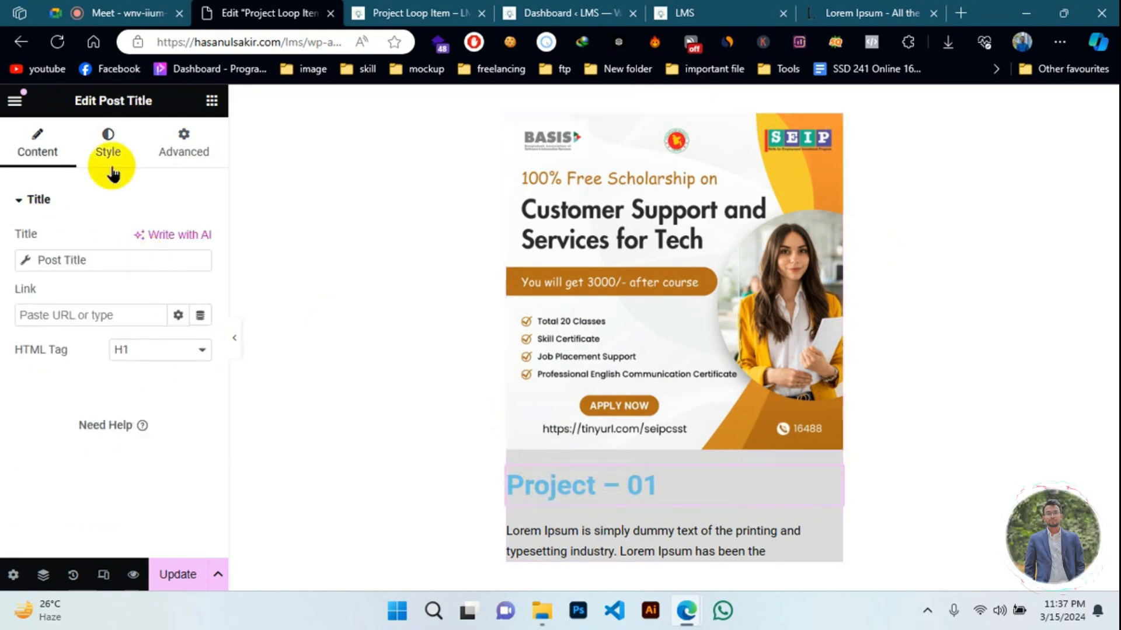
left_click(108, 143)
left_click(156, 240)
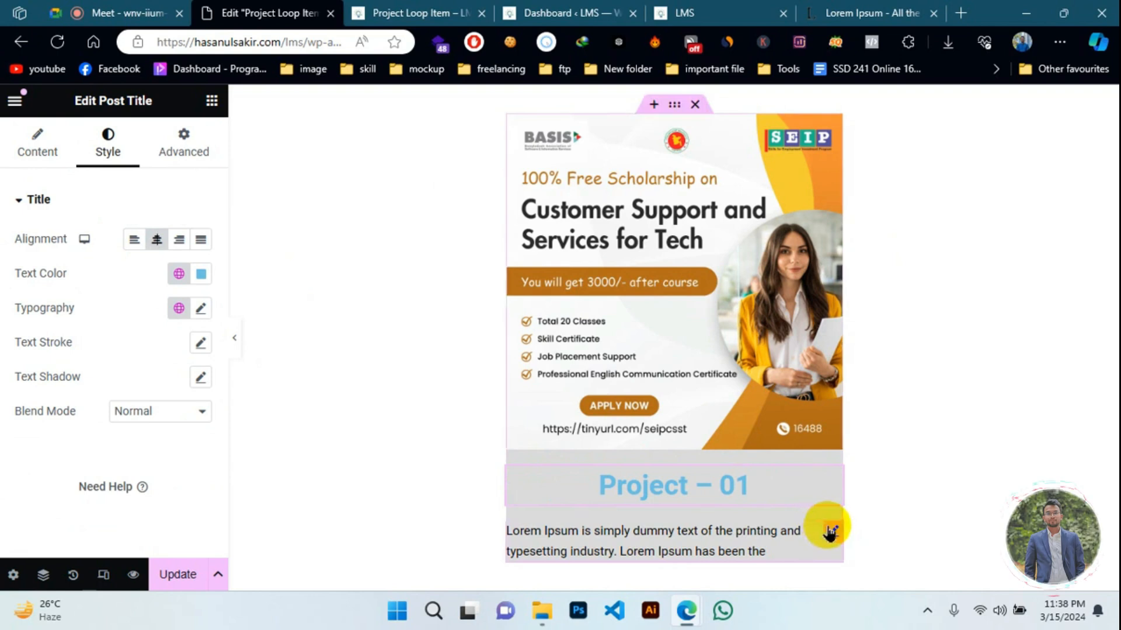
left_click(830, 531)
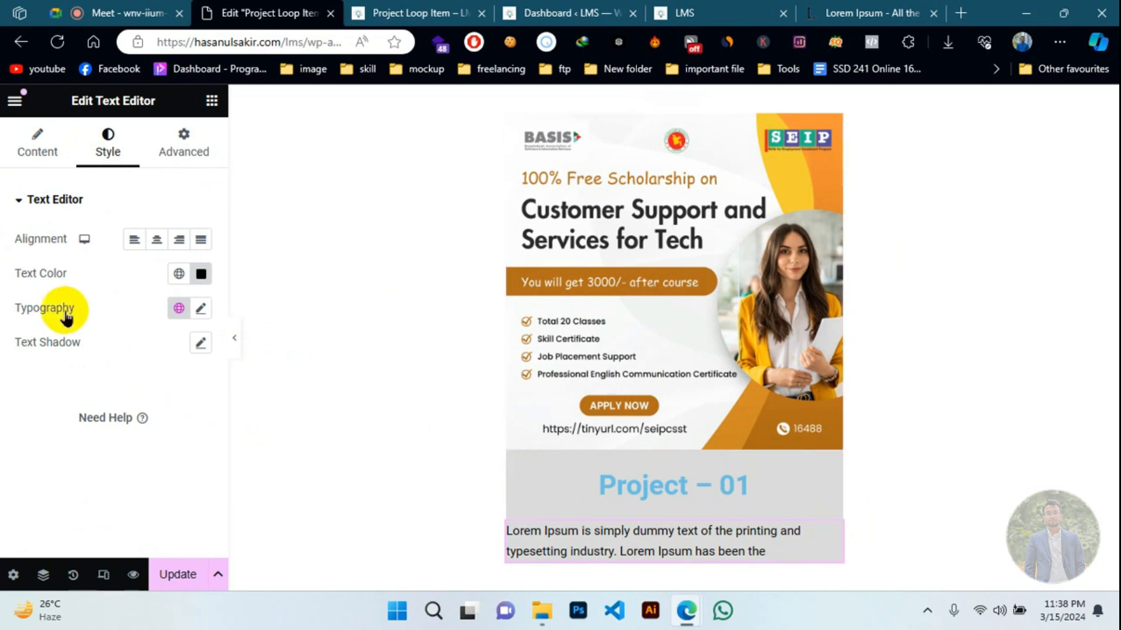
left_click(202, 240)
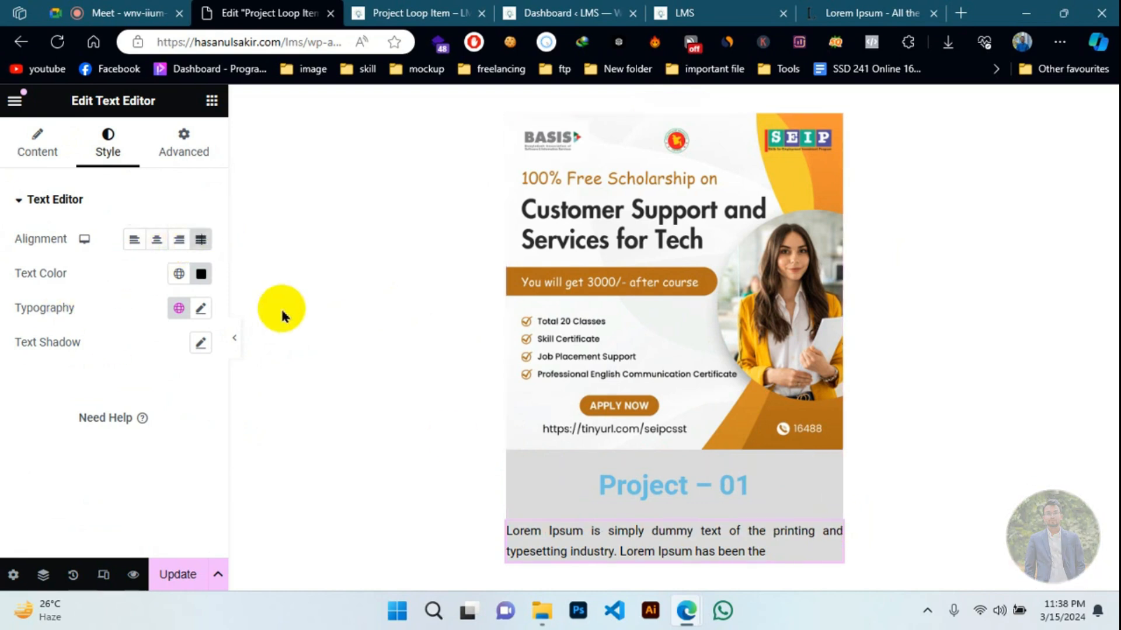
- Add a new container between the featured image and the post title
left_click(212, 103)
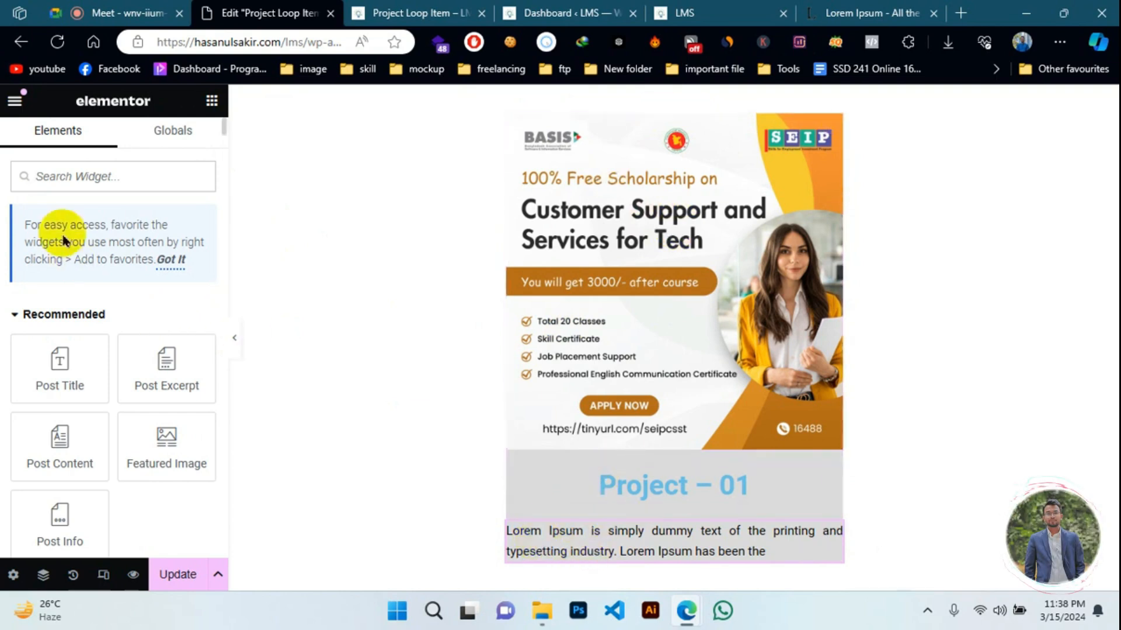
scroll(54, 225, "down", 3)
left_click_drag(80, 488, 619, 453)
scroll(585, 478, "down", 1)
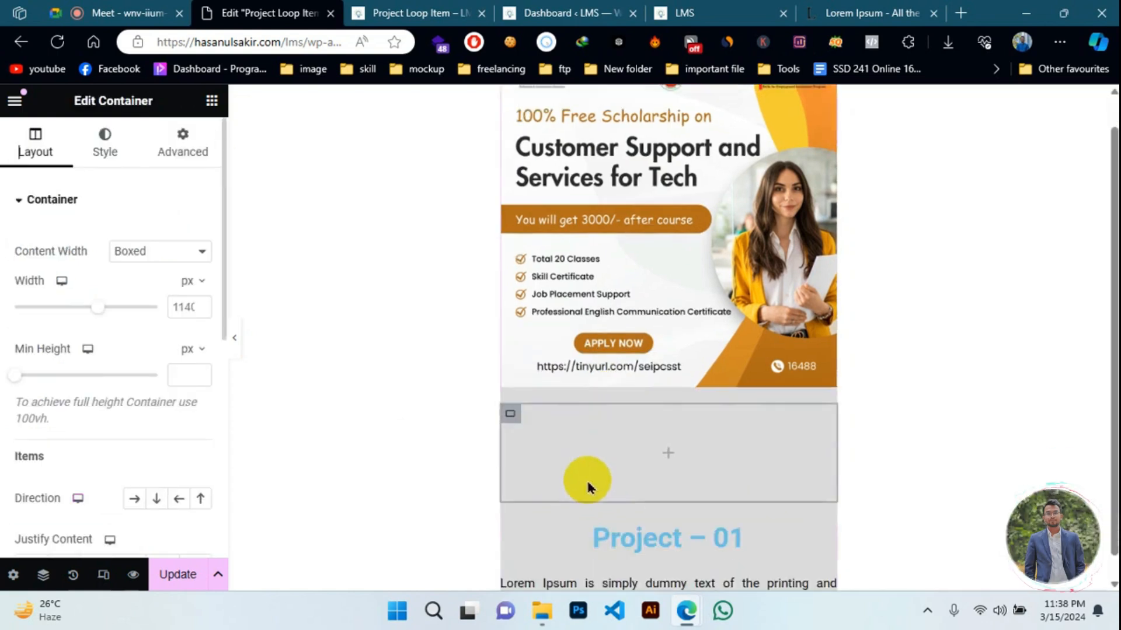
- Move the Post Title and the Text Editor widget into the new inner container
left_click_drag(828, 507, 726, 455)
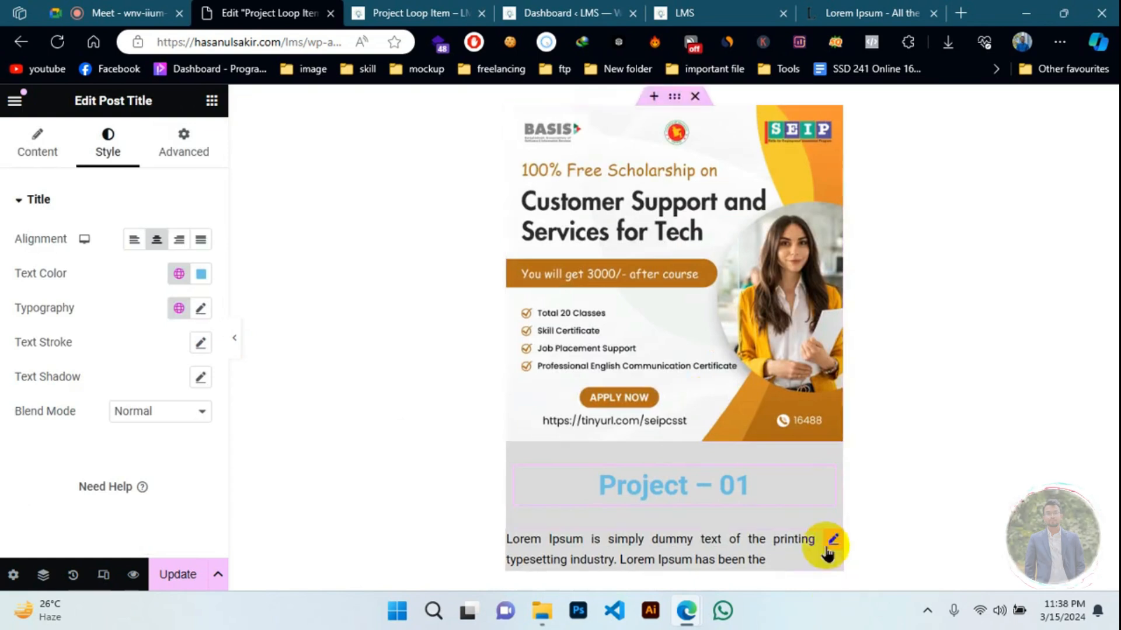
left_click_drag(828, 546, 733, 506)
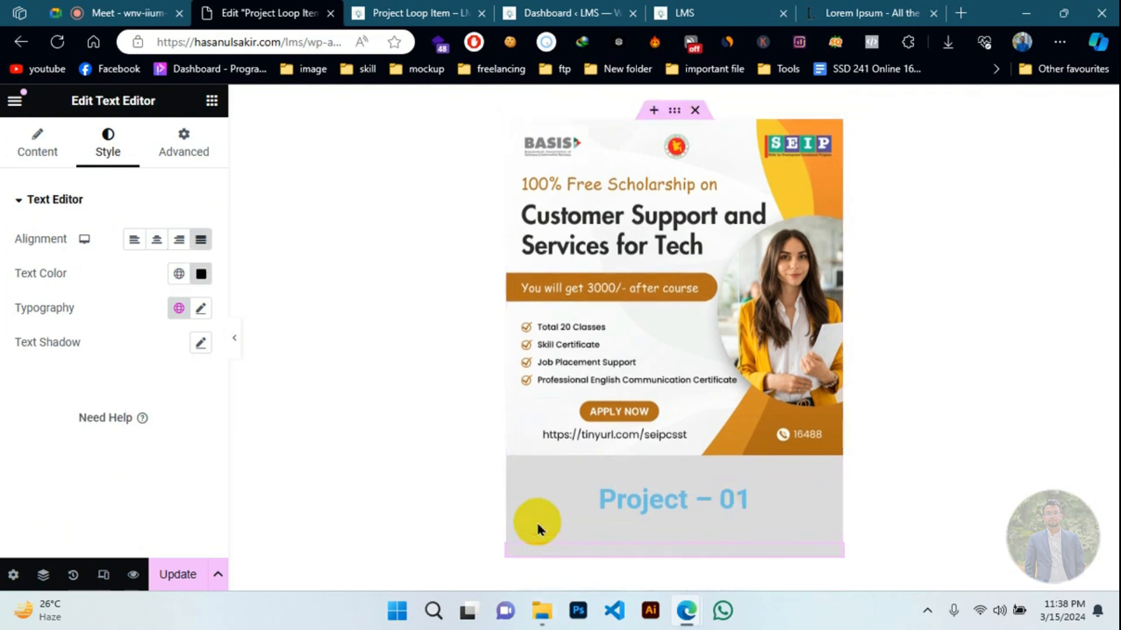
left_click(516, 521)
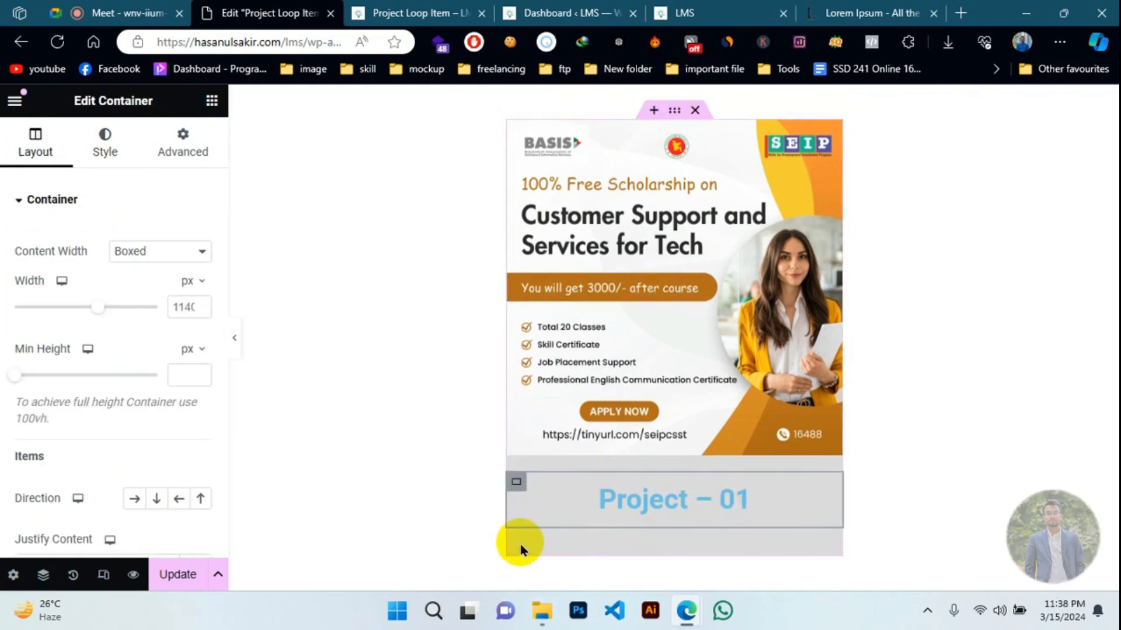
left_click_drag(836, 549, 715, 511)
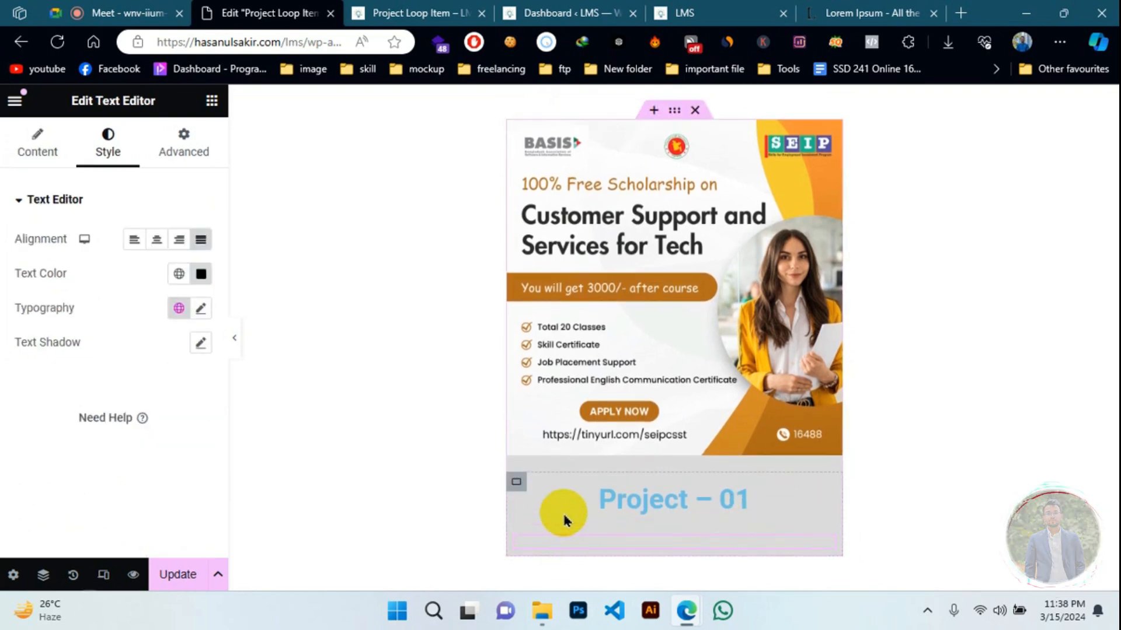
- Set the inner container's minimum height to 200 px
left_click(512, 485)
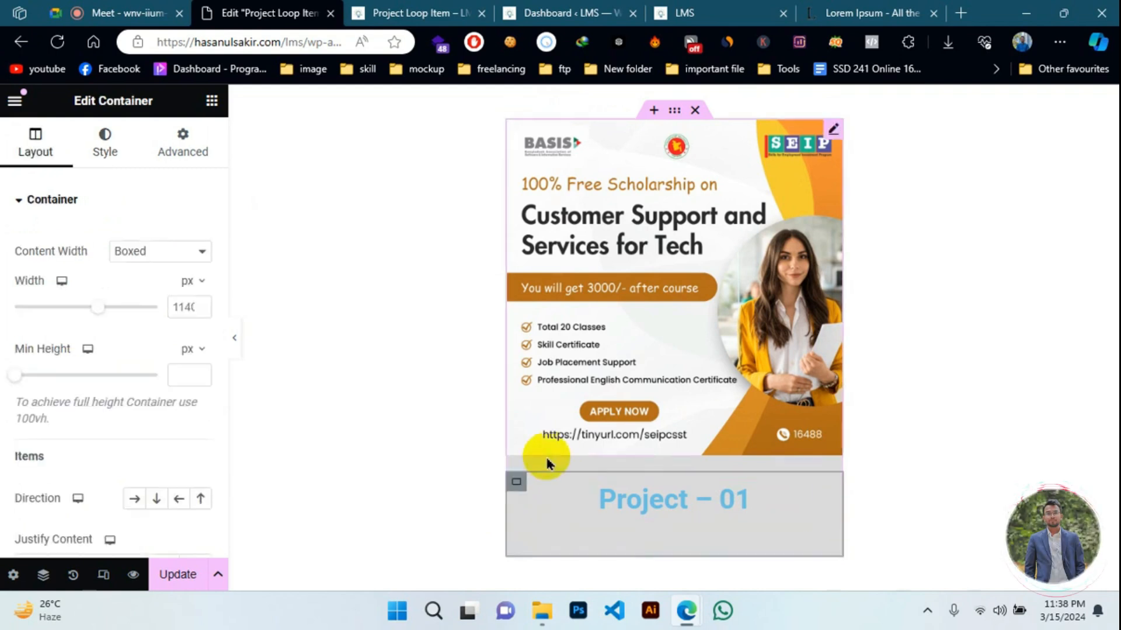
left_click(105, 153)
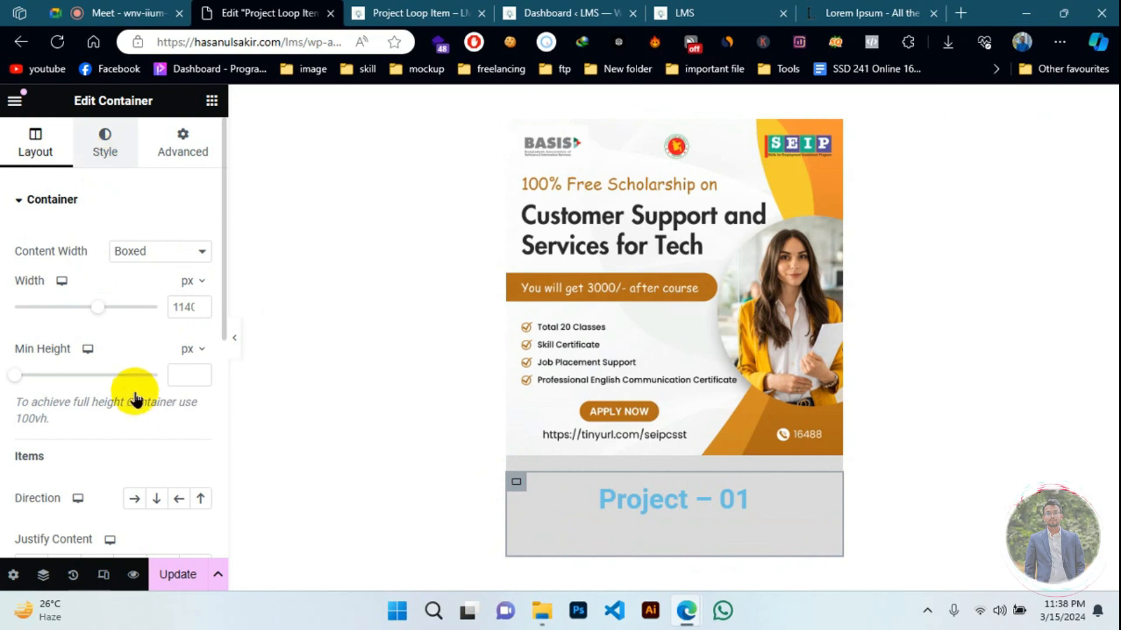
left_click(36, 147)
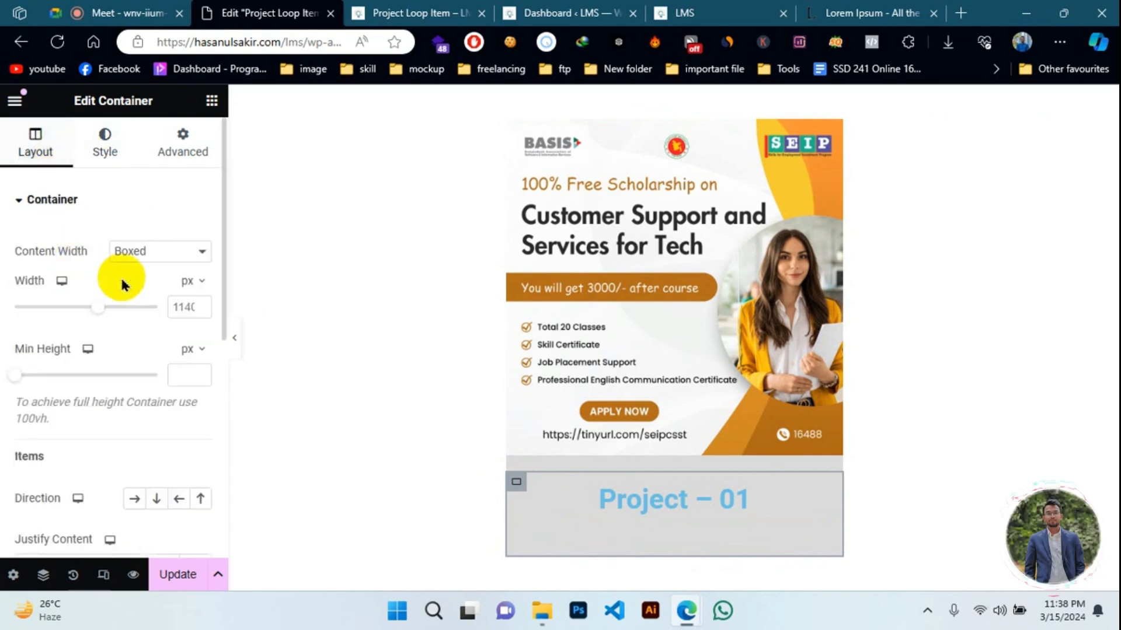
left_click(172, 377)
type("200")
scroll(635, 516, "down", 1)
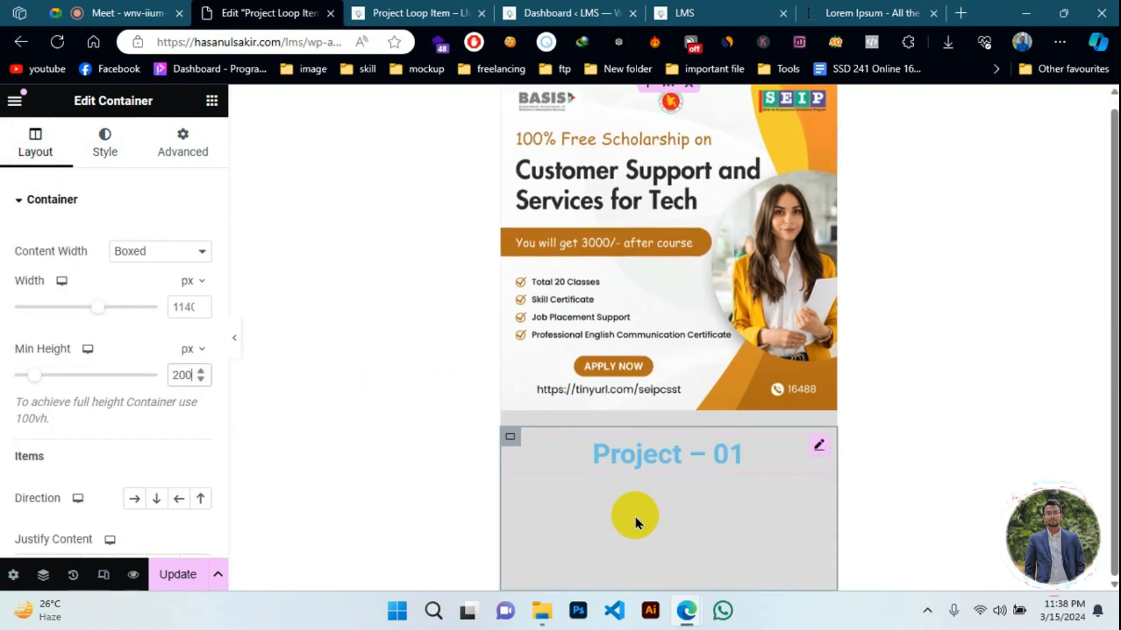
- Set the featured image's height to 200 px
scroll(852, 443, "up", 1)
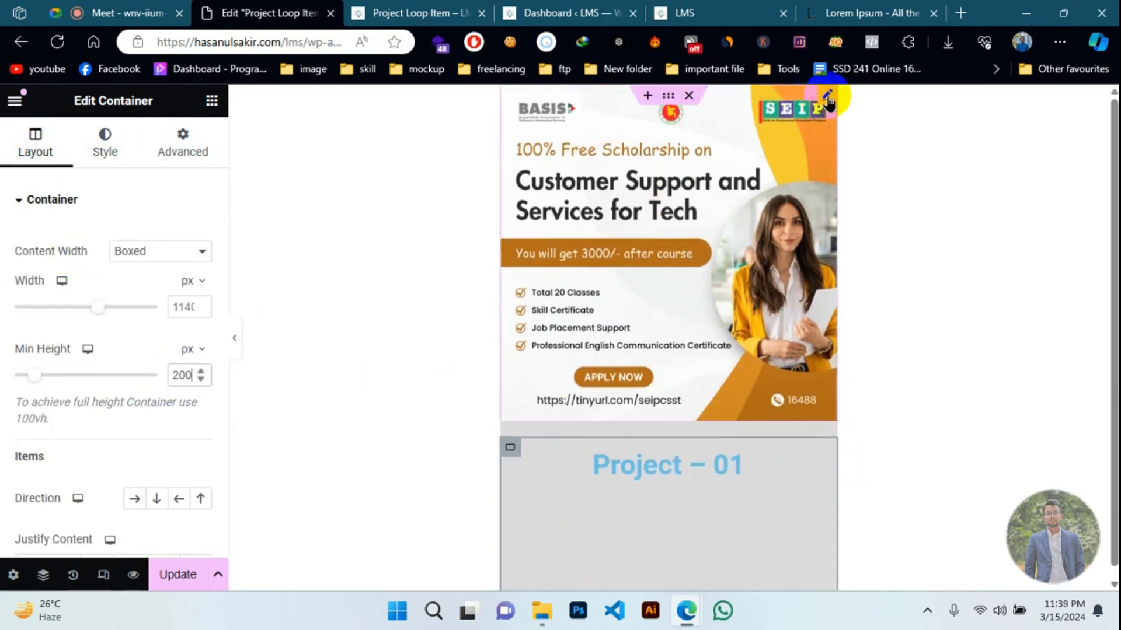
left_click(175, 401)
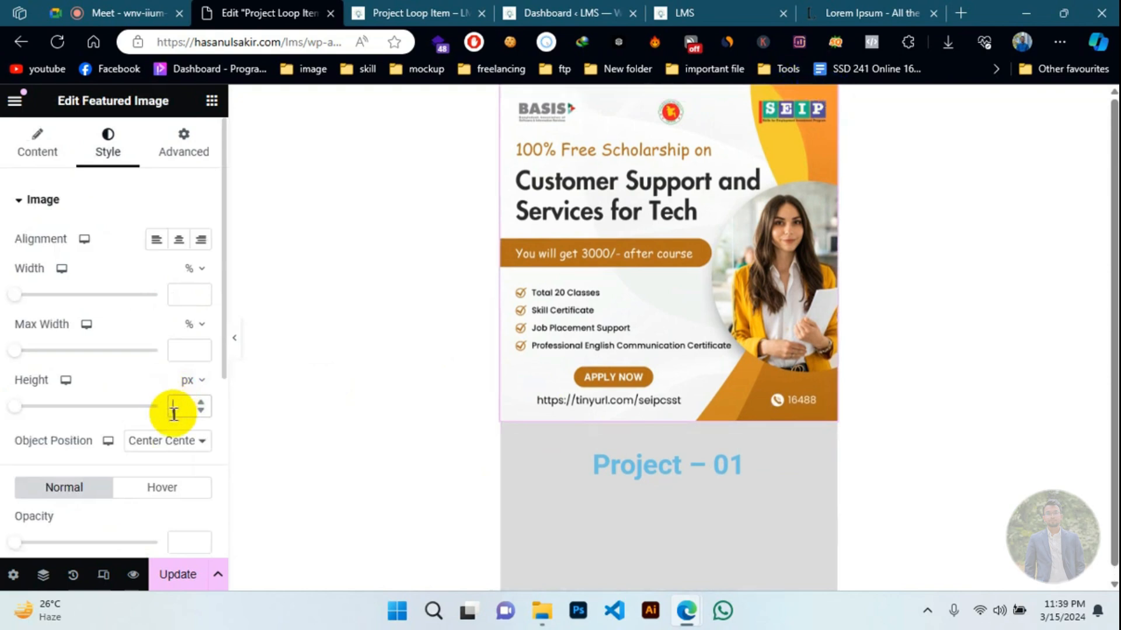
type("200")
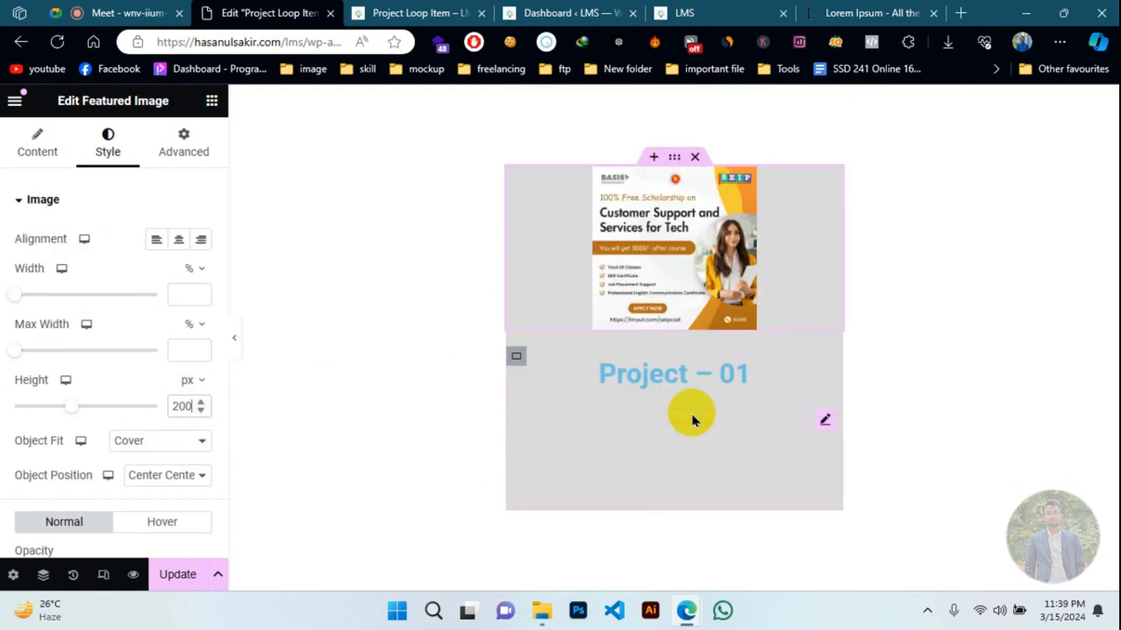
left_click(276, 405)
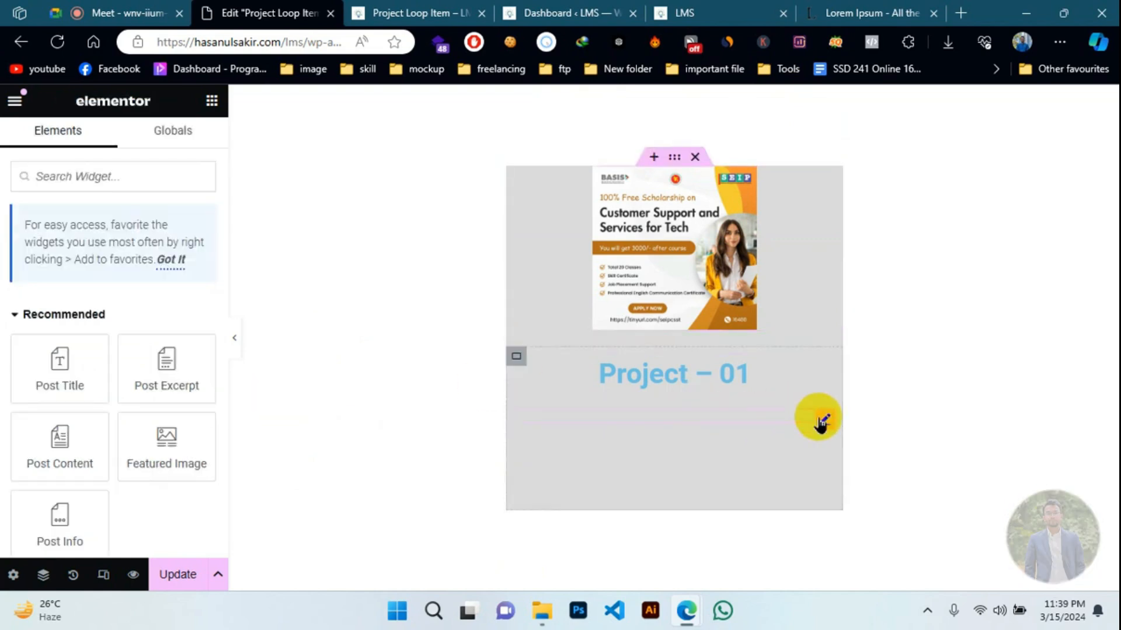
- Set the short description's text color to gray #868686 and save the template
left_click(545, 405)
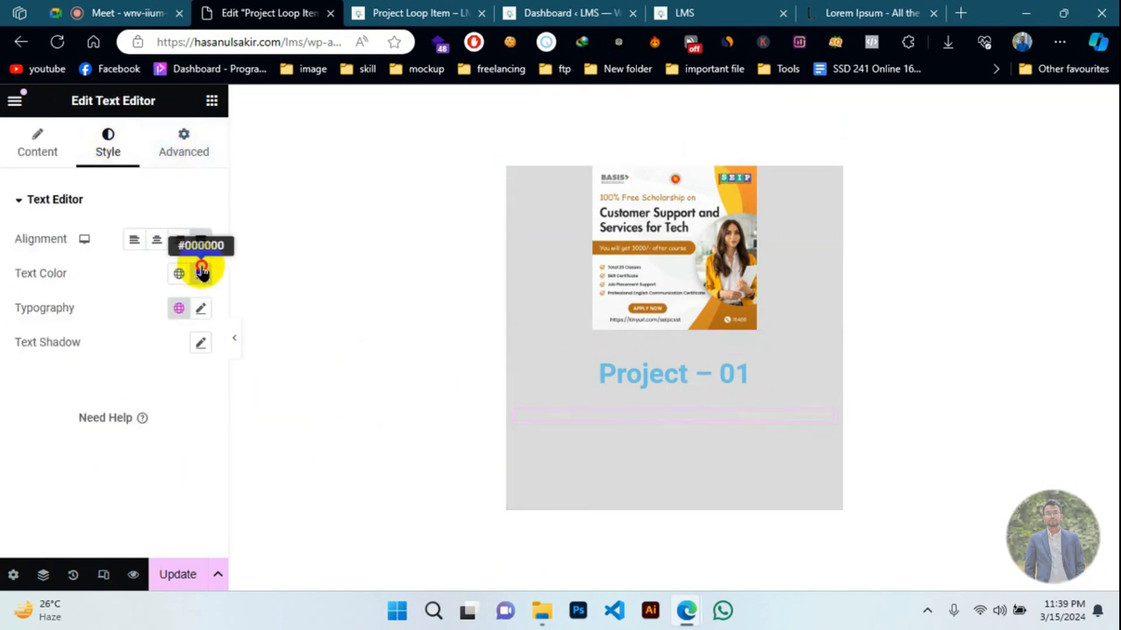
left_click(201, 272)
left_click(129, 386)
left_click(118, 400)
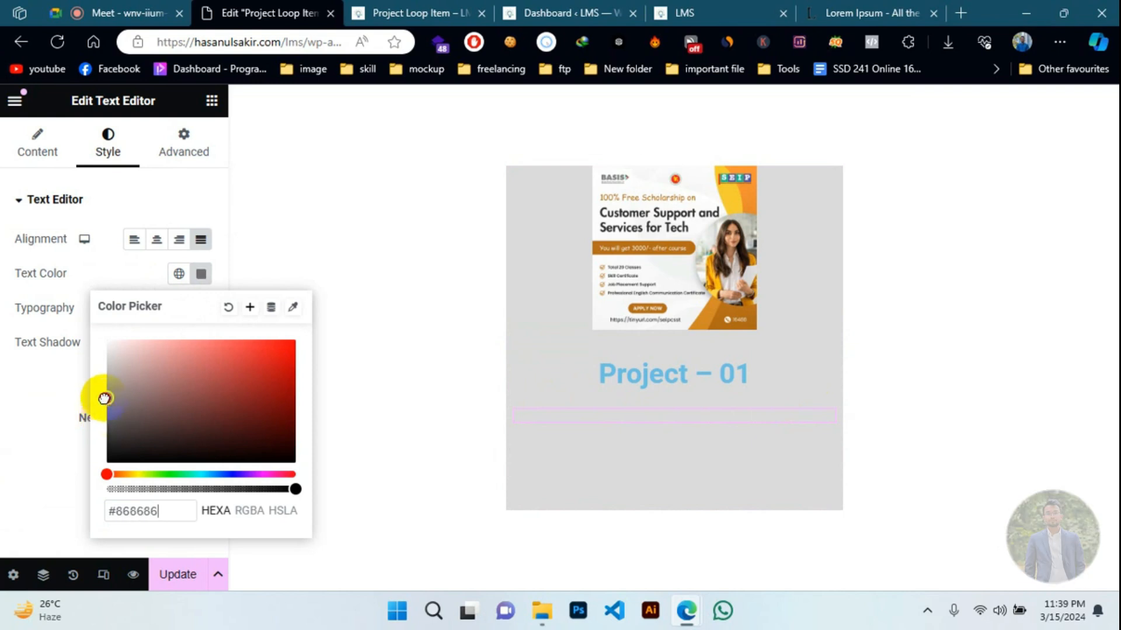
left_click(45, 414)
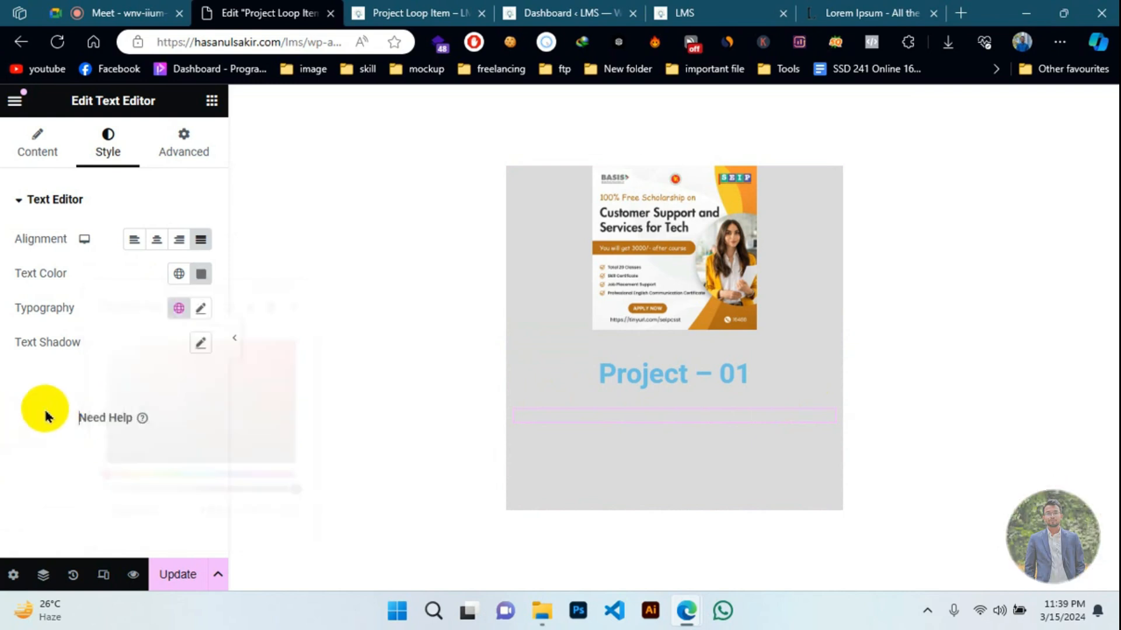
left_click(173, 577)
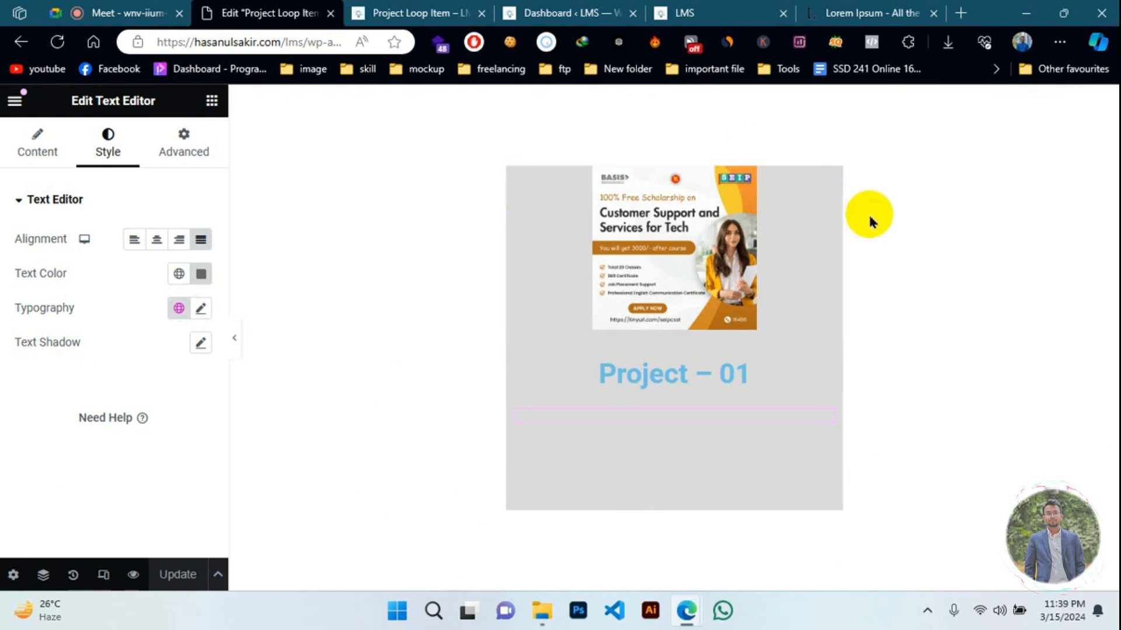
- Clear the featured image's height value and save the template
left_click(835, 176)
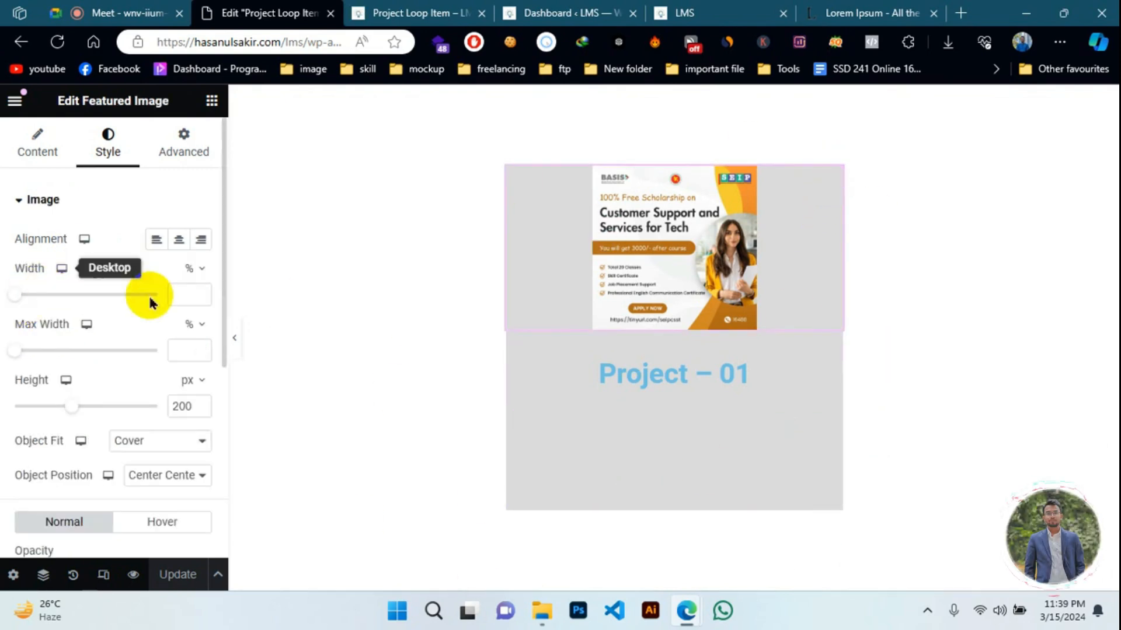
left_click_drag(194, 414, 35, 393)
key("BackSpace")
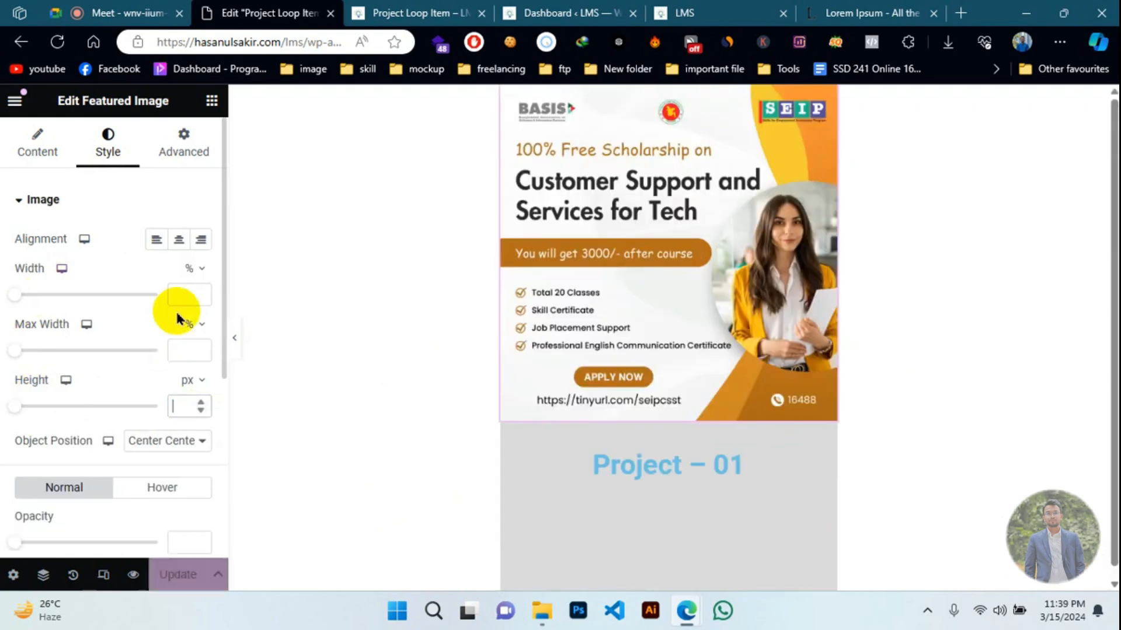
left_click(162, 575)
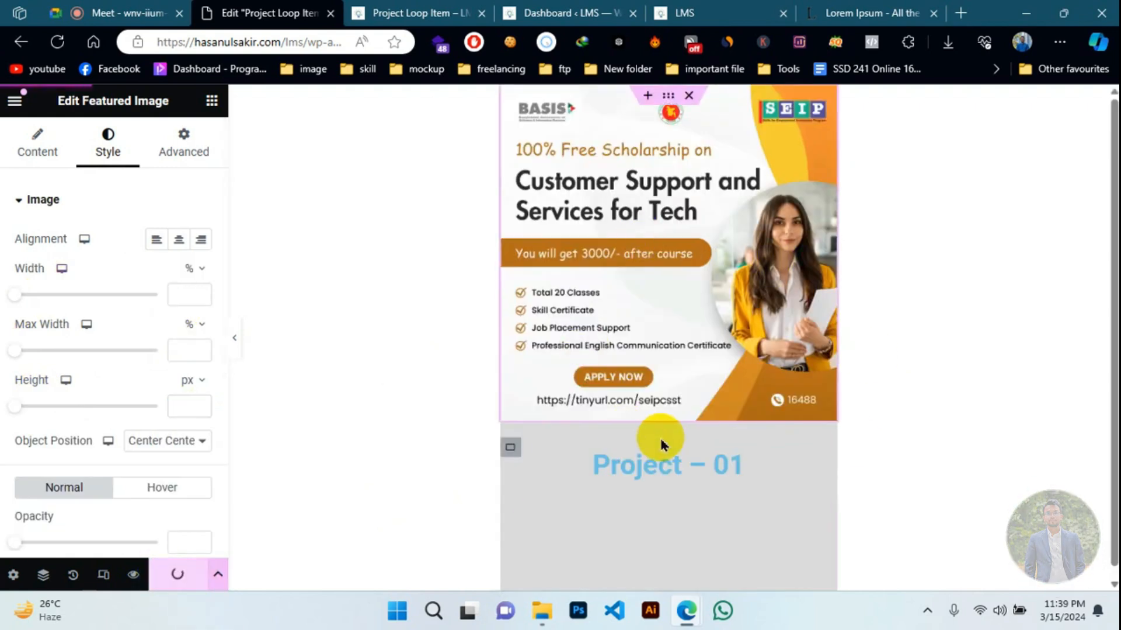
- Check the Project Loop Item preview page and close its browser tab
scroll(660, 439, "down", 1)
left_click(560, 13)
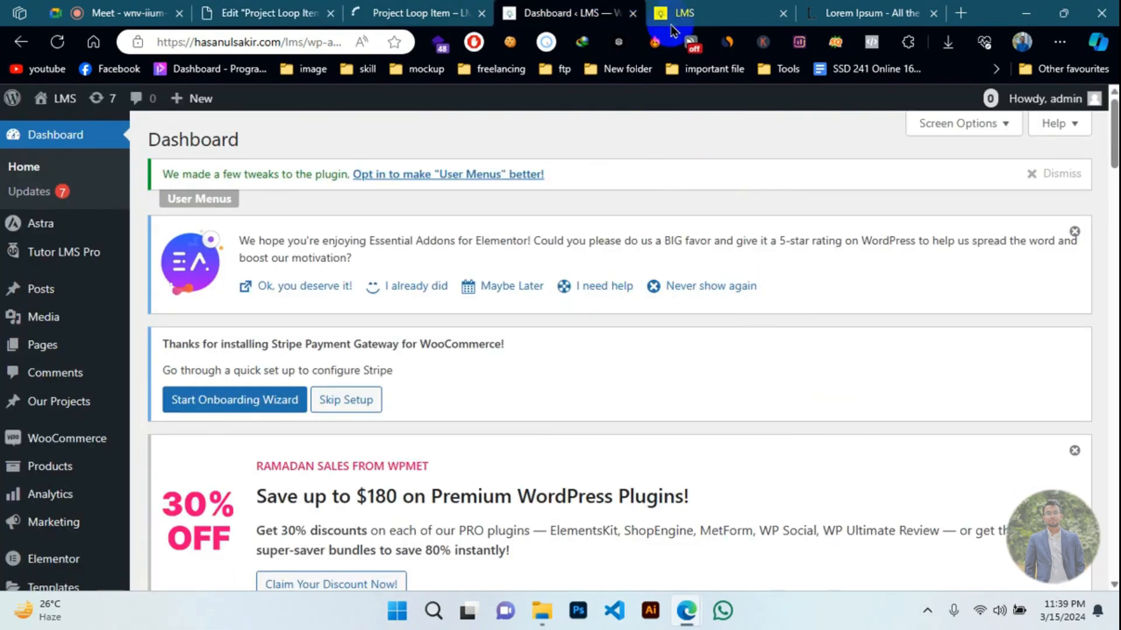
left_click(689, 12)
scroll(225, 426, "up", 5)
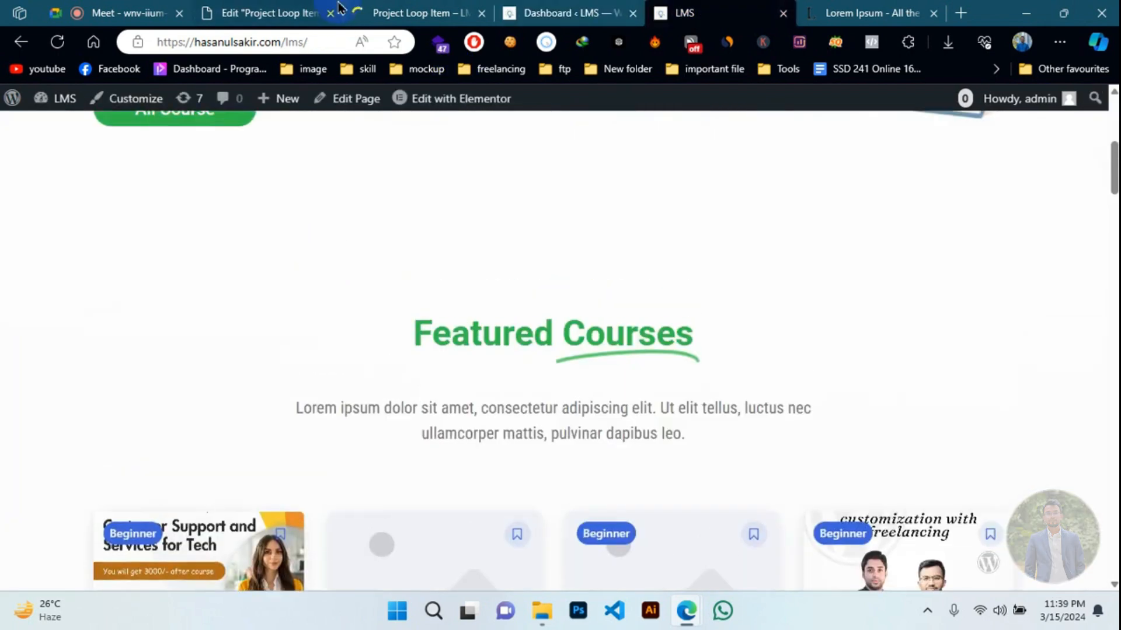
left_click(395, 9)
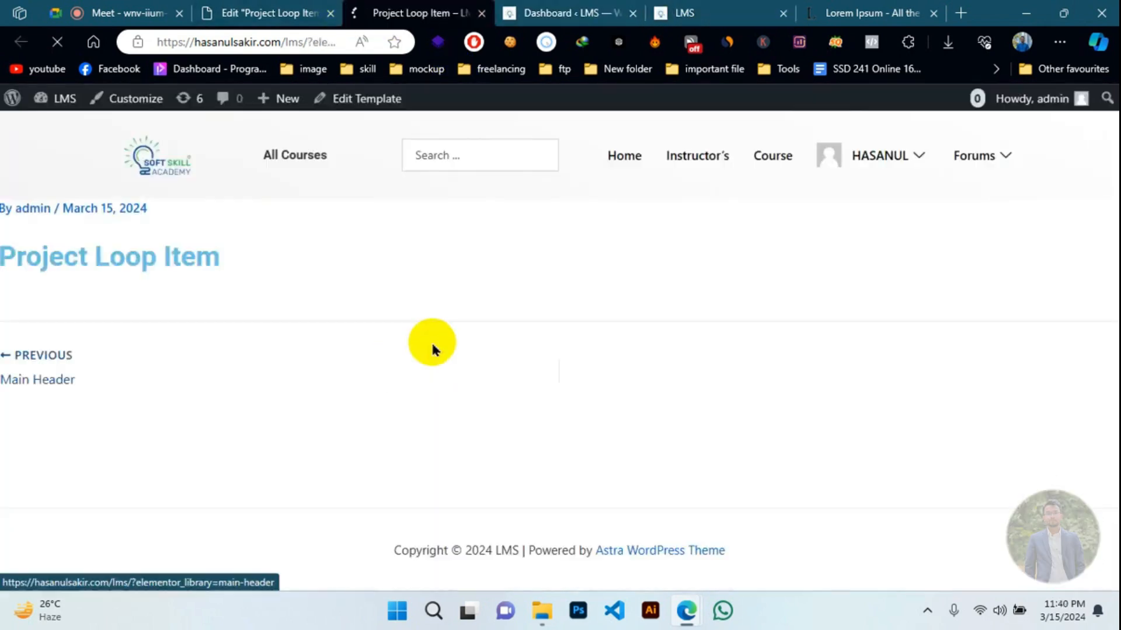
left_click(251, 13)
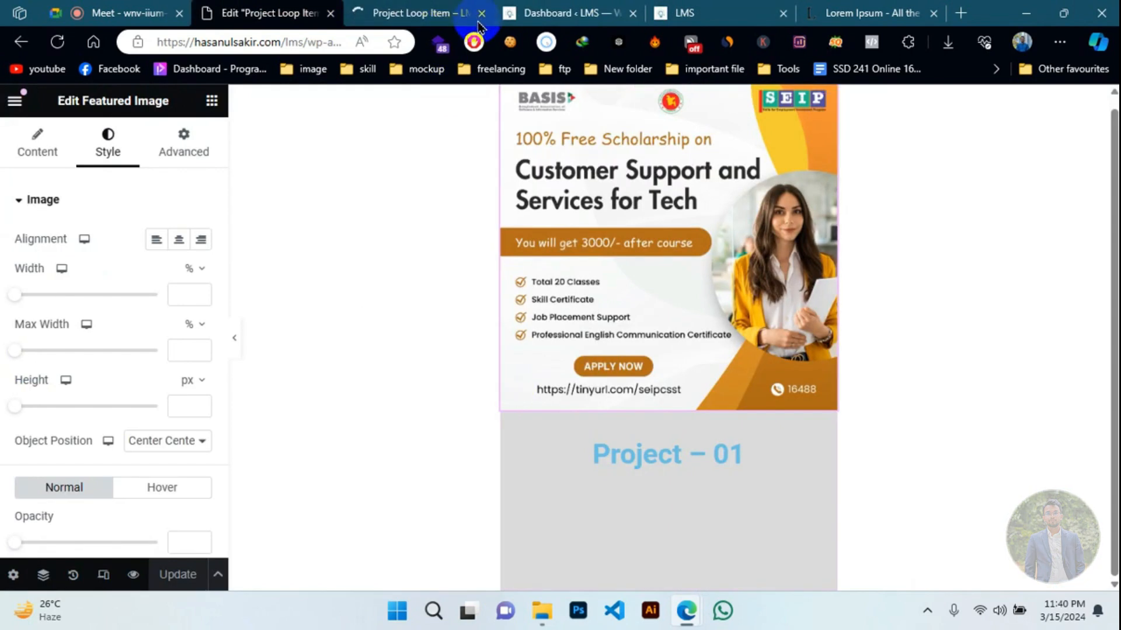
left_click(482, 13)
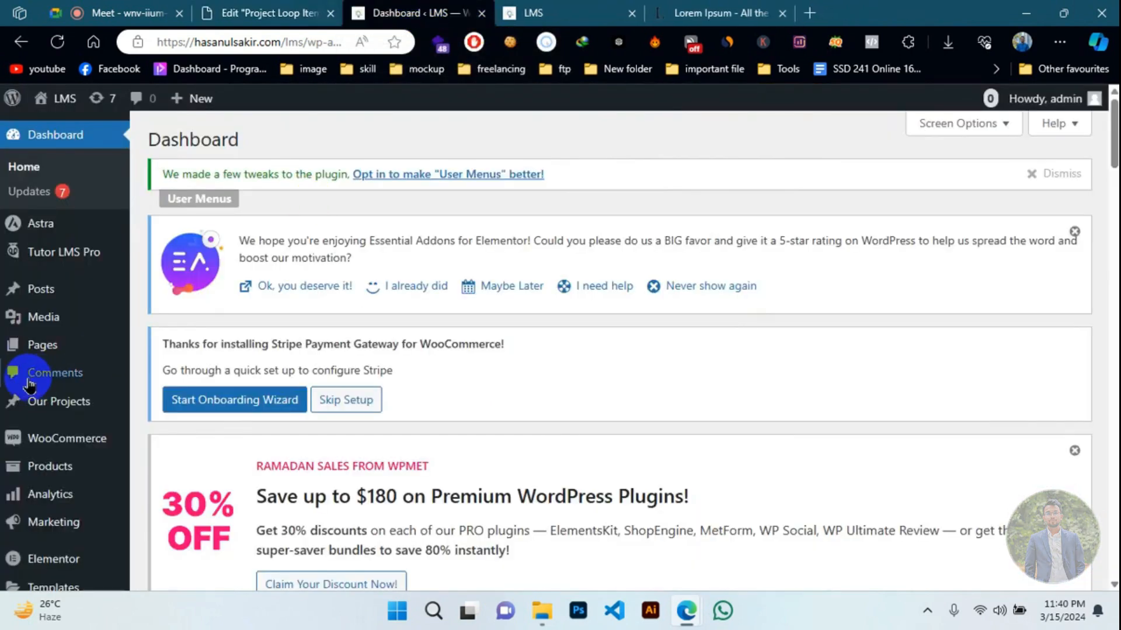
- Open the form for adding a new entry under Our Projects in the WordPress dashboard
scroll(26, 383, "down", 2)
mouse_move(26, 311)
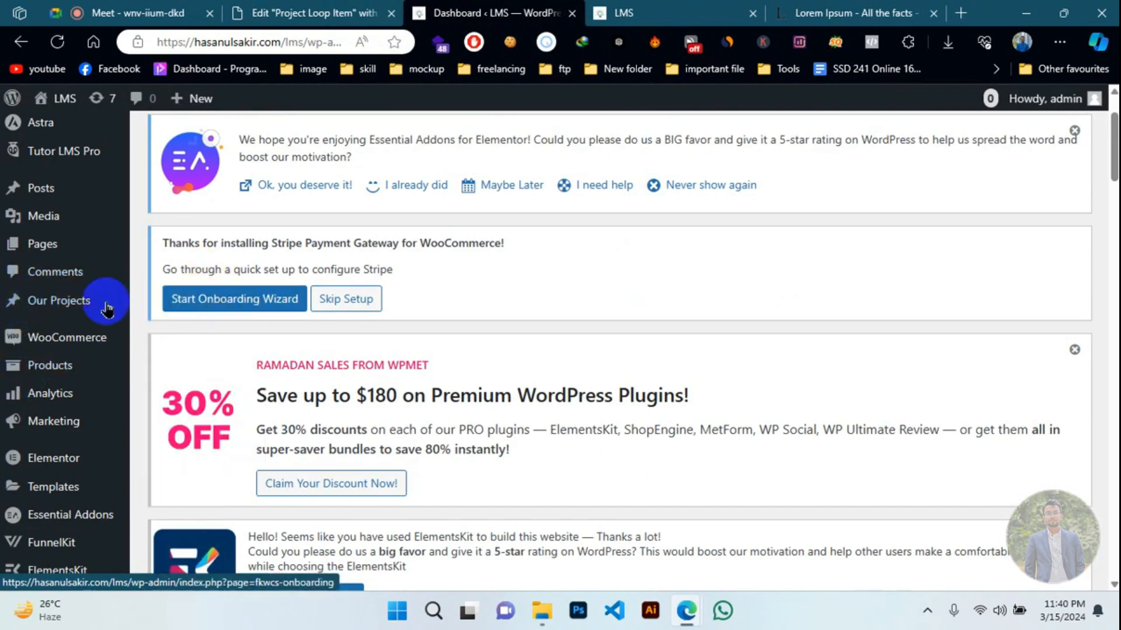
mouse_move(113, 309)
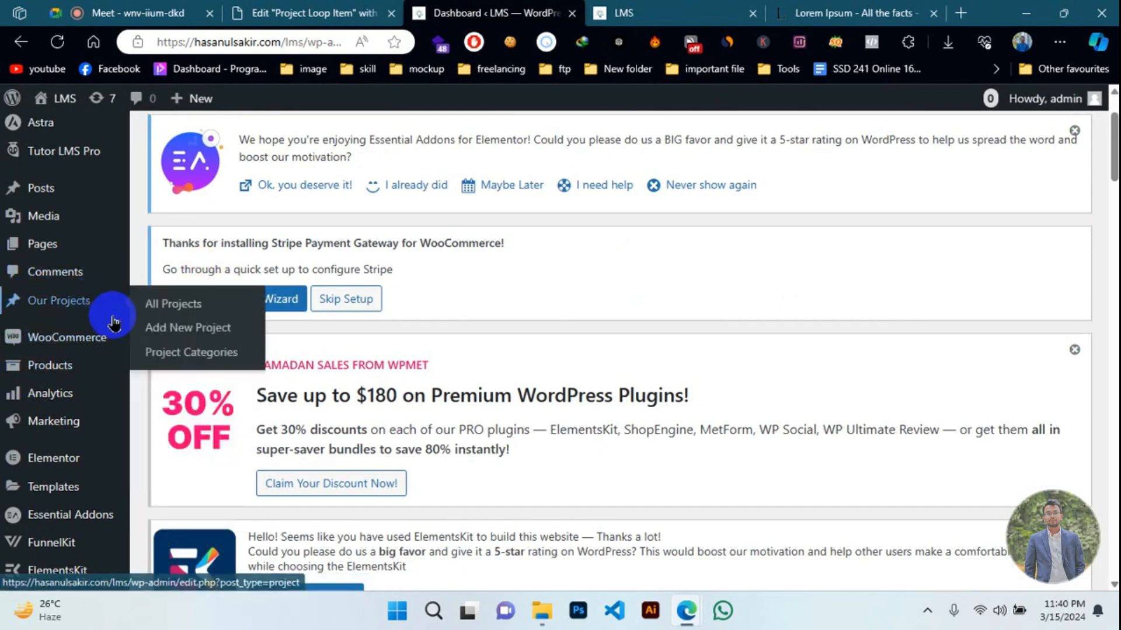
left_click(157, 328)
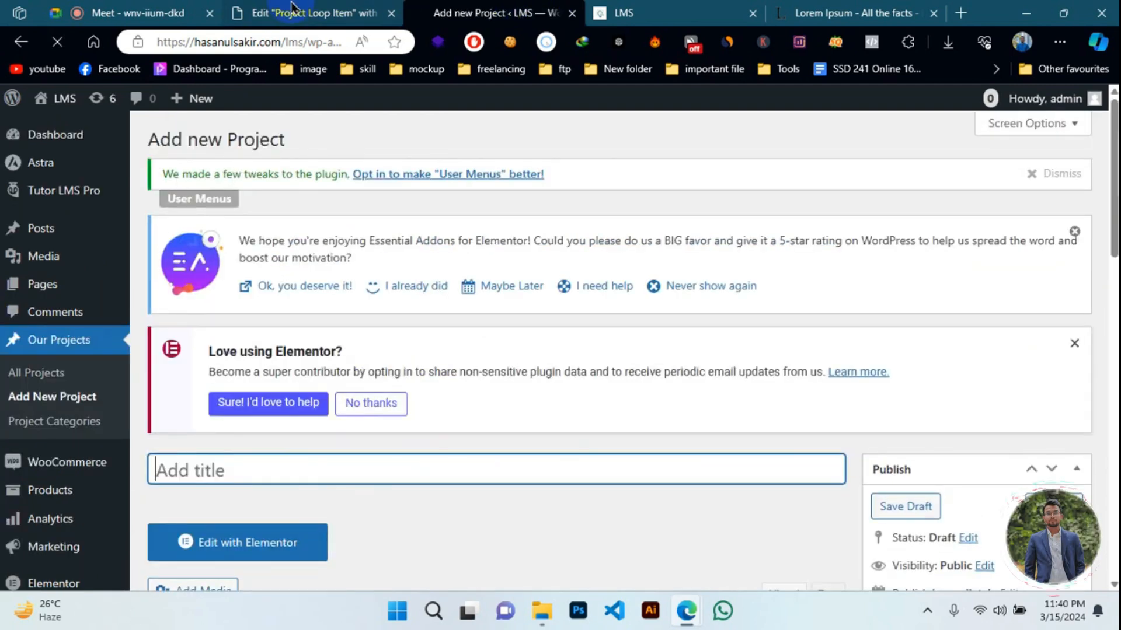
- Examine the LMS home page from the Featured Courses section down to the Lifetime Support and Career Placement Support cards
left_click(291, 8)
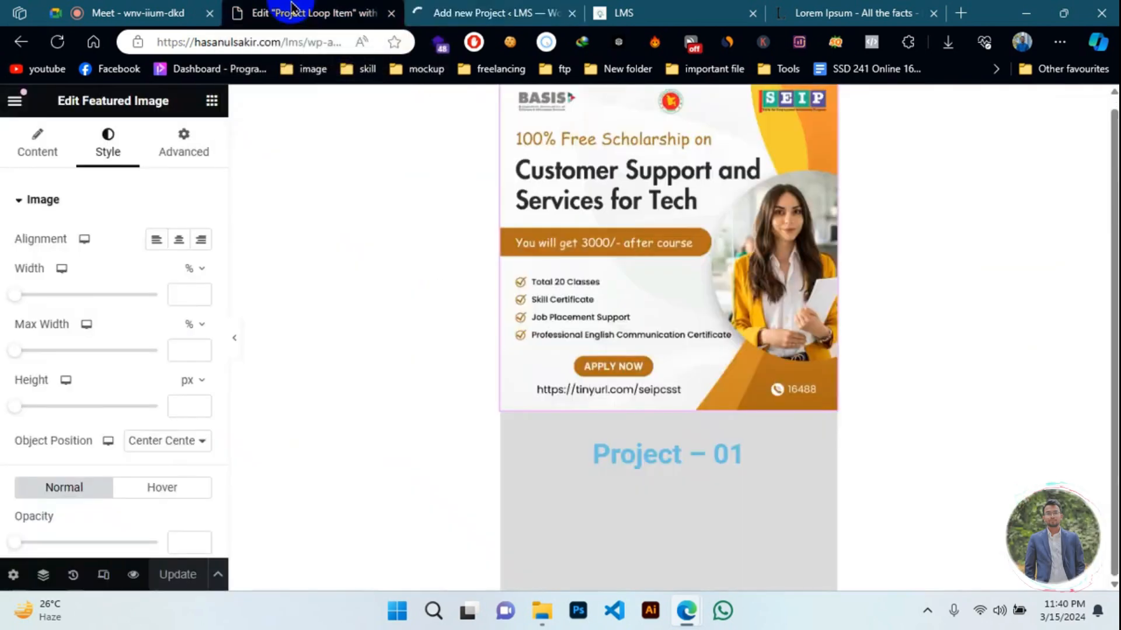
left_click(635, 21)
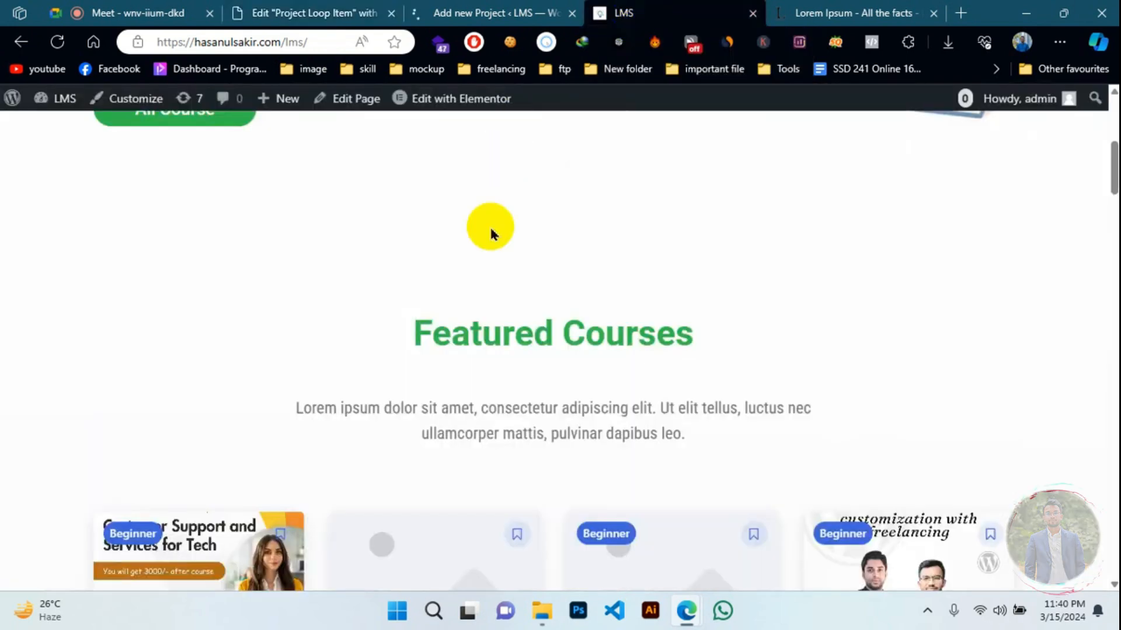
scroll(493, 233, "down", 3)
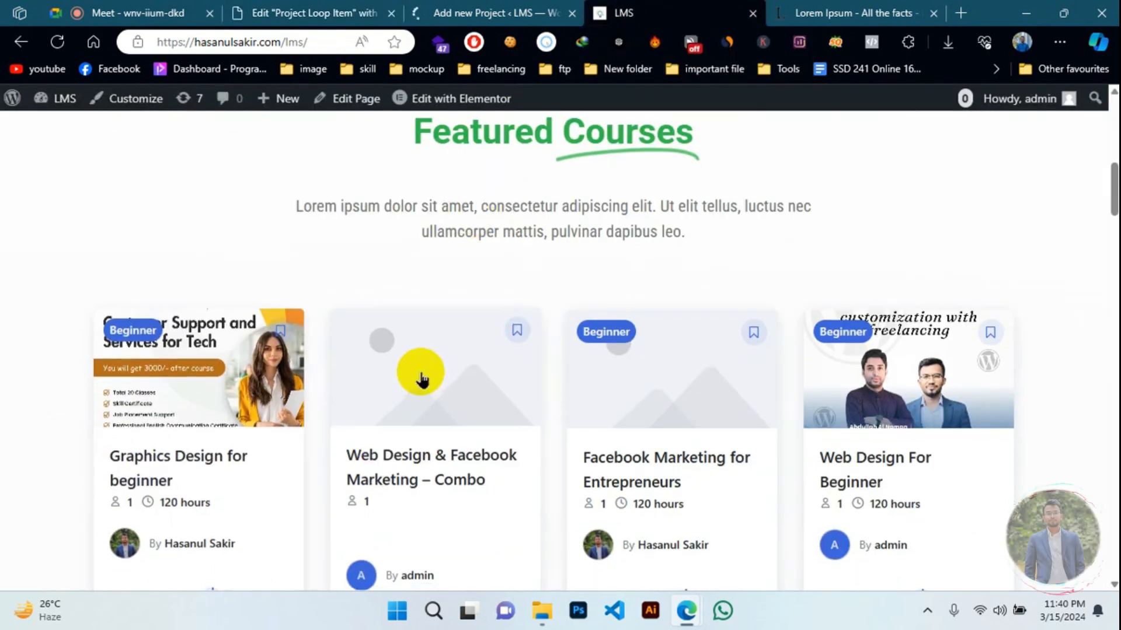
scroll(635, 325, "down", 2)
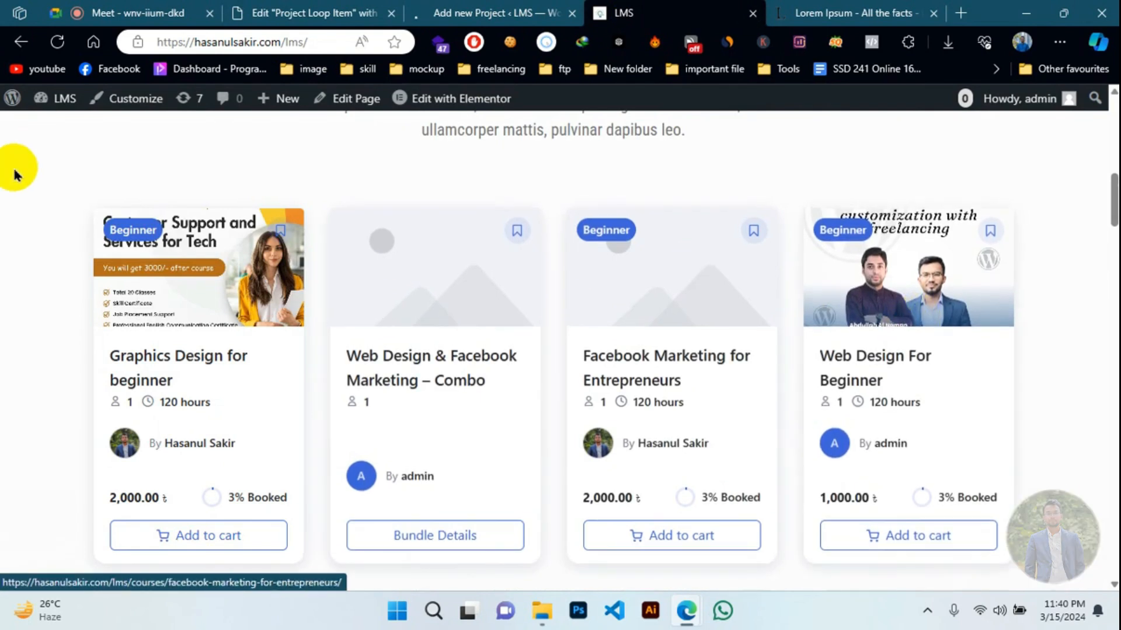
scroll(782, 378, "down", 2)
scroll(780, 375, "down", 2)
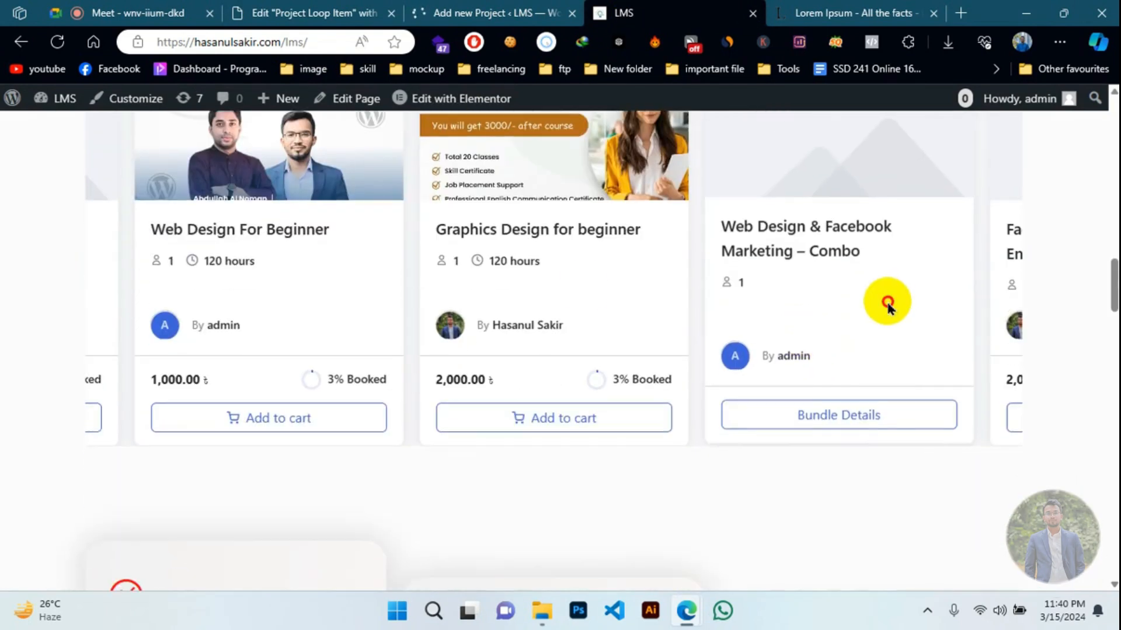
scroll(503, 381, "down", 3)
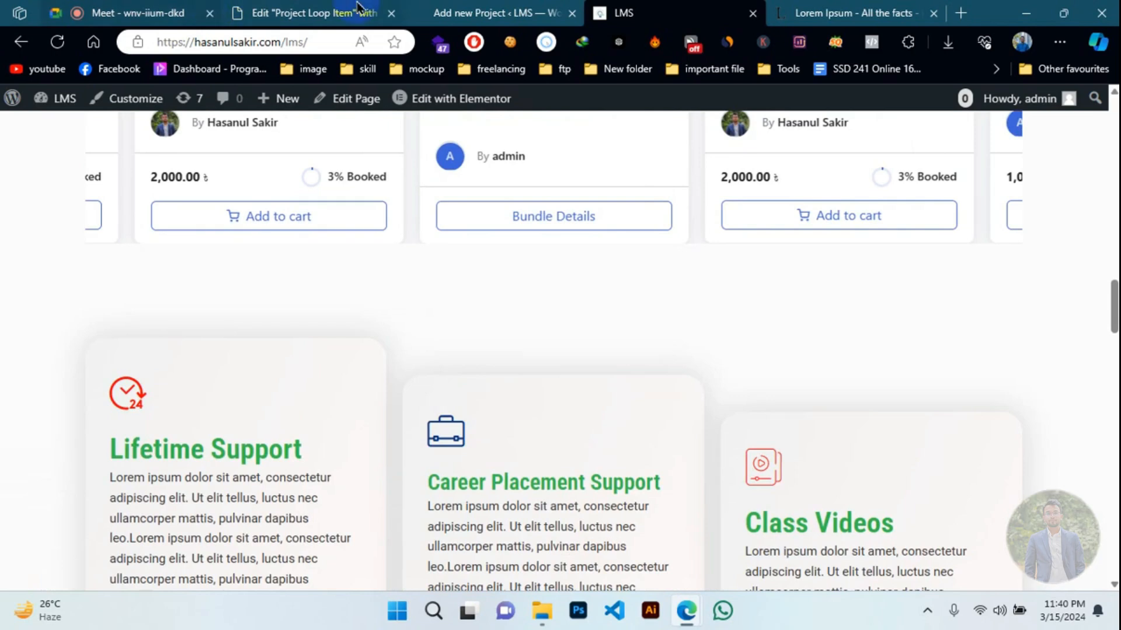
left_click(493, 13)
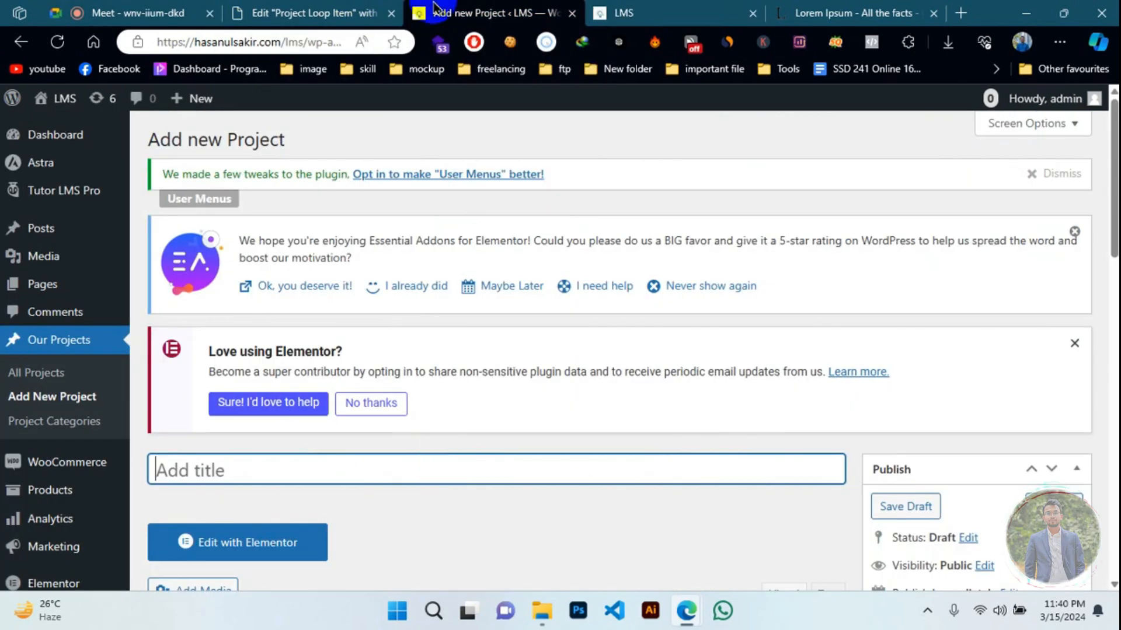
left_click(309, 8)
left_click(611, 10)
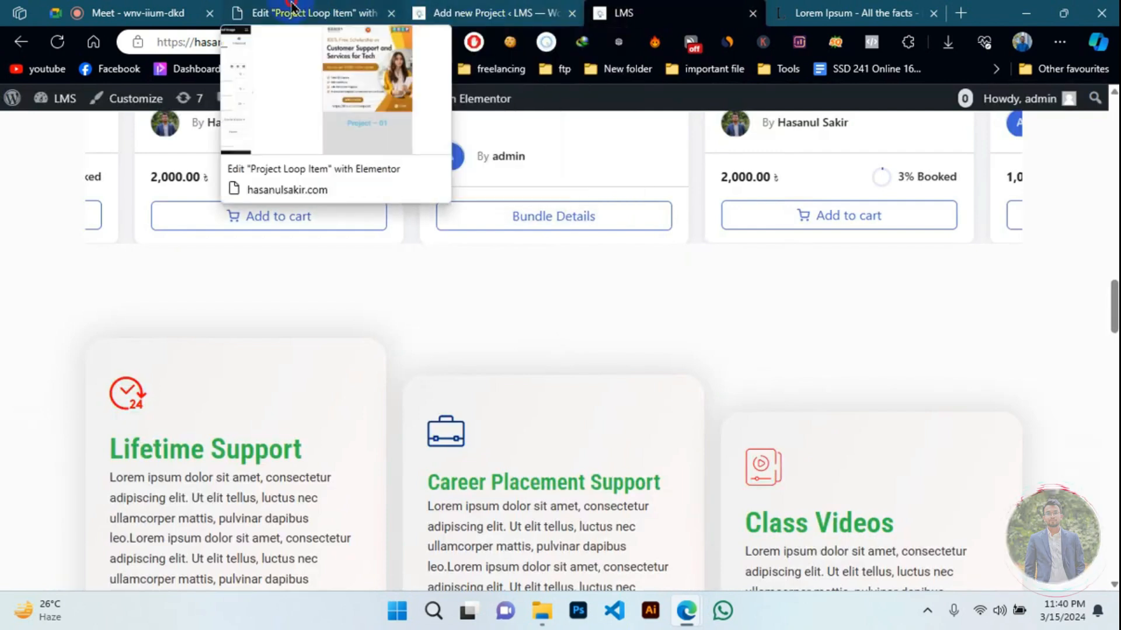
left_click(292, 12)
left_click(647, 16)
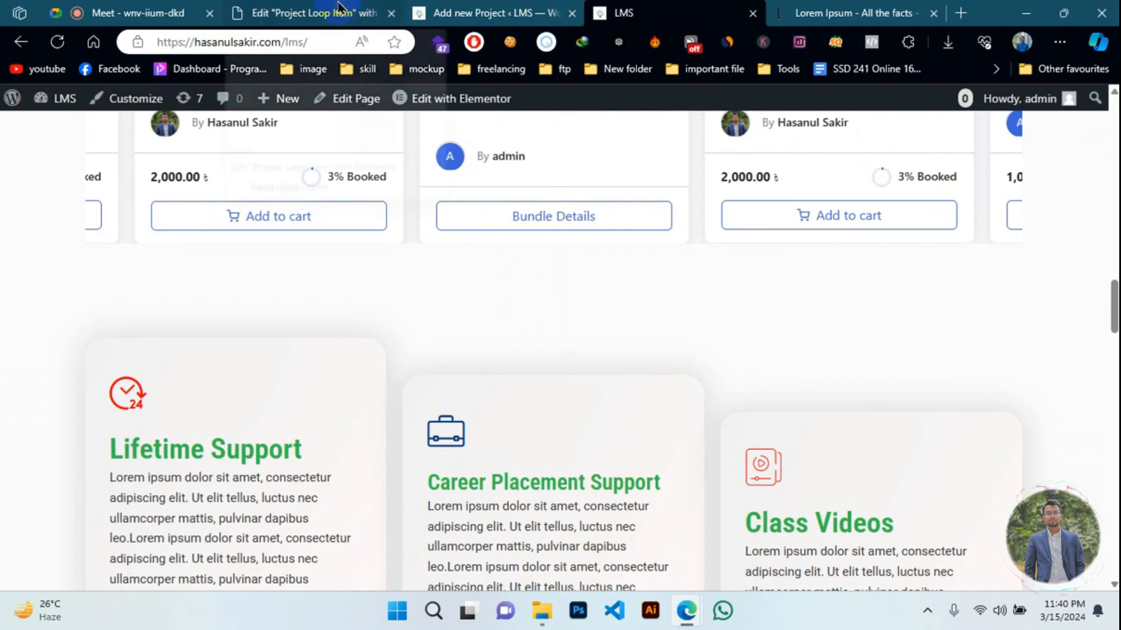
left_click(134, 13)
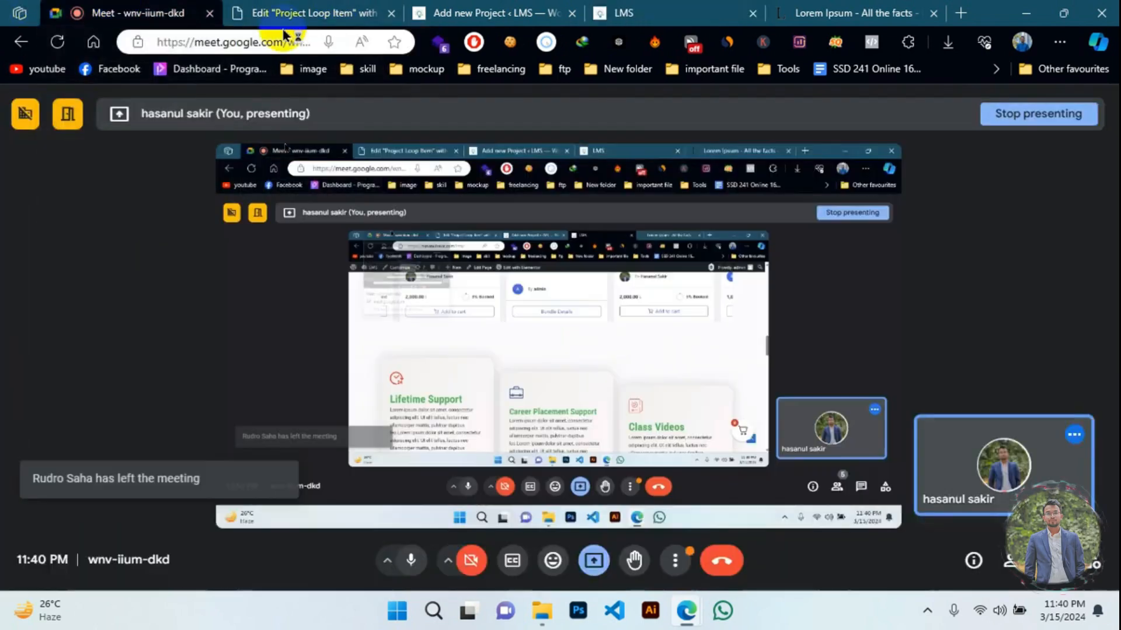
left_click(929, 612)
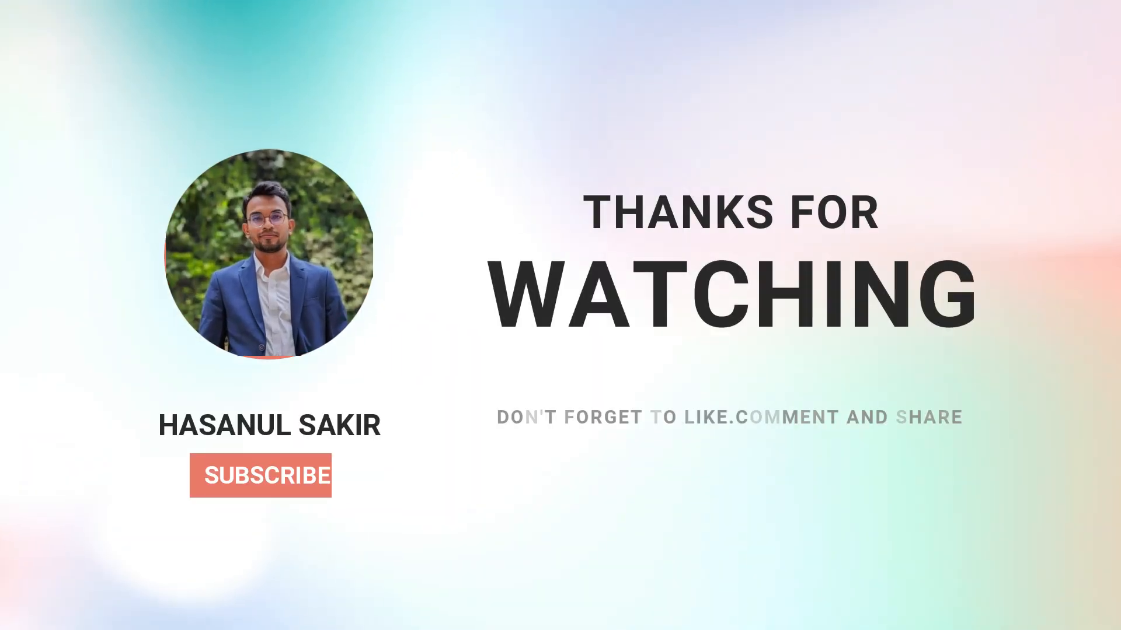